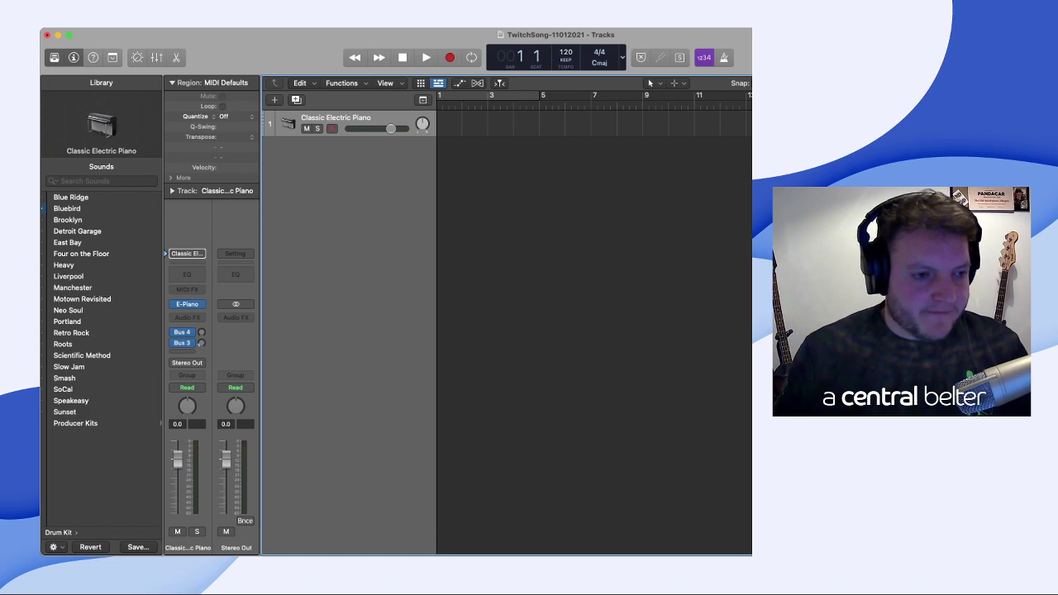
- Load the Sunset drum kit onto the track in place of the Classic Electric Piano
{"action": "left_click", "coordinate": [64, 412]}
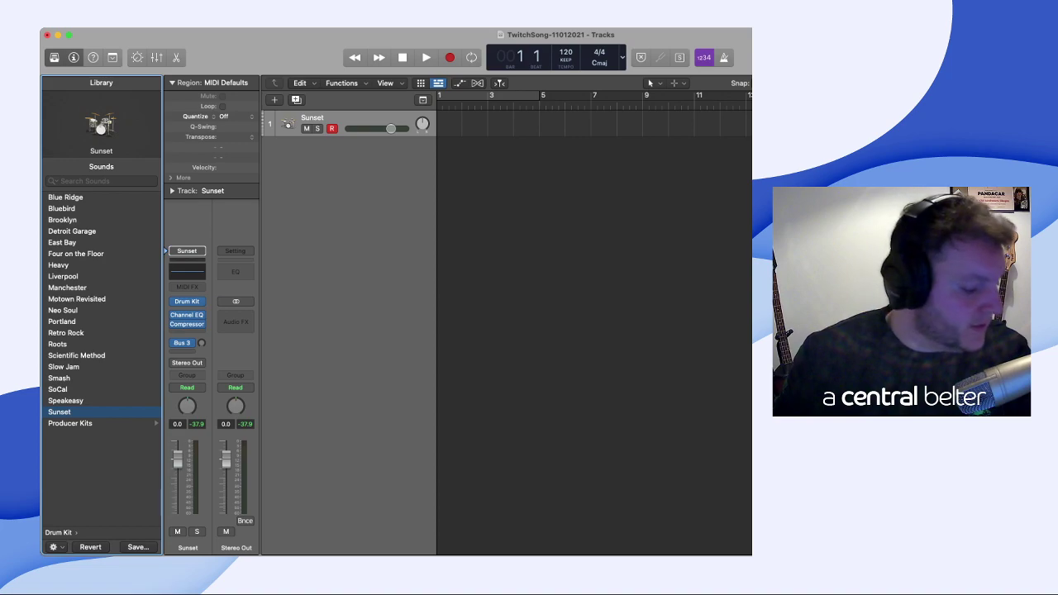
{"action": "key", "text": "super+Tab"}
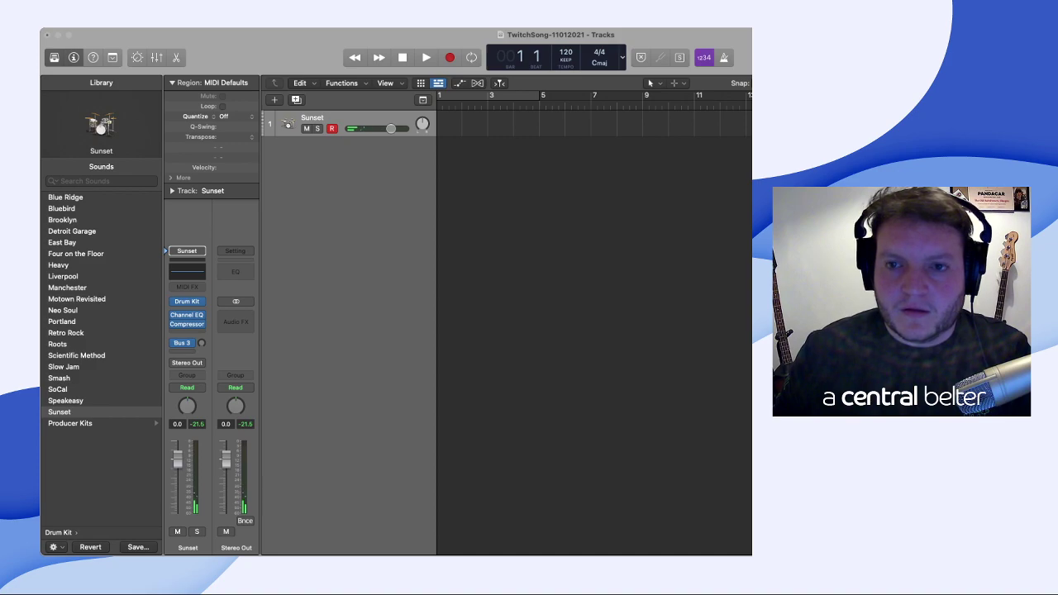
{"action": "key", "text": "super+Tab"}
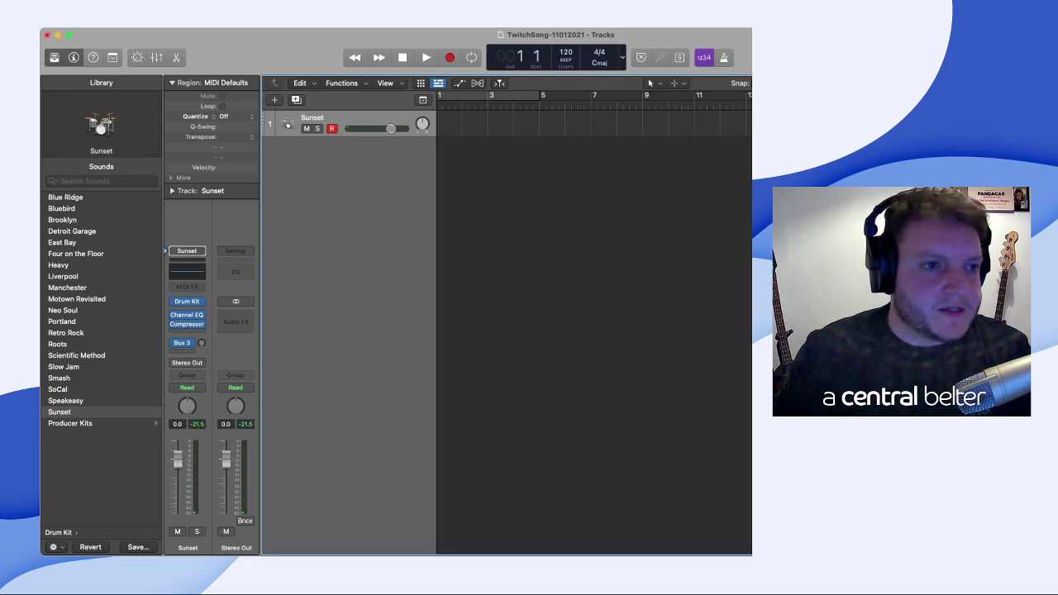
{"action": "key", "text": "super+Tab"}
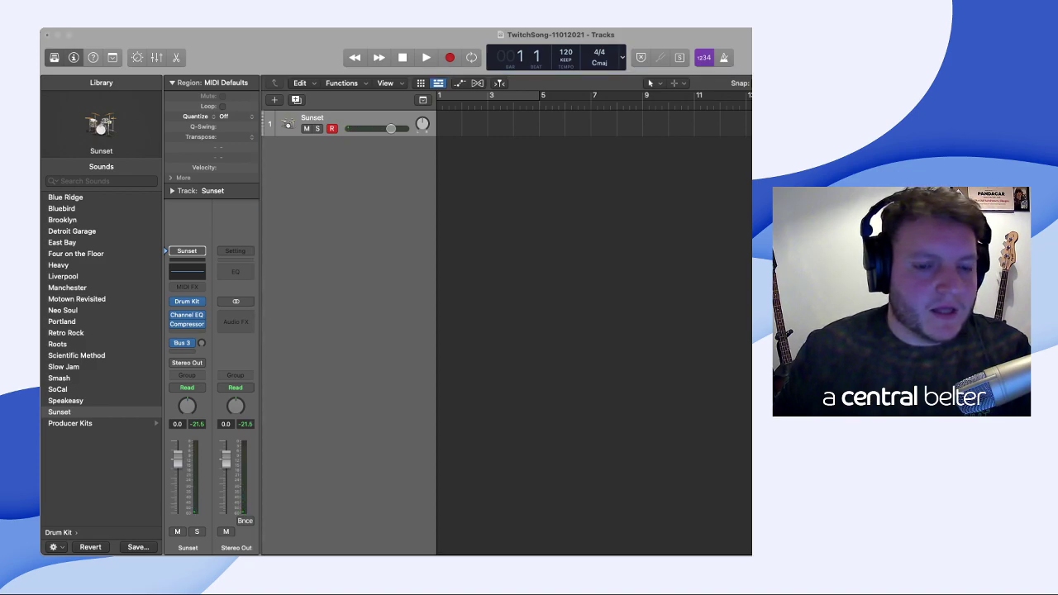
{"action": "key", "text": "super+Tab"}
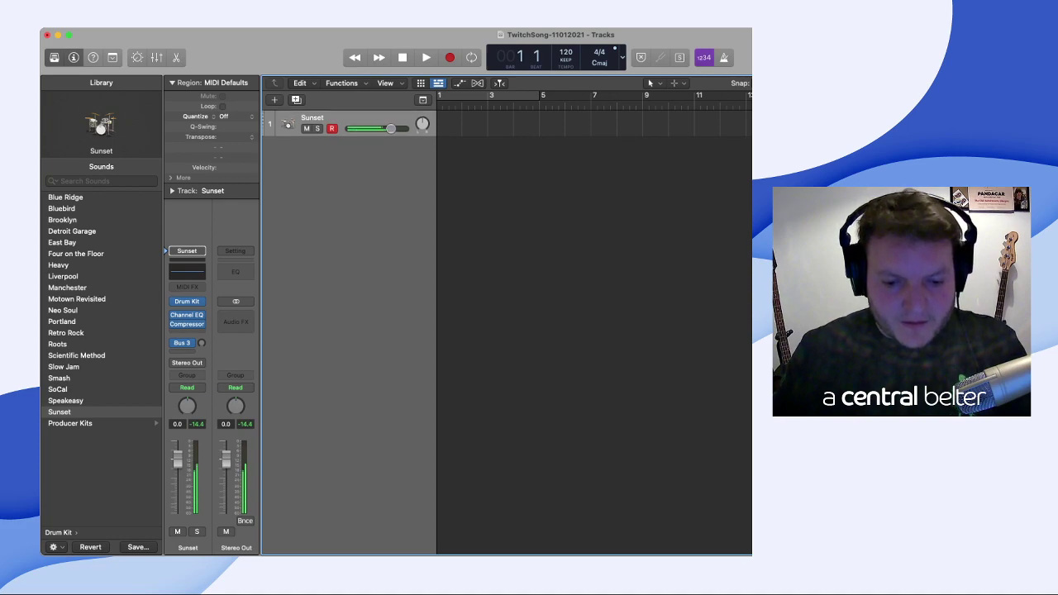
{"action": "key", "text": "super+Tab"}
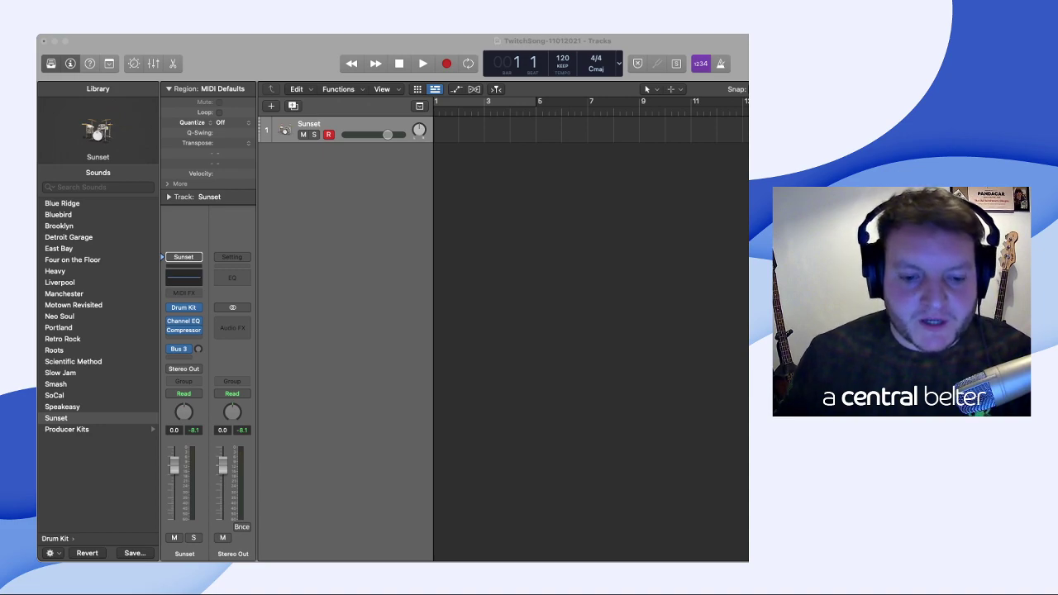
{"action": "key", "text": "super+Tab"}
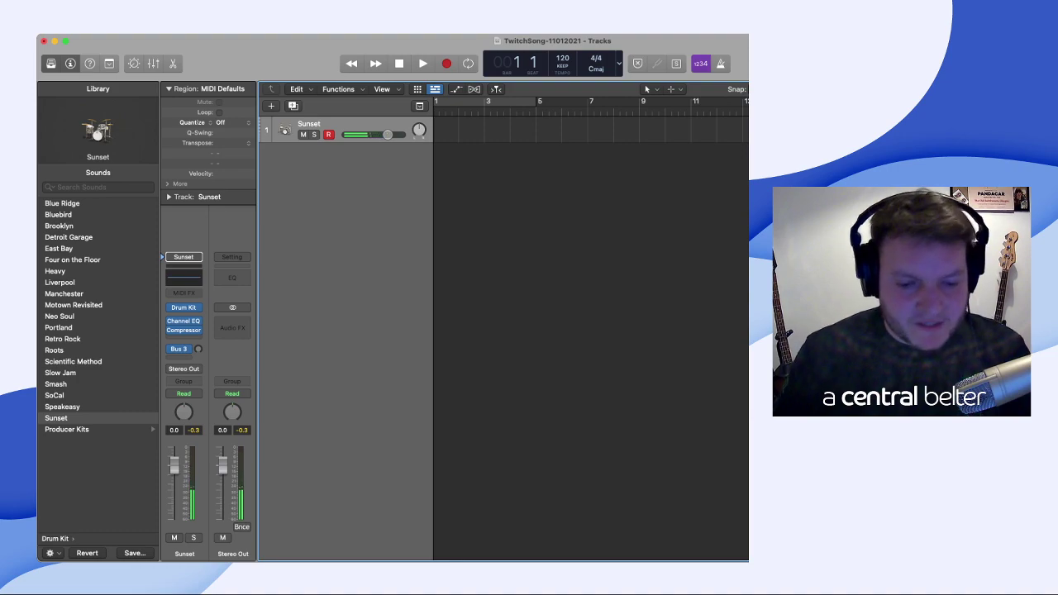
{"action": "key", "text": "super+Tab"}
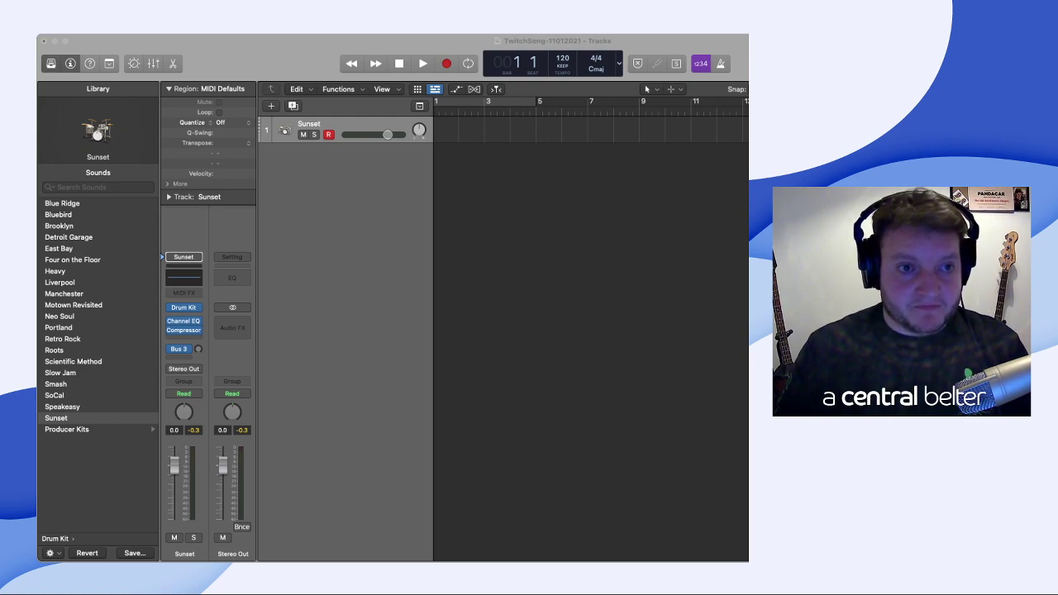
{"action": "key", "text": "super+Tab"}
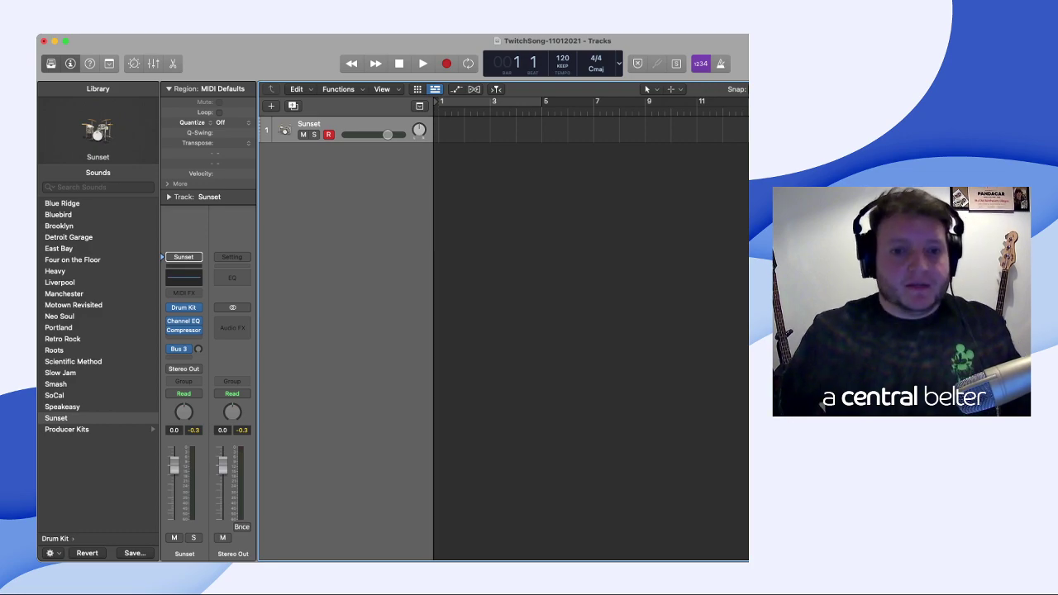
- Open the Piano Roll for the Sunset track and add a C1 kick note on the first beat of bar 1
{"action": "key", "text": "p"}
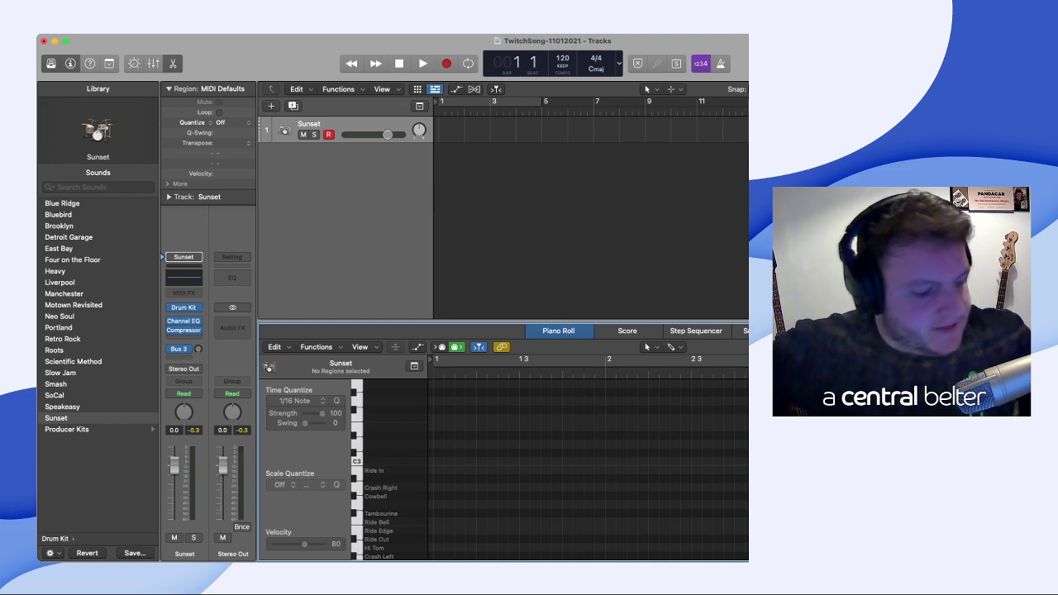
{"action": "scroll", "coordinate": [550, 471], "scroll_direction": "down", "scroll_amount": 3}
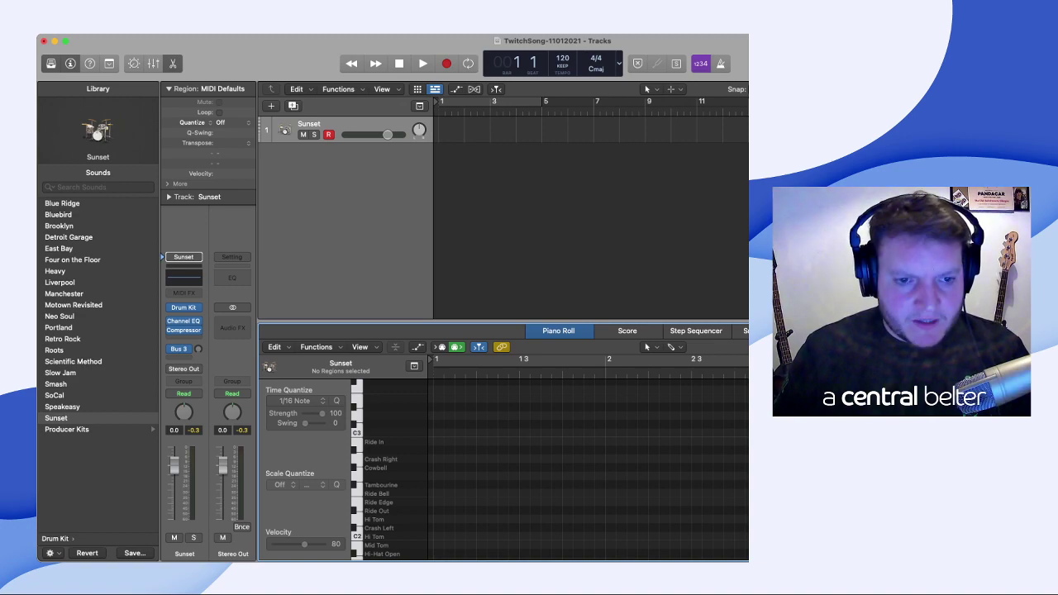
{"action": "key", "text": "super+Tab"}
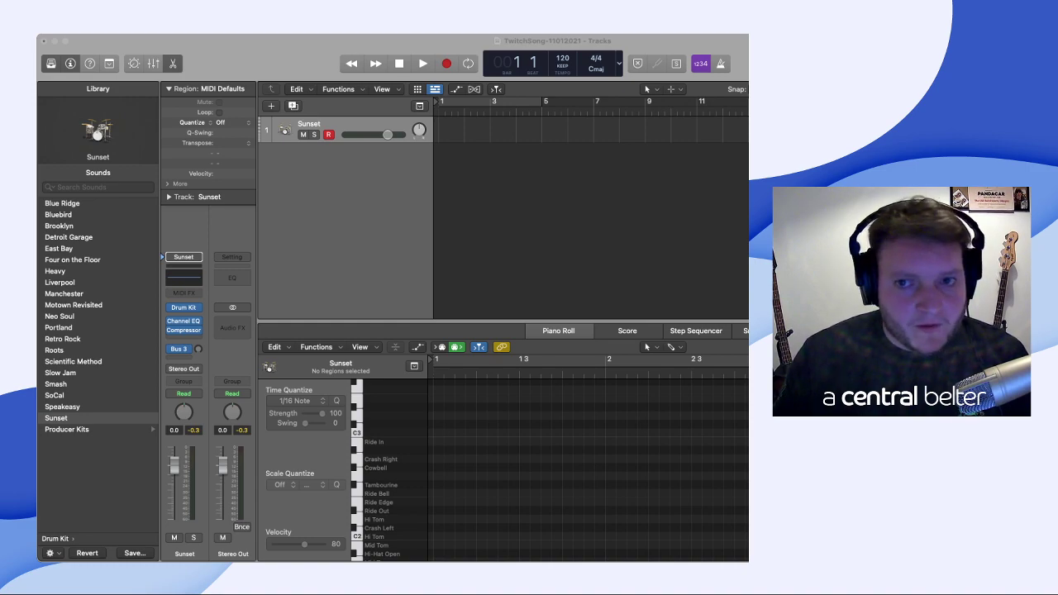
{"action": "key", "text": "super+Tab"}
{"action": "scroll", "coordinate": [550, 477], "scroll_direction": "down", "scroll_amount": 8}
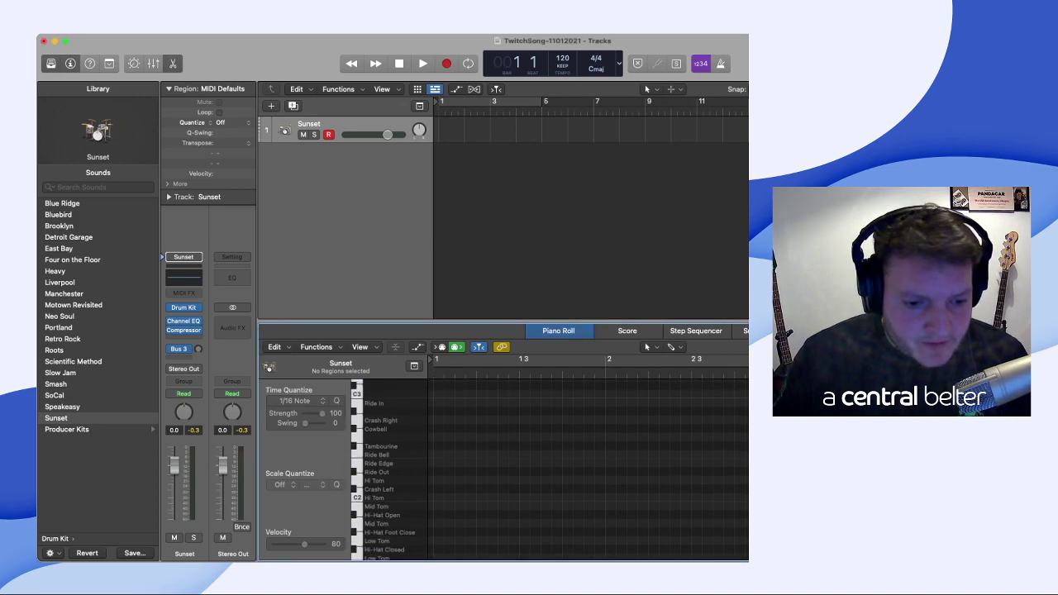
{"action": "scroll", "coordinate": [550, 477], "scroll_direction": "down", "scroll_amount": 2}
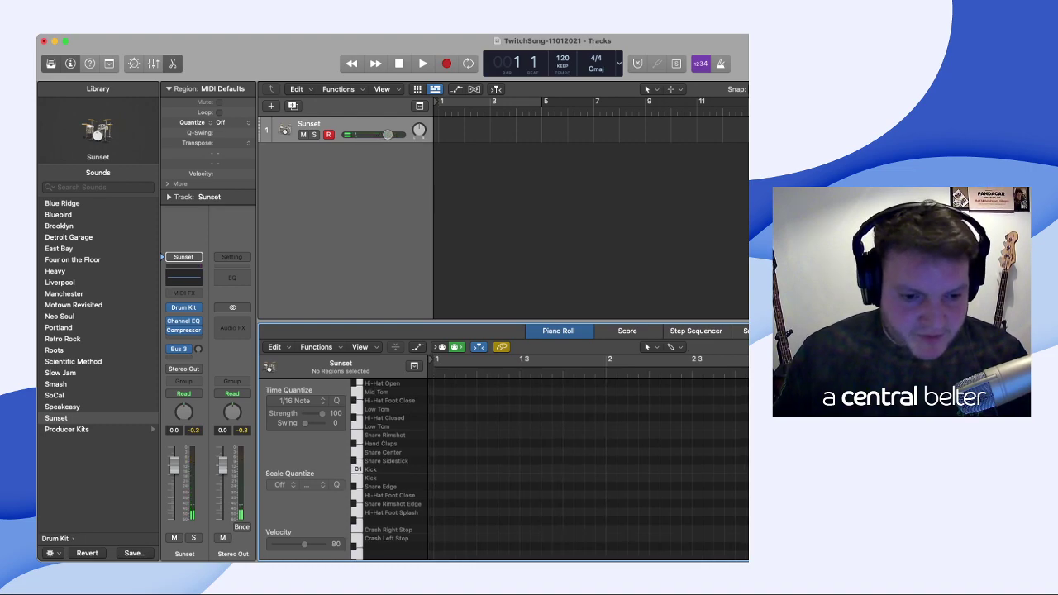
{"action": "left_click", "coordinate": [438, 469], "text": "super"}
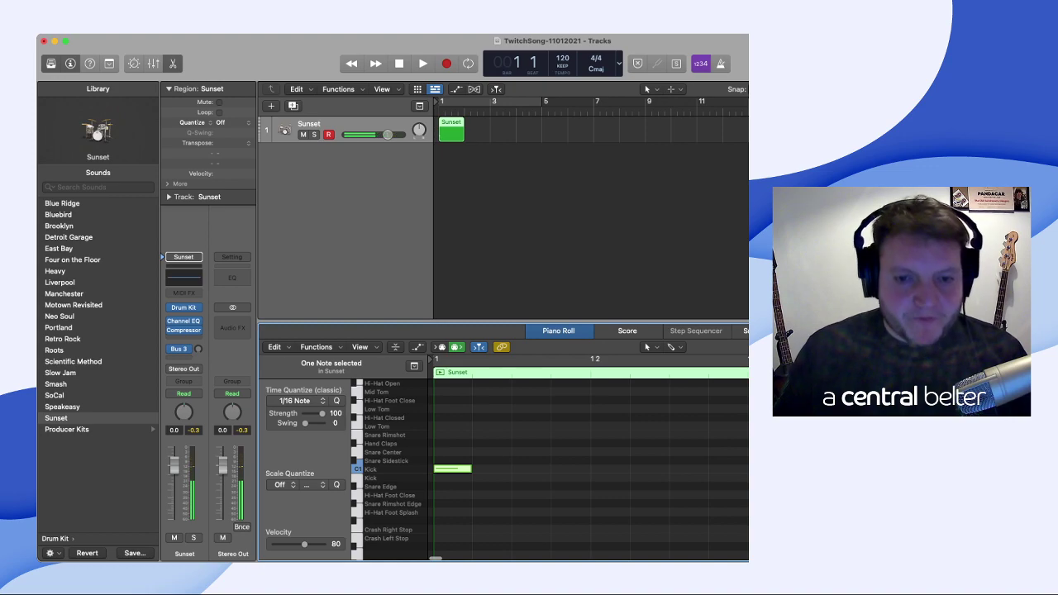
- Add kick notes on the second half of beat 3, the last sixteenth of bar 1, and the second sixteenth of bar 2
{"action": "key", "text": "super+Tab"}
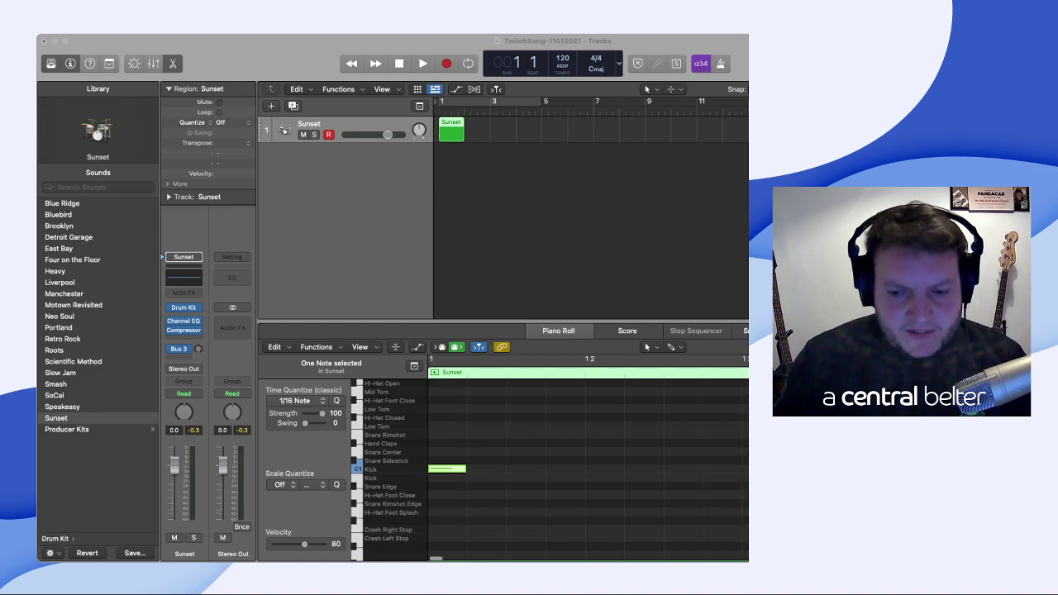
{"action": "key", "text": "super+Tab"}
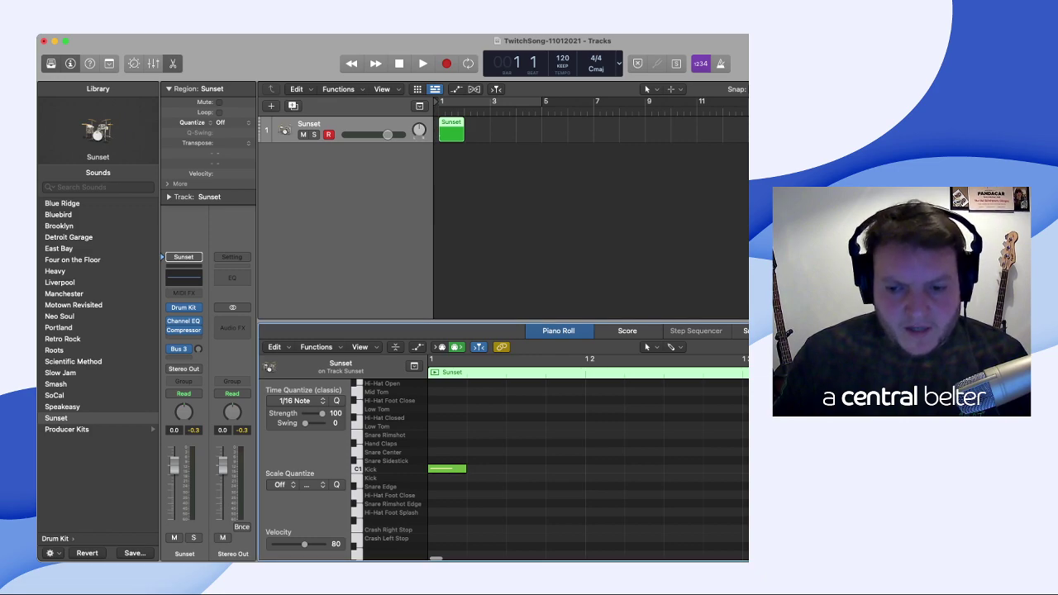
{"action": "left_click", "coordinate": [446, 469]}
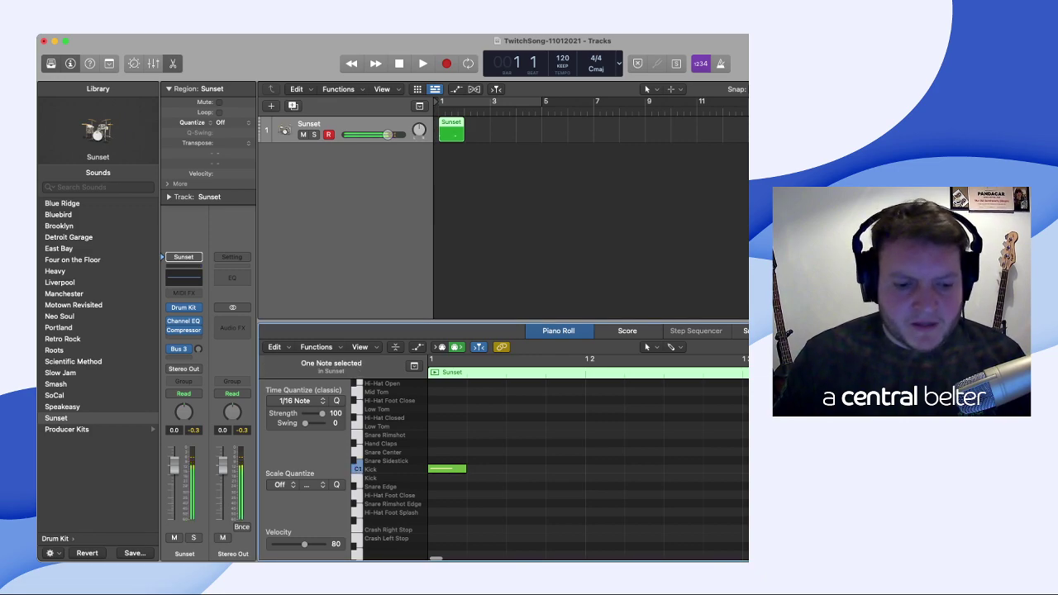
{"action": "key", "text": "super+Tab"}
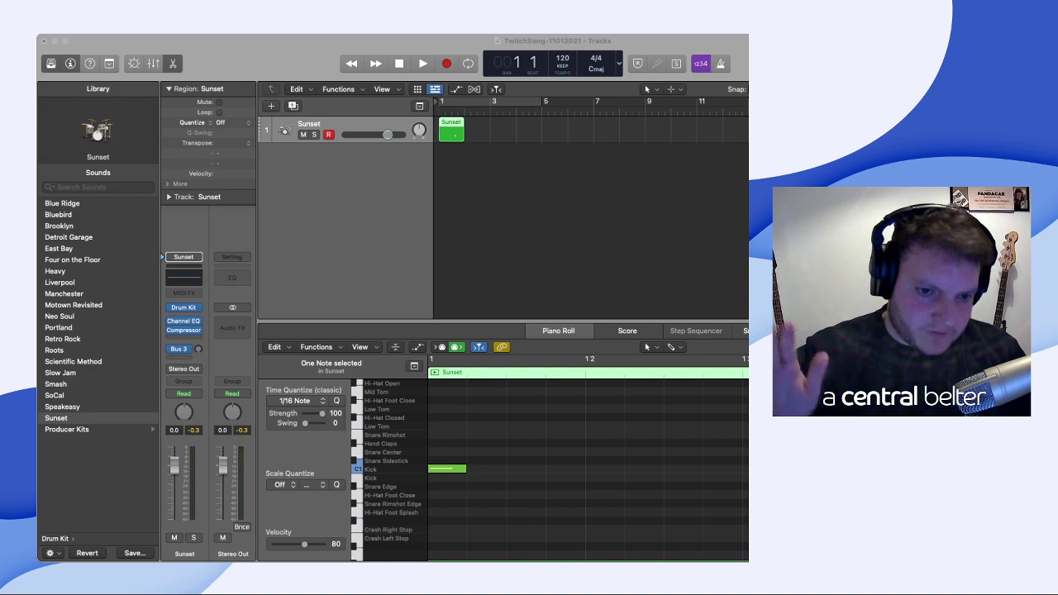
{"action": "scroll", "coordinate": [588, 468], "scroll_direction": "right", "scroll_amount": 5}
{"action": "left_click_drag", "start_coordinate": [609, 468], "coordinate": [441, 469]}
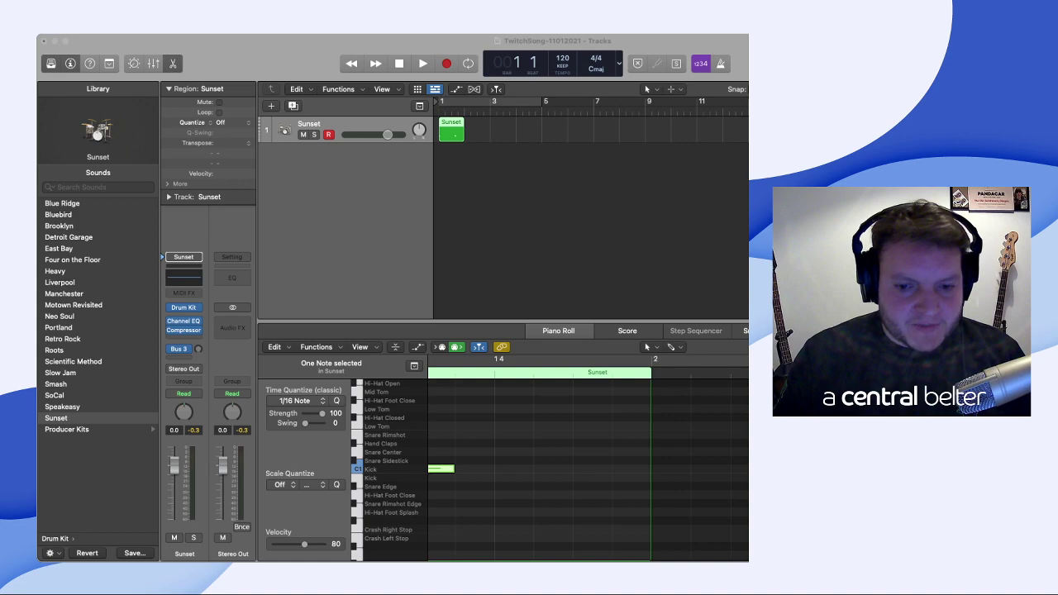
{"action": "left_click", "coordinate": [578, 447]}
{"action": "left_click", "coordinate": [631, 468], "text": "super"}
{"action": "scroll", "coordinate": [632, 469], "scroll_direction": "up", "scroll_amount": 1}
{"action": "key", "text": "super+Tab"}
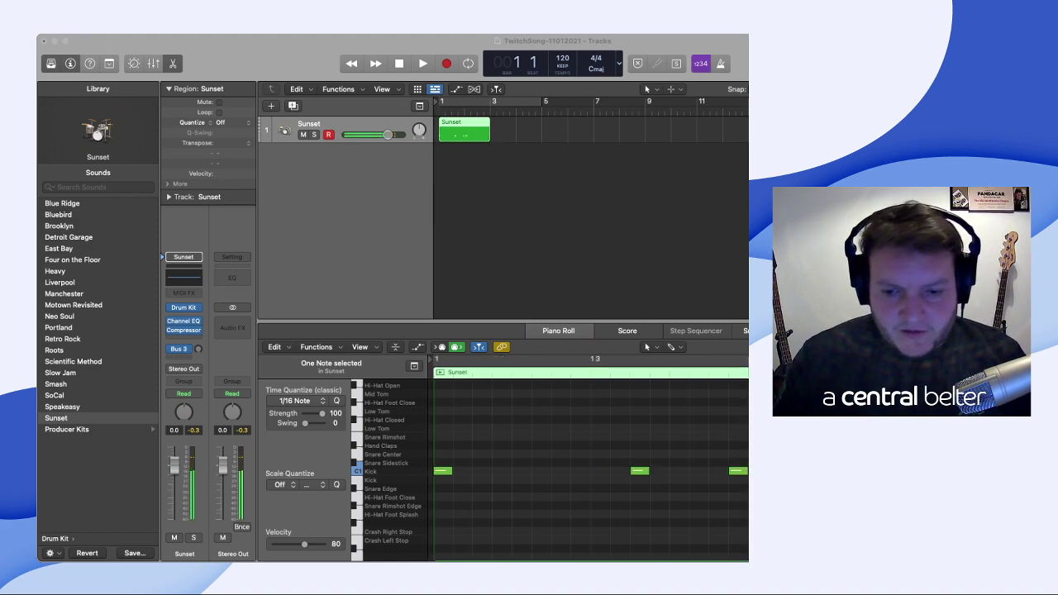
- Add a kick note on the fourth sixteenth of bar 2 and play back the kick pattern
{"action": "left_click", "coordinate": [579, 446]}
{"action": "scroll", "coordinate": [579, 447], "scroll_direction": "right", "scroll_amount": 1}
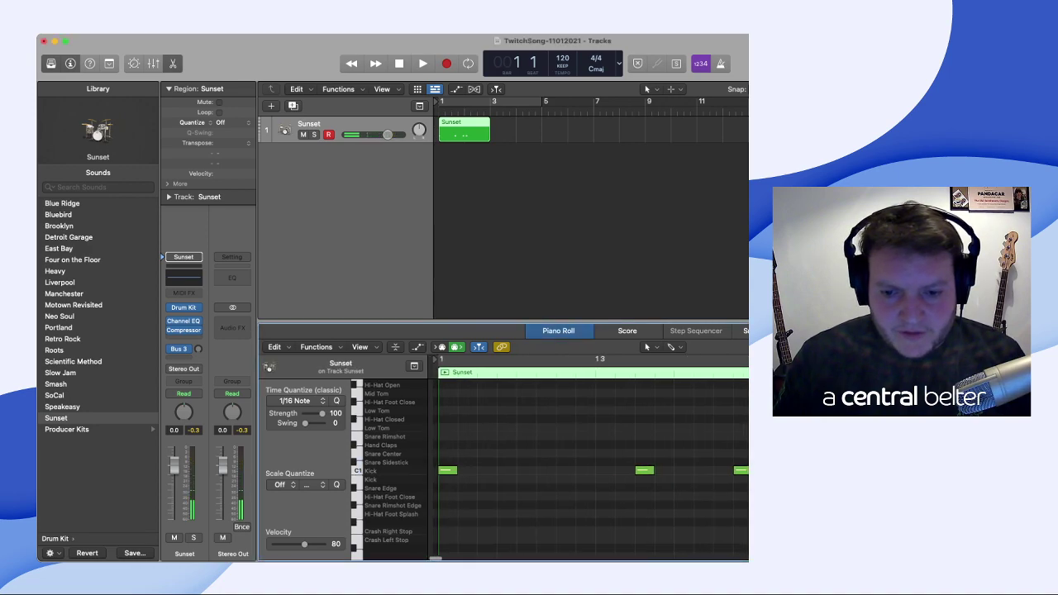
{"action": "key", "text": "Right"}
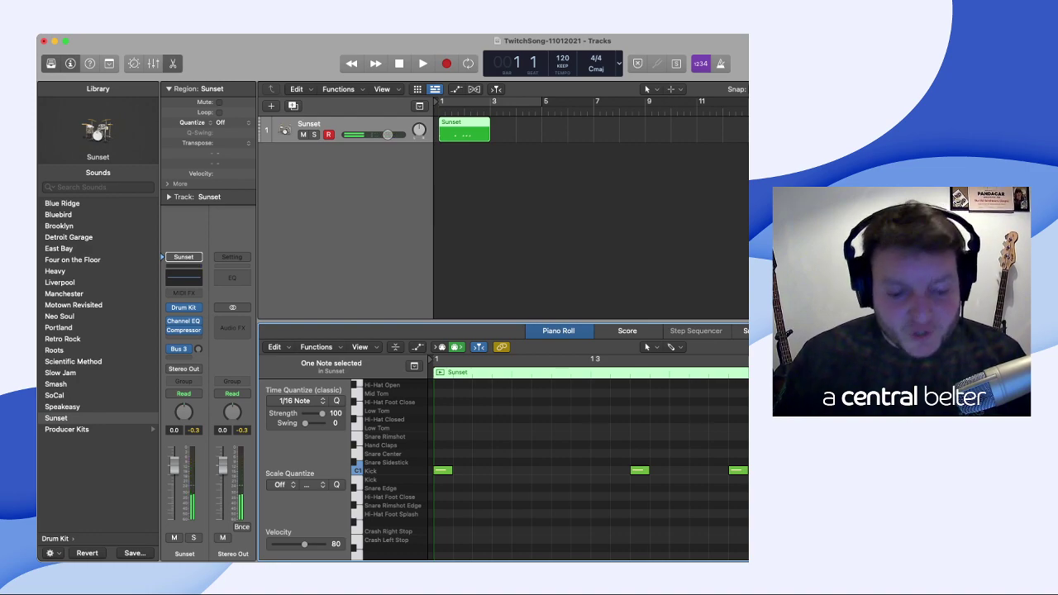
{"action": "key", "text": "super+Tab"}
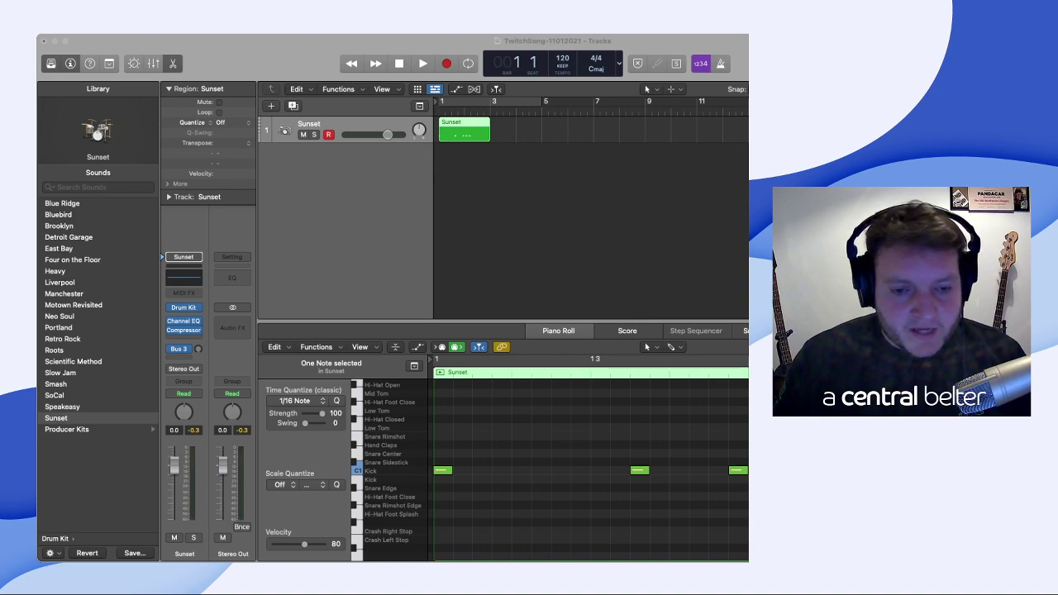
{"action": "scroll", "coordinate": [591, 463], "scroll_direction": "right", "scroll_amount": 5}
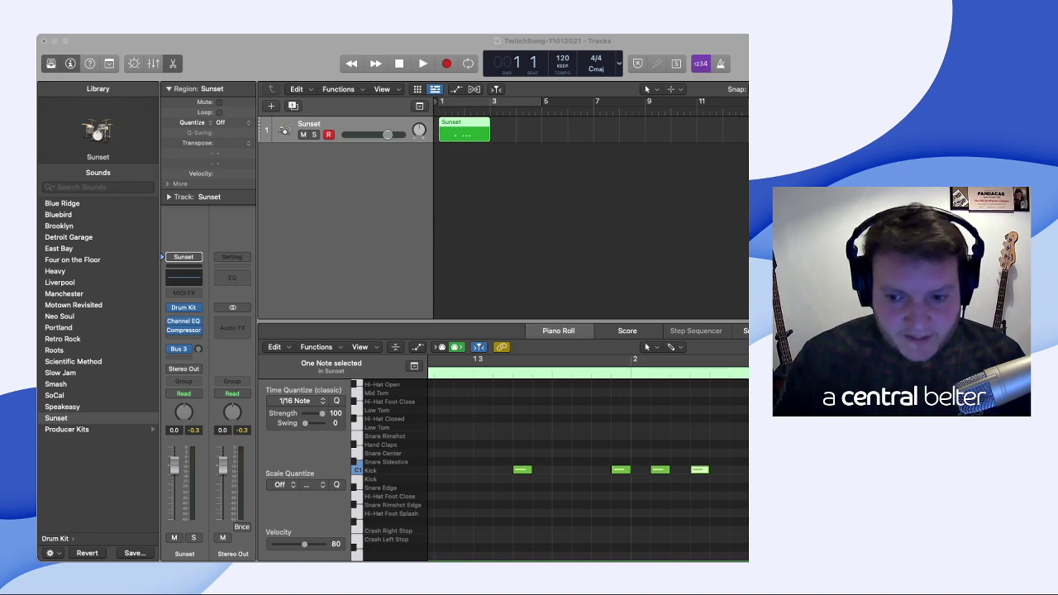
{"action": "key", "text": "super+Tab"}
{"action": "key", "text": "space"}
{"action": "key", "text": "space"}
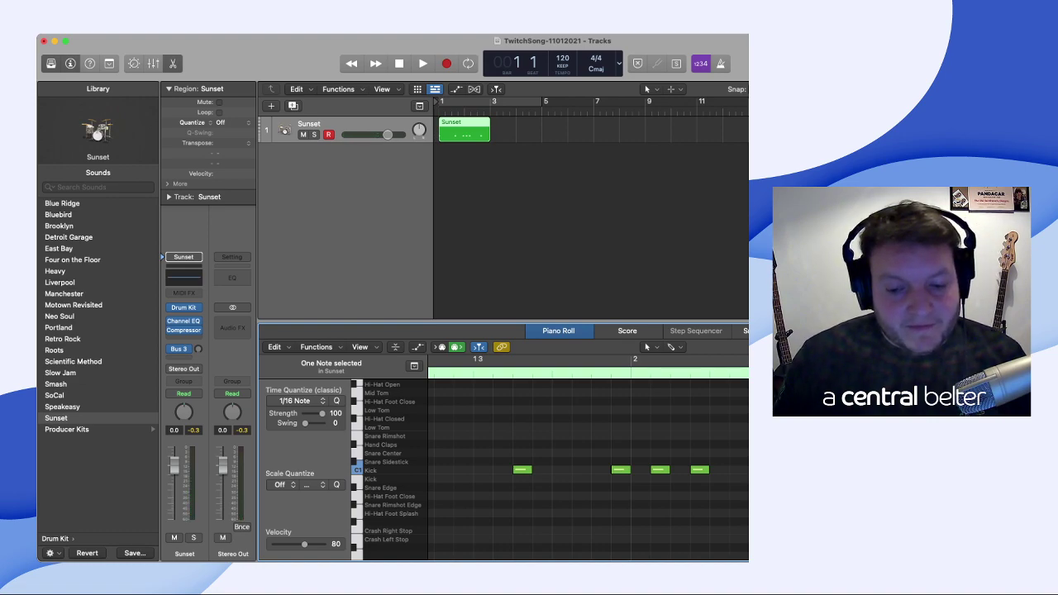
- Add eight closed hi-hat notes in bar 1, one on every eighth note from the first beat
{"action": "key", "text": "super+Tab"}
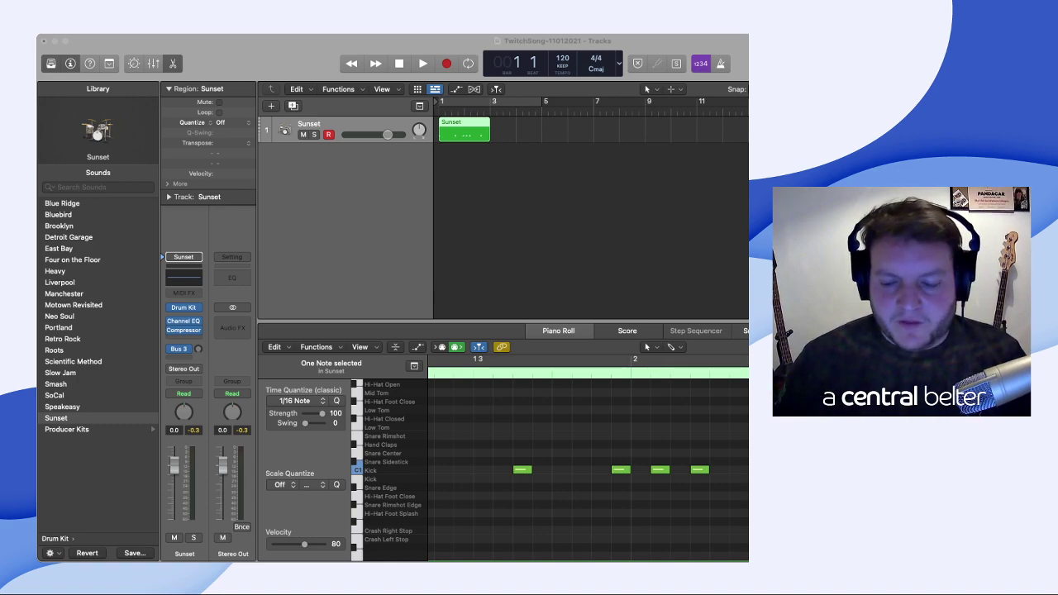
{"action": "left_click", "coordinate": [588, 430]}
{"action": "scroll", "coordinate": [588, 470], "scroll_direction": "left", "scroll_amount": 3}
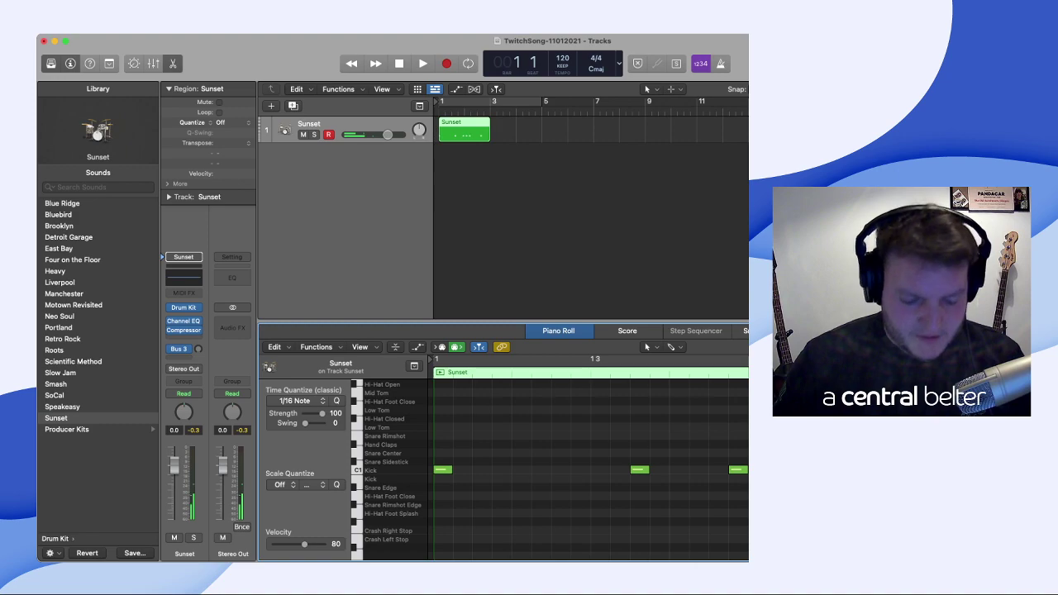
{"action": "left_click", "coordinate": [443, 418], "text": "super"}
{"action": "left_click", "coordinate": [481, 418], "text": "super"}
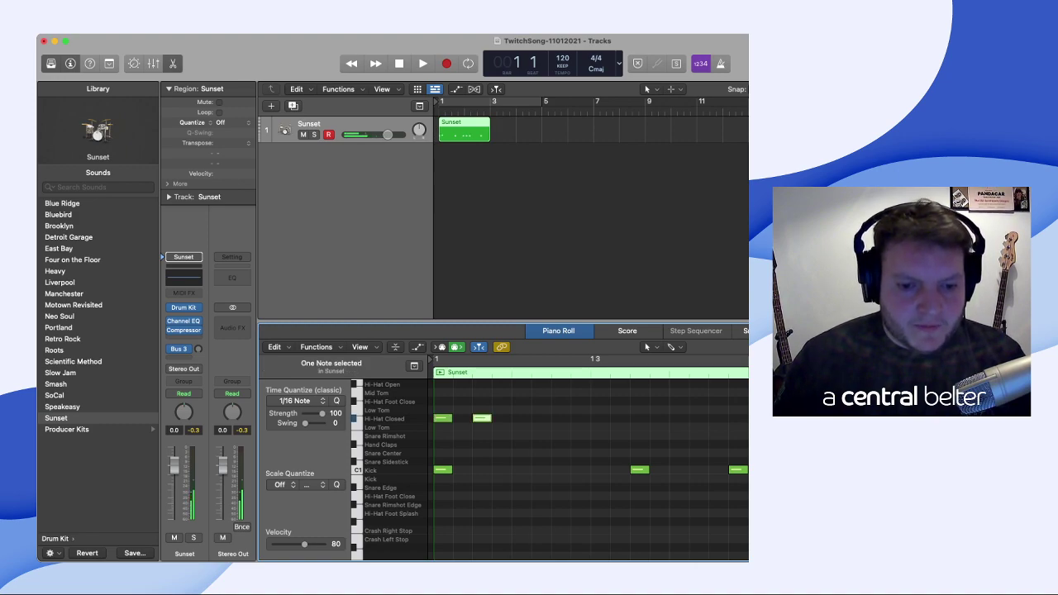
{"action": "left_click", "coordinate": [521, 418], "text": "super"}
{"action": "left_click", "coordinate": [560, 418], "text": "super"}
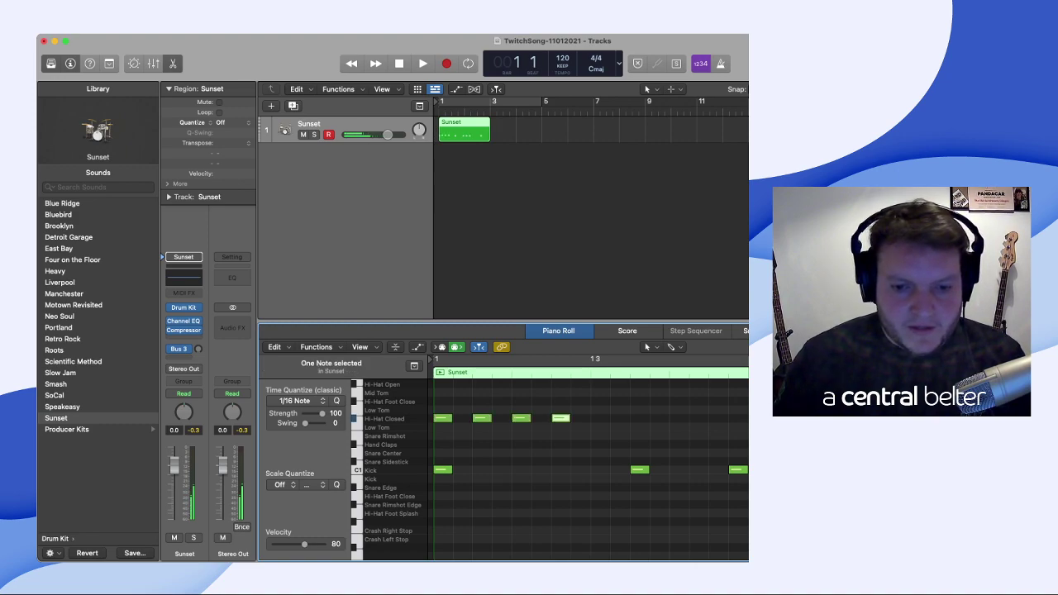
{"action": "left_click", "coordinate": [600, 418], "text": "super"}
{"action": "left_click", "coordinate": [640, 418], "text": "super"}
{"action": "left_click", "coordinate": [679, 418], "text": "super"}
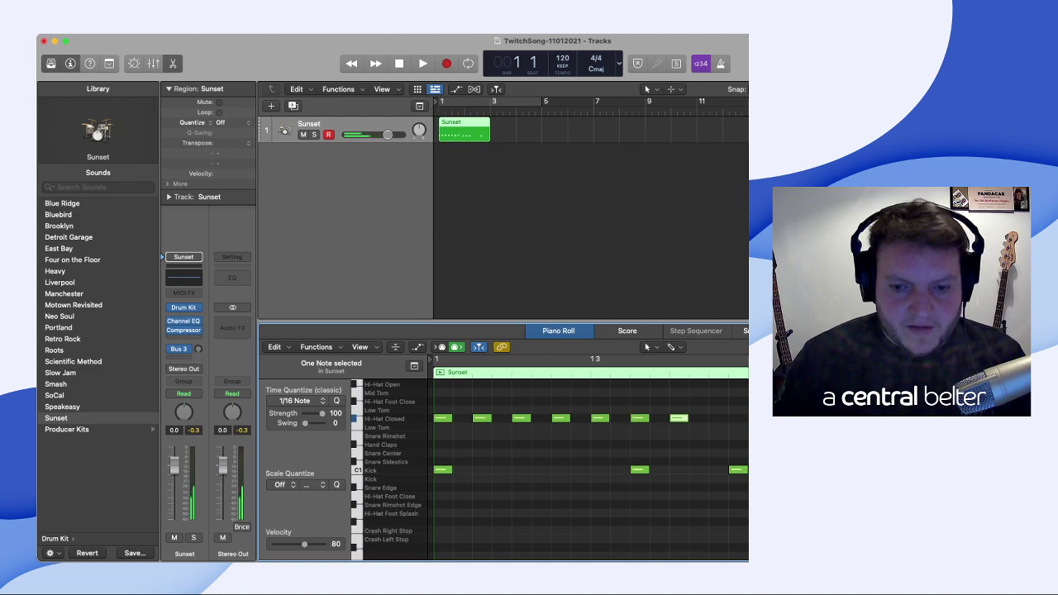
{"action": "left_click", "coordinate": [718, 418]}
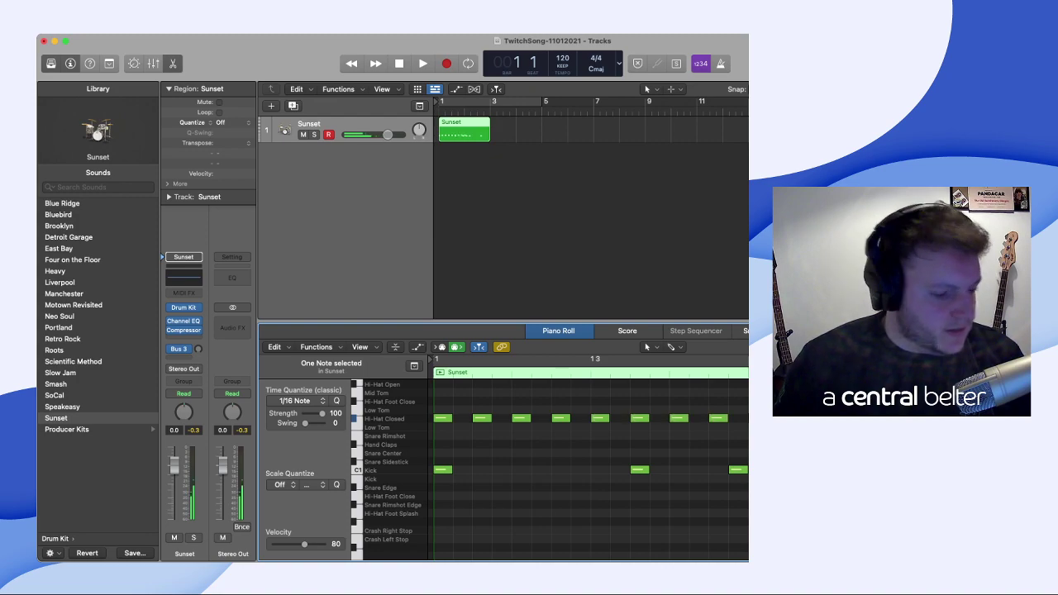
- Continue the closed hi-hat notes on every eighth note through bar 2
{"action": "scroll", "coordinate": [589, 467], "scroll_direction": "right", "scroll_amount": 1}
{"action": "left_click", "coordinate": [709, 418], "text": "super"}
{"action": "left_click", "coordinate": [745, 418], "text": "super"}
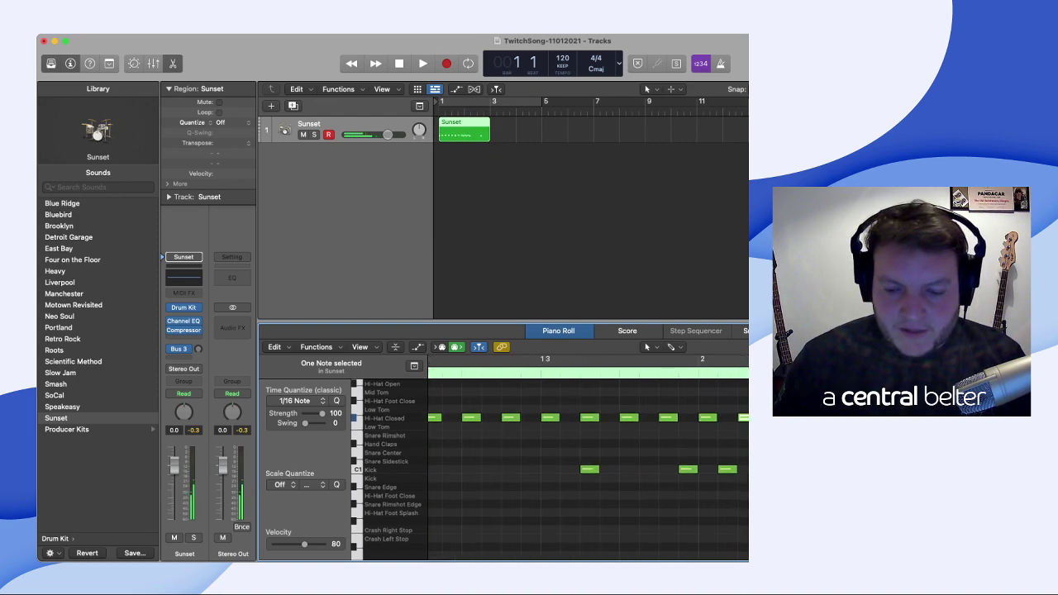
{"action": "scroll", "coordinate": [589, 469], "scroll_direction": "right", "scroll_amount": 1}
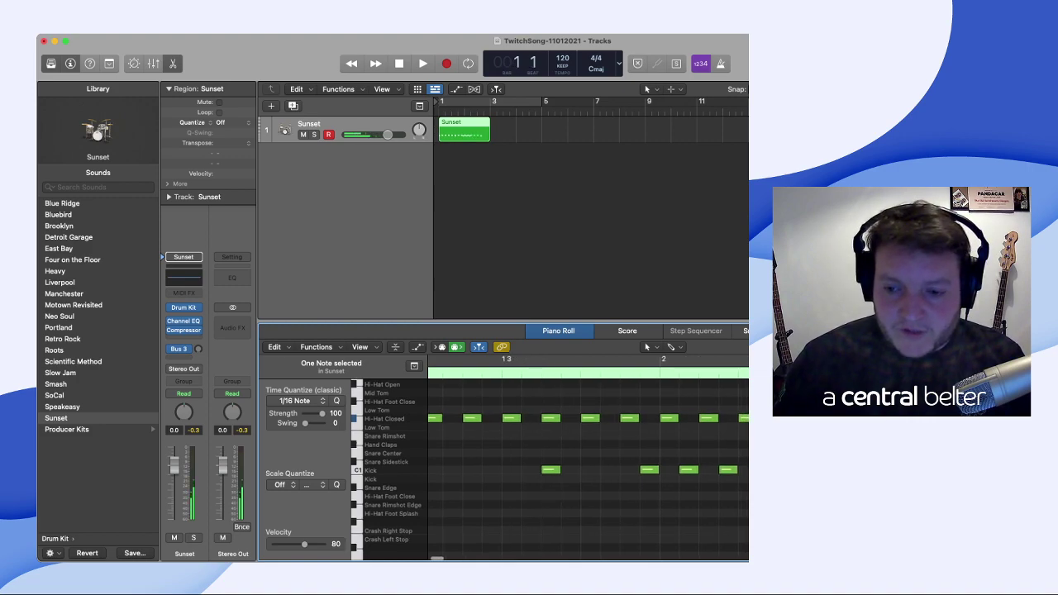
{"action": "scroll", "coordinate": [589, 469], "scroll_direction": "right", "scroll_amount": 1}
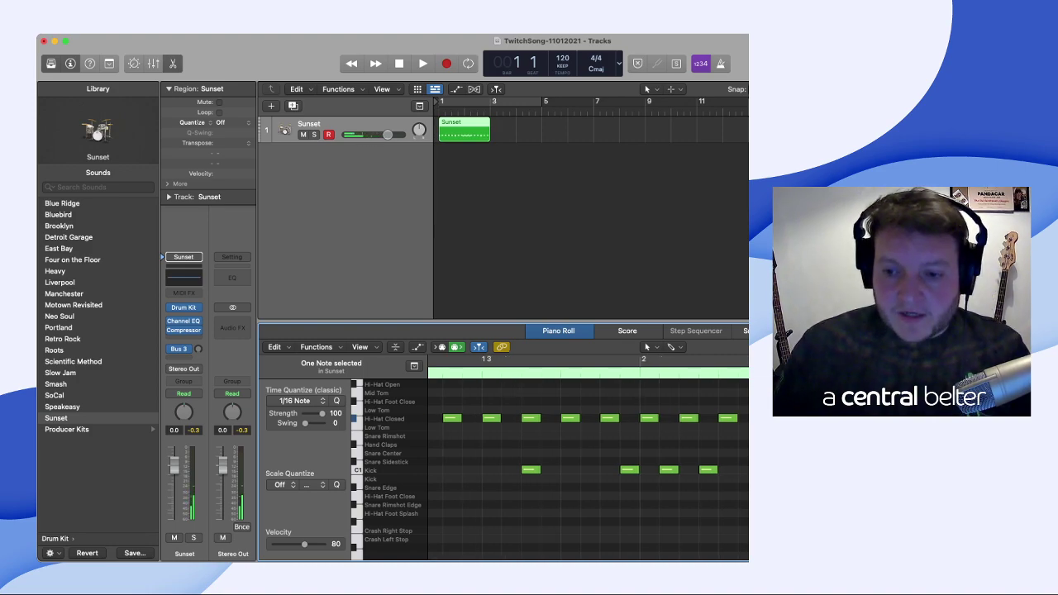
{"action": "scroll", "coordinate": [589, 463], "scroll_direction": "left", "scroll_amount": 5}
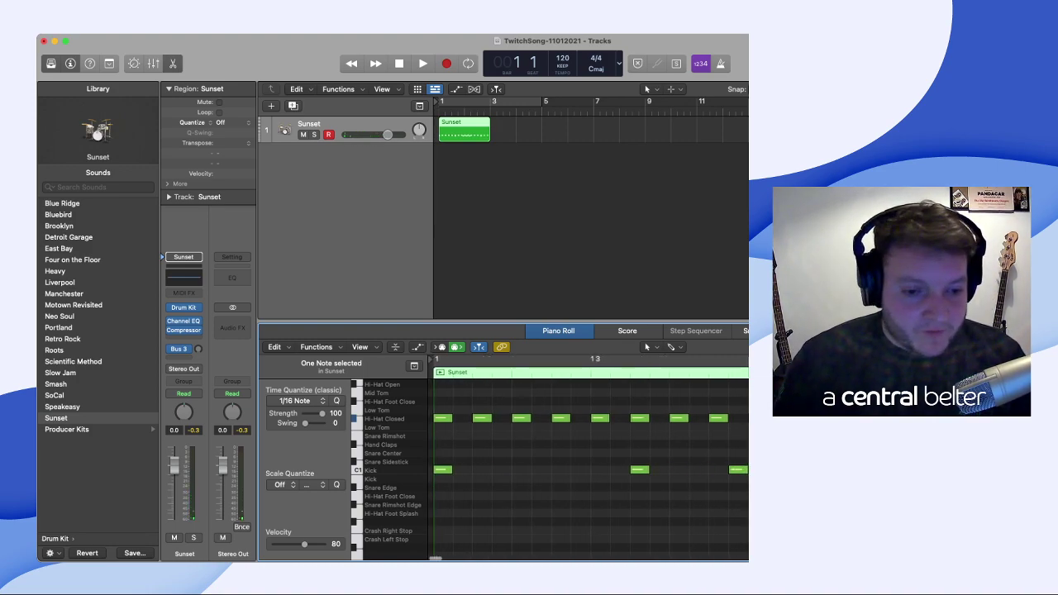
- Add open hi-hat notes on the fourth and twelfth sixteenths of bar 1
{"action": "scroll", "coordinate": [589, 462], "scroll_direction": "up", "scroll_amount": 2}
{"action": "scroll", "coordinate": [589, 463], "scroll_direction": "up", "scroll_amount": 1}
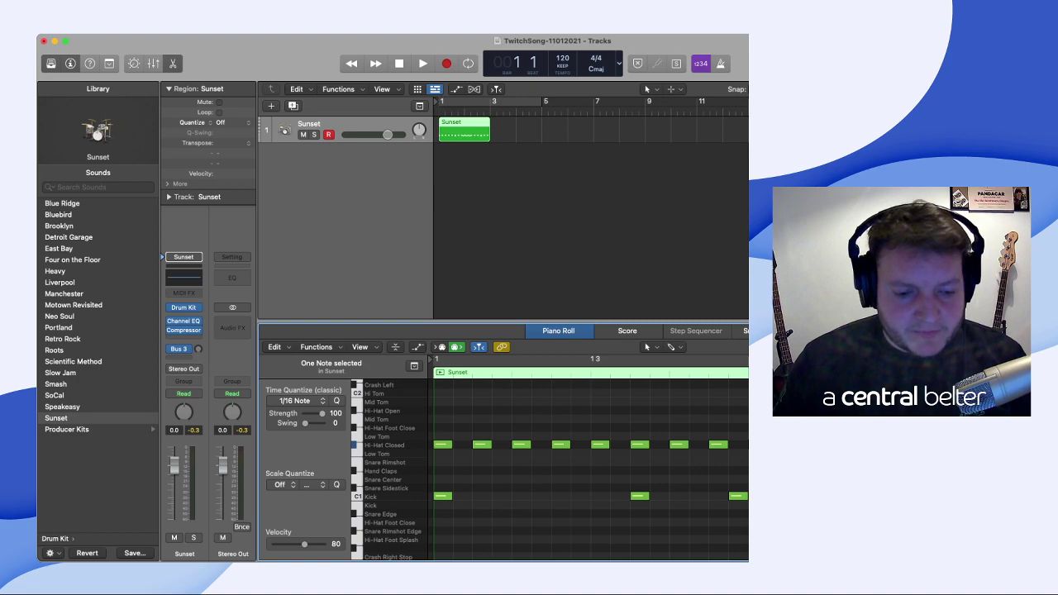
{"action": "key", "text": "super+Tab"}
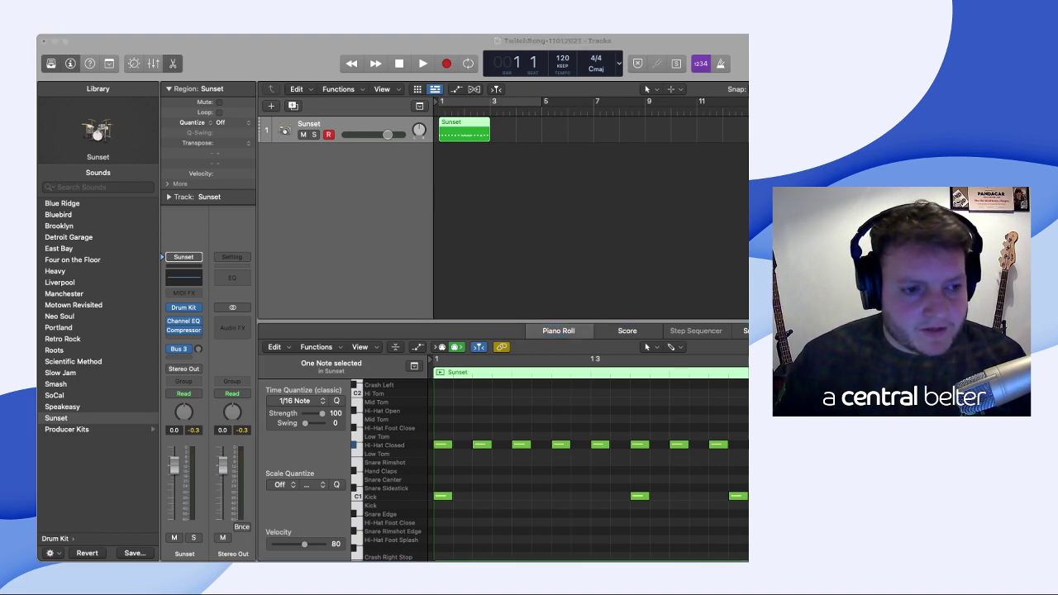
{"action": "key", "text": "super+Tab"}
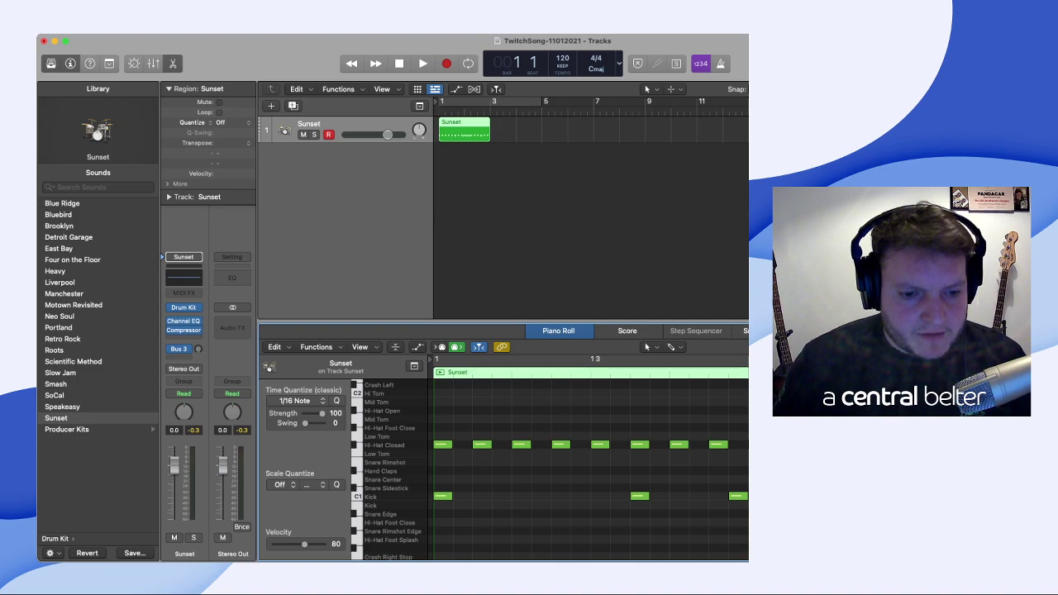
{"action": "left_click", "coordinate": [502, 410], "text": "super"}
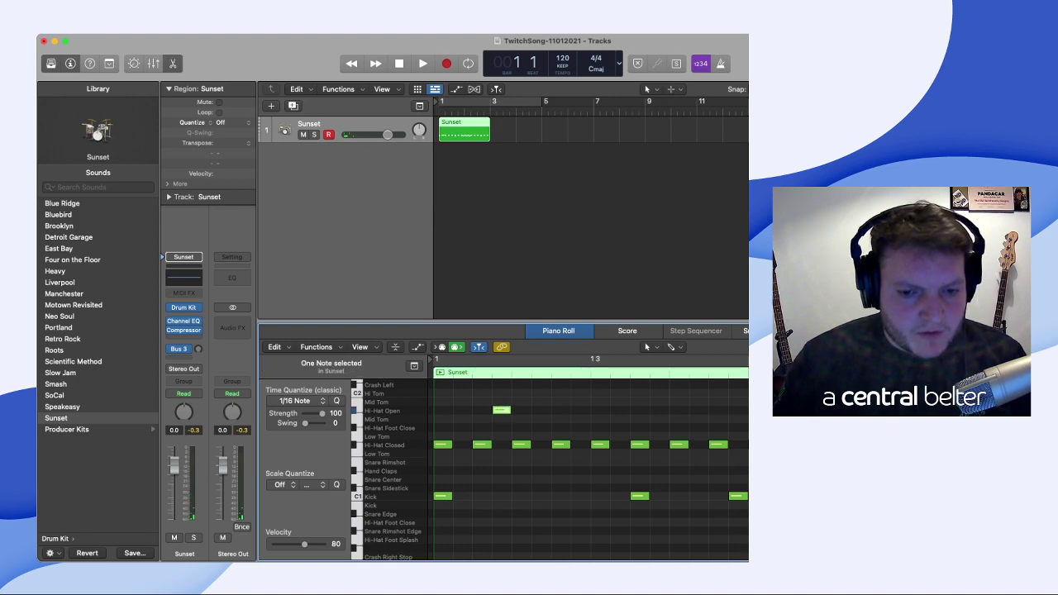
{"action": "left_click", "coordinate": [659, 410], "text": "super"}
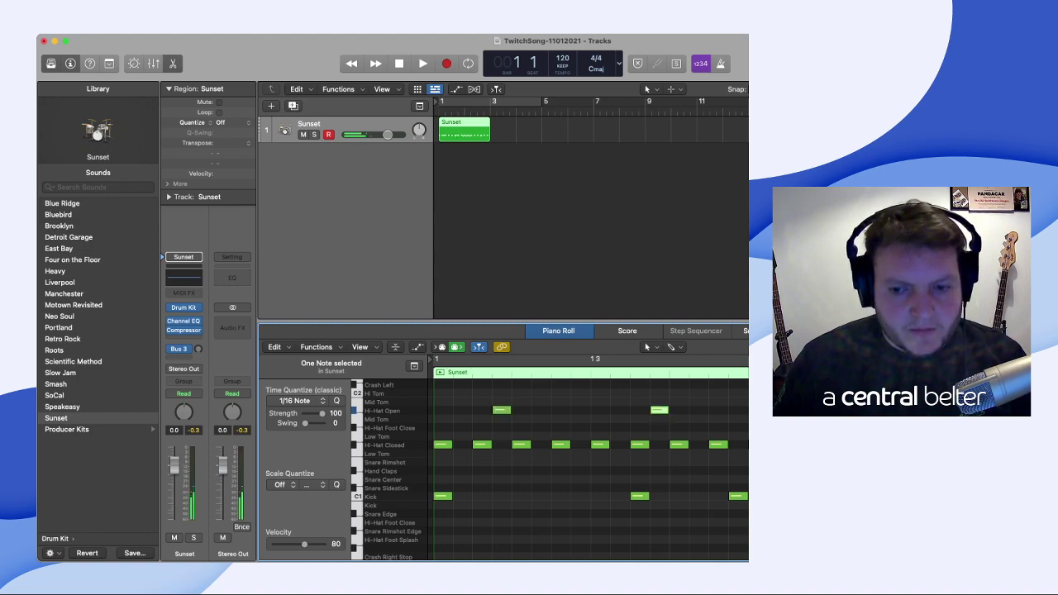
{"action": "scroll", "coordinate": [587, 463], "scroll_direction": "right", "scroll_amount": 3}
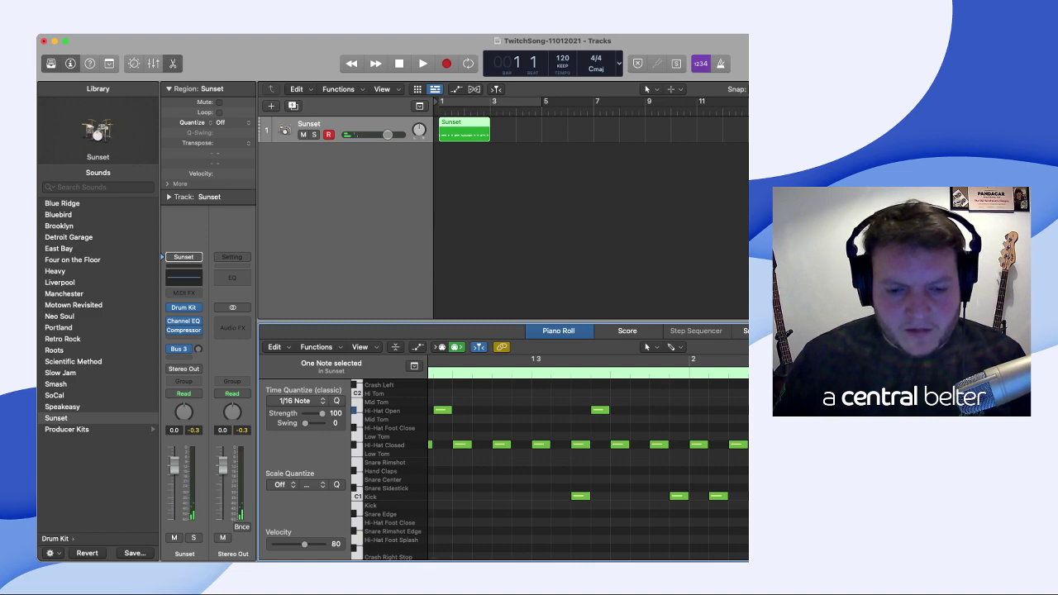
{"action": "scroll", "coordinate": [588, 457], "scroll_direction": "left", "scroll_amount": 3}
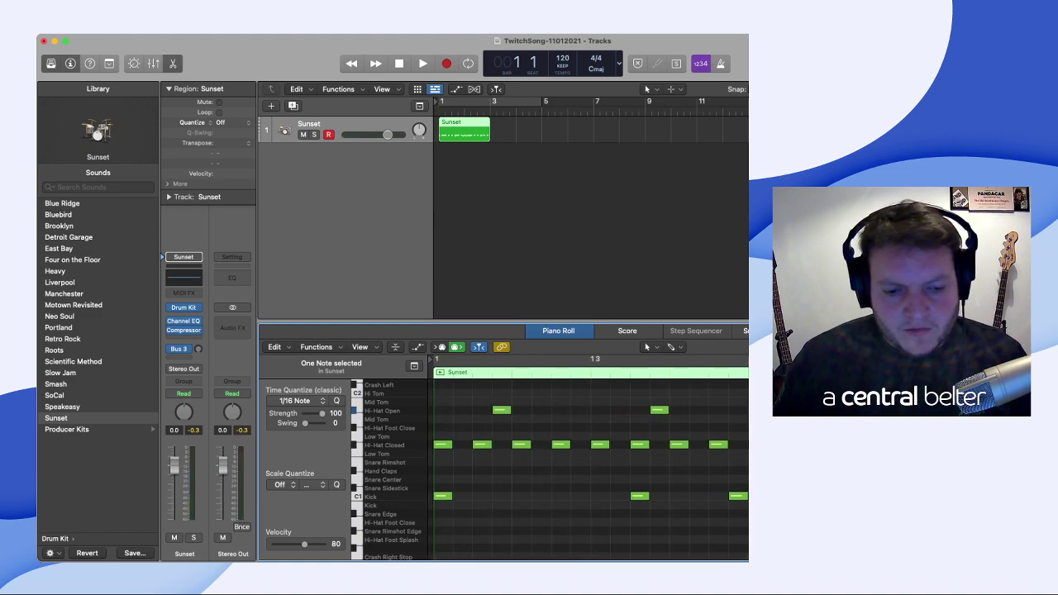
- Play back the Sunset region and delete the open hi-hat note on the fourth sixteenth of bar 1
{"action": "key", "text": "super+Tab"}
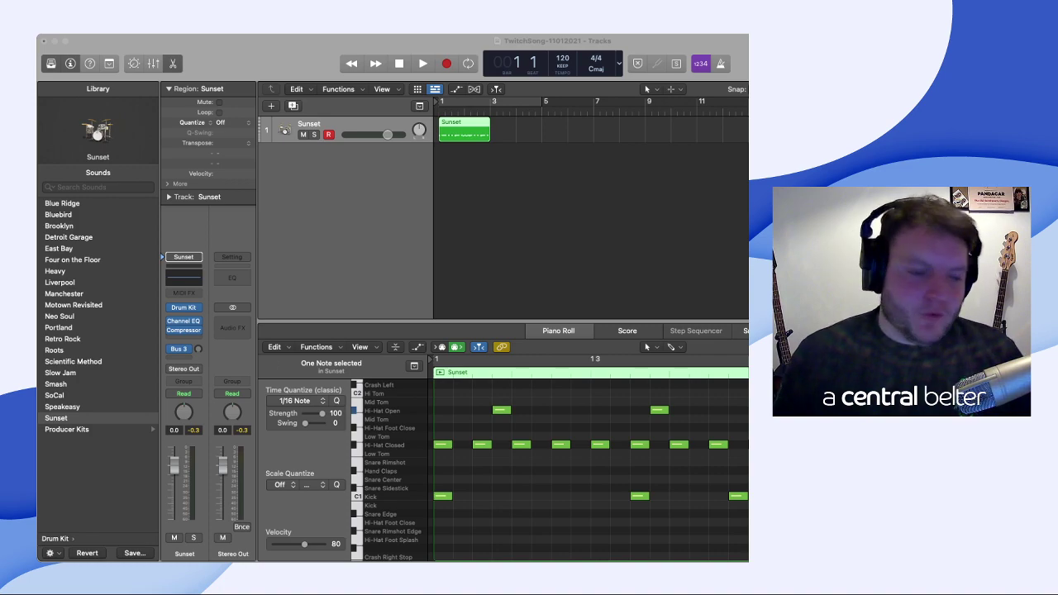
{"action": "left_click", "coordinate": [579, 232]}
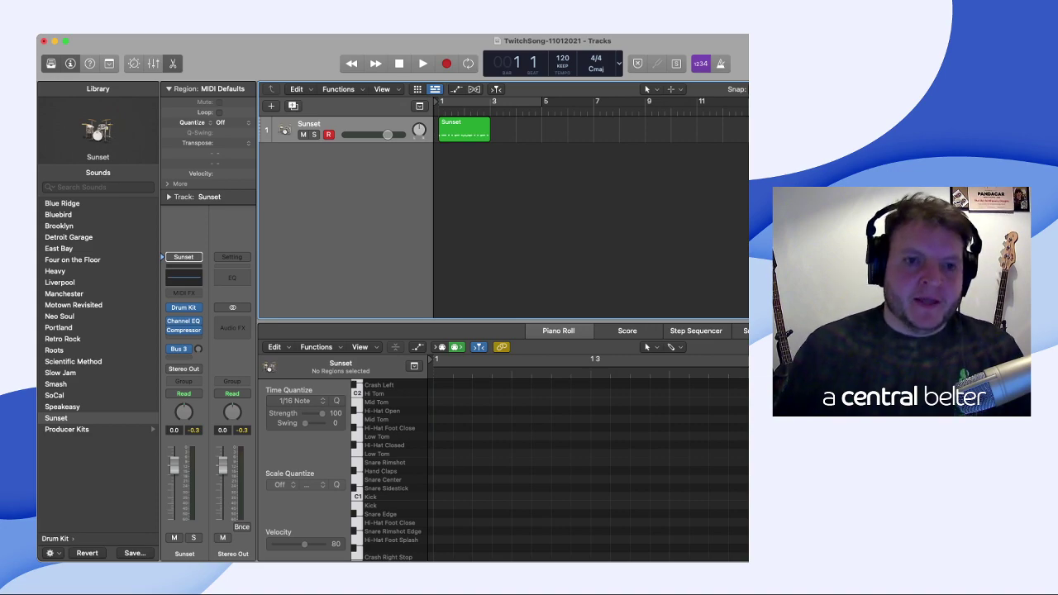
{"action": "left_click", "coordinate": [464, 129]}
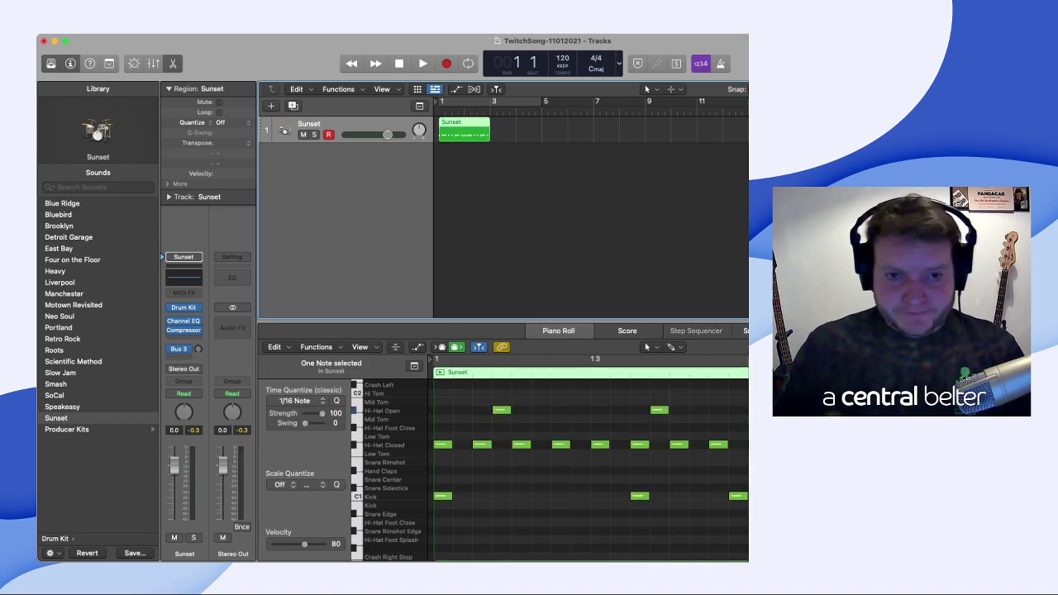
{"action": "key", "text": "space"}
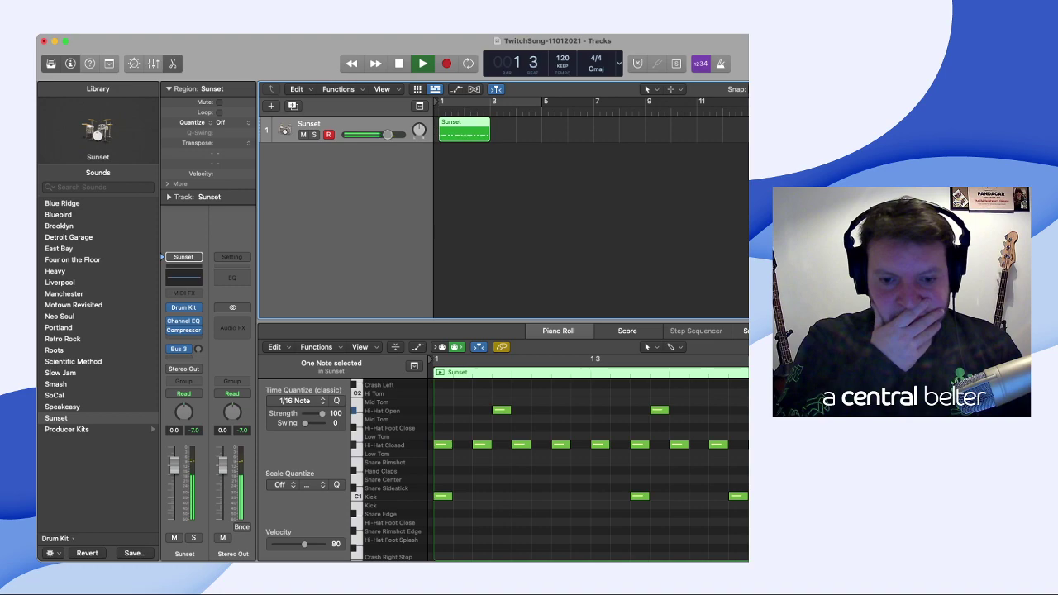
{"action": "key", "text": "space"}
{"action": "key", "text": "Tab"}
{"action": "key", "text": "Delete"}
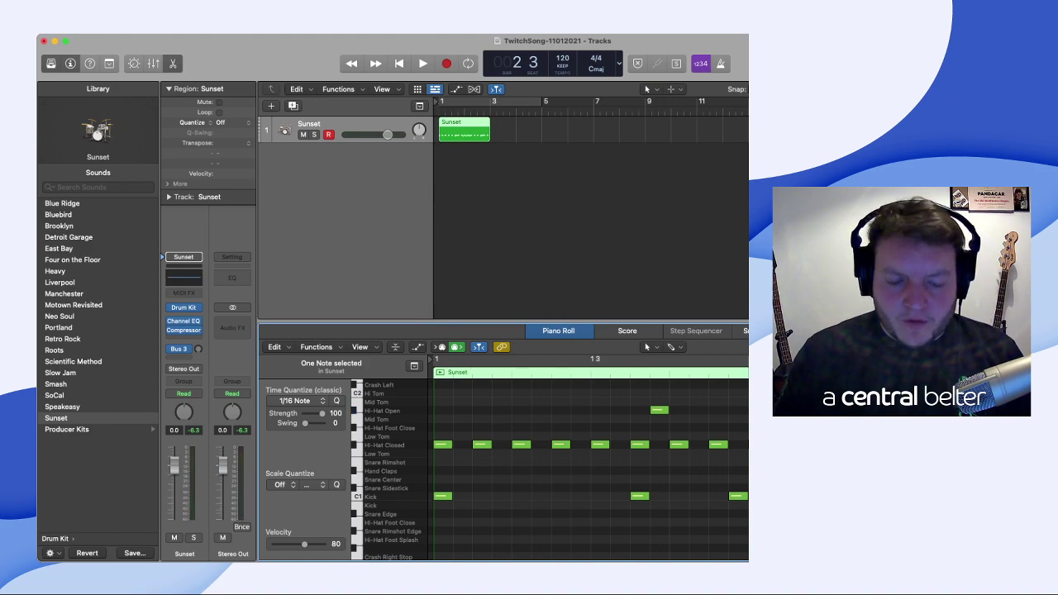
- Move bar 1's remaining open hi-hat note to the second half of beat 4 and delete the closed hi-hat note there
{"action": "key", "text": "super+Tab"}
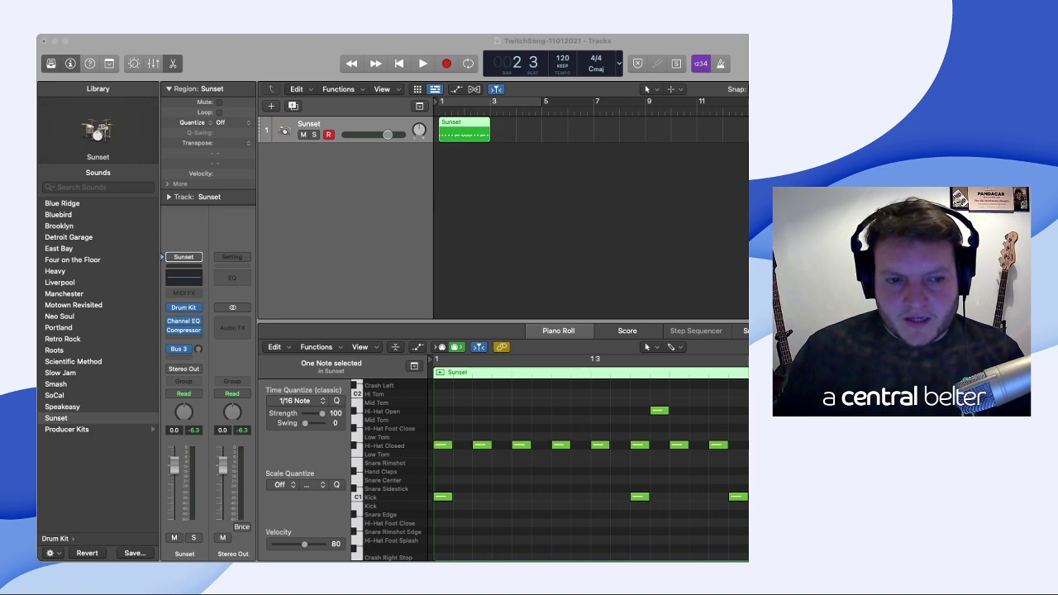
{"action": "scroll", "coordinate": [549, 470], "scroll_direction": "down", "scroll_amount": 1}
{"action": "left_click", "coordinate": [659, 398]}
{"action": "left_click_drag", "start_coordinate": [659, 399], "coordinate": [718, 399]}
{"action": "key", "text": "shift+d"}
{"action": "left_click", "coordinate": [718, 432]}
{"action": "key", "text": "BackSpace"}
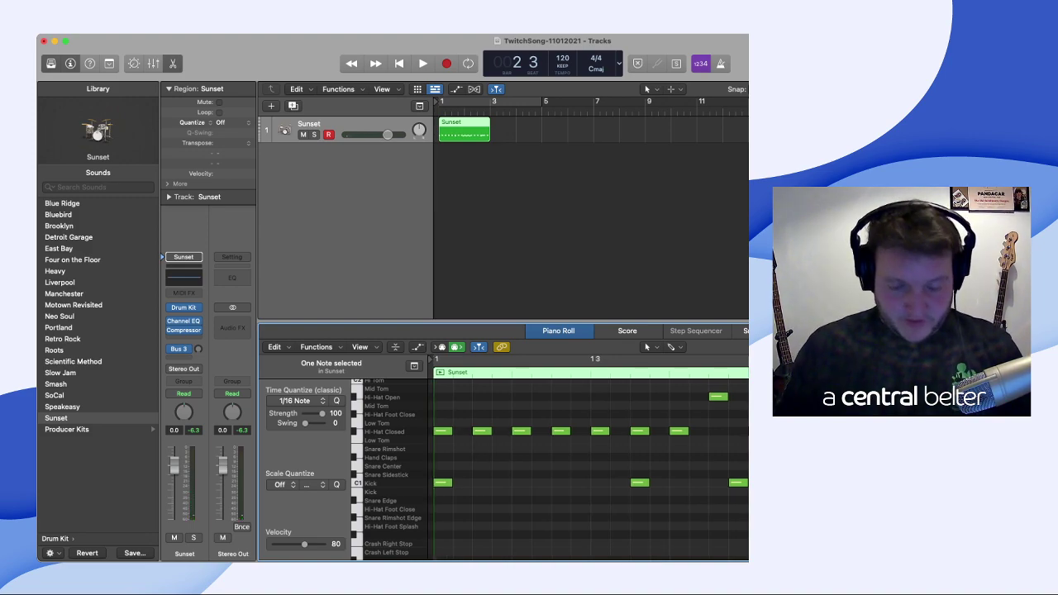
- Add a hi-hat foot close note and a closed hi-hat note on the last sixteenth of bar 1
{"action": "scroll", "coordinate": [588, 467], "scroll_direction": "right", "scroll_amount": 1}
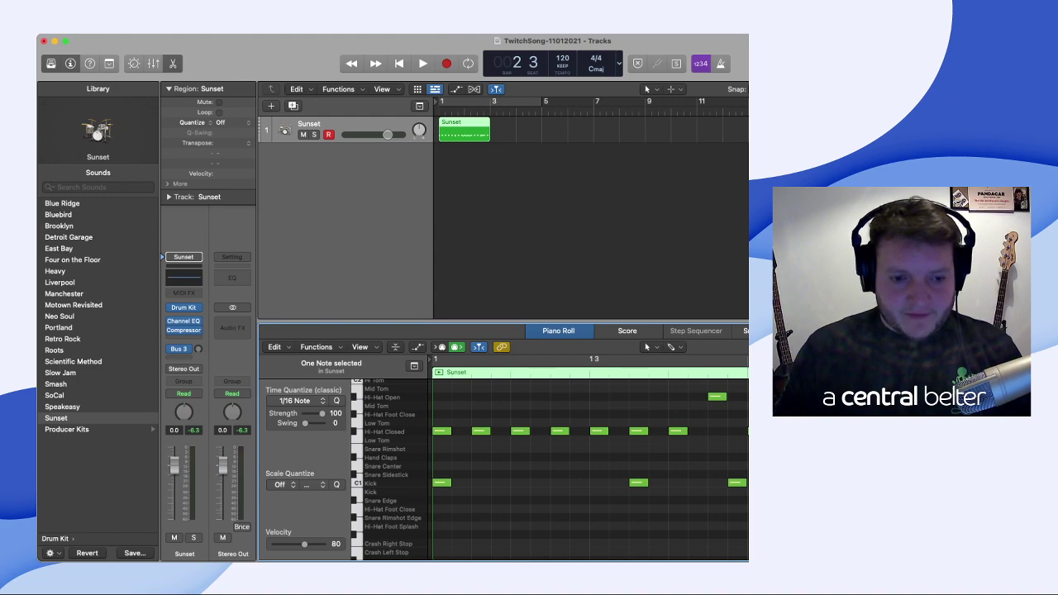
{"action": "left_click", "coordinate": [737, 413], "text": "super"}
{"action": "left_click", "coordinate": [736, 431], "text": "super"}
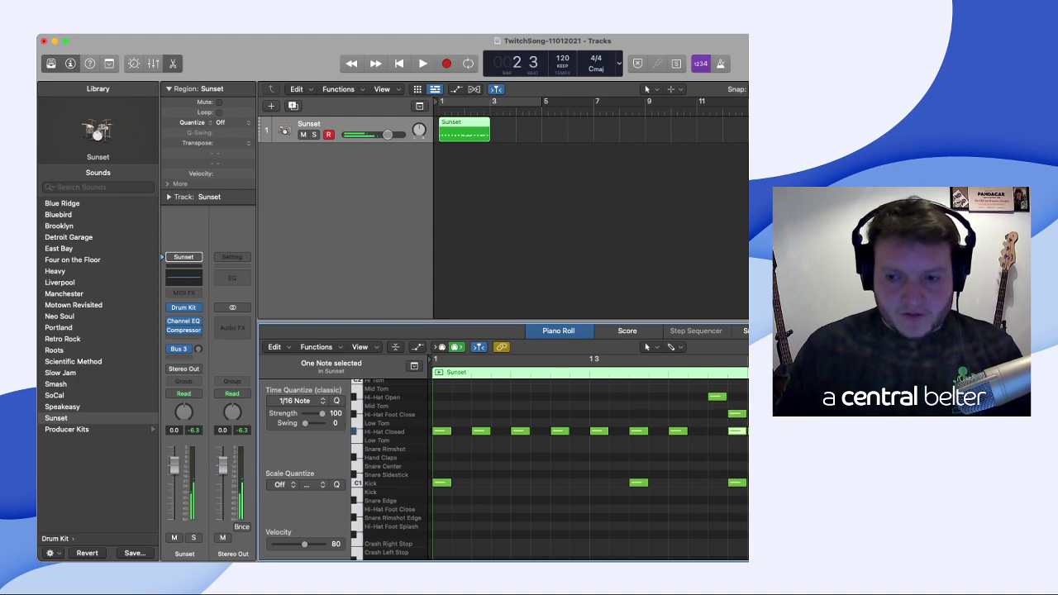
- Play back the beat from bar 1, turn on cycling over bars 1 and 2, and play the loop
{"action": "key", "text": "Return"}
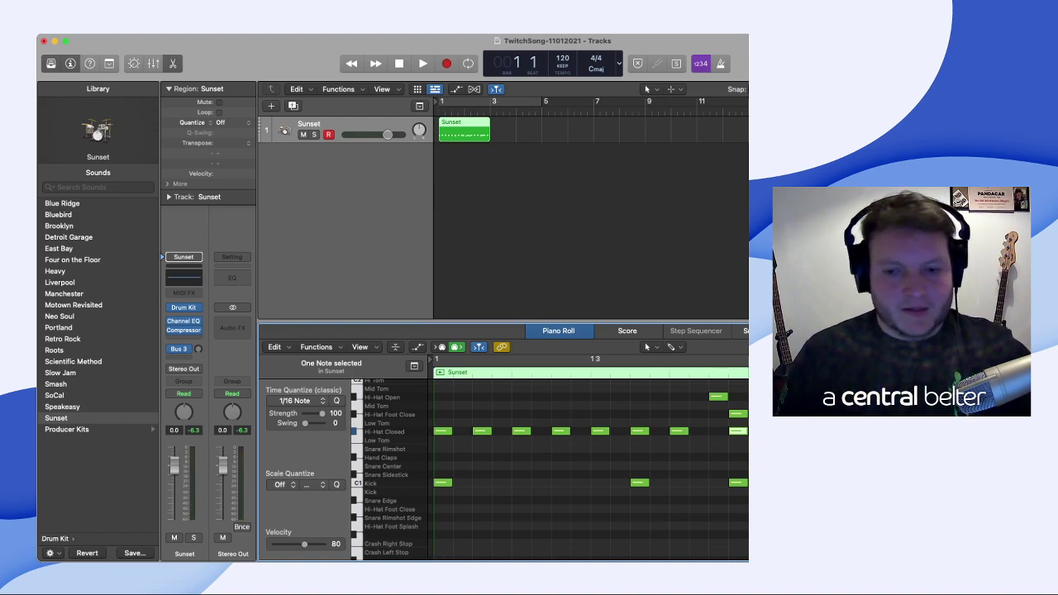
{"action": "key", "text": "space"}
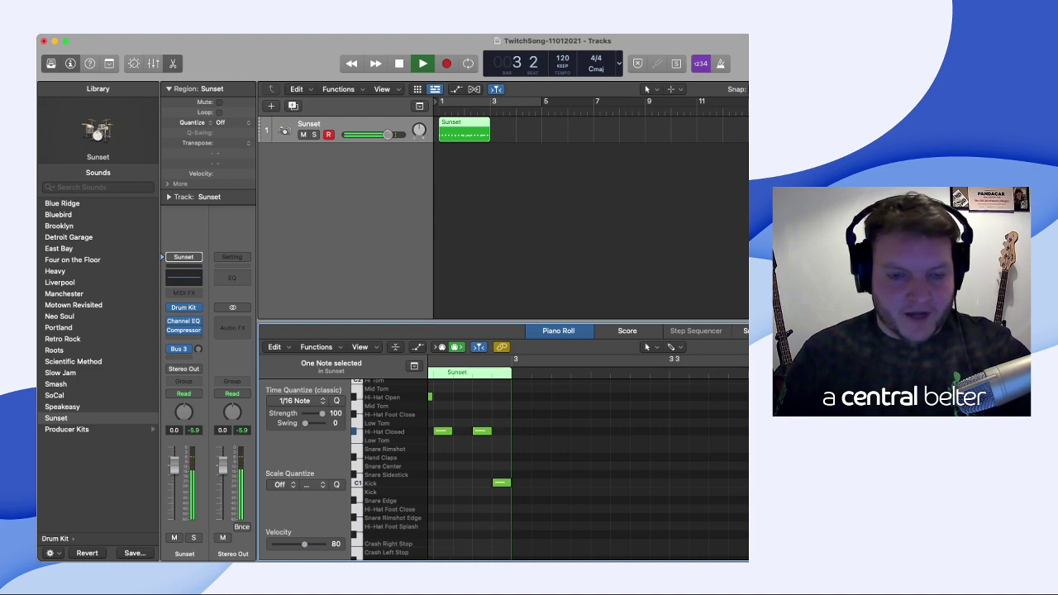
{"action": "key", "text": "space"}
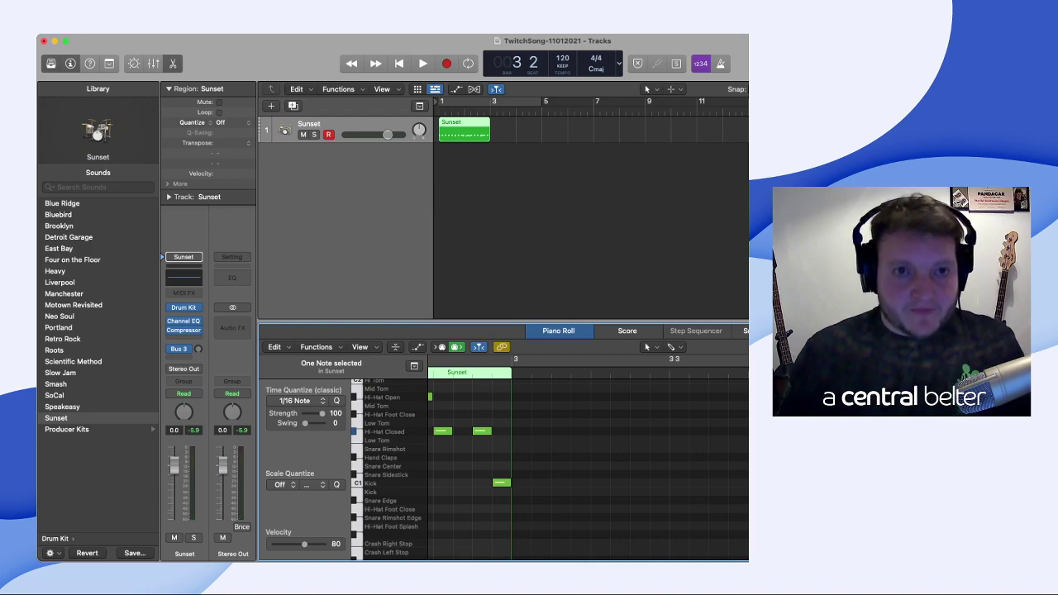
{"action": "key", "text": "c"}
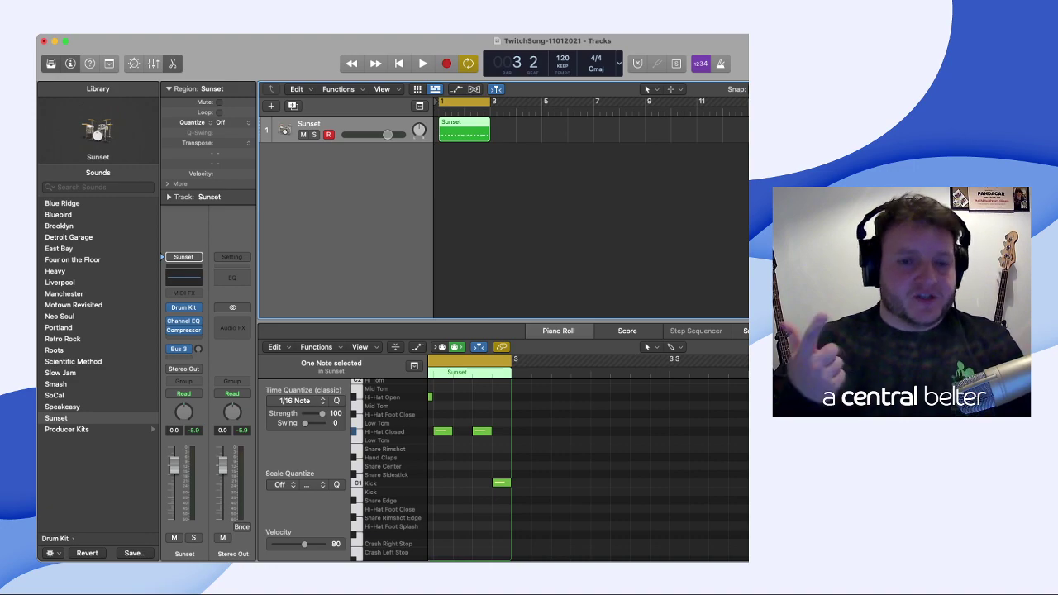
{"action": "key", "text": "space"}
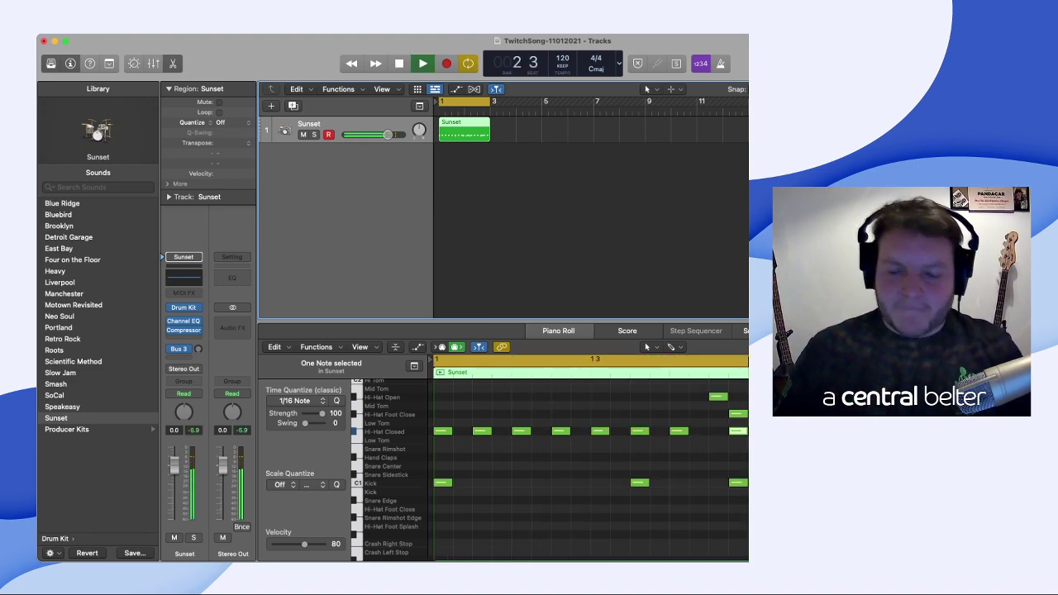
{"action": "key", "text": "space"}
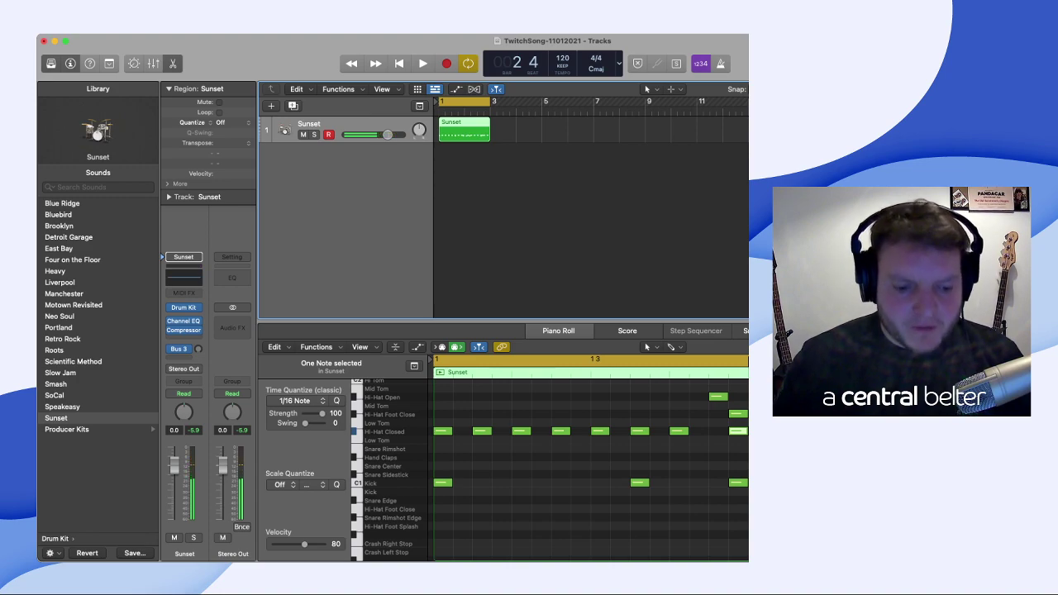
- Add a snare rimshot note on beat 2 of bar 1, and try a snare center note there before deleting it
{"action": "key", "text": "super+Tab"}
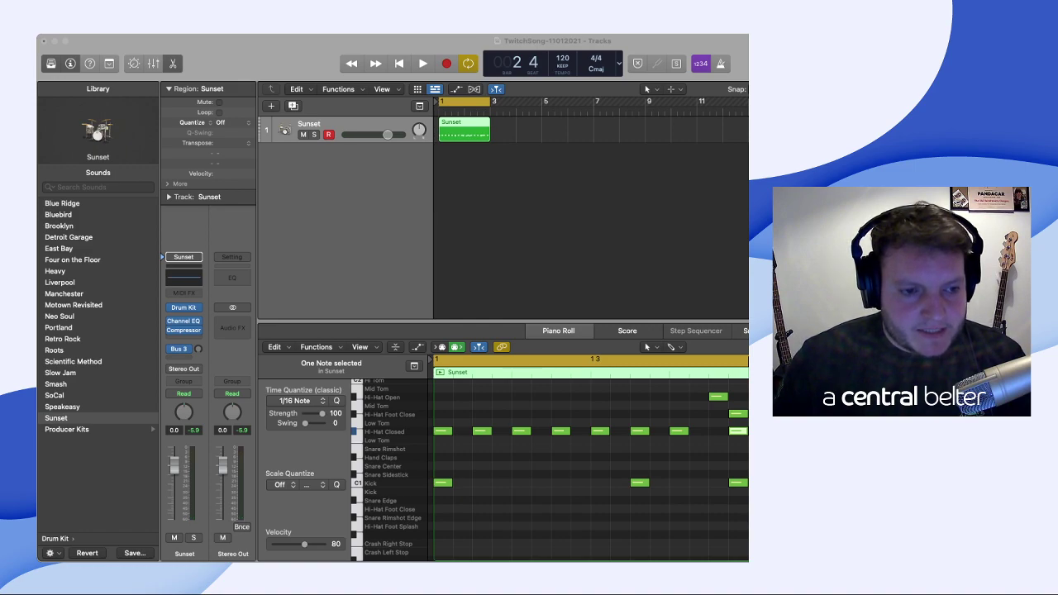
{"action": "key", "text": "super+Tab"}
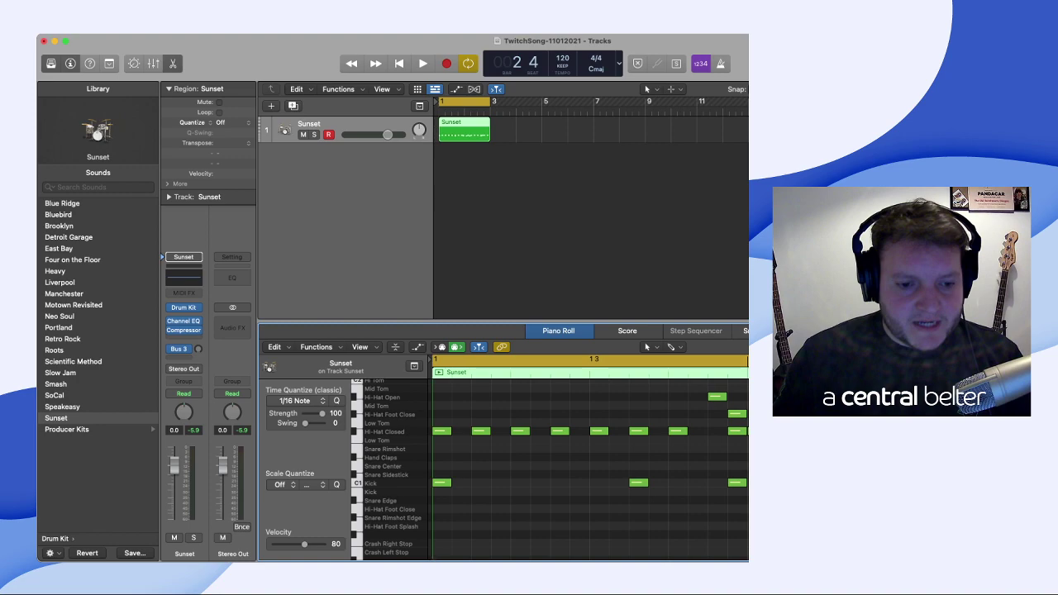
{"action": "left_click", "coordinate": [521, 448], "text": "super"}
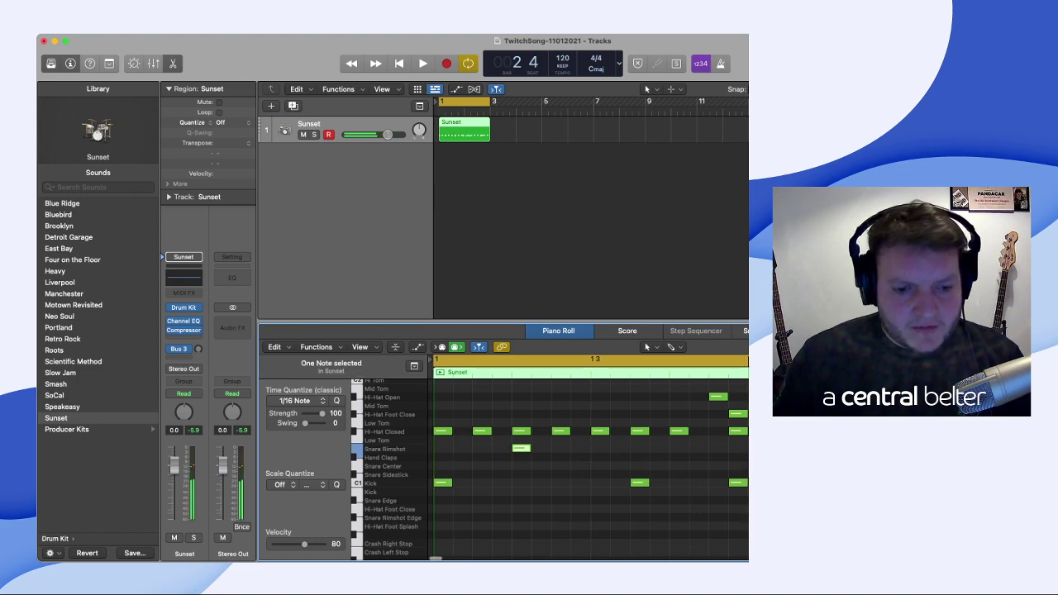
{"action": "left_click", "coordinate": [521, 466]}
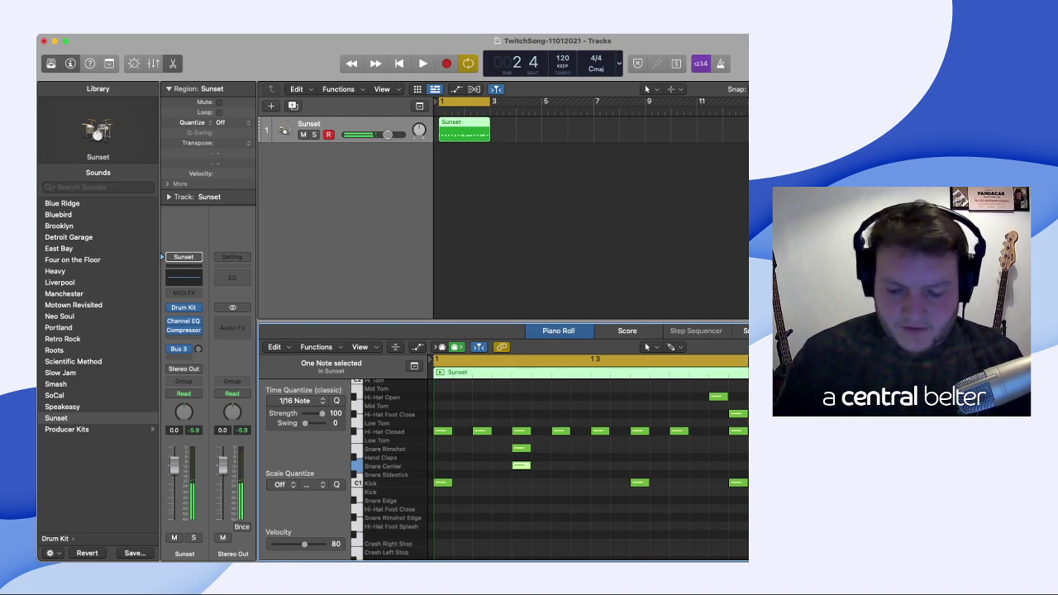
{"action": "key", "text": "BackSpace"}
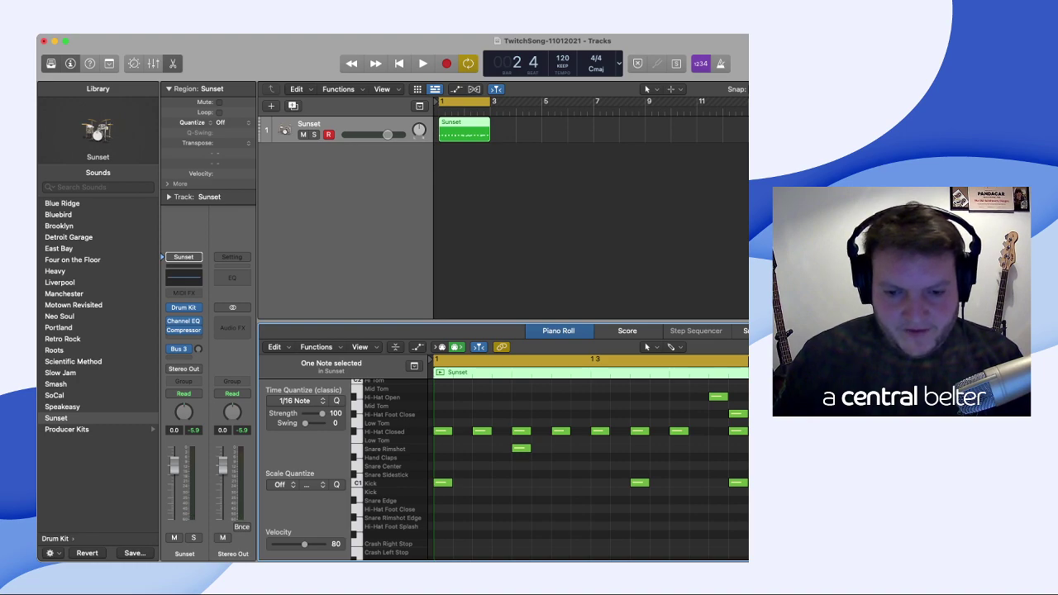
- Add a snare center note on beat 4 of bar 1 and play back the looped beat
{"action": "key", "text": "super+Tab"}
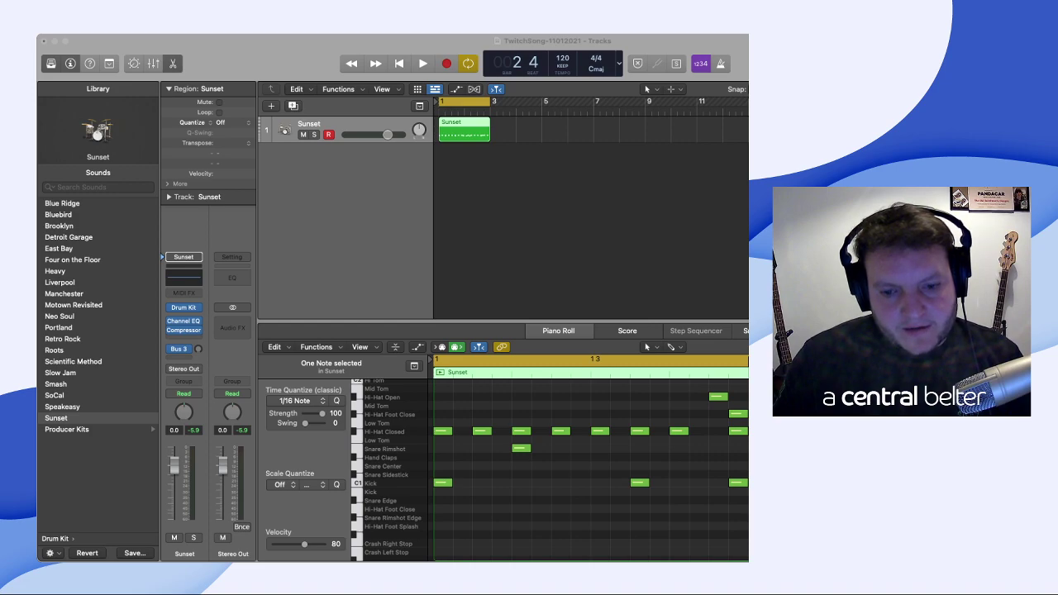
{"action": "key", "text": "super+Tab"}
{"action": "left_click", "coordinate": [679, 466], "text": "super"}
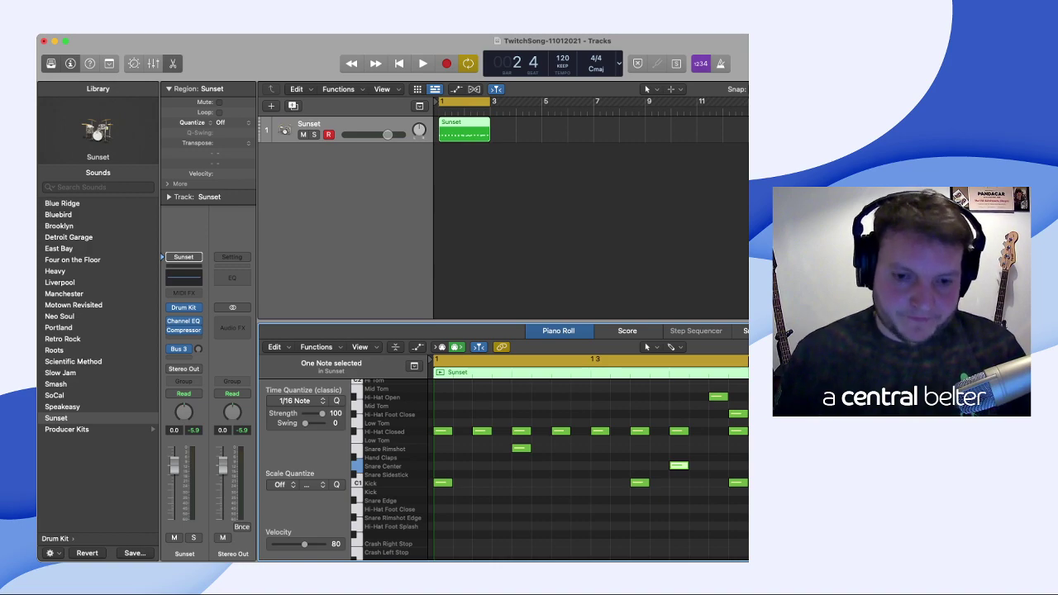
{"action": "key", "text": "space"}
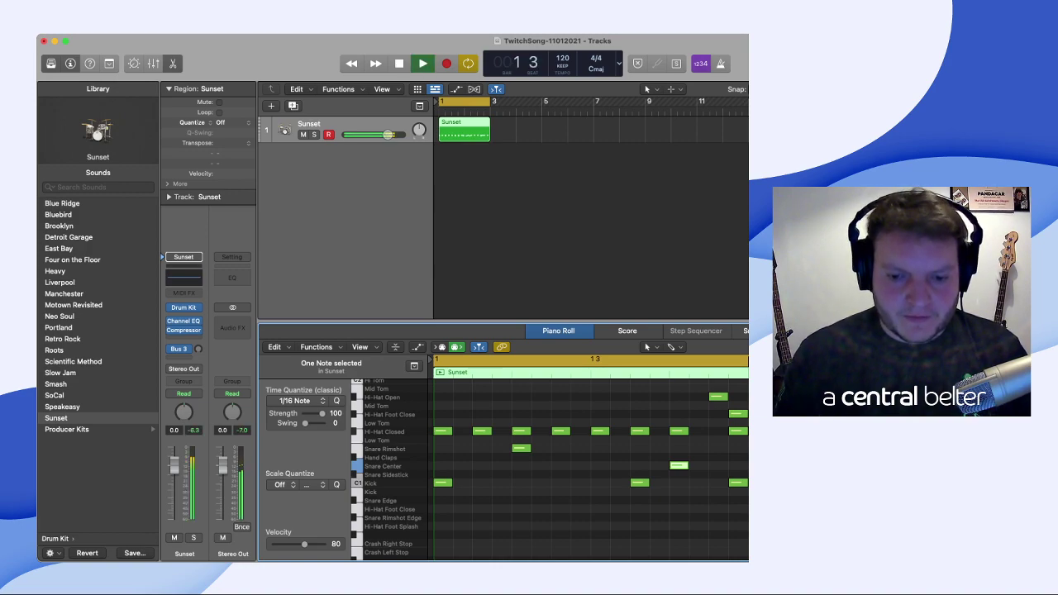
{"action": "key", "text": "space"}
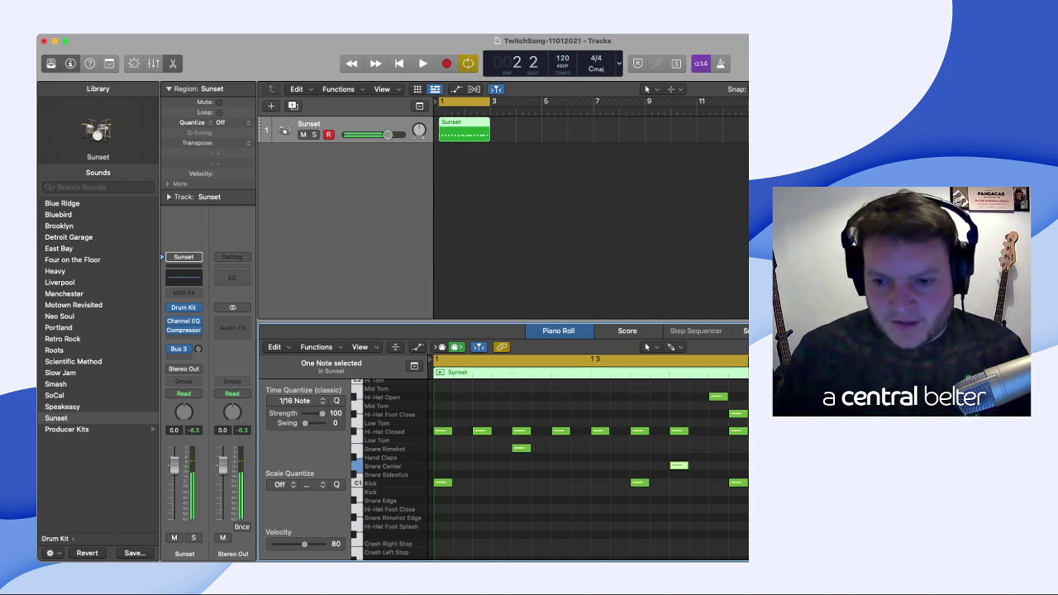
- Play back the looped beat and add a snare center note on beat 2 of bar 2
{"action": "key", "text": "space"}
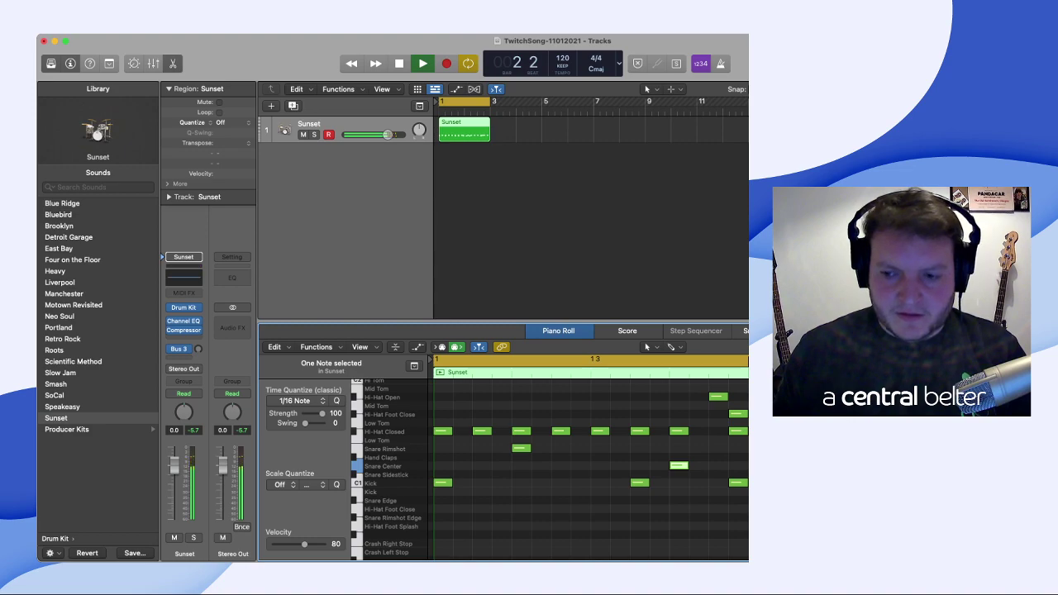
{"action": "key", "text": "space"}
{"action": "key", "text": "super+Tab"}
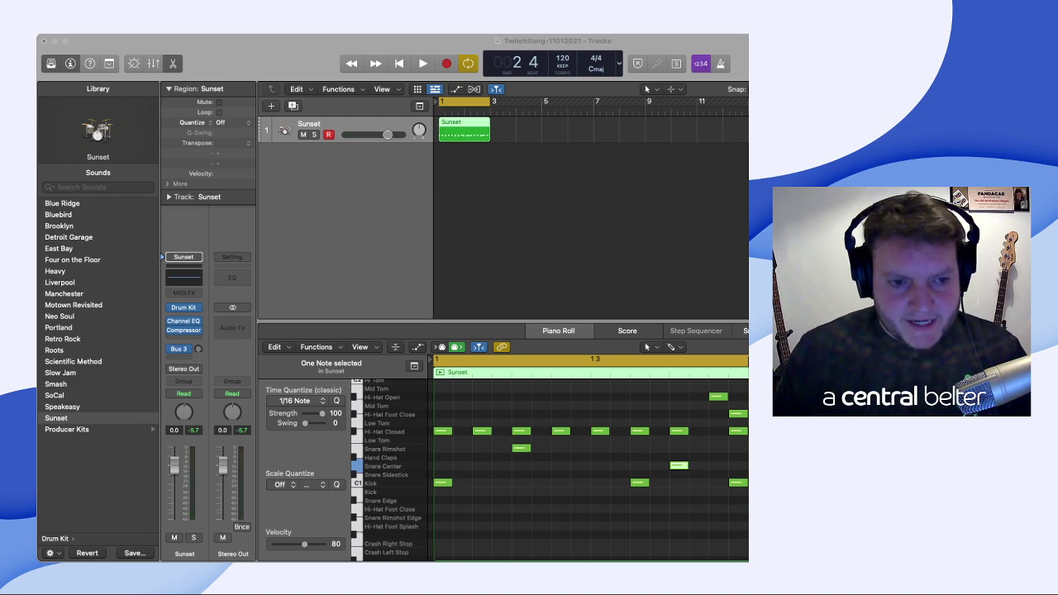
{"action": "key", "text": "super+Tab"}
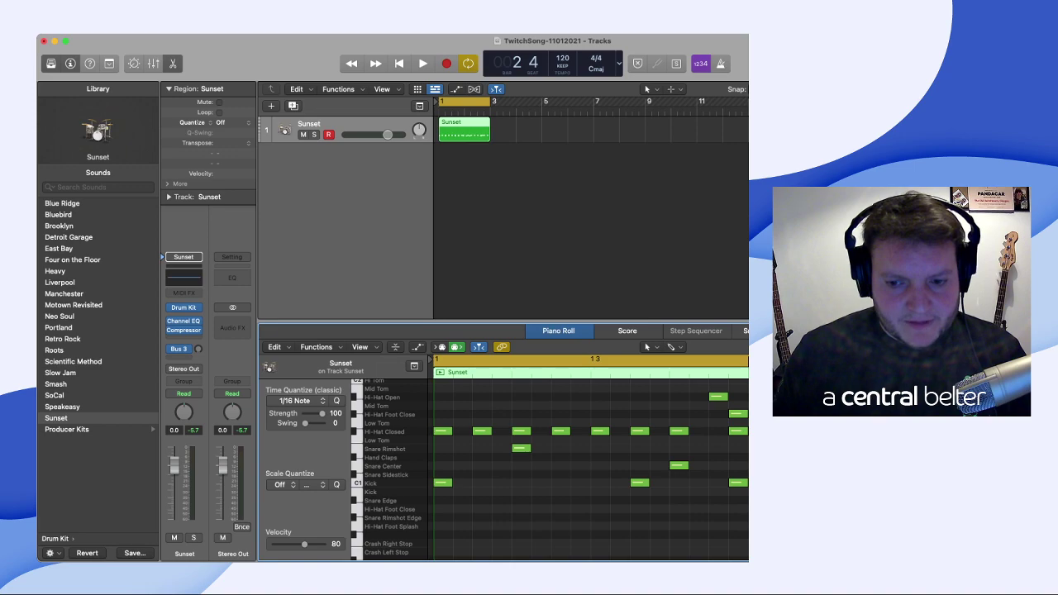
{"action": "left_click", "coordinate": [679, 465]}
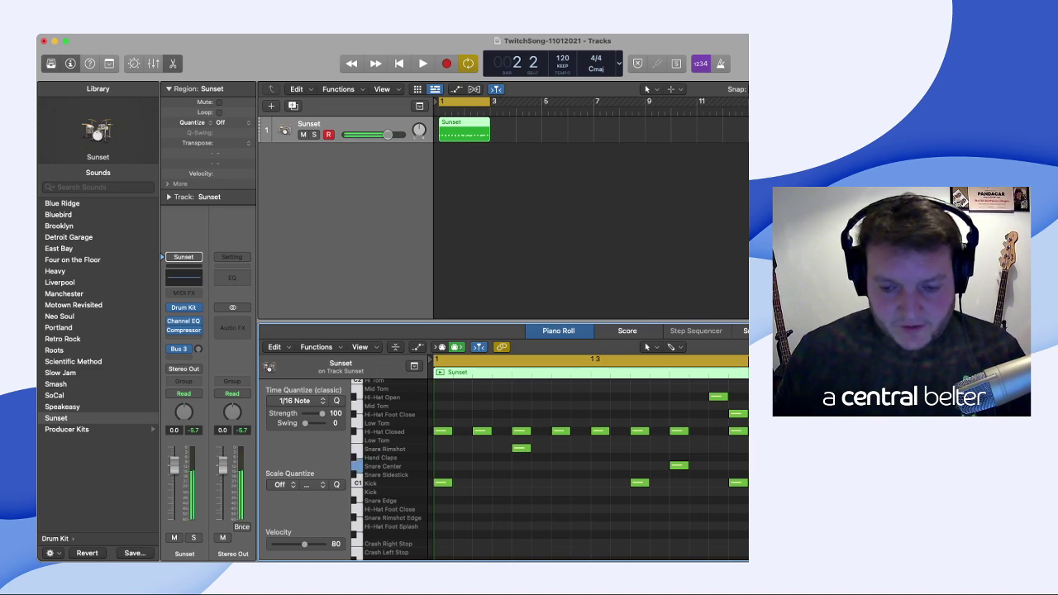
{"action": "key", "text": "super+Tab"}
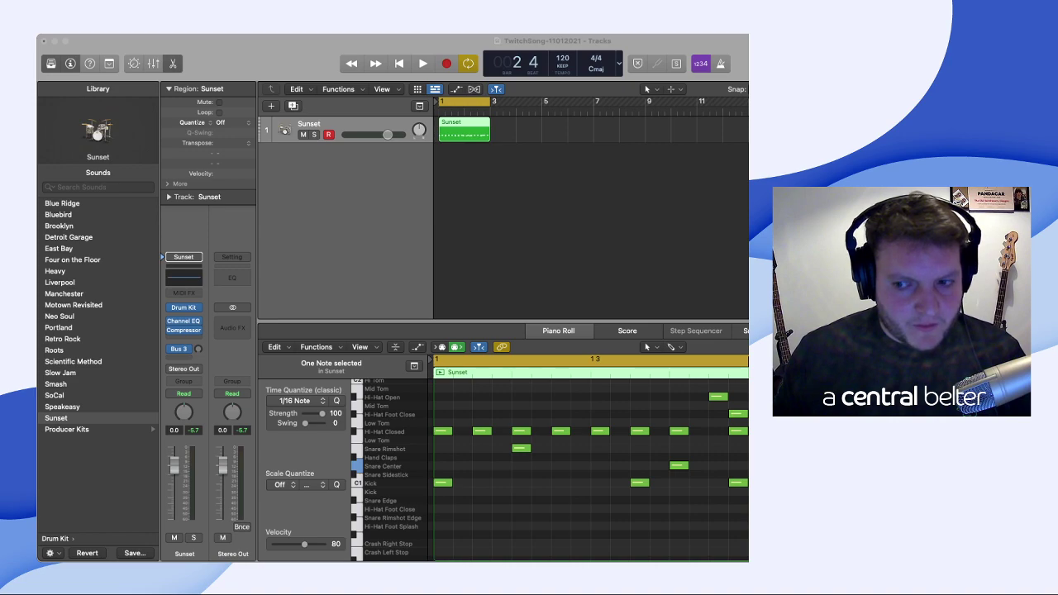
{"action": "scroll", "coordinate": [589, 471], "scroll_direction": "right", "scroll_amount": 4}
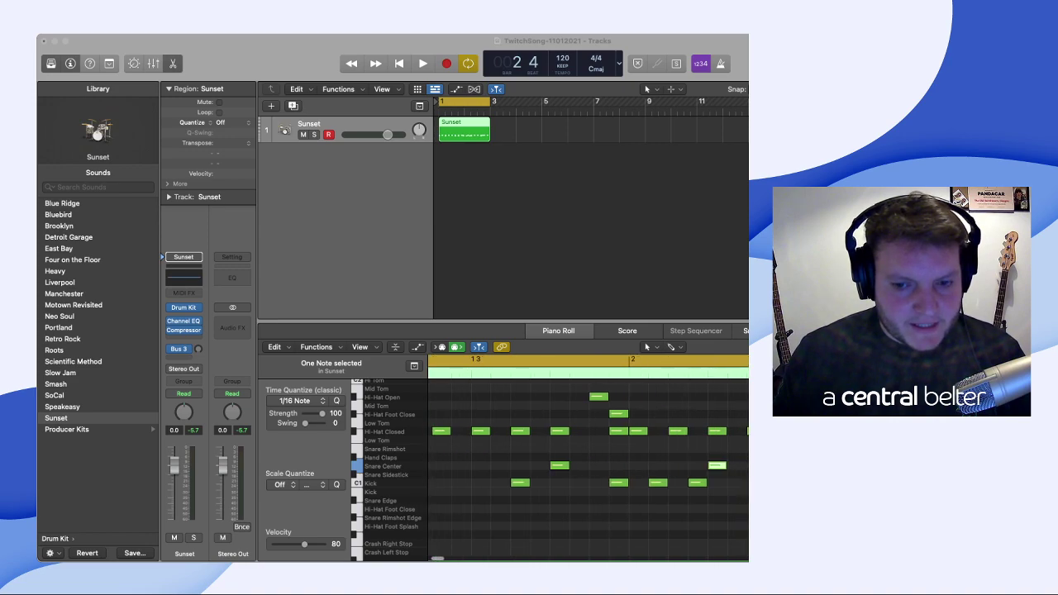
{"action": "scroll", "coordinate": [588, 471], "scroll_direction": "left", "scroll_amount": 1}
- Audition the open hi-hat in the looped beat, and delete the closed hi-hat note on the last sixteenth of bar 1
{"action": "left_click", "coordinate": [614, 397]}
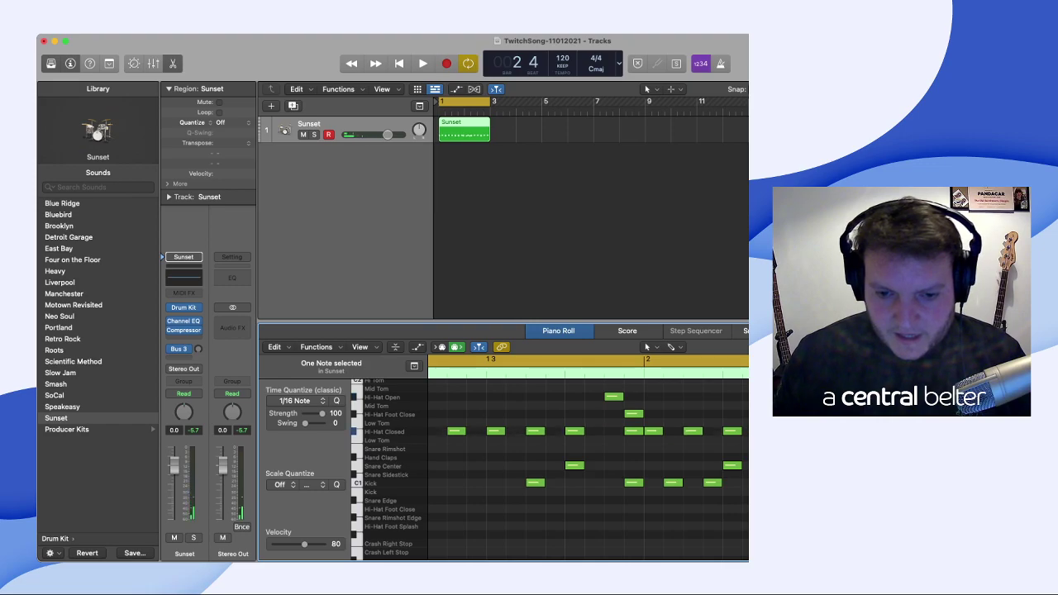
{"action": "key", "text": "space"}
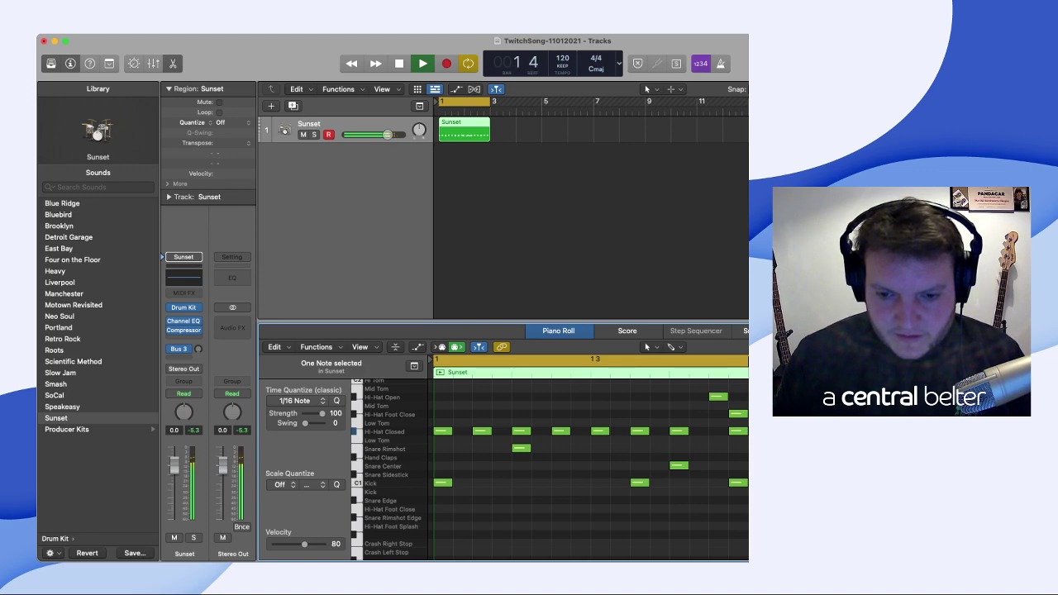
{"action": "key", "text": "space"}
{"action": "left_click", "coordinate": [738, 431]}
{"action": "key", "text": "BackSpace"}
{"action": "scroll", "coordinate": [587, 463], "scroll_direction": "right", "scroll_amount": 5}
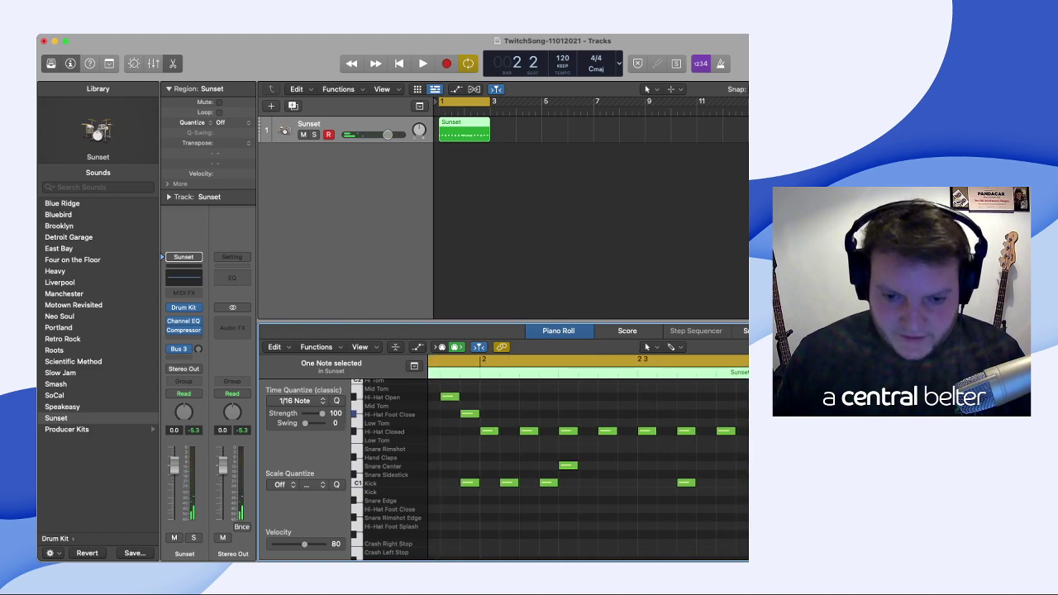
{"action": "scroll", "coordinate": [587, 463], "scroll_direction": "left", "scroll_amount": 1}
{"action": "scroll", "coordinate": [587, 459], "scroll_direction": "left", "scroll_amount": 5}
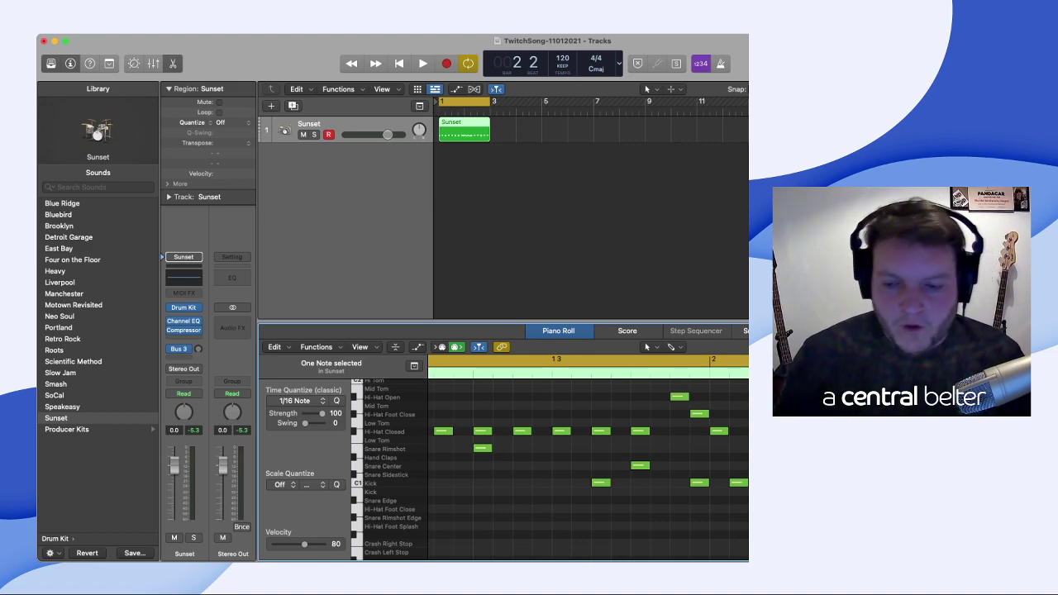
- Play back the two-bar loop to check the hi-hat open and foot close at the end of bar 1
{"action": "key", "text": "space"}
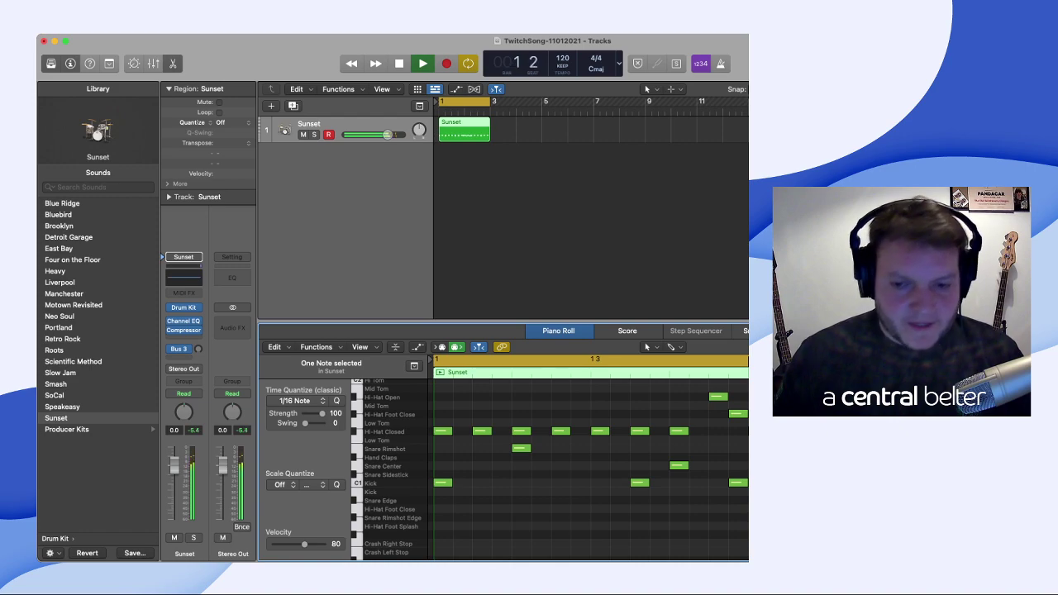
{"action": "key", "text": "space"}
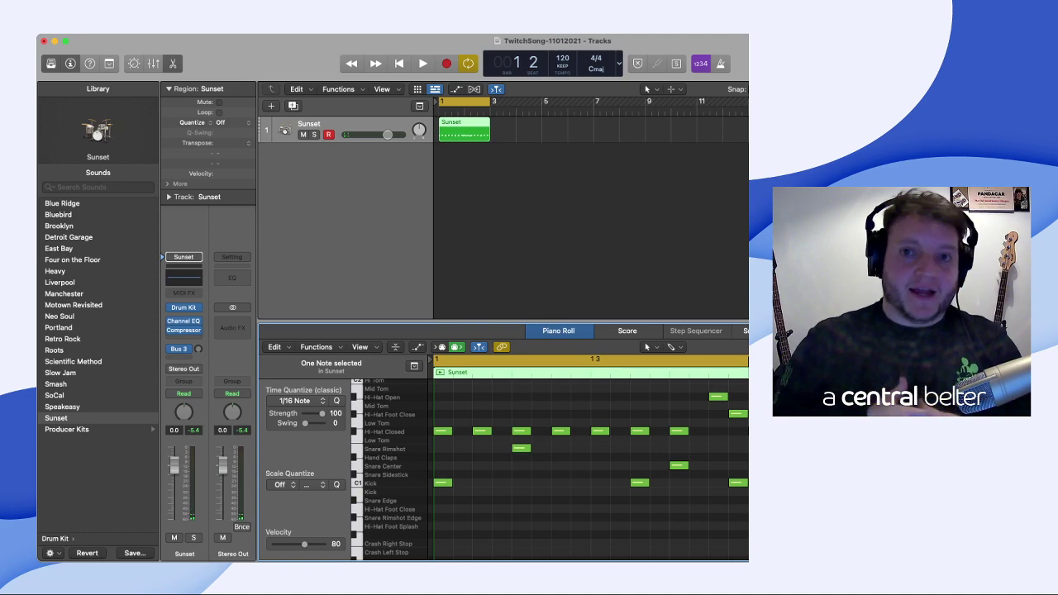
{"action": "key", "text": "space"}
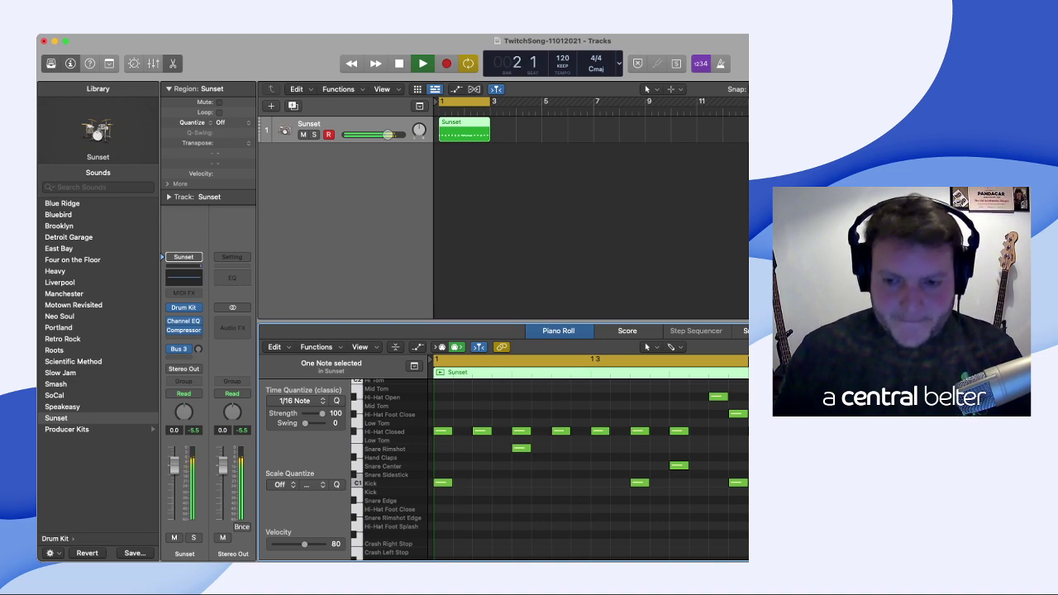
{"action": "key", "text": "space"}
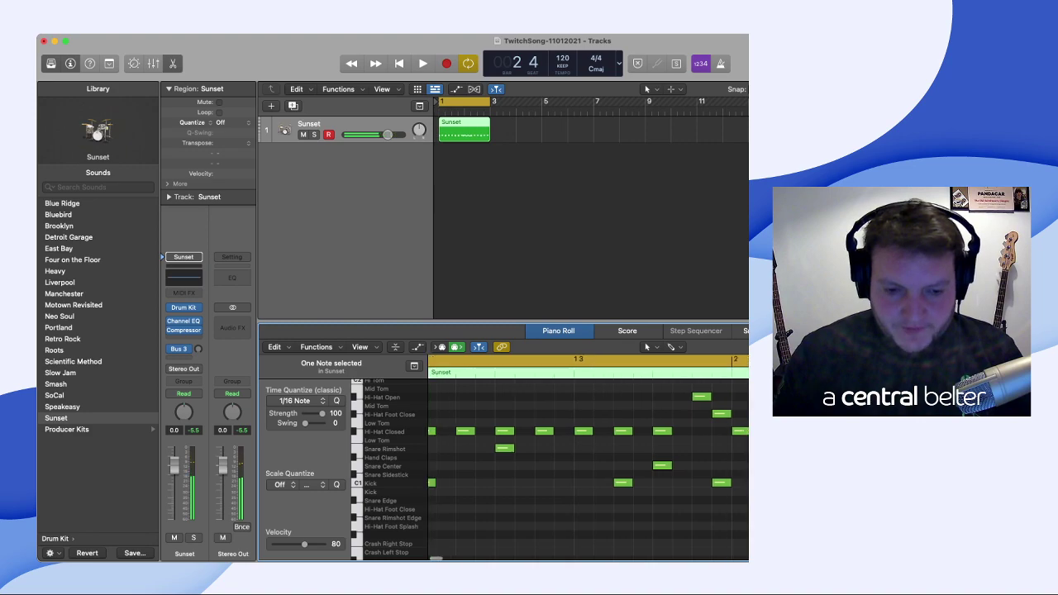
- Add a snare rimshot note on beat 3 of bar 2 and a snare center note one sixteenth after it, checking the loop in playback
{"action": "key", "text": "super+Tab"}
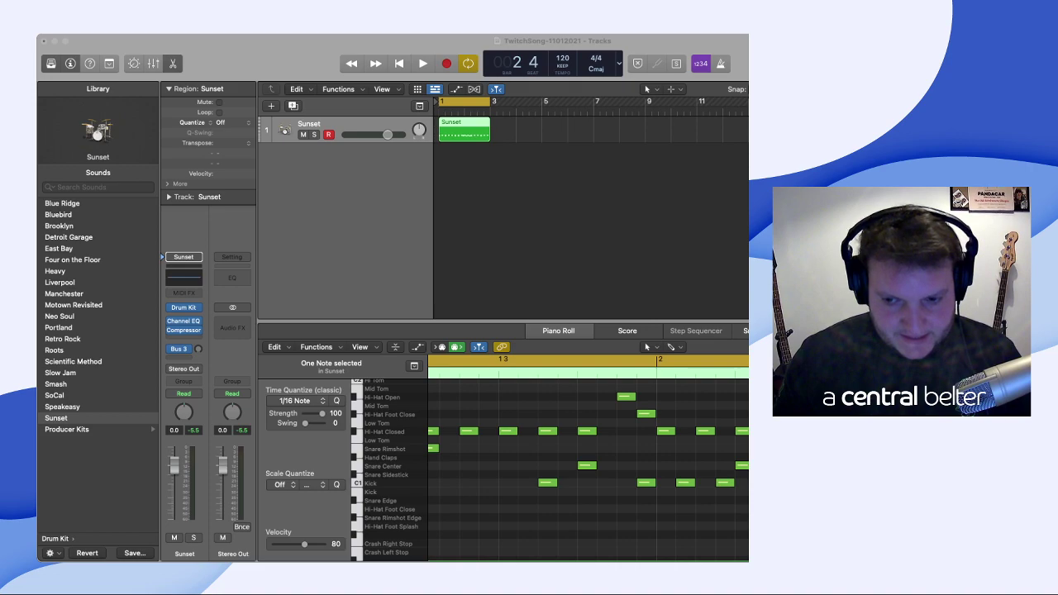
{"action": "key", "text": "super+Tab"}
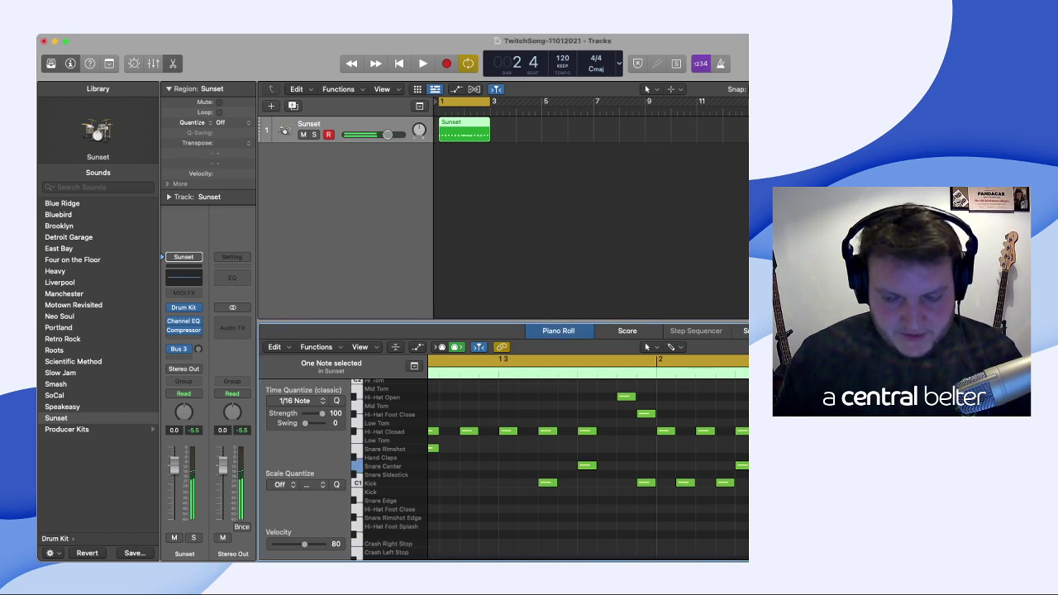
{"action": "key", "text": "super+Tab"}
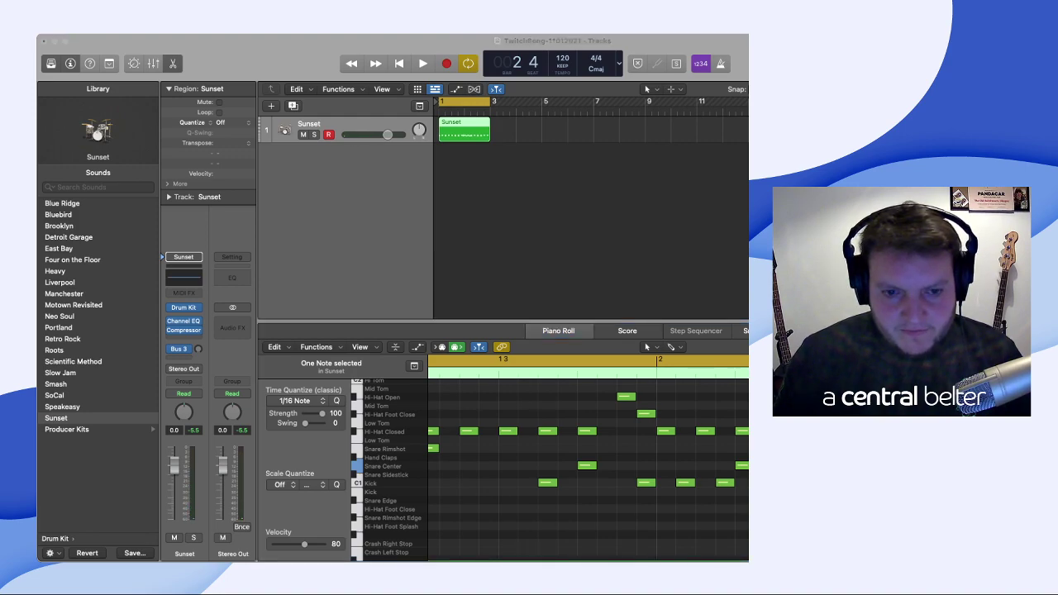
{"action": "key", "text": "super+Tab"}
{"action": "key", "text": "space"}
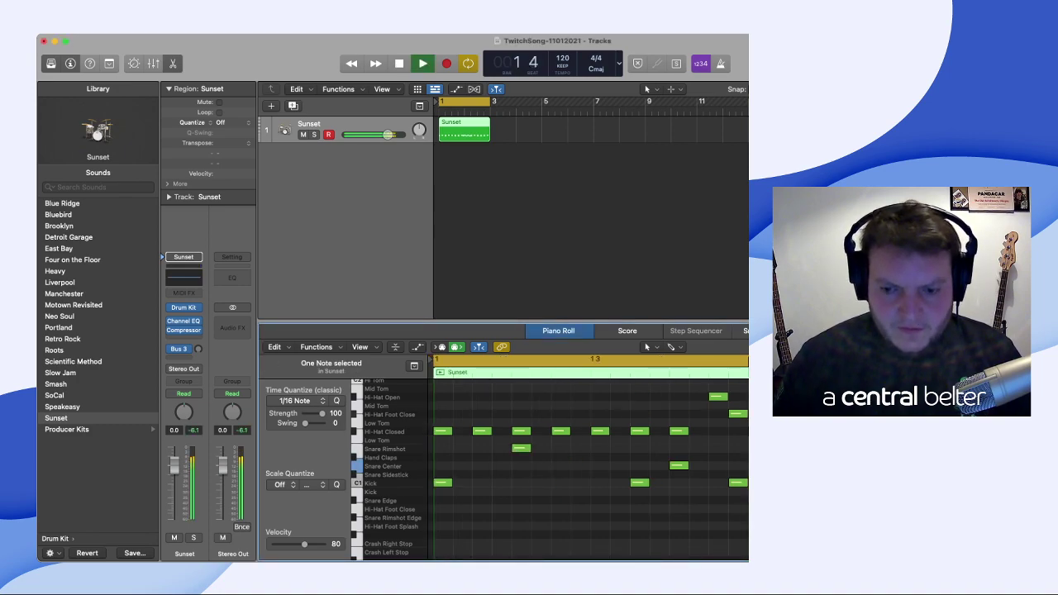
{"action": "key", "text": "space"}
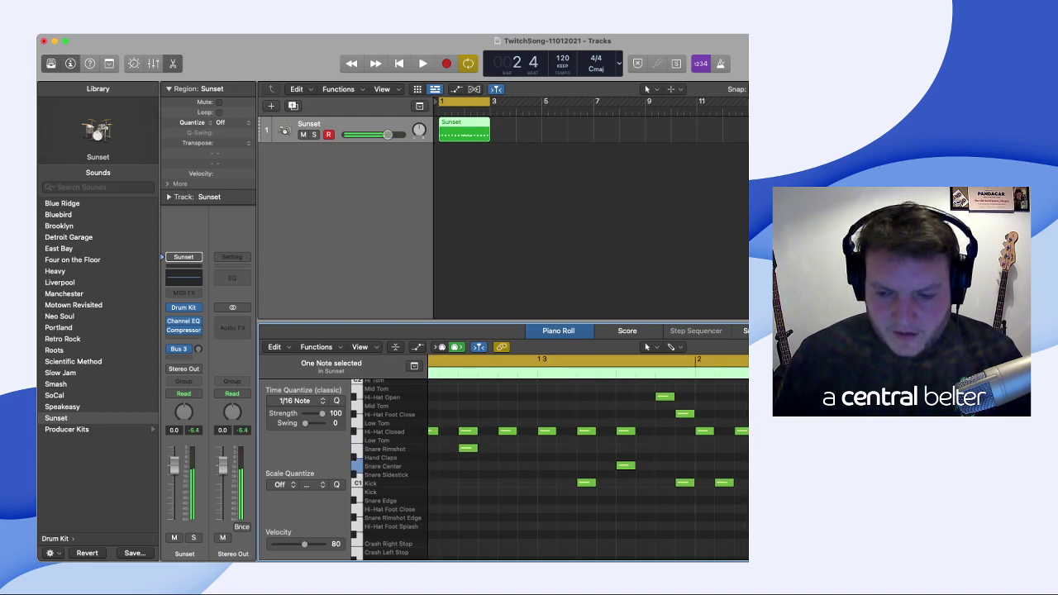
{"action": "key", "text": "space"}
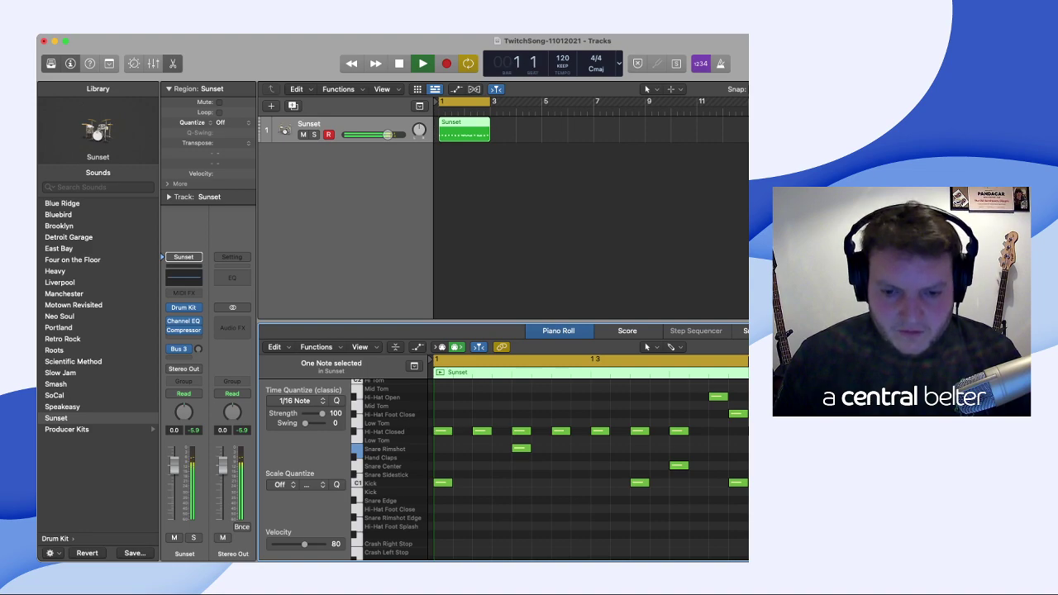
{"action": "key", "text": "space"}
- Change the snare center notes on beat 4 of bar 1 and beat 2 of bar 2 to snare rimshot, and play back the loop
{"action": "left_click_drag", "start_coordinate": [679, 465], "coordinate": [677, 448]}
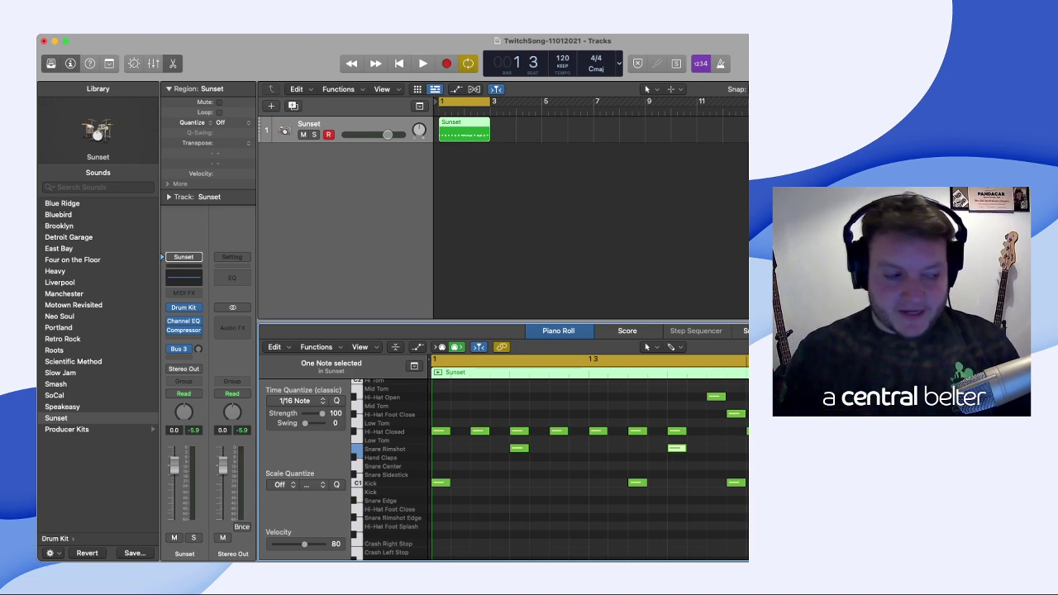
{"action": "key", "text": "space"}
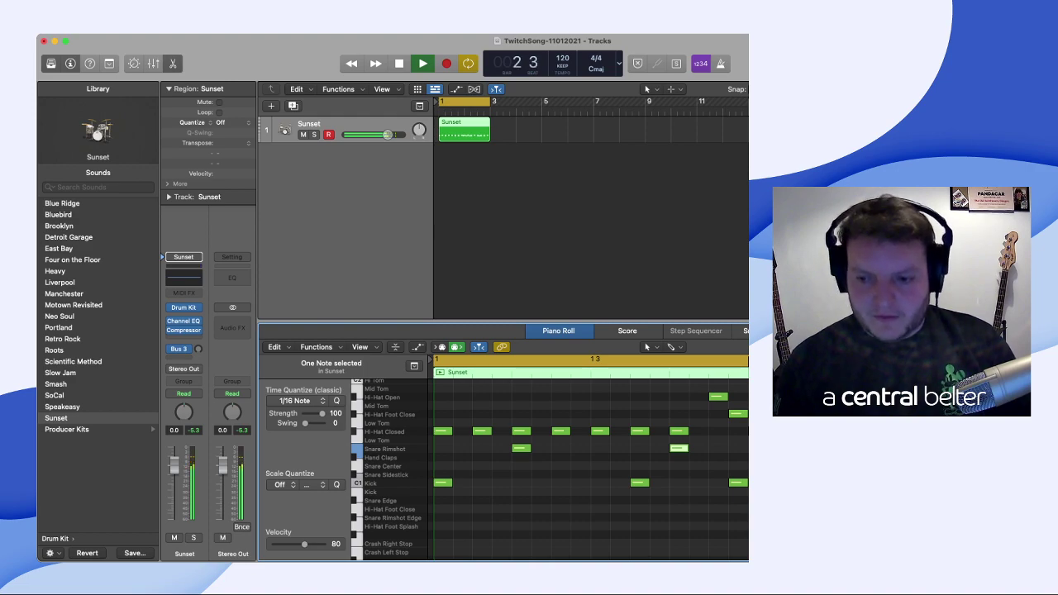
{"action": "key", "text": "space"}
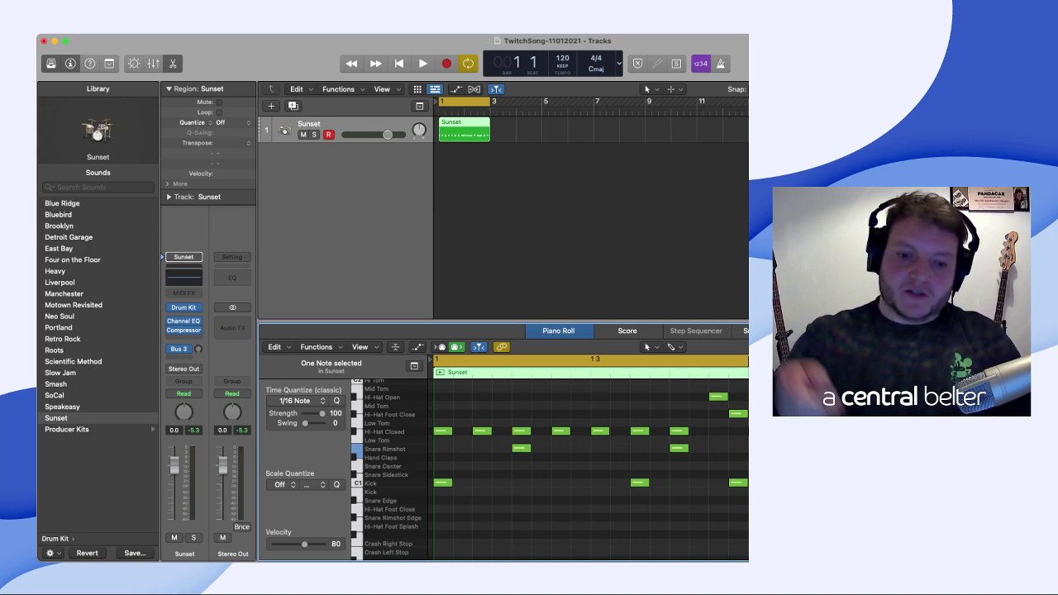
{"action": "key", "text": "space"}
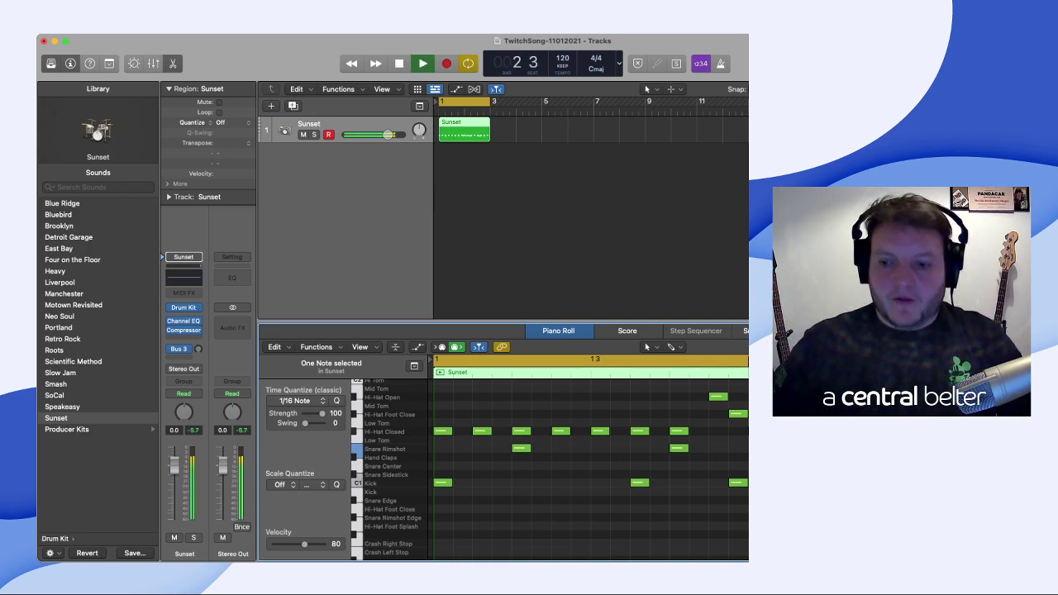
{"action": "key", "text": "space"}
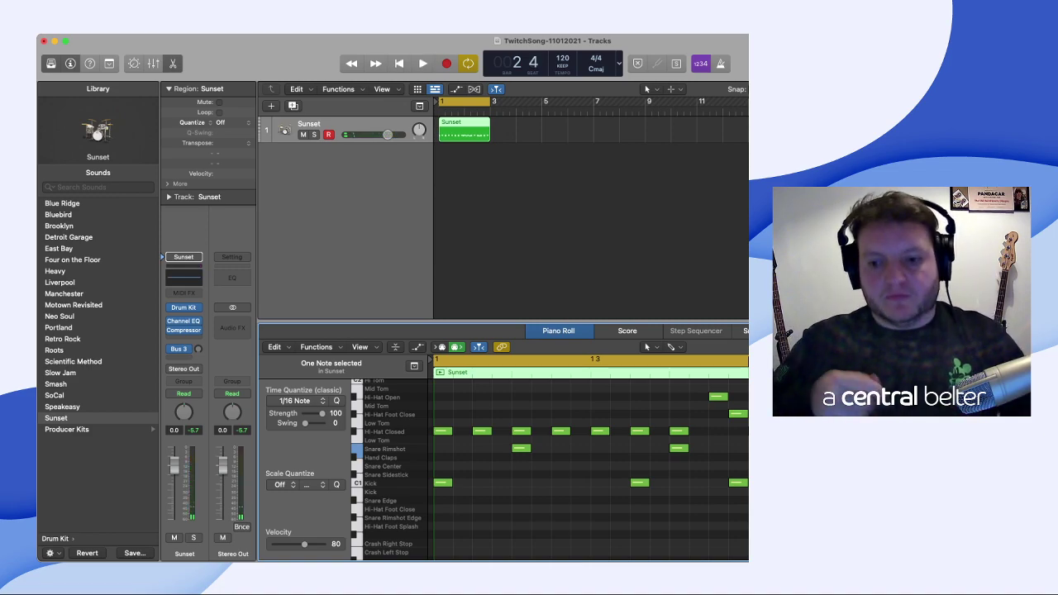
{"action": "key", "text": "space"}
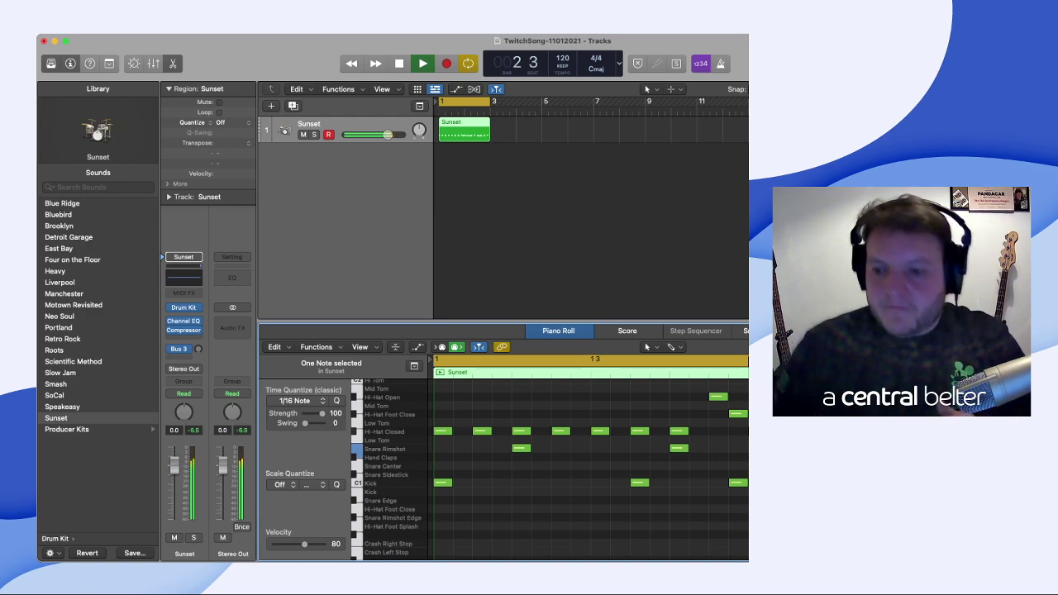
{"action": "key", "text": "space"}
- Review the snare notes in bar 2 and play back the full two-bar loop repeatedly
{"action": "scroll", "coordinate": [587, 463], "scroll_direction": "right", "scroll_amount": 3}
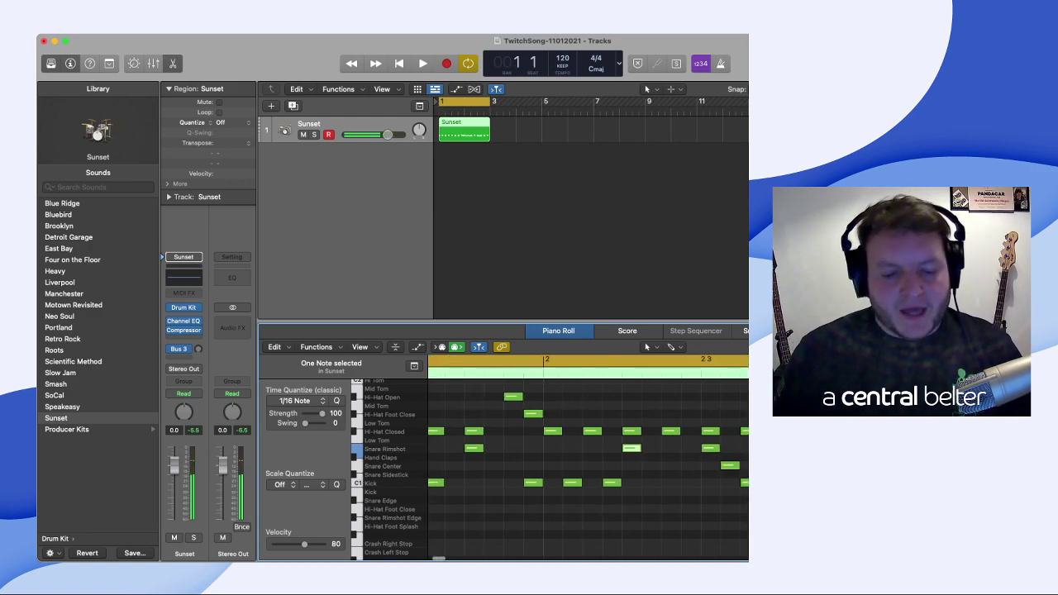
{"action": "key", "text": "super+Tab"}
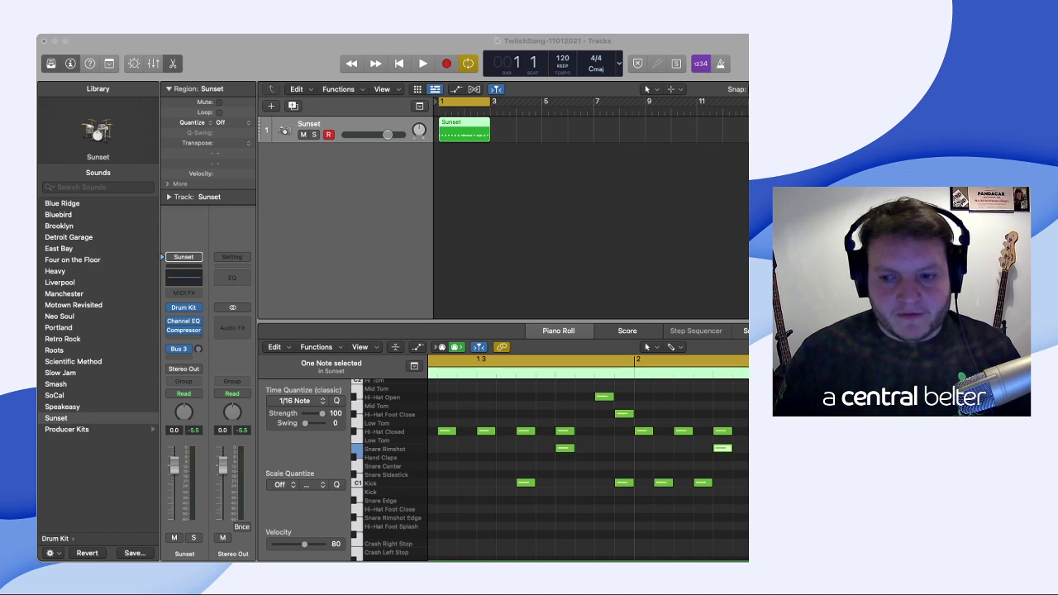
{"action": "key", "text": "super+Tab"}
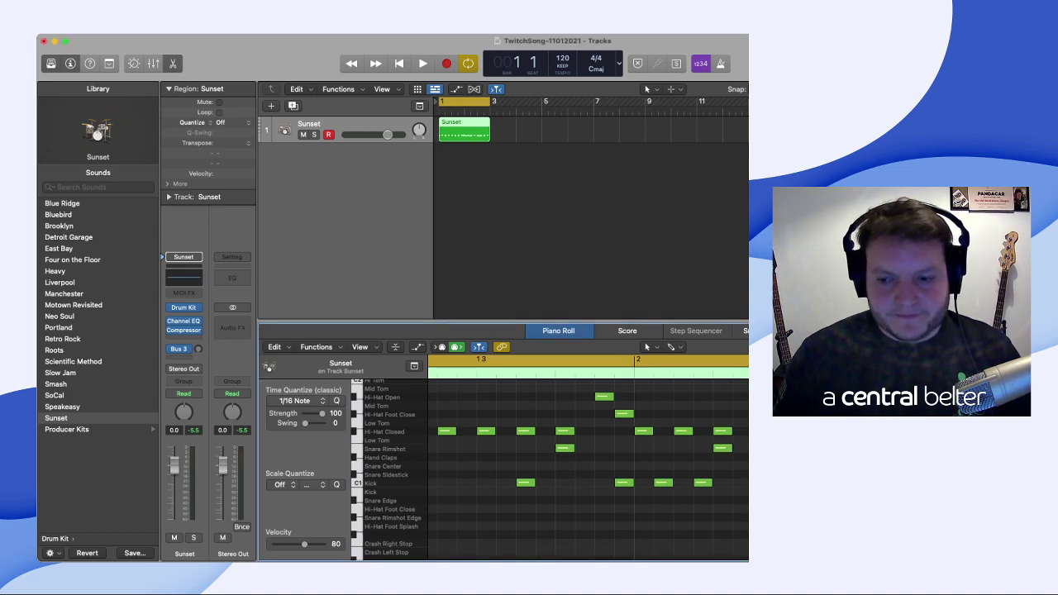
{"action": "key", "text": "Right"}
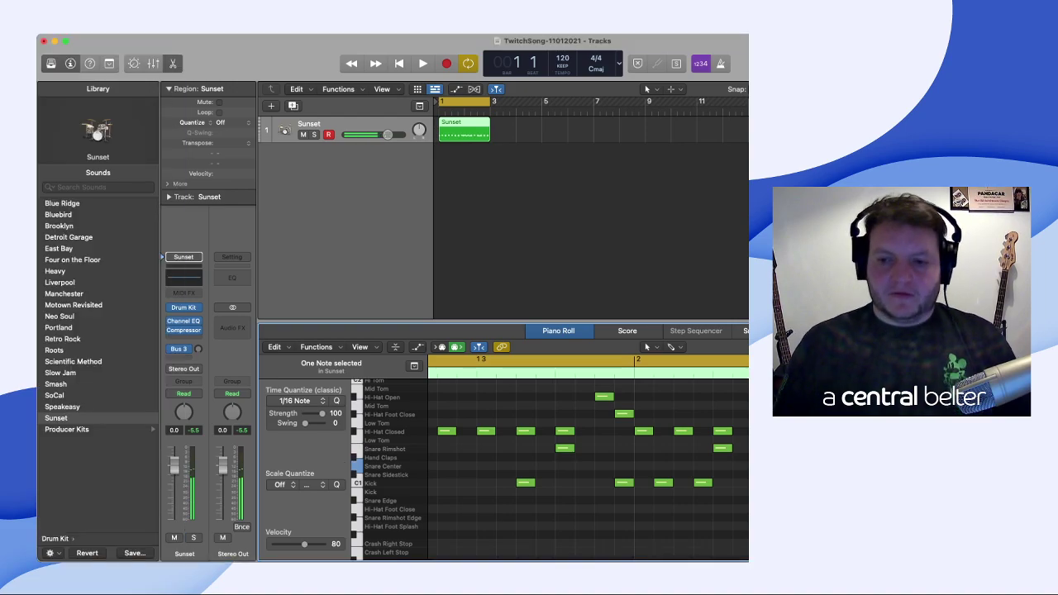
{"action": "key", "text": "space"}
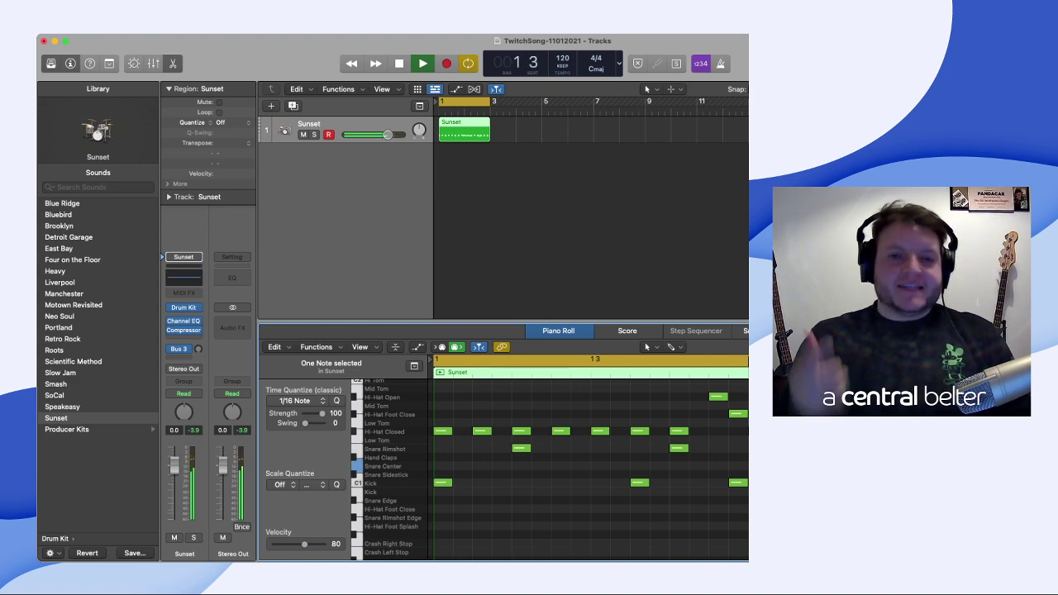
{"action": "key", "text": "space"}
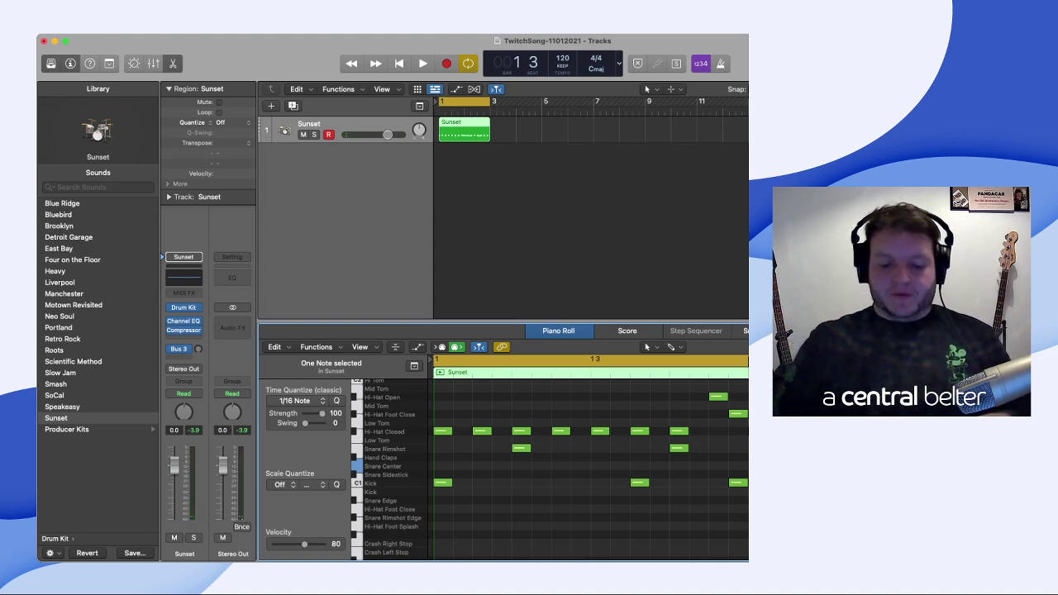
{"action": "key", "text": "space"}
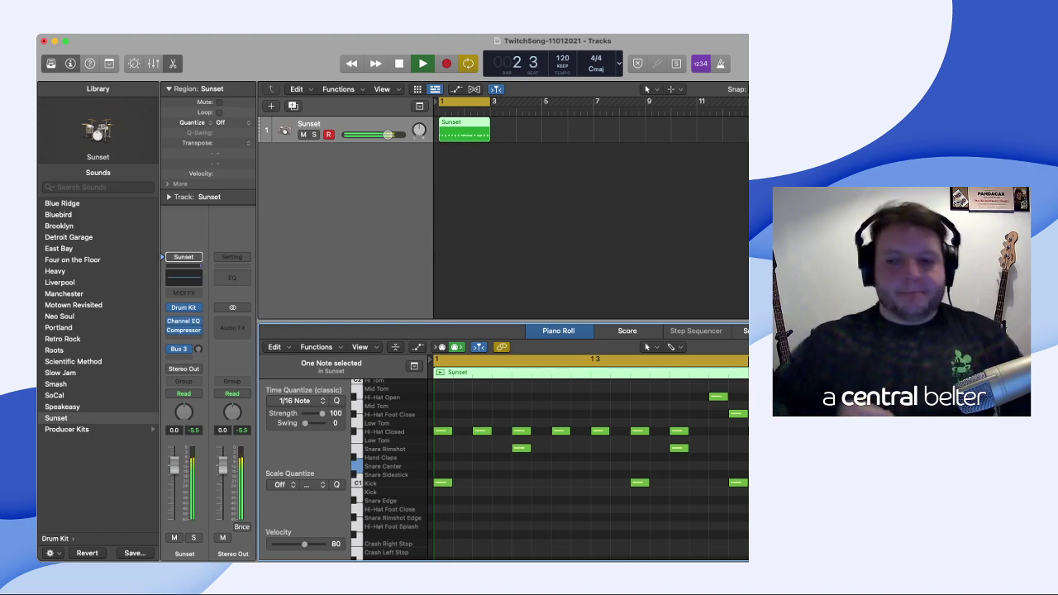
{"action": "key", "text": "space"}
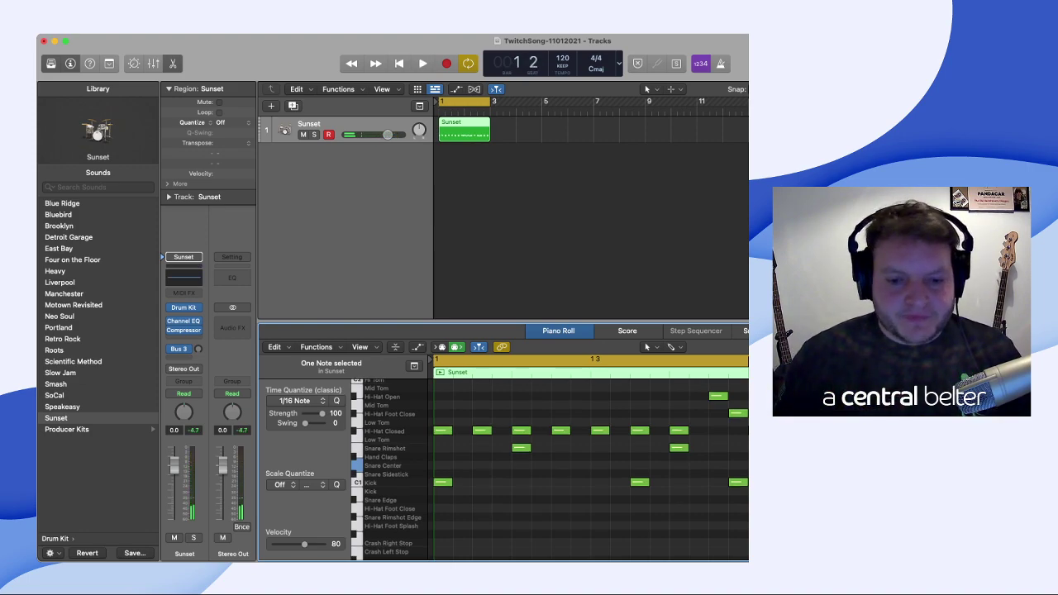
{"action": "key", "text": "space"}
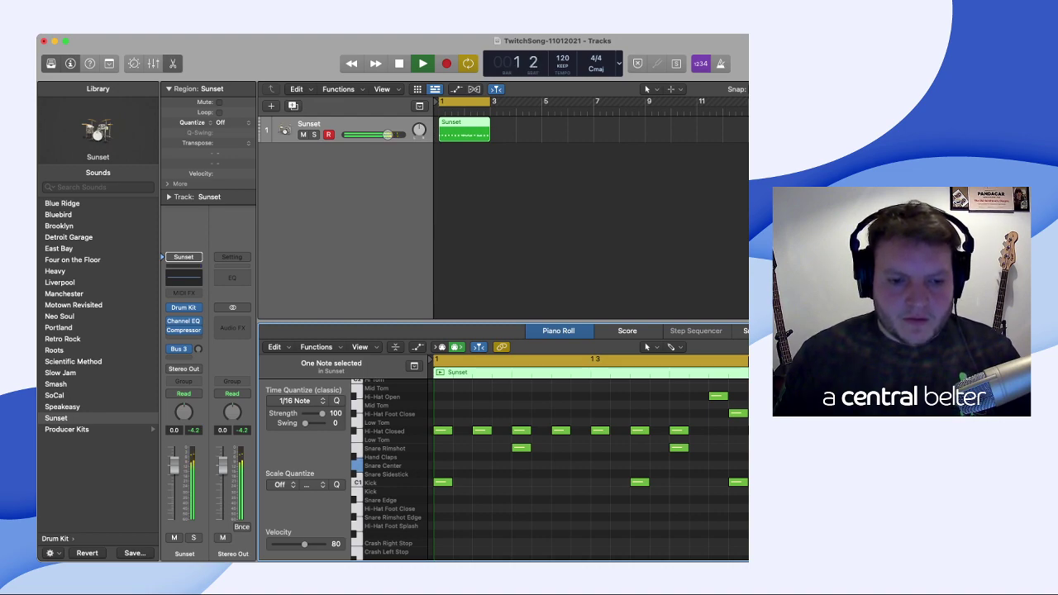
- Stop playback and add a Hi-Hat Foot Close note on the last sixteenth of beat 1 in bar 1
{"action": "key", "text": "space"}
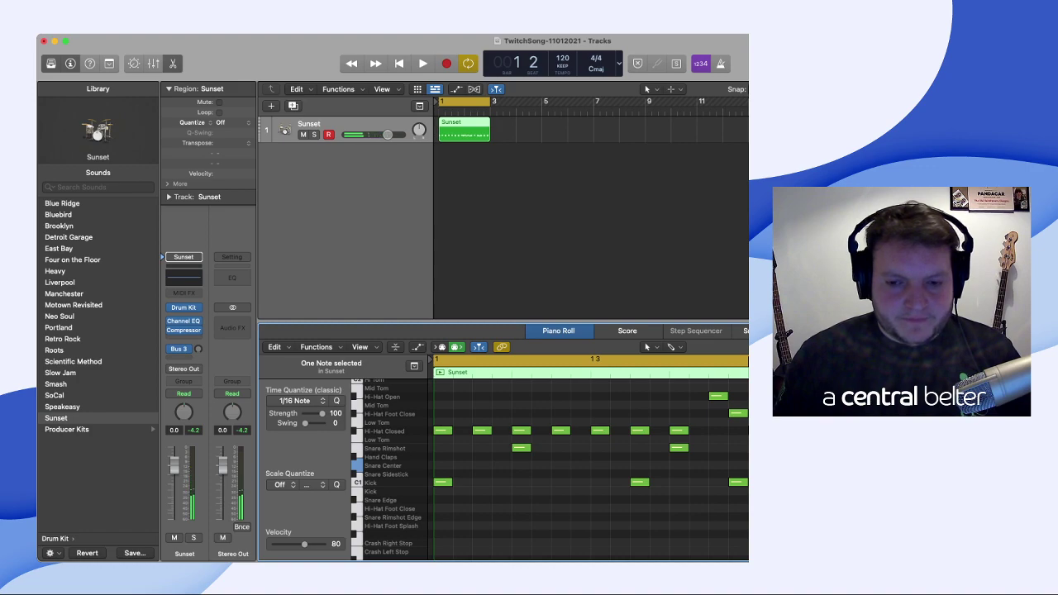
{"action": "scroll", "coordinate": [590, 469], "scroll_direction": "up", "scroll_amount": 1}
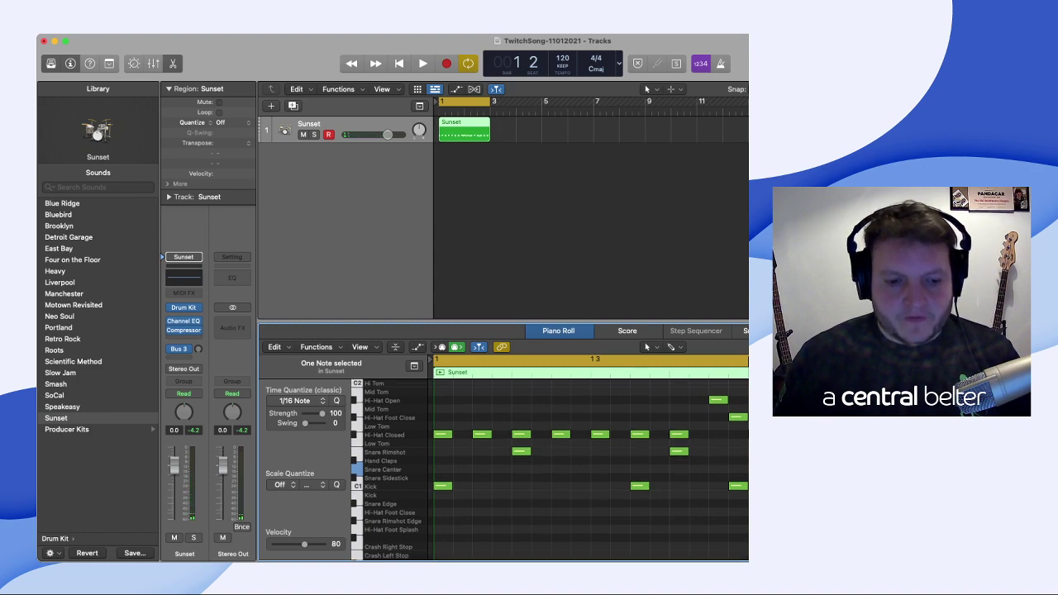
{"action": "key", "text": "super+Tab"}
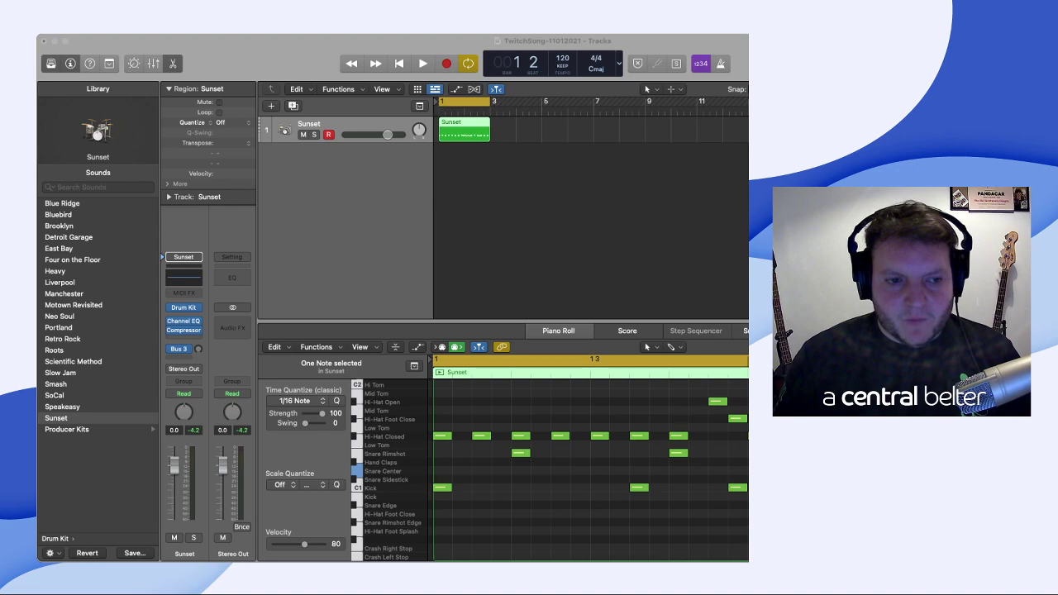
{"action": "key", "text": "super+Tab"}
{"action": "scroll", "coordinate": [591, 469], "scroll_direction": "right", "scroll_amount": 1}
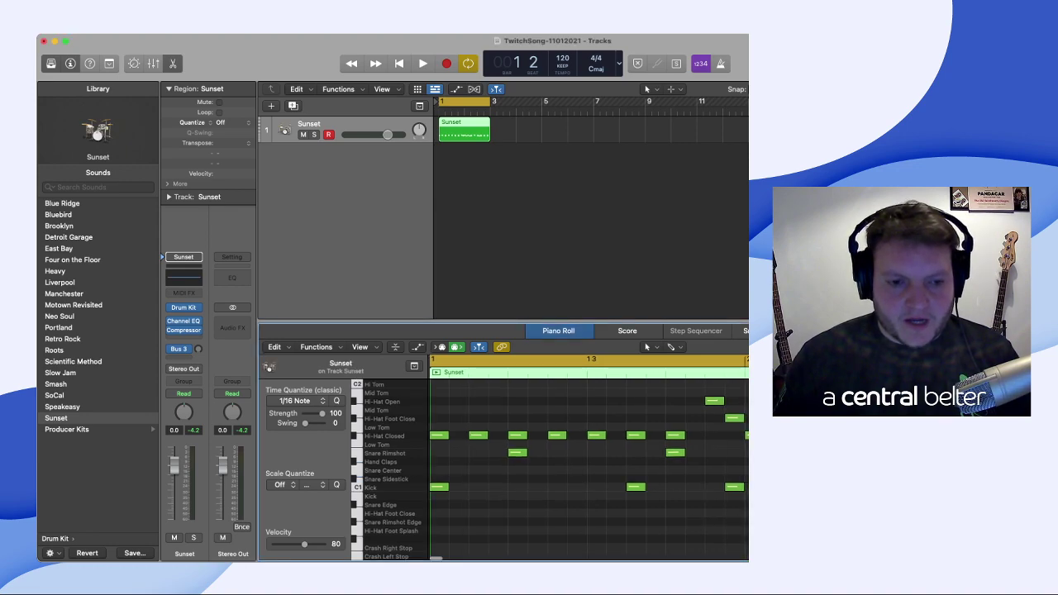
{"action": "left_click", "coordinate": [497, 418], "text": "super"}
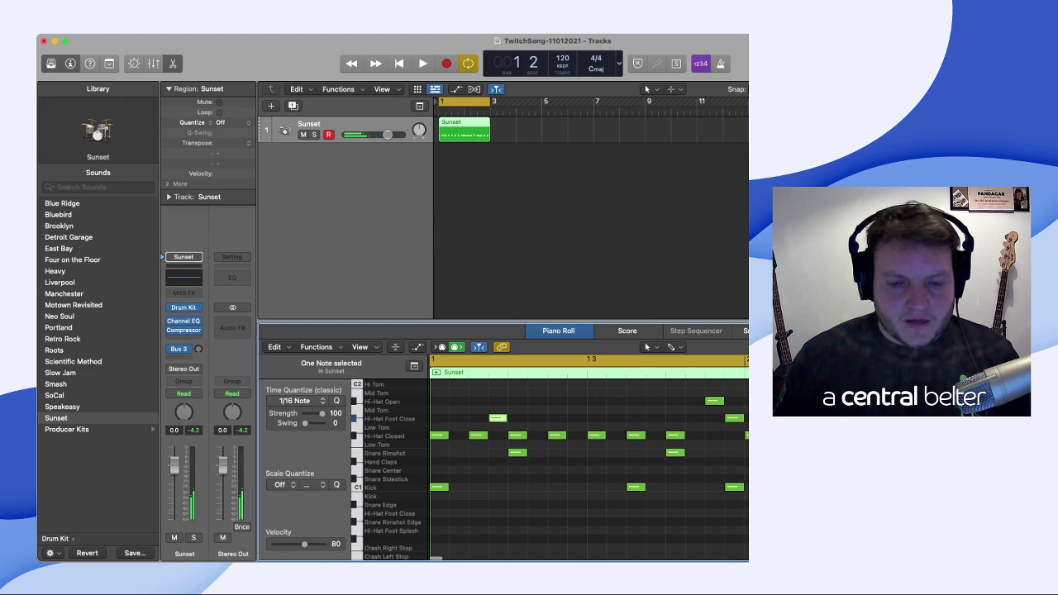
- Add Hi-Hat Foot Close notes on the second and fourth sixteenths of beat 3 and the second sixteenth of beat 4 in bar 1, checking playback
{"action": "key", "text": "super+Tab"}
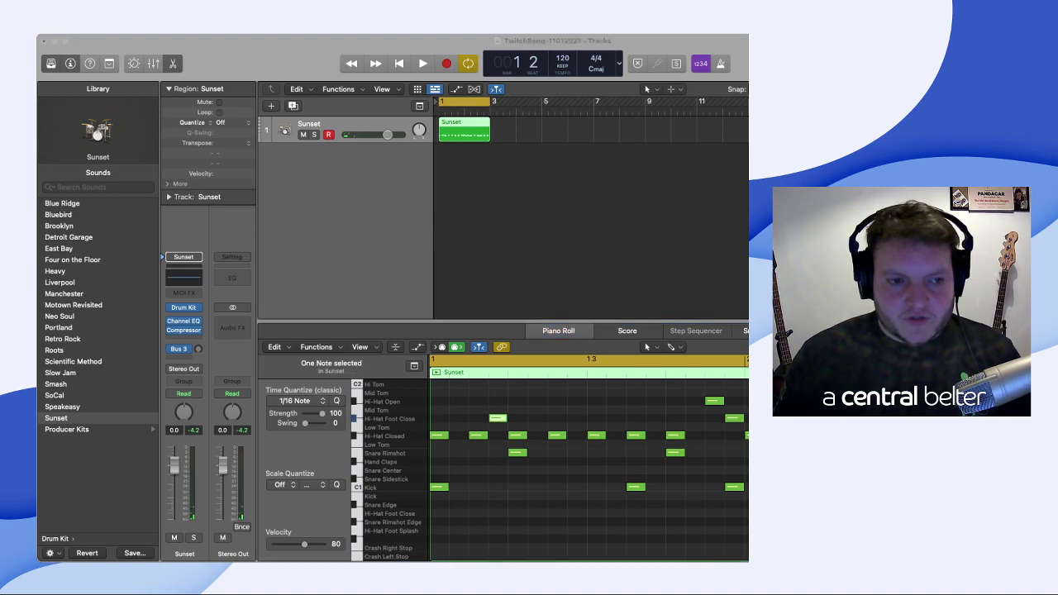
{"action": "scroll", "coordinate": [590, 469], "scroll_direction": "down", "scroll_amount": 1}
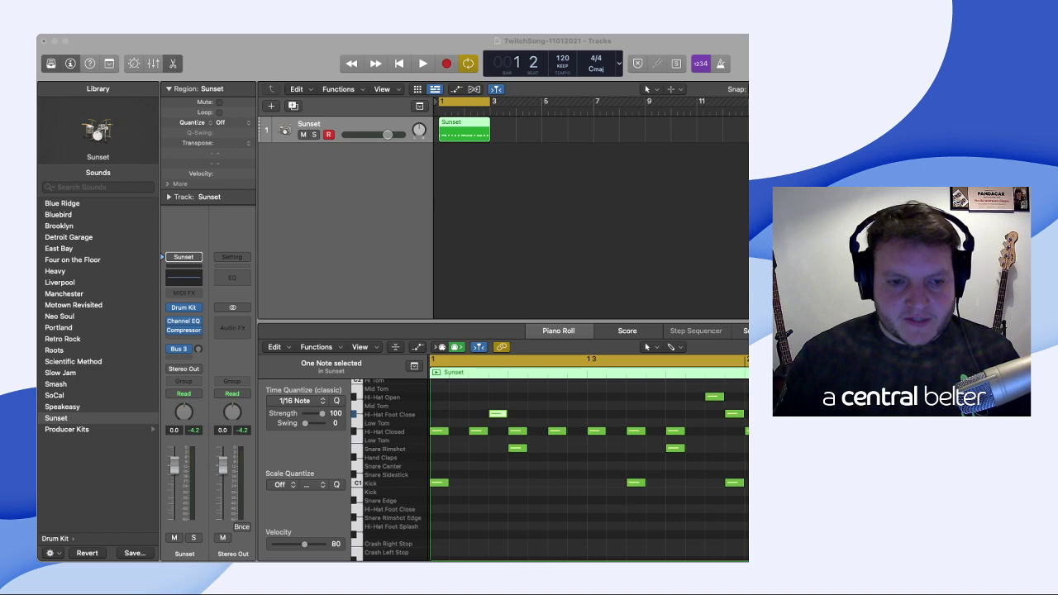
{"action": "key", "text": "super+Tab"}
{"action": "left_click", "coordinate": [694, 423], "text": "super"}
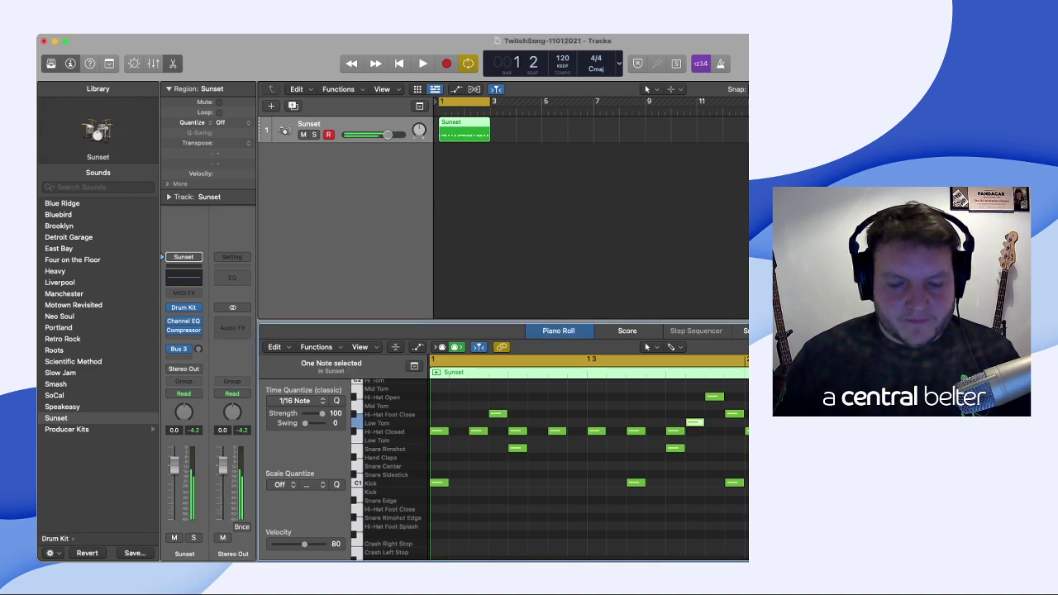
{"action": "key", "text": "alt+Up"}
{"action": "key", "text": "alt+Left"}
{"action": "key", "text": "alt+Left"}
{"action": "key", "text": "space"}
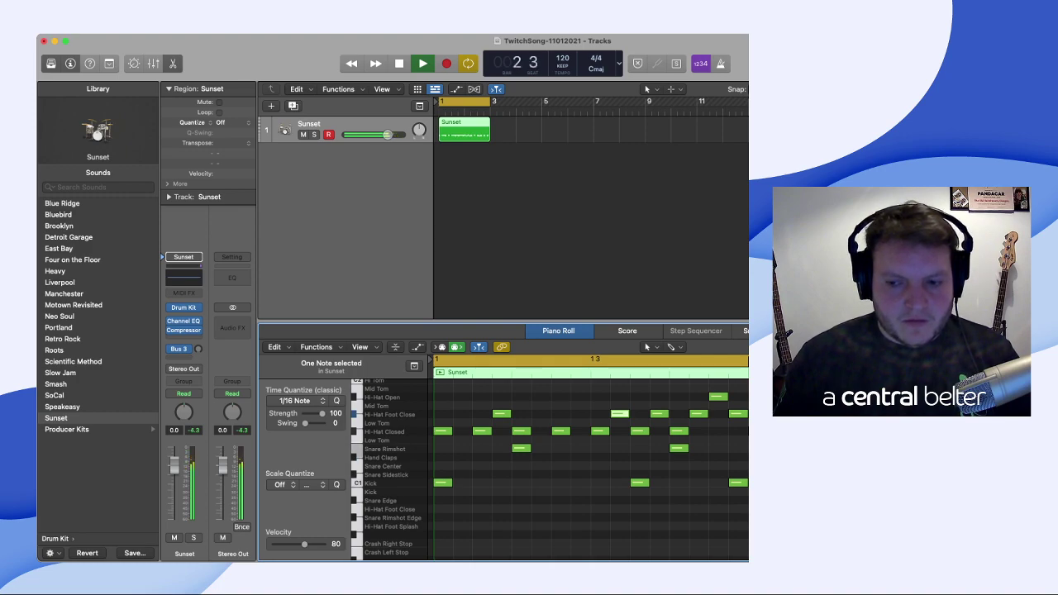
{"action": "key", "text": "space"}
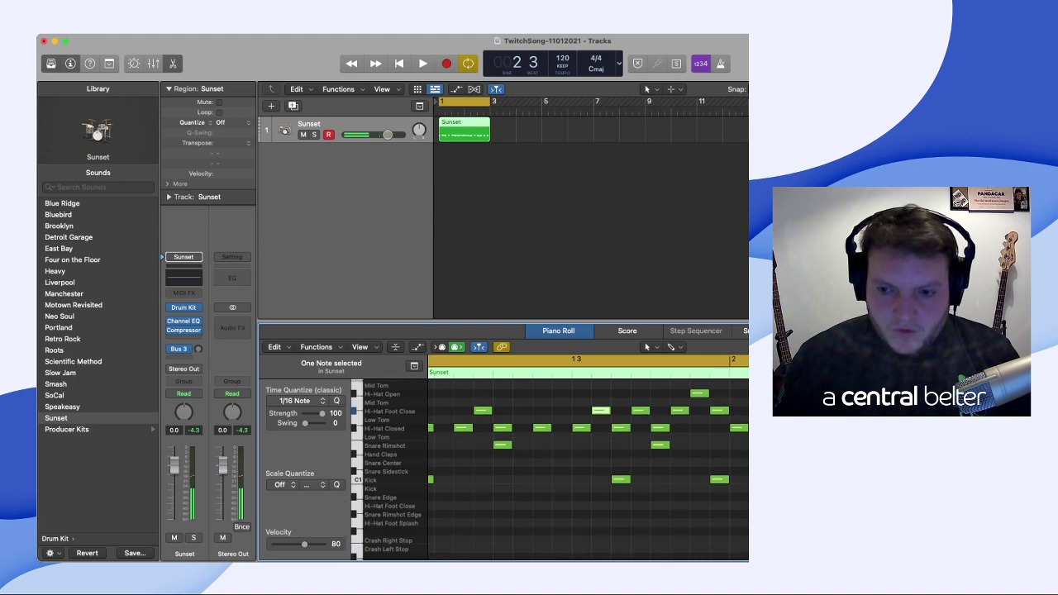
- Return to the start and play back the two-bar loop repeatedly to check the added Hi-Hat Foot Close sixteenths
{"action": "key", "text": "Return"}
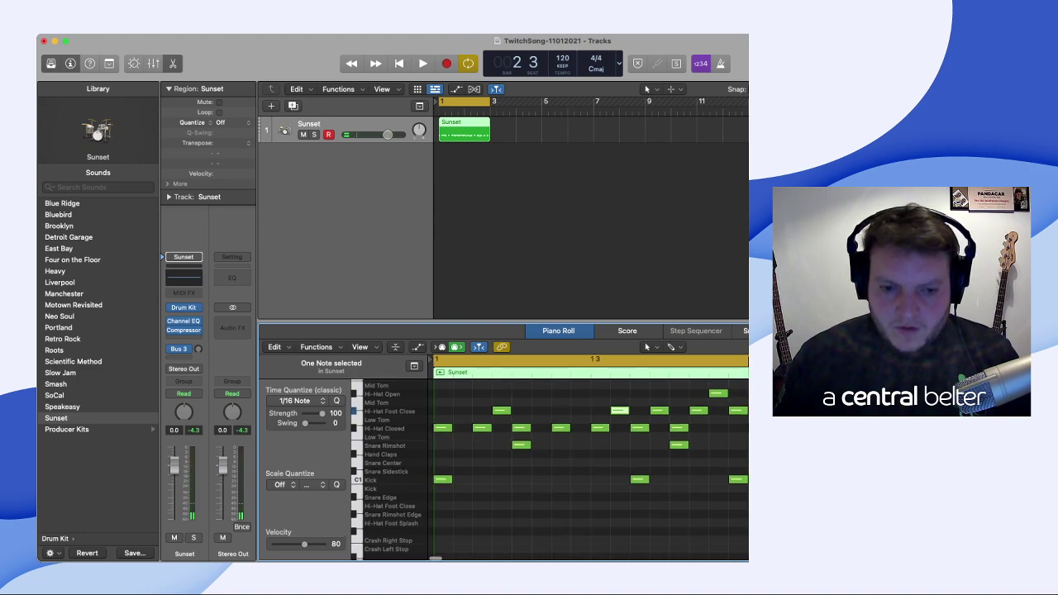
{"action": "key", "text": "space"}
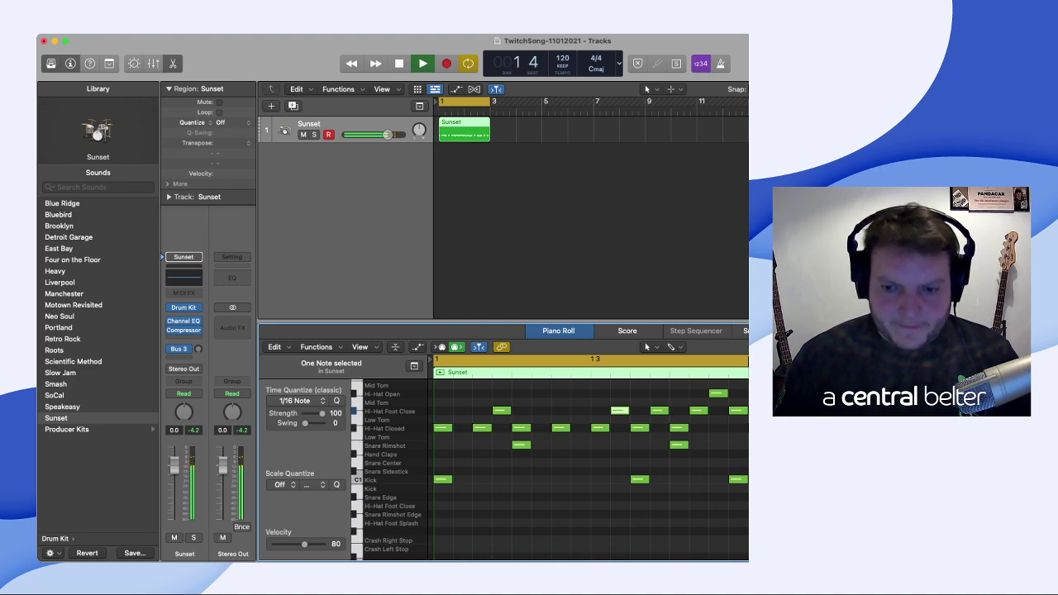
{"action": "key", "text": "space"}
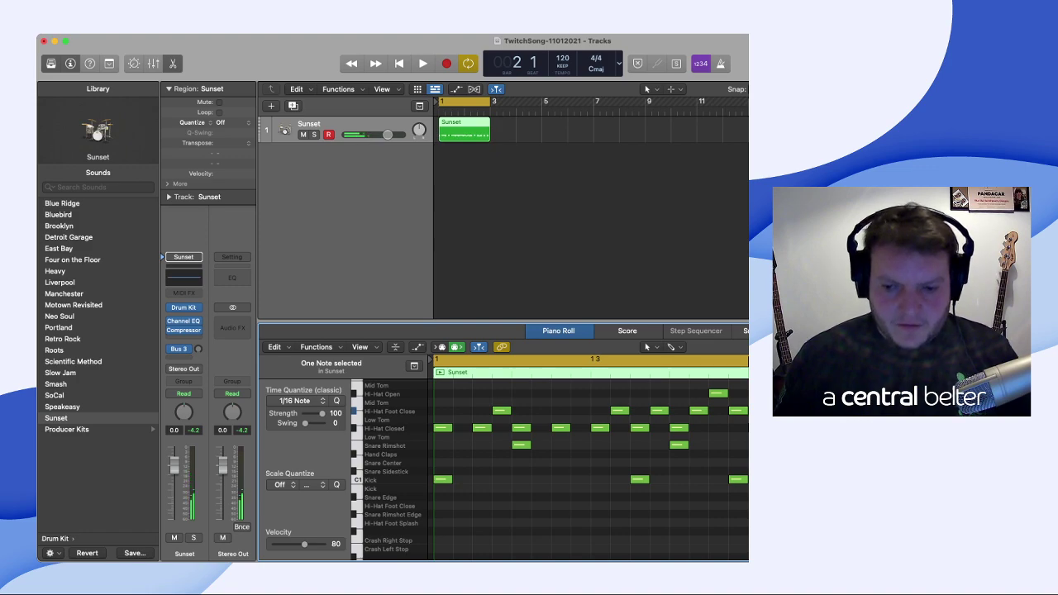
{"action": "key", "text": "space"}
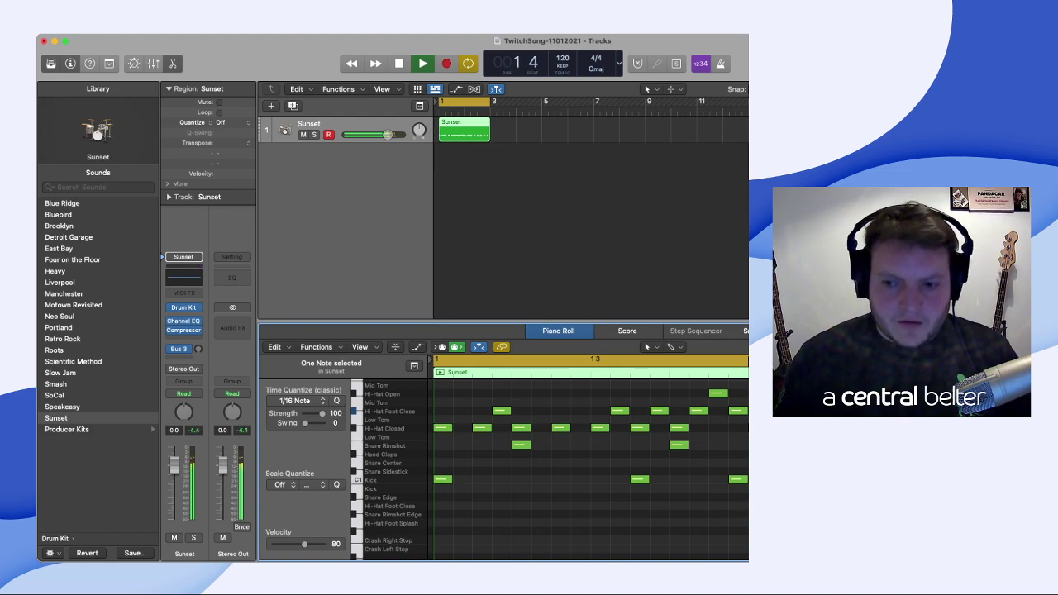
{"action": "key", "text": "space"}
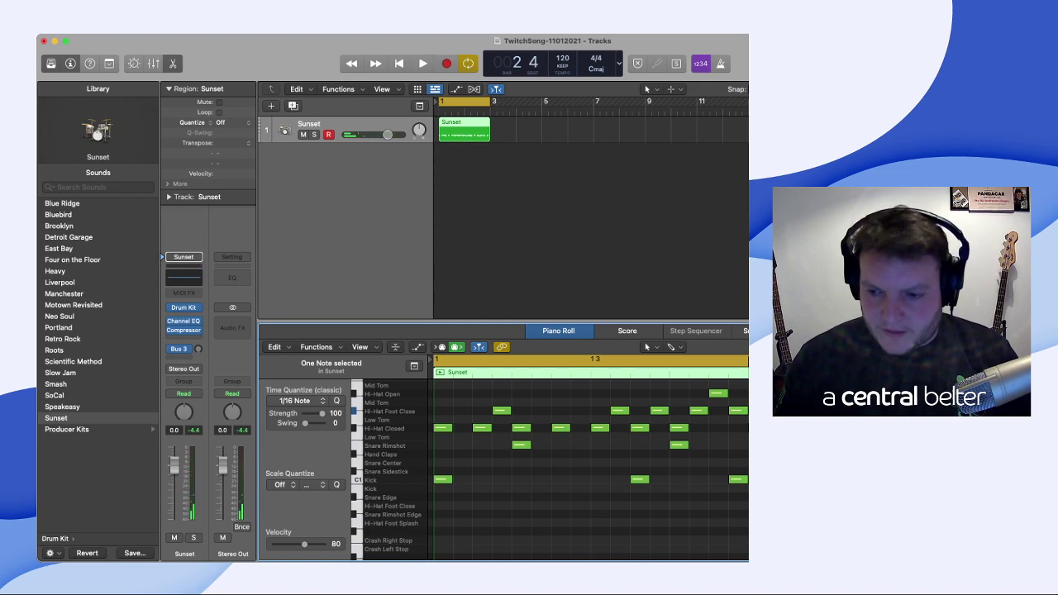
{"action": "key", "text": "space"}
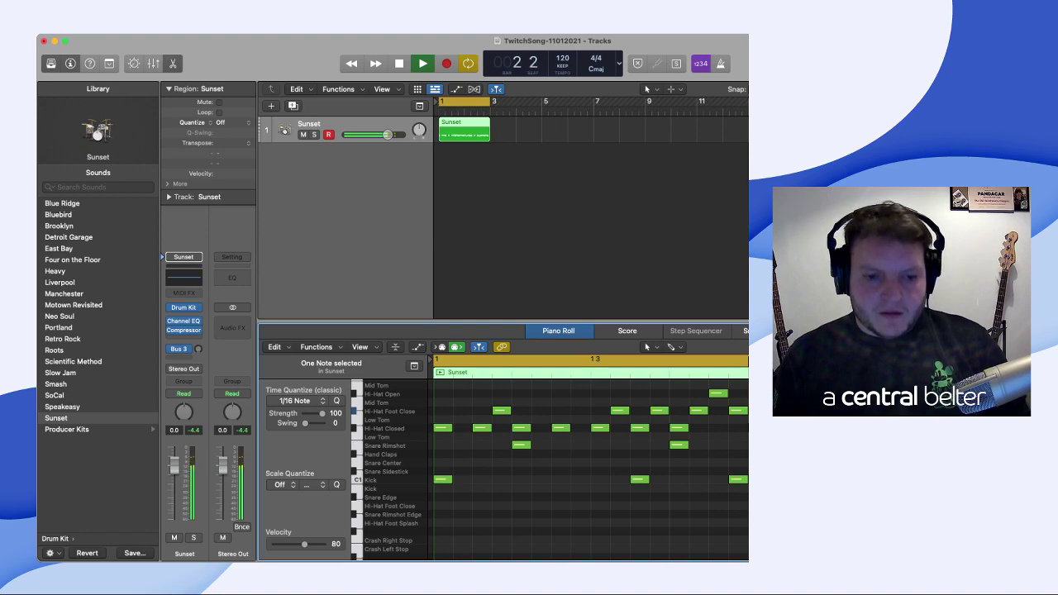
{"action": "key", "text": "space"}
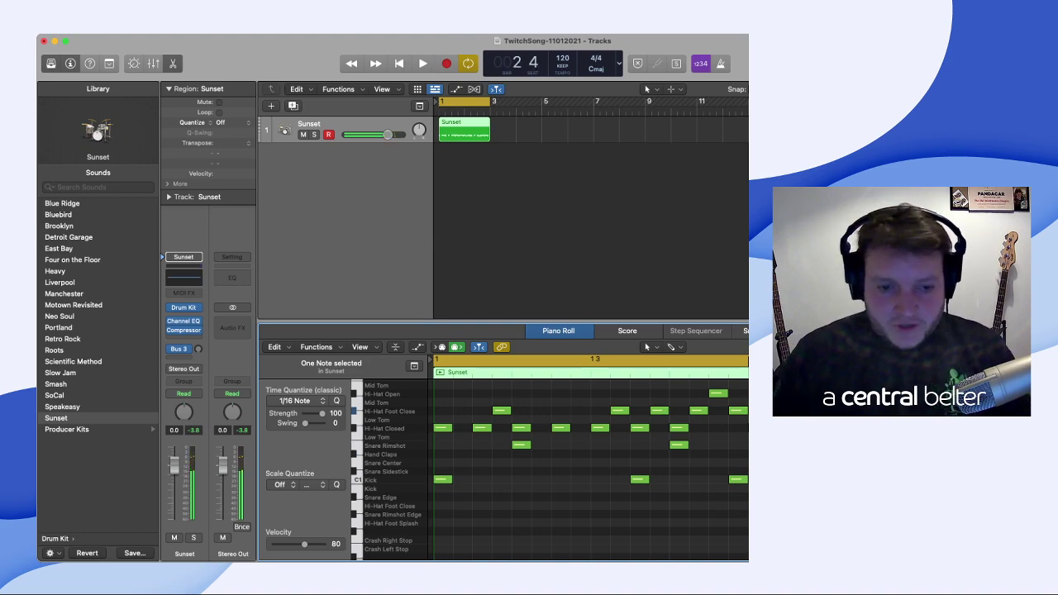
- Move the seven added Hi-Hat Foot Close sixteenth notes across both bars to Hi-Hat Closed and set their velocity to 49
{"action": "left_click", "coordinate": [501, 411]}
{"action": "left_click", "coordinate": [620, 411], "text": "shift"}
{"action": "left_click", "coordinate": [658, 411], "text": "shift"}
{"action": "left_click", "coordinate": [698, 411], "text": "shift"}
{"action": "left_click", "coordinate": [778, 411], "text": "shift"}
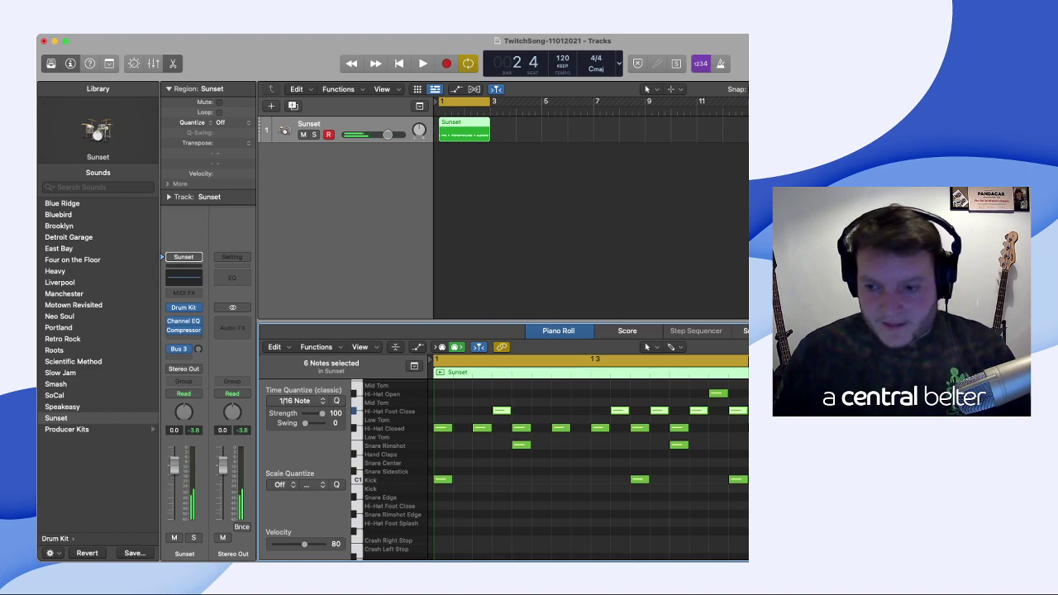
{"action": "left_click", "coordinate": [816, 411], "text": "shift"}
{"action": "left_click", "coordinate": [857, 411], "text": "shift"}
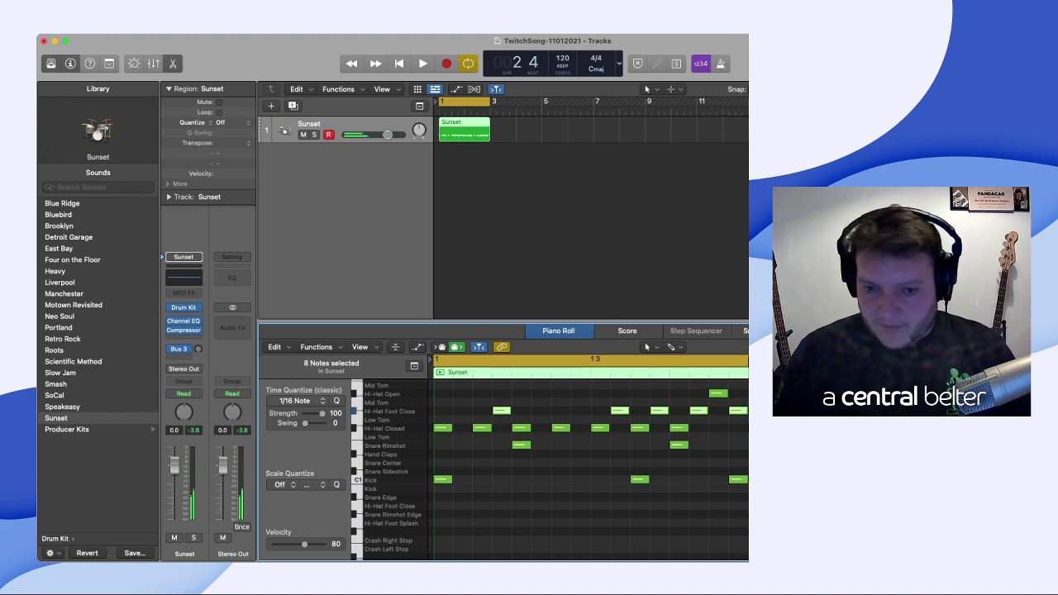
{"action": "left_click", "coordinate": [738, 411], "text": "shift"}
{"action": "left_click_drag", "start_coordinate": [699, 411], "coordinate": [699, 428]}
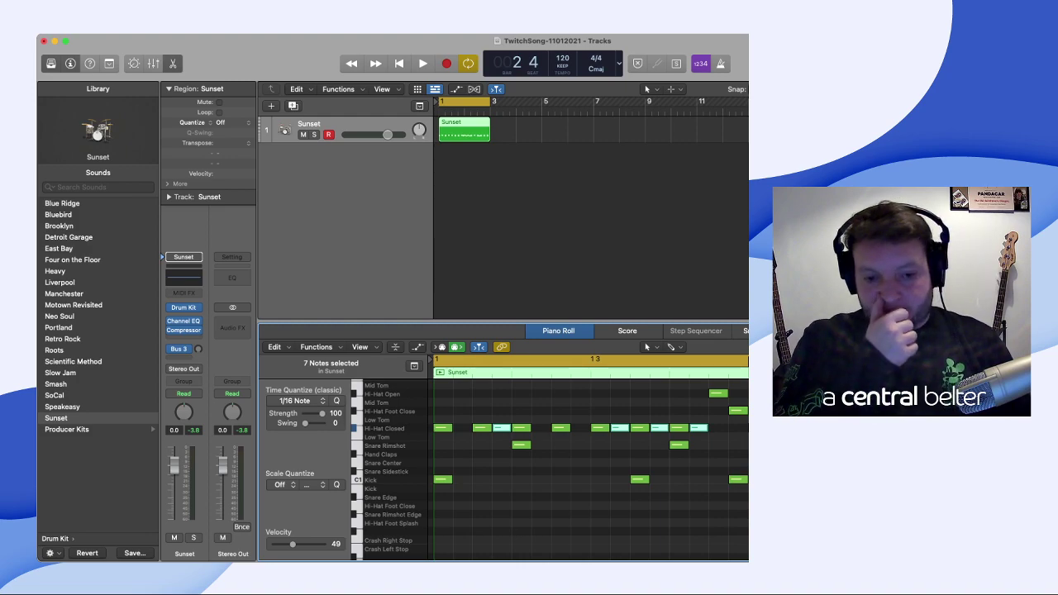
- Play back the loop and raise the velocity of the seven selected Hi-Hat Closed notes to 74
{"action": "key", "text": "space"}
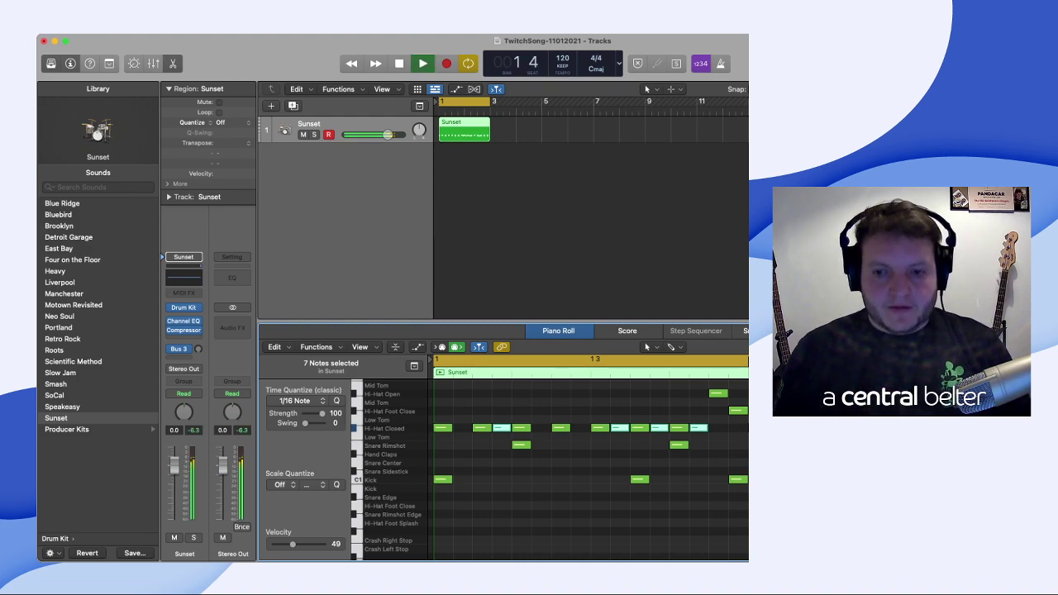
{"action": "left_click_drag", "start_coordinate": [292, 544], "coordinate": [300, 544]}
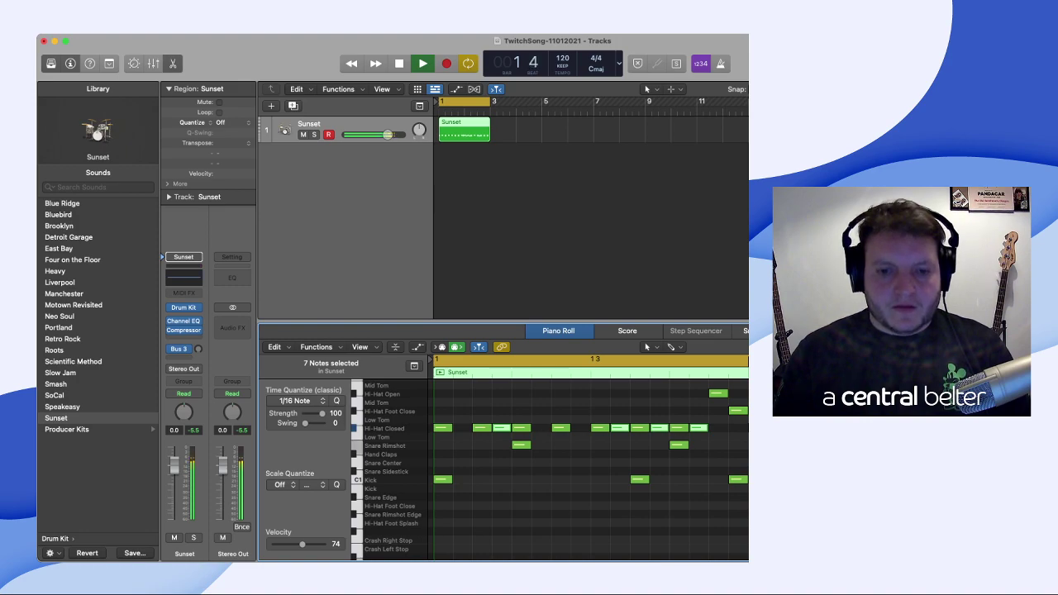
{"action": "scroll", "coordinate": [588, 470], "scroll_direction": "down", "scroll_amount": 1}
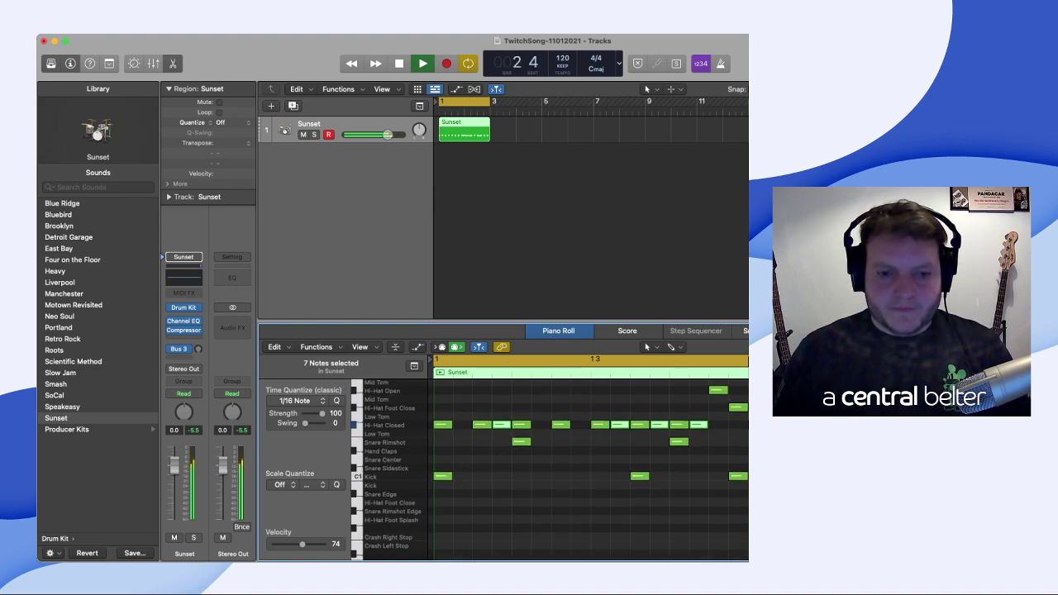
- Try the seven selected notes on Hi-Hat Foot Close during playback and return them to Hi-Hat Closed
{"action": "key", "text": "alt+Up"}
{"action": "key", "text": "alt+Up"}
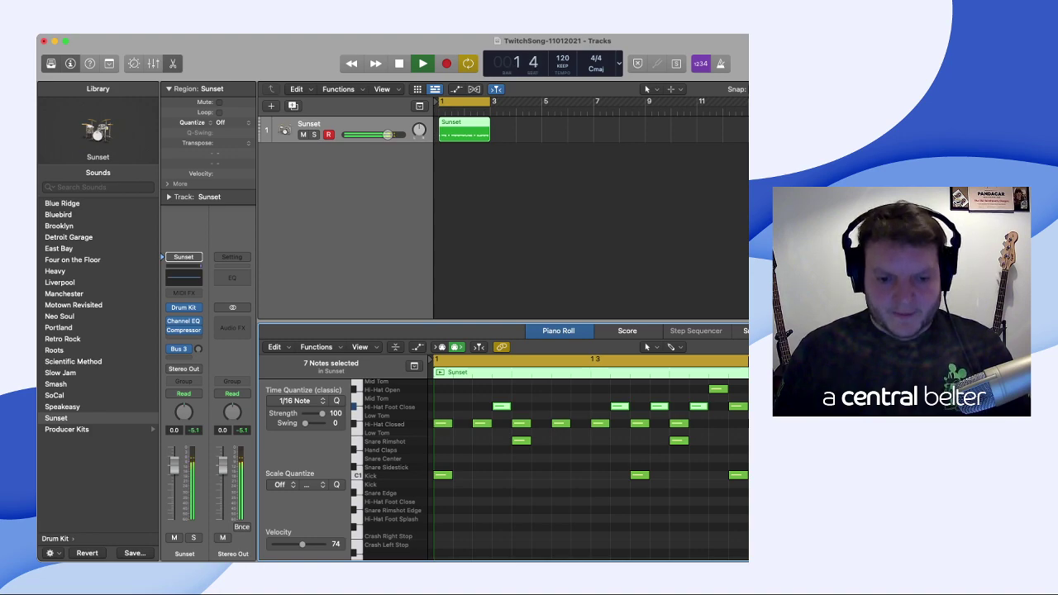
{"action": "key", "text": "alt+Down"}
{"action": "key", "text": "alt+Down"}
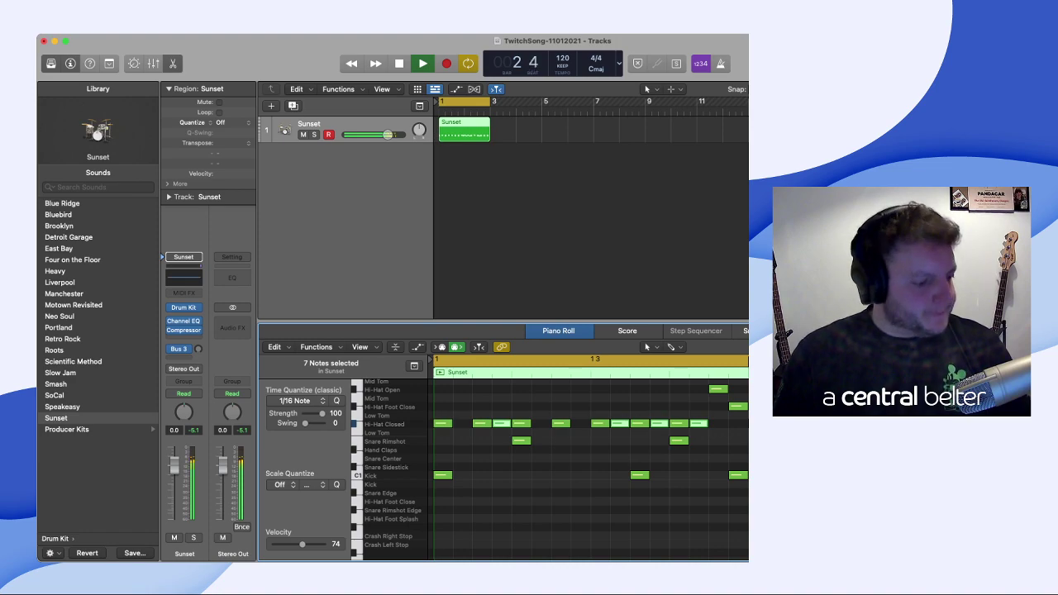
{"action": "key", "text": "space"}
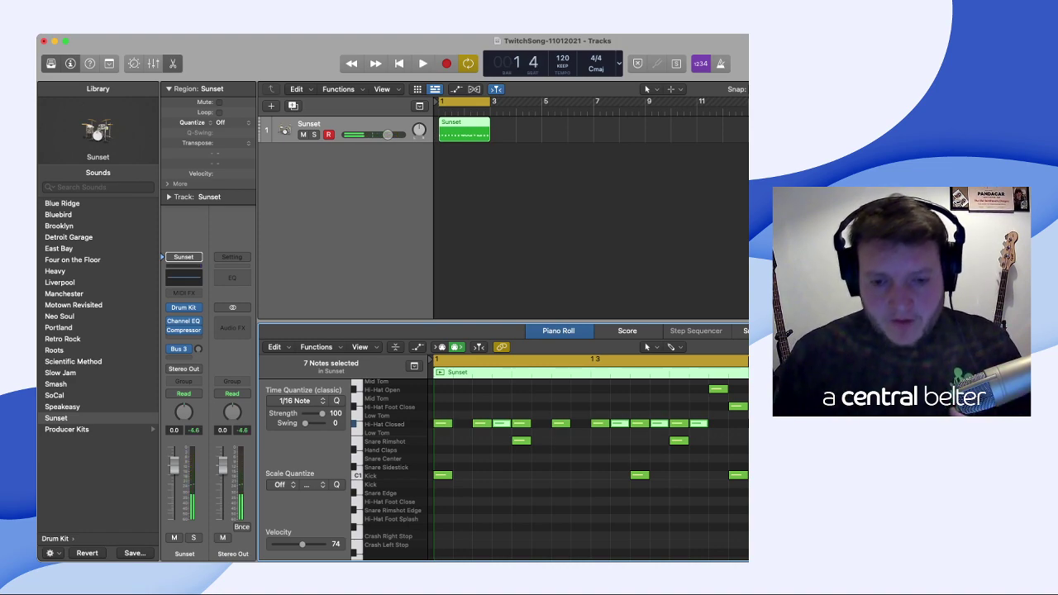
- Set the velocity of the Hi-Hat Closed note on beat 1 of bar 1 to 101 and play back the loop
{"action": "key", "text": "shift+d"}
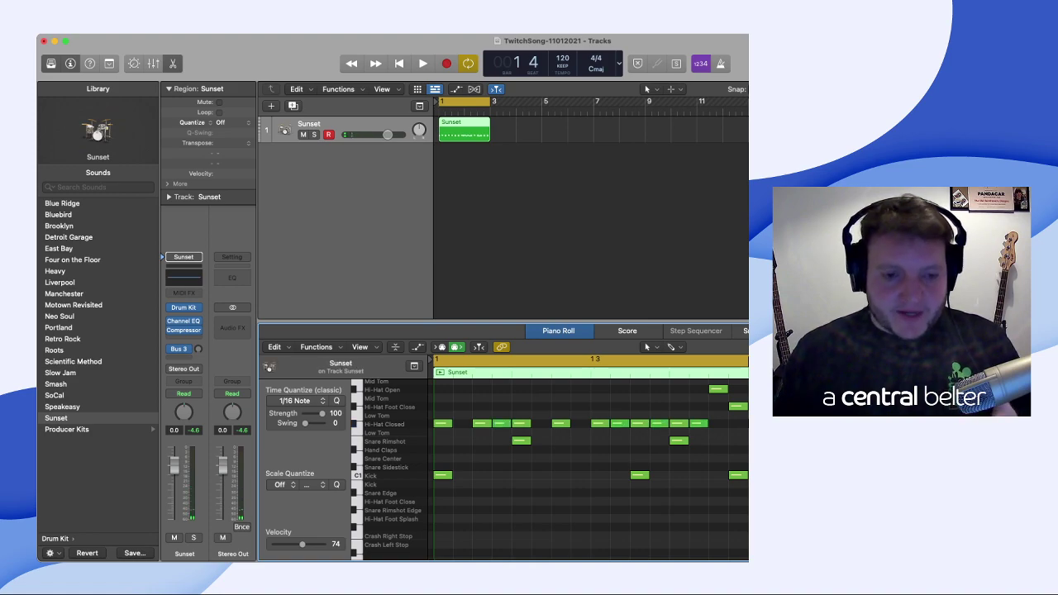
{"action": "left_click", "coordinate": [442, 423]}
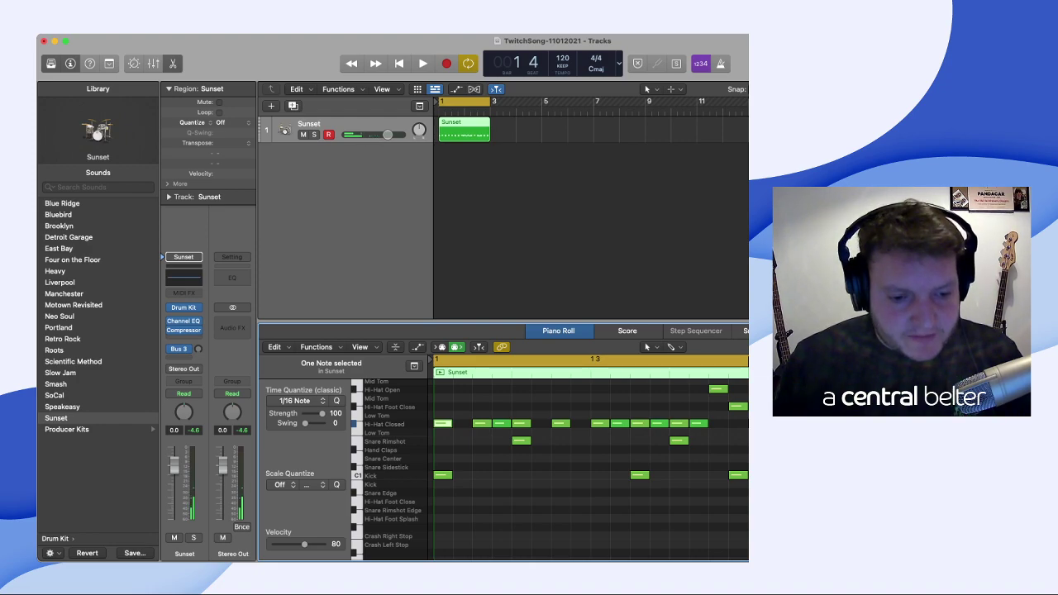
{"action": "left_click_drag", "start_coordinate": [309, 544], "coordinate": [314, 544]}
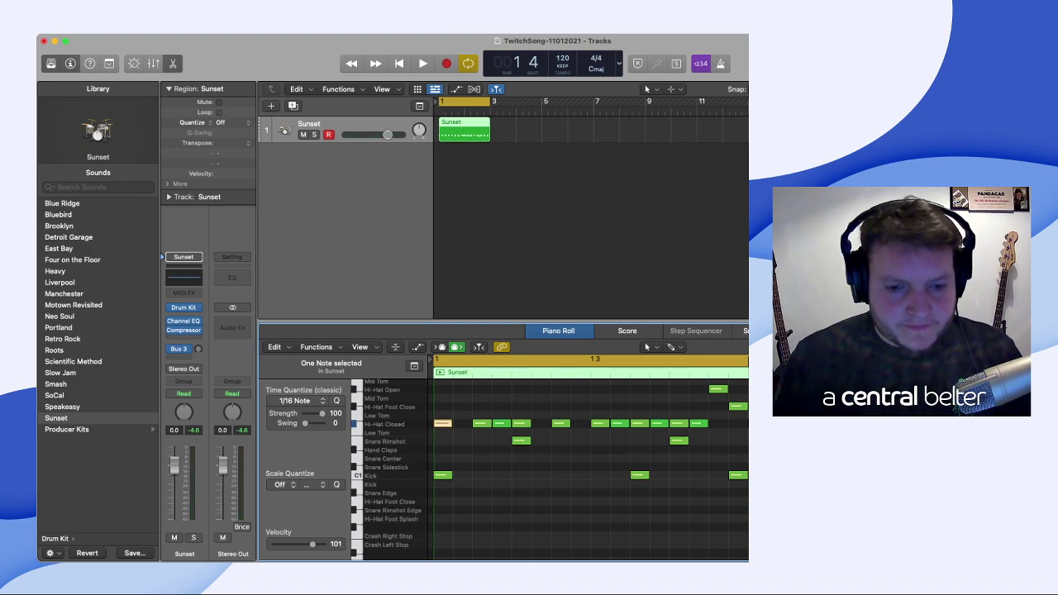
{"action": "left_click_drag", "start_coordinate": [312, 544], "coordinate": [305, 544]}
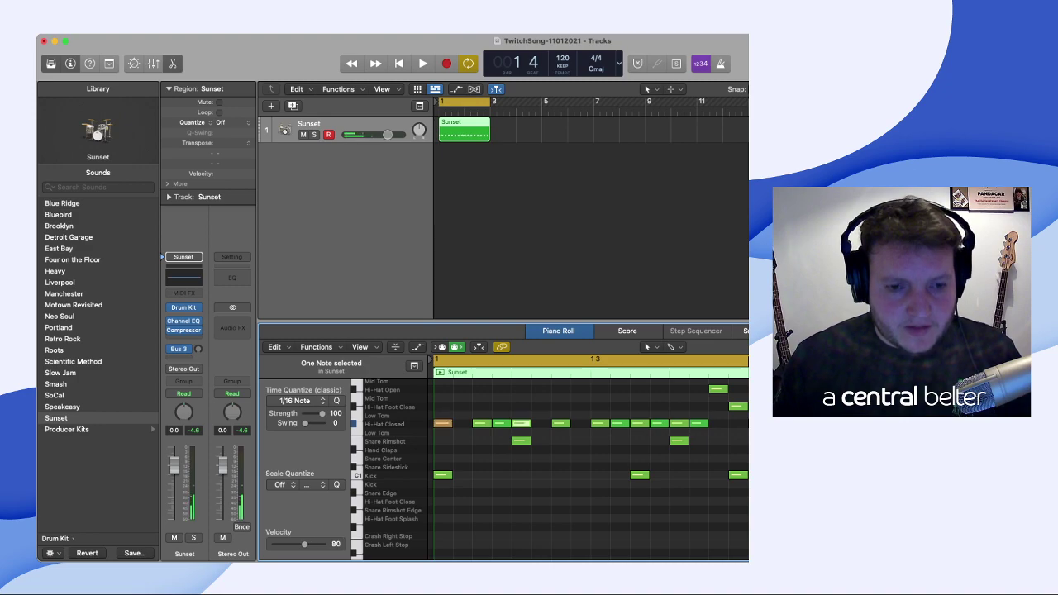
{"action": "key", "text": "space"}
{"action": "key", "text": "space"}
{"action": "key", "text": "space"}
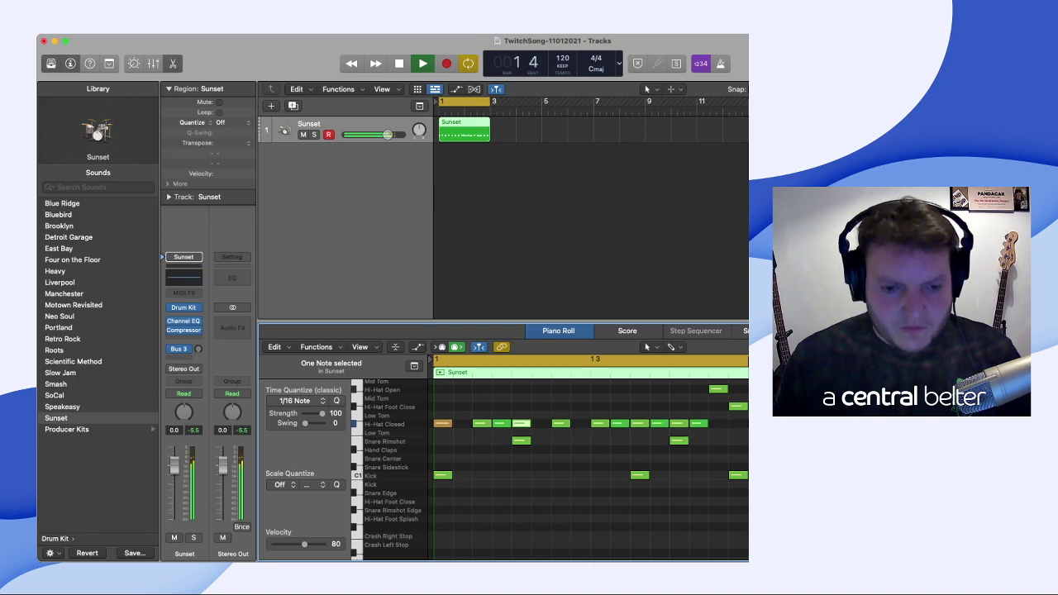
{"action": "key", "text": "space"}
- Raise the velocity of the Hi-Hat Closed note on beat 3 of bar 1, set two further Hi-Hat Closed notes to 95, and check playback
{"action": "left_click", "coordinate": [600, 424]}
{"action": "mouse_move", "coordinate": [304, 544]}
{"action": "left_mouse_down"}
{"action": "mouse_move", "coordinate": [318, 544]}
{"action": "mouse_move", "coordinate": [305, 544]}
{"action": "left_mouse_up"}
{"action": "key", "text": "shift+Right"}
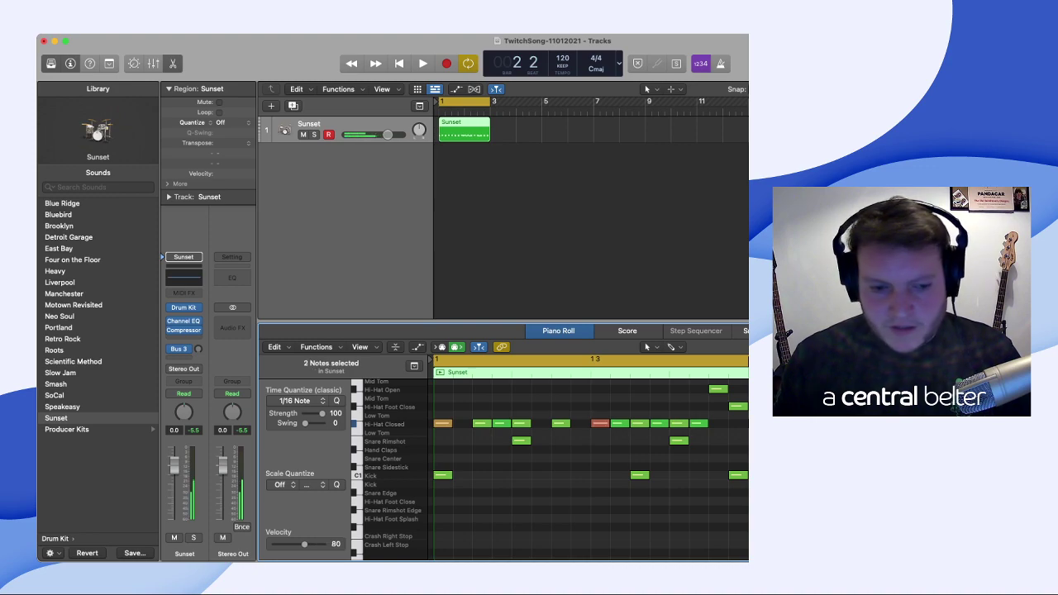
{"action": "left_click_drag", "start_coordinate": [306, 544], "coordinate": [314, 544]}
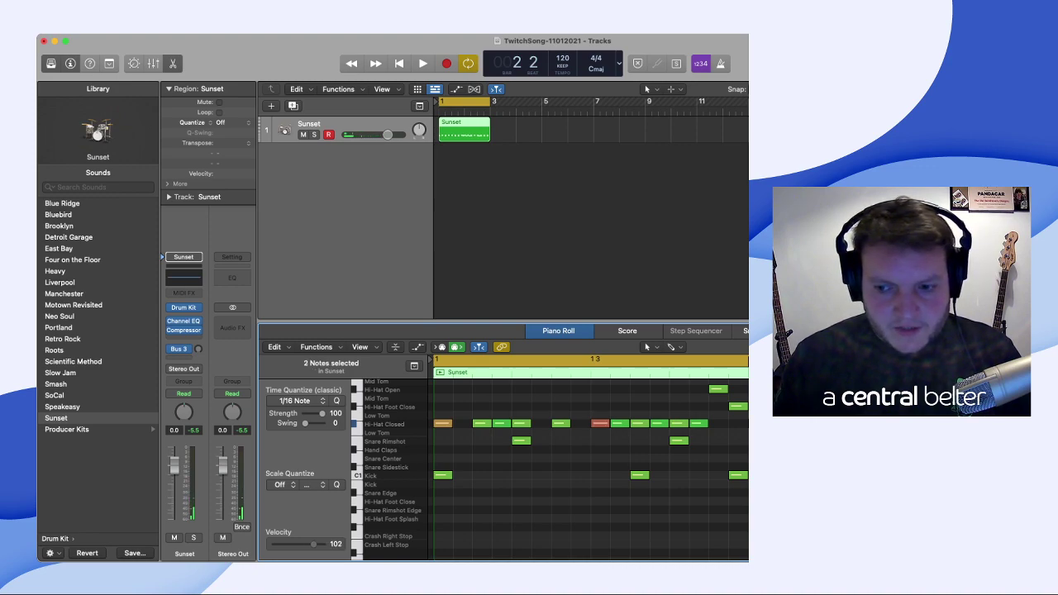
{"action": "key", "text": "space"}
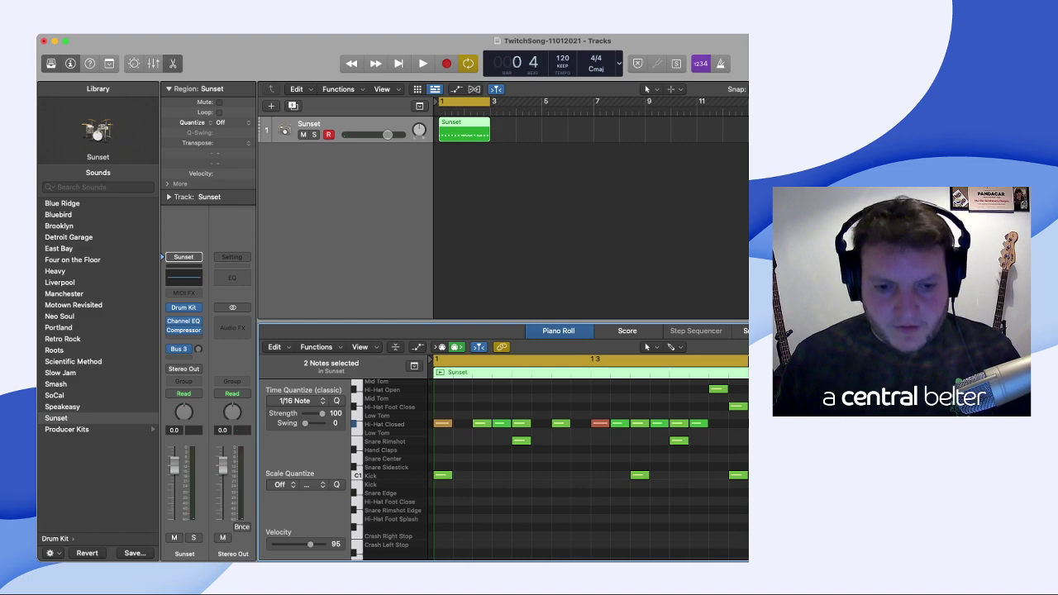
{"action": "key", "text": "space"}
- Set the velocity of the Hi-Hat Closed note on beat 2 of bar 1 to 91 and play back the loop
{"action": "scroll", "coordinate": [588, 468], "scroll_direction": "down", "scroll_amount": 1}
{"action": "left_click", "coordinate": [521, 419]}
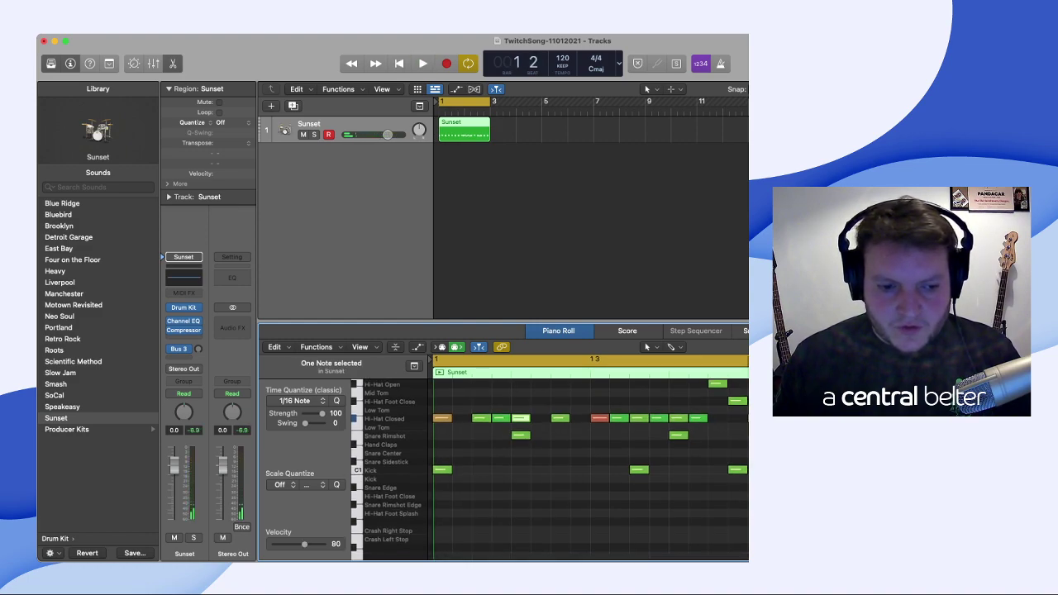
{"action": "left_click_drag", "start_coordinate": [307, 544], "coordinate": [309, 544]}
{"action": "key", "text": "space"}
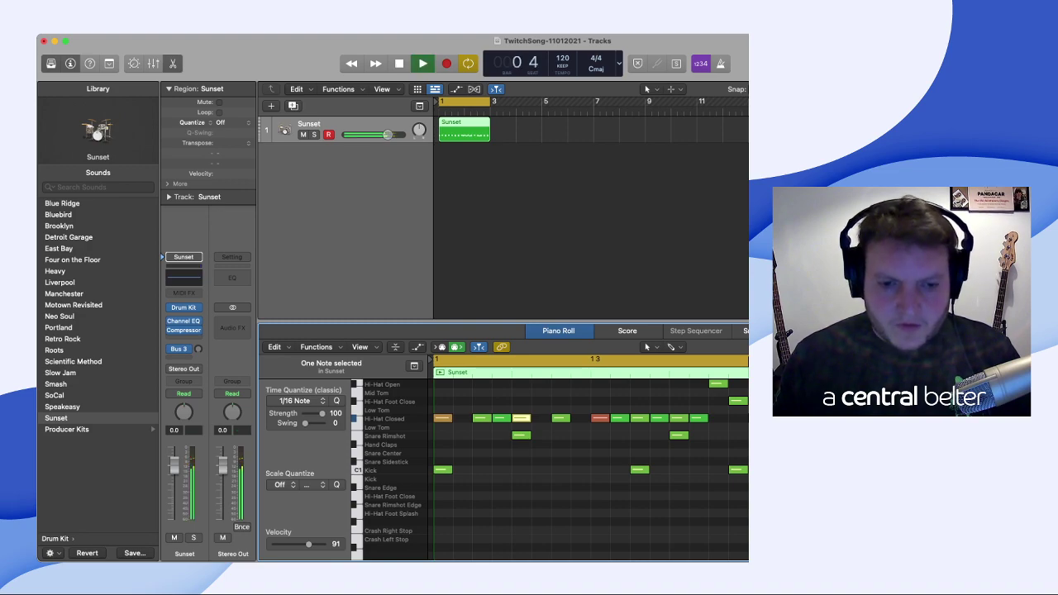
{"action": "key", "text": "space"}
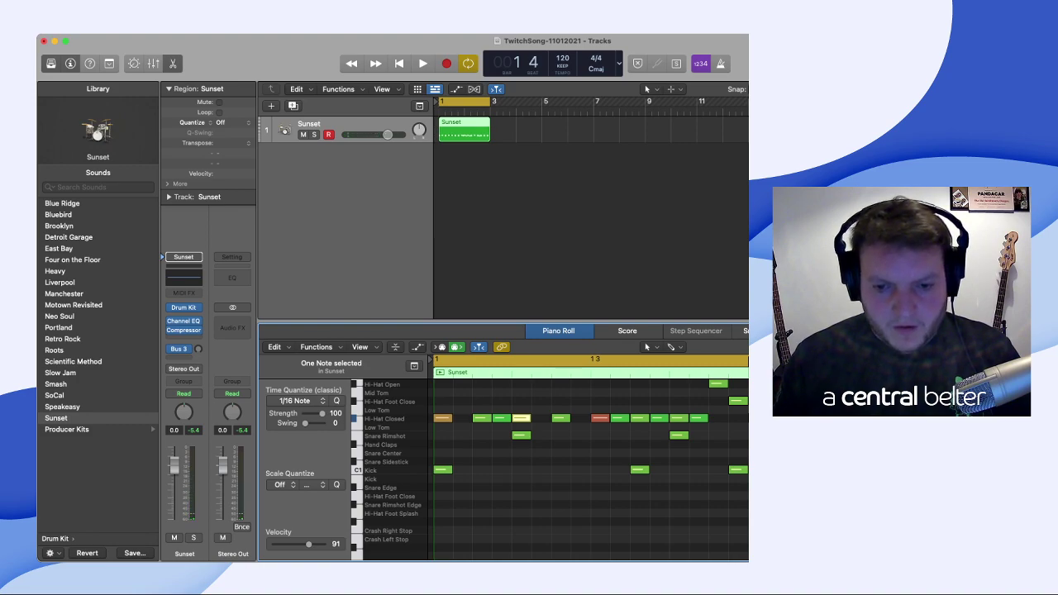
- Set the velocity of the Hi-Hat Closed note on beat 4 of bar 1 to 98 and play back the loop
{"action": "left_click", "coordinate": [679, 419]}
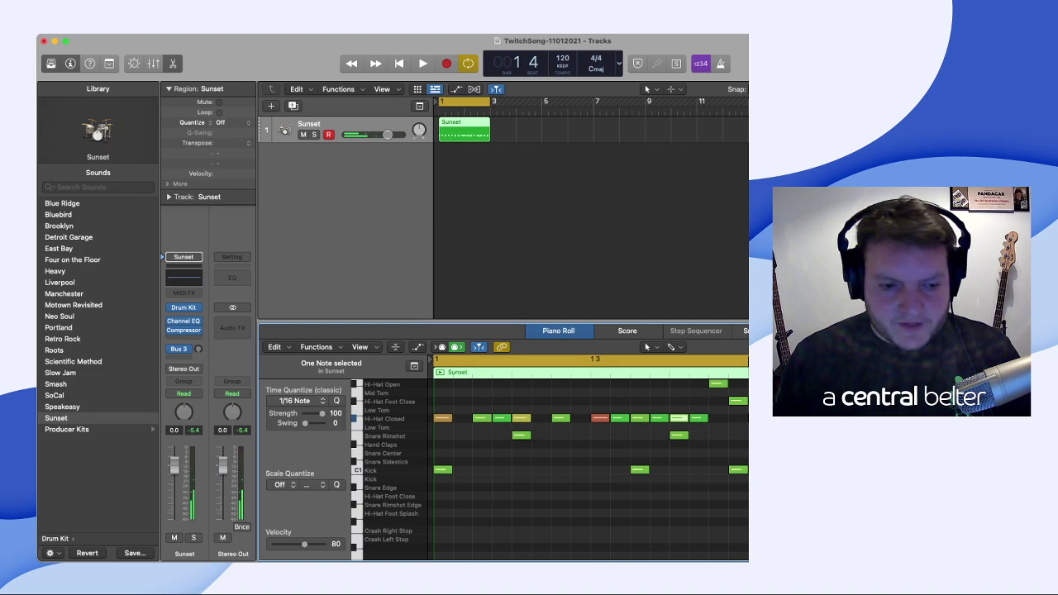
{"action": "left_click_drag", "start_coordinate": [304, 544], "coordinate": [316, 544]}
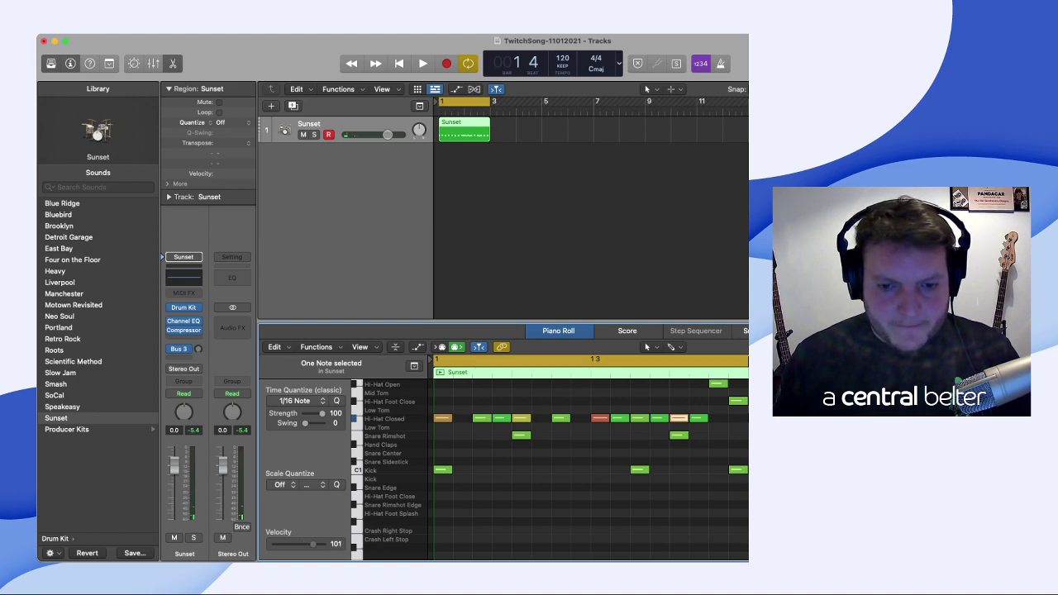
{"action": "key", "text": "space"}
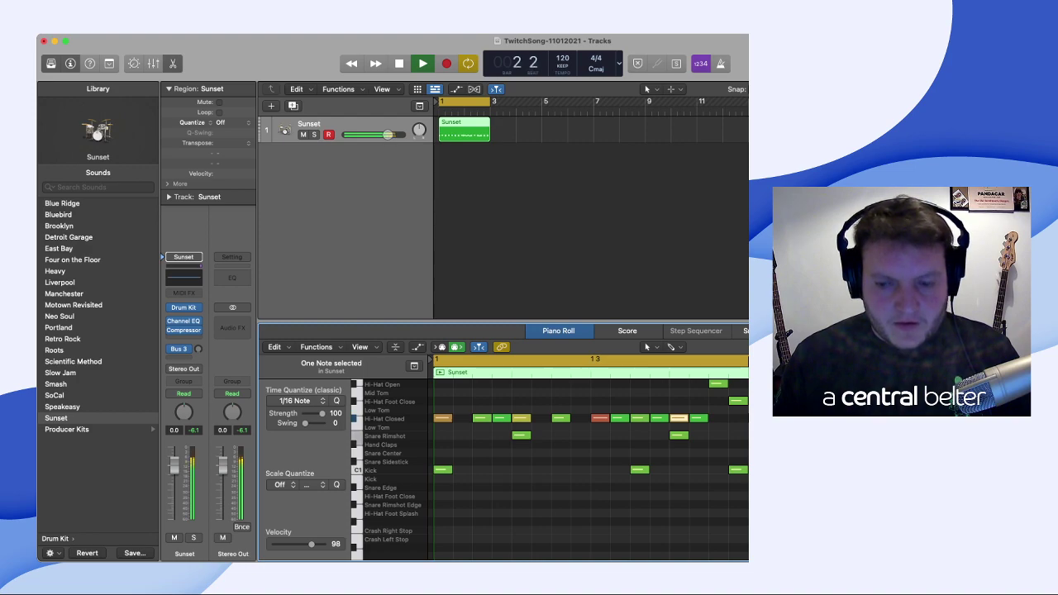
{"action": "key", "text": "space"}
- Set the velocity of the Hi-Hat Closed note on beat 1 of bar 2 to 102 and check it in playback
{"action": "key", "text": "super+z"}
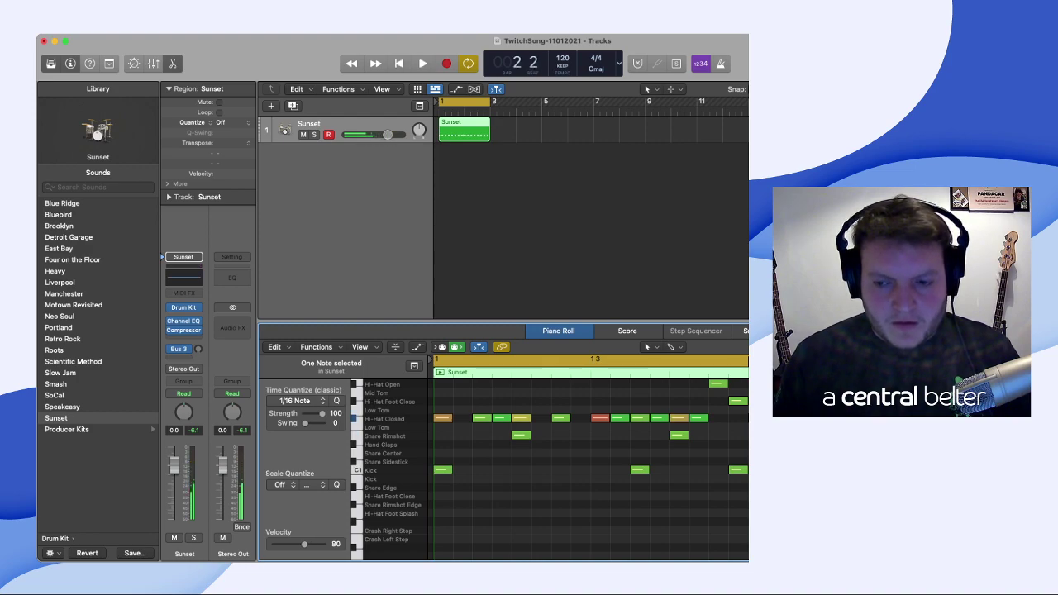
{"action": "key", "text": "super+z"}
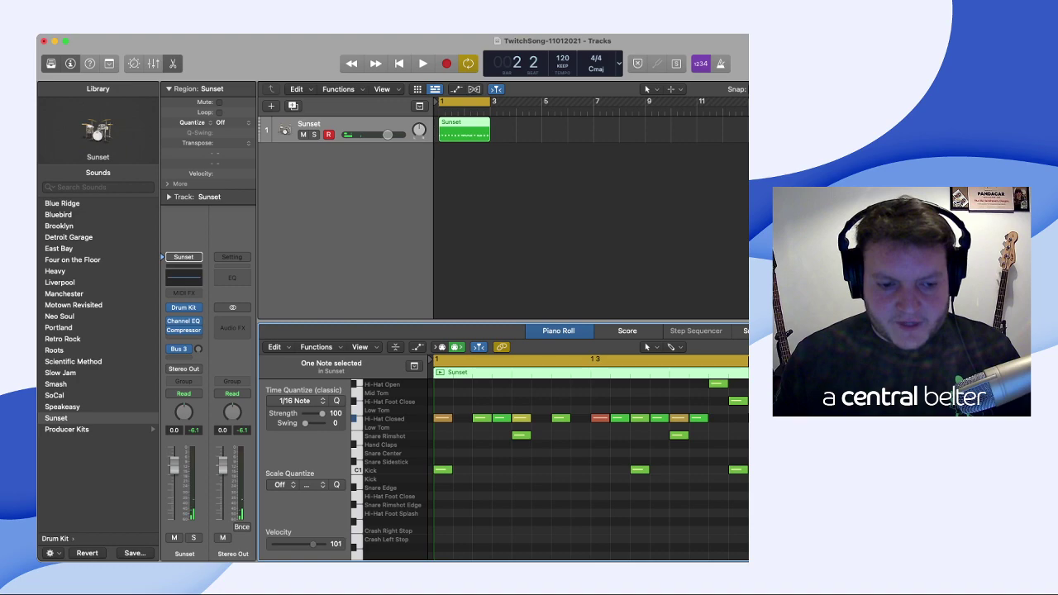
{"action": "left_click_drag", "start_coordinate": [313, 544], "coordinate": [315, 544]}
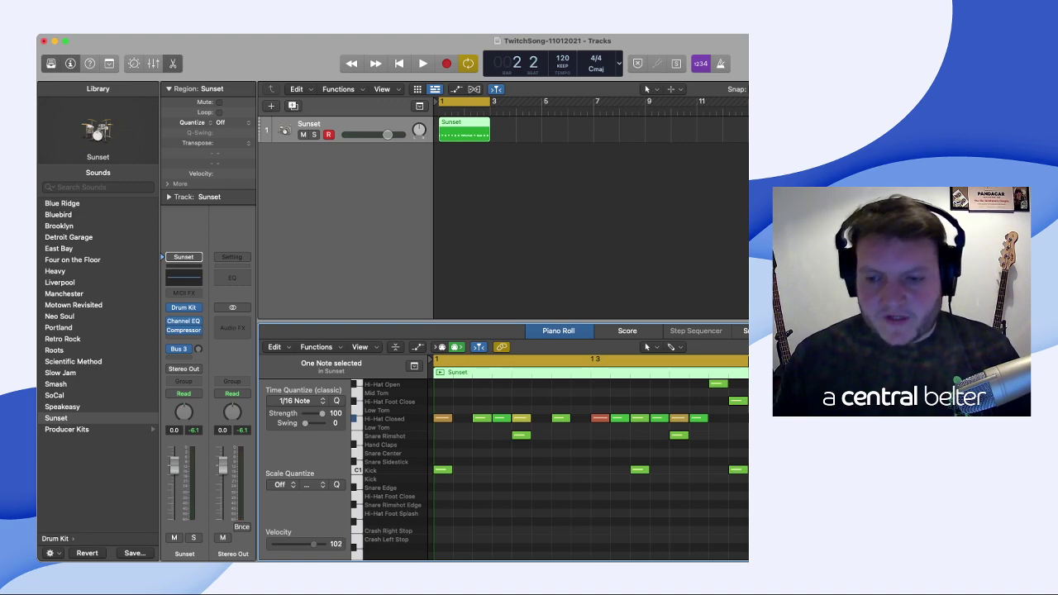
{"action": "key", "text": "space"}
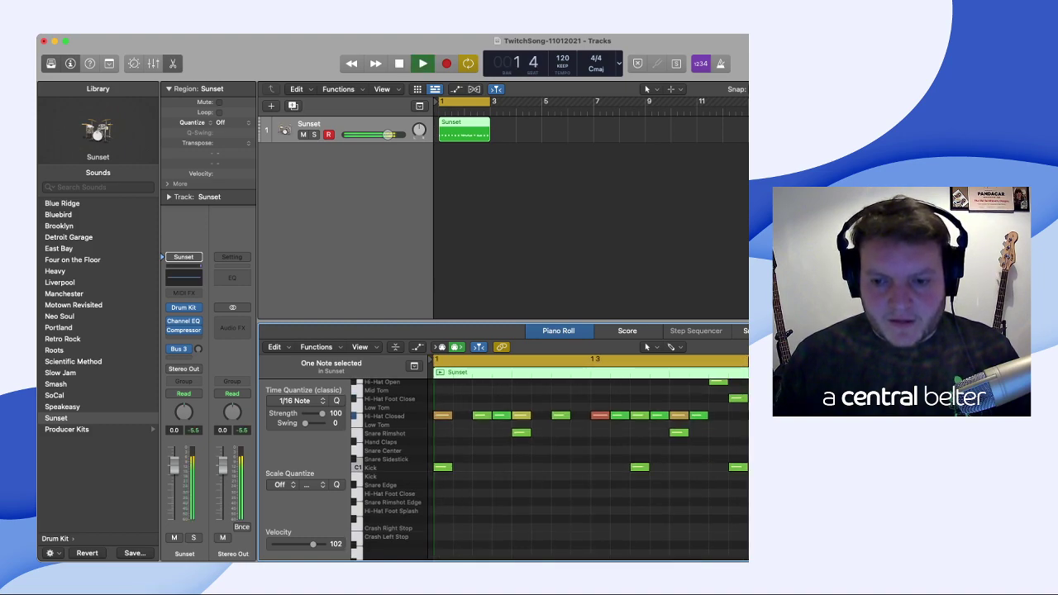
{"action": "key", "text": "space"}
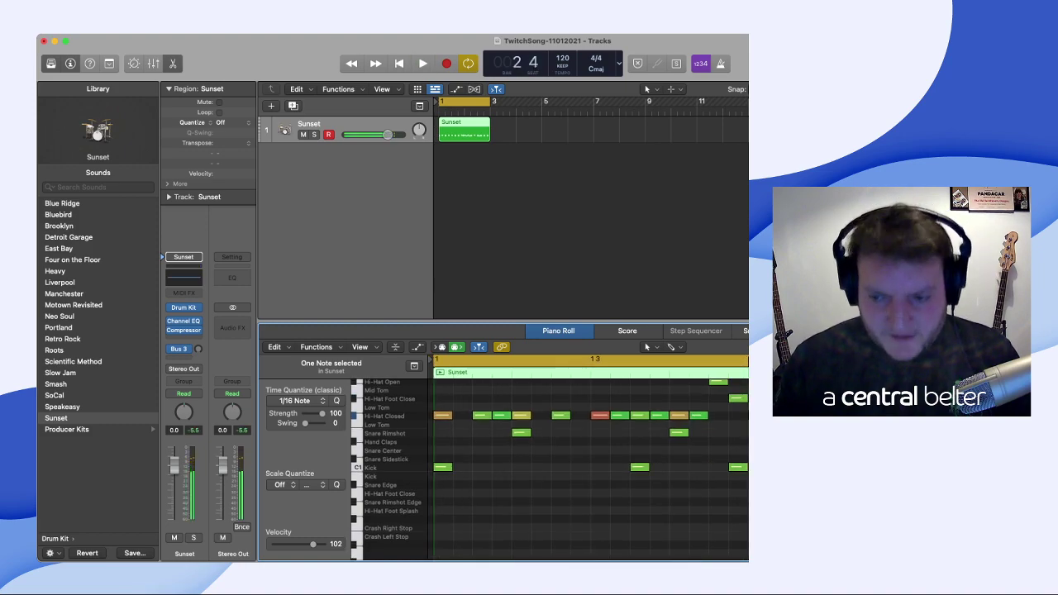
- Set the velocities of two further Hi-Hat Closed notes in bar 2 to 101 and 107, and play back the loop
{"action": "scroll", "coordinate": [550, 468], "scroll_direction": "up", "scroll_amount": 3}
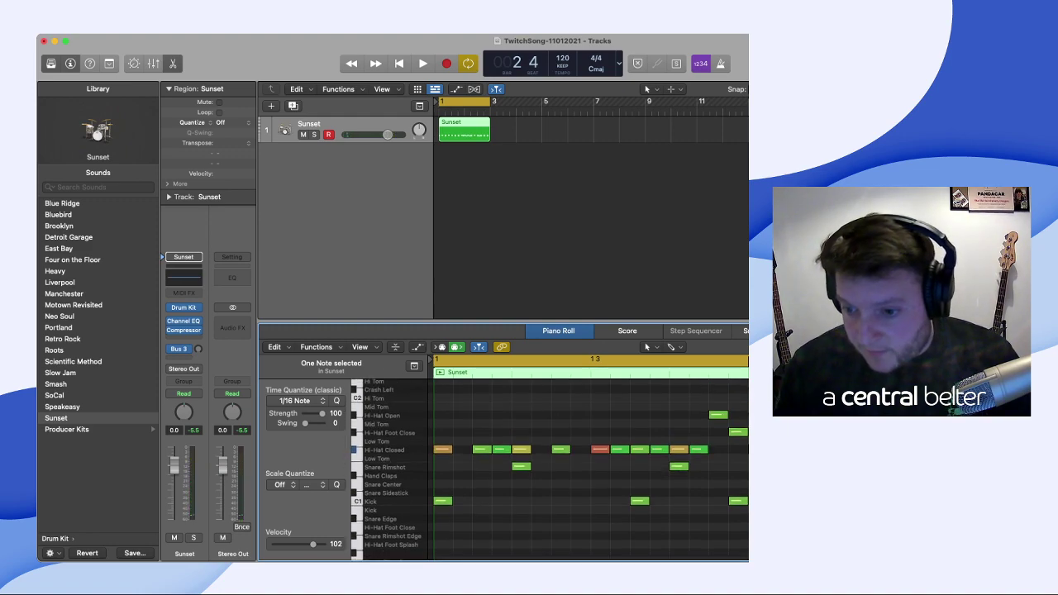
{"action": "scroll", "coordinate": [588, 468], "scroll_direction": "right", "scroll_amount": 3}
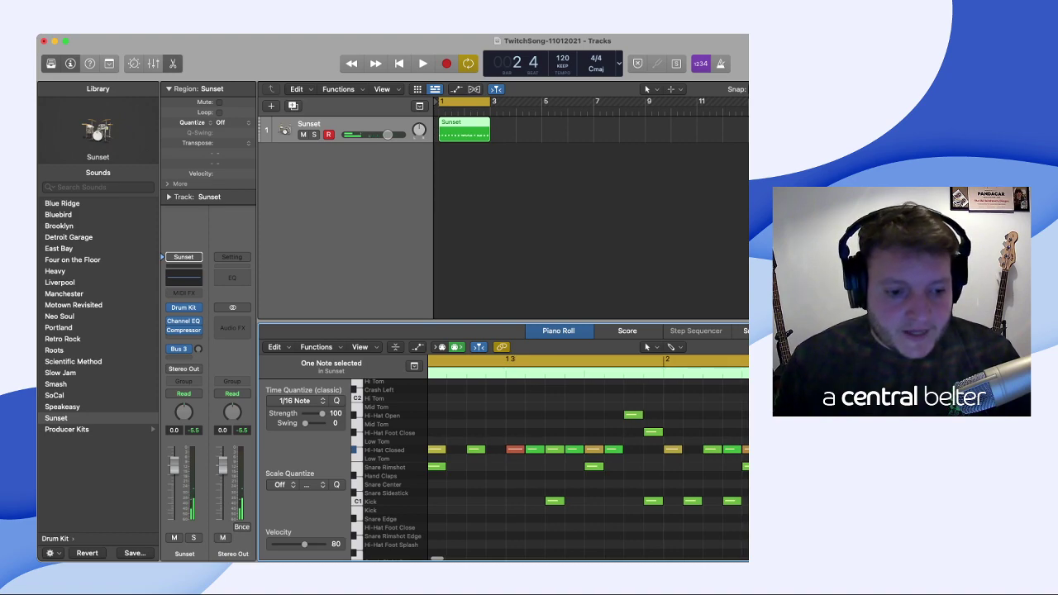
{"action": "key", "text": "Right"}
{"action": "key", "text": "Right"}
{"action": "left_click_drag", "start_coordinate": [313, 544], "coordinate": [312, 544]}
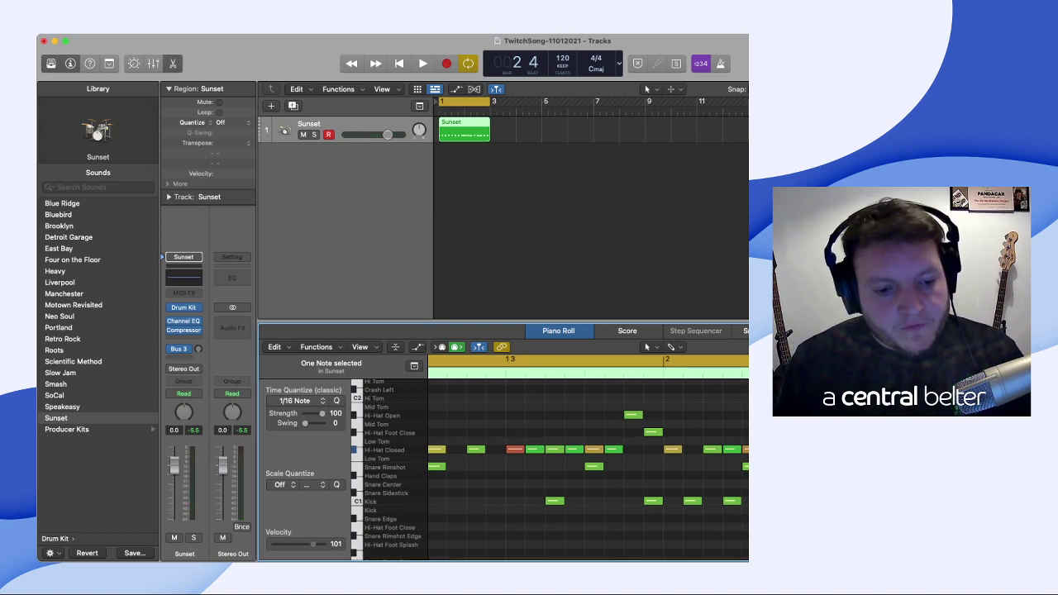
{"action": "key", "text": "Left"}
{"action": "key", "text": "Left"}
{"action": "key", "text": "Left"}
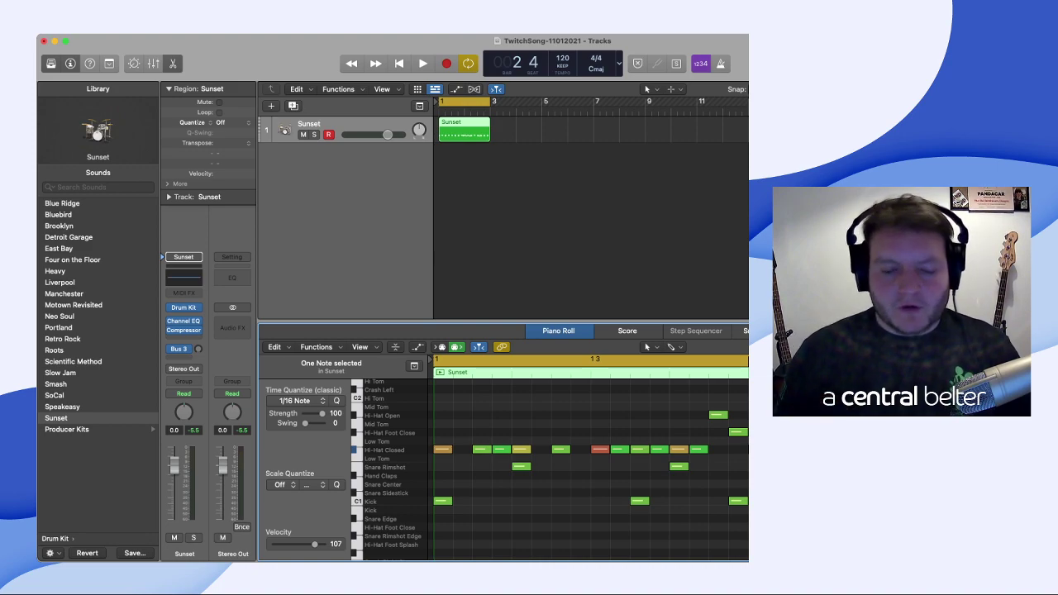
{"action": "key", "text": "space"}
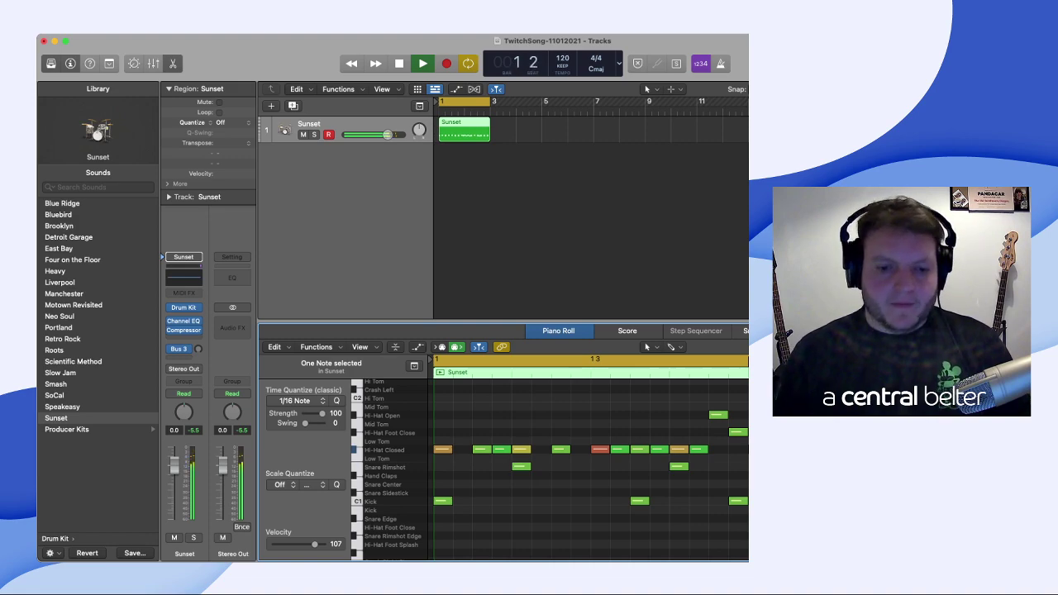
{"action": "key", "text": "space"}
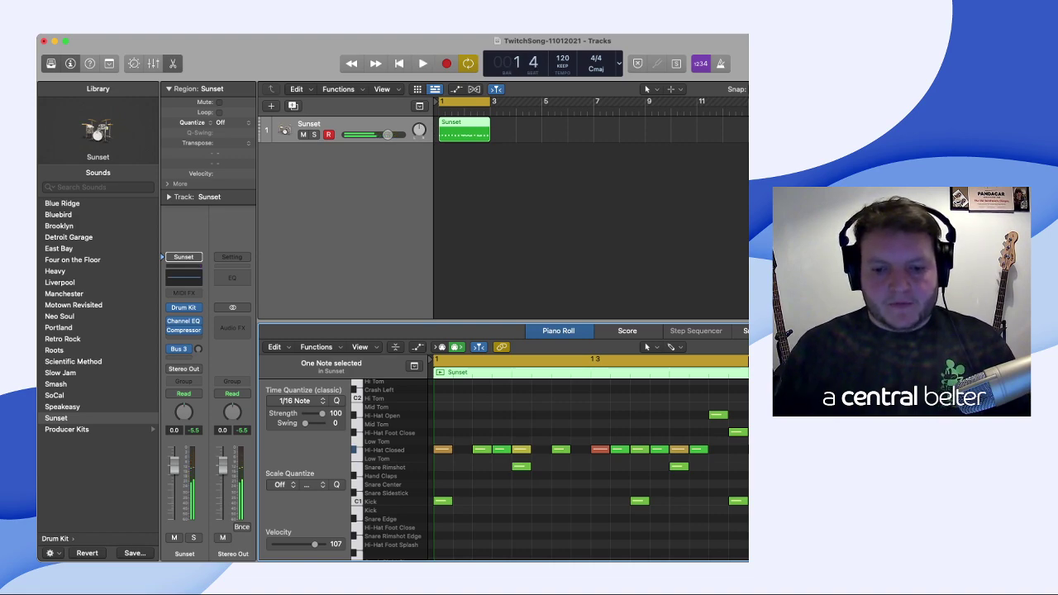
- Set the velocity of the first two Kick notes in bar 1 to 111 and listen to the loop
{"action": "left_click", "coordinate": [639, 501]}
{"action": "left_click", "coordinate": [443, 501], "text": "shift"}
{"action": "left_click_drag", "start_coordinate": [304, 544], "coordinate": [317, 544]}
{"action": "key", "text": "space"}
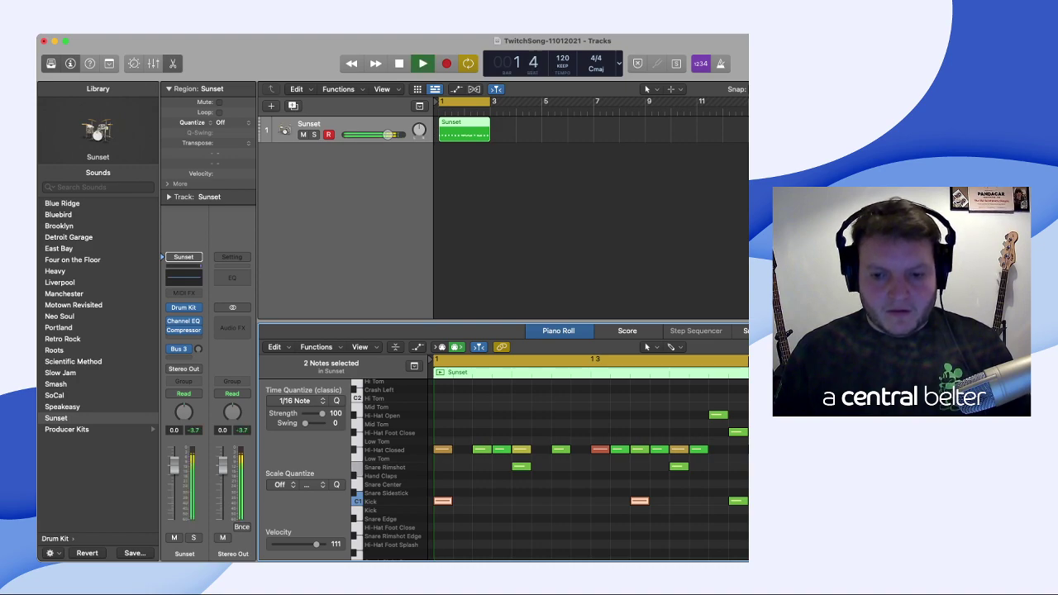
{"action": "key", "text": "space"}
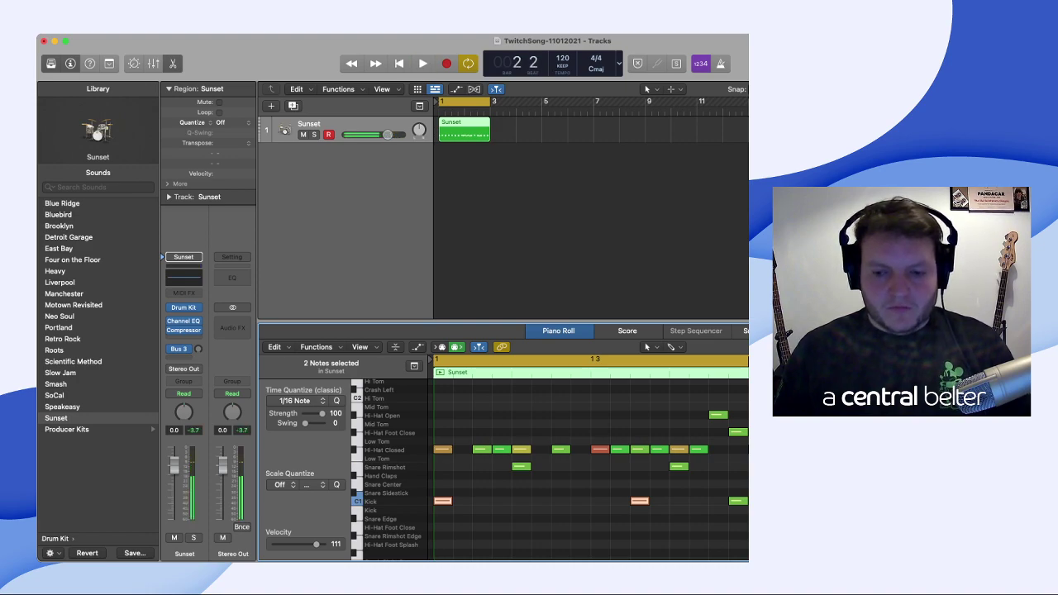
{"action": "key", "text": "space"}
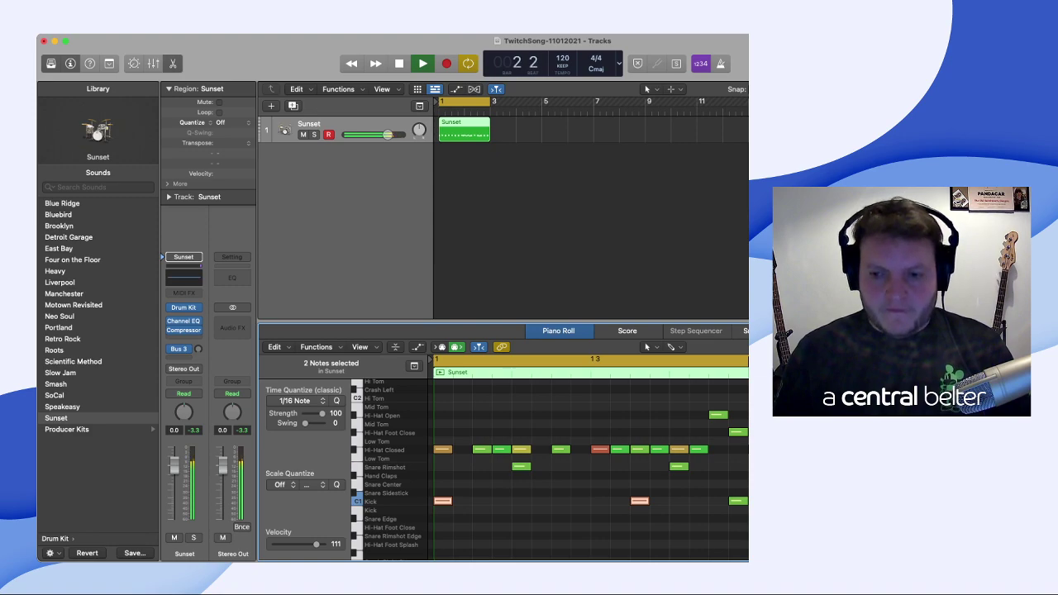
{"action": "key", "text": "space"}
- Set the velocity of the last Kick note in bar 1 and one further Kick note to 107, and check playback
{"action": "key", "text": "Left"}
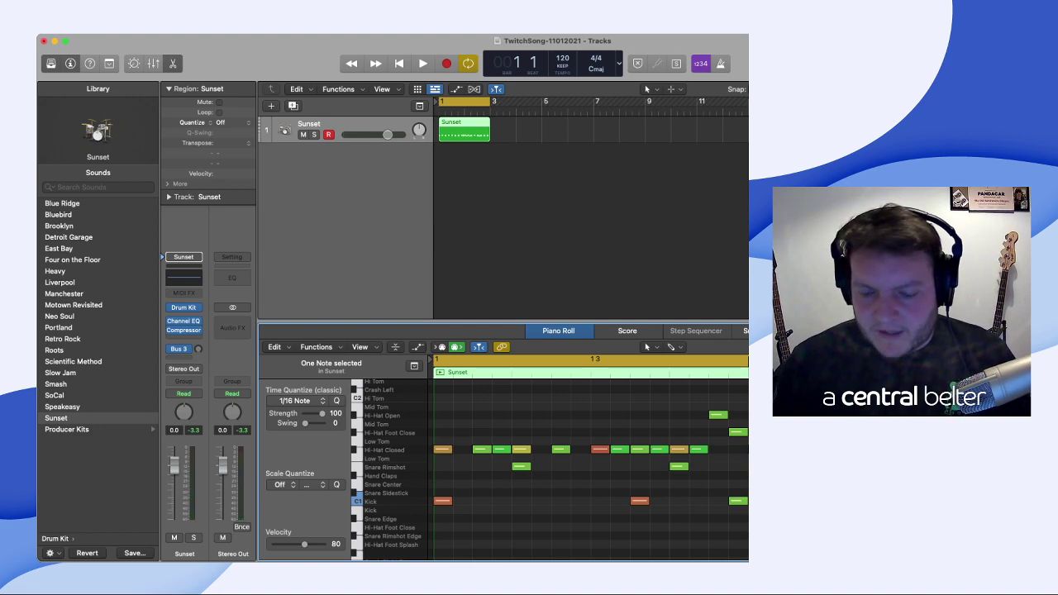
{"action": "left_click", "coordinate": [737, 501]}
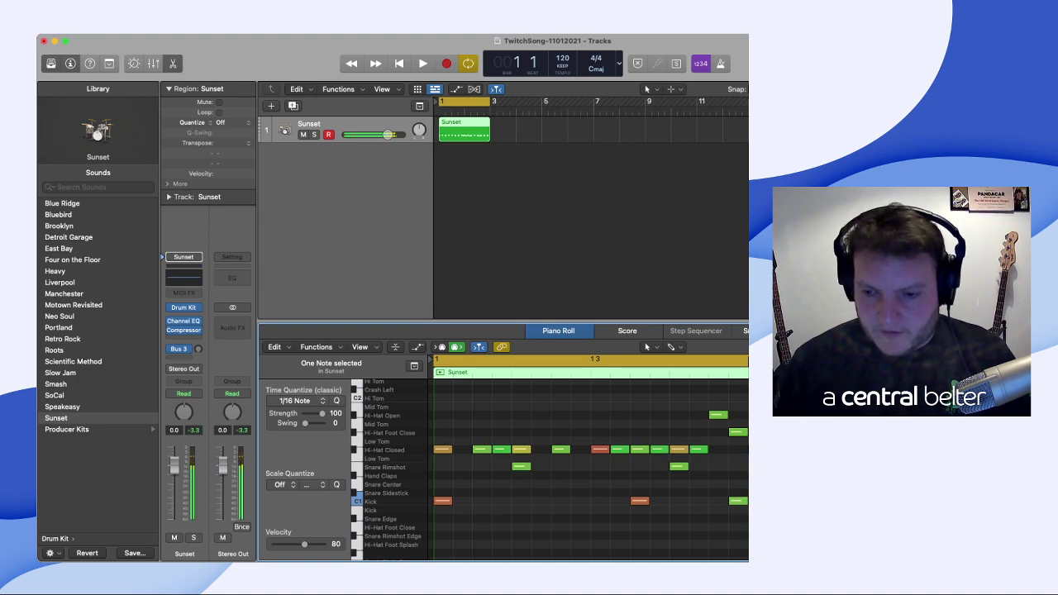
{"action": "key", "text": "shift+Right"}
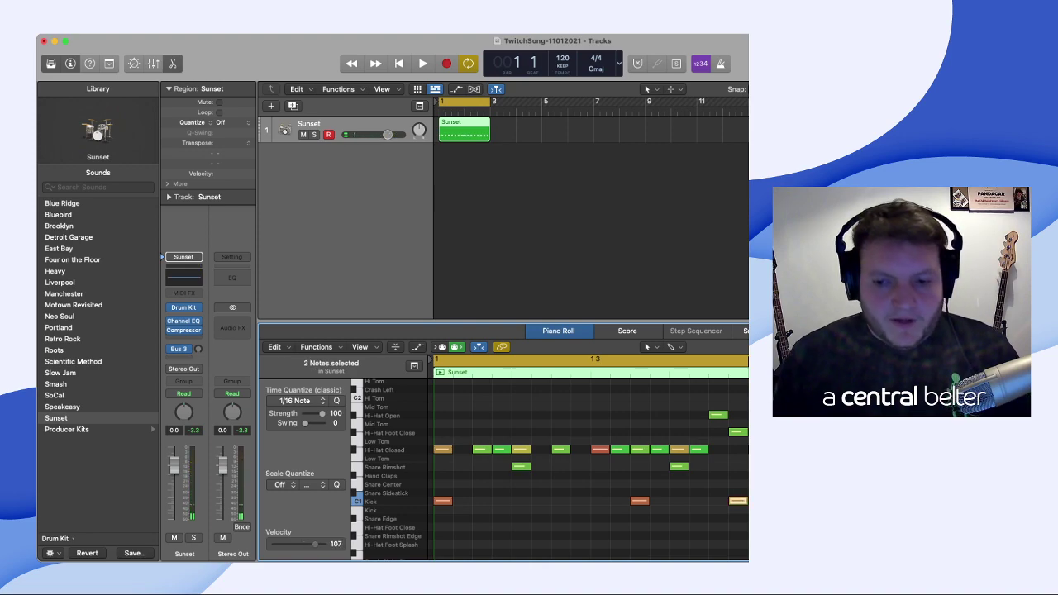
{"action": "key", "text": "space"}
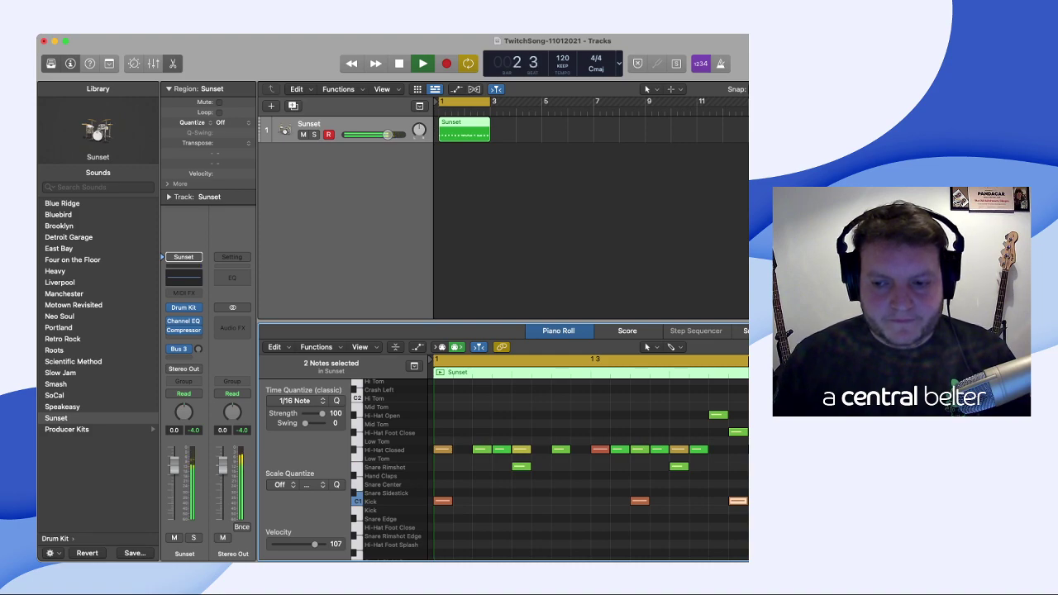
{"action": "key", "text": "space"}
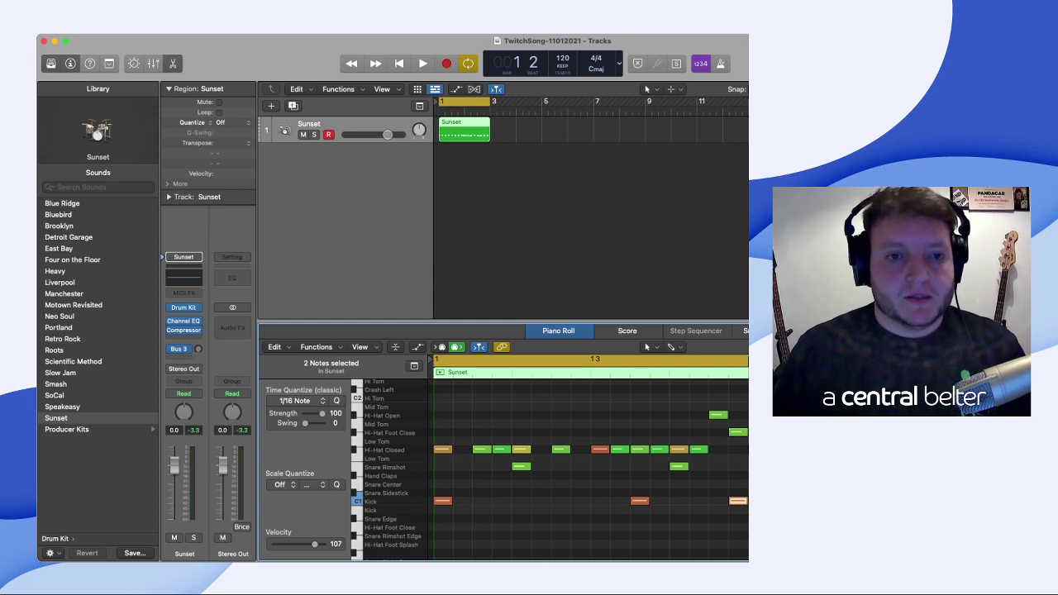
- Extend the cycle range and loop the Sunset region up to bar 9, and play back the repeated beat
{"action": "left_click_drag", "start_coordinate": [490, 102], "coordinate": [646, 101]}
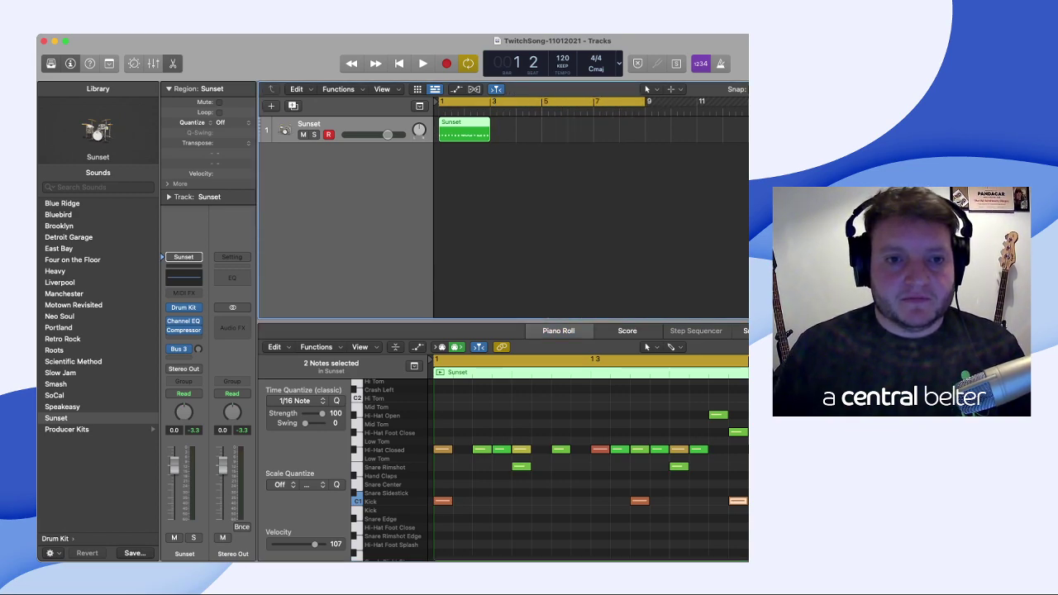
{"action": "left_click_drag", "start_coordinate": [489, 122], "coordinate": [645, 121]}
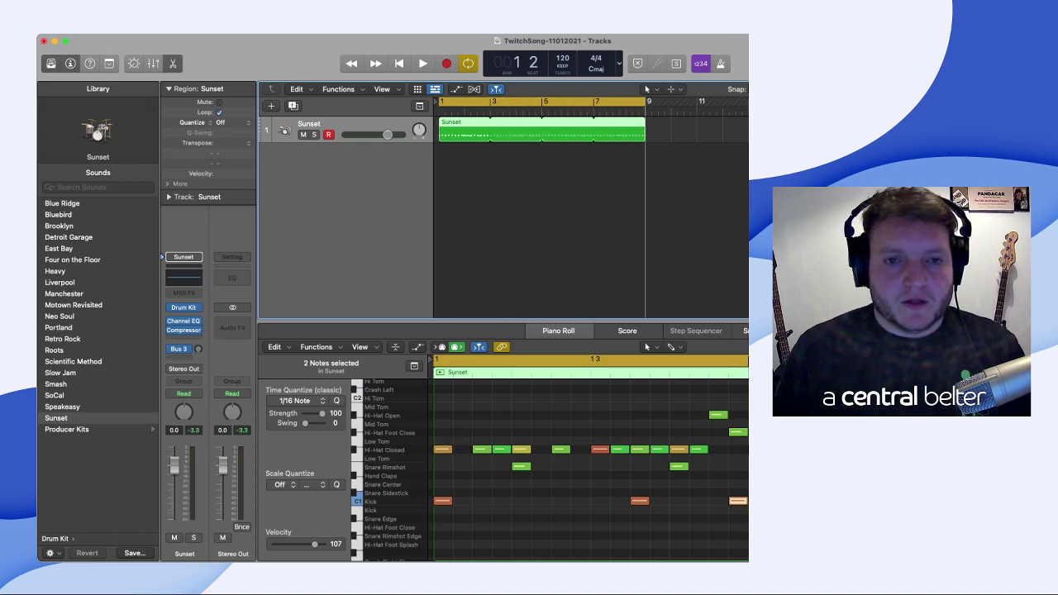
{"action": "key", "text": "space"}
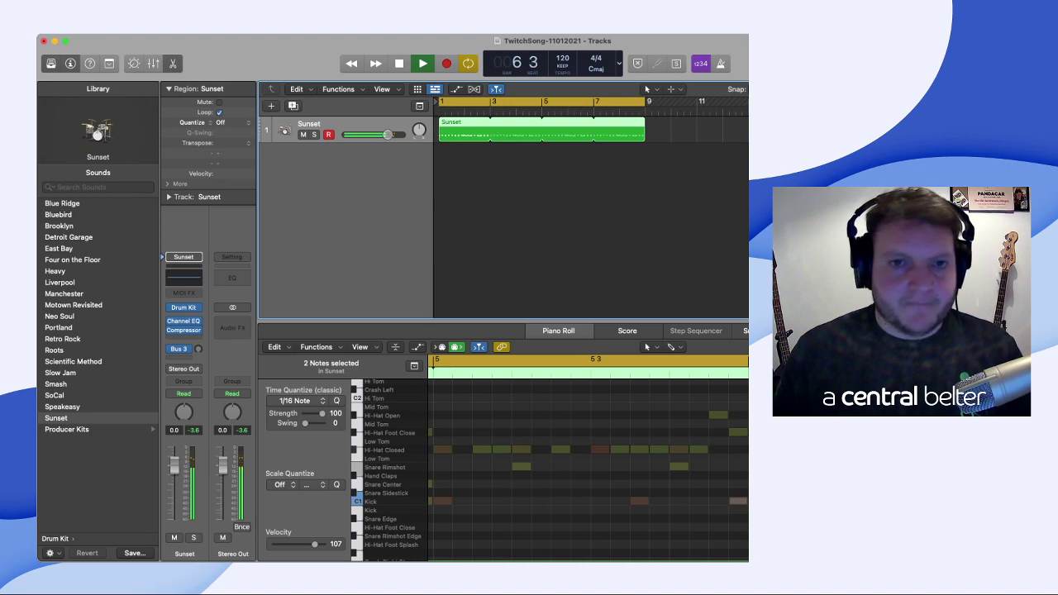
{"action": "key", "text": "space"}
- Try the beat at a project tempo of 80 BPM
{"action": "double_click", "coordinate": [562, 58]}
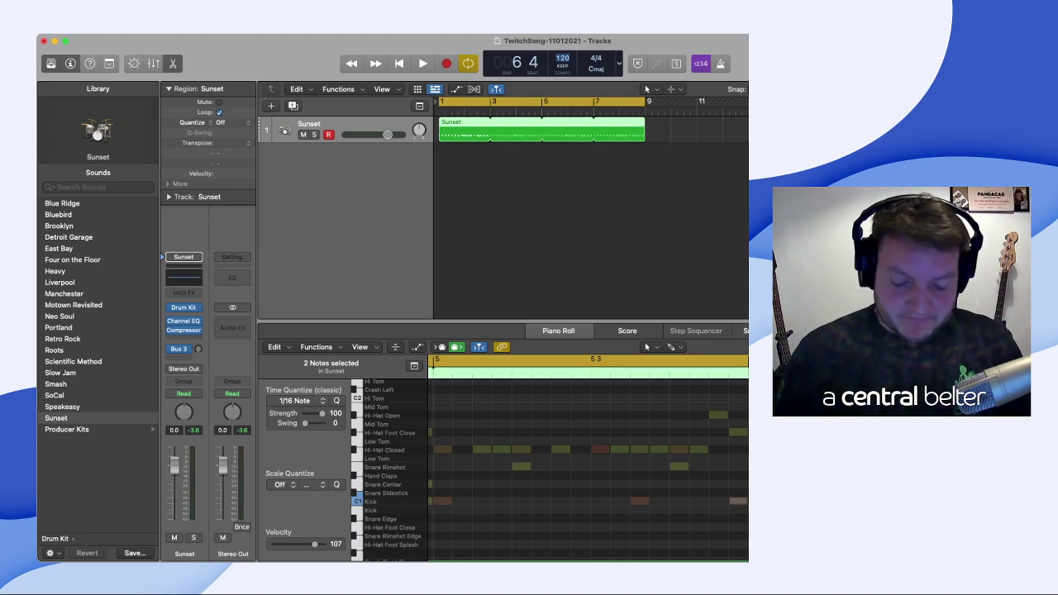
{"action": "type", "text": "80"}
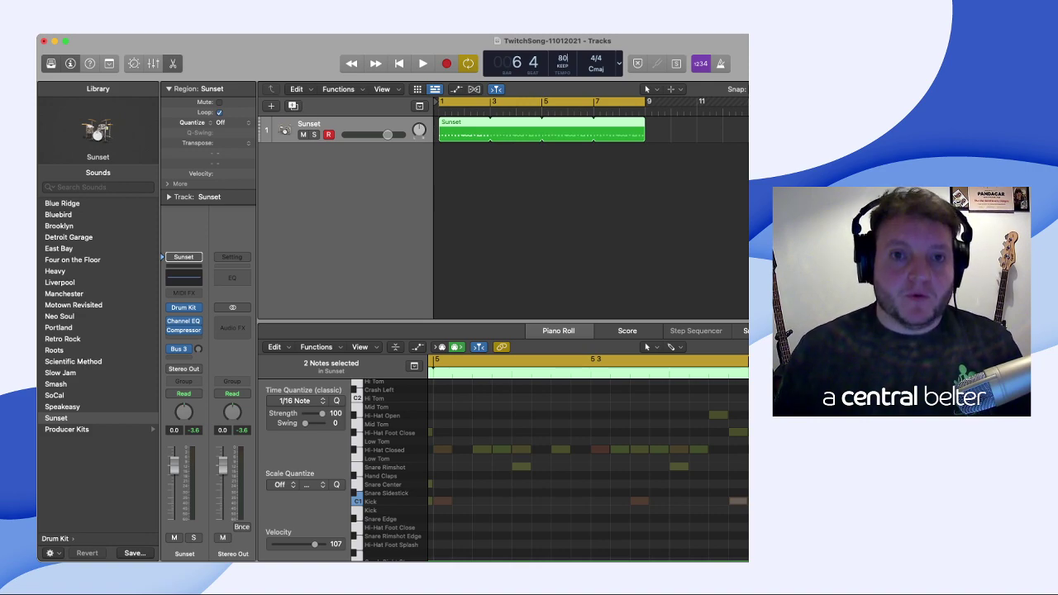
{"action": "key", "text": "Return"}
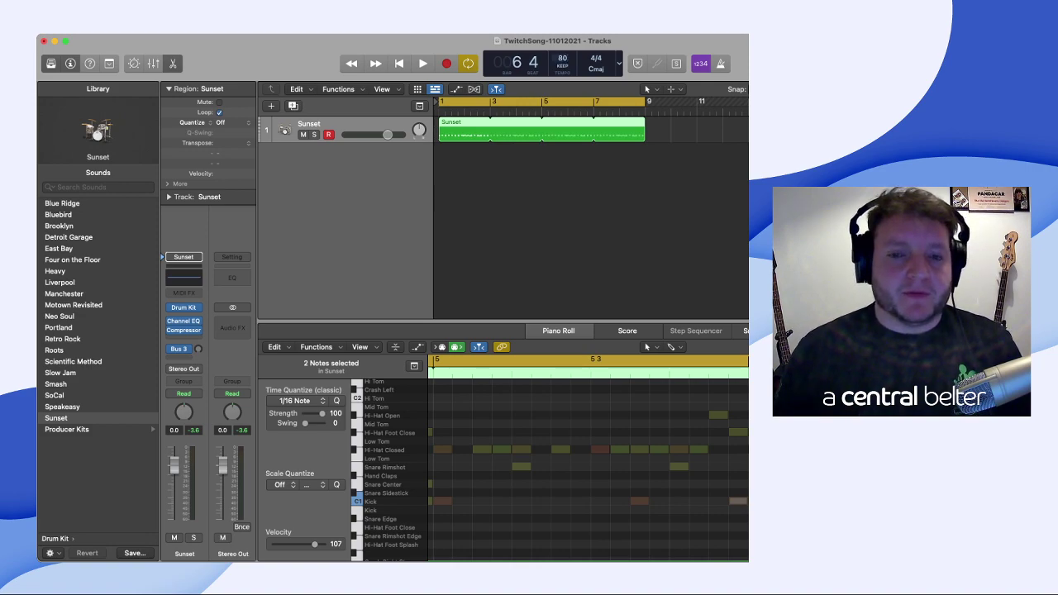
{"action": "key", "text": "space"}
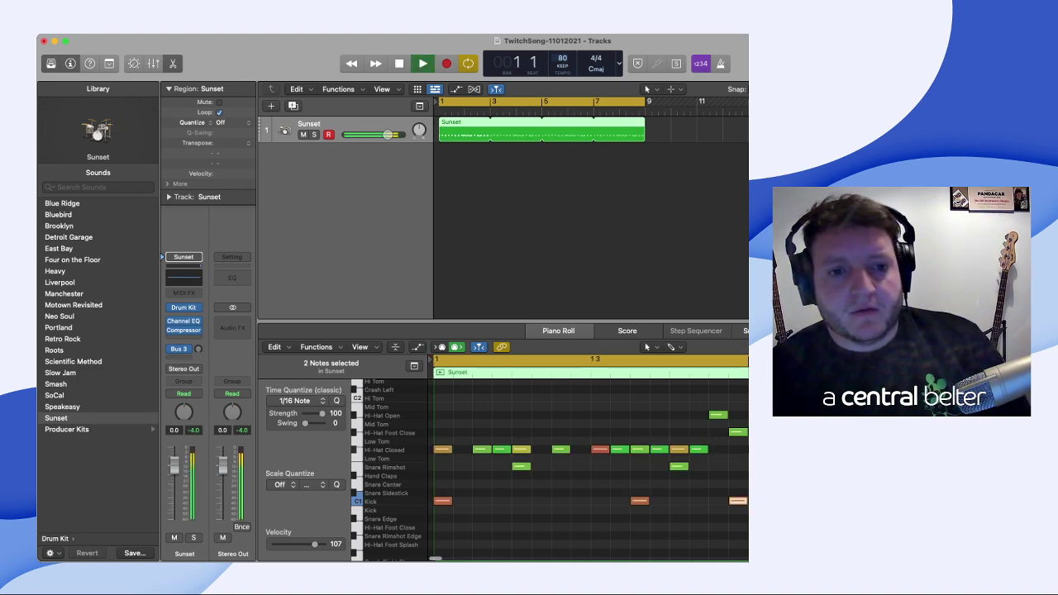
- Set the project tempo to 95 BPM and play back the beat
{"action": "key", "text": "space"}
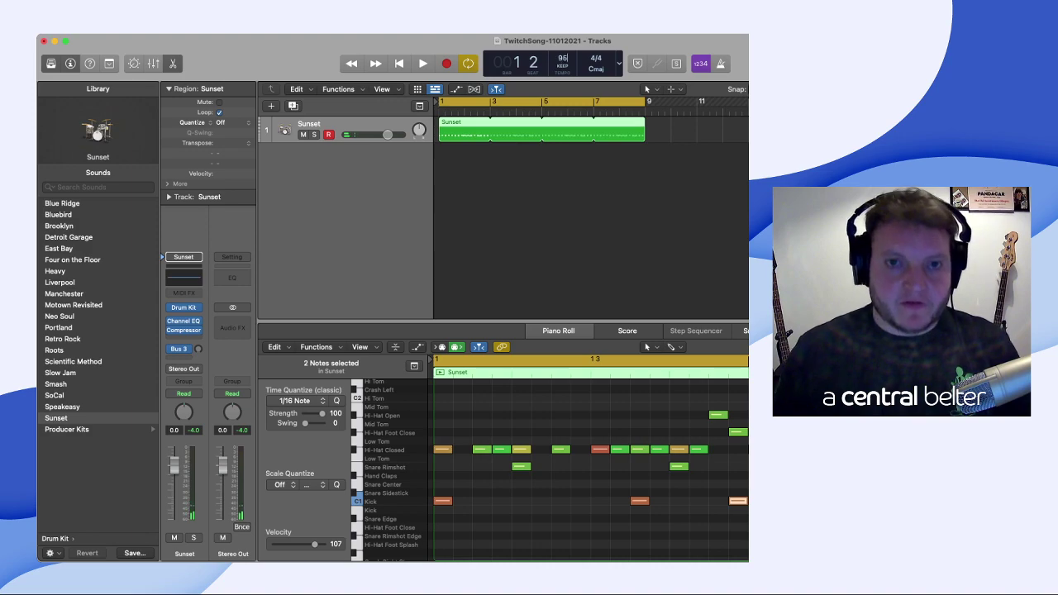
{"action": "key", "text": "space"}
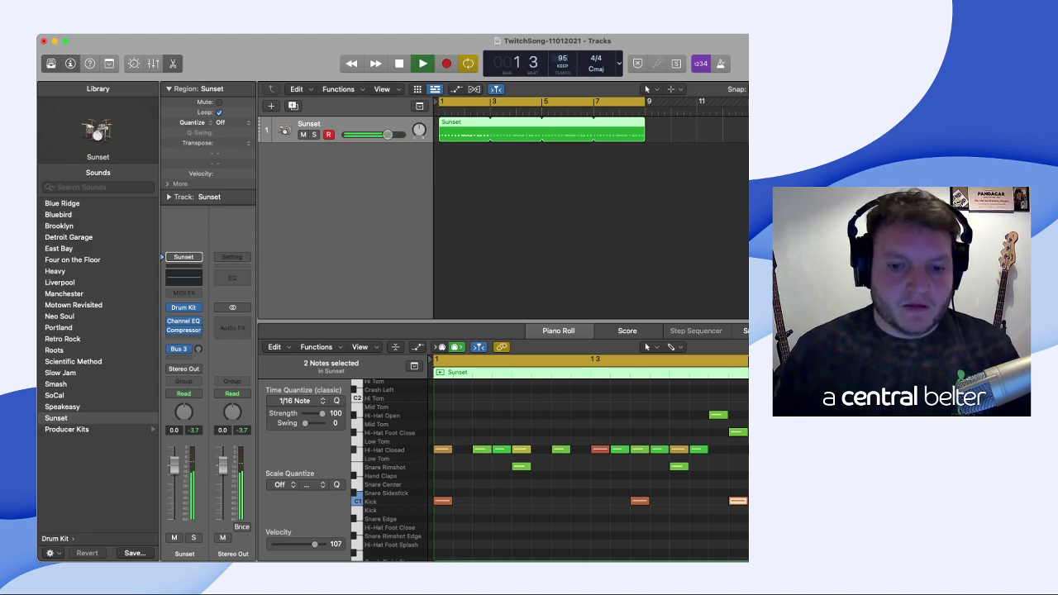
{"action": "key", "text": "space"}
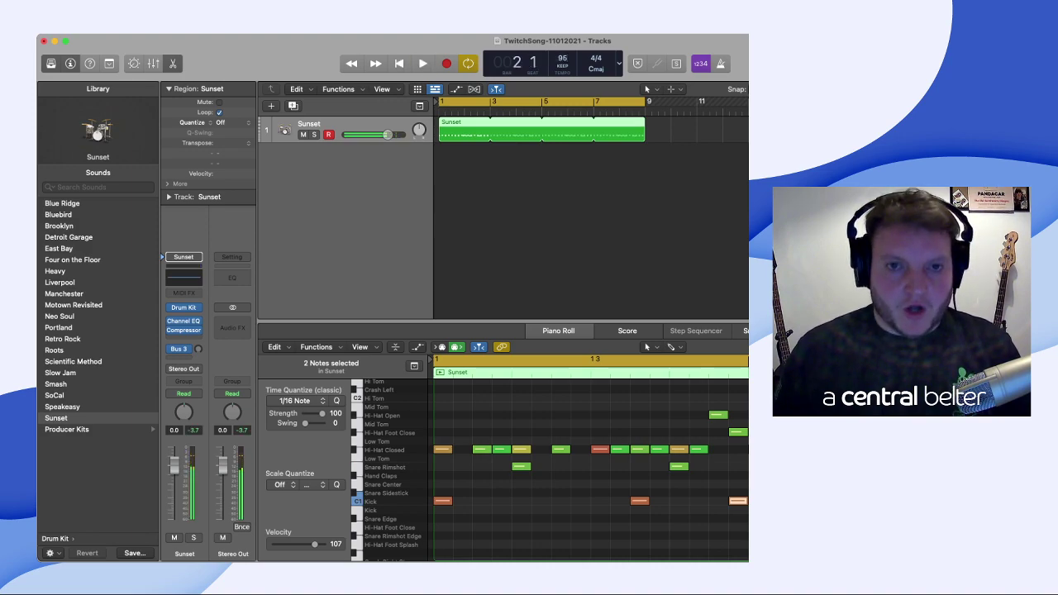
- Try the beat at a project tempo of 100 BPM
{"action": "scroll", "coordinate": [590, 468], "scroll_direction": "down", "scroll_amount": 1}
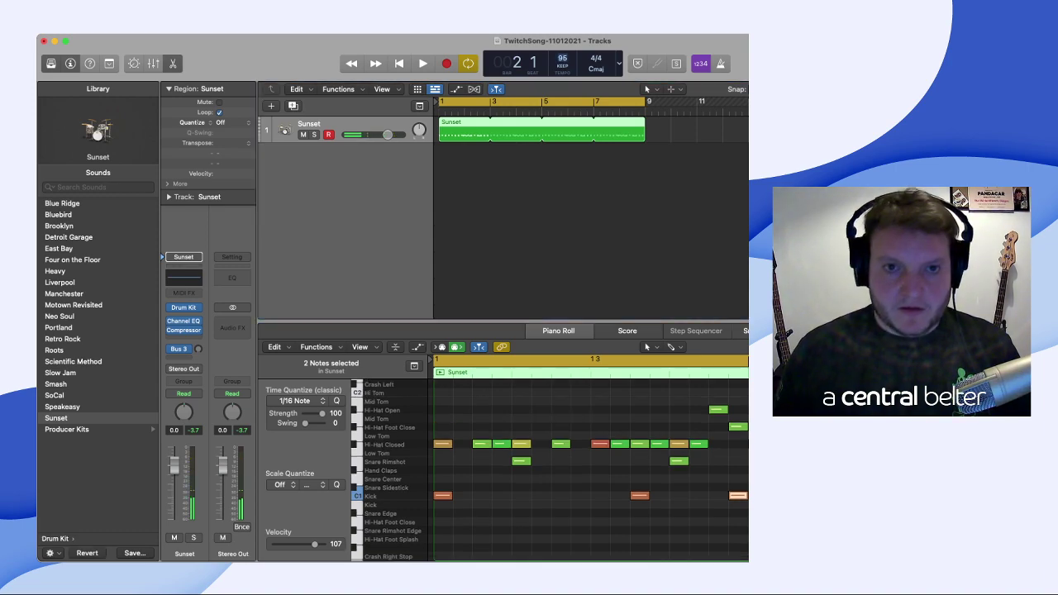
{"action": "double_click", "coordinate": [562, 59]}
{"action": "type", "text": "100"}
{"action": "key", "text": "Return"}
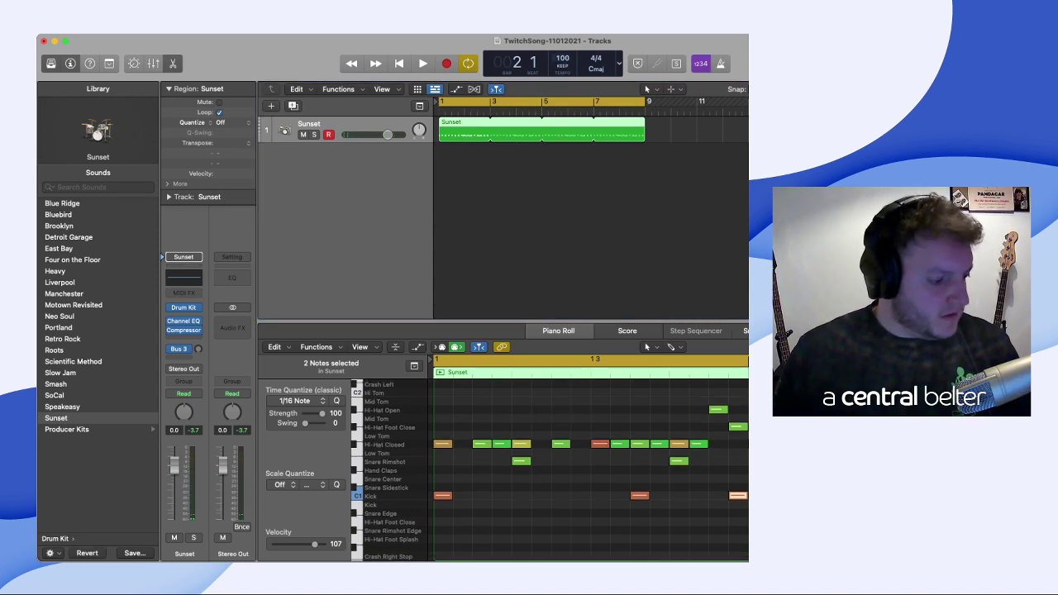
{"action": "key", "text": "space"}
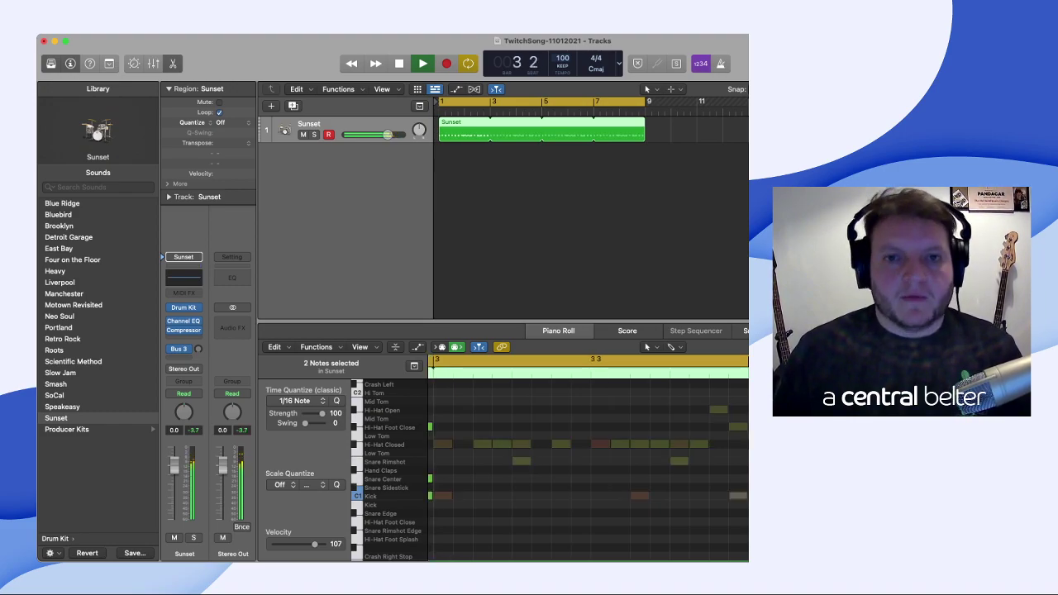
{"action": "key", "text": "space"}
- Set the project tempo to 110 BPM and play back the beat
{"action": "double_click", "coordinate": [562, 58]}
{"action": "type", "text": "110"}
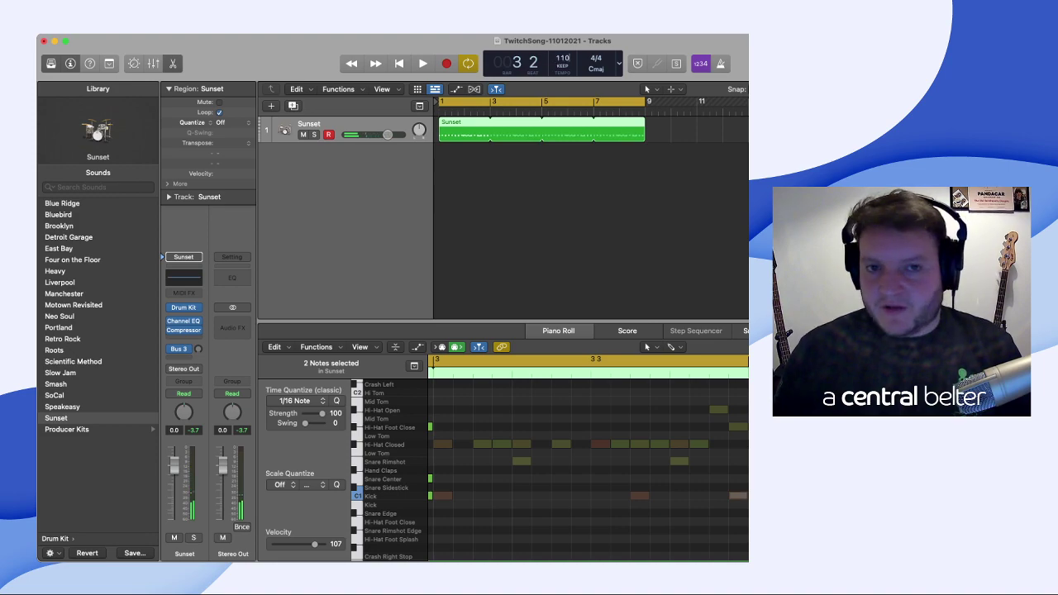
{"action": "key", "text": "Return"}
{"action": "key", "text": "space"}
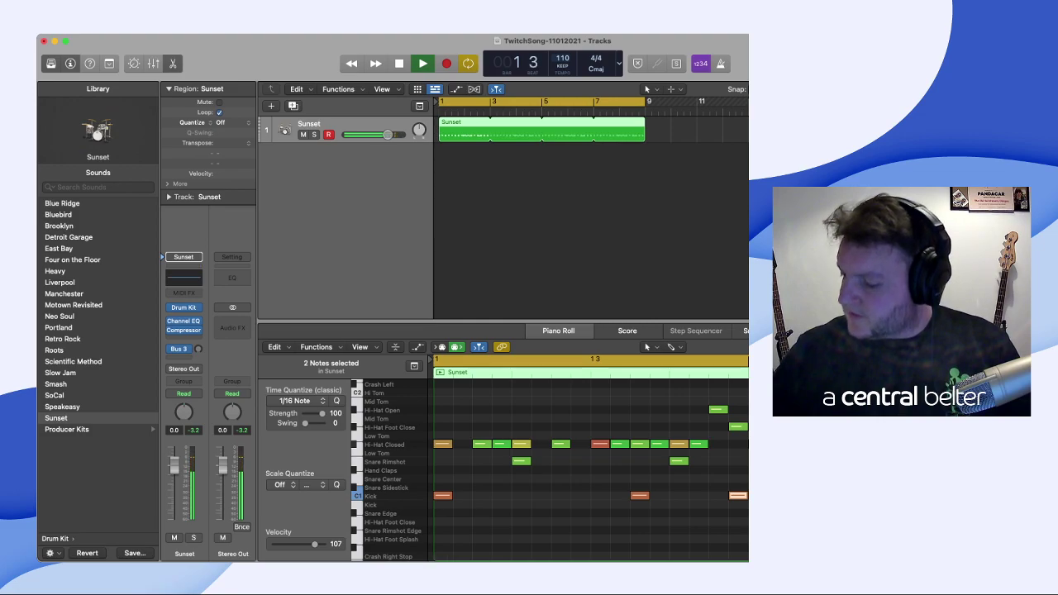
{"action": "key", "text": "space"}
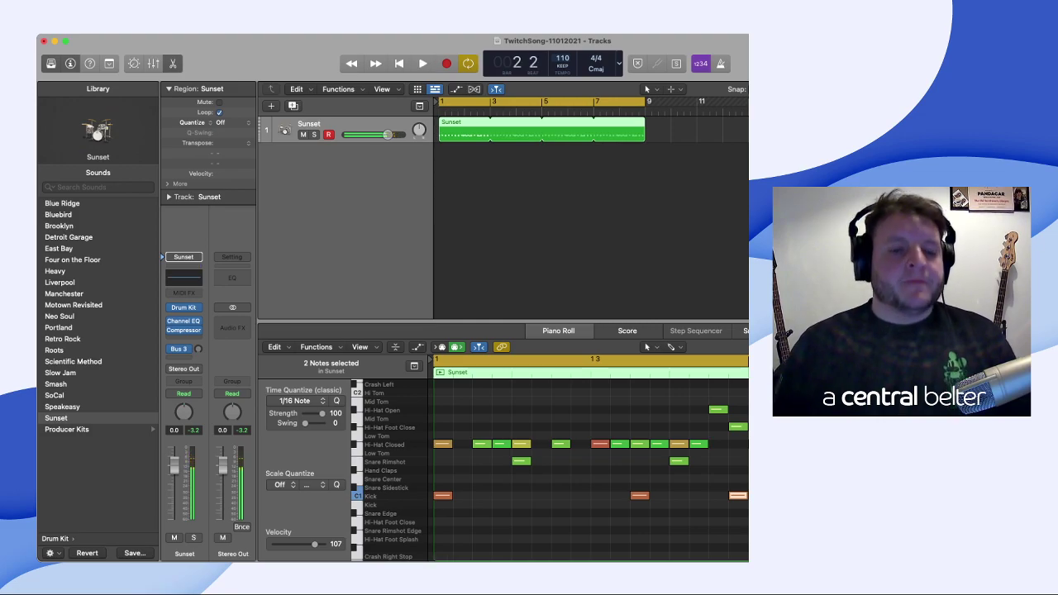
- Add a software instrument track with the Classic Electric Piano below the Sunset track and try it over the beat from bar 1
{"action": "key", "text": "Tab"}
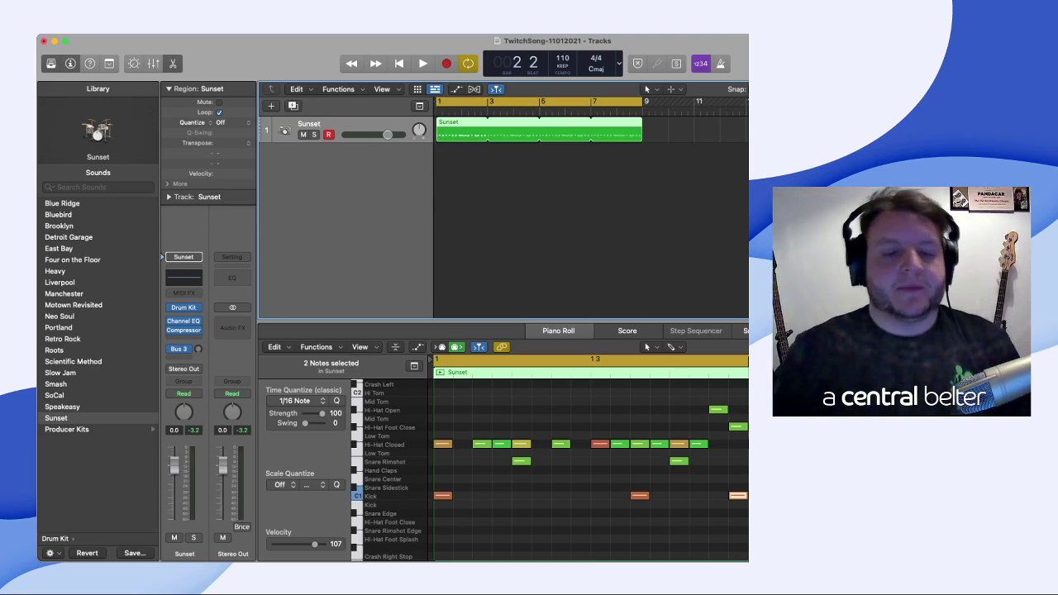
{"action": "key", "text": "Return"}
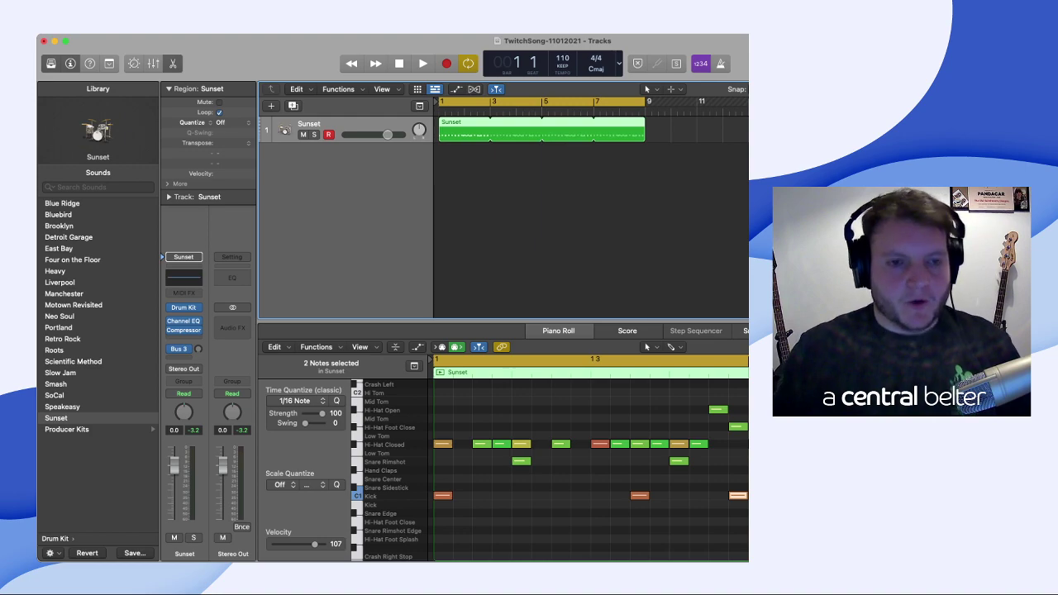
{"action": "key", "text": "alt+super+s"}
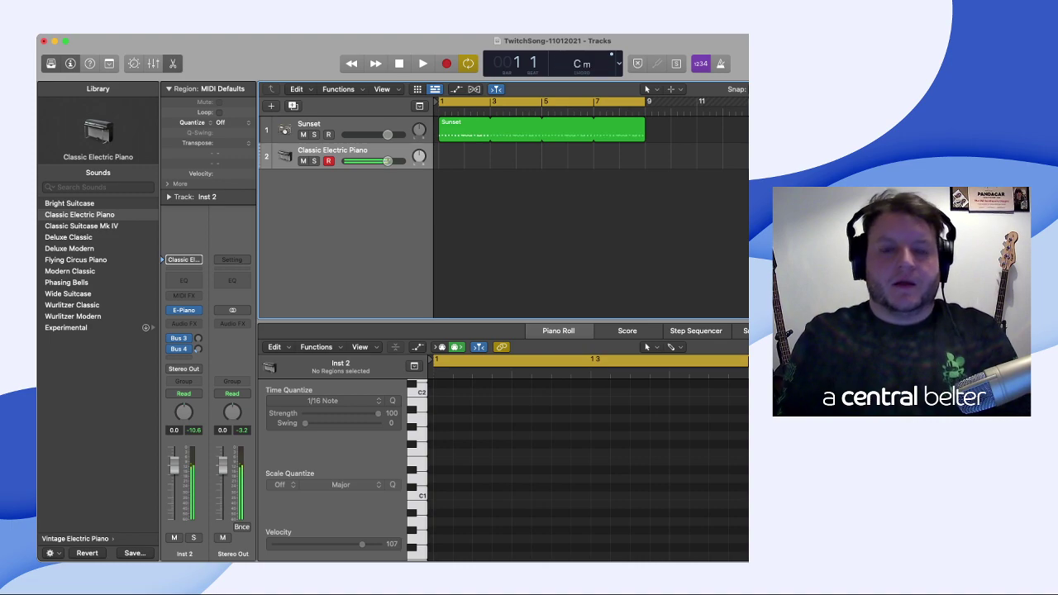
{"action": "key", "text": "space"}
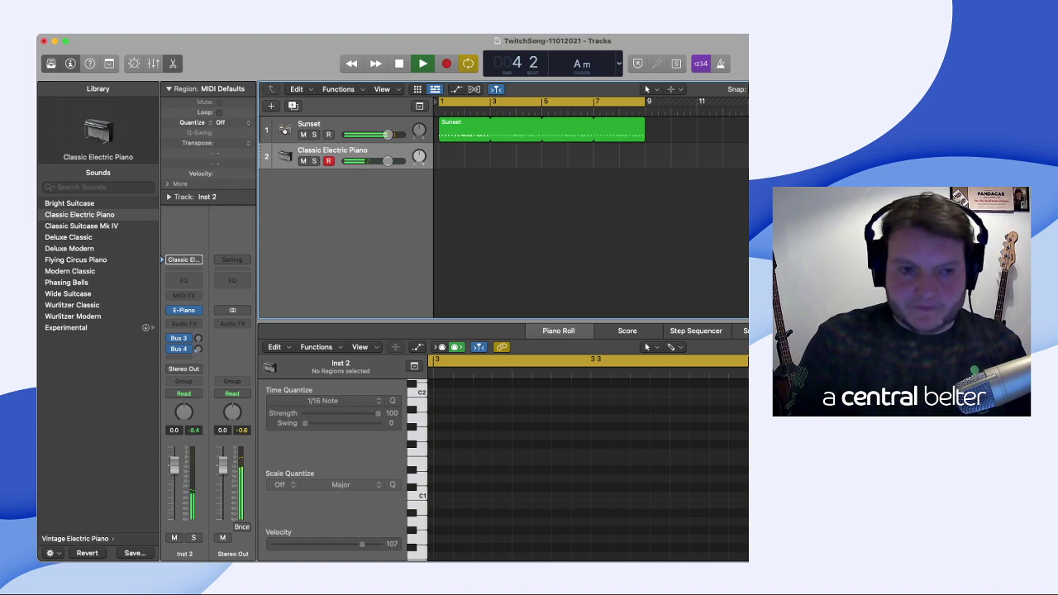
{"action": "key", "text": "space"}
- Browse the Synthesizer and Keyboards sound categories and load the 80s Wave Bells patch on the second track
{"action": "scroll", "coordinate": [98, 364], "scroll_direction": "left", "scroll_amount": 3}
{"action": "scroll", "coordinate": [97, 364], "scroll_direction": "left", "scroll_amount": 3}
{"action": "left_click", "coordinate": [91, 339]}
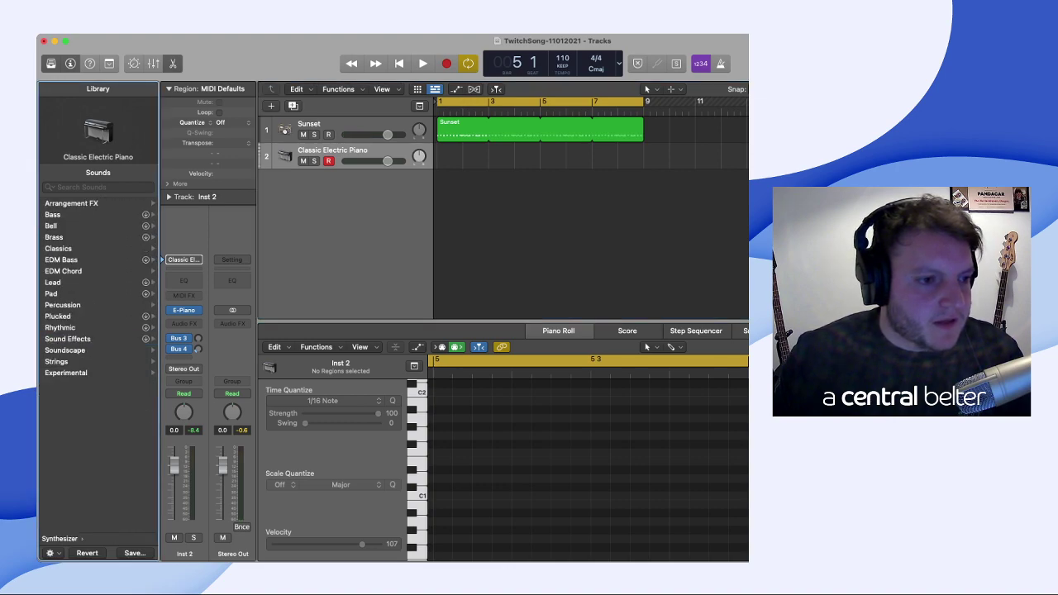
{"action": "scroll", "coordinate": [97, 364], "scroll_direction": "left", "scroll_amount": 3}
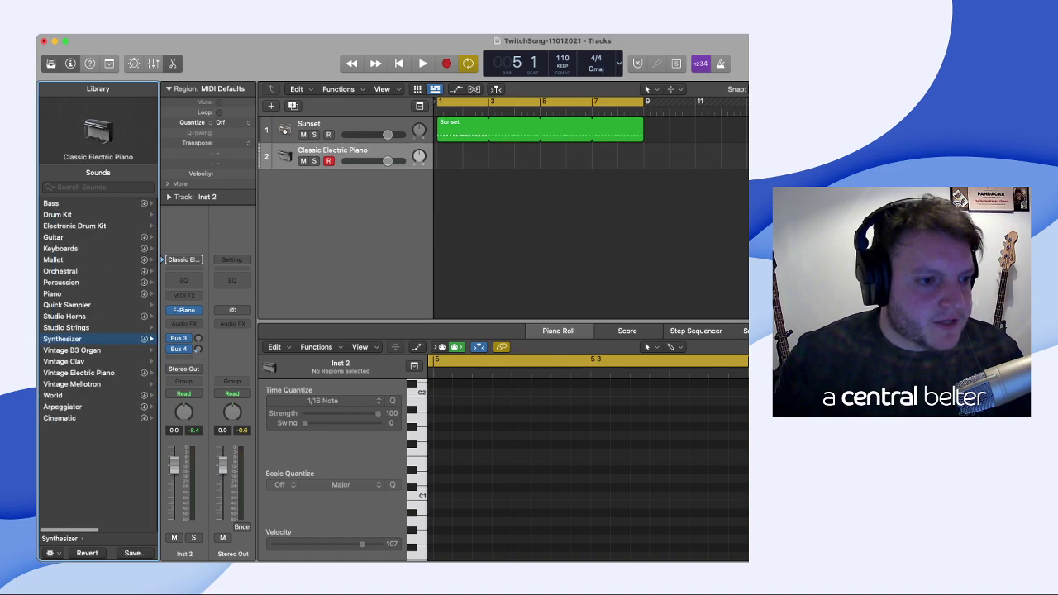
{"action": "left_click", "coordinate": [62, 248]}
{"action": "scroll", "coordinate": [97, 363], "scroll_direction": "down", "scroll_amount": 10}
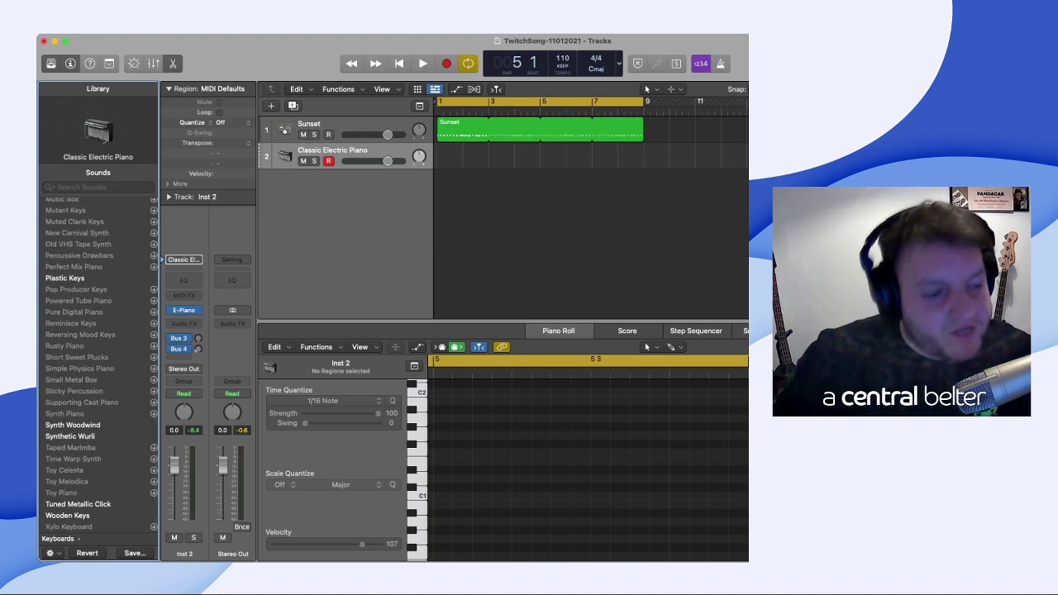
{"action": "scroll", "coordinate": [97, 364], "scroll_direction": "up", "scroll_amount": 10}
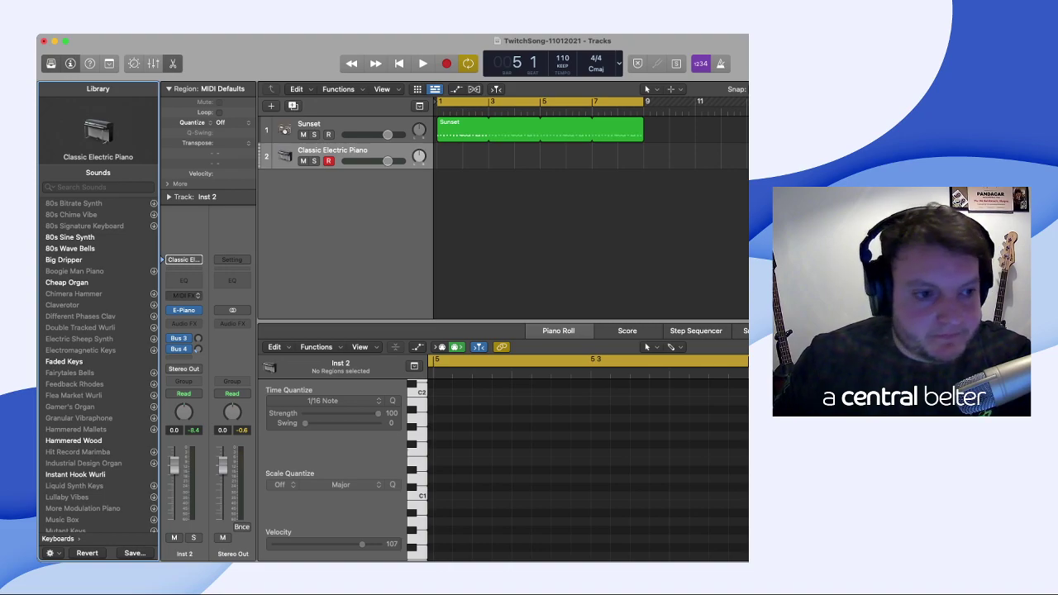
{"action": "key", "text": "Left"}
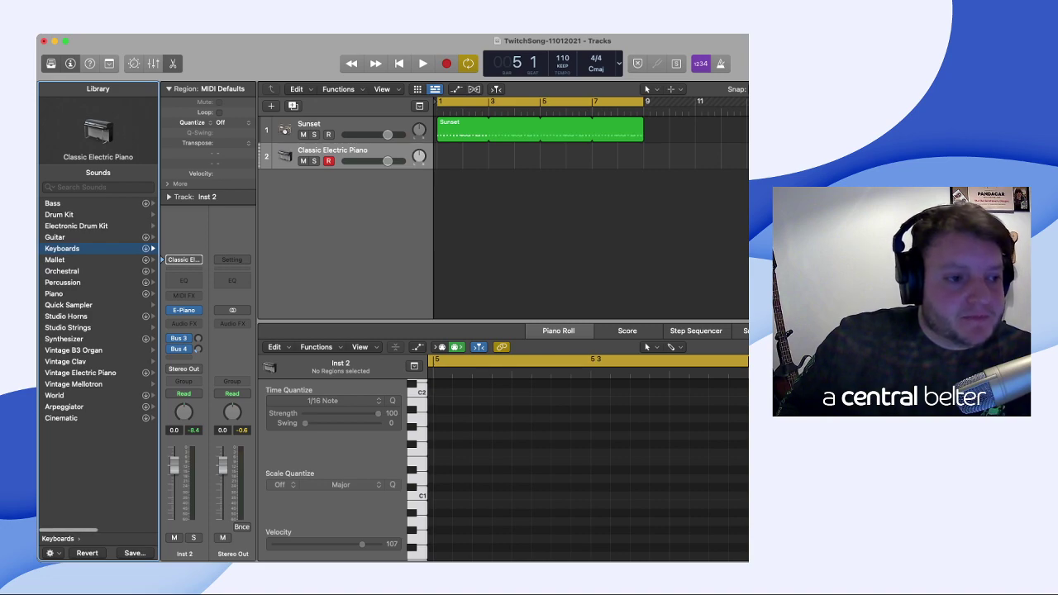
{"action": "key", "text": "Right"}
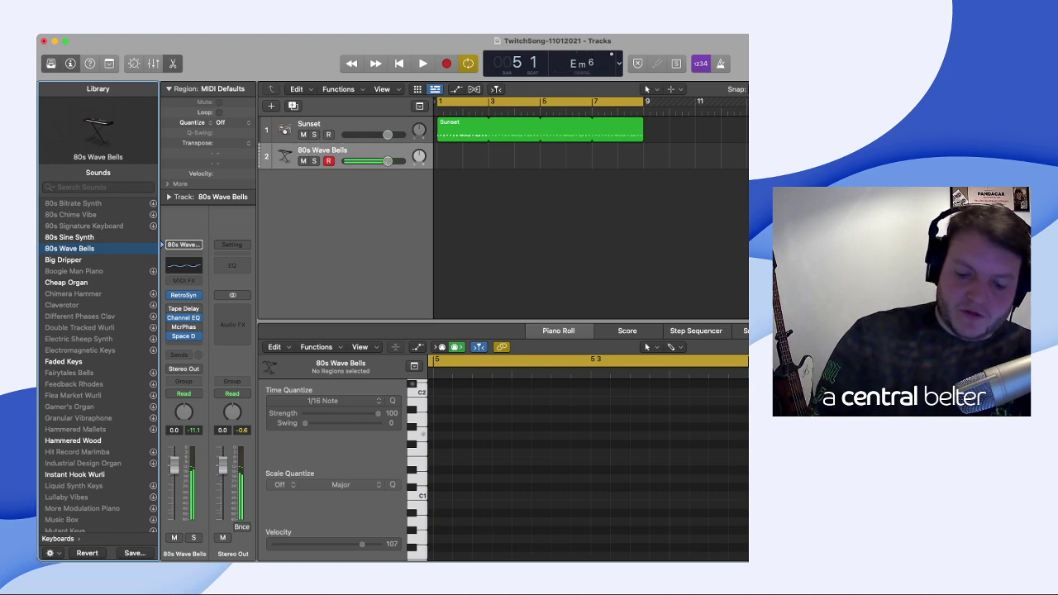
- Play the looped beat twice to audition the 80s Wave Bells patch over the drums
{"action": "key", "text": "space"}
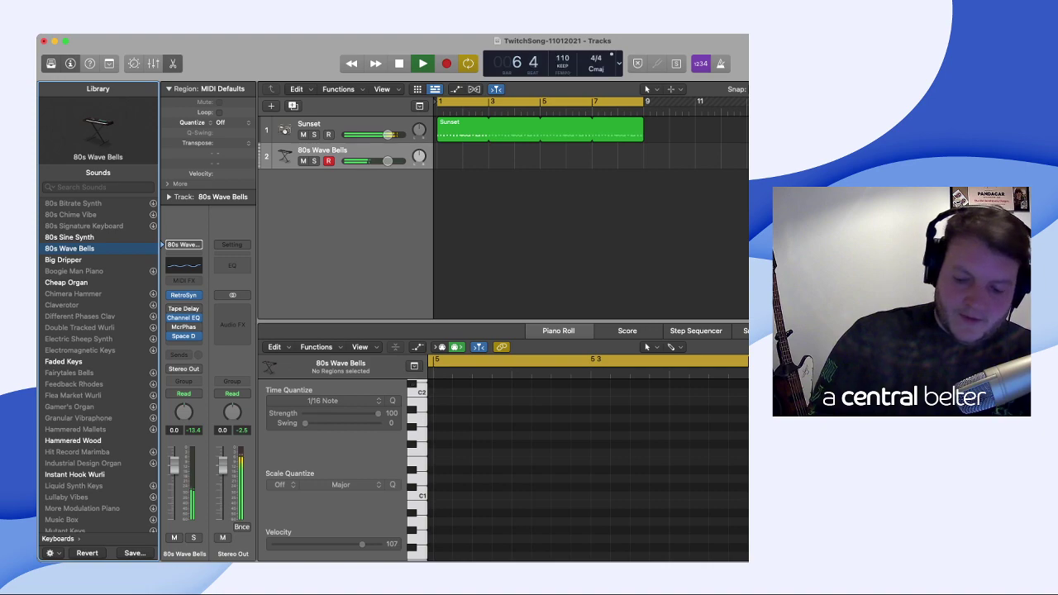
{"action": "key", "text": "space"}
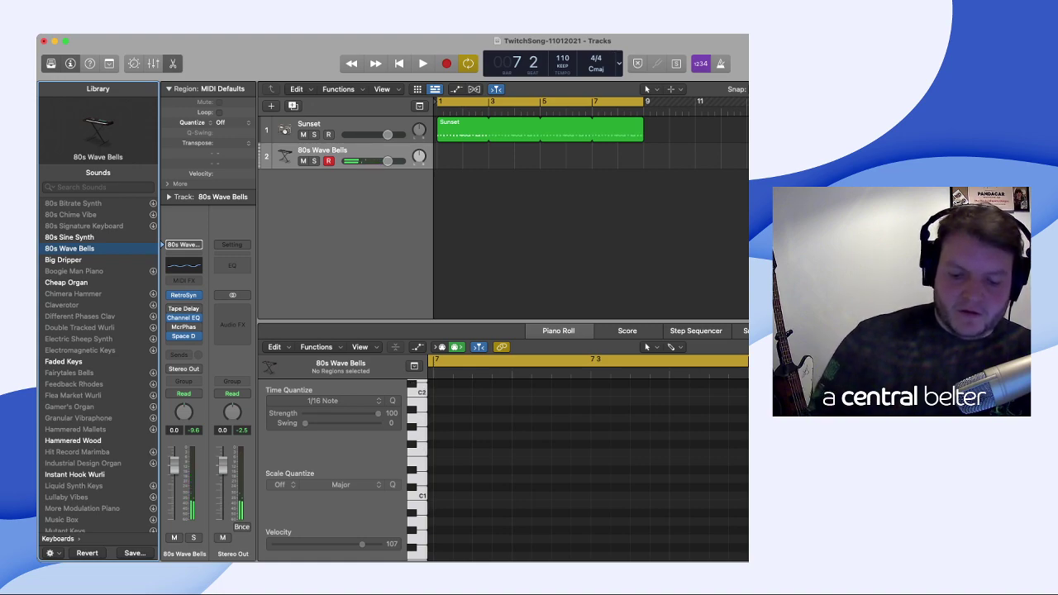
{"action": "key", "text": "space"}
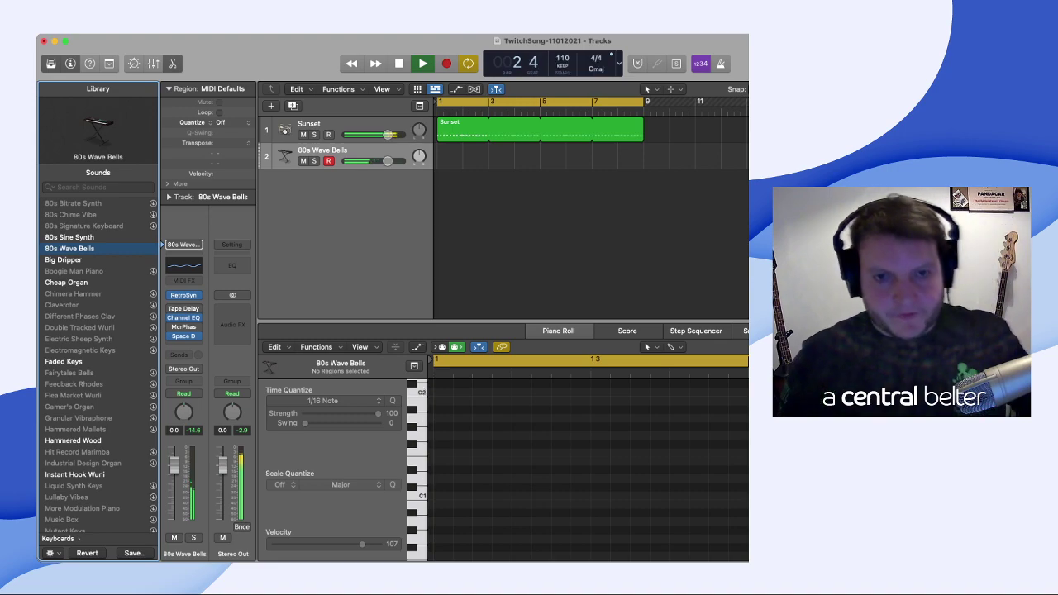
{"action": "key", "text": "space"}
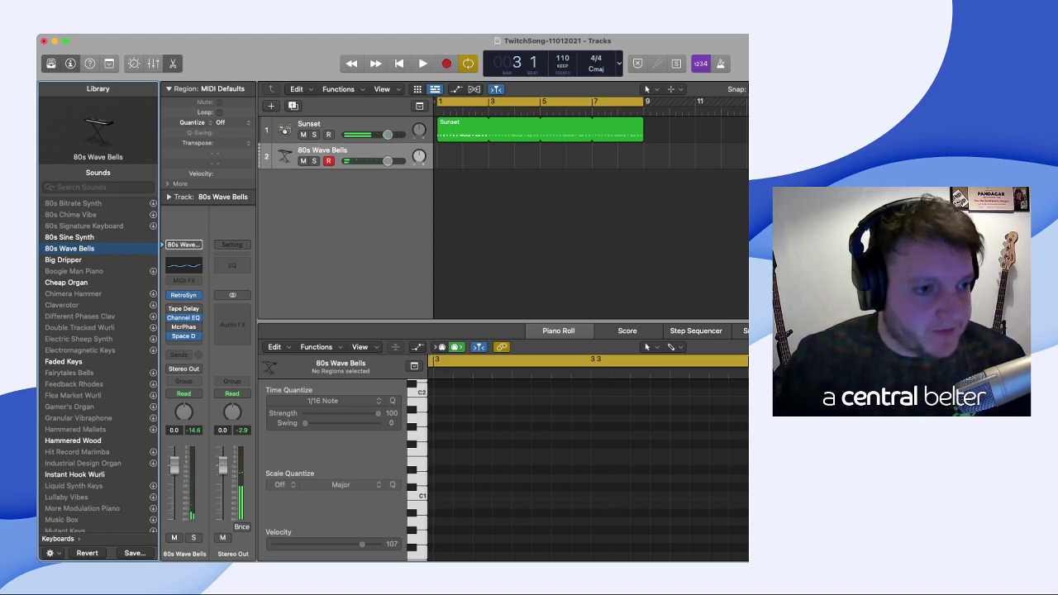
- Try the 80s Sine Synth patch on the second track and audition it over the beat
{"action": "scroll", "coordinate": [99, 364], "scroll_direction": "down", "scroll_amount": 2}
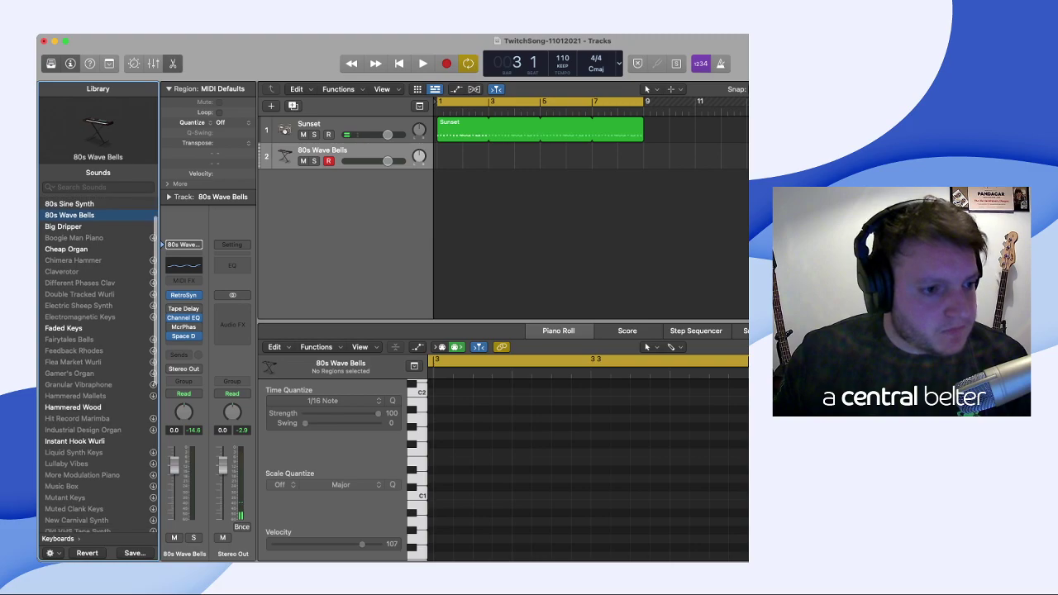
{"action": "scroll", "coordinate": [99, 364], "scroll_direction": "down", "scroll_amount": 3}
{"action": "scroll", "coordinate": [99, 364], "scroll_direction": "up", "scroll_amount": 5}
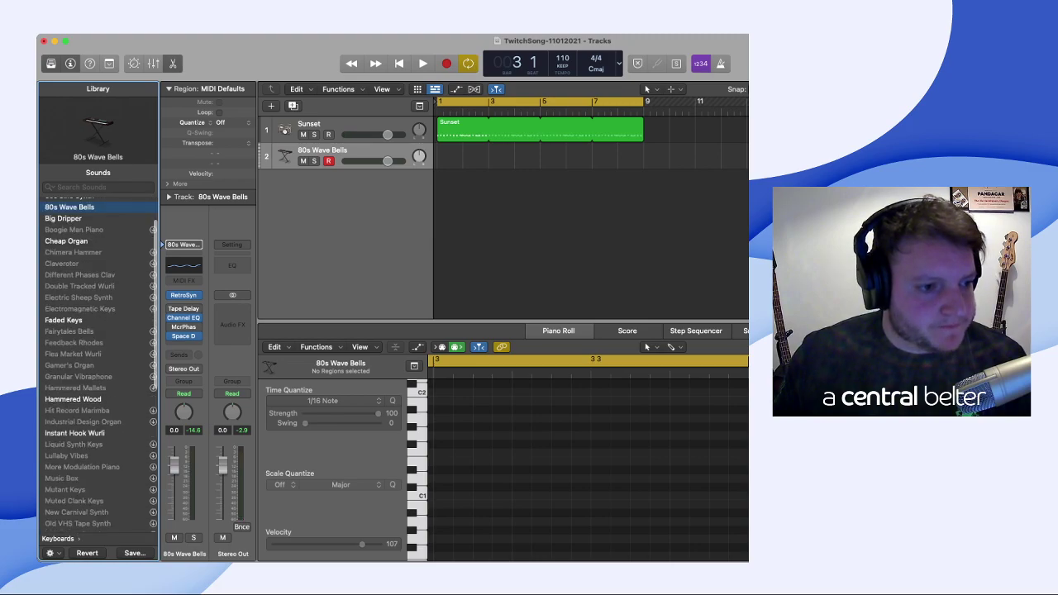
{"action": "left_click", "coordinate": [69, 237]}
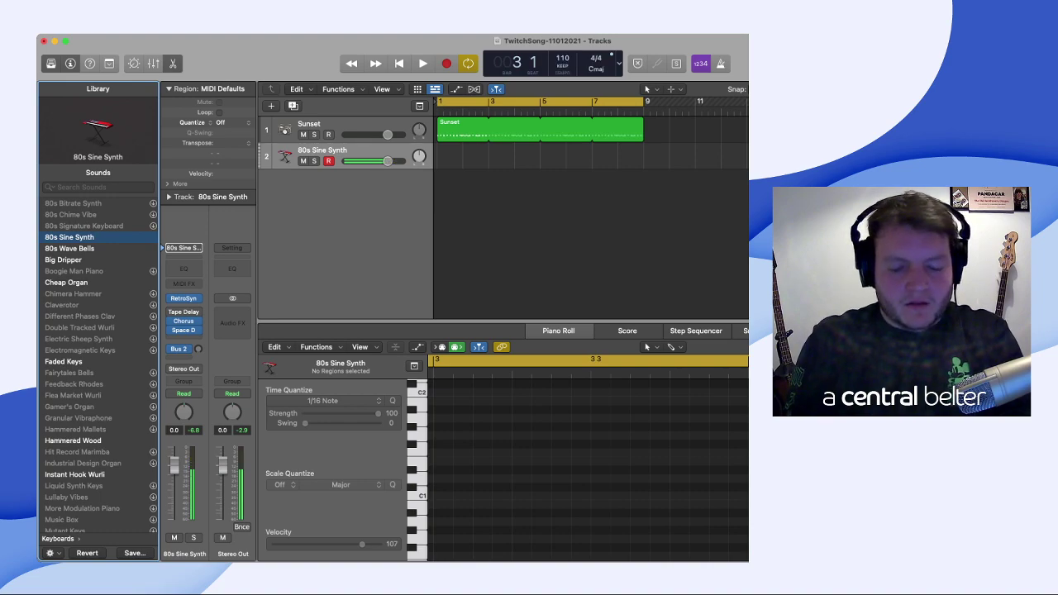
{"action": "key", "text": "space"}
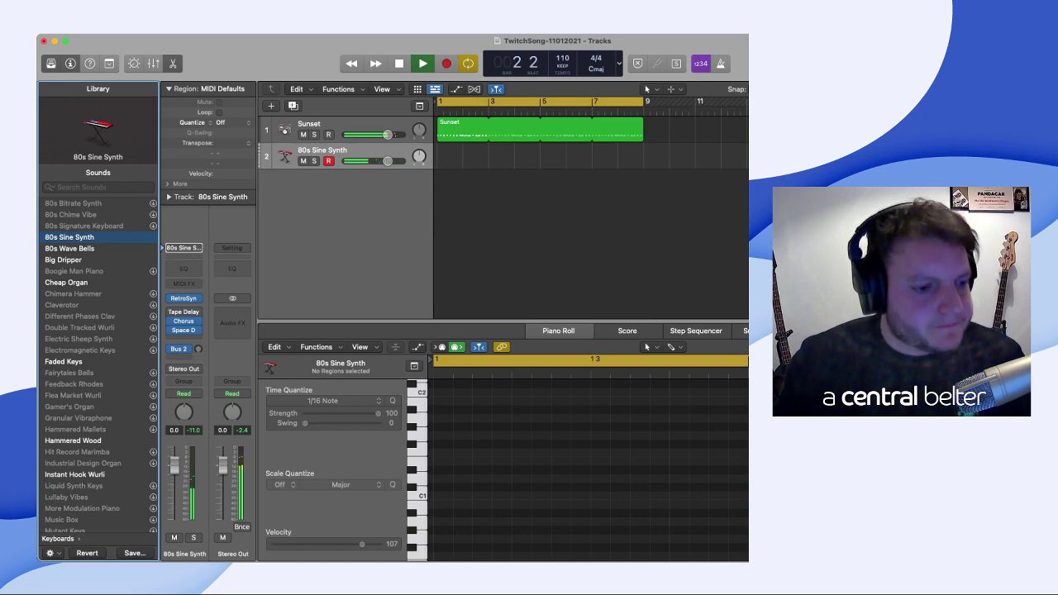
{"action": "key", "text": "space"}
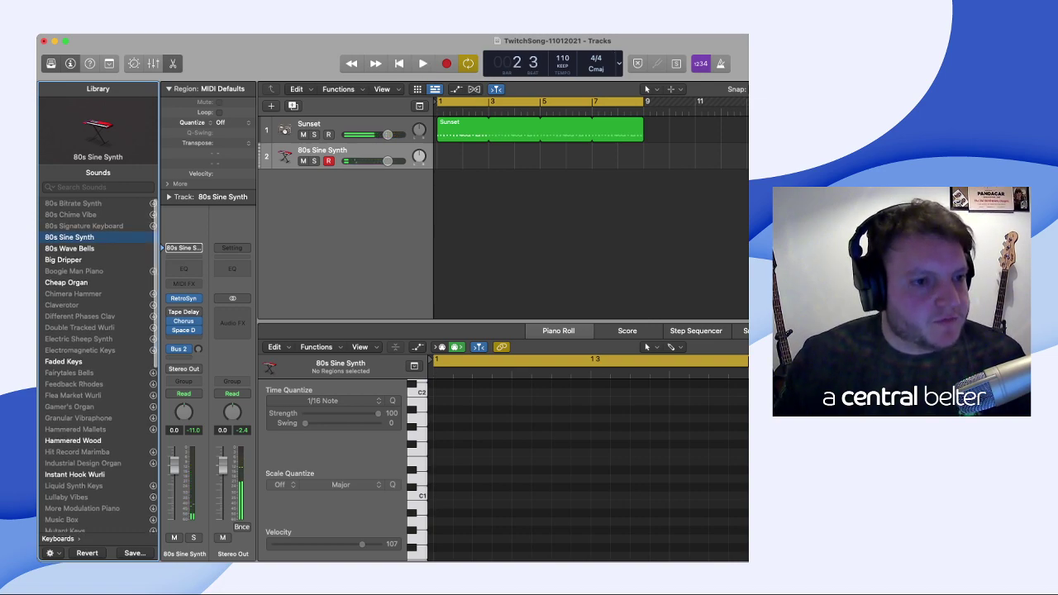
- Browse to the Bell sounds in the Synthesizer category and load the Air Bells patch on the second track
{"action": "scroll", "coordinate": [98, 366], "scroll_direction": "left", "scroll_amount": 3}
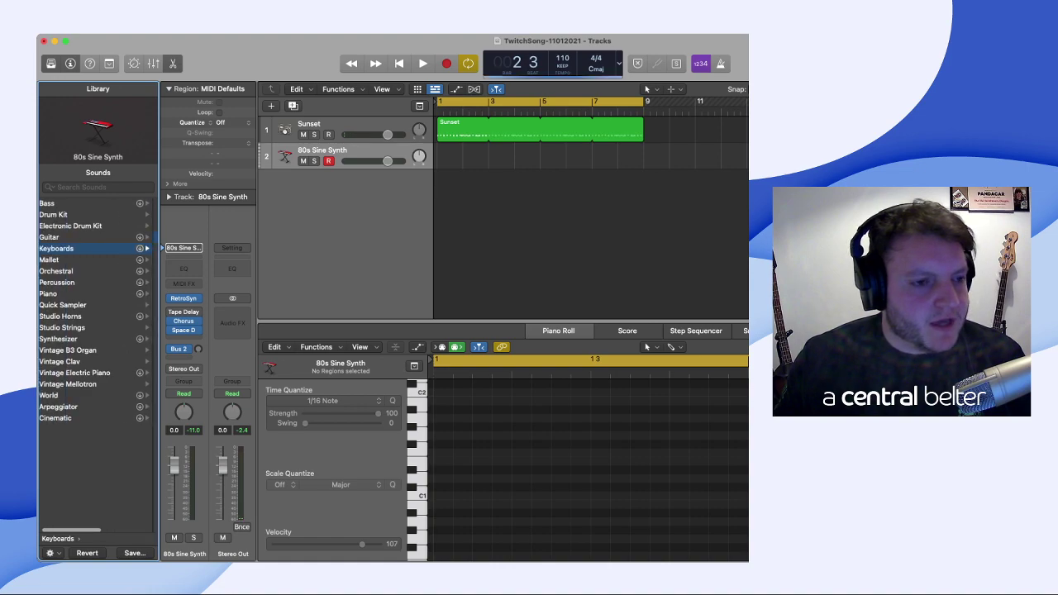
{"action": "scroll", "coordinate": [99, 366], "scroll_direction": "right", "scroll_amount": 3}
{"action": "scroll", "coordinate": [98, 366], "scroll_direction": "left", "scroll_amount": 3}
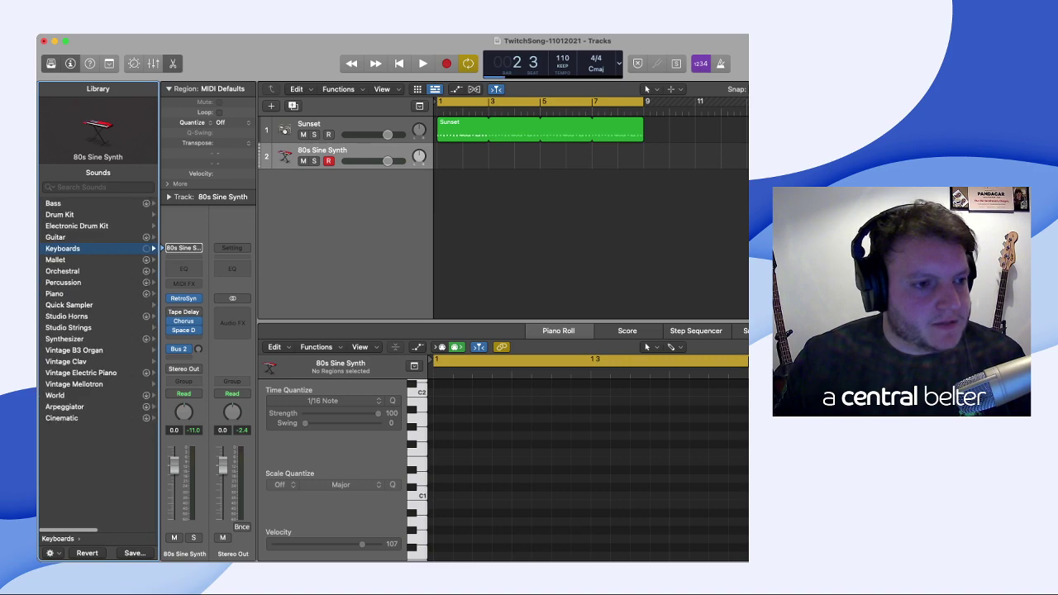
{"action": "left_click", "coordinate": [91, 339]}
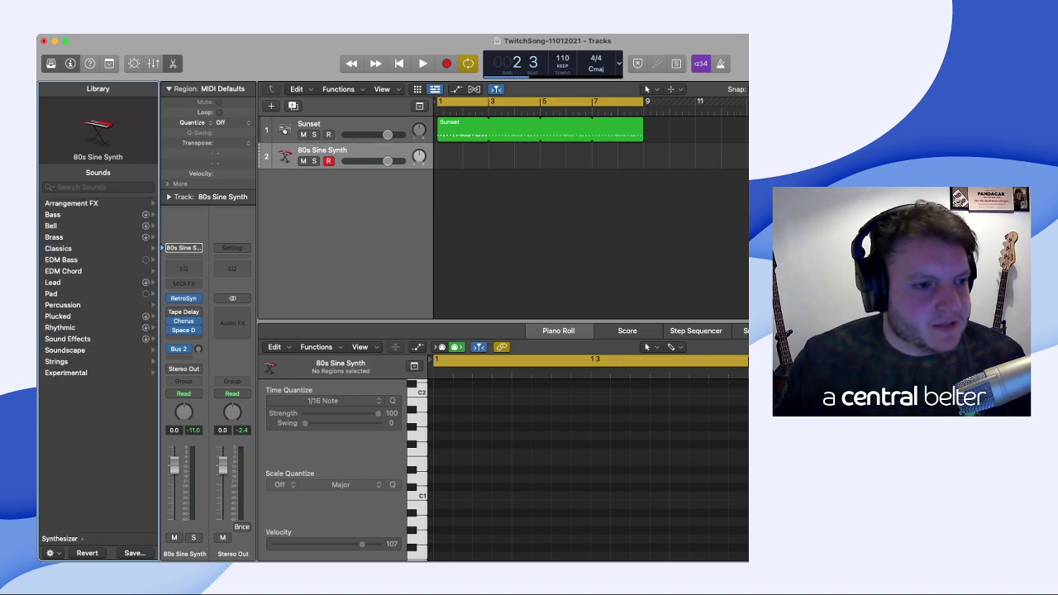
{"action": "scroll", "coordinate": [99, 367], "scroll_direction": "left", "scroll_amount": 3}
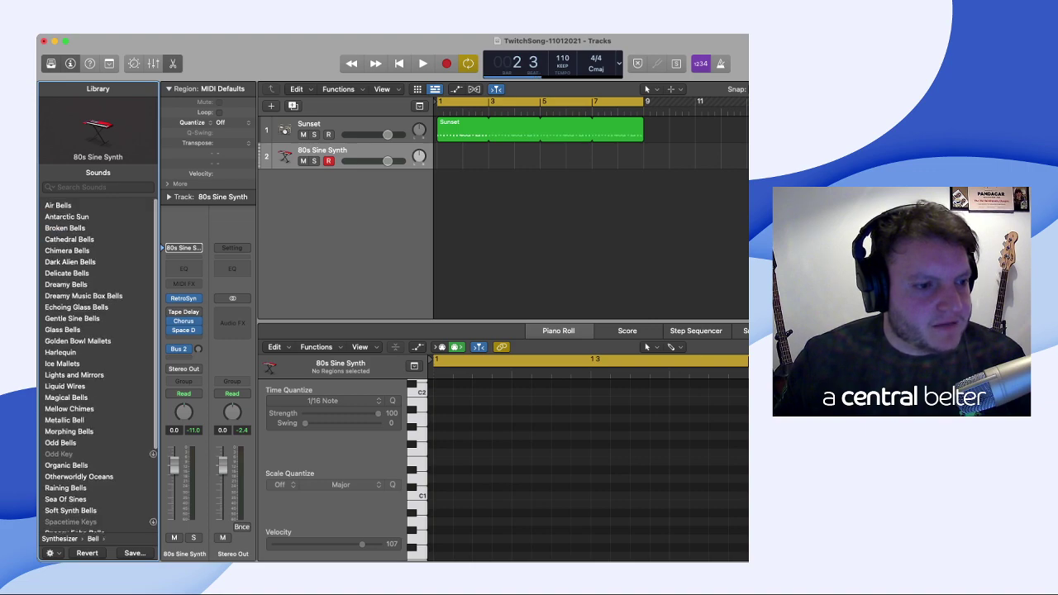
{"action": "scroll", "coordinate": [98, 366], "scroll_direction": "right", "scroll_amount": 3}
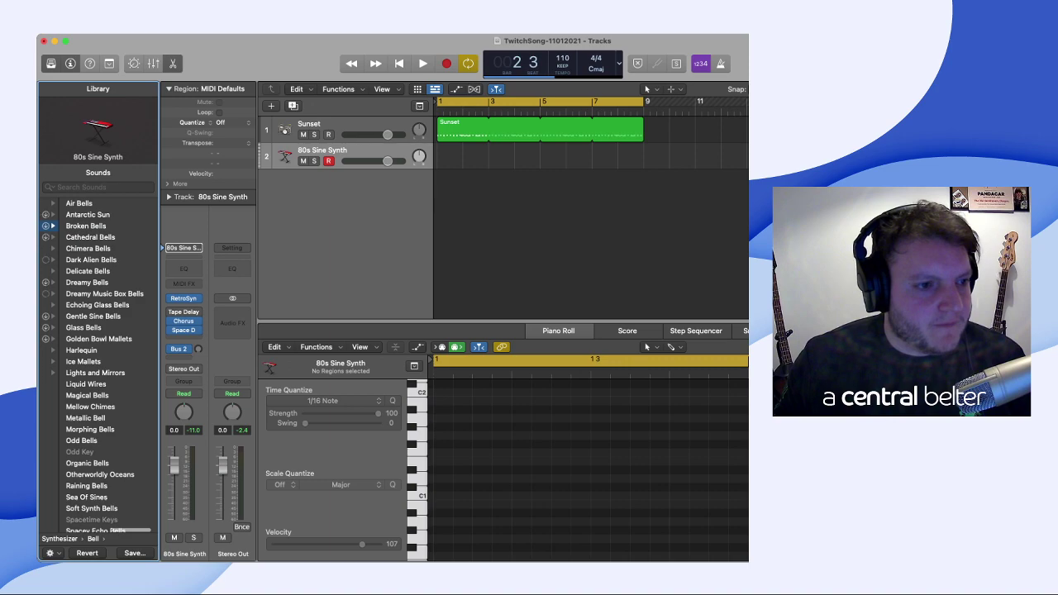
{"action": "left_click", "coordinate": [78, 203]}
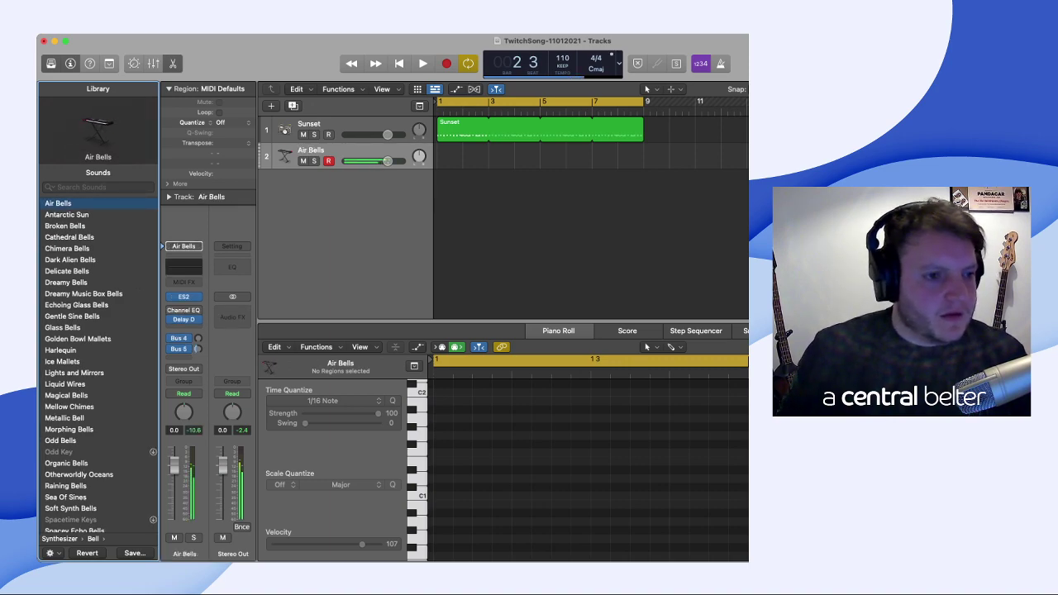
- Step through the Bell patches after Air Bells and load Delicate Bells on the second track
{"action": "key", "text": "Down"}
{"action": "key", "text": "Down"}
{"action": "key", "text": "Down"}
{"action": "key", "text": "Down"}
{"action": "key", "text": "Down"}
{"action": "key", "text": "Down"}
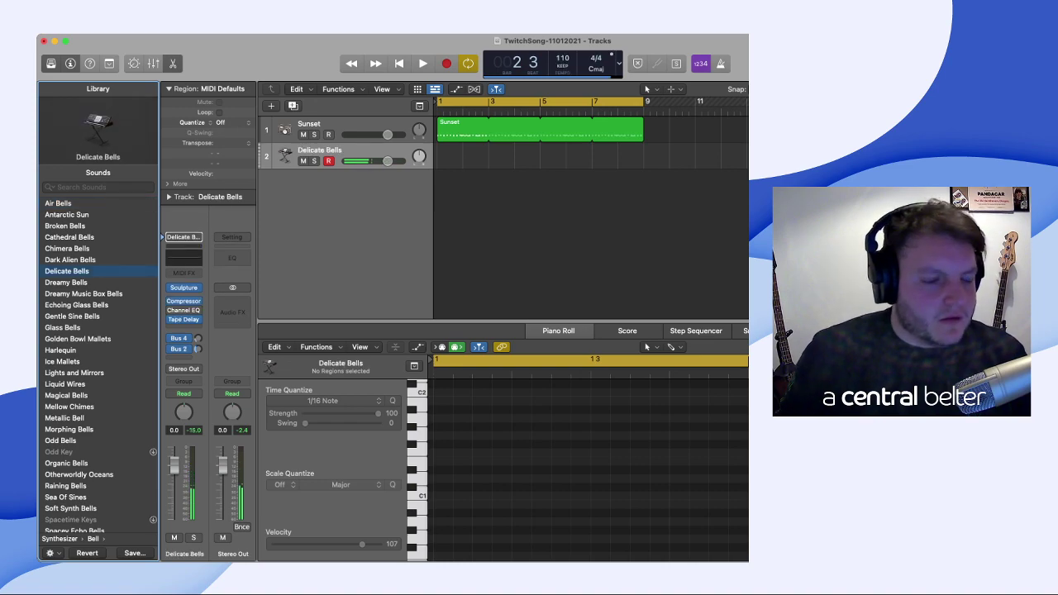
{"action": "scroll", "coordinate": [98, 363], "scroll_direction": "left", "scroll_amount": 2}
{"action": "scroll", "coordinate": [98, 364], "scroll_direction": "down", "scroll_amount": 2}
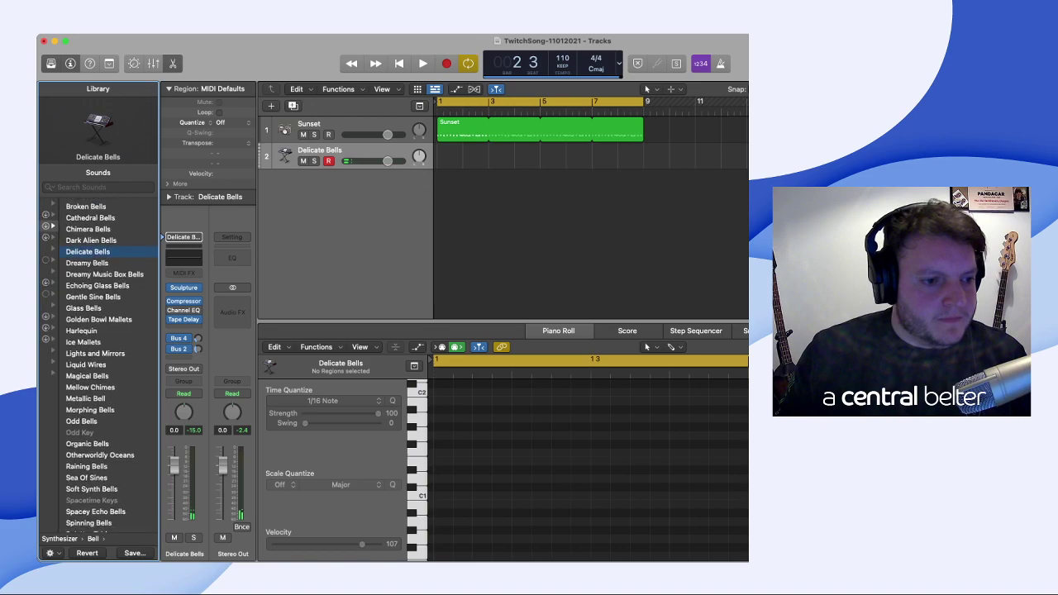
{"action": "scroll", "coordinate": [97, 364], "scroll_direction": "left", "scroll_amount": 2}
{"action": "key", "text": "super+Tab"}
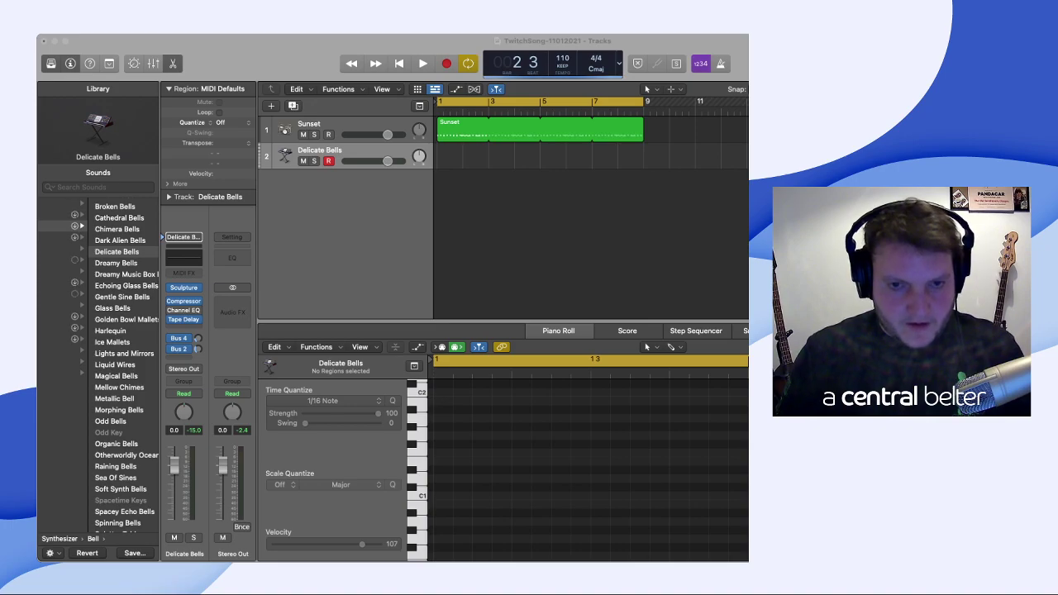
{"action": "key", "text": "super+Tab"}
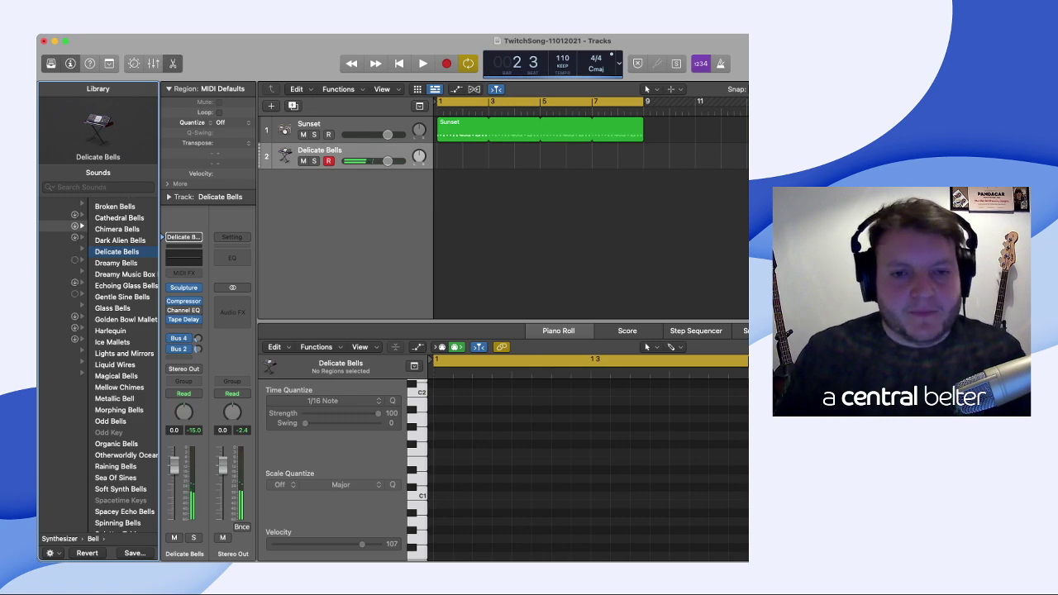
- Try the Dreamy Music Box Bells patch on the second track and audition it over the looped beat
{"action": "key", "text": "Left"}
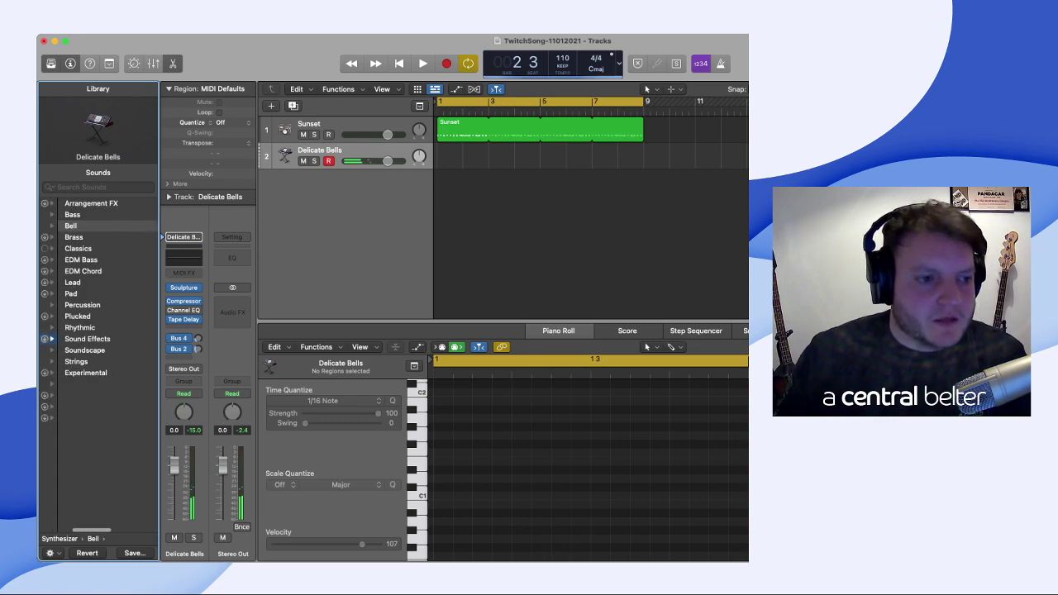
{"action": "key", "text": "Right"}
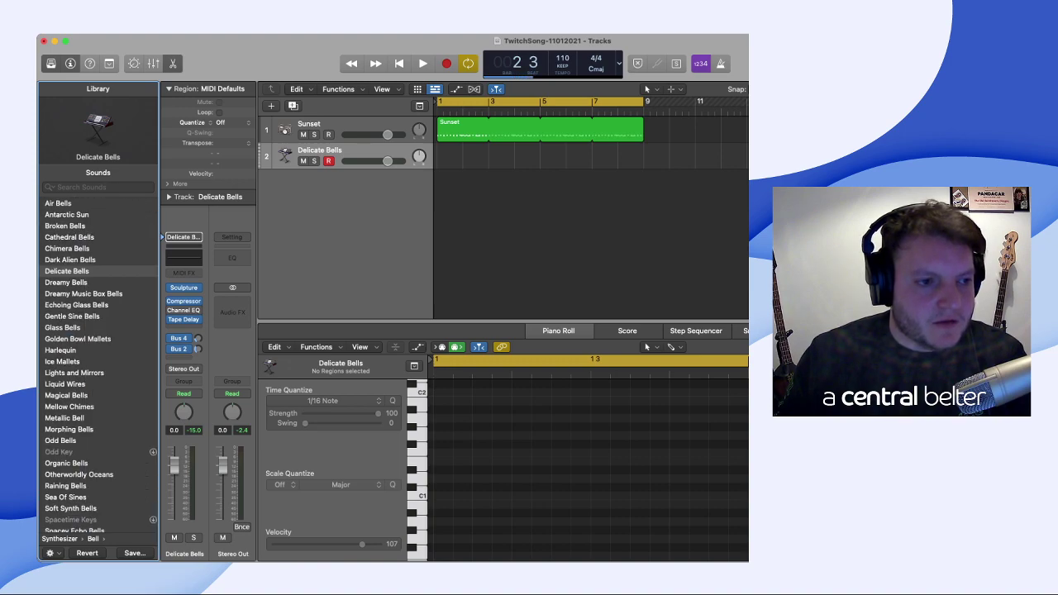
{"action": "scroll", "coordinate": [97, 366], "scroll_direction": "down", "scroll_amount": 1}
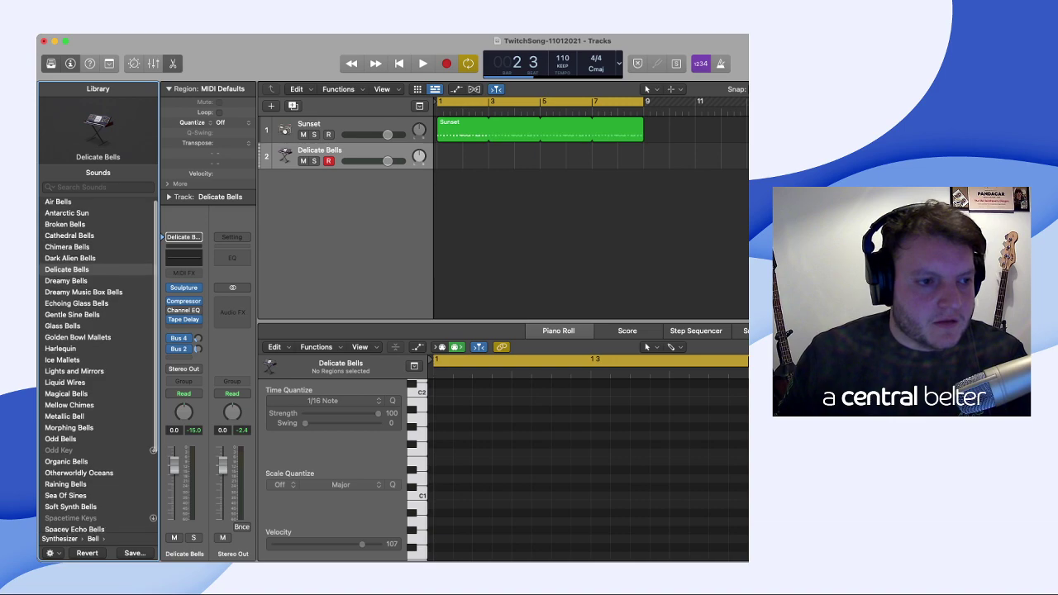
{"action": "scroll", "coordinate": [98, 364], "scroll_direction": "down", "scroll_amount": 3}
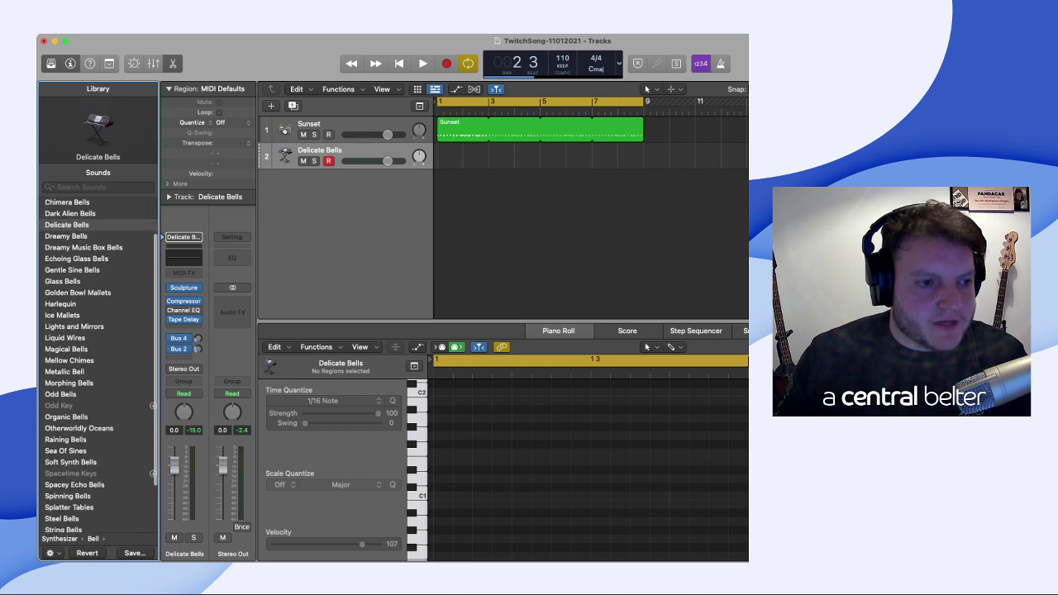
{"action": "left_click", "coordinate": [84, 248]}
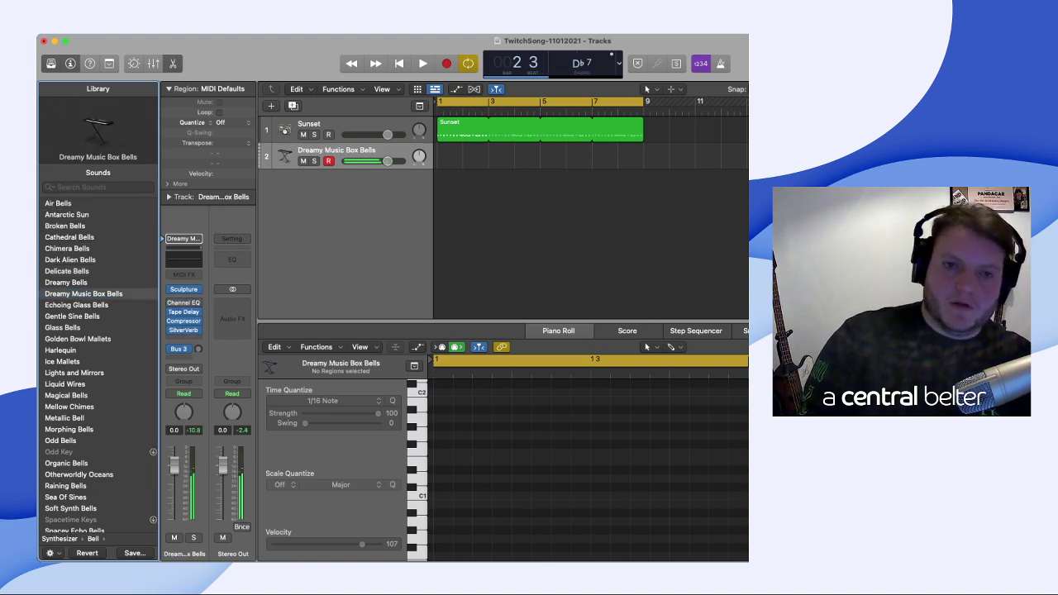
{"action": "key", "text": "space"}
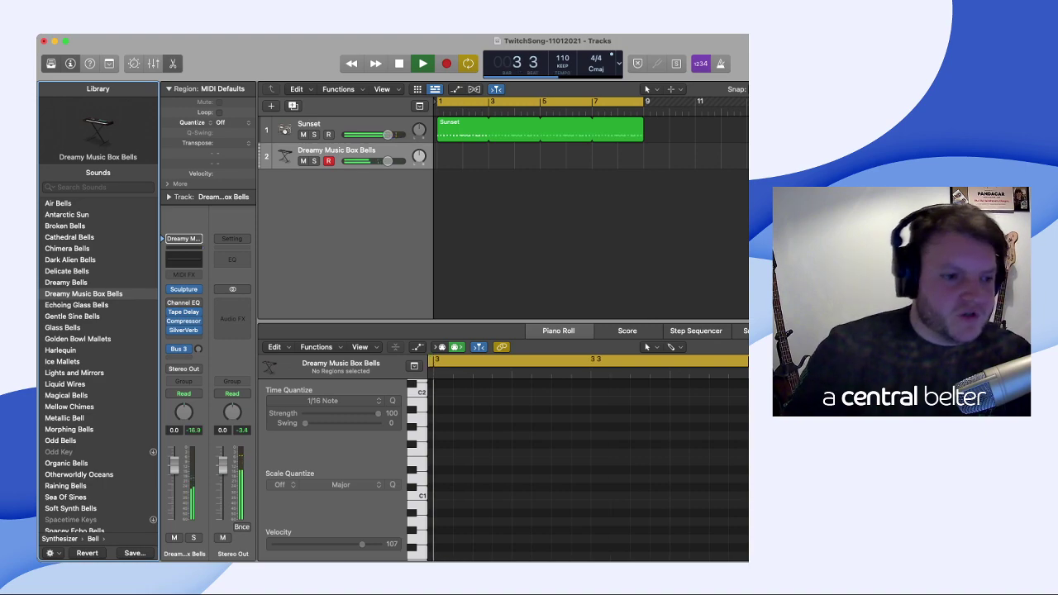
{"action": "scroll", "coordinate": [98, 364], "scroll_direction": "left", "scroll_amount": 3}
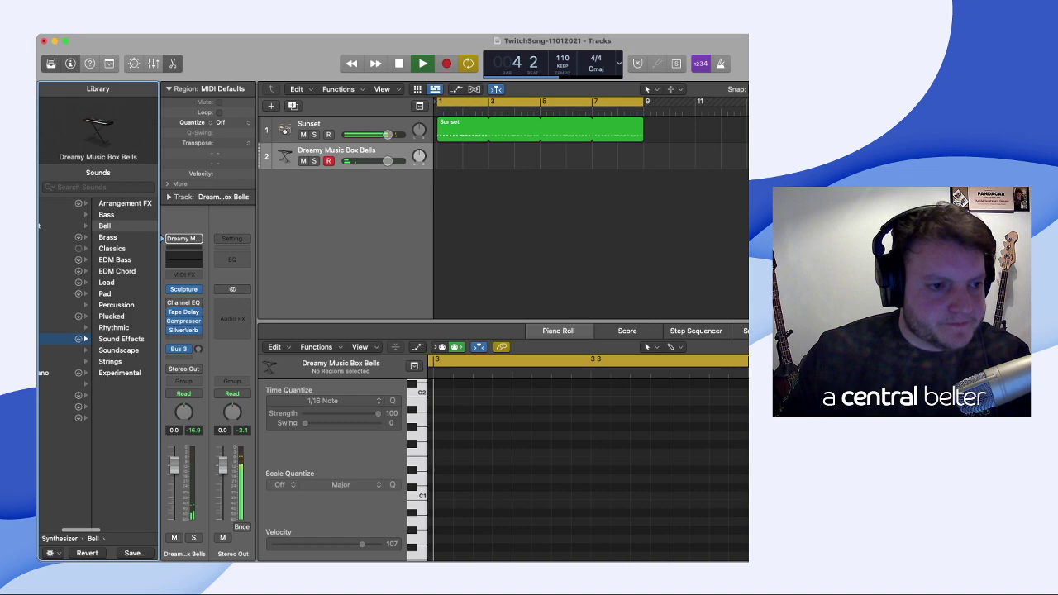
{"action": "key", "text": "space"}
- Browse the Keyboards sounds and try Plastic Keys, Pop Producer Keys and Reminisce Keys on the second track
{"action": "key", "text": "Left"}
{"action": "scroll", "coordinate": [98, 364], "scroll_direction": "left", "scroll_amount": 2}
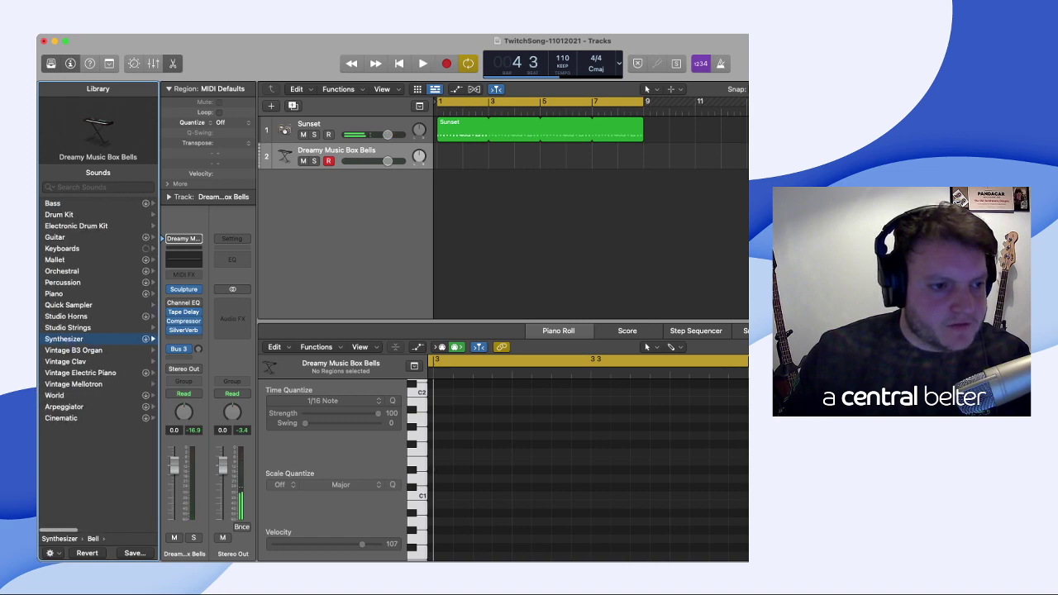
{"action": "left_click", "coordinate": [83, 248]}
{"action": "scroll", "coordinate": [98, 363], "scroll_direction": "down", "scroll_amount": 3}
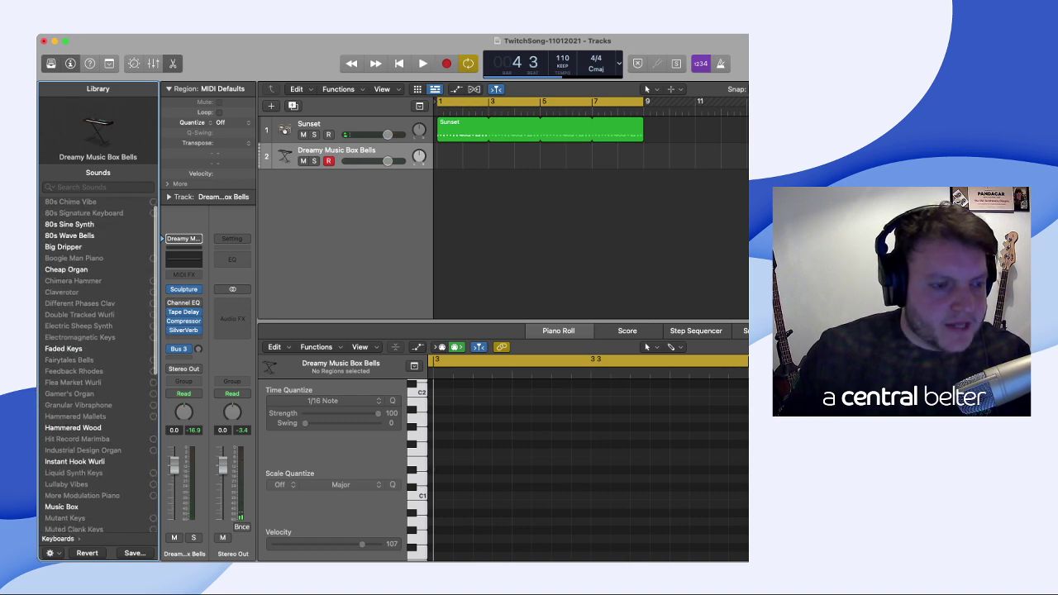
{"action": "scroll", "coordinate": [98, 364], "scroll_direction": "up", "scroll_amount": 3}
{"action": "scroll", "coordinate": [98, 364], "scroll_direction": "down", "scroll_amount": 5}
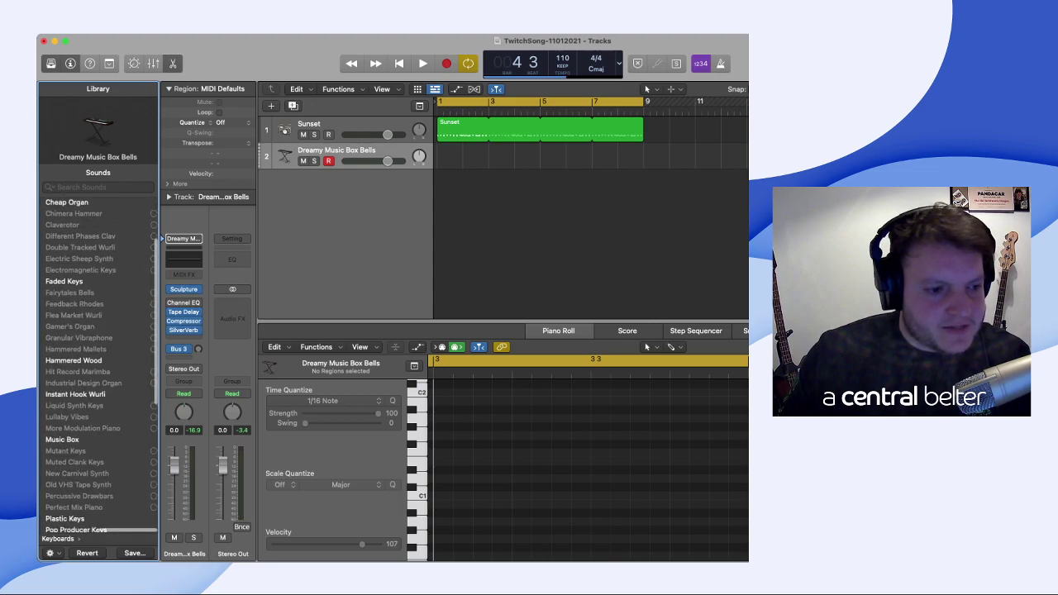
{"action": "scroll", "coordinate": [97, 364], "scroll_direction": "up", "scroll_amount": 3}
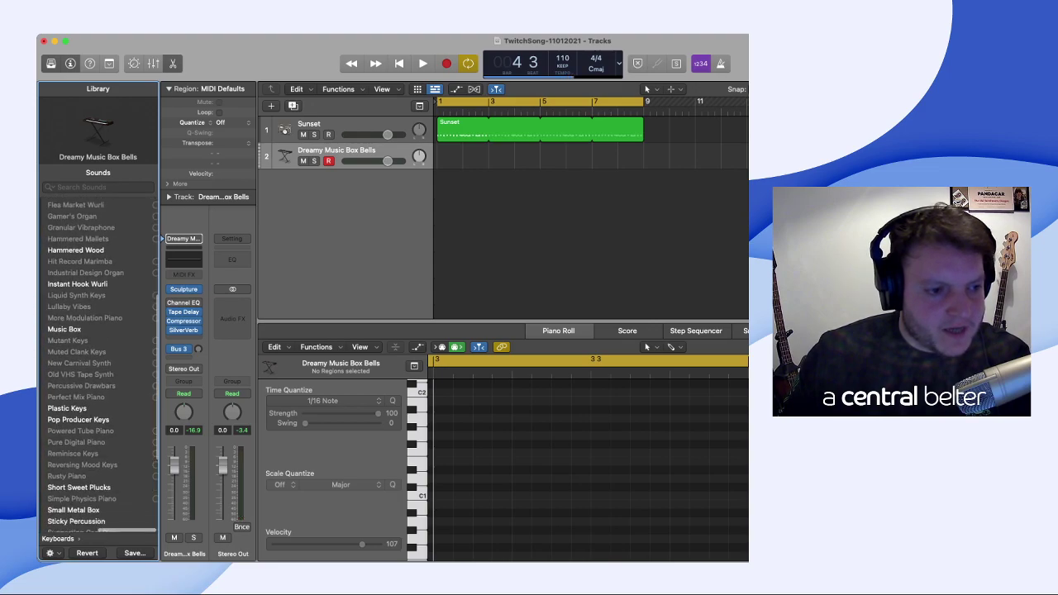
{"action": "scroll", "coordinate": [97, 364], "scroll_direction": "down", "scroll_amount": 7}
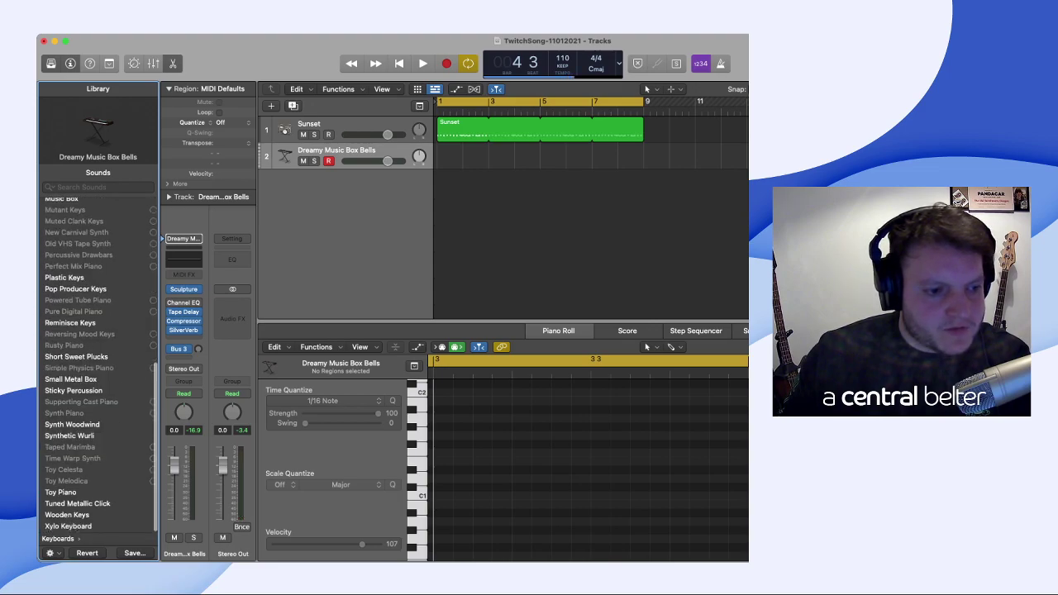
{"action": "scroll", "coordinate": [98, 364], "scroll_direction": "up", "scroll_amount": 1}
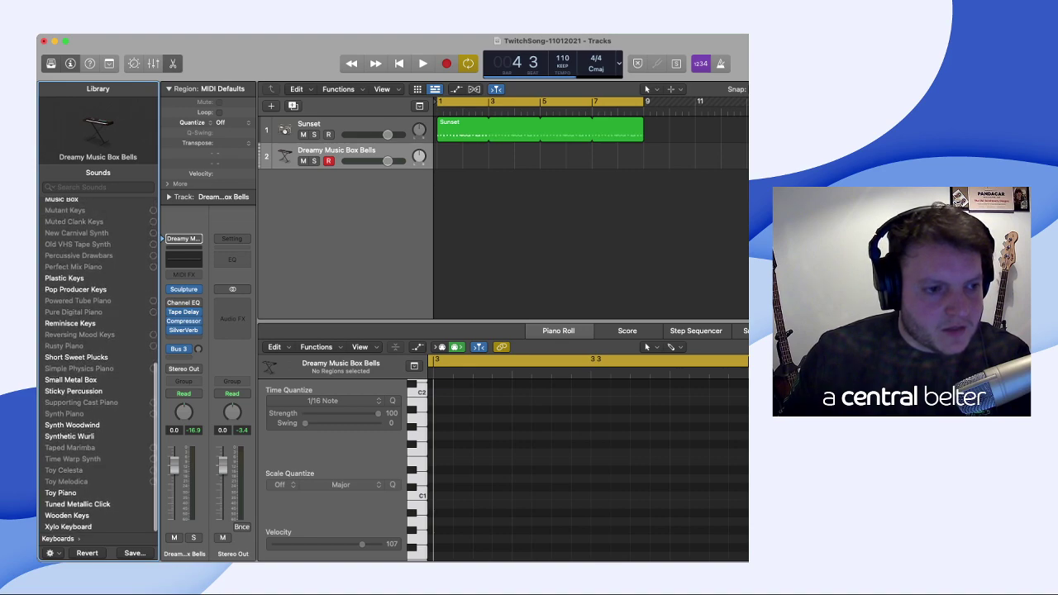
{"action": "left_click", "coordinate": [98, 277]}
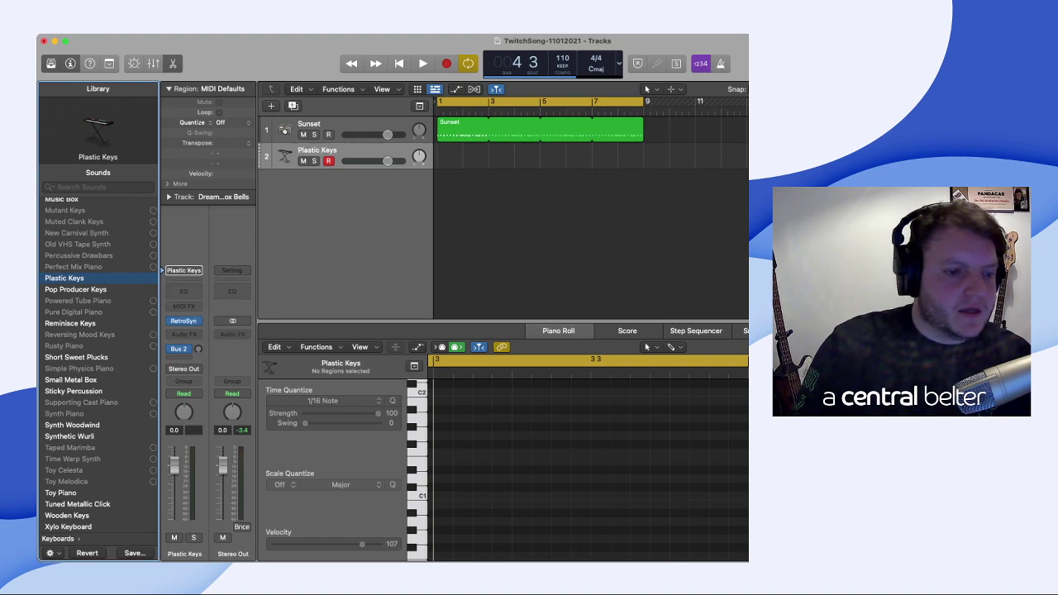
{"action": "left_click", "coordinate": [97, 289]}
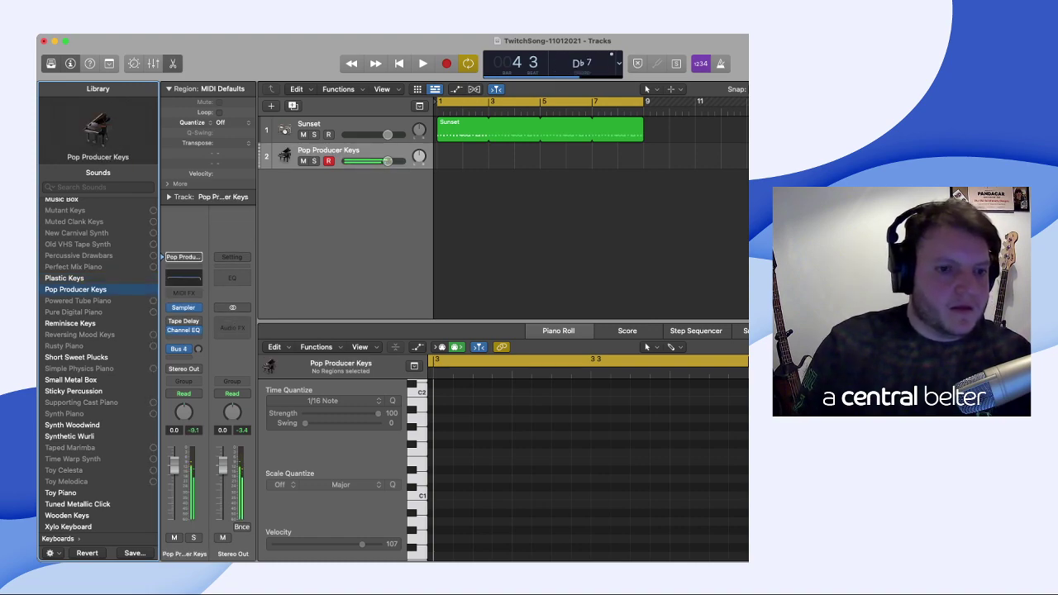
{"action": "left_click", "coordinate": [71, 323]}
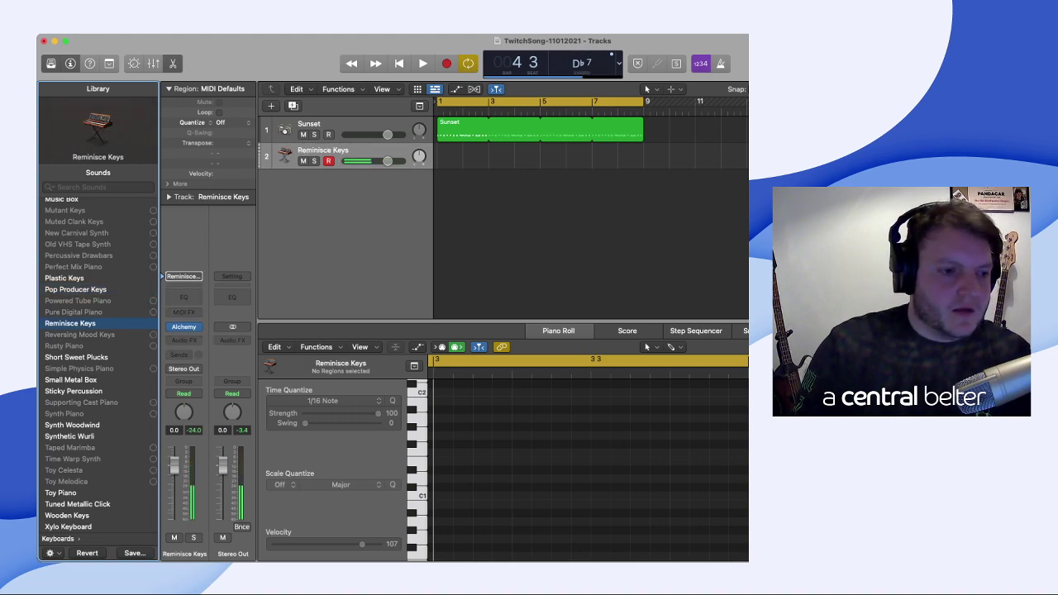
- Play the looped beat to audition Reminisce Keys over the drums
{"action": "key", "text": "space"}
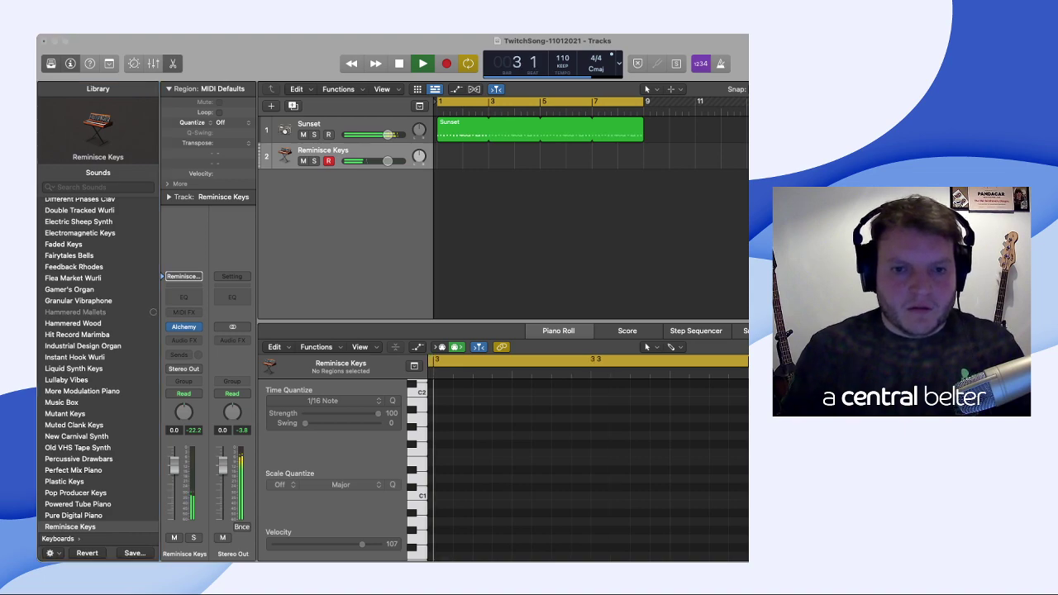
{"action": "key", "text": "super+Tab"}
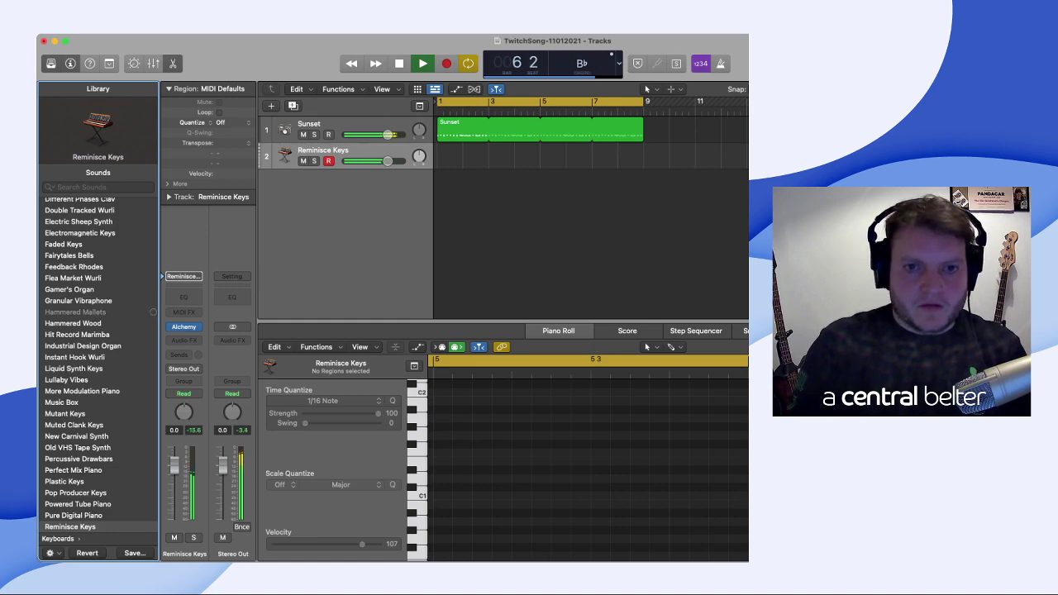
{"action": "key", "text": "space"}
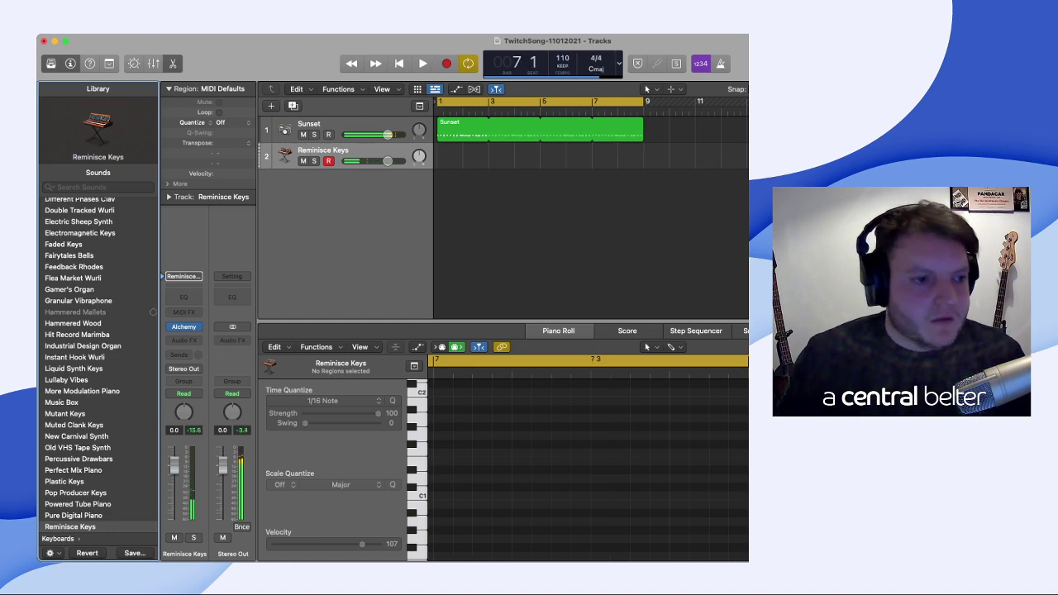
- Browse to the Classics sounds in the Synthesizer category and try the 80s Starlight patch on the second track
{"action": "scroll", "coordinate": [98, 364], "scroll_direction": "down", "scroll_amount": 1}
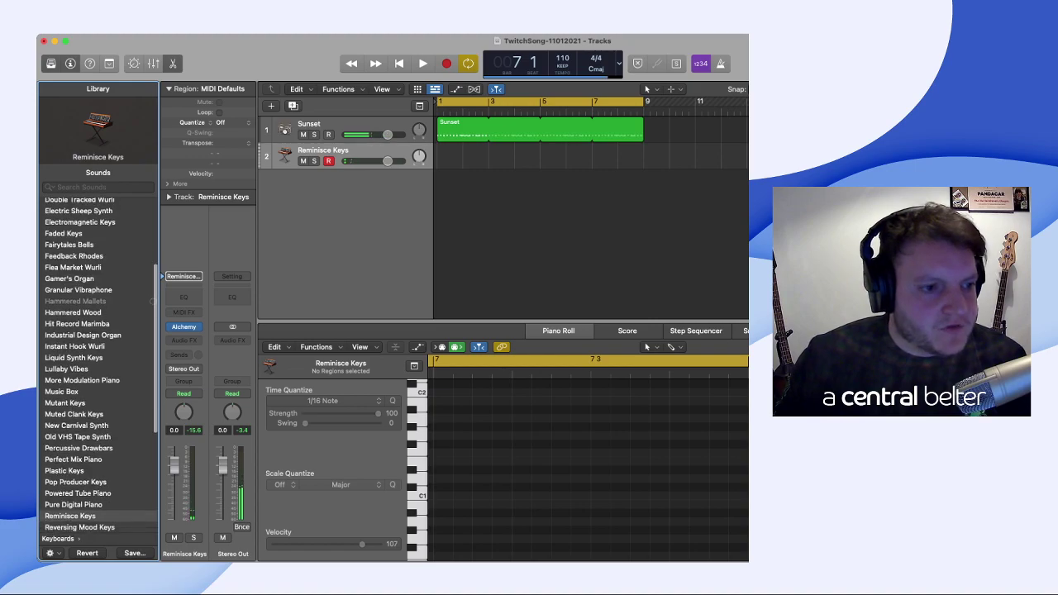
{"action": "scroll", "coordinate": [98, 364], "scroll_direction": "left", "scroll_amount": 3}
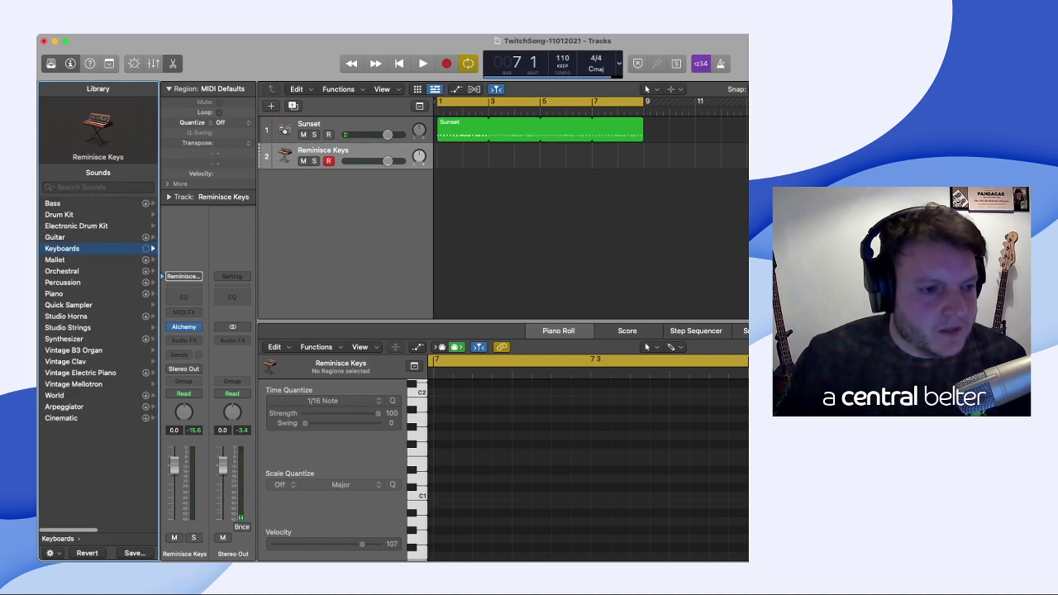
{"action": "left_click", "coordinate": [91, 339]}
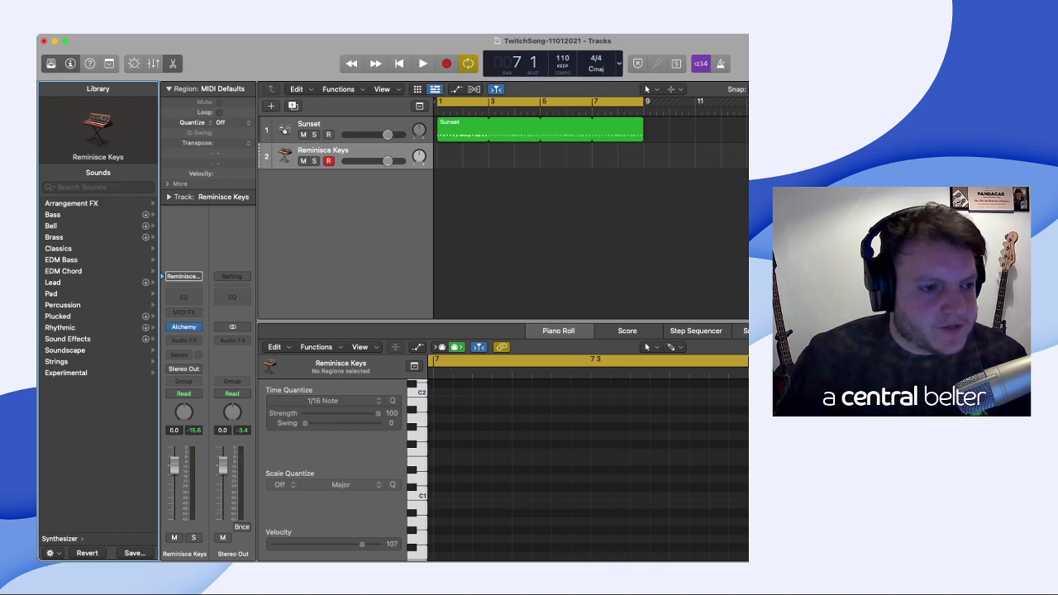
{"action": "key", "text": "space"}
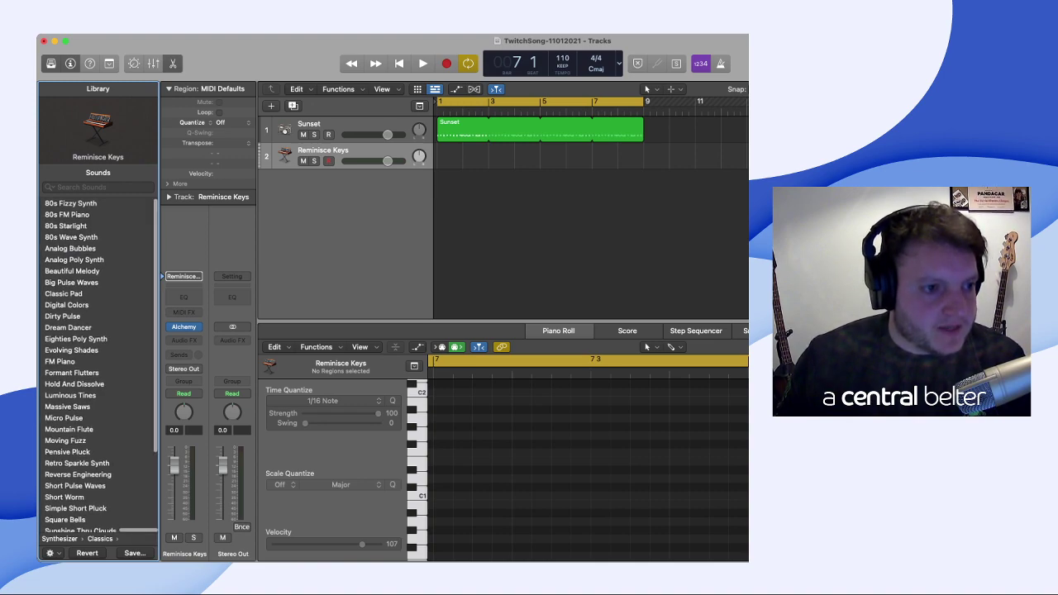
{"action": "left_click", "coordinate": [66, 226]}
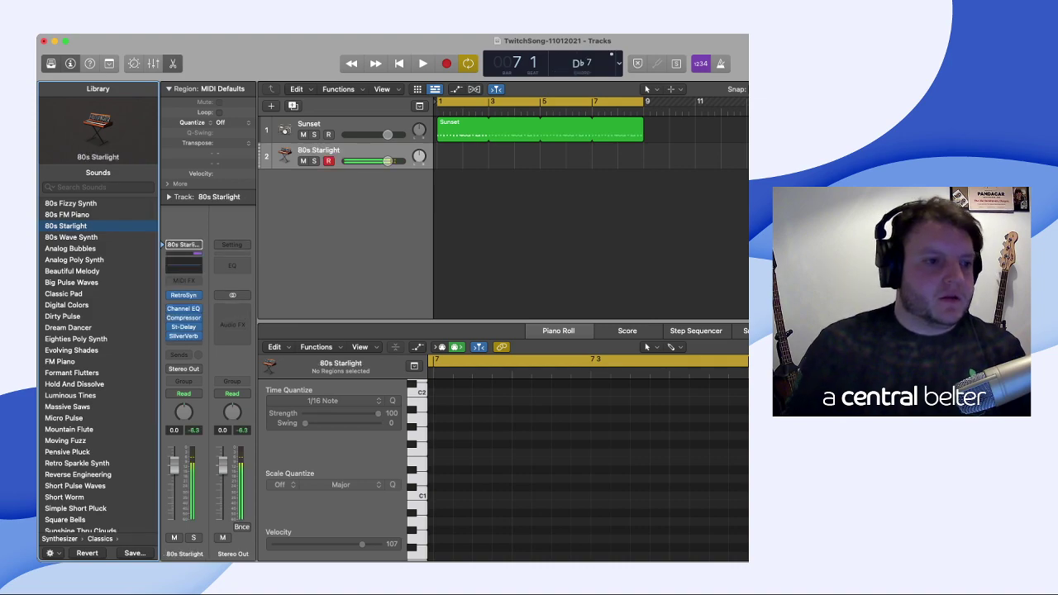
- Try the 80s Wave Synth, 80s Fizzy Synth and Retro Sparkle Synth patches on the second track
{"action": "left_click", "coordinate": [71, 237]}
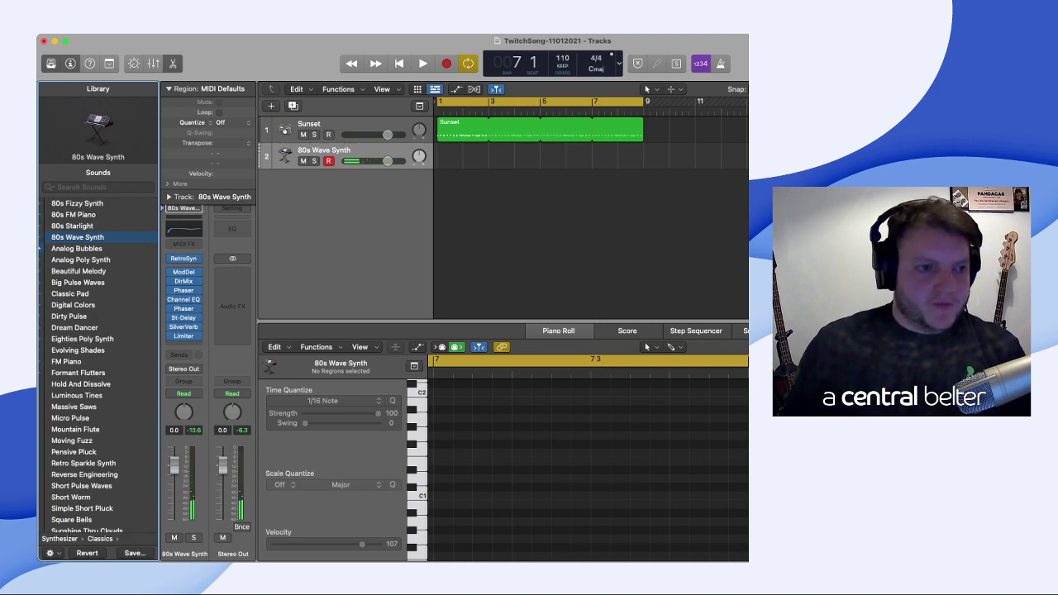
{"action": "left_click", "coordinate": [77, 204]}
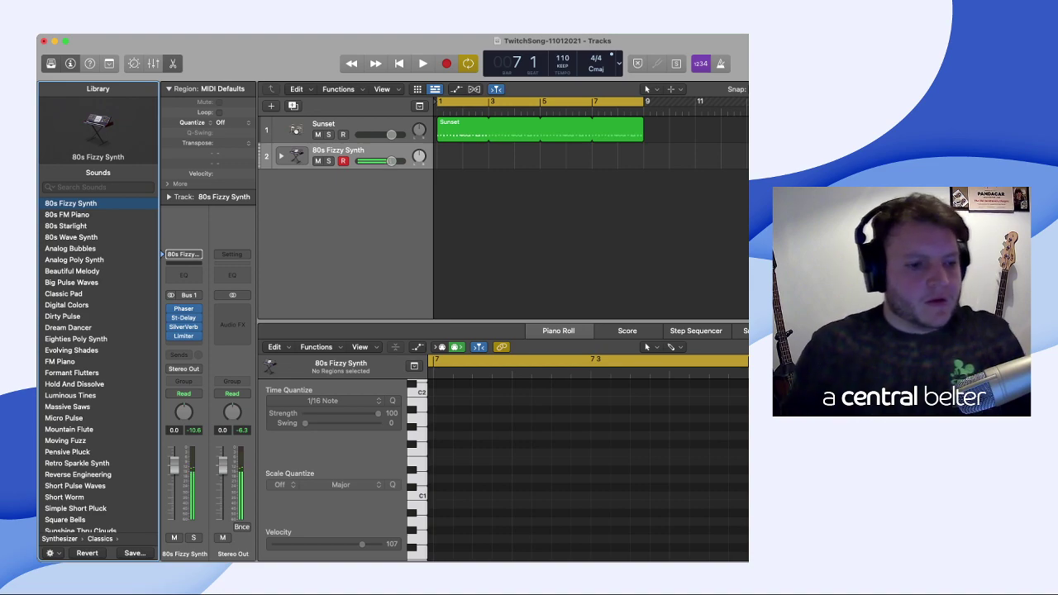
{"action": "left_click", "coordinate": [76, 463]}
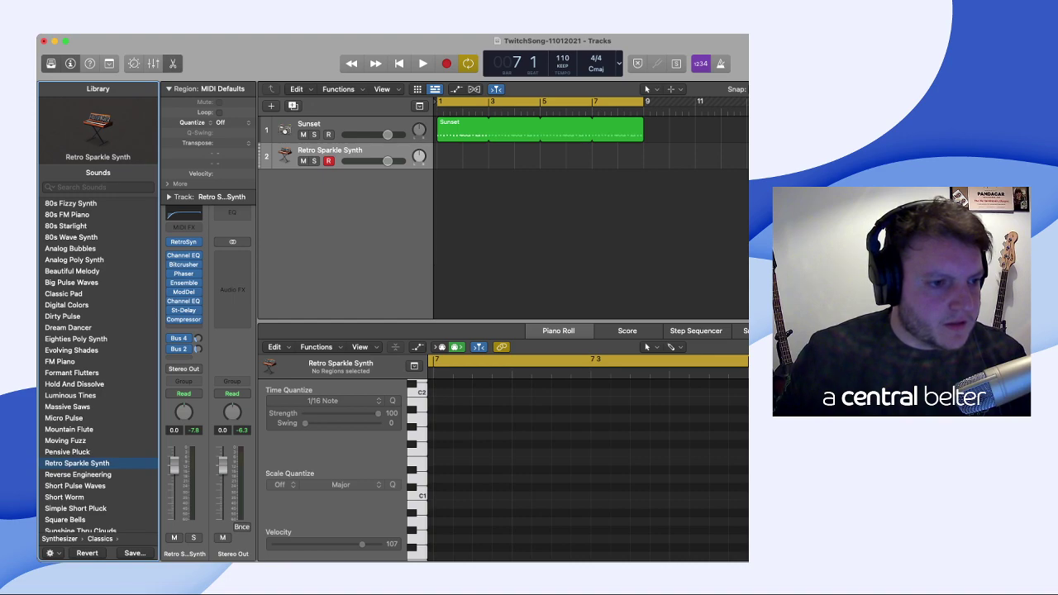
- Compare 80s Wave Synth with 80s Starlight by loading each again on the second track
{"action": "scroll", "coordinate": [100, 364], "scroll_direction": "down", "scroll_amount": 1}
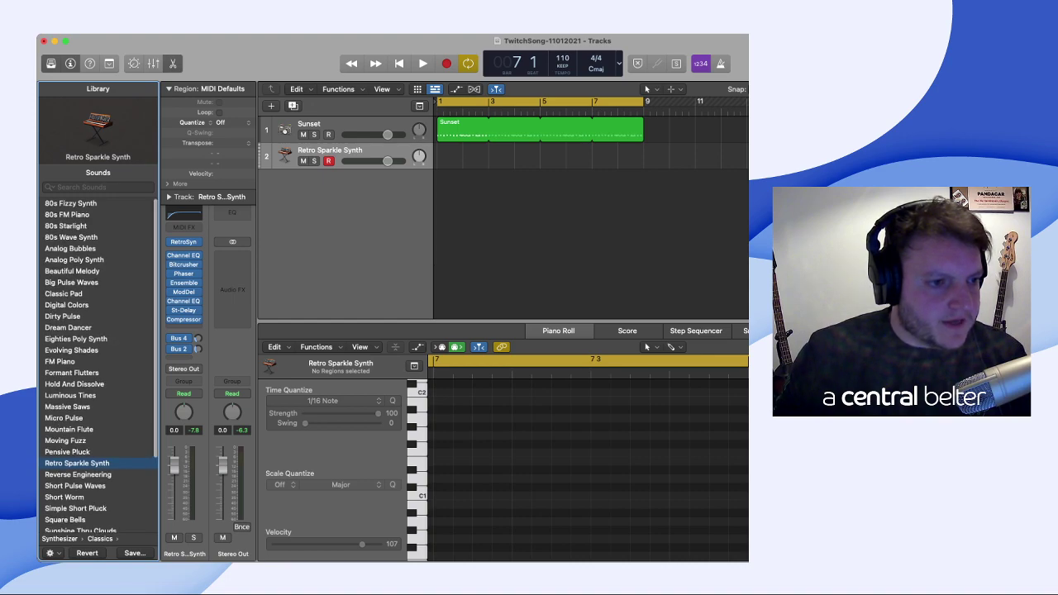
{"action": "left_click", "coordinate": [71, 236]}
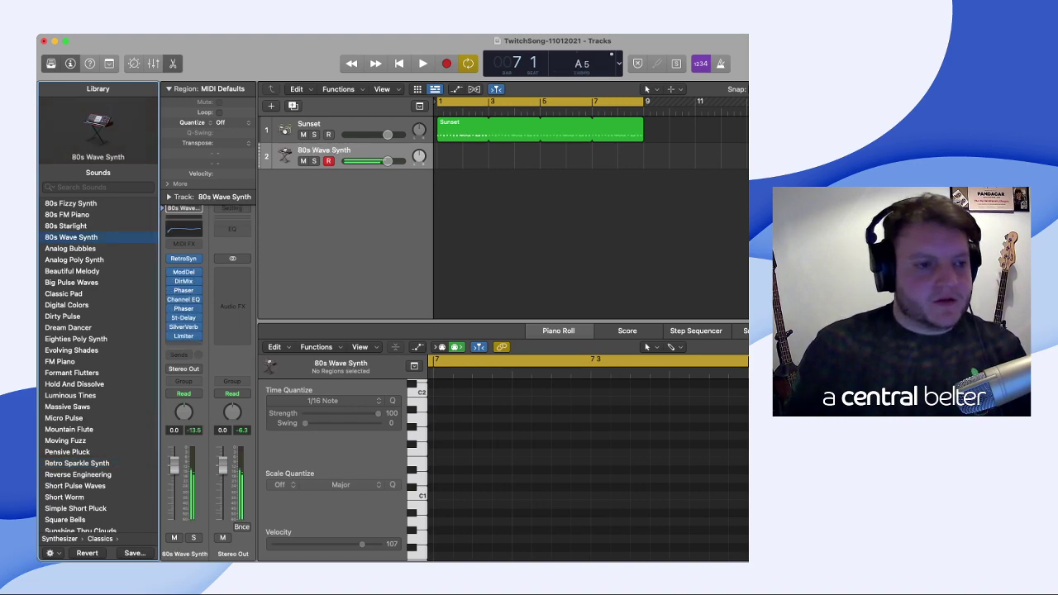
{"action": "left_click", "coordinate": [67, 226]}
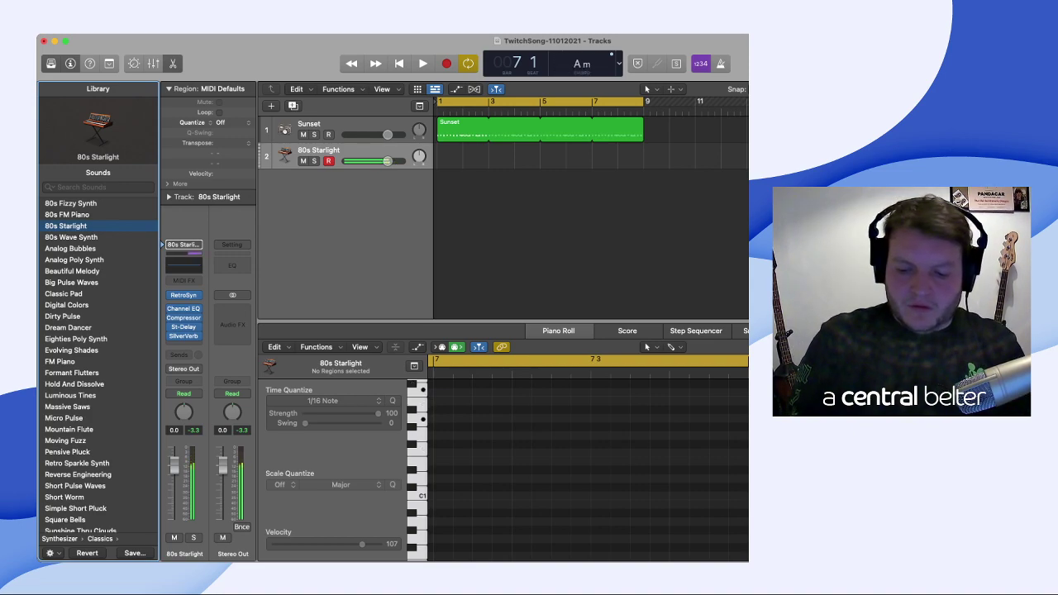
- Play the looped beat from the start to audition 80s Starlight over the drums
{"action": "key", "text": "Return"}
{"action": "key", "text": "space"}
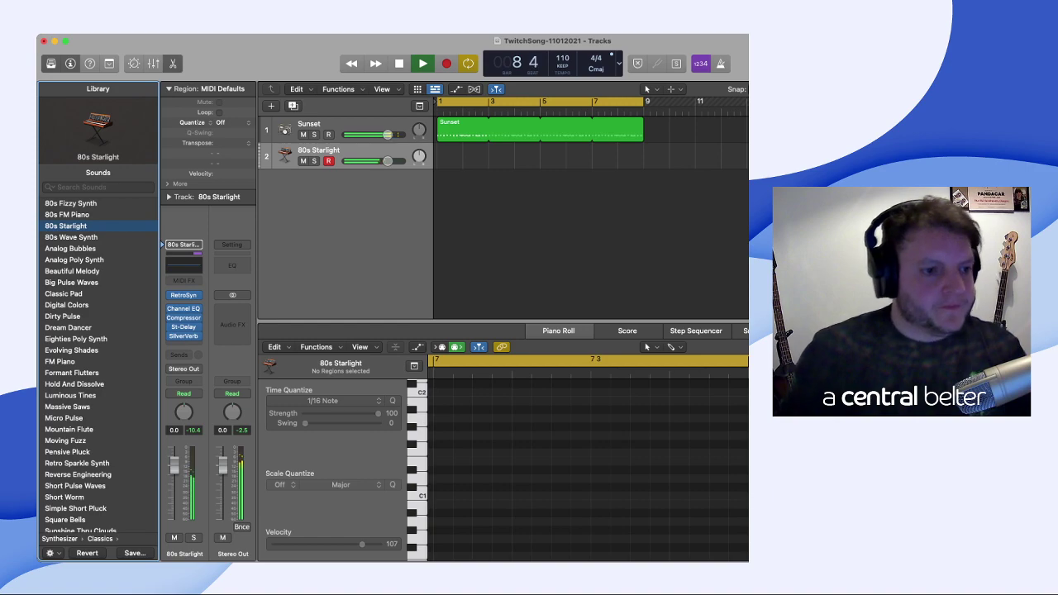
{"action": "key", "text": "space"}
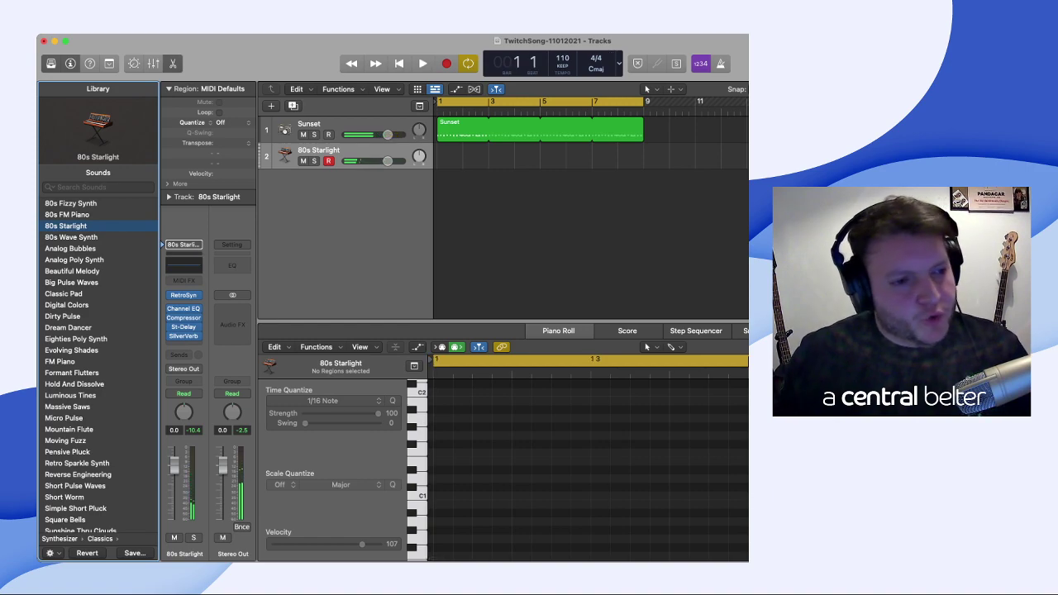
- Load the 80s Wave Synth patch on the second track and audition it over the looped beat
{"action": "left_click", "coordinate": [71, 237]}
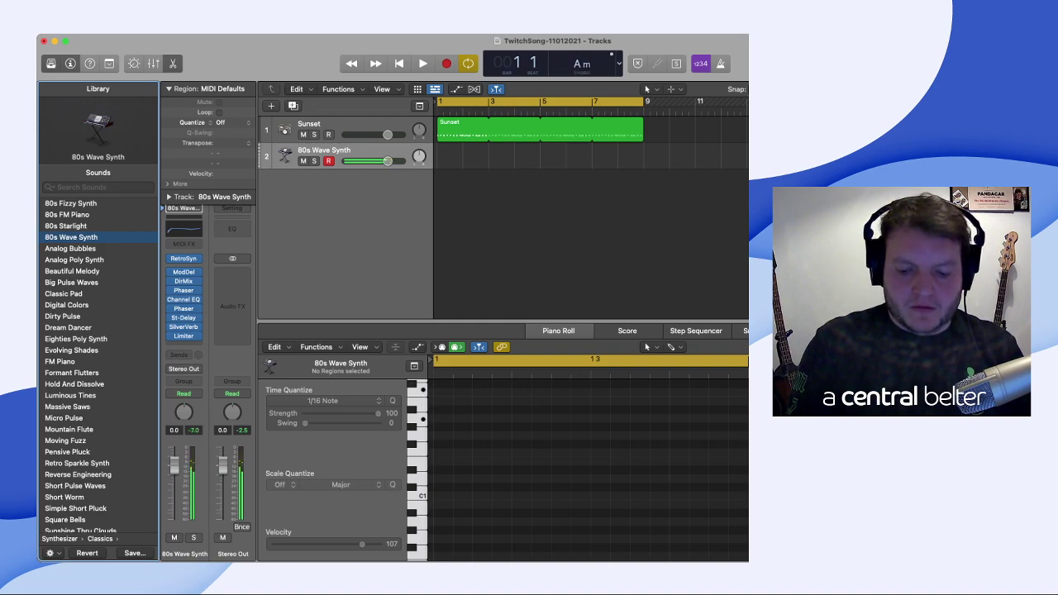
{"action": "key", "text": "space"}
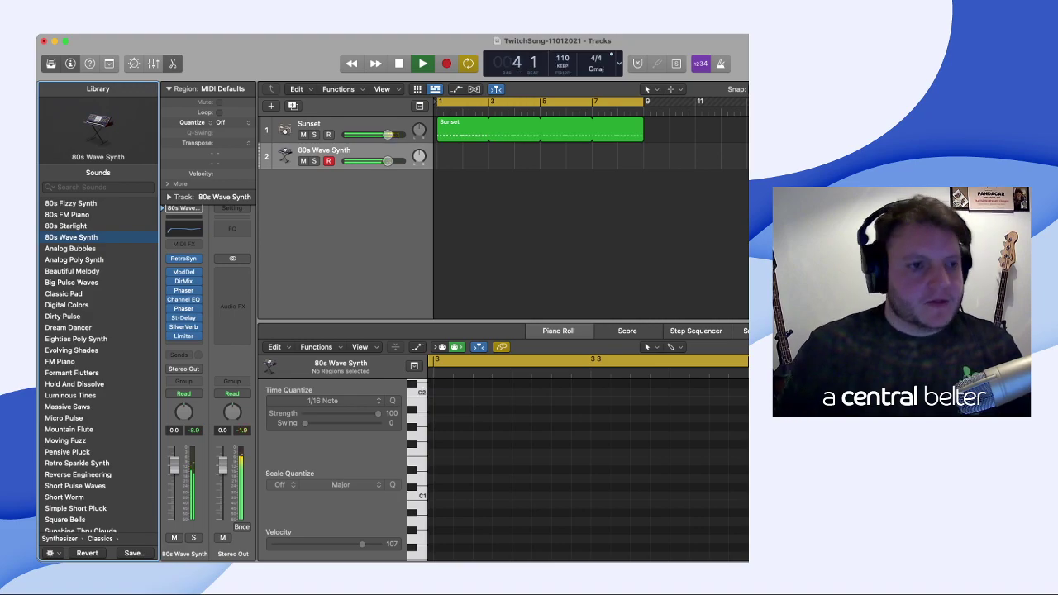
{"action": "key", "text": "space"}
{"action": "scroll", "coordinate": [98, 363], "scroll_direction": "left", "scroll_amount": 5}
{"action": "scroll", "coordinate": [98, 363], "scroll_direction": "right", "scroll_amount": 3}
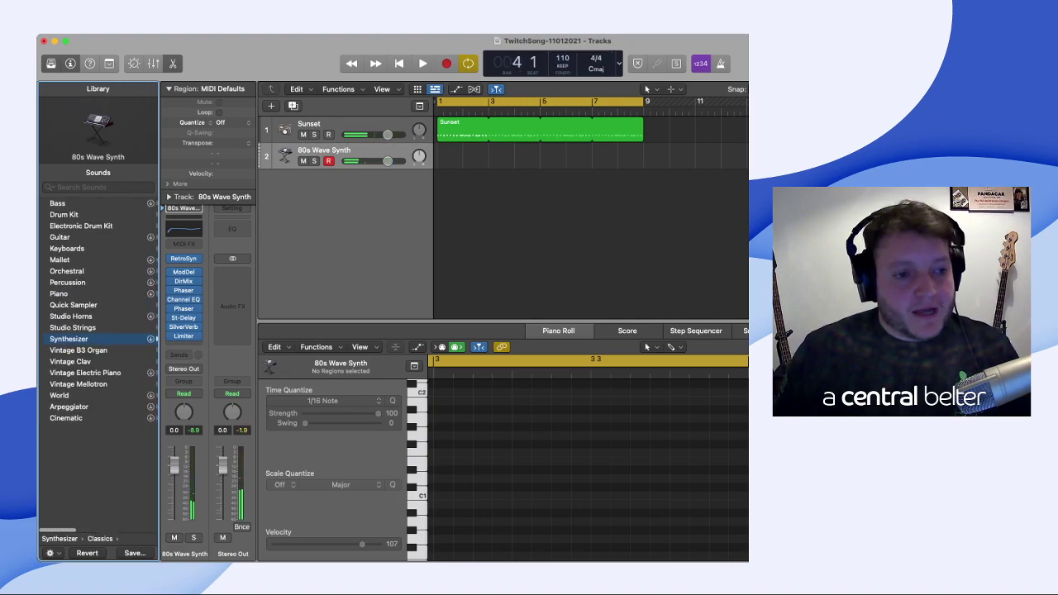
- Load the 80s FM Bass Attack patch from the Synthesizer Bass category on the second track and audition it over the looped beat
{"action": "key", "text": "Up"}
{"action": "key", "text": "Up"}
{"action": "key", "text": "Up"}
{"action": "key", "text": "Right"}
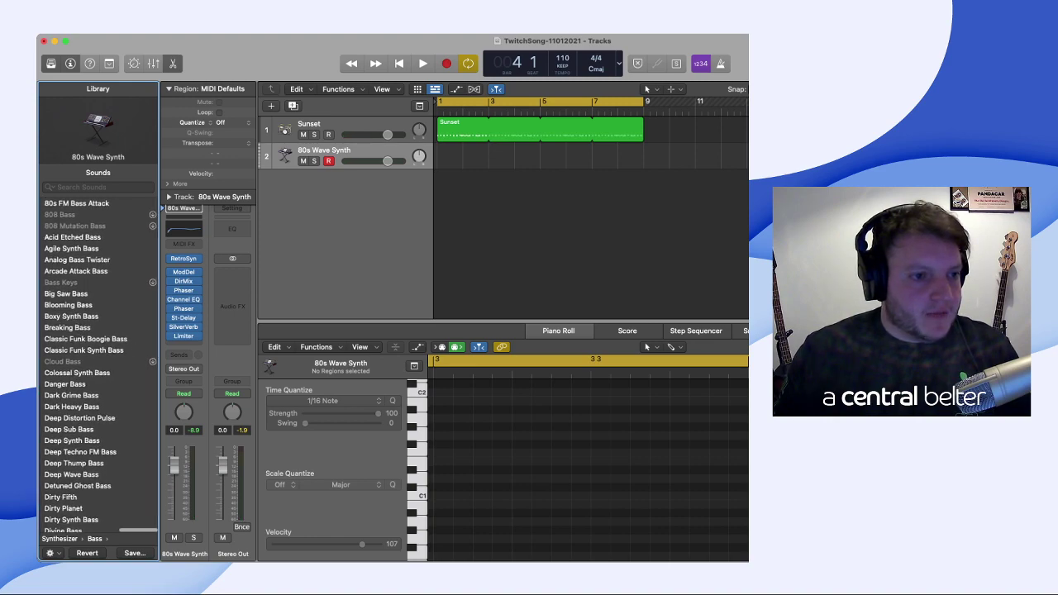
{"action": "left_click", "coordinate": [76, 202]}
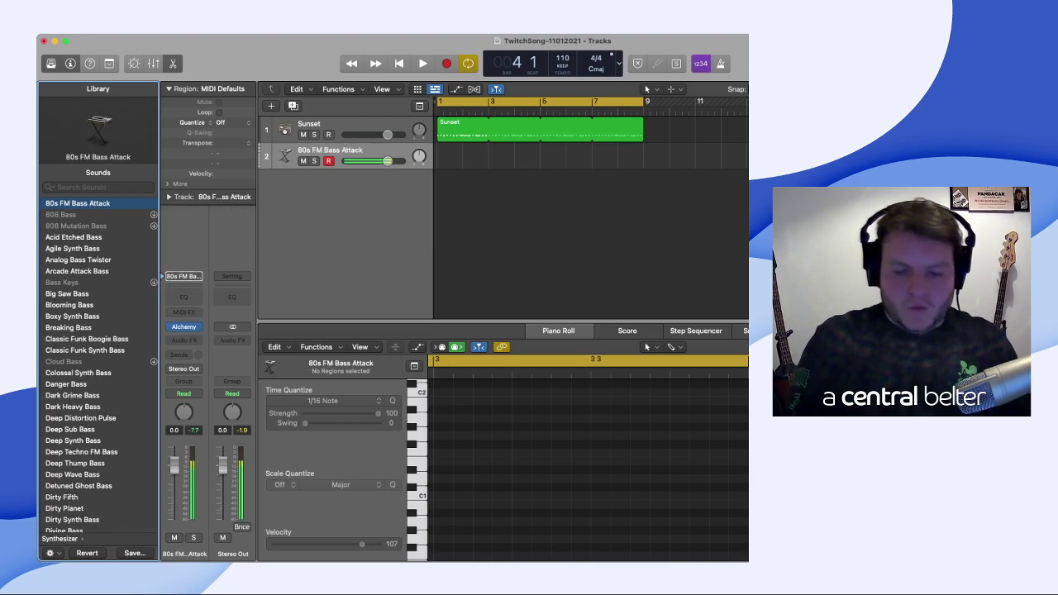
{"action": "key", "text": "space"}
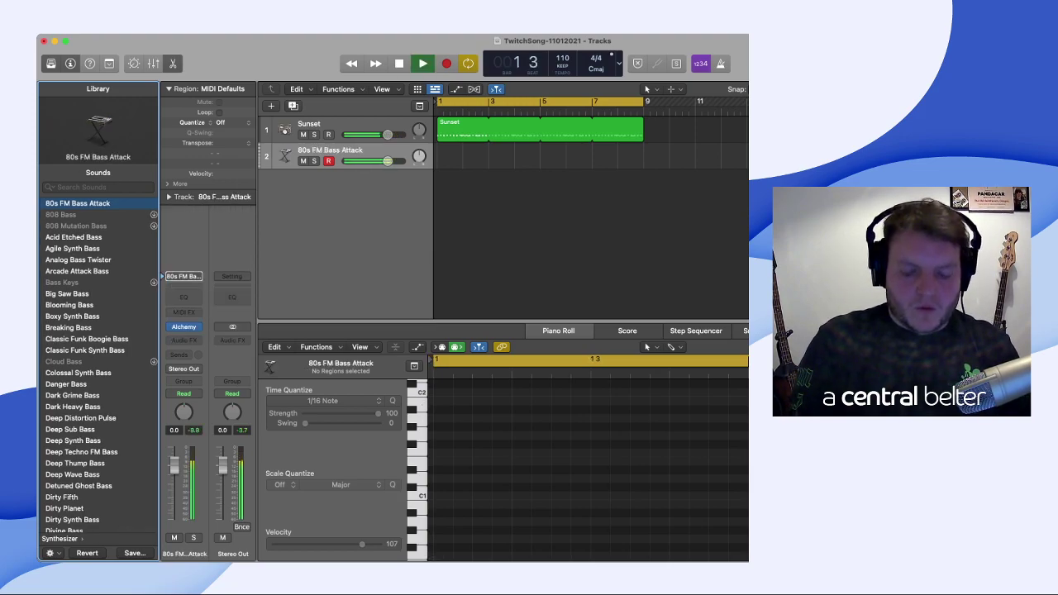
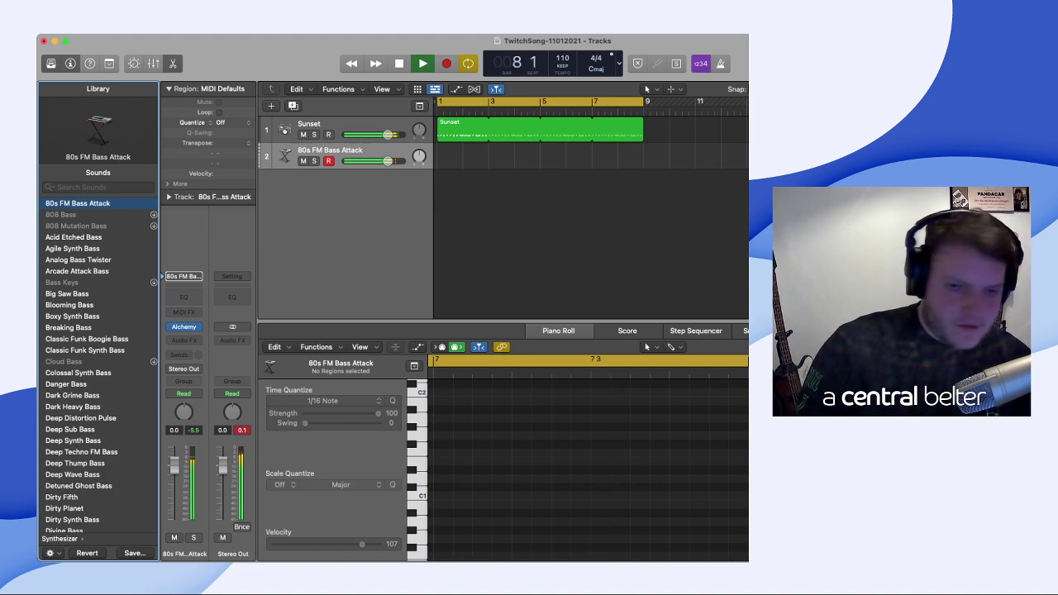
{"action": "key", "text": "space"}
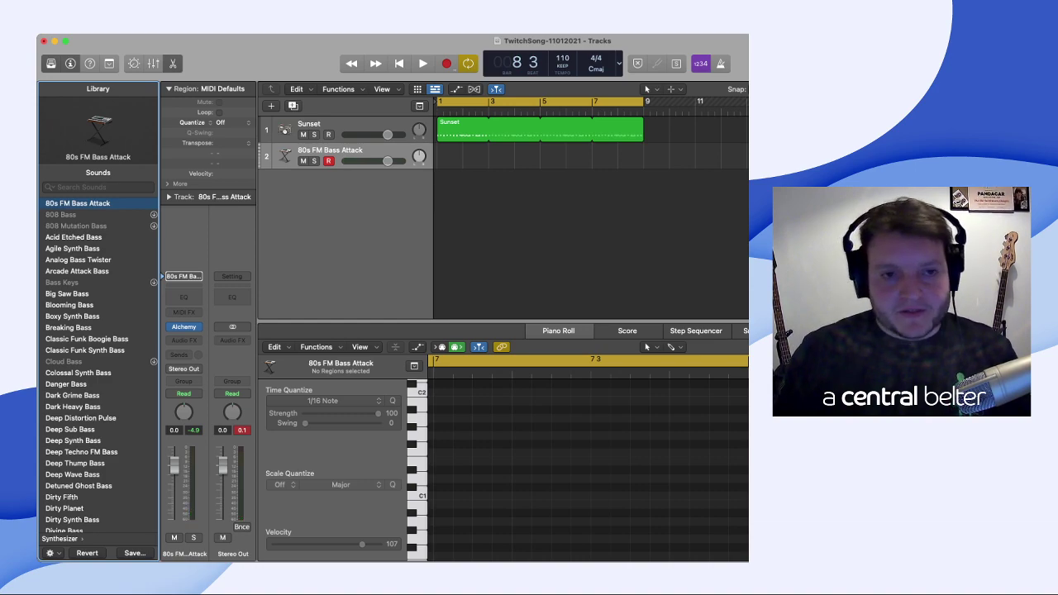
- Try recording two takes of a bass line from bar 1 on the 80s FM Bass Attack track, discarding each take
{"action": "key", "text": "space"}
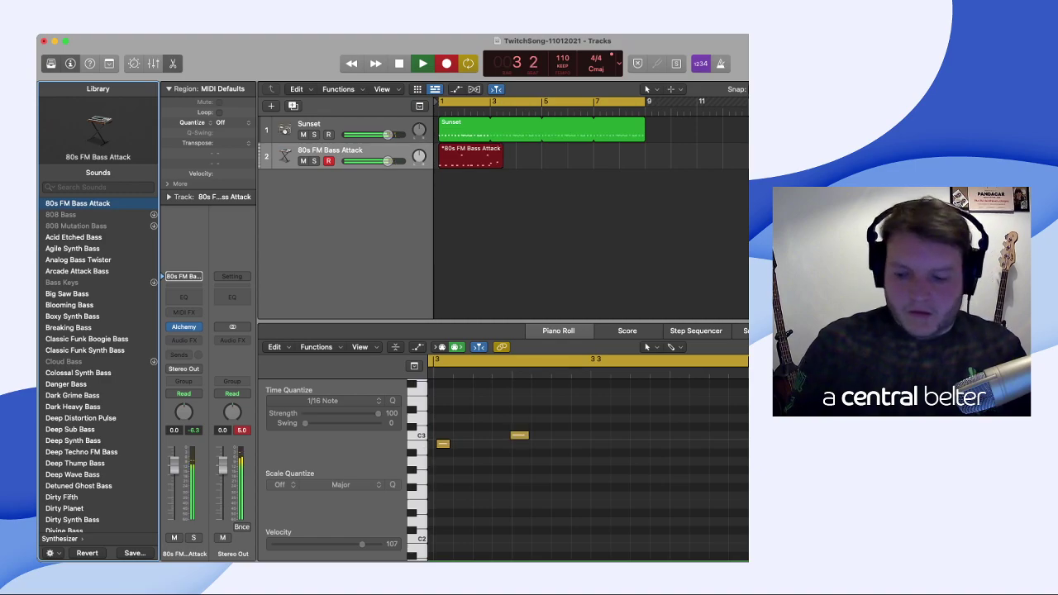
{"action": "key", "text": "space"}
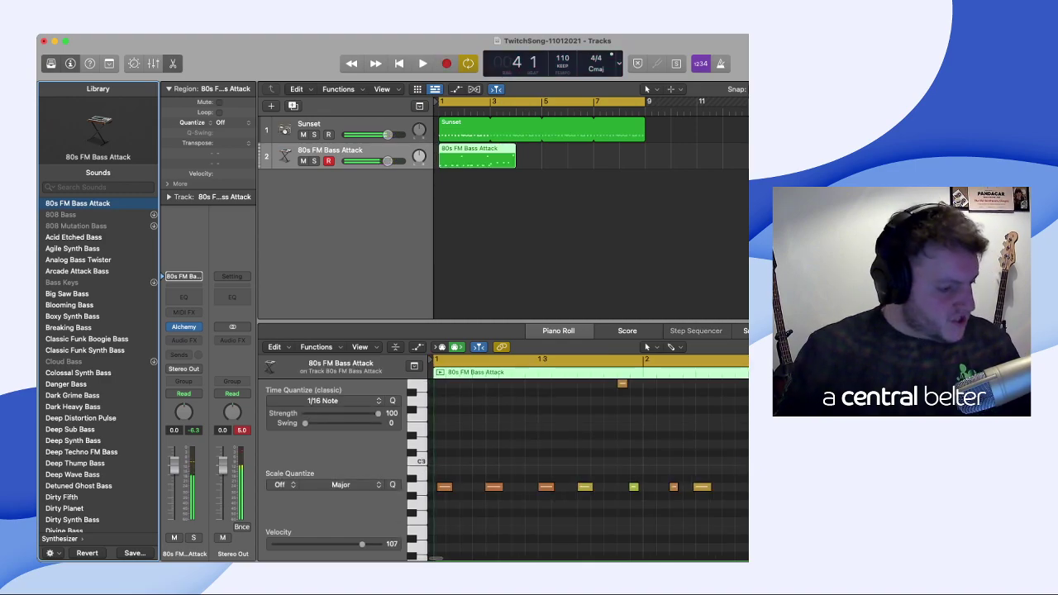
{"action": "key", "text": "super+z"}
{"action": "key", "text": "Return"}
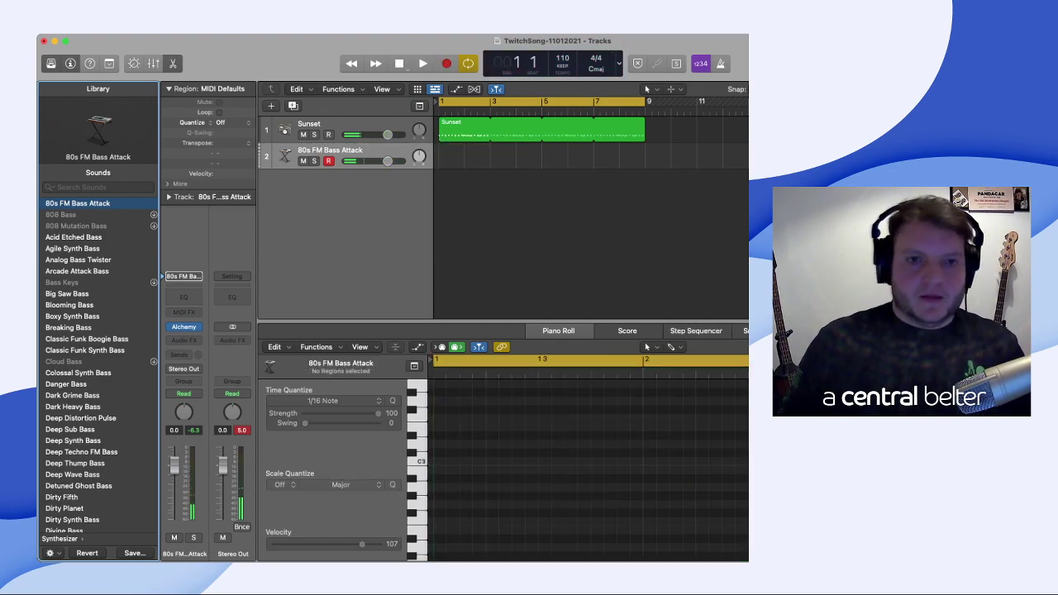
{"action": "key", "text": "r"}
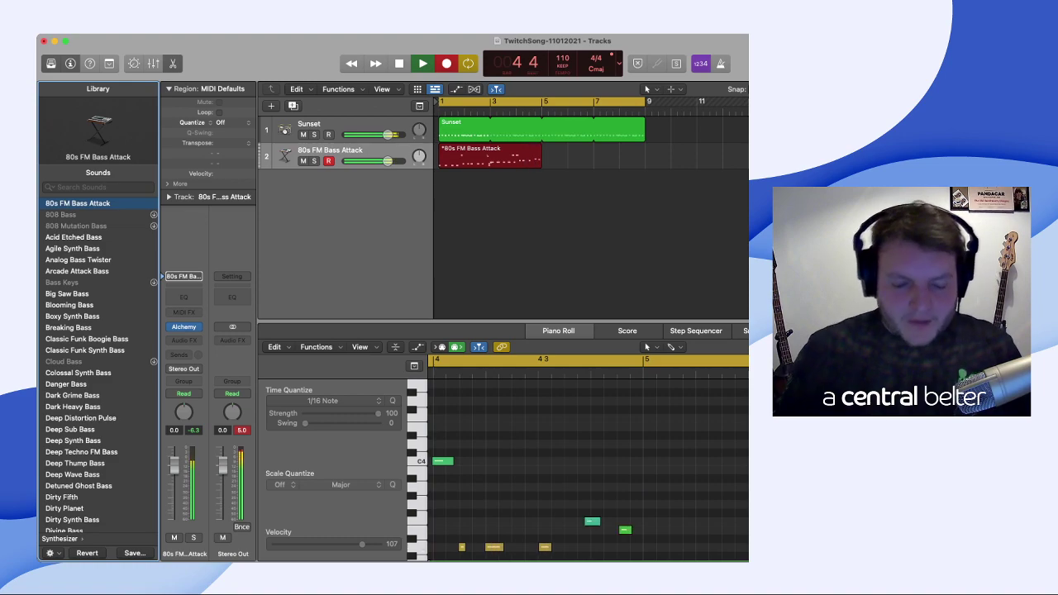
{"action": "key", "text": "space"}
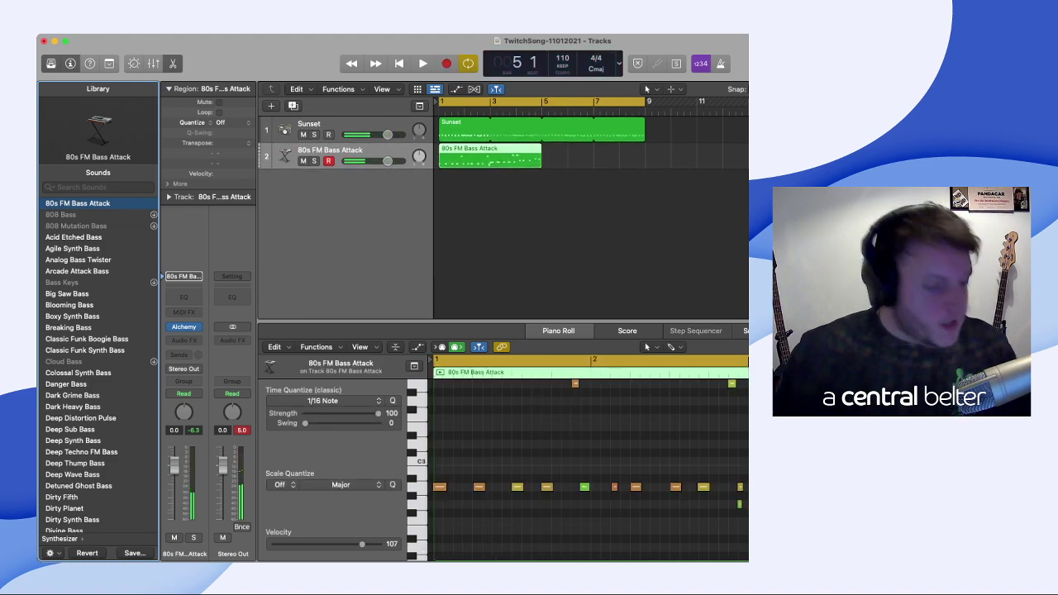
{"action": "key", "text": "BackSpace"}
{"action": "key", "text": "Return"}
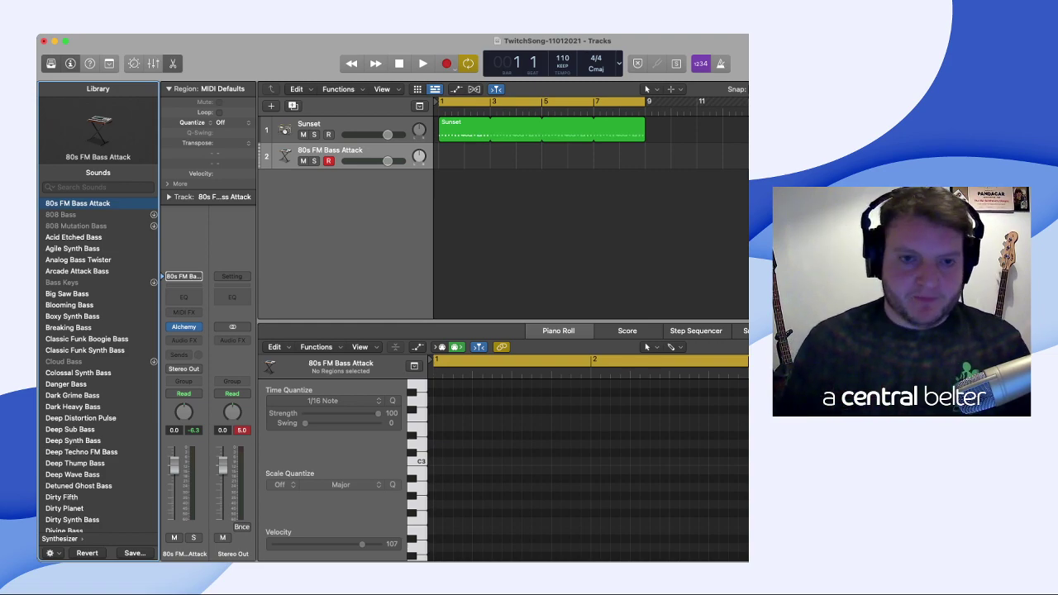
- Record a four-bar bass line on the 80s FM Bass Attack track and quantize all its notes to 1/16 note
{"action": "key", "text": "r"}
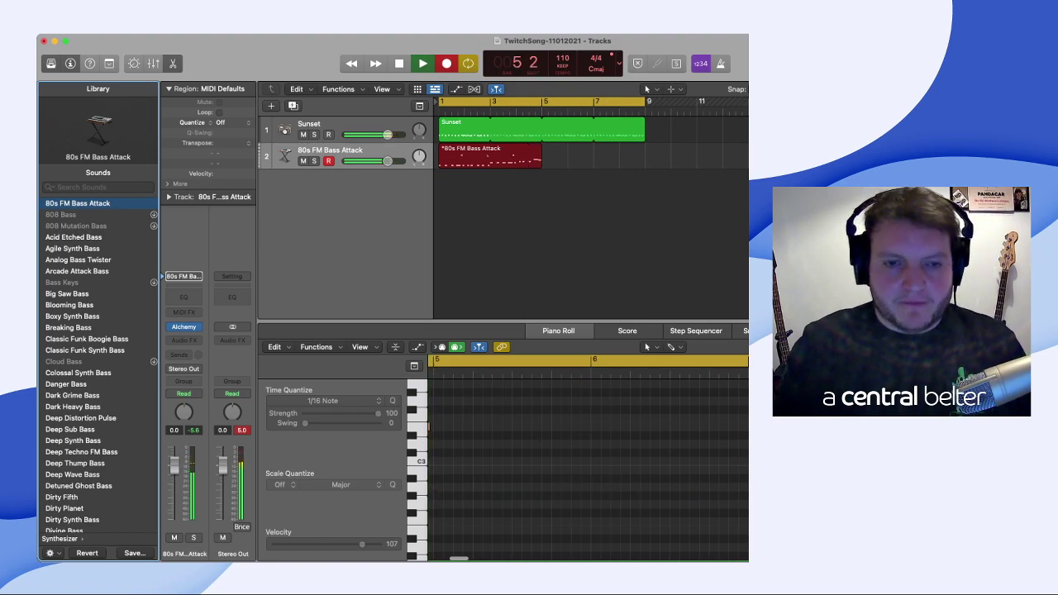
{"action": "key", "text": "space"}
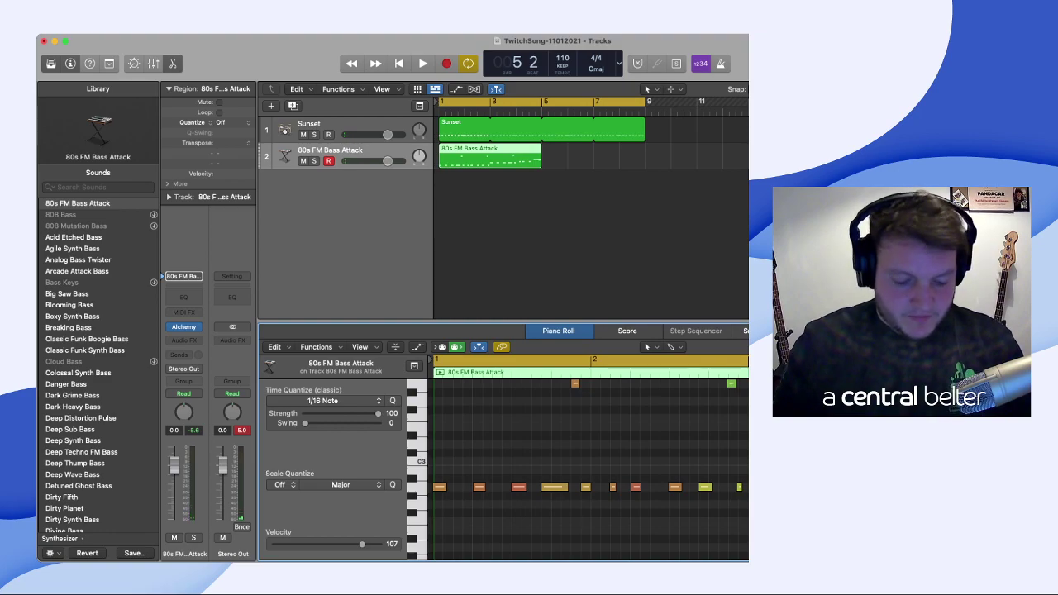
{"action": "key", "text": "super+a"}
{"action": "key", "text": "q"}
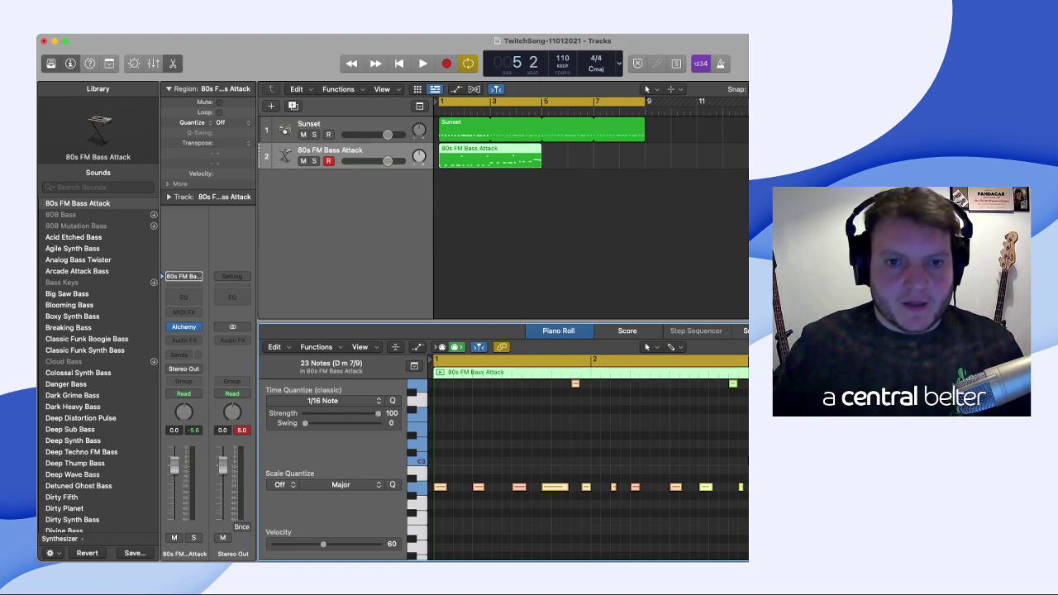
- Loop the recorded bass region and play it back with the drums from the start
{"action": "key", "text": "l"}
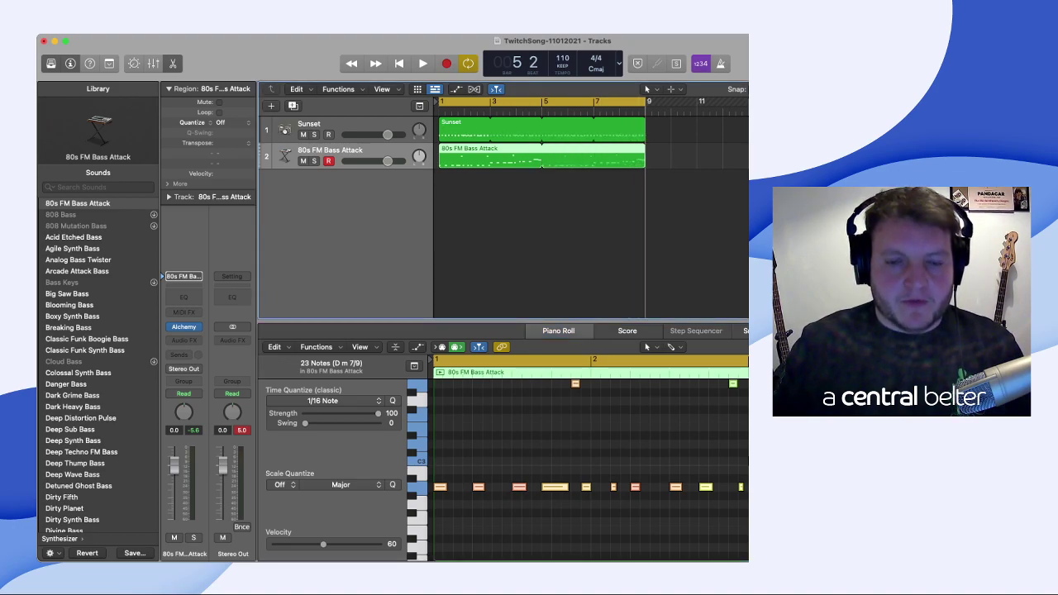
{"action": "key", "text": "Return"}
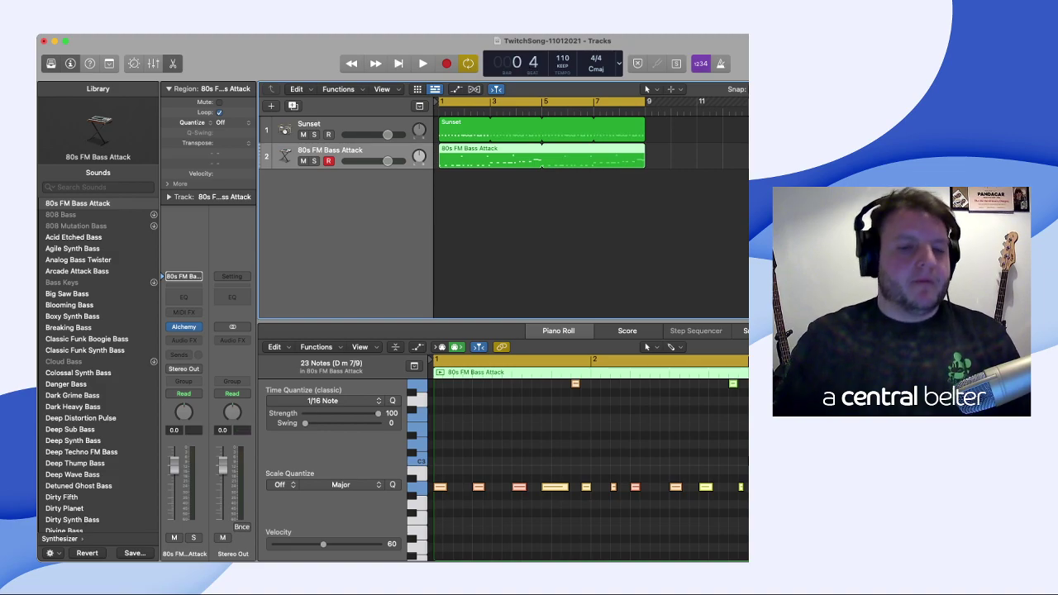
{"action": "key", "text": "space"}
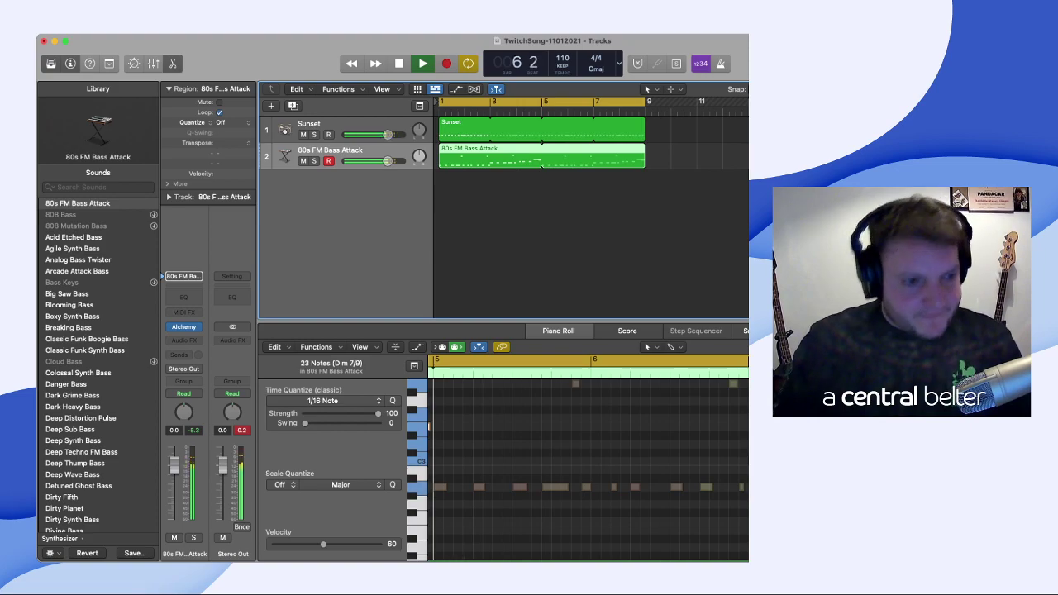
{"action": "key", "text": "space"}
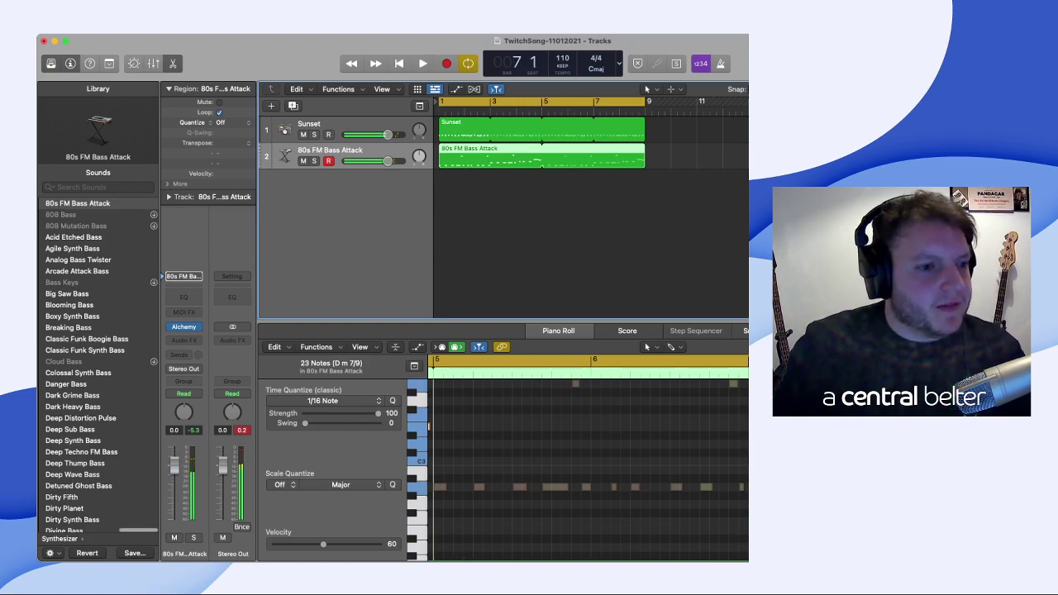
- Audition Acid Etched, Arcade Attack, Classic Funk Boogie, Classic Funk Synth, Colossal Synth and Dark Grime basses, settling on Deep Sub Bass for the second track
{"action": "left_click", "coordinate": [72, 237]}
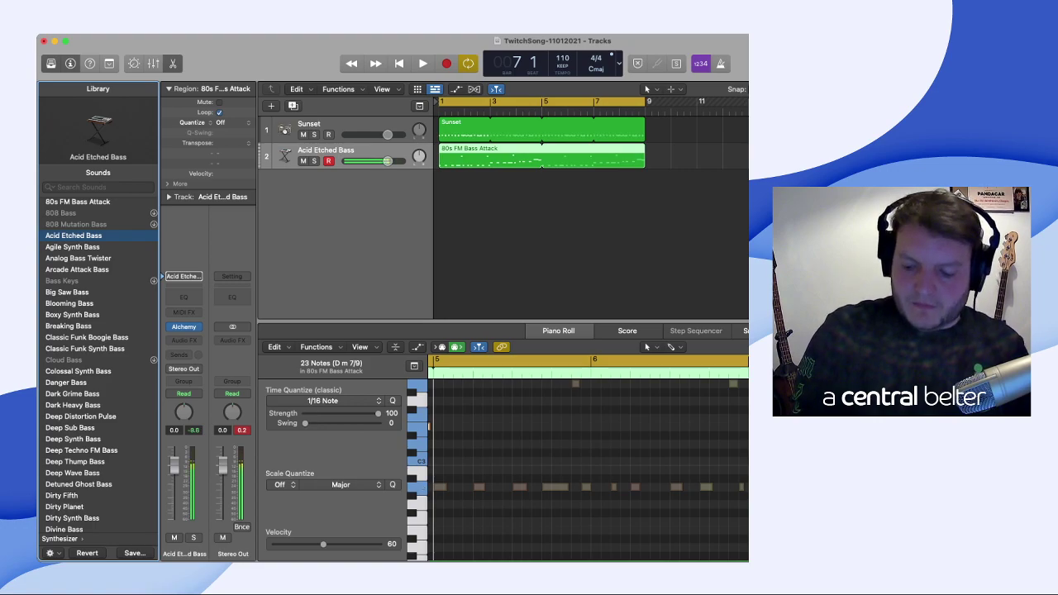
{"action": "left_click", "coordinate": [76, 269]}
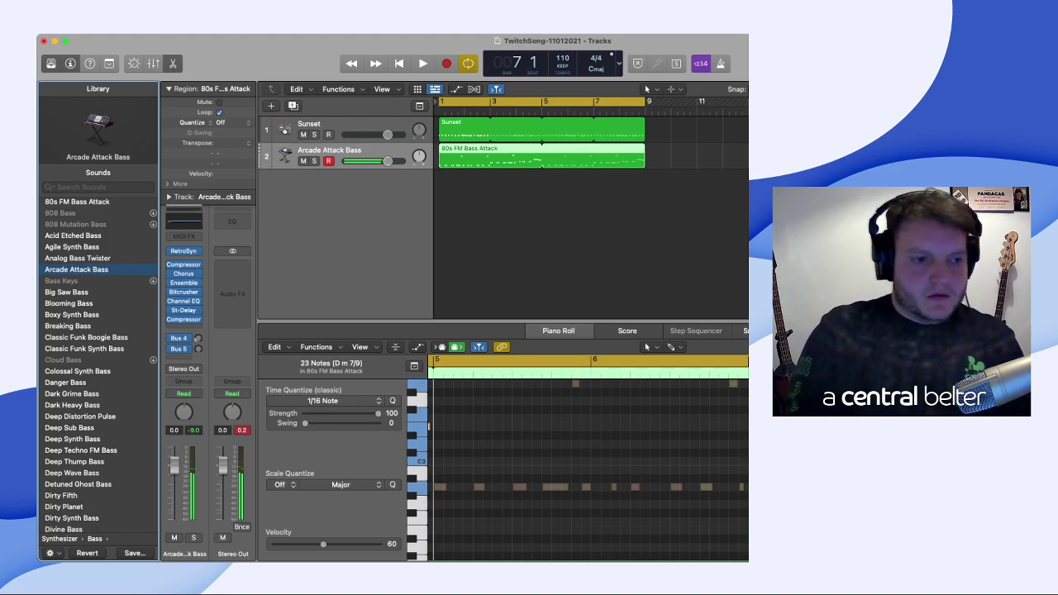
{"action": "left_click", "coordinate": [85, 337]}
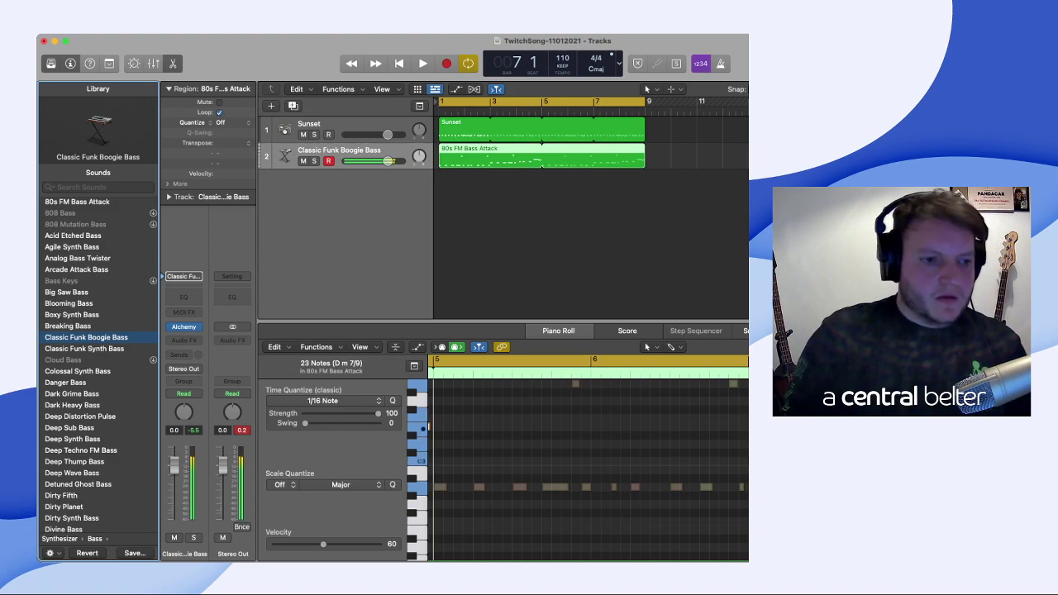
{"action": "key", "text": "Down"}
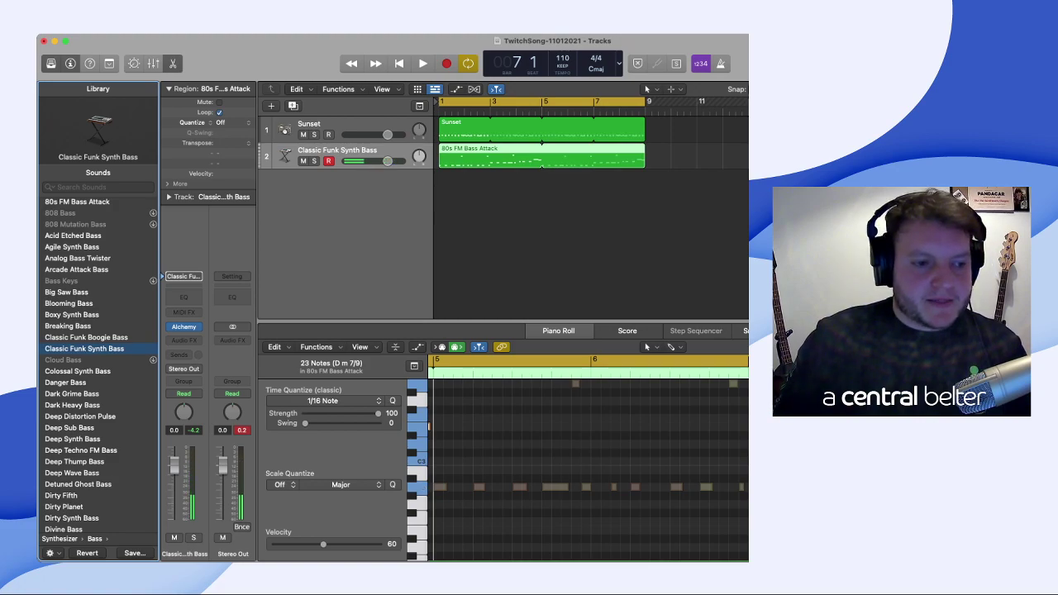
{"action": "key", "text": "Down"}
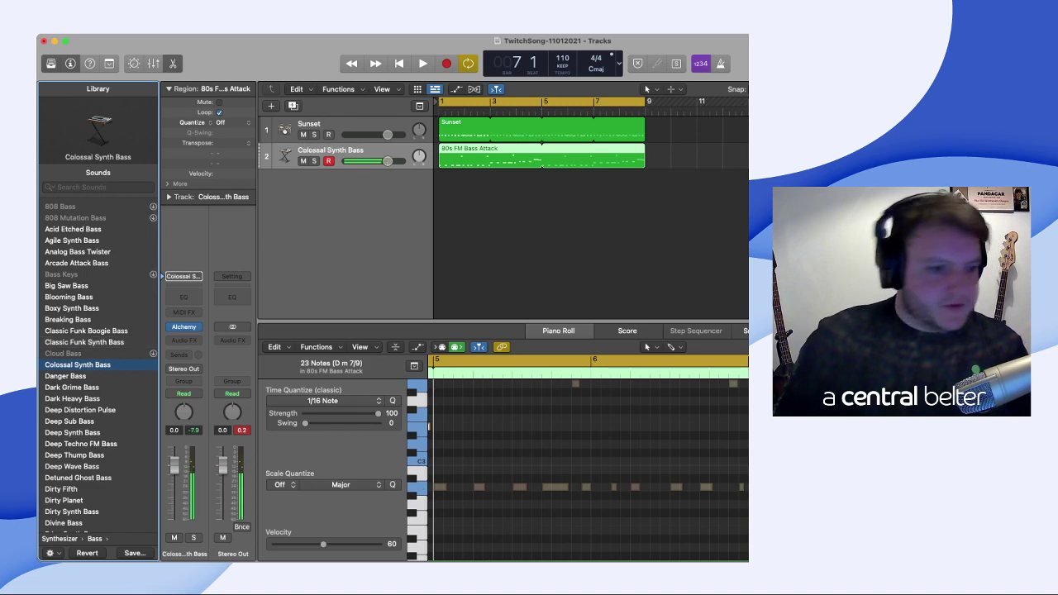
{"action": "left_click", "coordinate": [72, 387]}
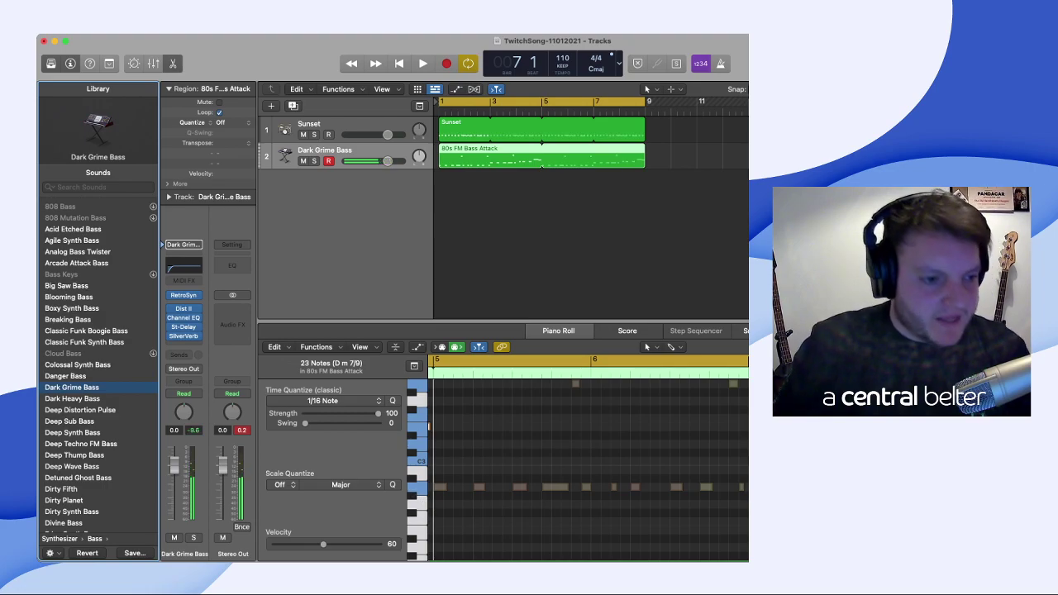
{"action": "key", "text": "Down"}
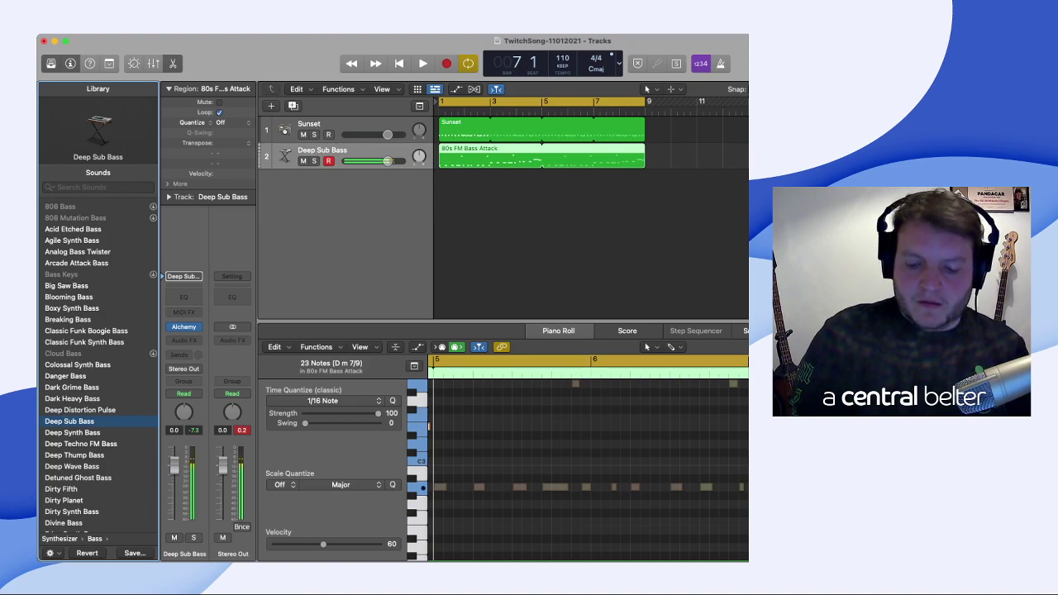
- Layer a copy of the looped bass region on a duplicate of the Deep Sub Bass track, using the 80s FM Bass Attack patch
{"action": "key", "text": "Tab"}
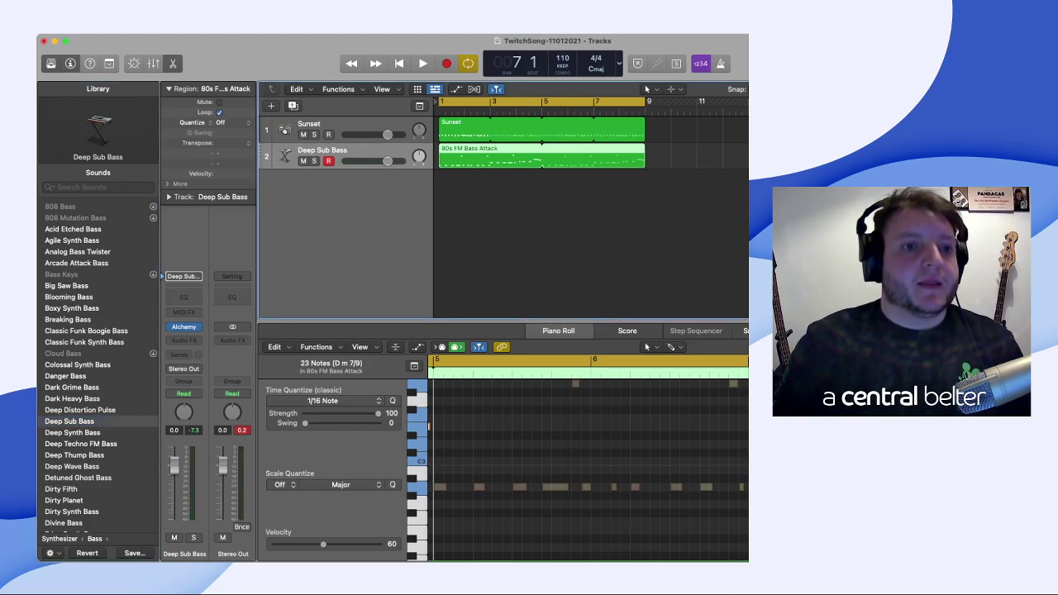
{"action": "key", "text": "super+d"}
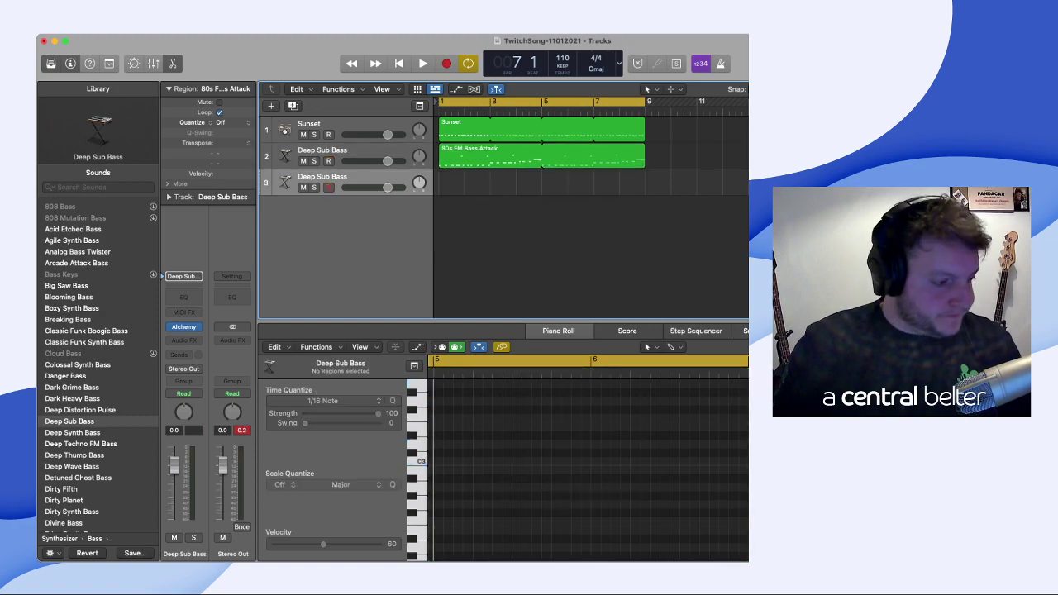
{"action": "left_click_drag", "start_coordinate": [541, 155], "coordinate": [541, 182]}
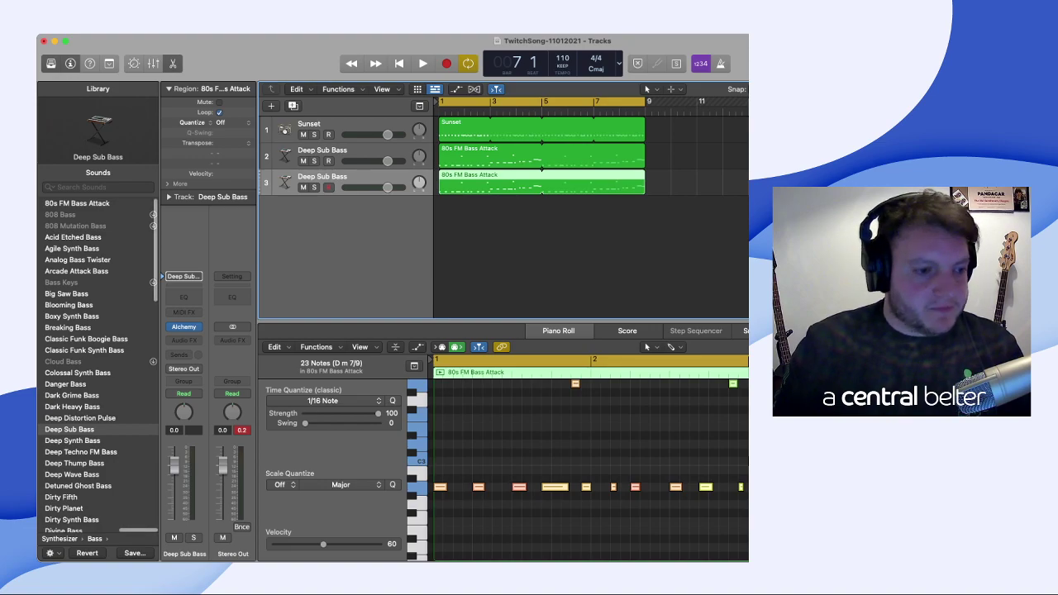
{"action": "left_click", "coordinate": [77, 204]}
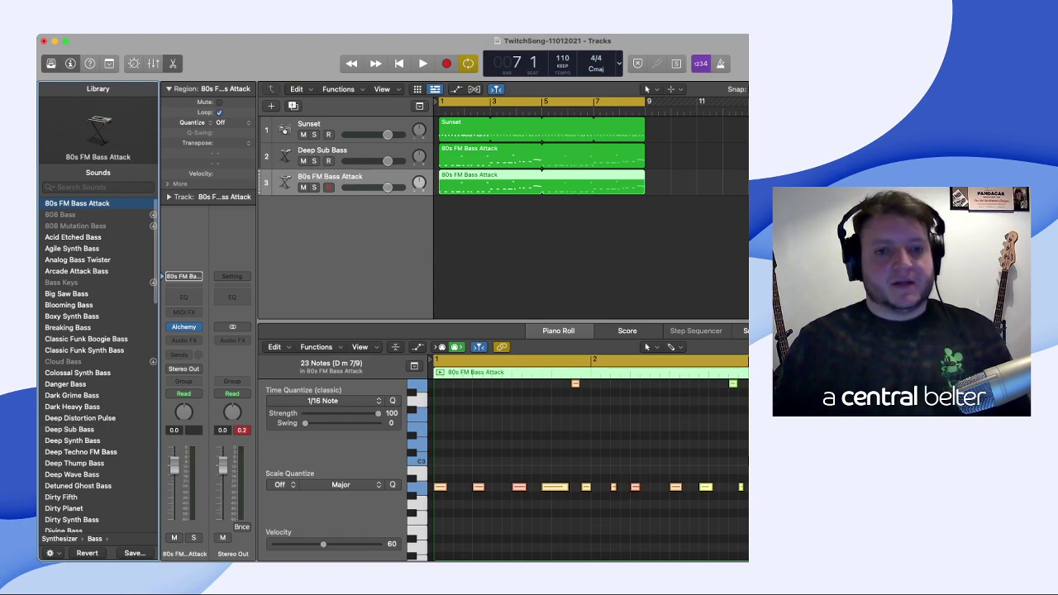
- Play the layered loop from the start, switching the Deep Sub Bass track in and out of solo to compare it with the full mix
{"action": "key", "text": "space"}
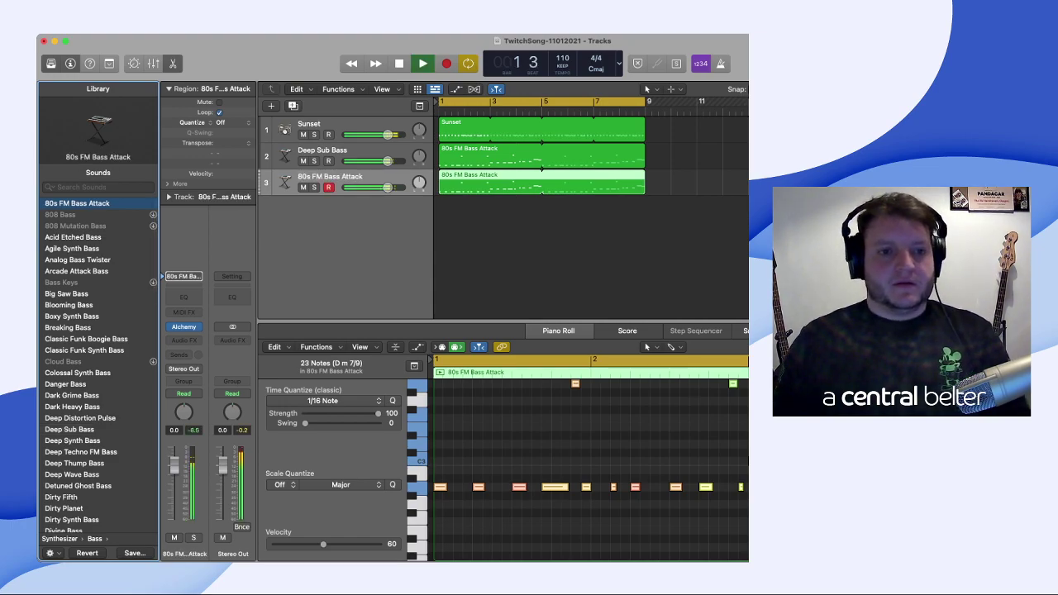
{"action": "left_click", "coordinate": [314, 161]}
{"action": "left_click", "coordinate": [314, 161]}
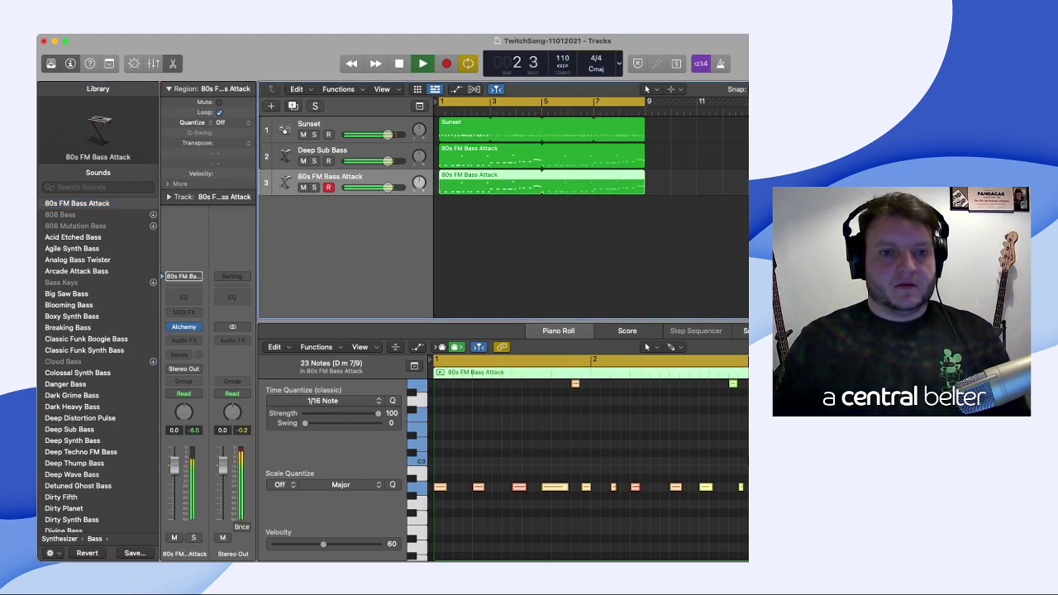
{"action": "left_click", "coordinate": [315, 161]}
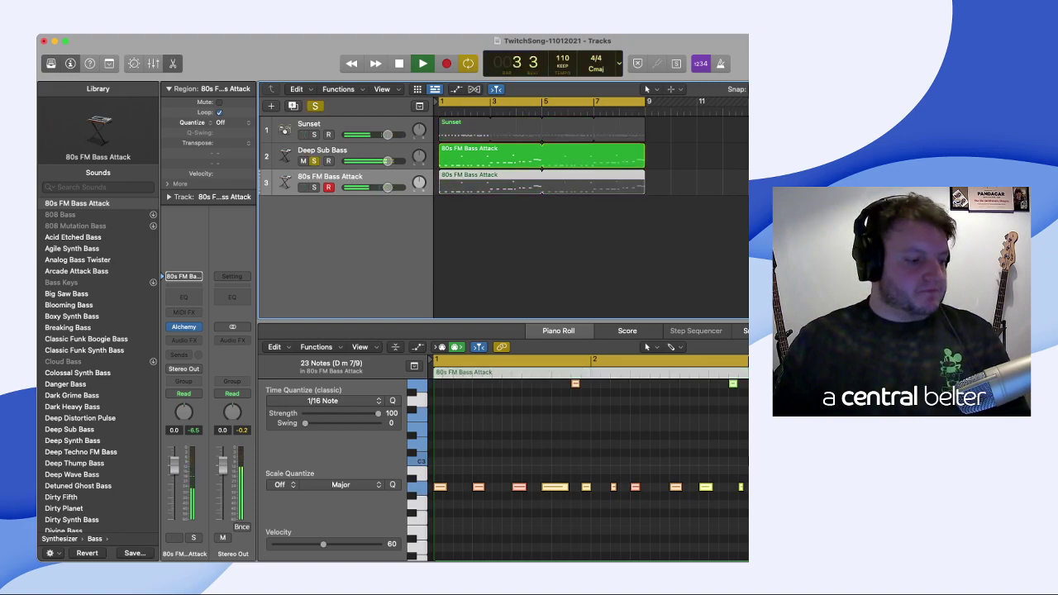
{"action": "key", "text": "s"}
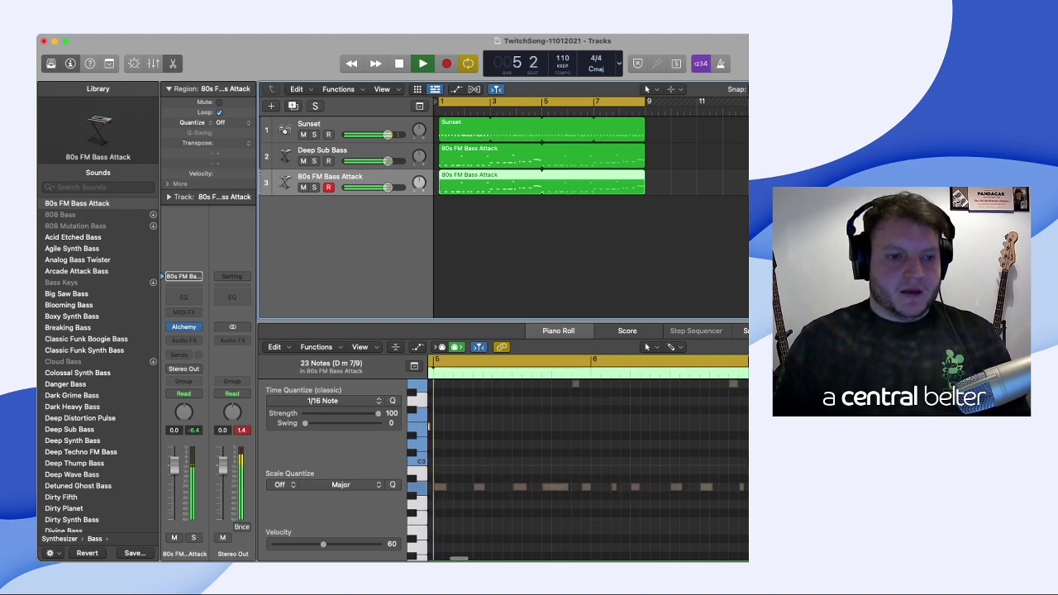
{"action": "key", "text": "Up"}
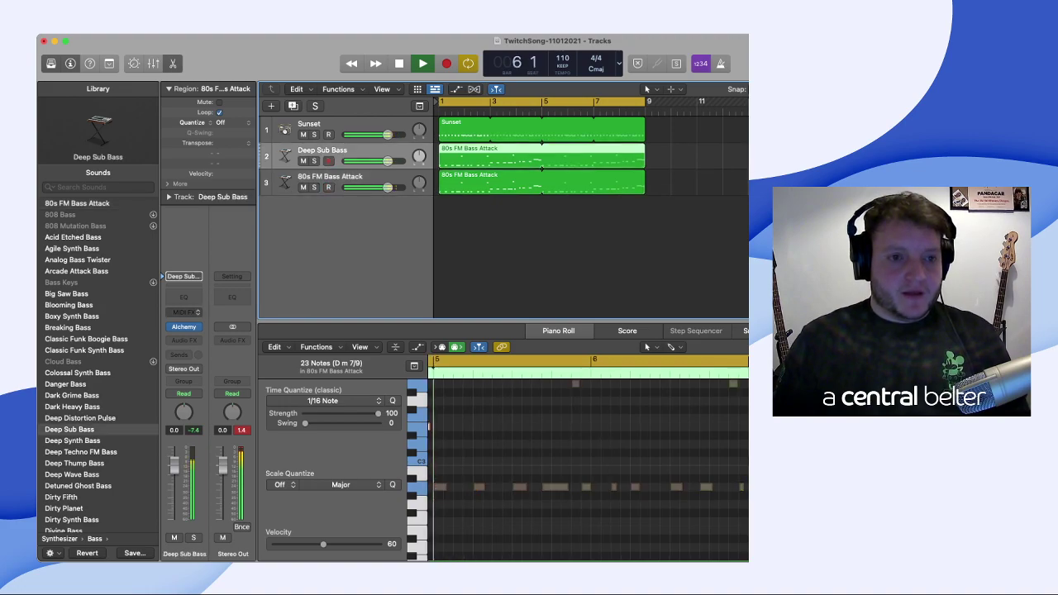
{"action": "key", "text": "s"}
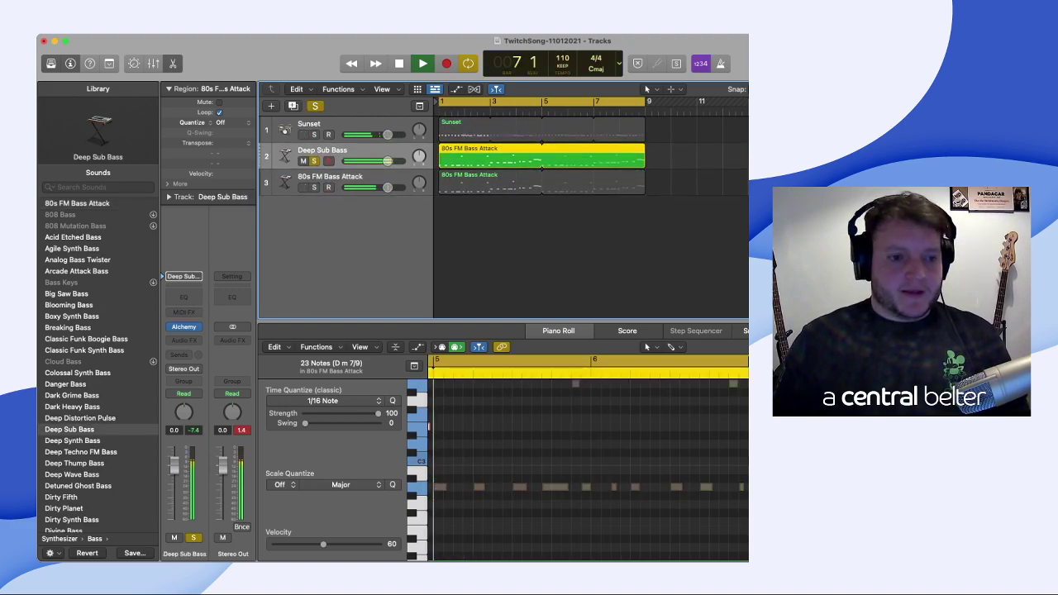
- Roll off the highs of the Deep Sub Bass track with a Channel EQ and compare it in solo with the 80s FM Bass Attack layer
{"action": "left_click", "coordinate": [183, 297]}
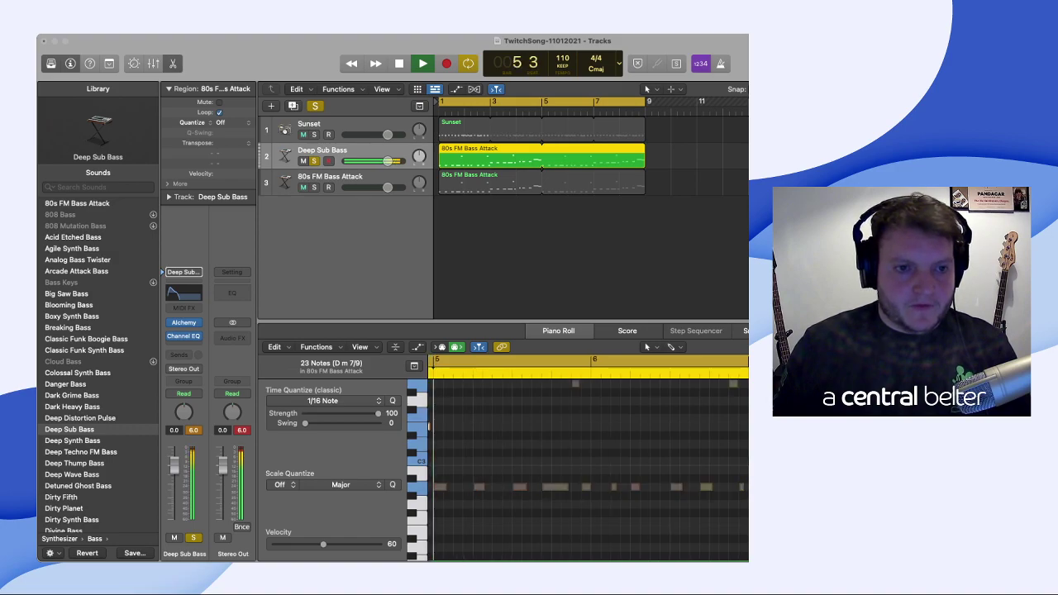
{"action": "left_click", "coordinate": [314, 187]}
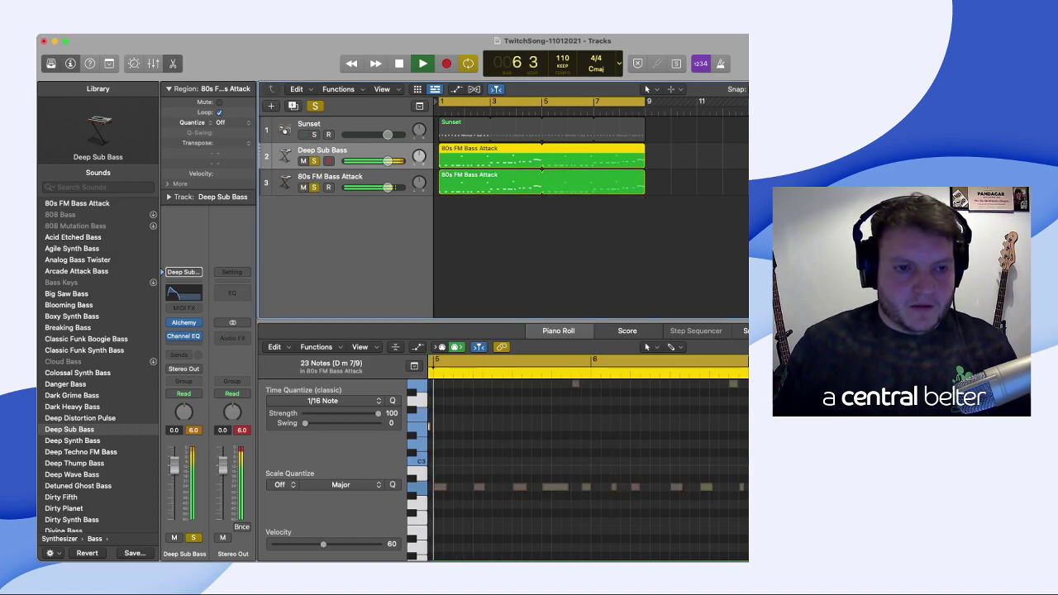
{"action": "key", "text": "s"}
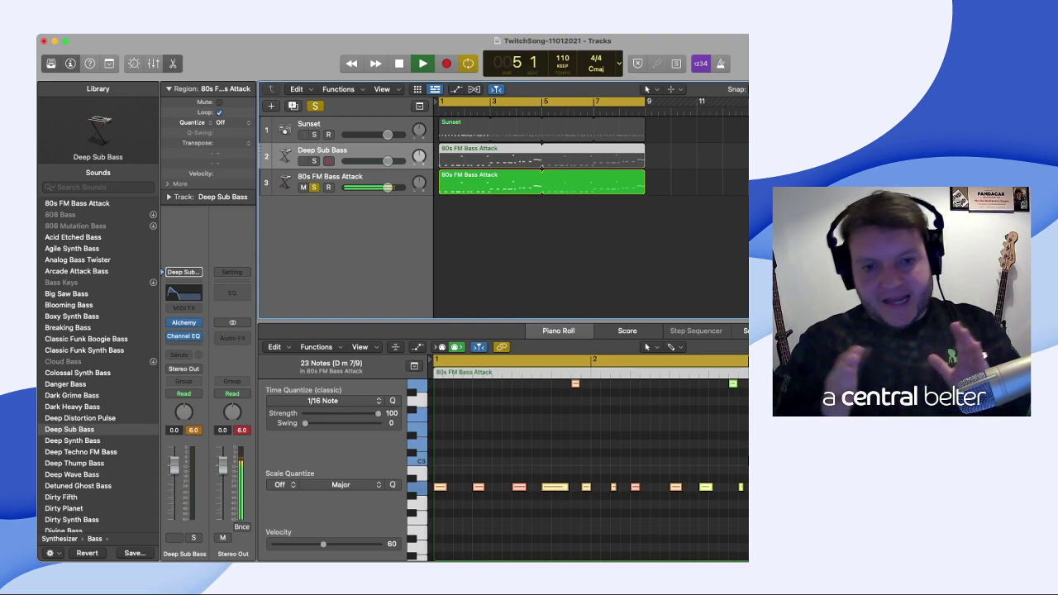
{"action": "key", "text": "s"}
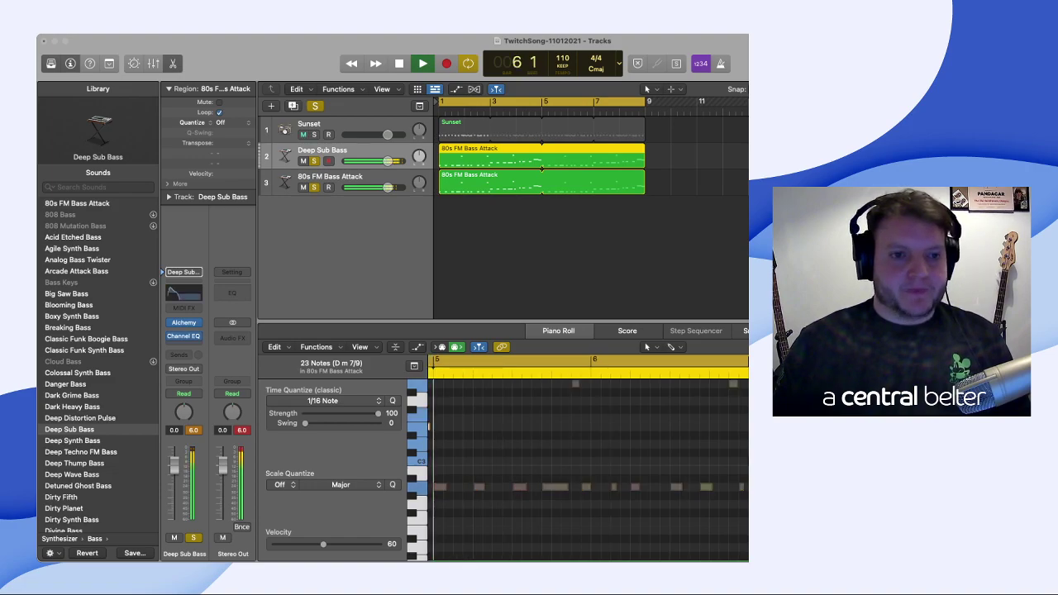
- Trim the lows and highs of the 80s FM Bass Attack track with a Channel EQ, checking it without and with Deep Sub Bass
{"action": "left_click", "coordinate": [348, 176]}
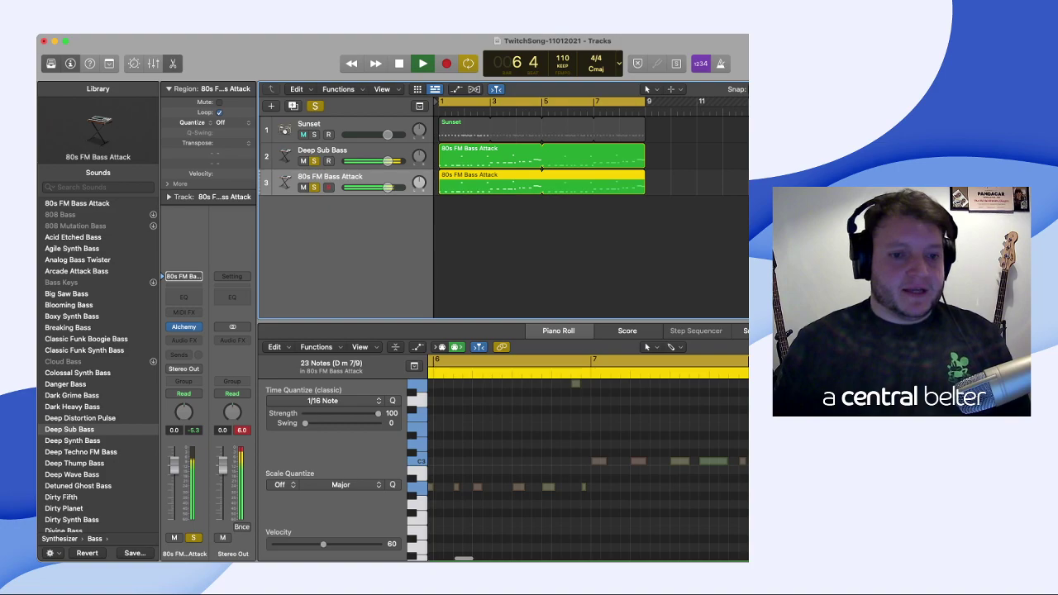
{"action": "left_click", "coordinate": [183, 297]}
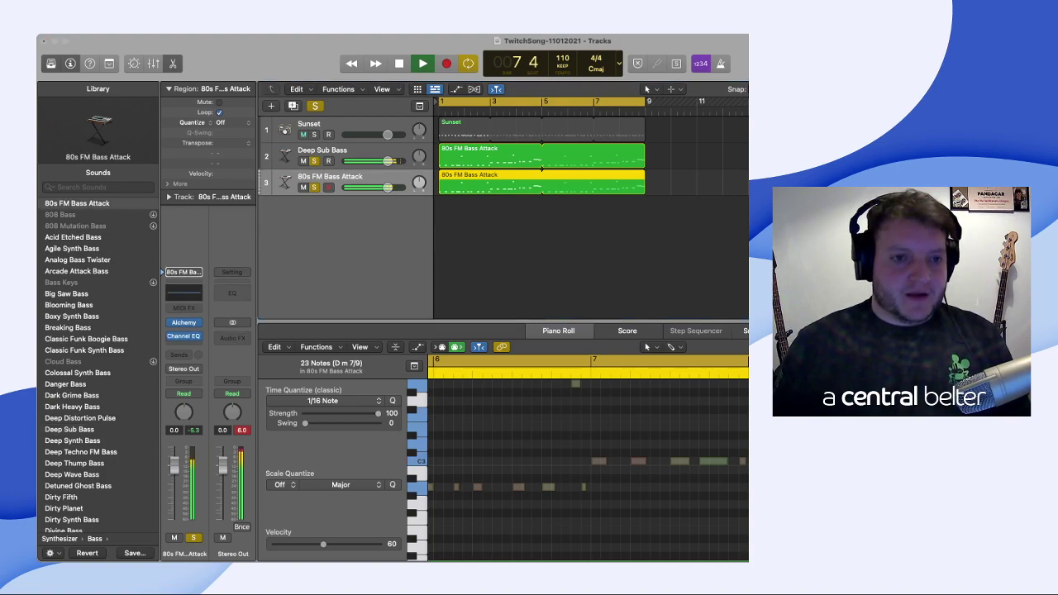
{"action": "left_click", "coordinate": [314, 160]}
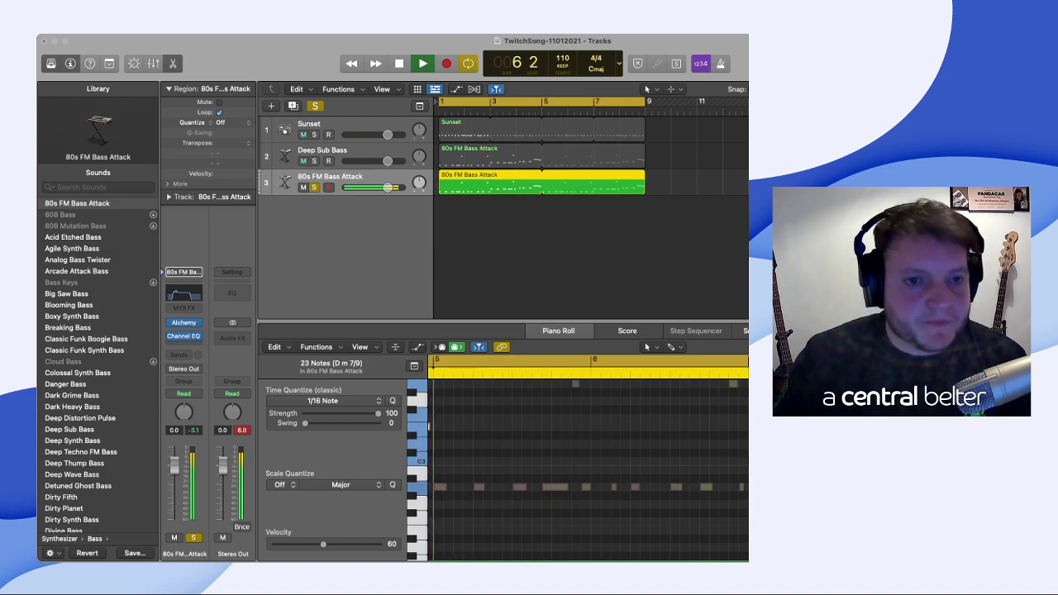
{"action": "left_click", "coordinate": [322, 156]}
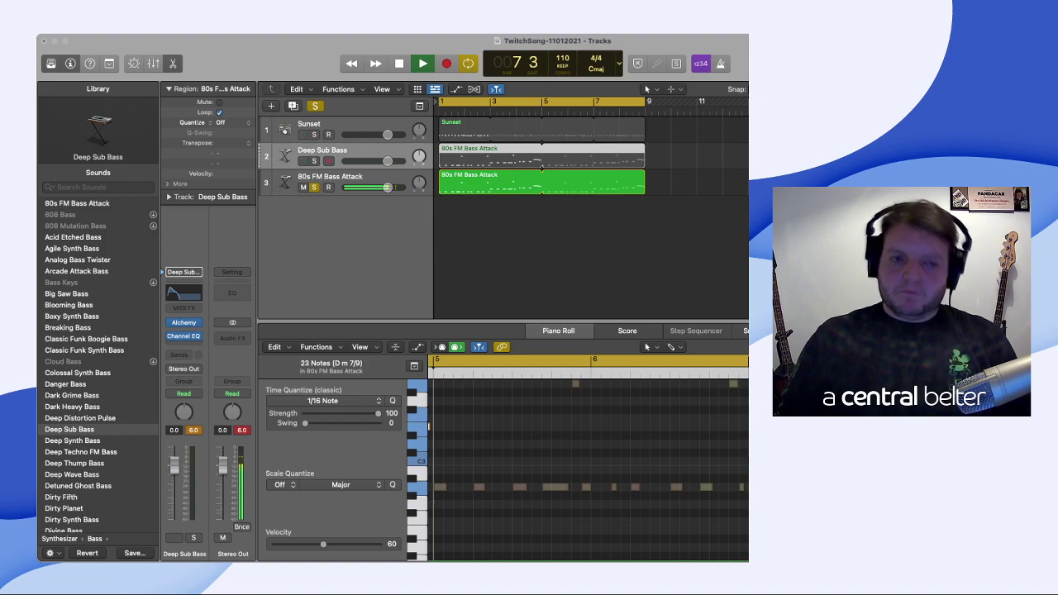
{"action": "left_click", "coordinate": [314, 161]}
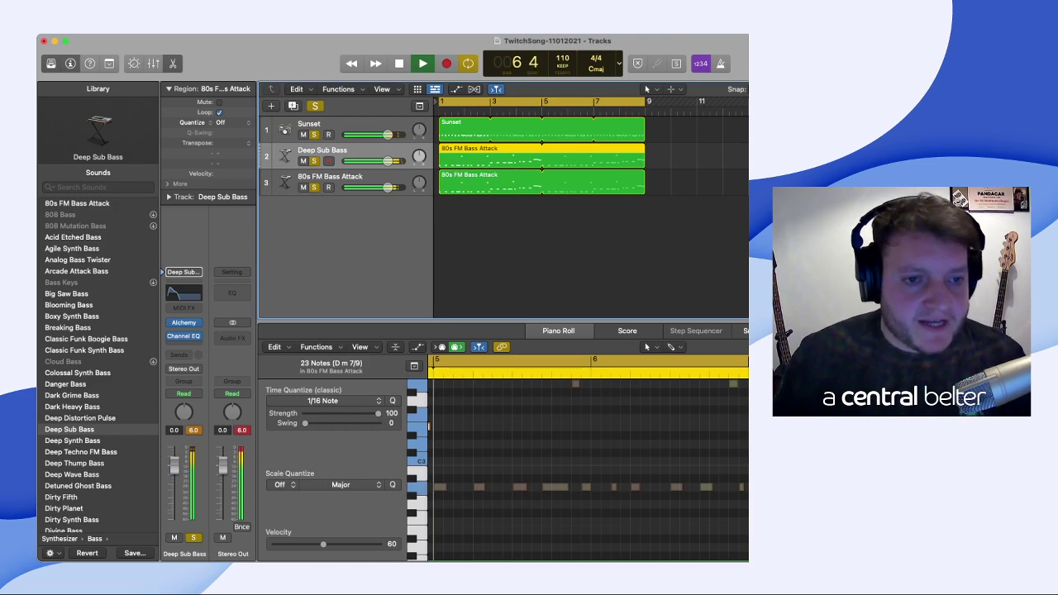
- Group the Deep Sub Bass and 80s FM Bass Attack tracks into a summing stack named Bass
{"action": "key", "text": "shift+Down"}
{"action": "key", "text": "Down"}
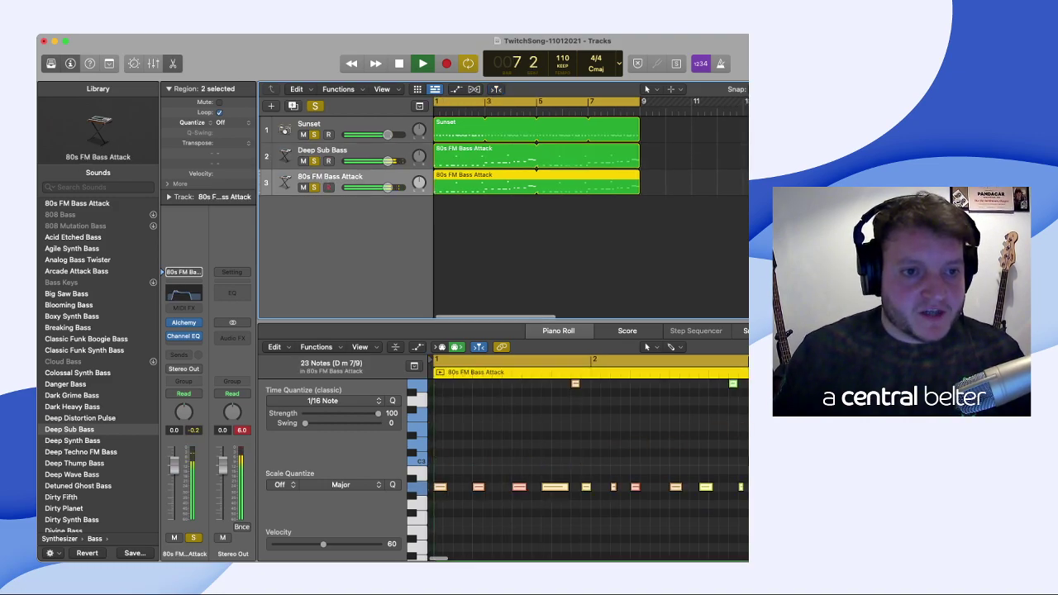
{"action": "key", "text": "shift+Up"}
{"action": "key", "text": "Up"}
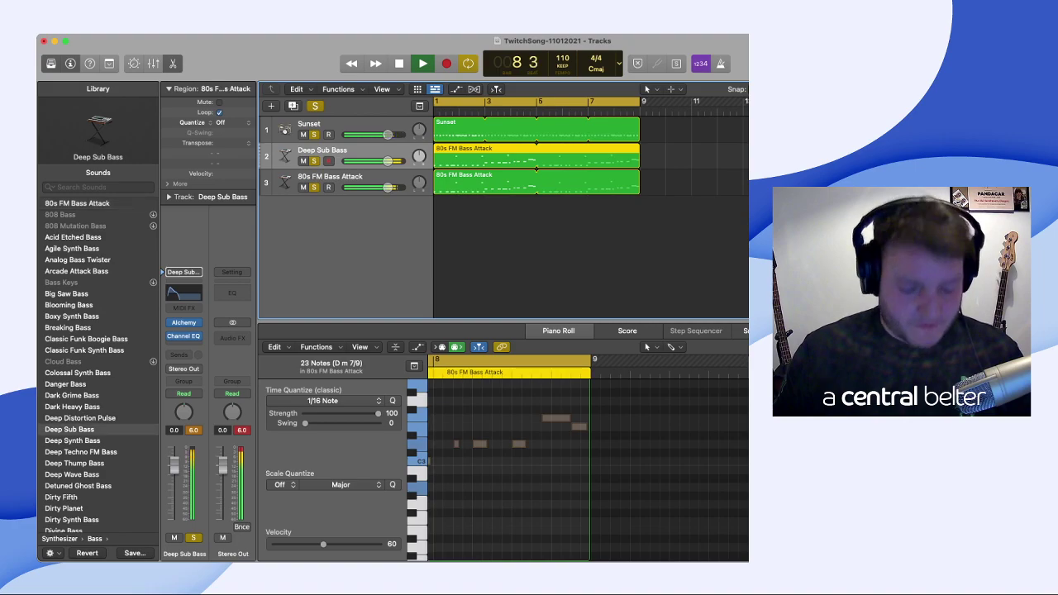
{"action": "key", "text": "shift+Down"}
{"action": "key", "text": "Down"}
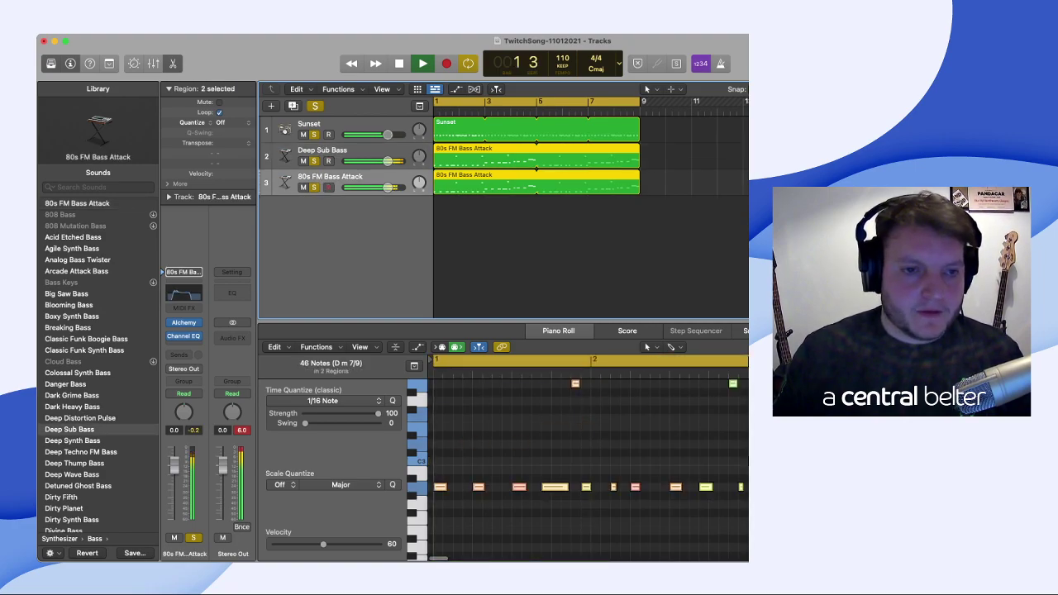
{"action": "left_click", "coordinate": [348, 156]}
{"action": "left_click", "coordinate": [537, 156]}
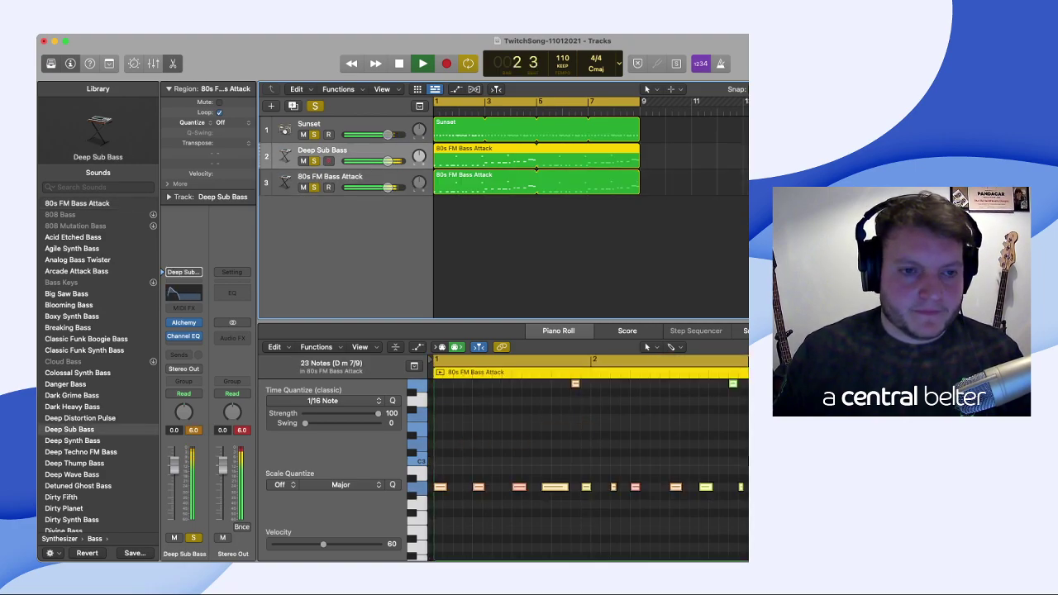
{"action": "key", "text": "shift+Down"}
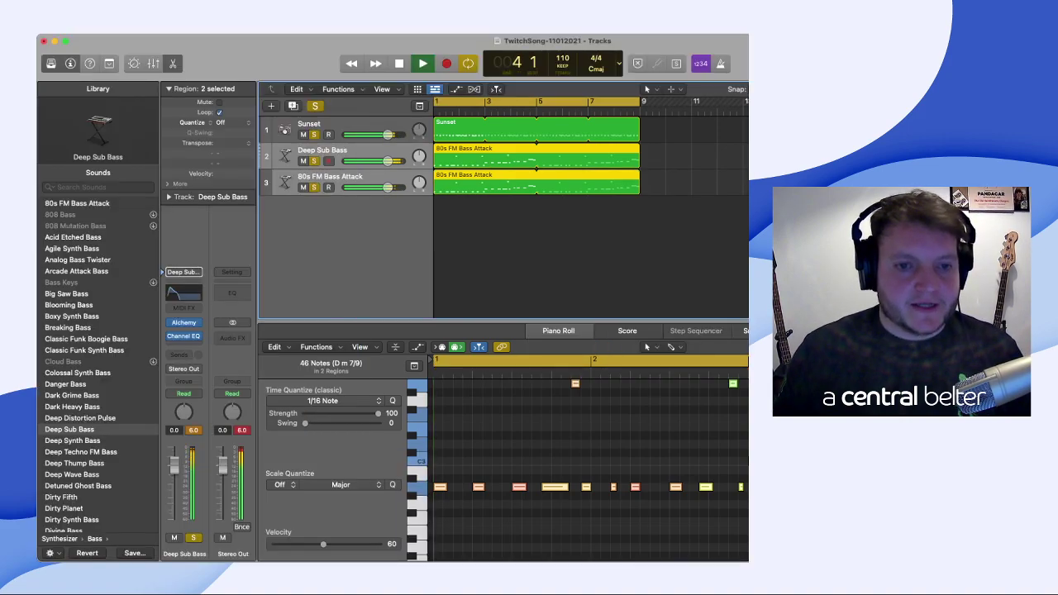
{"action": "key", "text": "super+shift+d"}
{"action": "key", "text": "Return"}
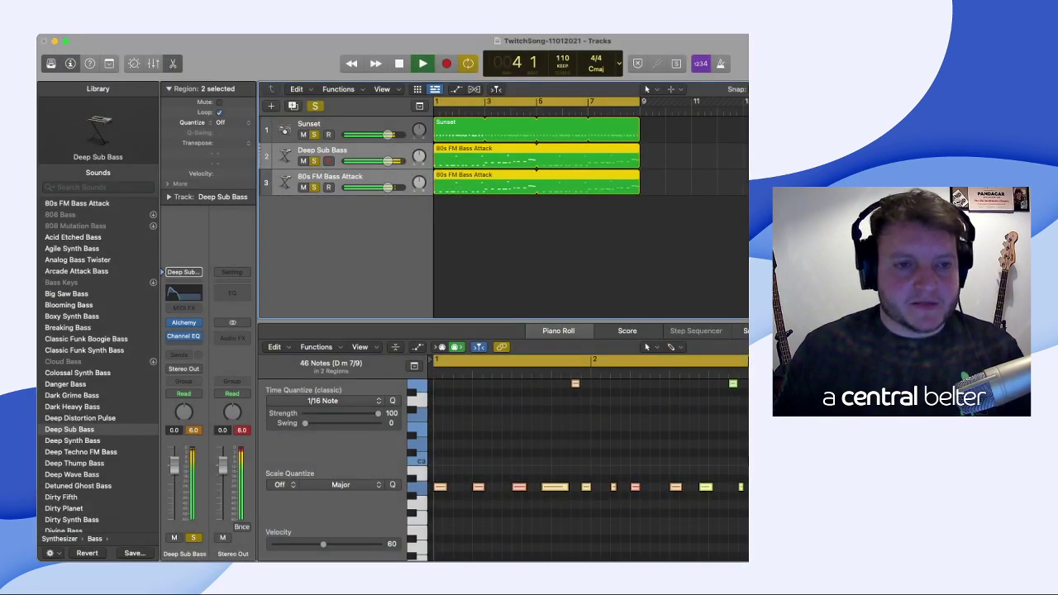
{"action": "key", "text": "shift+Return"}
{"action": "type", "text": "Bass"}
{"action": "key", "text": "Return"}
{"action": "left_click", "coordinate": [281, 156]}
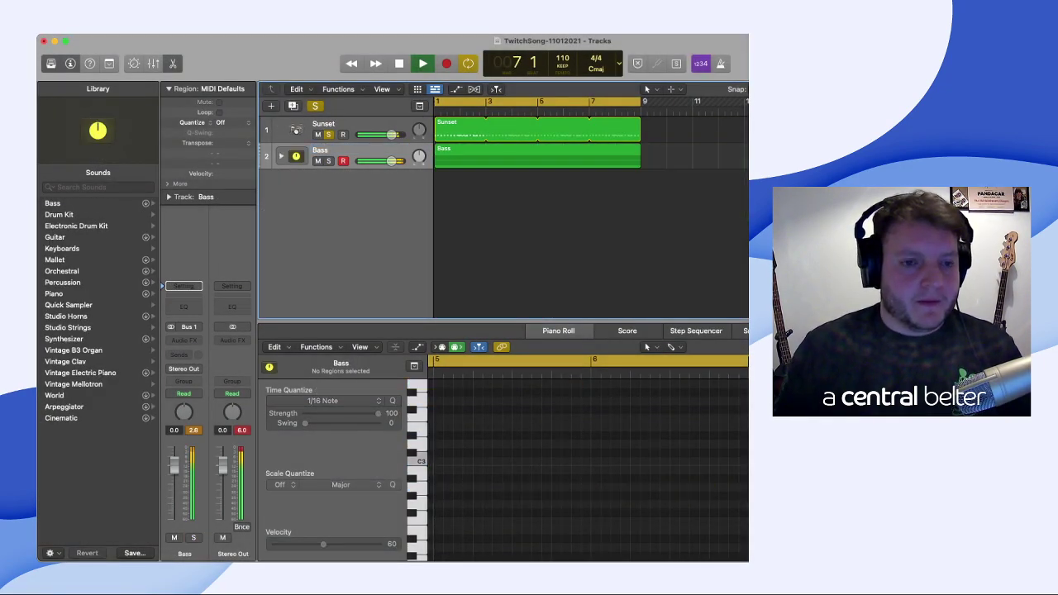
- Play the Bass stack without the Sunset drums and lower the Deep Sub Bass level slightly inside the expanded stack
{"action": "left_click", "coordinate": [537, 155]}
{"action": "key", "text": "s"}
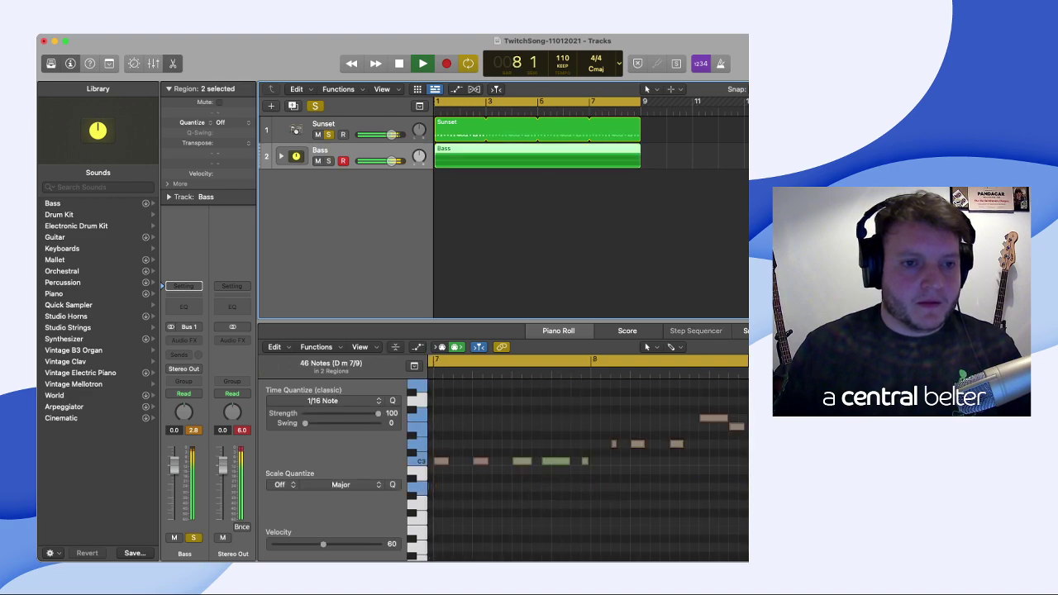
{"action": "key", "text": "s"}
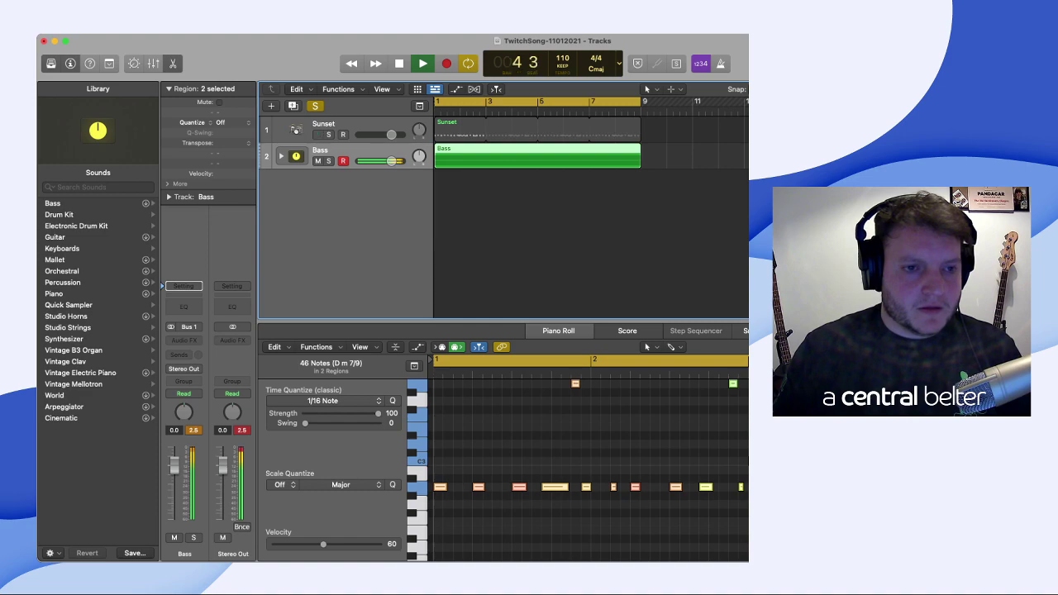
{"action": "left_click", "coordinate": [281, 156]}
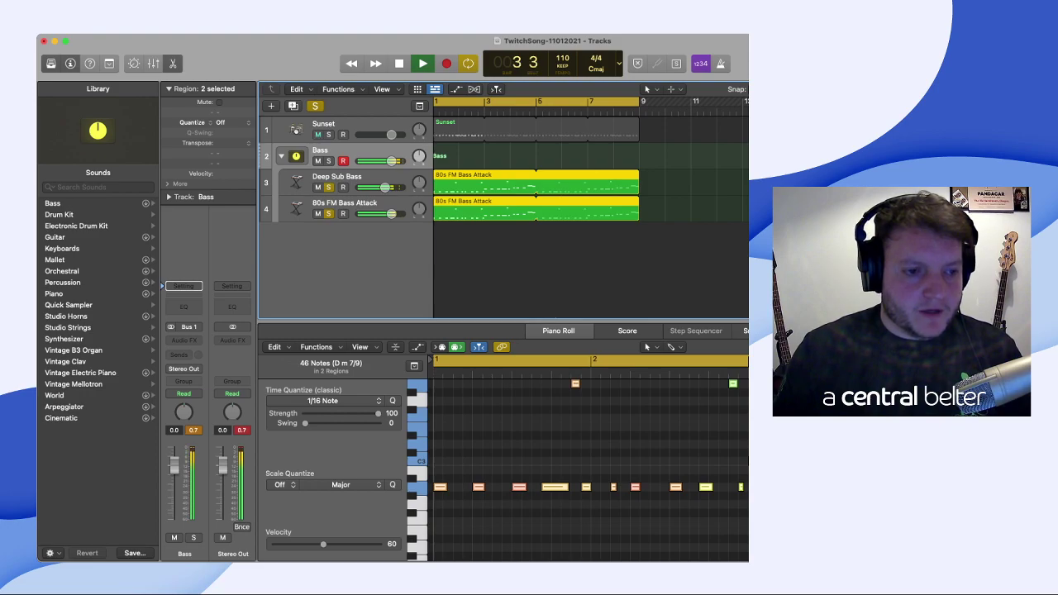
- Insert a Channel EQ followed by a CLA-76 (m) compressor on the Bass stack
{"action": "left_click", "coordinate": [184, 305]}
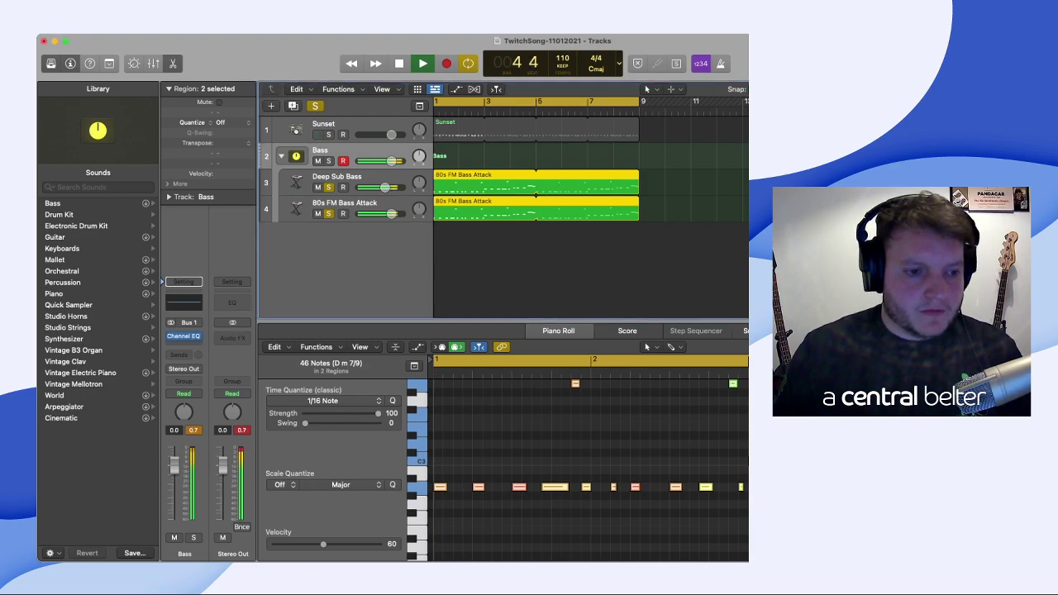
{"action": "key", "text": "super+w"}
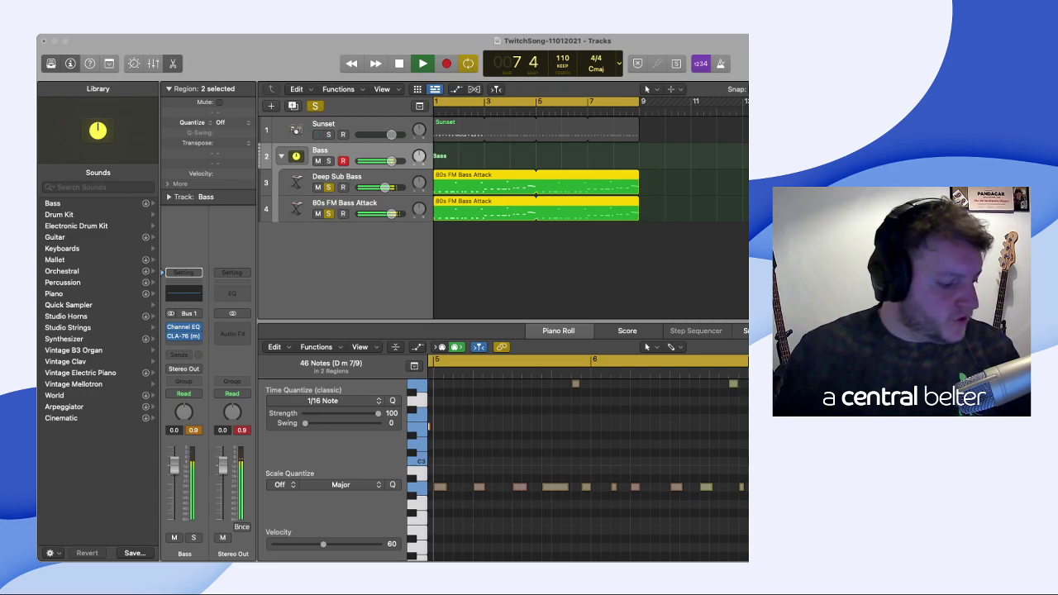
{"action": "key", "text": "Return"}
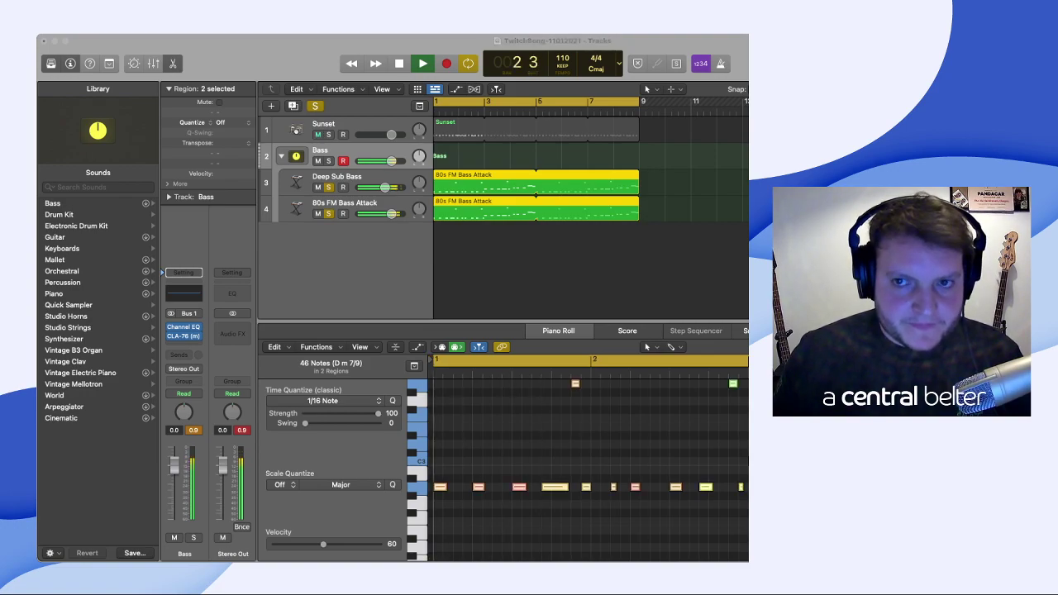
{"action": "key", "text": "super+Tab"}
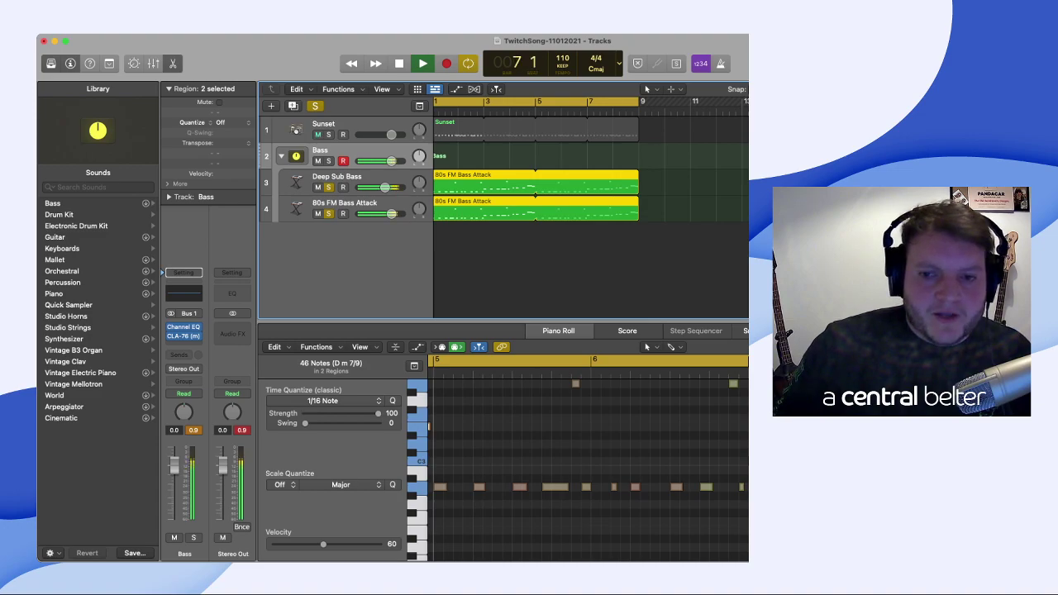
{"action": "key", "text": "super+Tab"}
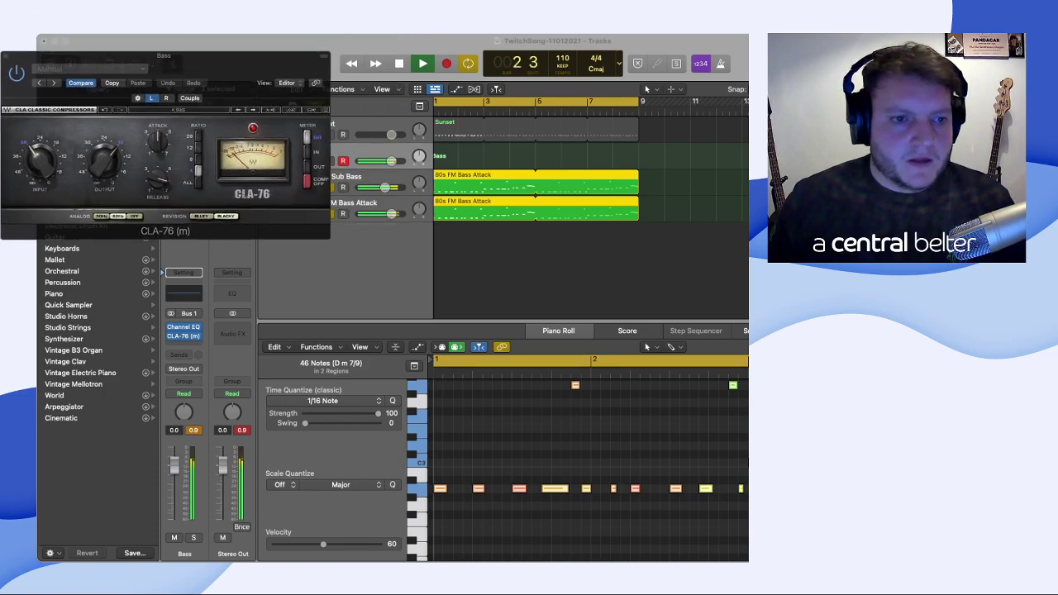
- Try different input, output, ratio and Bluey/Blacky revision settings on the Bass stack's CLA-76 compressor
{"action": "left_click_drag", "start_coordinate": [489, 244], "coordinate": [404, 238]}
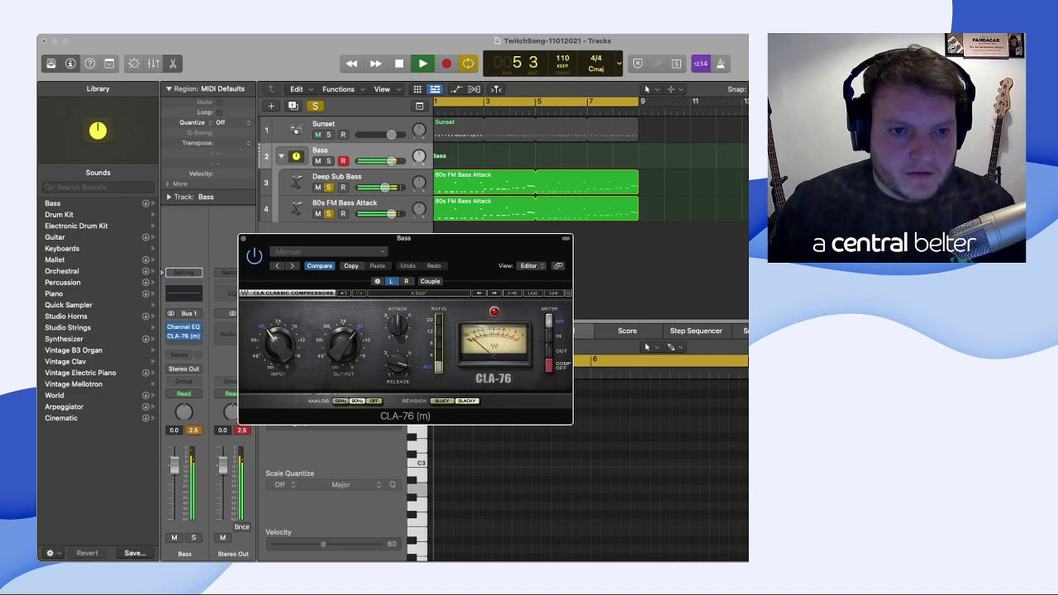
{"action": "left_click_drag", "start_coordinate": [343, 346], "coordinate": [344, 343]}
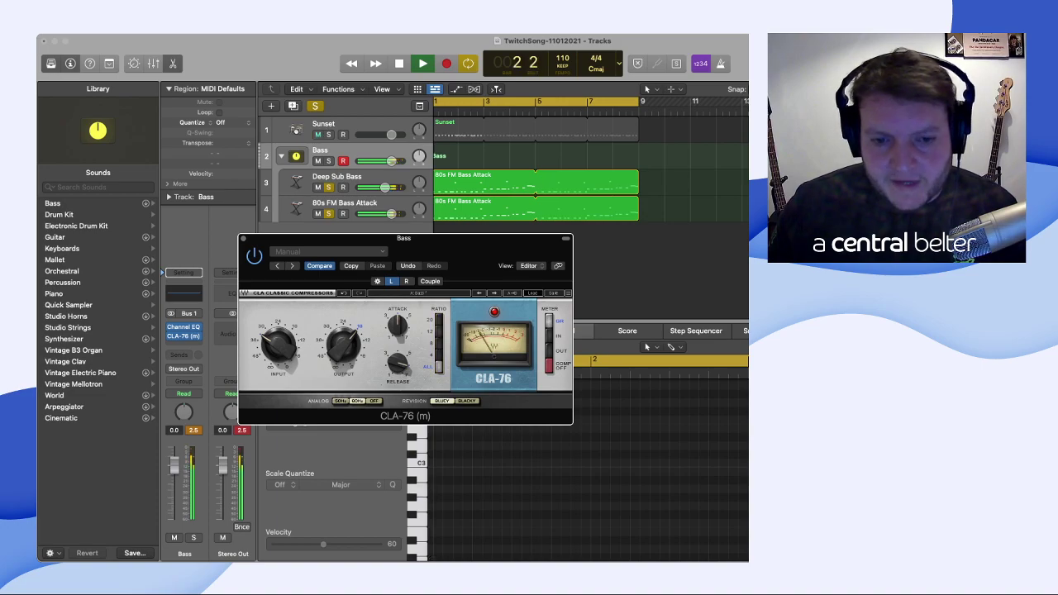
{"action": "left_click", "coordinate": [439, 367]}
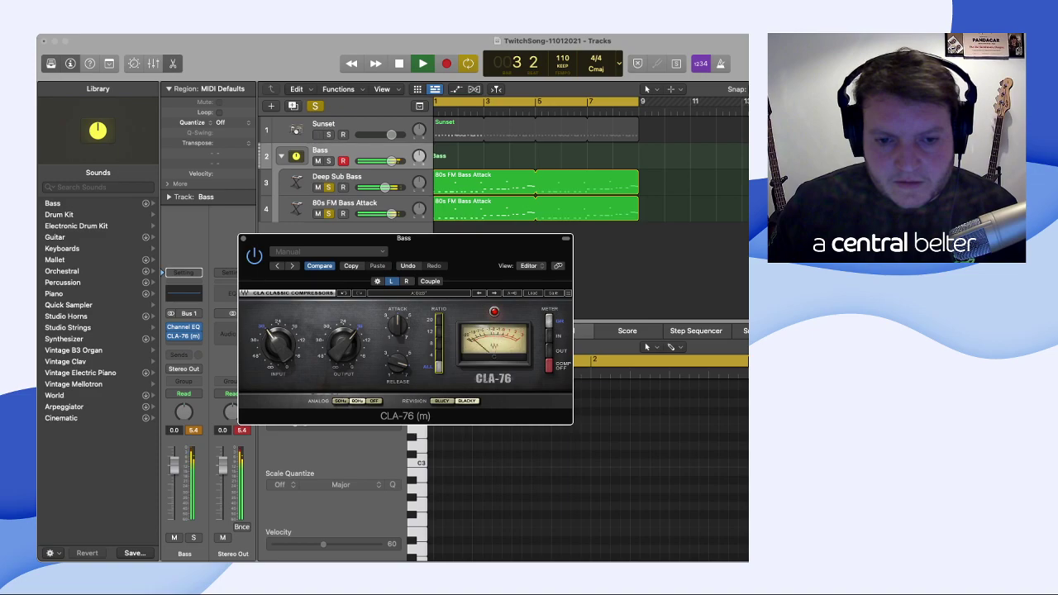
{"action": "left_click", "coordinate": [278, 346]}
{"action": "mouse_move", "coordinate": [343, 346]}
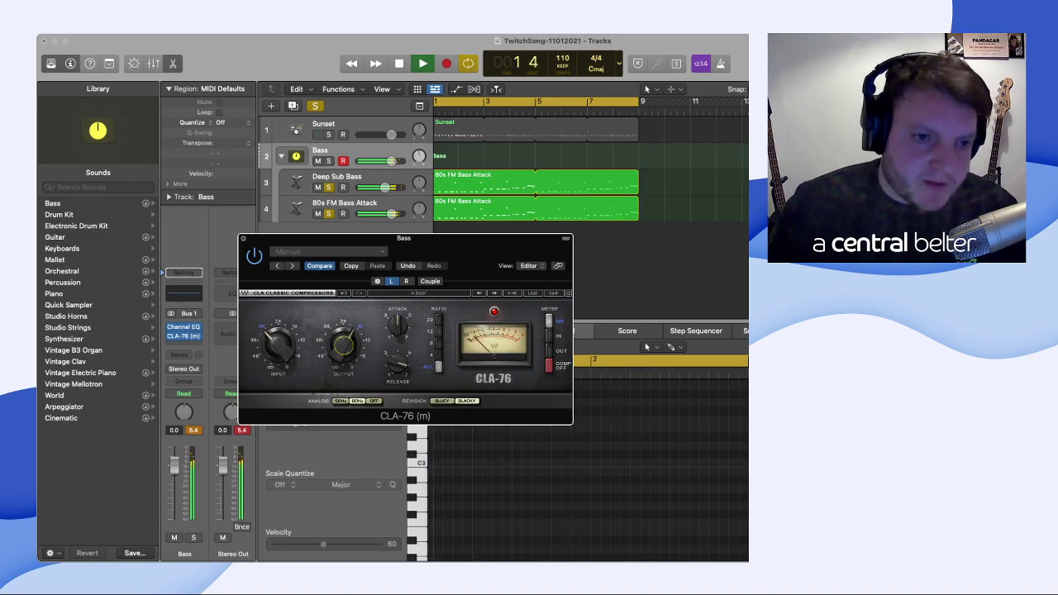
{"action": "key", "text": "super+w"}
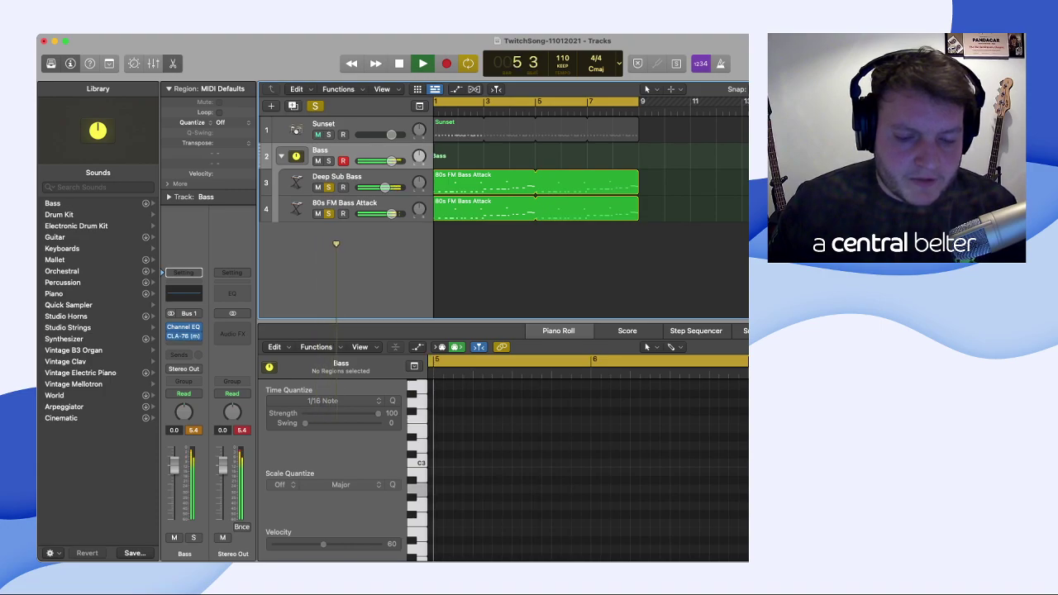
- Replace the CLA-76 on the Bass stack with Sausage Fattener and adjust its Fatness and Color slightly
{"action": "key", "text": "super+Tab"}
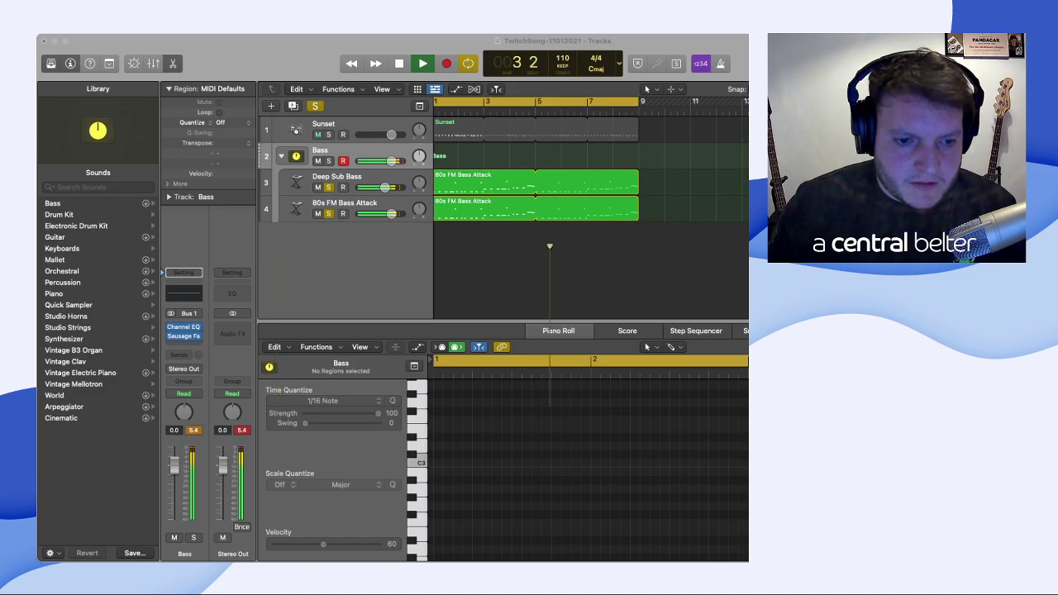
{"action": "key", "text": "v"}
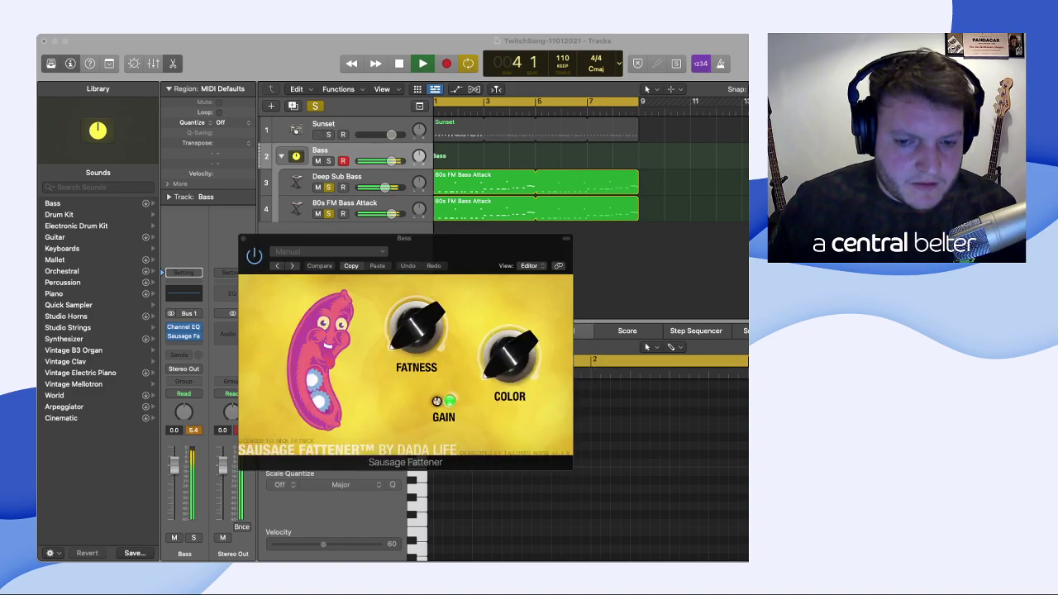
{"action": "left_click_drag", "start_coordinate": [404, 238], "coordinate": [850, 284]}
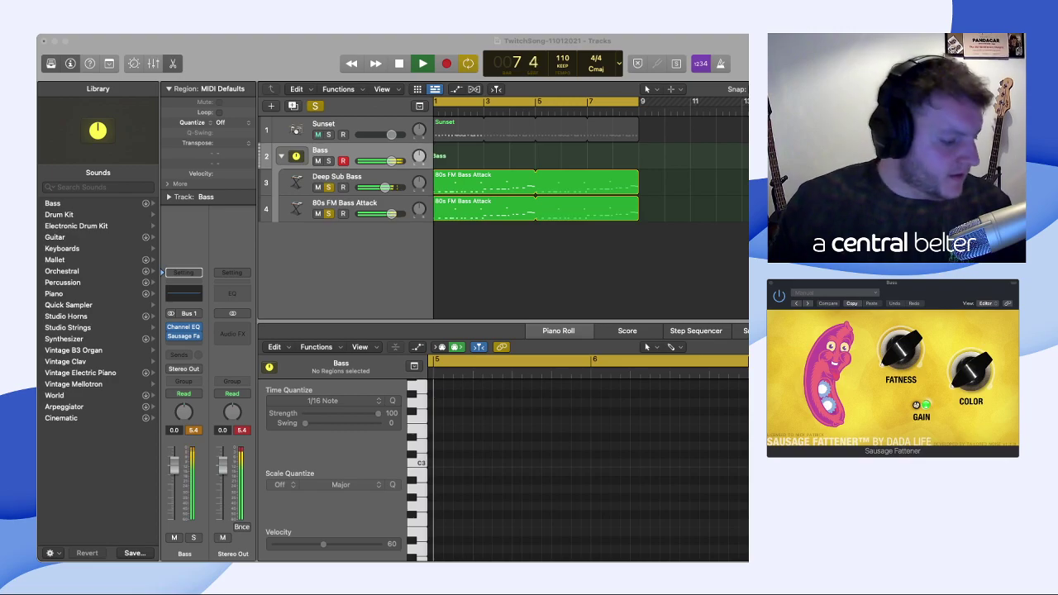
{"action": "key", "text": "super+Tab"}
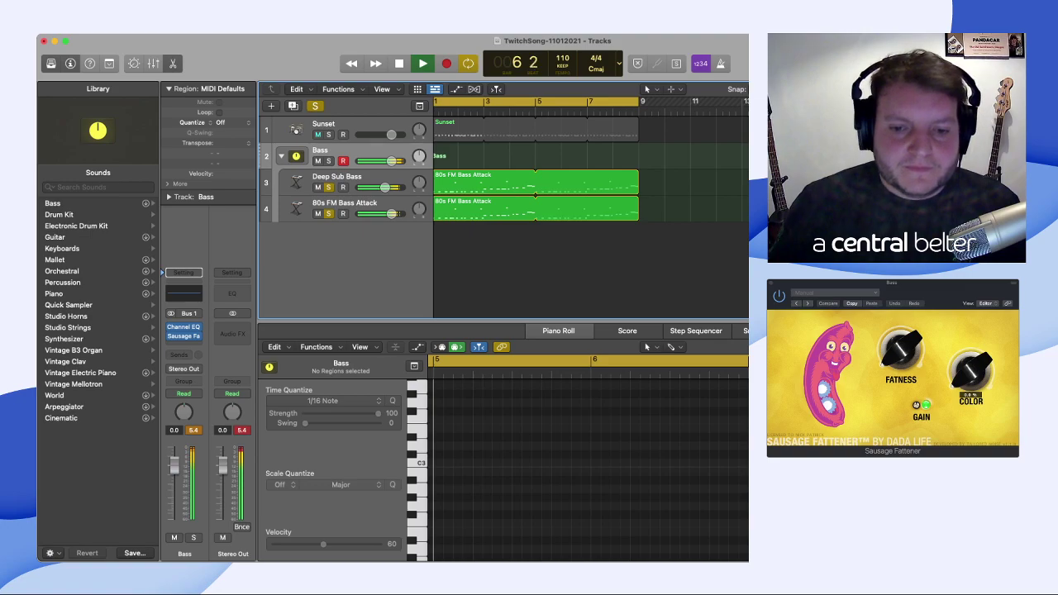
{"action": "mouse_move", "coordinate": [900, 351]}
{"action": "left_mouse_down"}
{"action": "mouse_move", "coordinate": [900, 334]}
{"action": "mouse_move", "coordinate": [900, 345]}
{"action": "left_mouse_up"}
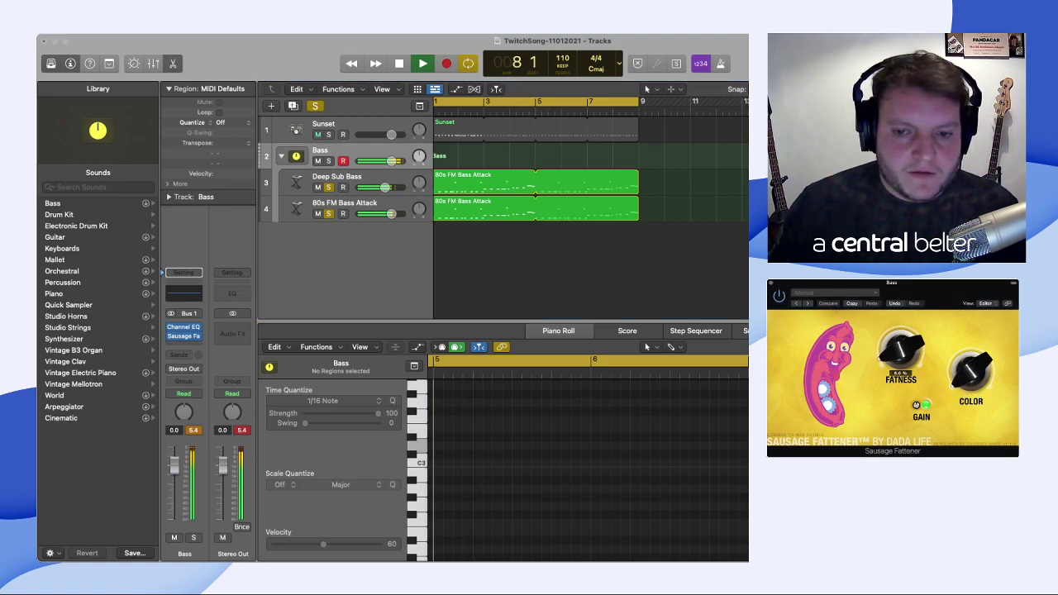
{"action": "mouse_move", "coordinate": [971, 370]}
{"action": "left_mouse_down"}
{"action": "mouse_move", "coordinate": [971, 354]}
{"action": "mouse_move", "coordinate": [971, 365]}
{"action": "left_mouse_up"}
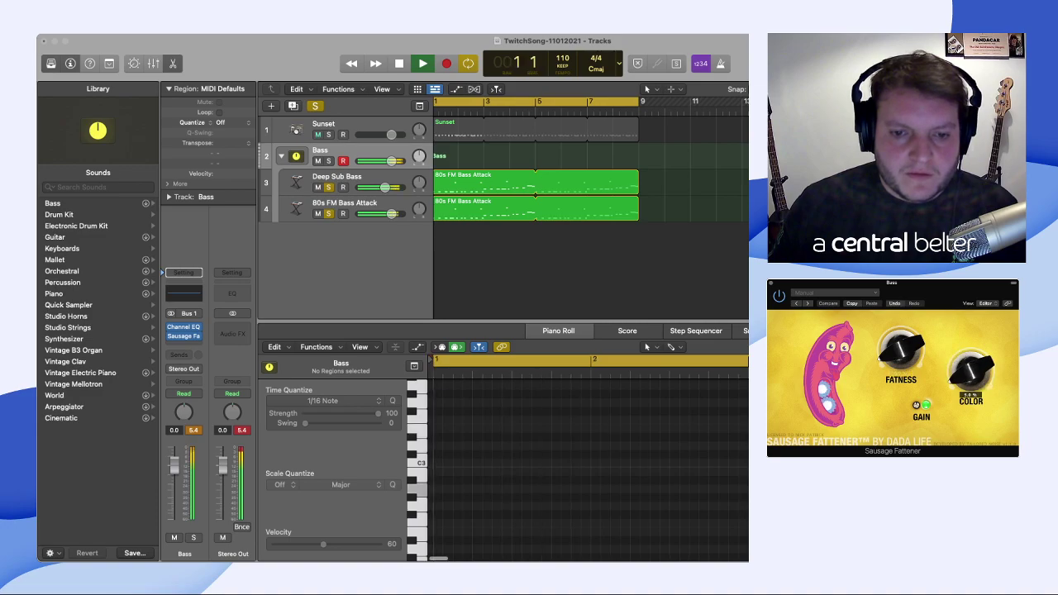
- Fine-tune the Fatness, Color and Gain of the Bass stack's Sausage Fattener, and close the plug-in
{"action": "left_click_drag", "start_coordinate": [900, 351], "coordinate": [900, 363]}
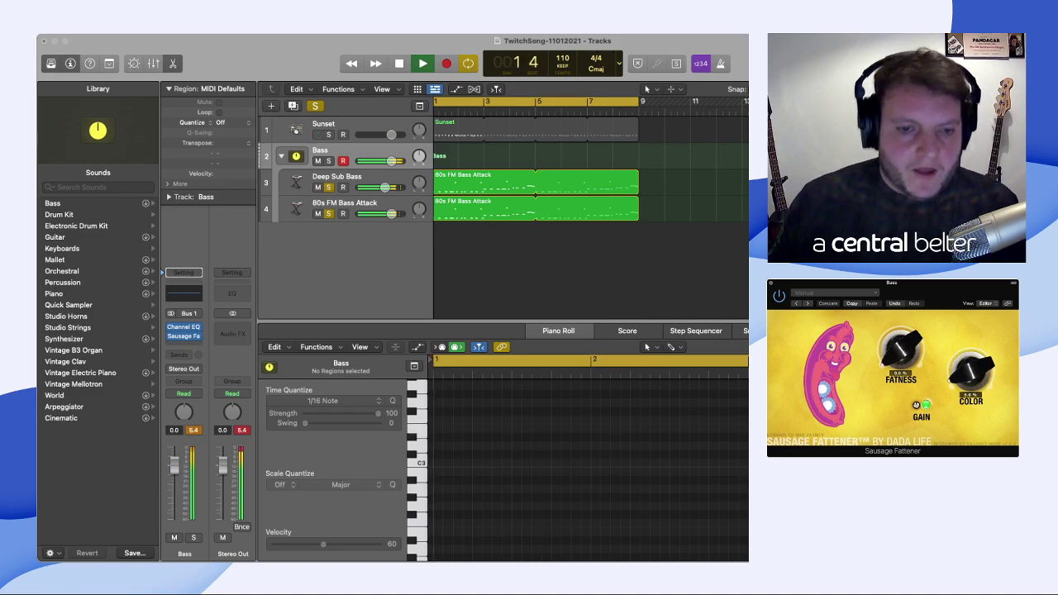
{"action": "left_click_drag", "start_coordinate": [972, 371], "coordinate": [971, 382]}
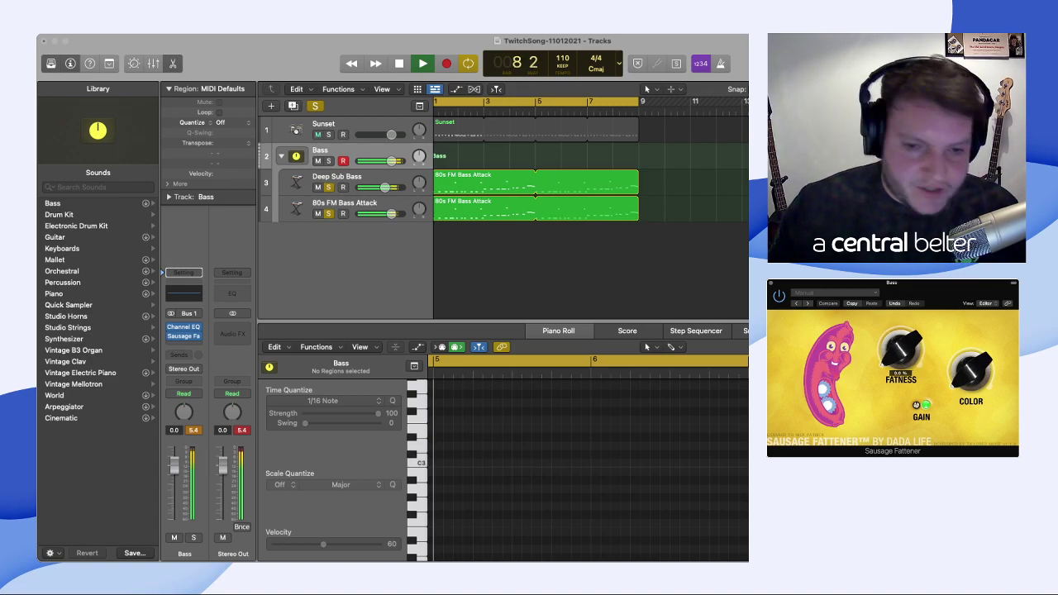
{"action": "left_click_drag", "start_coordinate": [916, 405], "coordinate": [916, 421]}
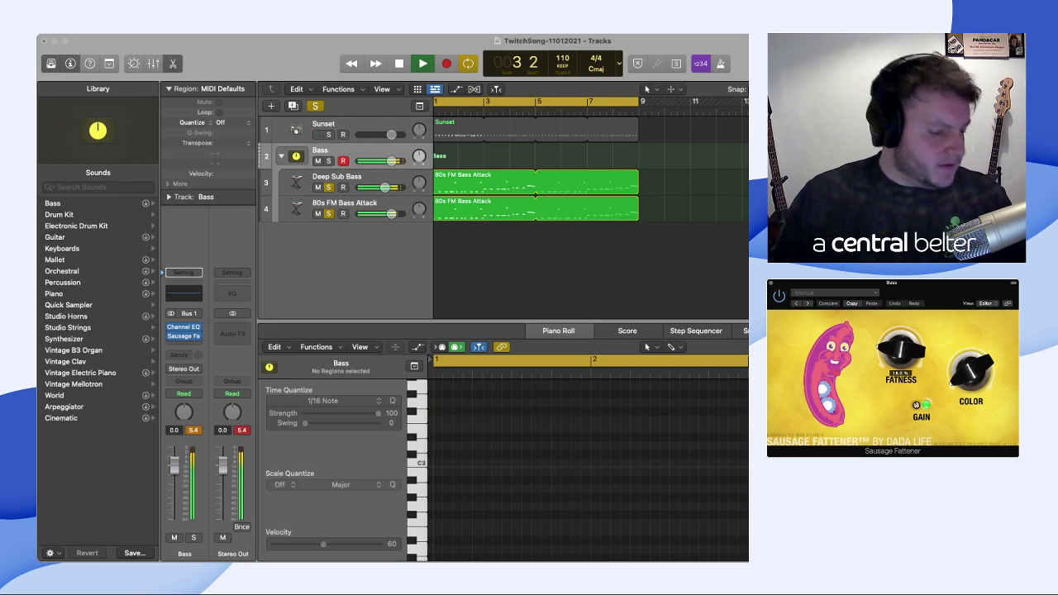
{"action": "key", "text": "super+w"}
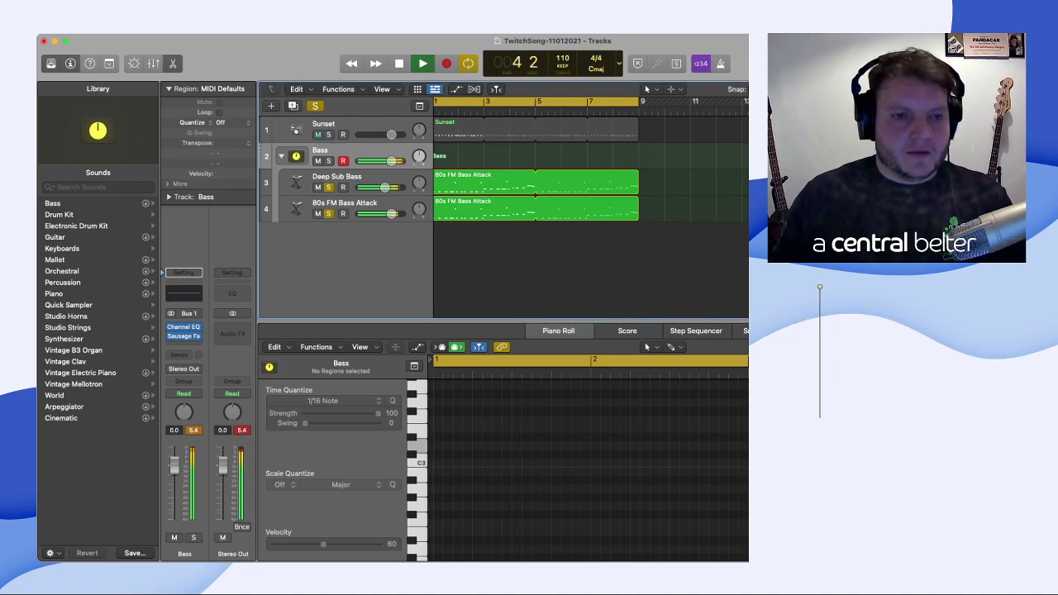
- Clear all track solos so the drums play with the bass, and collapse the Bass stack
{"action": "key", "text": "ctrl+alt+super+s"}
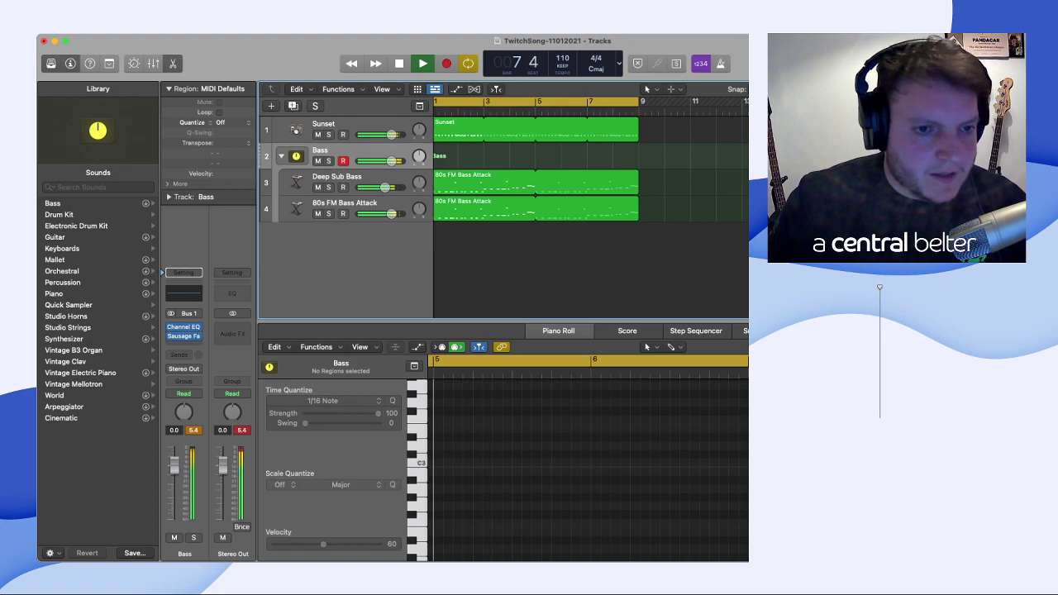
{"action": "key", "text": "Down"}
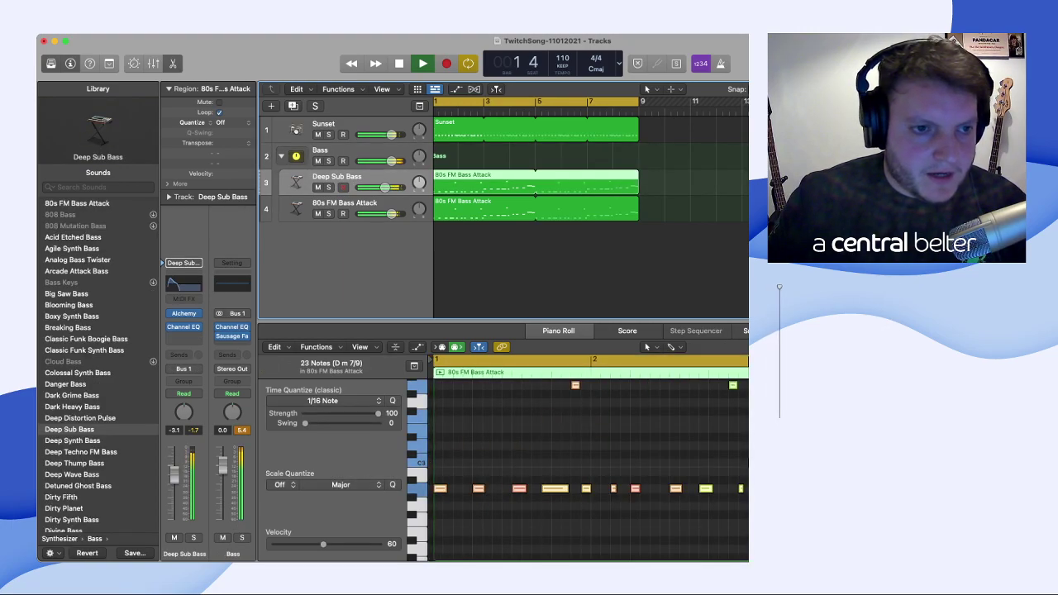
{"action": "left_click", "coordinate": [281, 156]}
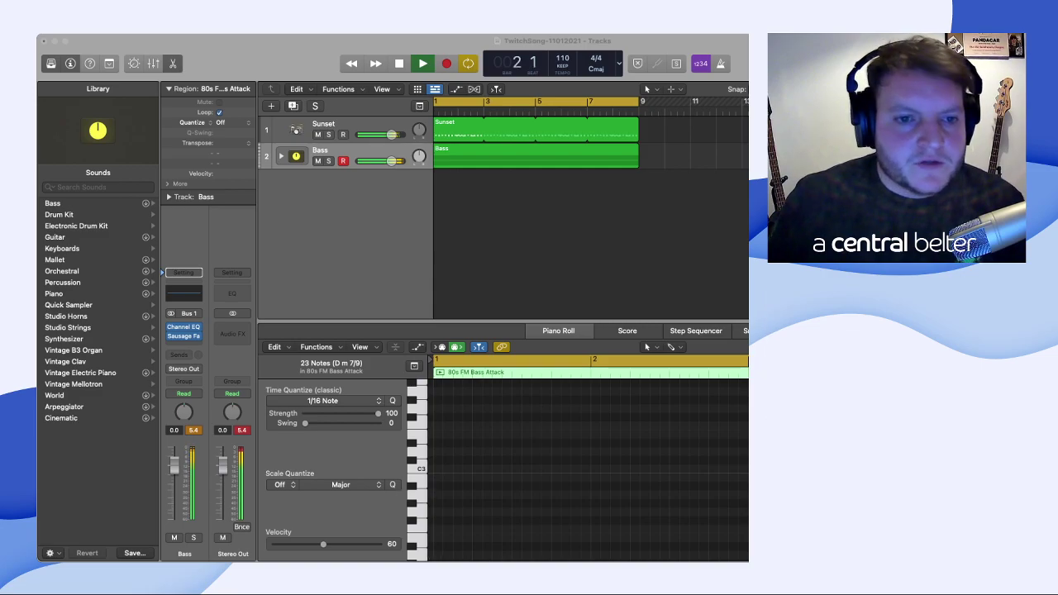
{"action": "key", "text": "super+Tab"}
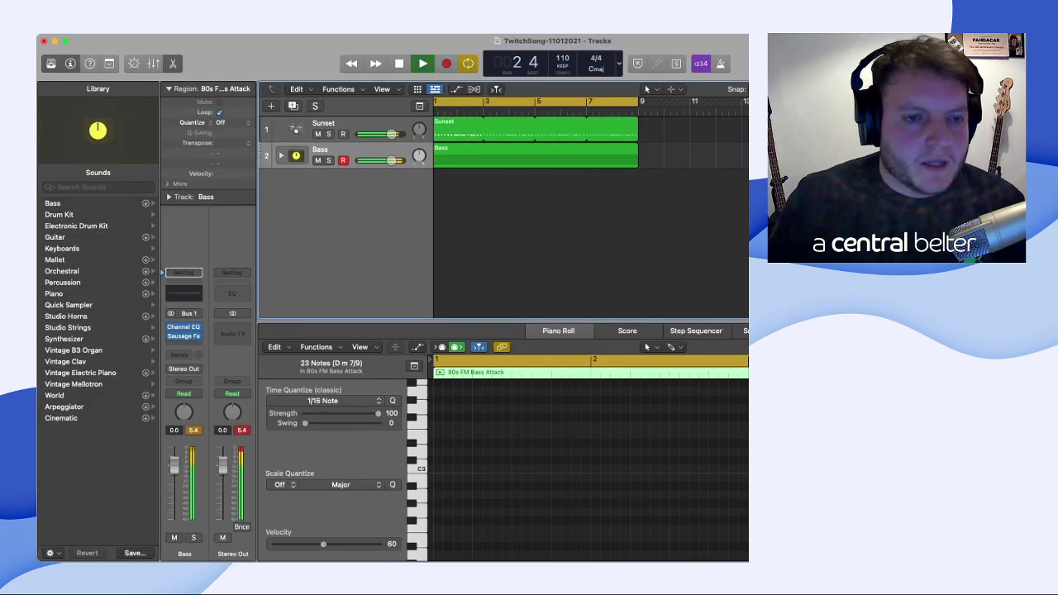
- Select the Sunset drum track and mute the Bass stack to hear the drums on their own
{"action": "left_click", "coordinate": [323, 123]}
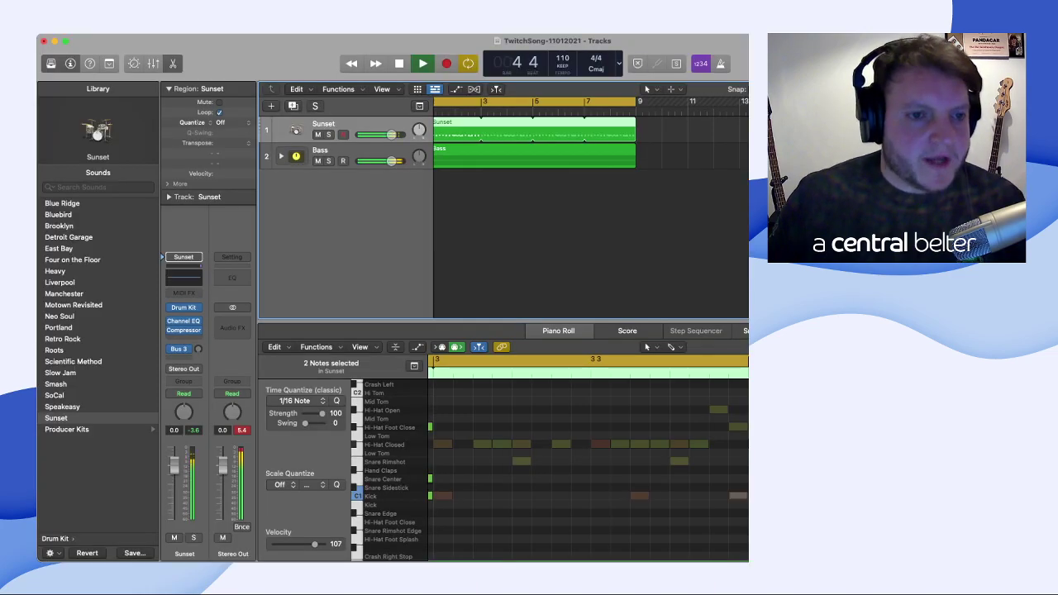
{"action": "left_click", "coordinate": [318, 161]}
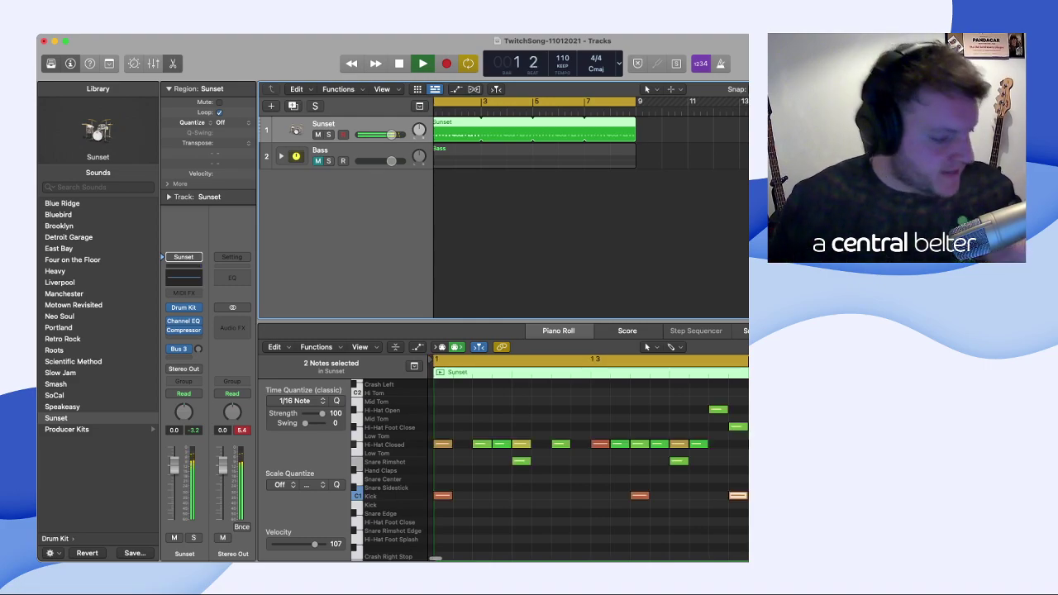
{"action": "left_click", "coordinate": [318, 160]}
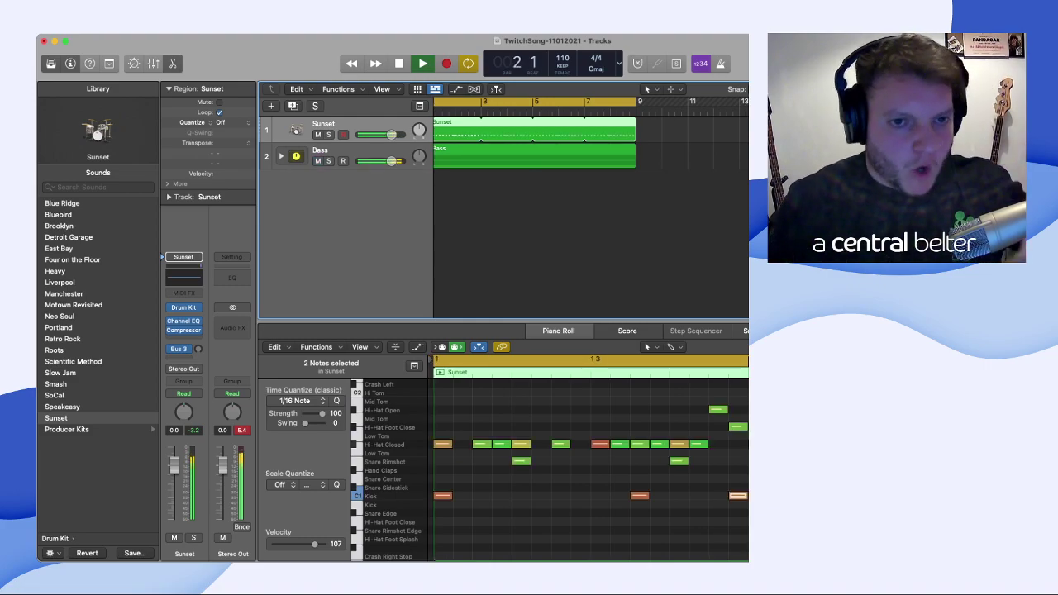
{"action": "key", "text": "ctrl+m"}
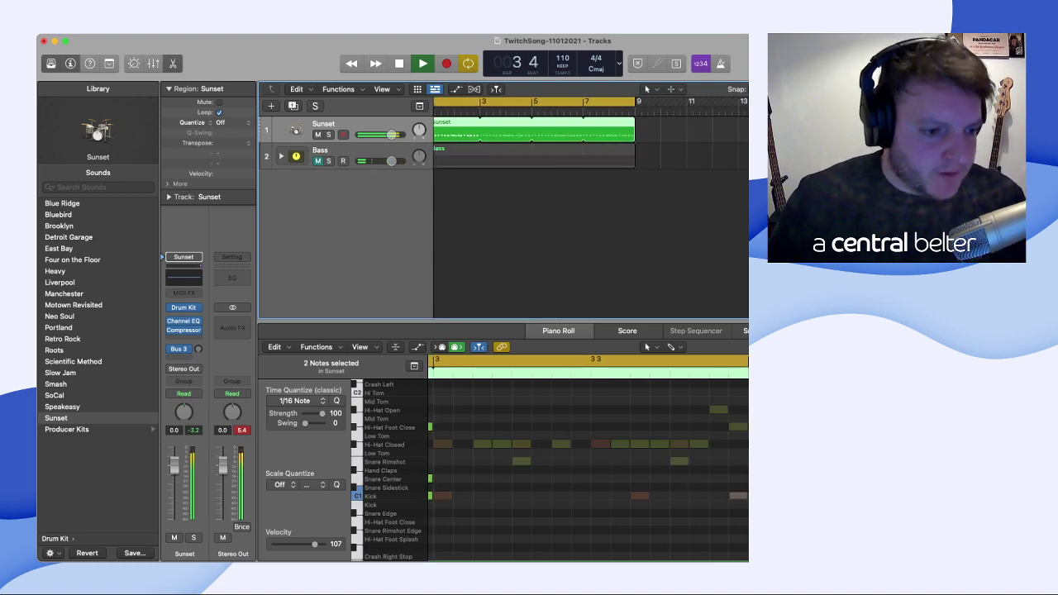
- Browse the Producer Kits and load the Vintage Breaks+ kit on the Sunset drum track
{"action": "left_click", "coordinate": [67, 429]}
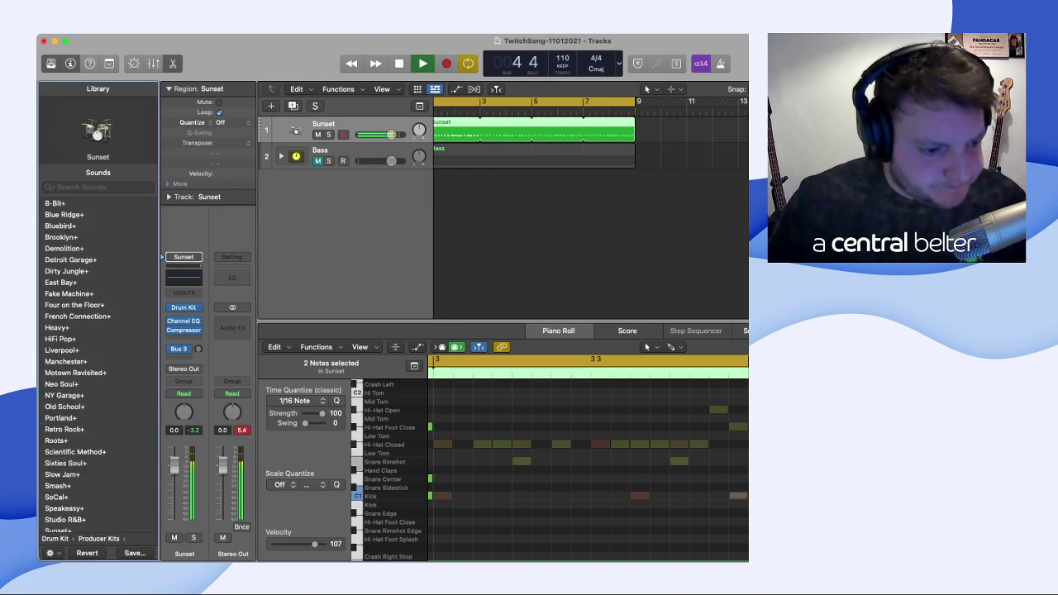
{"action": "scroll", "coordinate": [82, 364], "scroll_direction": "down", "scroll_amount": 1}
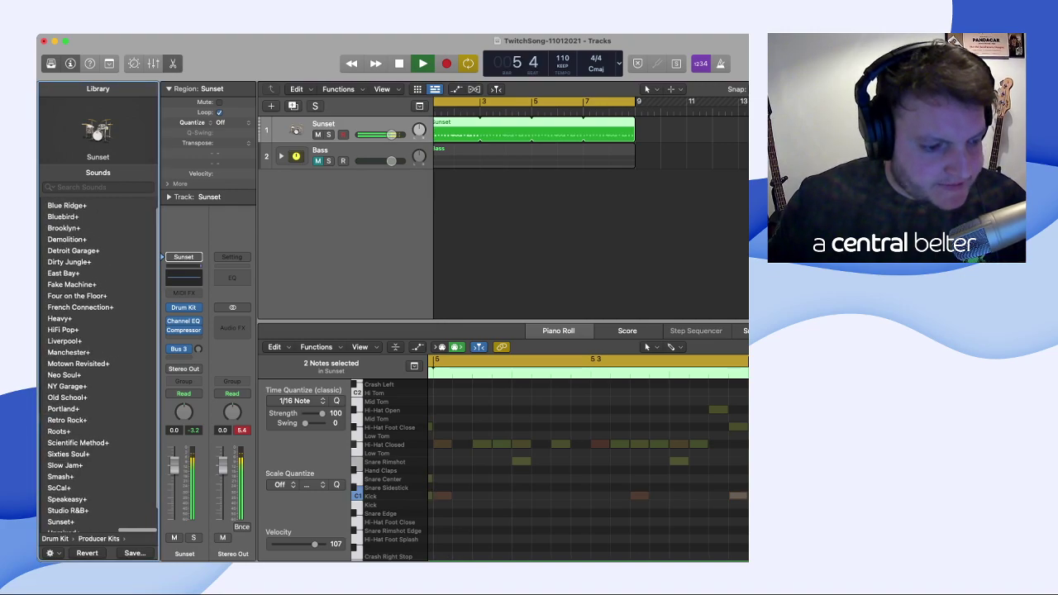
{"action": "scroll", "coordinate": [83, 363], "scroll_direction": "down", "scroll_amount": 2}
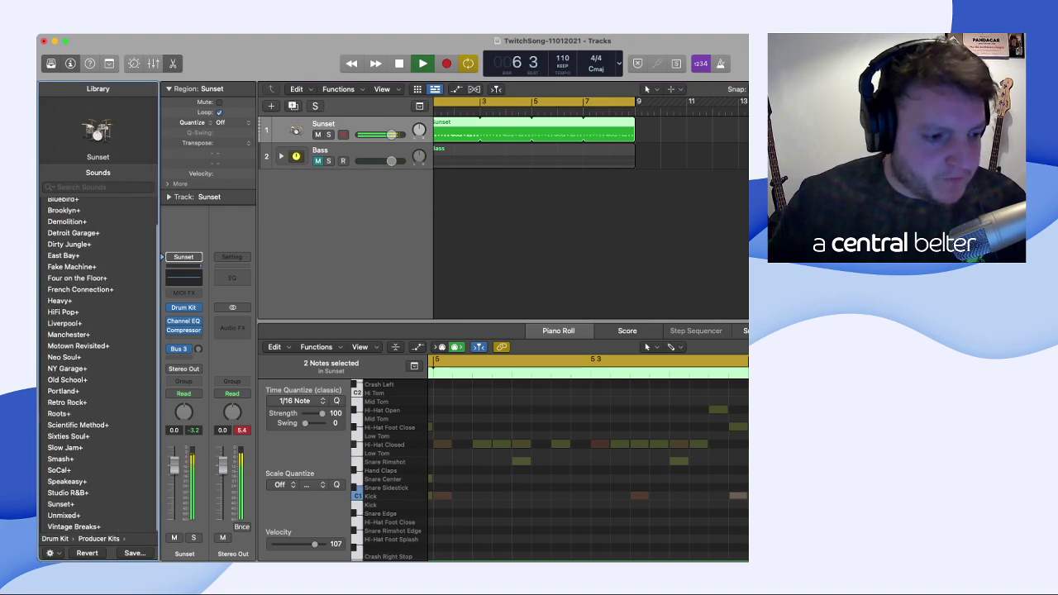
{"action": "scroll", "coordinate": [98, 364], "scroll_direction": "left", "scroll_amount": 3}
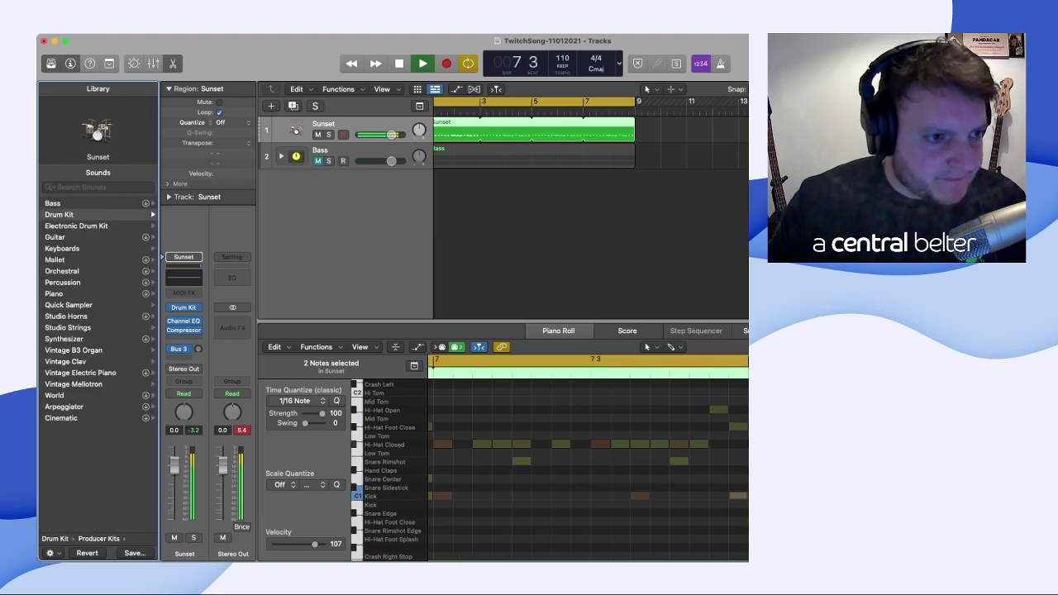
{"action": "left_click", "coordinate": [97, 214]}
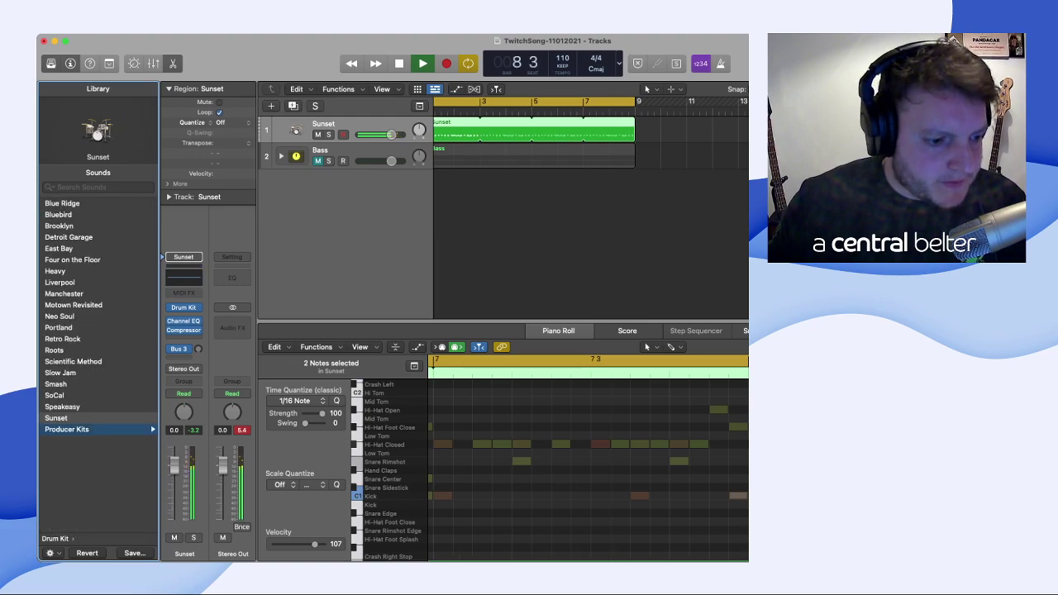
{"action": "left_click", "coordinate": [66, 429]}
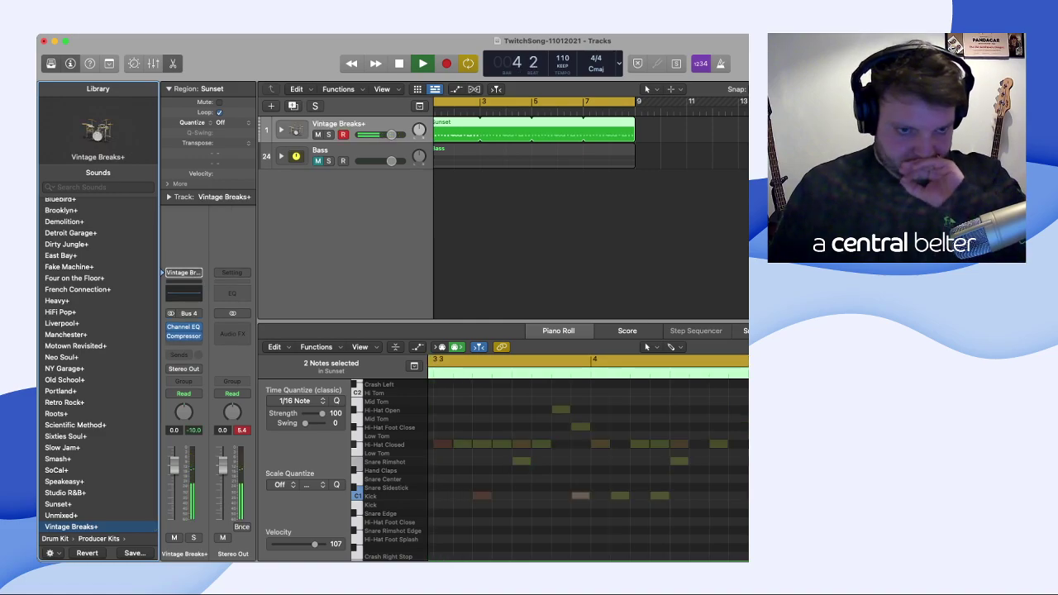
- Play the drum beat from bar 1 to audition the Vintage Breaks+ kit, and stop playback
{"action": "key", "text": "space"}
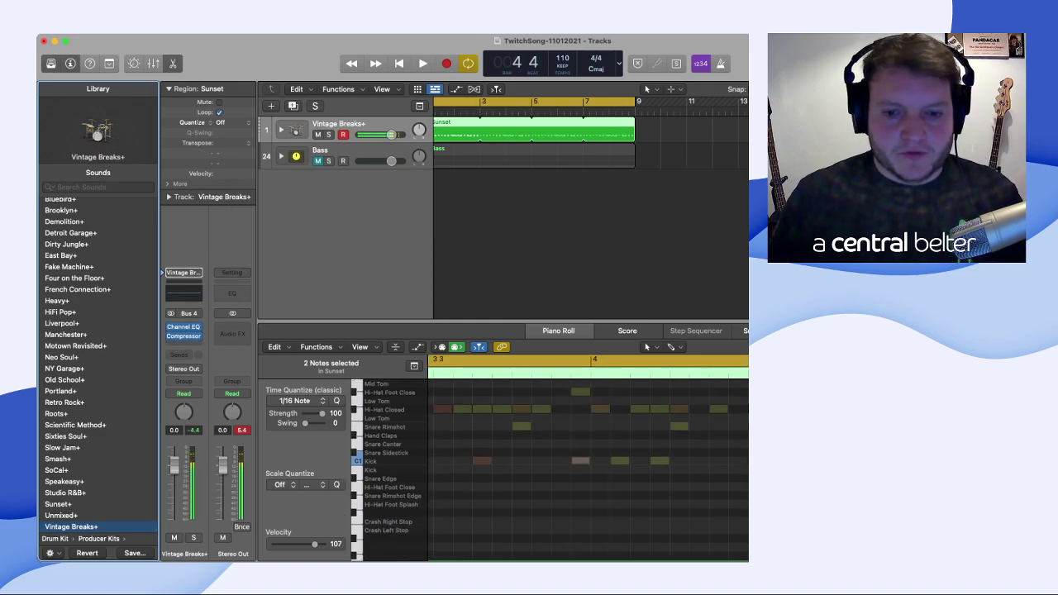
{"action": "scroll", "coordinate": [589, 469], "scroll_direction": "up", "scroll_amount": 1}
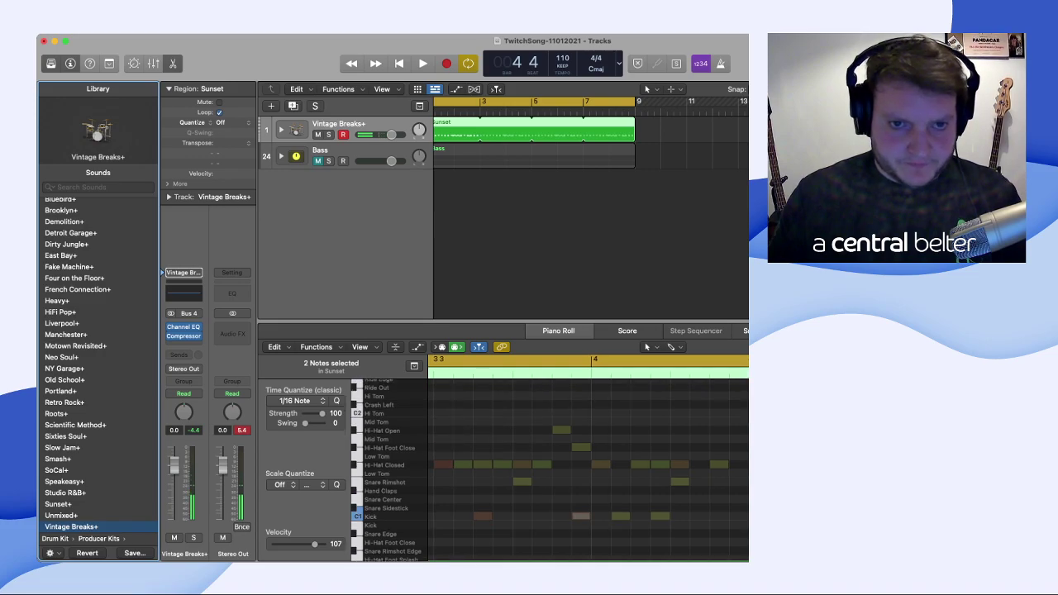
{"action": "key", "text": "Return"}
{"action": "scroll", "coordinate": [590, 198], "scroll_direction": "left", "scroll_amount": 1}
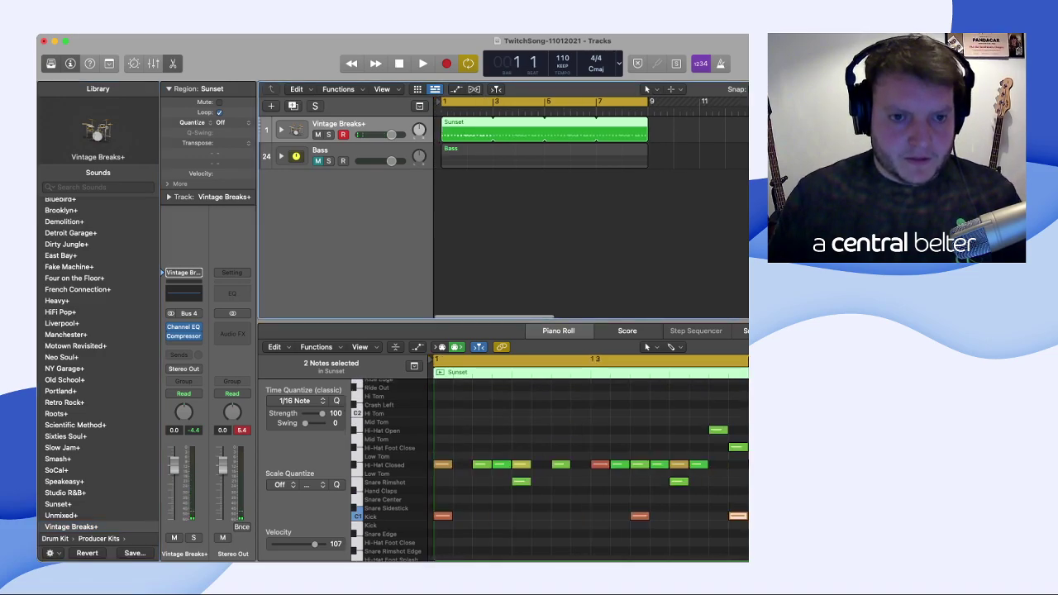
{"action": "key", "text": "space"}
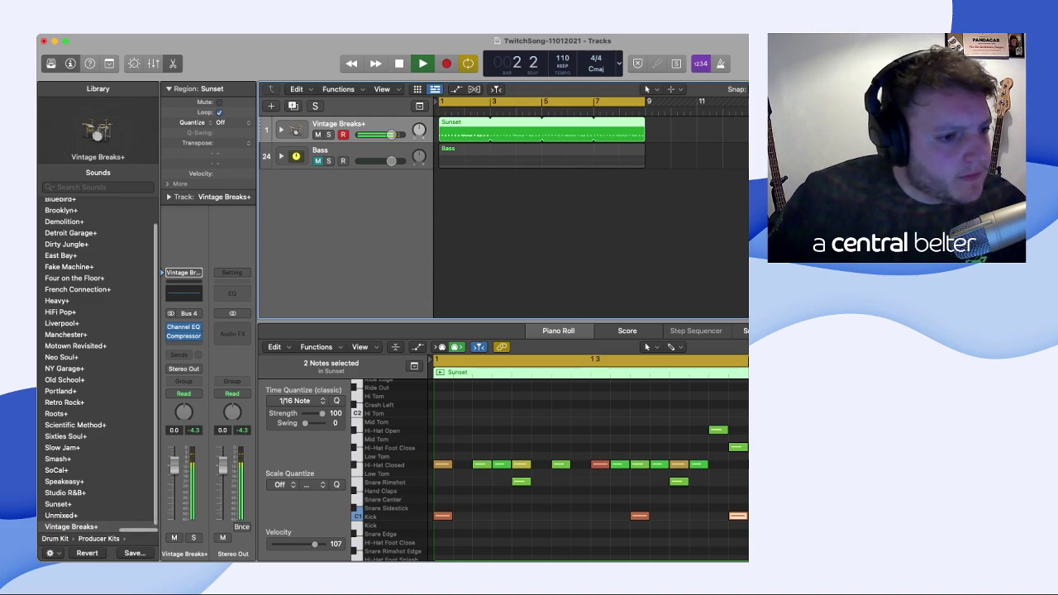
{"action": "key", "text": "space"}
- Replace the Vintage Breaks+ kit on the drum track with the Sunset+ producer kit
{"action": "scroll", "coordinate": [98, 363], "scroll_direction": "up", "scroll_amount": 3}
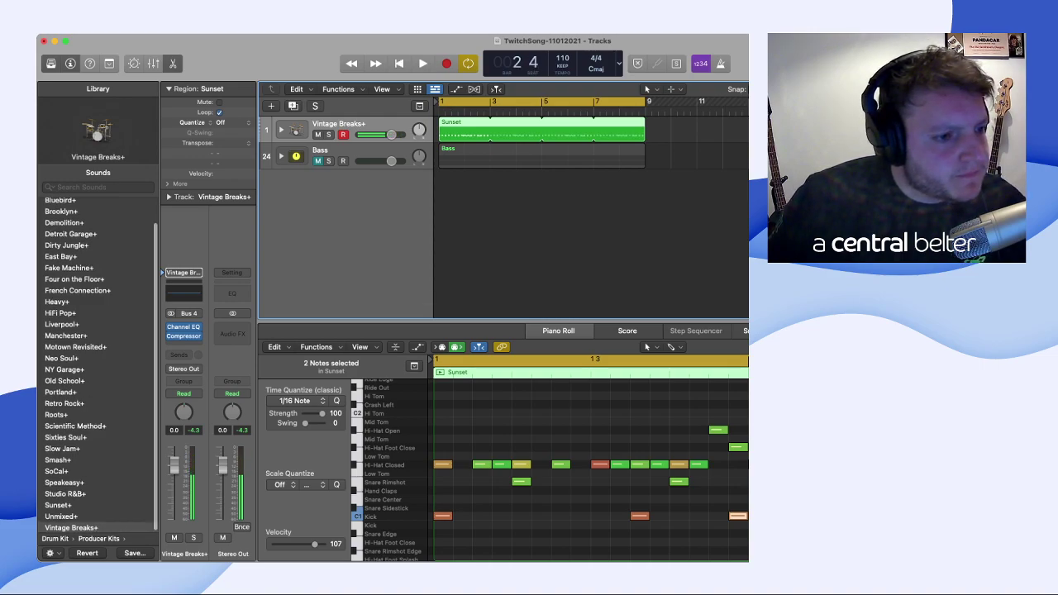
{"action": "scroll", "coordinate": [97, 364], "scroll_direction": "down", "scroll_amount": 2}
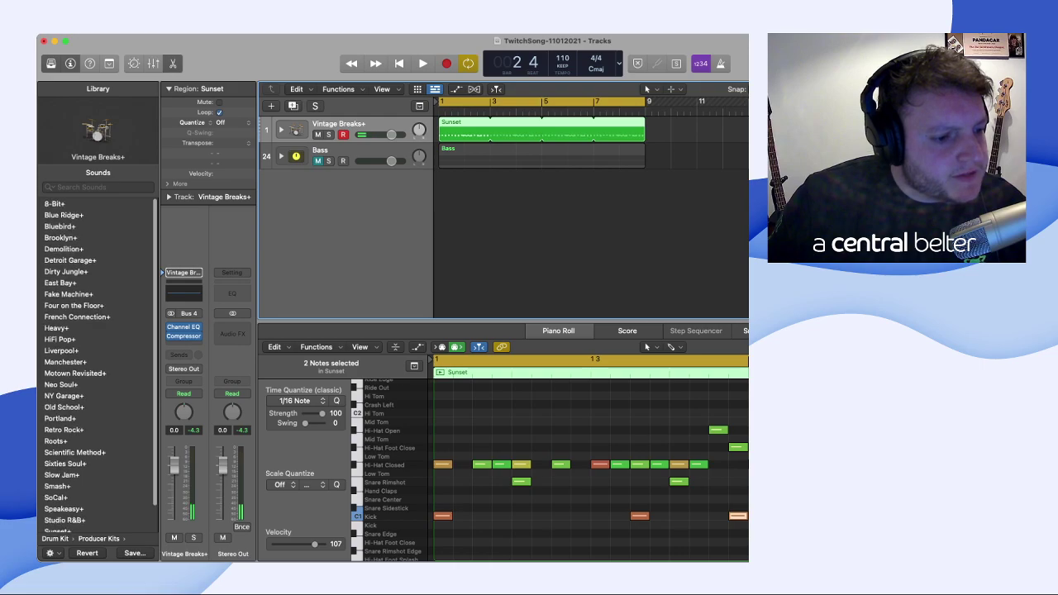
{"action": "scroll", "coordinate": [97, 364], "scroll_direction": "down", "scroll_amount": 2}
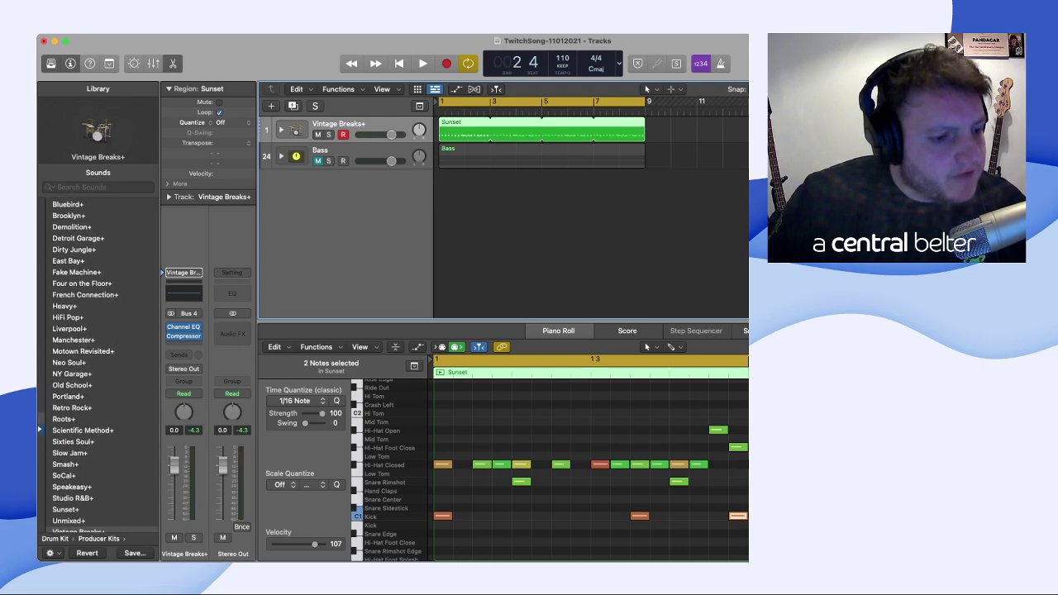
{"action": "left_click", "coordinate": [68, 504]}
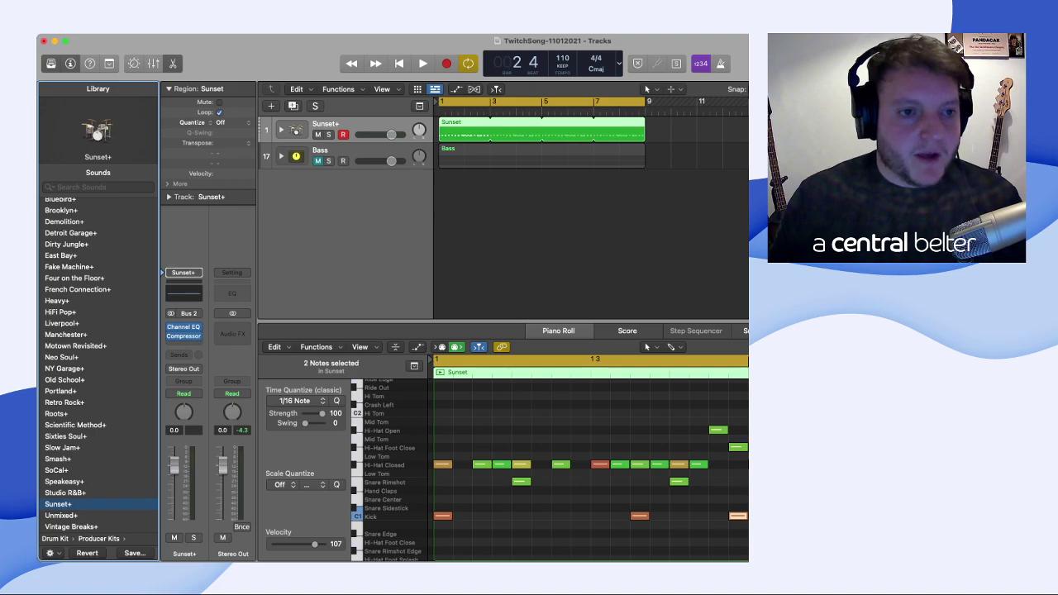
- Play the beat from bar 1 with the Sunset+ kit and look through its individual microphone channels in the expanded stack
{"action": "left_click", "coordinate": [281, 130]}
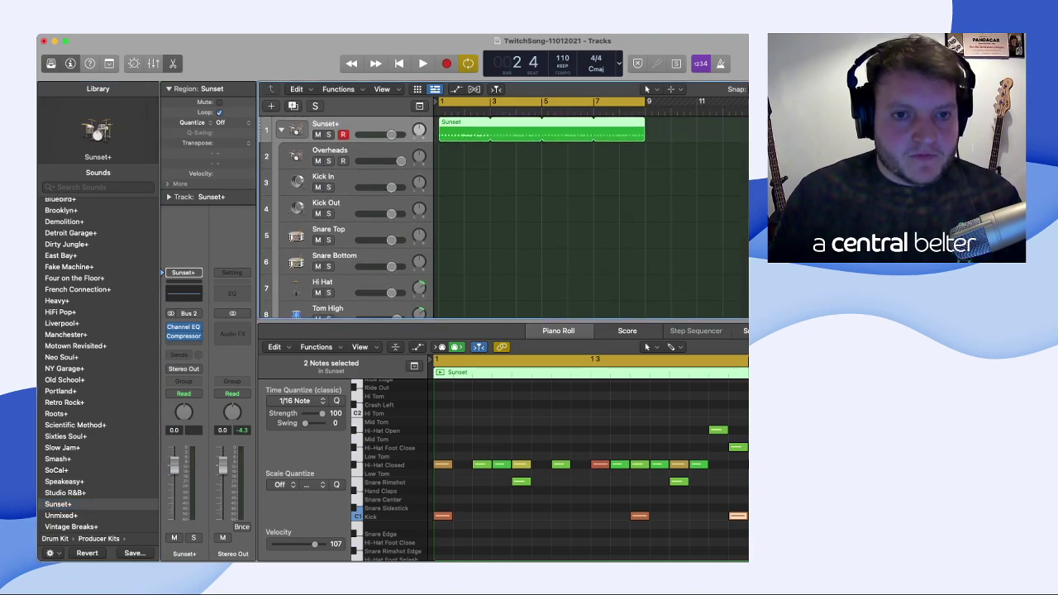
{"action": "key", "text": "Return"}
{"action": "left_click", "coordinate": [281, 130]}
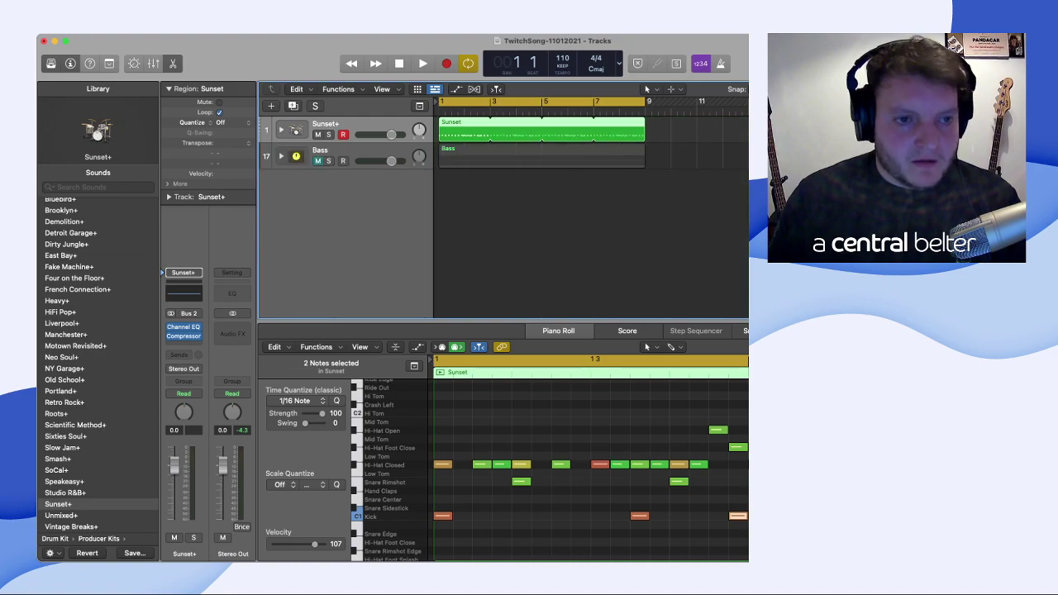
{"action": "key", "text": "space"}
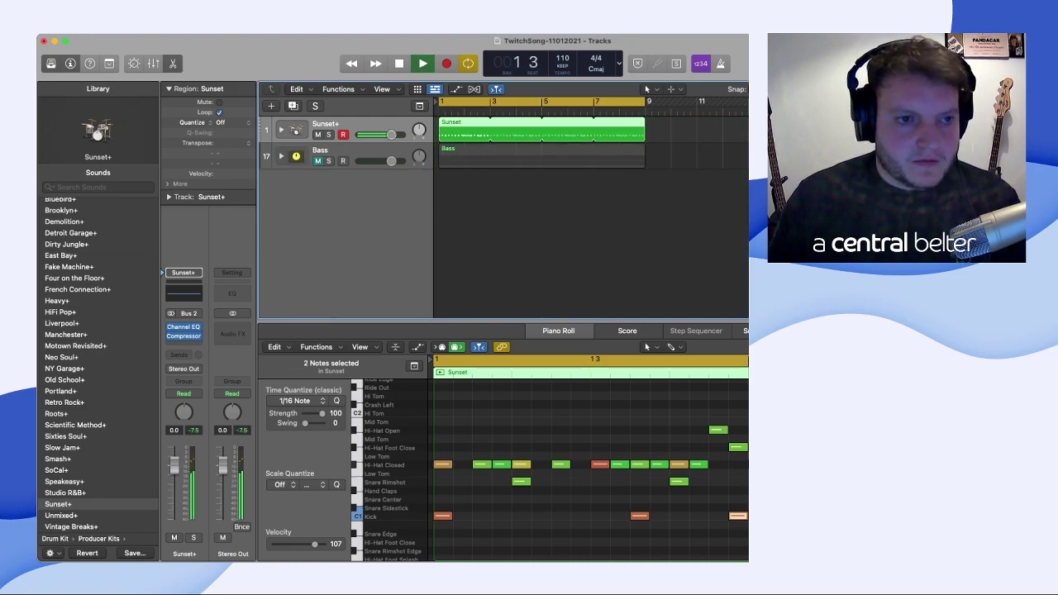
{"action": "left_click", "coordinate": [281, 129]}
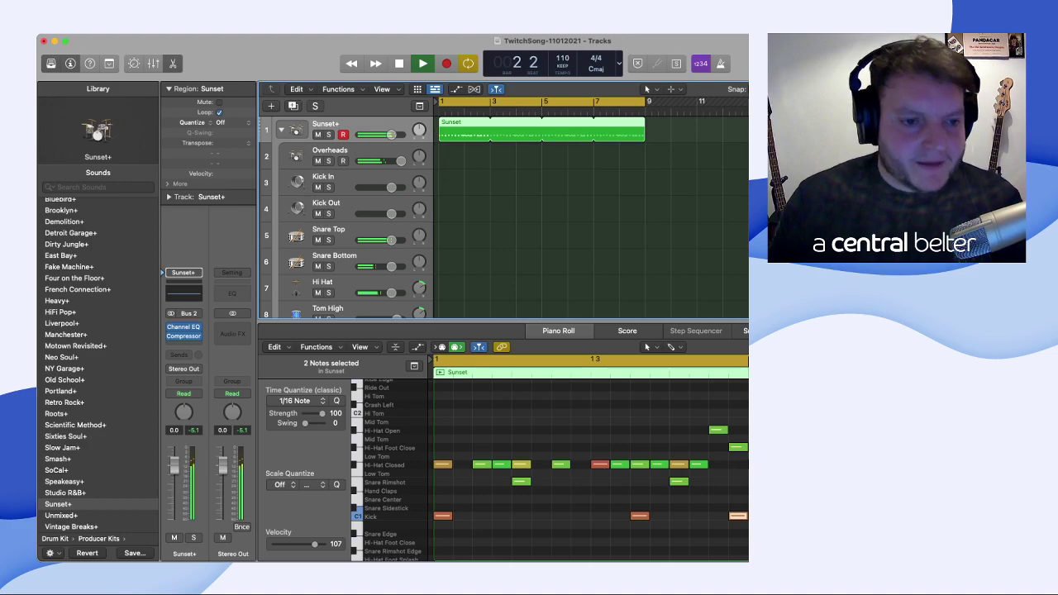
{"action": "scroll", "coordinate": [283, 133], "scroll_direction": "down", "scroll_amount": 1}
{"action": "scroll", "coordinate": [347, 215], "scroll_direction": "down", "scroll_amount": 3}
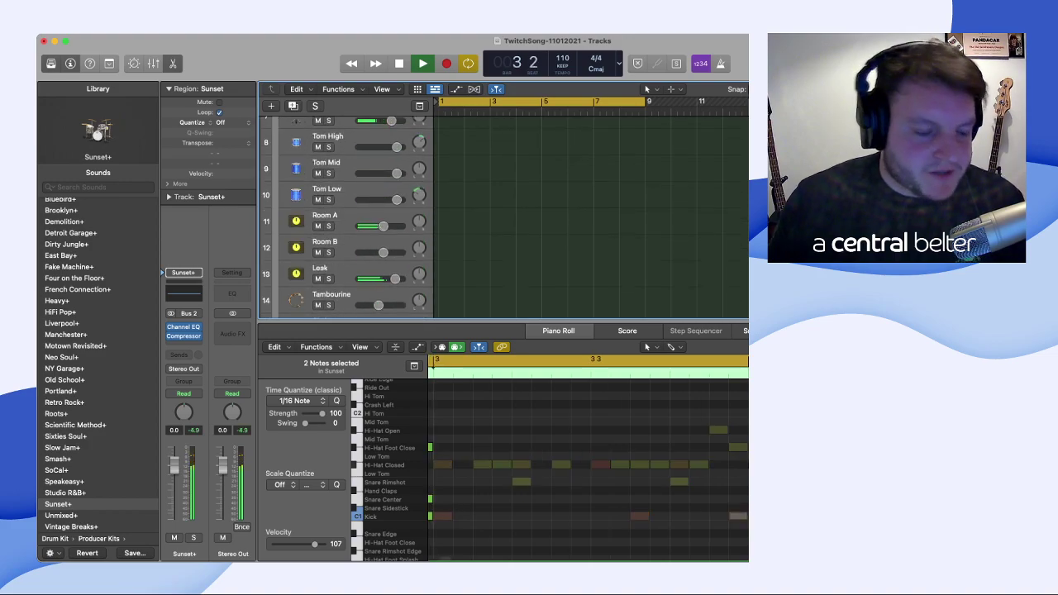
{"action": "scroll", "coordinate": [347, 215], "scroll_direction": "up", "scroll_amount": 1}
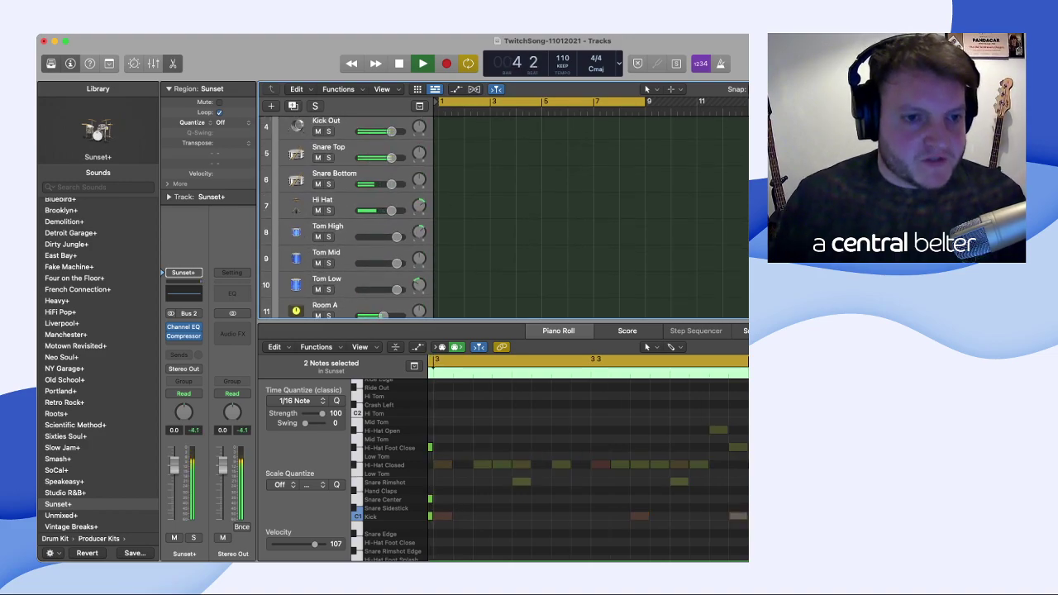
- Solo the Kick In and Kick Out channels of the Sunset+ stack, reduce the solo to Kick In only, and select that track
{"action": "scroll", "coordinate": [348, 215], "scroll_direction": "up", "scroll_amount": 3}
{"action": "left_click", "coordinate": [328, 186]}
{"action": "left_click", "coordinate": [329, 213]}
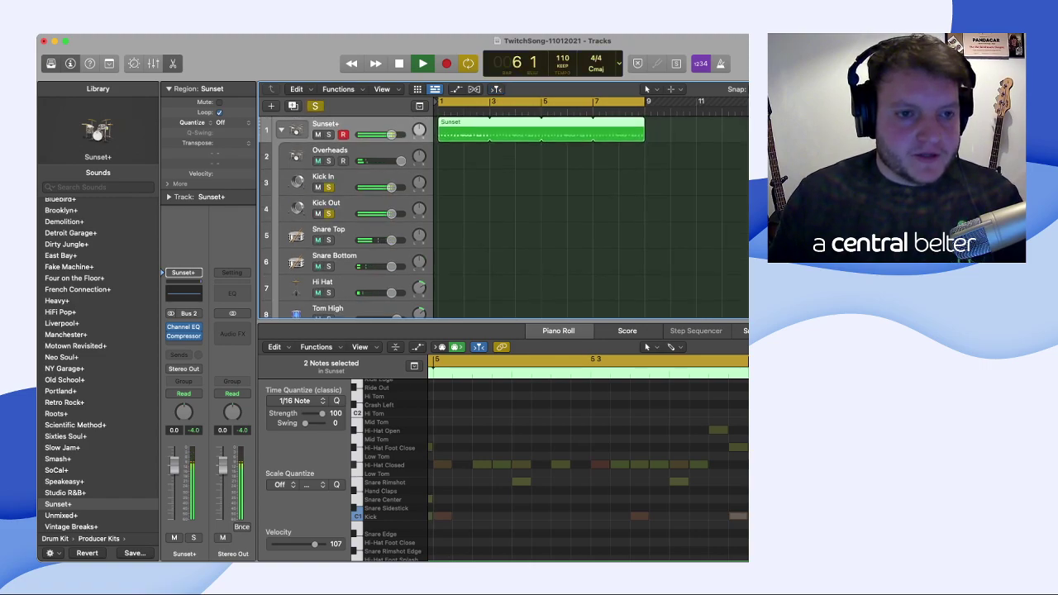
{"action": "left_click", "coordinate": [347, 177]}
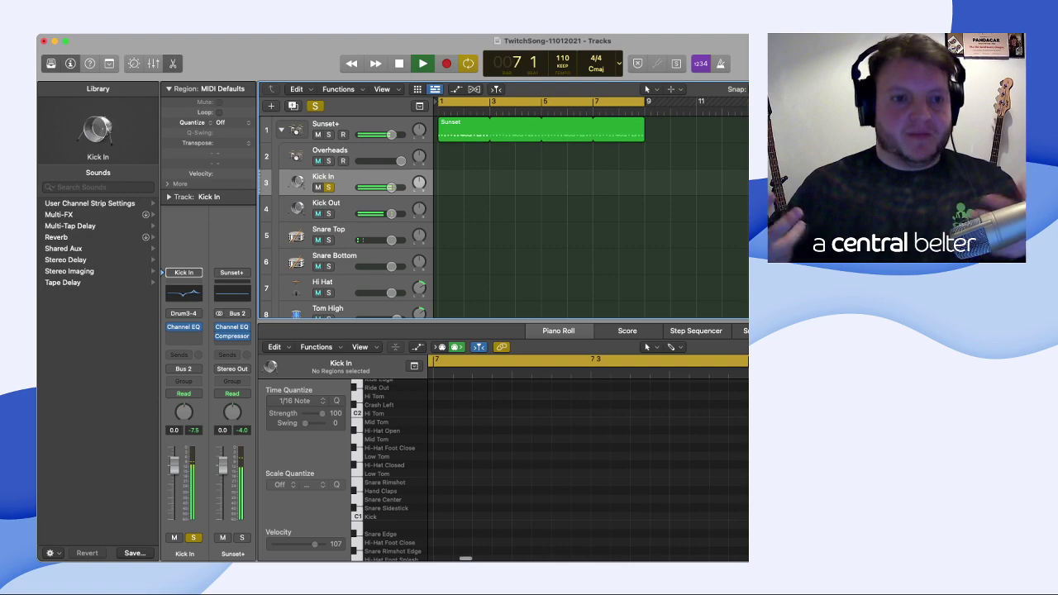
{"action": "scroll", "coordinate": [505, 217], "scroll_direction": "up", "scroll_amount": 1}
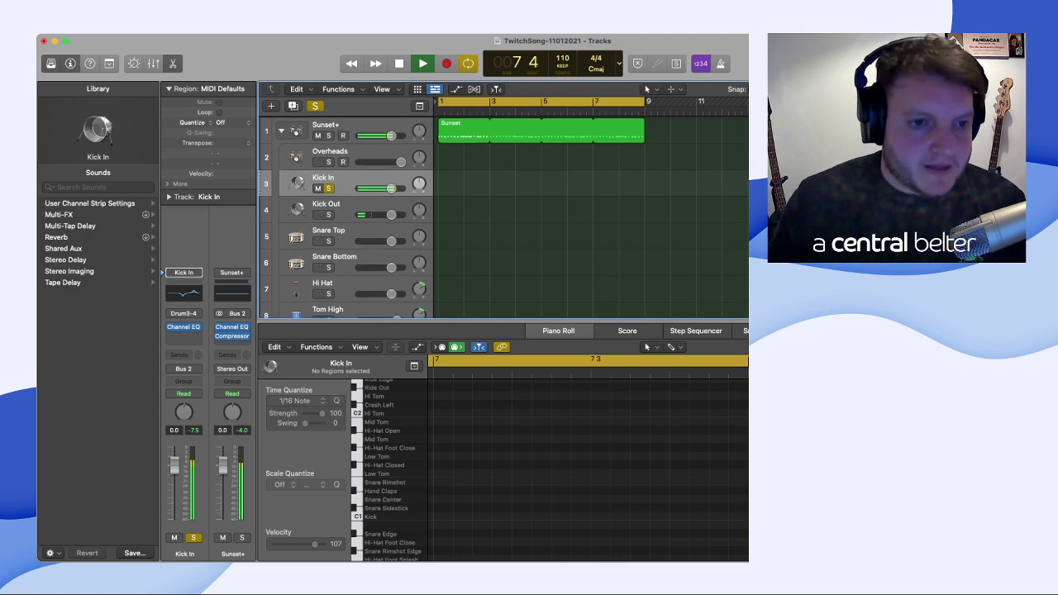
- Compare the Kick In and Kick Out channels by soloing each in turn, finishing with only Kick In soloed
{"action": "left_click", "coordinate": [329, 187]}
{"action": "left_click", "coordinate": [328, 214]}
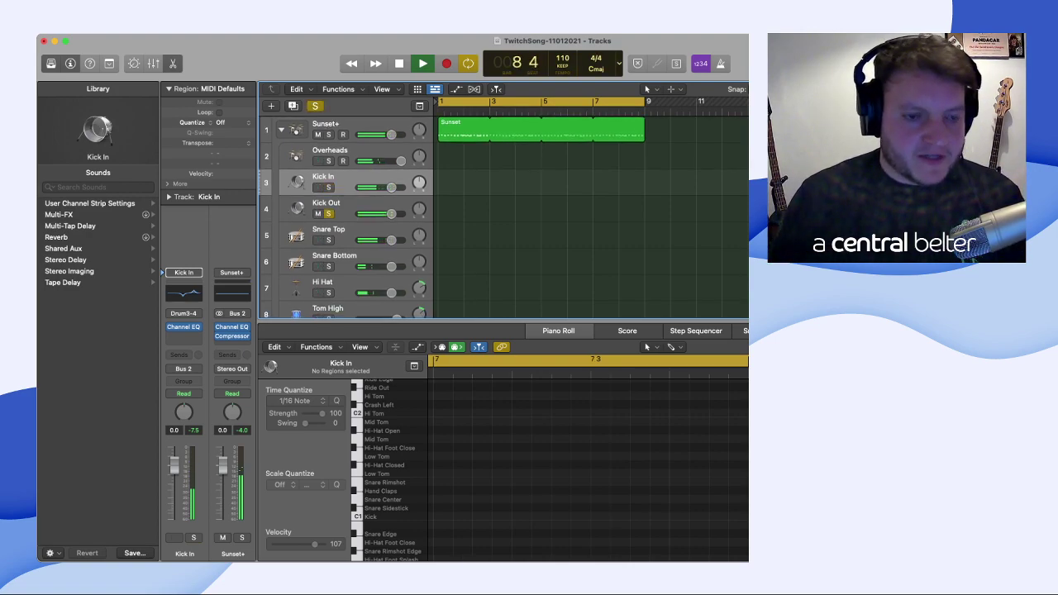
{"action": "left_click", "coordinate": [329, 214]}
{"action": "left_click", "coordinate": [328, 187]}
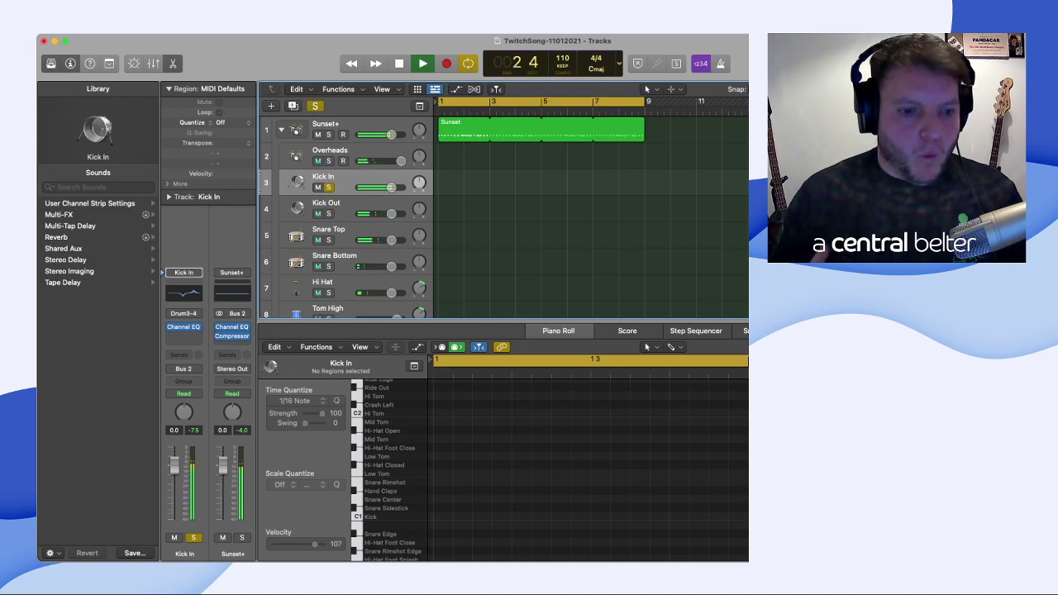
{"action": "scroll", "coordinate": [504, 217], "scroll_direction": "down", "scroll_amount": 1}
{"action": "scroll", "coordinate": [503, 217], "scroll_direction": "down", "scroll_amount": 1}
{"action": "left_click", "coordinate": [328, 211]}
{"action": "left_click", "coordinate": [329, 185]}
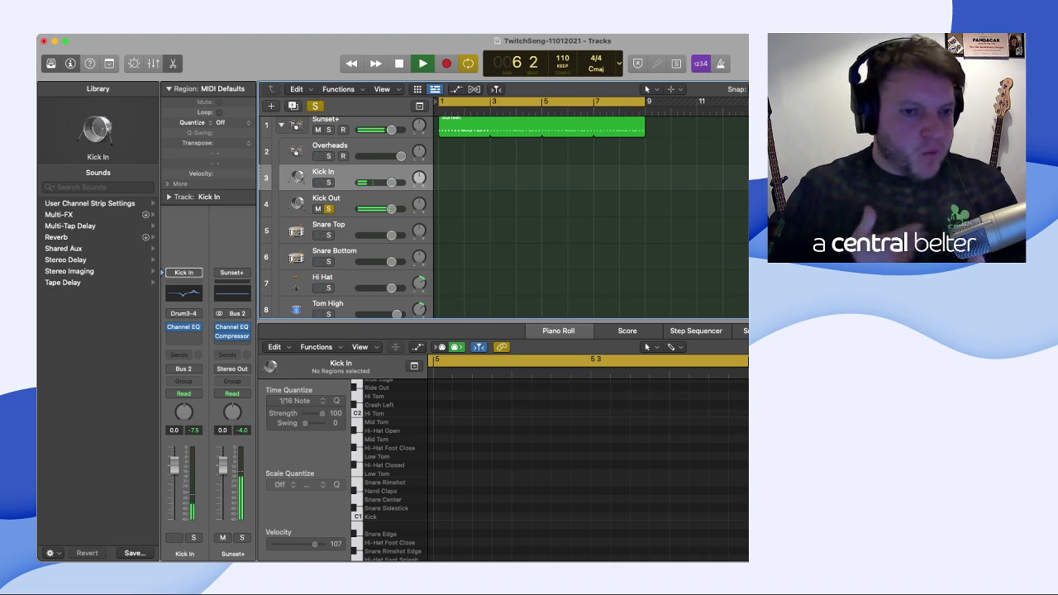
{"action": "key", "text": "s"}
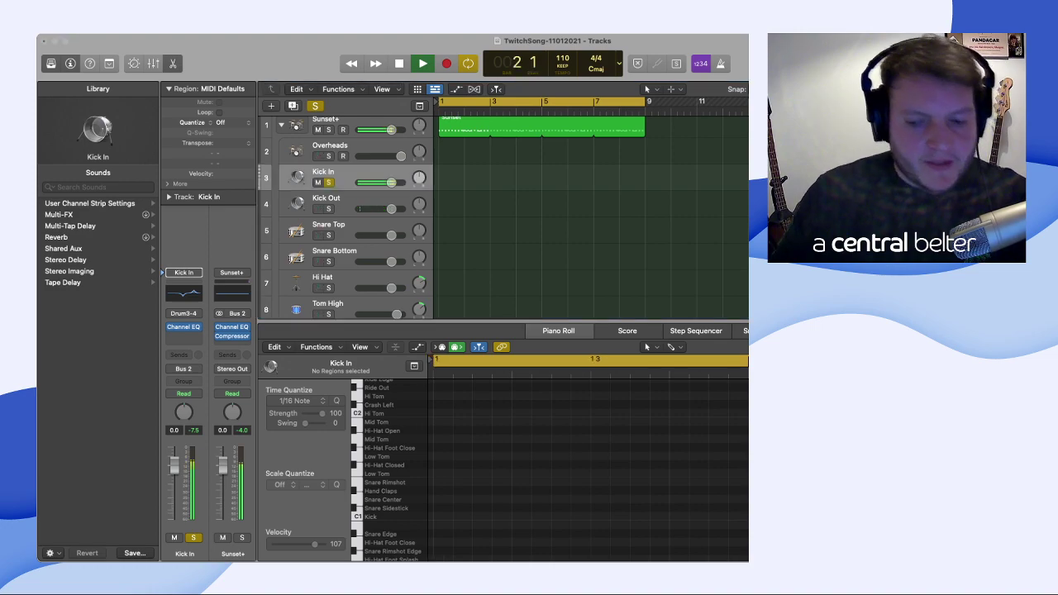
- Add a second Channel EQ to Kick In, tune its low cut to about 50 Hz, and boost 64 Hz by 3.7 dB
{"action": "key", "text": "super+Tab"}
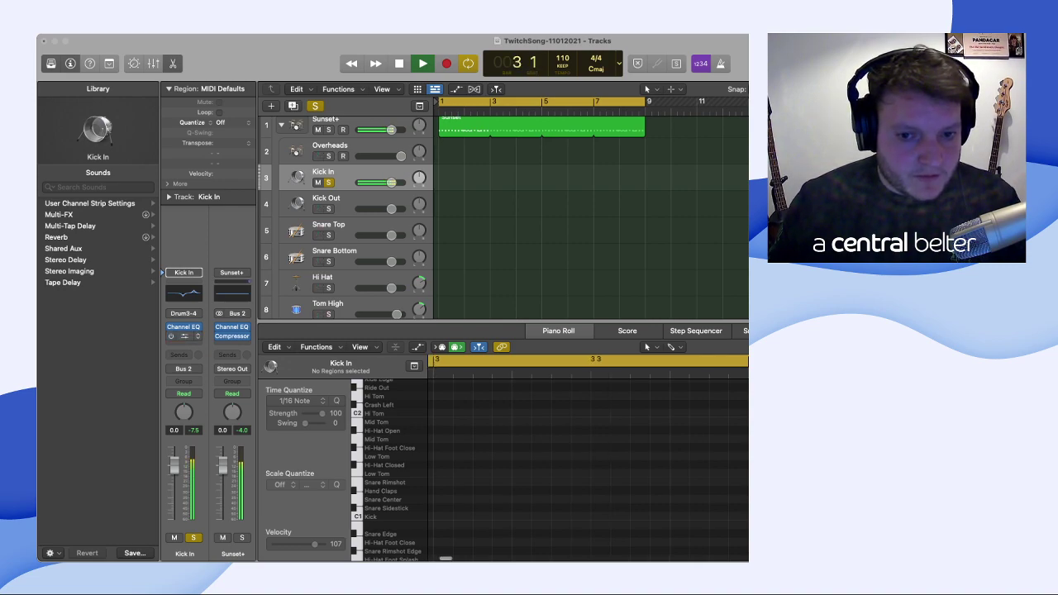
{"action": "left_click", "coordinate": [645, 84]}
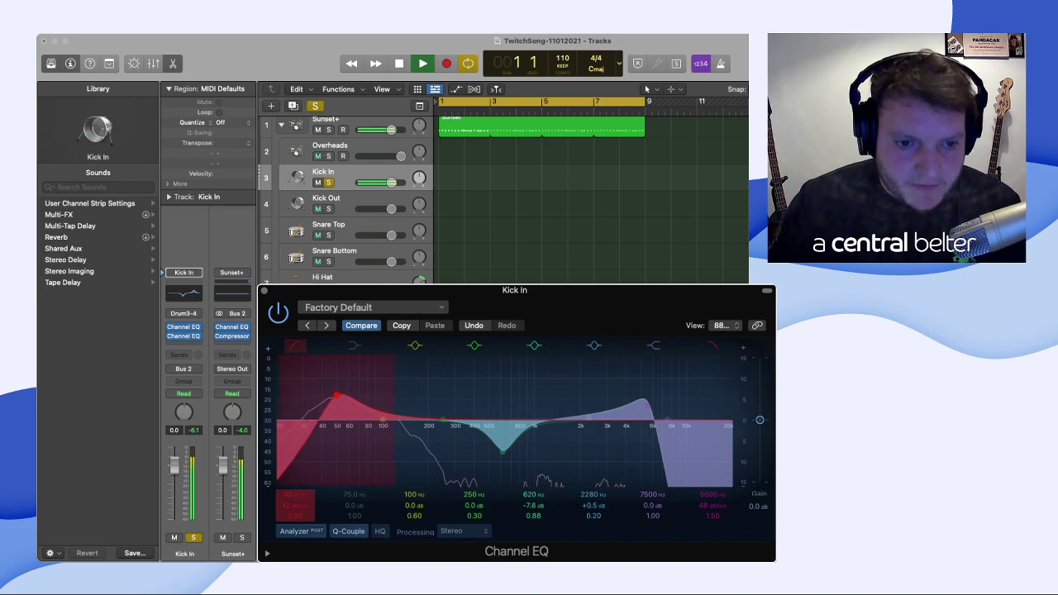
{"action": "left_click_drag", "start_coordinate": [339, 398], "coordinate": [329, 399]}
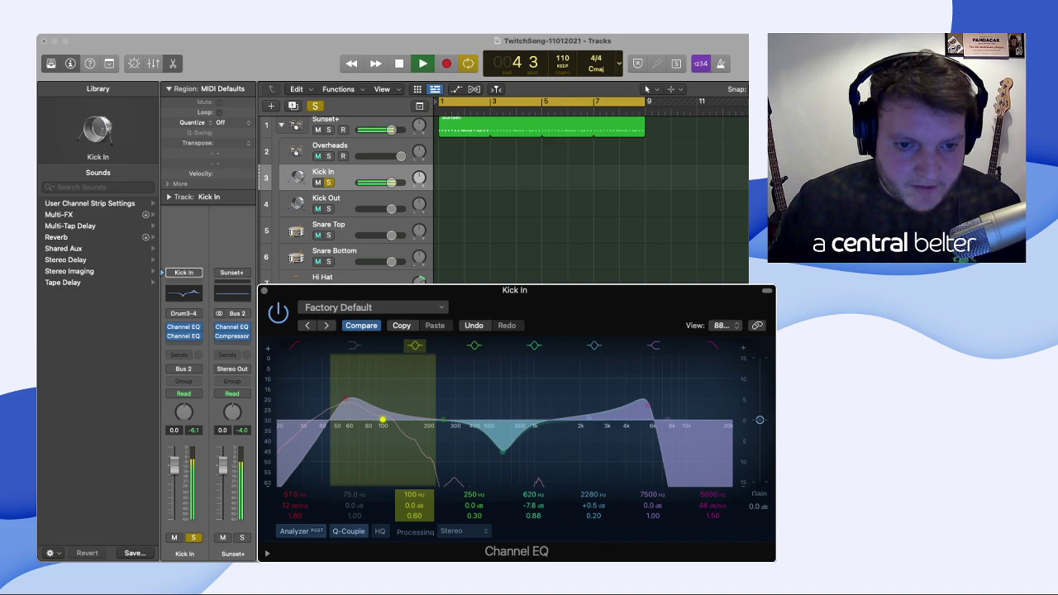
{"action": "mouse_move", "coordinate": [383, 421]}
{"action": "left_mouse_down"}
{"action": "mouse_move", "coordinate": [381, 393]}
{"action": "mouse_move", "coordinate": [378, 411]}
{"action": "mouse_move", "coordinate": [354, 411]}
{"action": "left_mouse_up"}
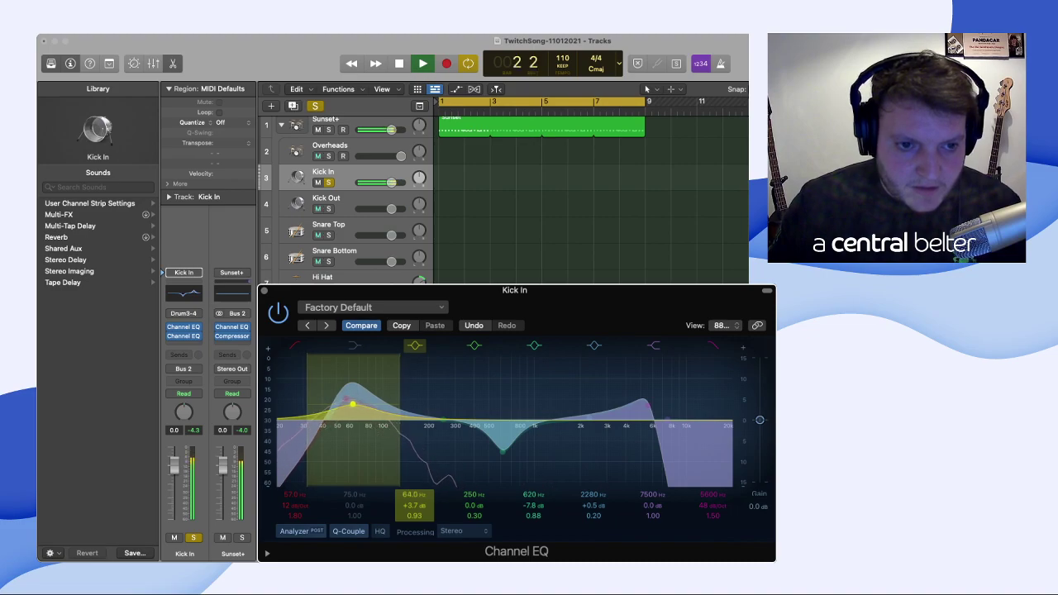
{"action": "left_click", "coordinate": [295, 346]}
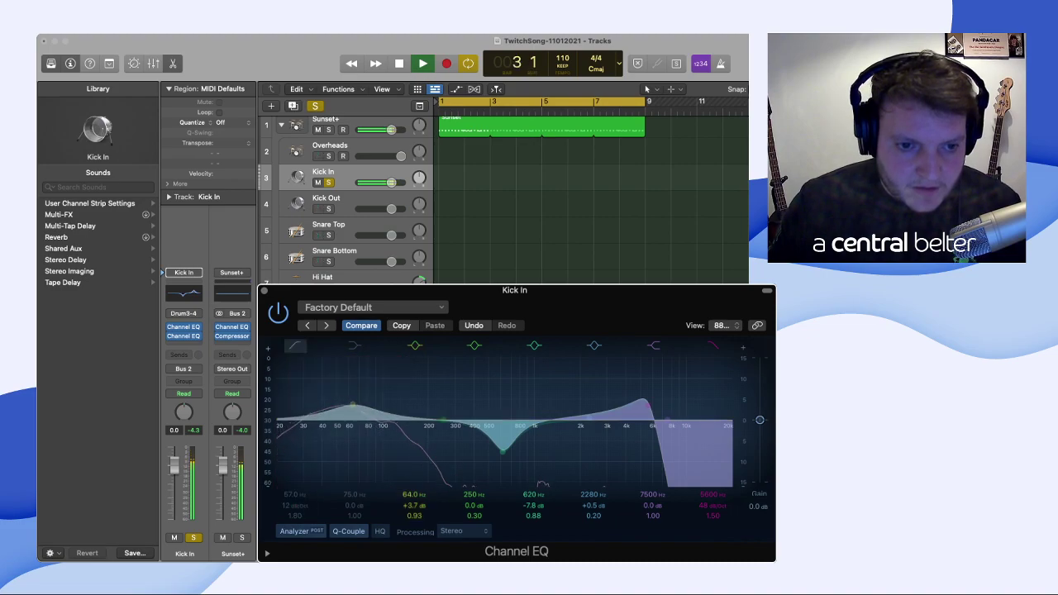
{"action": "left_click", "coordinate": [295, 346]}
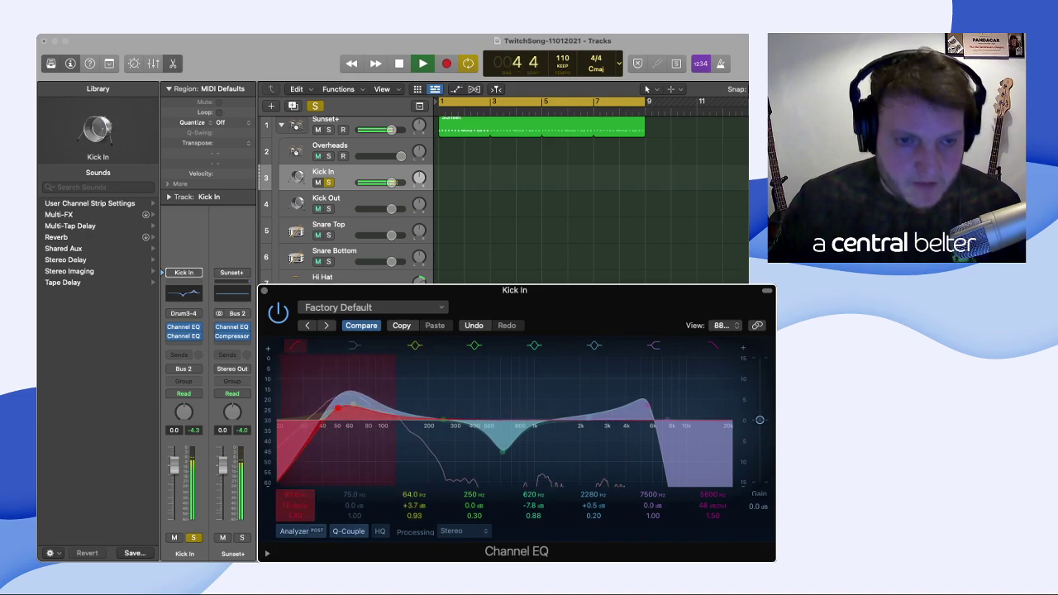
{"action": "key", "text": "super+w"}
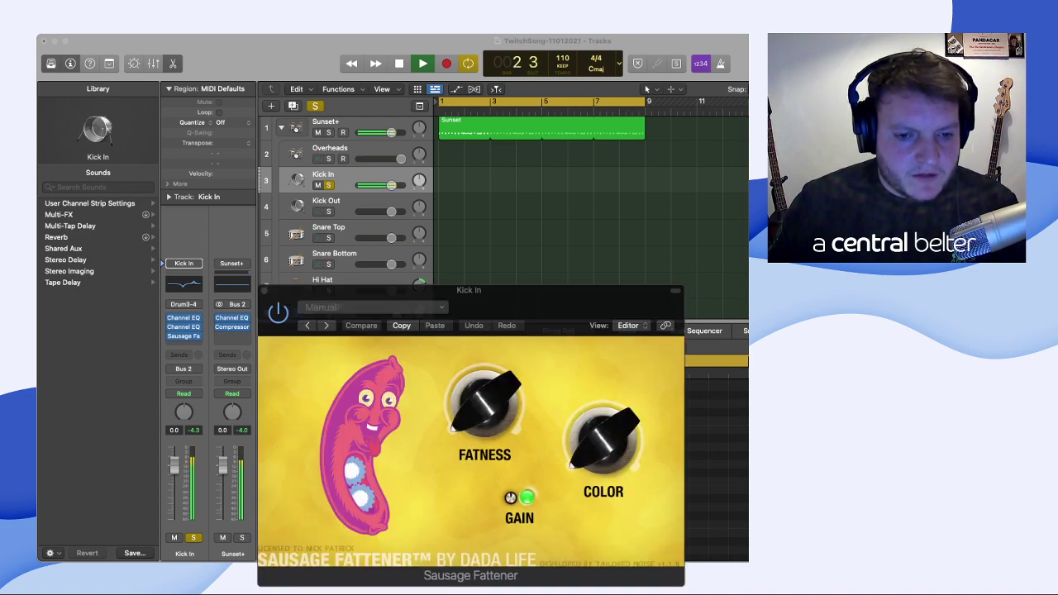
- Raise the Fatness of the Sausage Fattener on Kick In to 16% and close the plug-in window
{"action": "left_click_drag", "start_coordinate": [469, 290], "coordinate": [496, 262]}
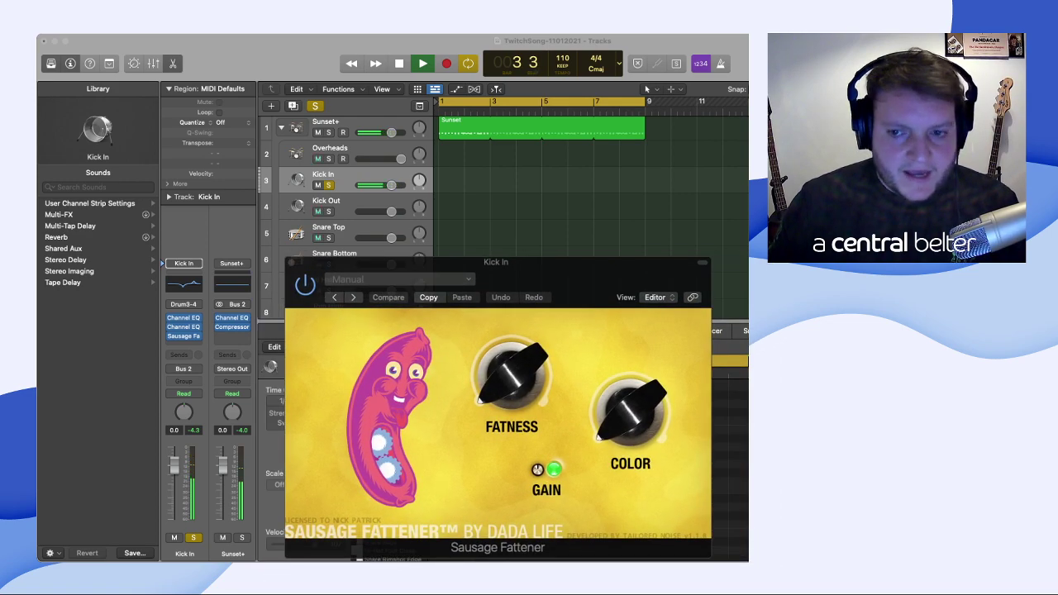
{"action": "left_click_drag", "start_coordinate": [512, 373], "coordinate": [512, 360]}
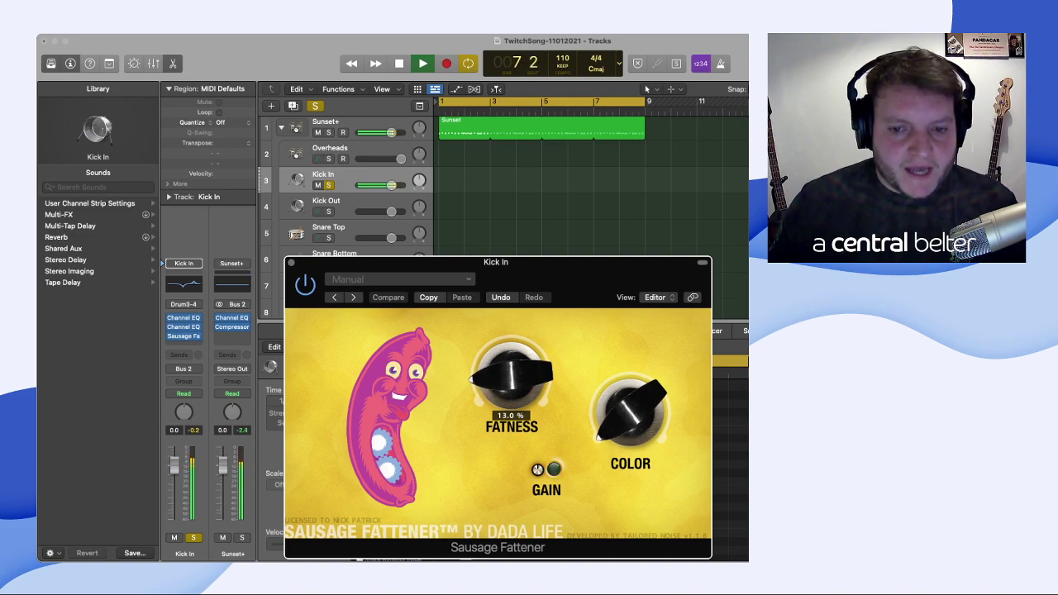
{"action": "left_click_drag", "start_coordinate": [511, 374], "coordinate": [512, 357]}
{"action": "left_click_drag", "start_coordinate": [512, 408], "coordinate": [512, 399]}
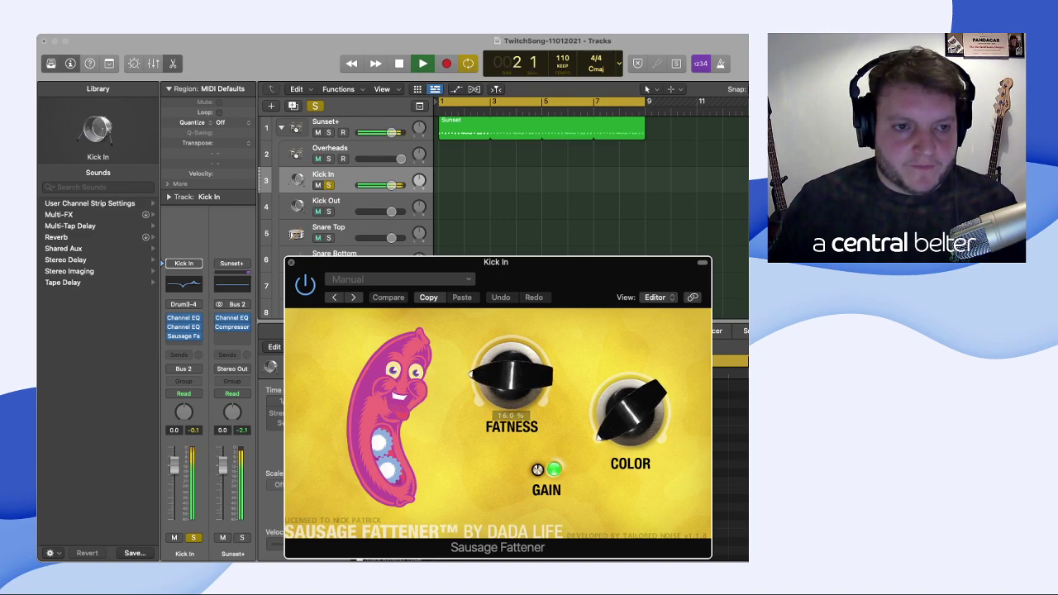
{"action": "key", "text": "super+w"}
- Listen to the unsoloed Sunset+ kit together with the unmuted Bass stack, and mute the Bass stack again
{"action": "key", "text": "s"}
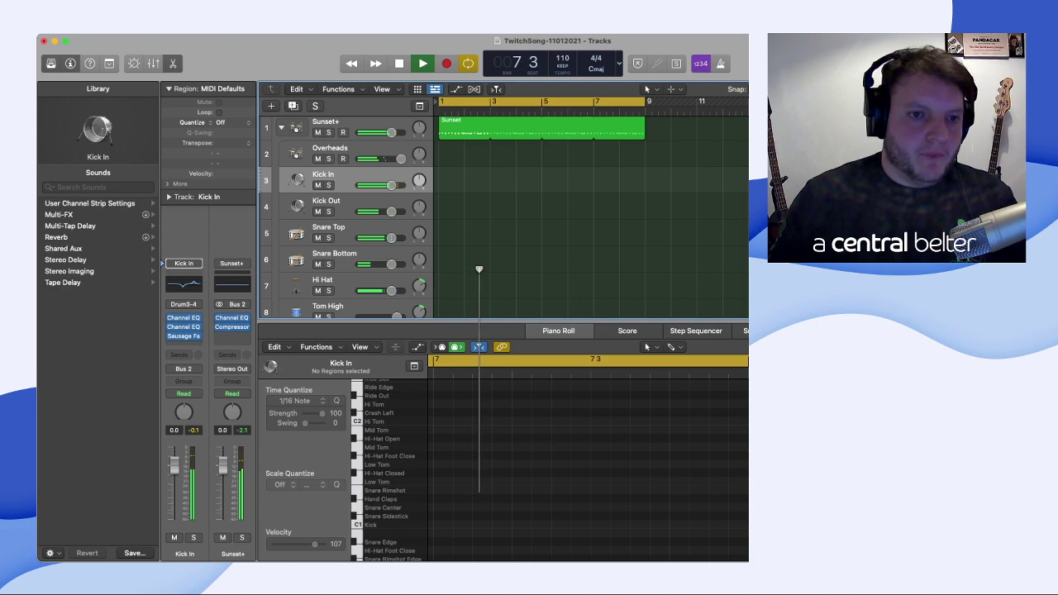
{"action": "left_click", "coordinate": [281, 127]}
{"action": "left_click", "coordinate": [318, 160]}
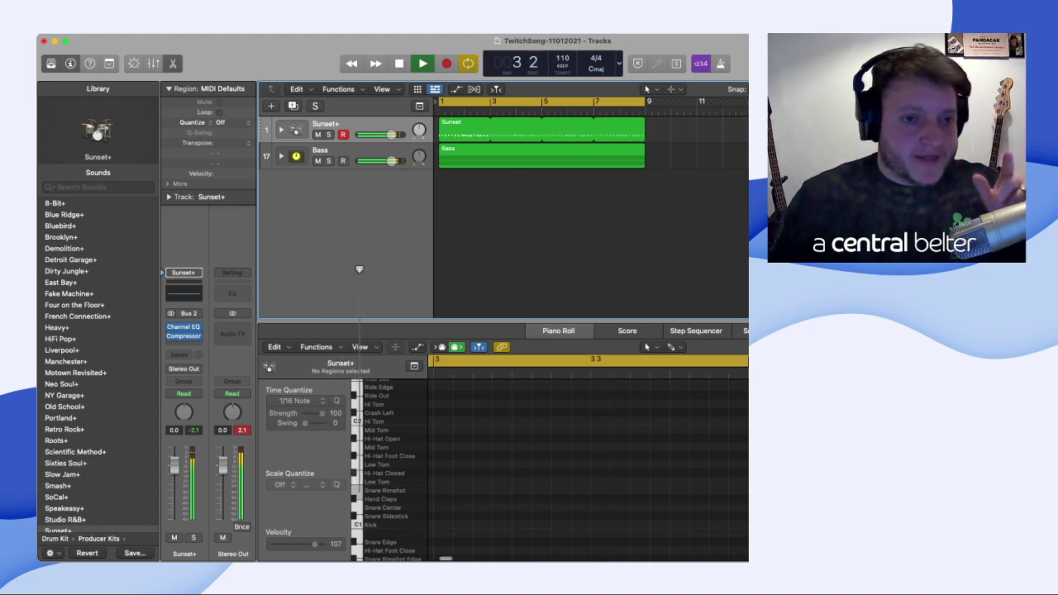
{"action": "left_click", "coordinate": [347, 151]}
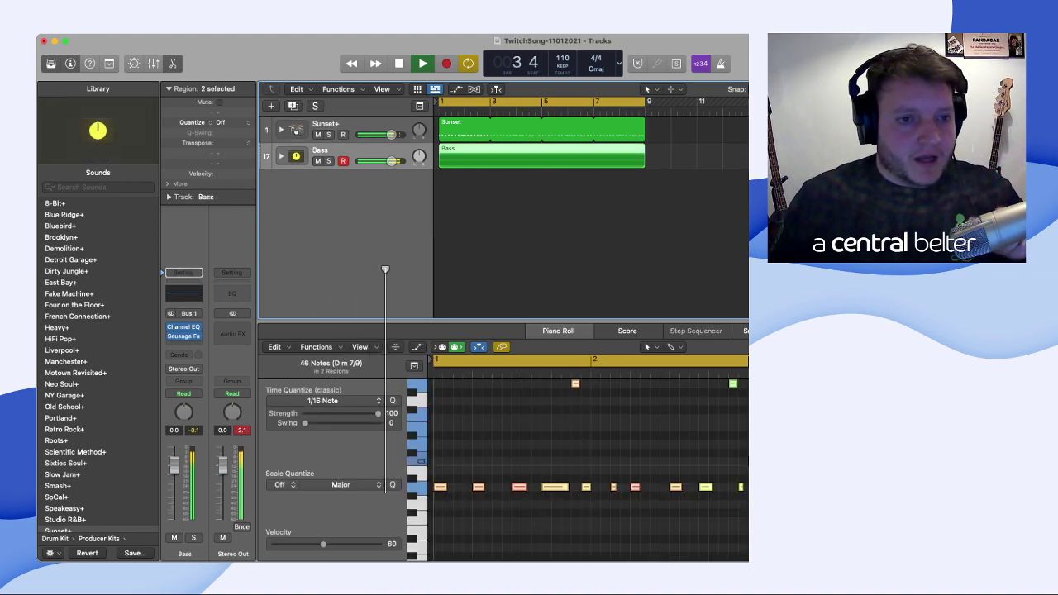
{"action": "key", "text": "m"}
- Solo Kick In within the Sunset+ stack, send it to Bus 4, and mute the Aux 18 channel
{"action": "left_click", "coordinate": [281, 130]}
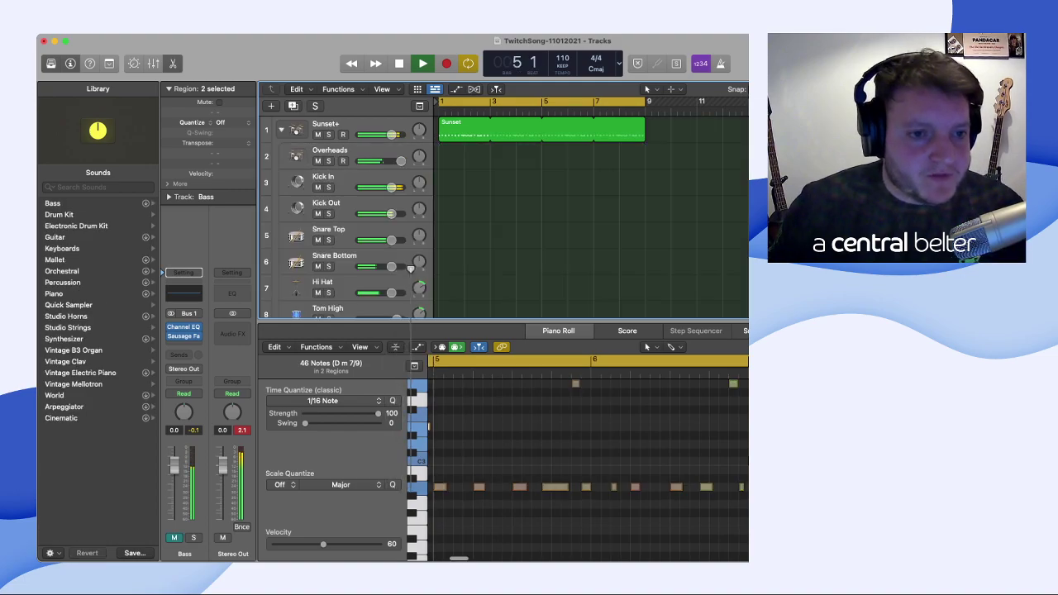
{"action": "left_click", "coordinate": [329, 188]}
{"action": "left_click", "coordinate": [347, 177]}
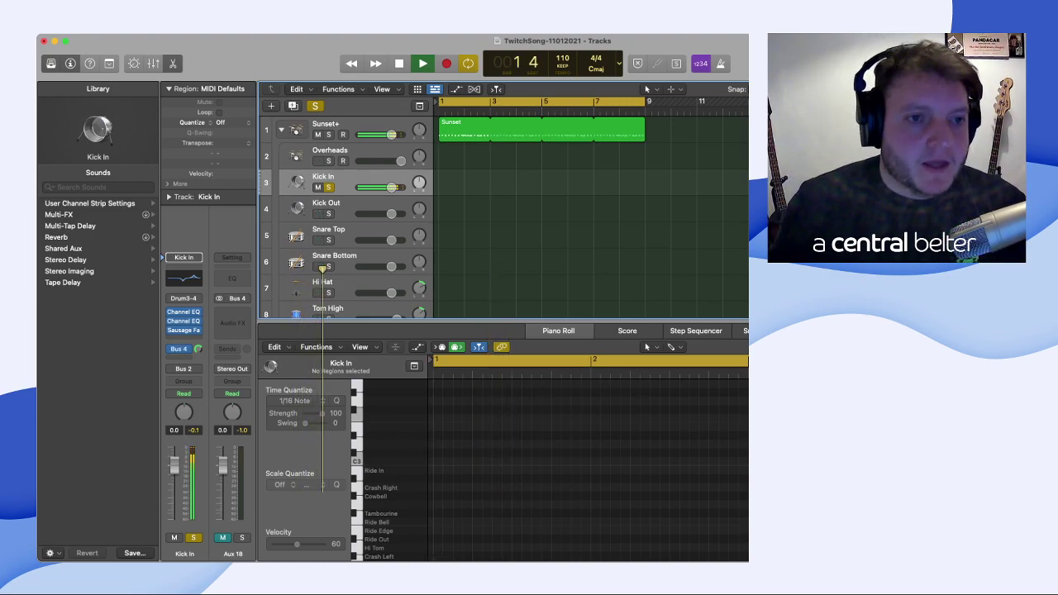
- Unmute and solo the Bass stack, solo Kick Out alongside Kick In, and collapse the Sunset+ stack
{"action": "left_click", "coordinate": [281, 130]}
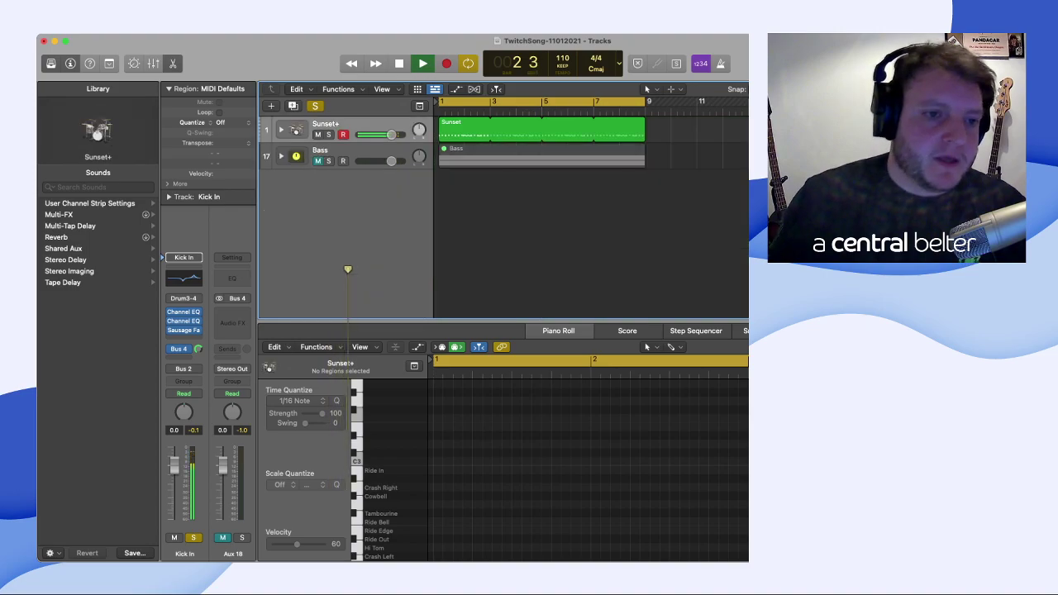
{"action": "left_click", "coordinate": [321, 151]}
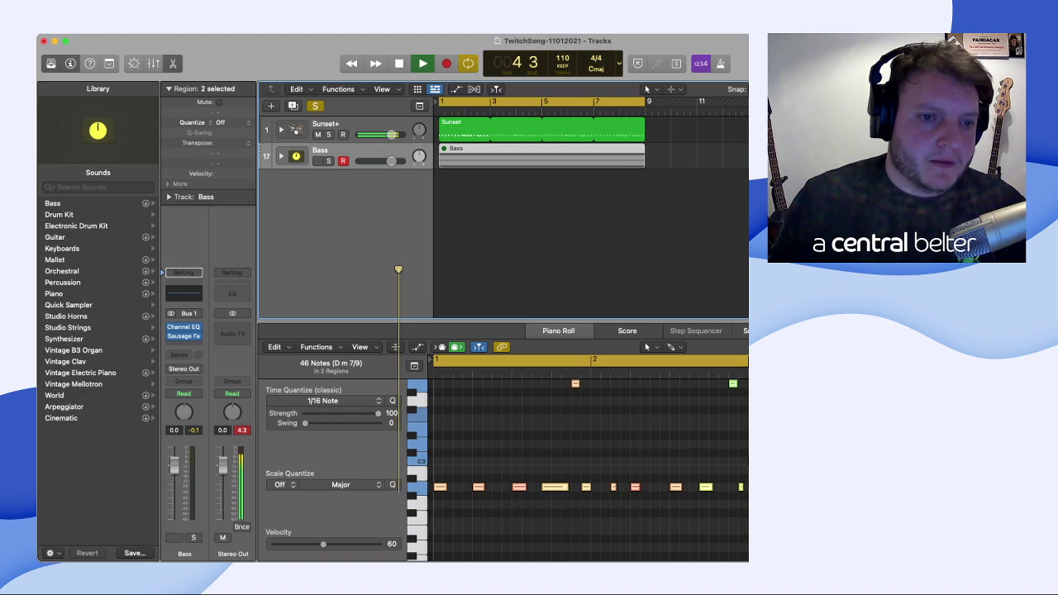
{"action": "key", "text": "s"}
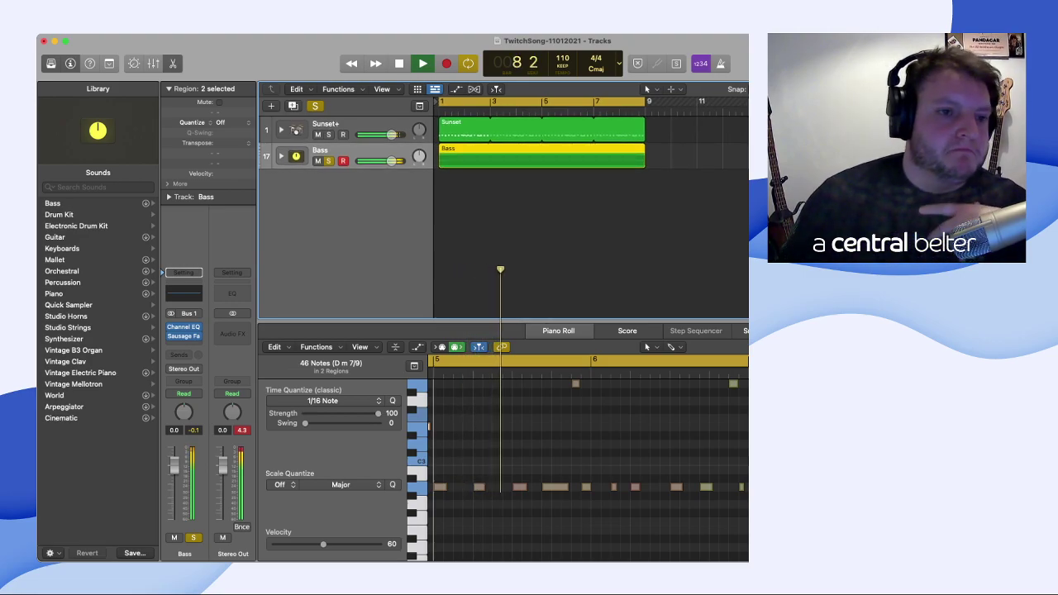
{"action": "left_click", "coordinate": [281, 130]}
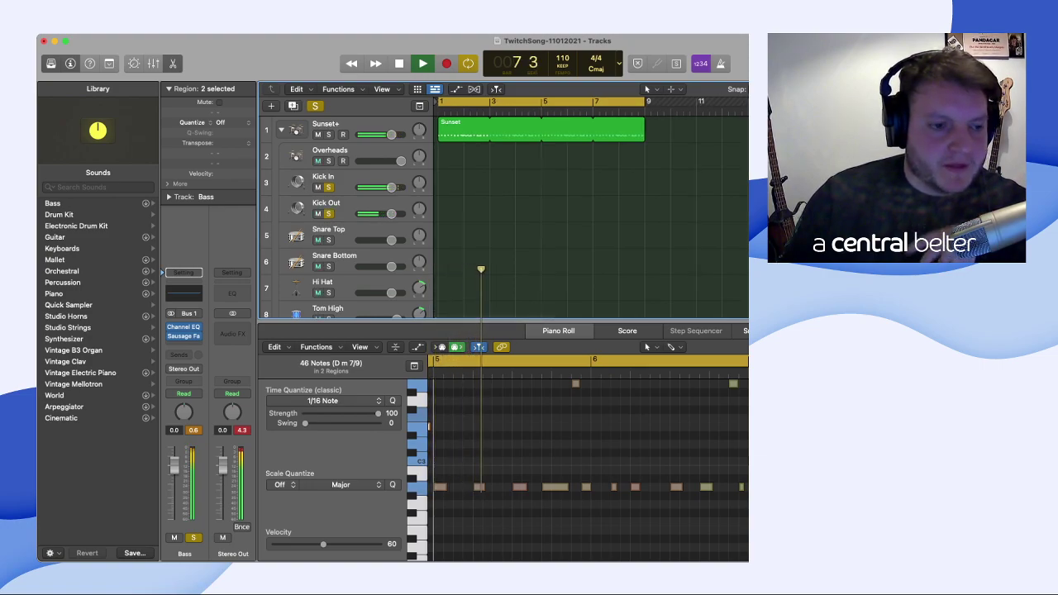
{"action": "left_click", "coordinate": [281, 130]}
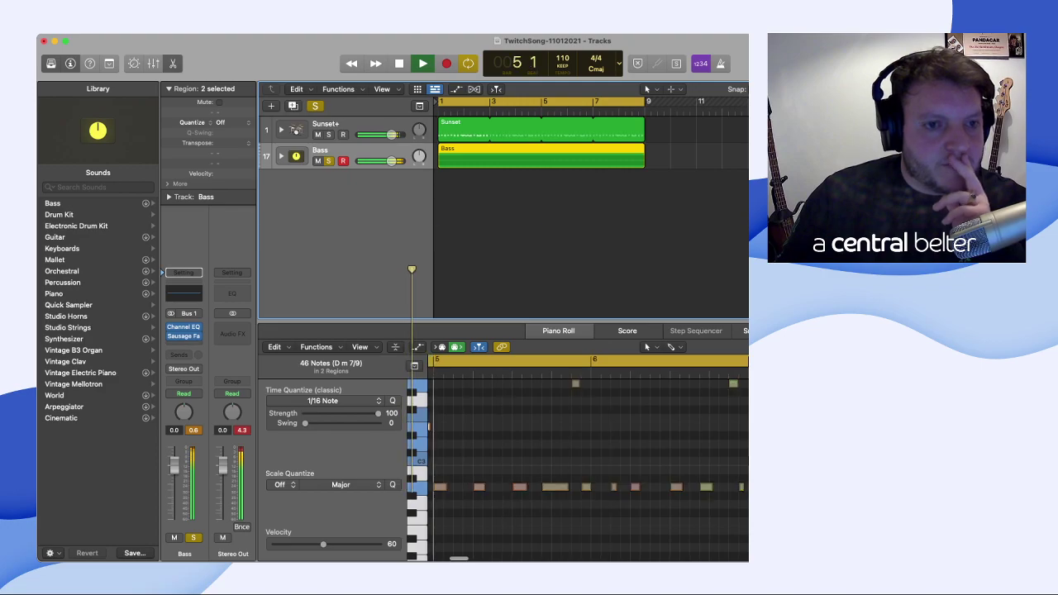
- Compare the bass with and without the Deep Sub Bass layer, inspect that track's channel, and collapse the Bass stack
{"action": "left_click", "coordinate": [281, 155]}
{"action": "left_click", "coordinate": [318, 187]}
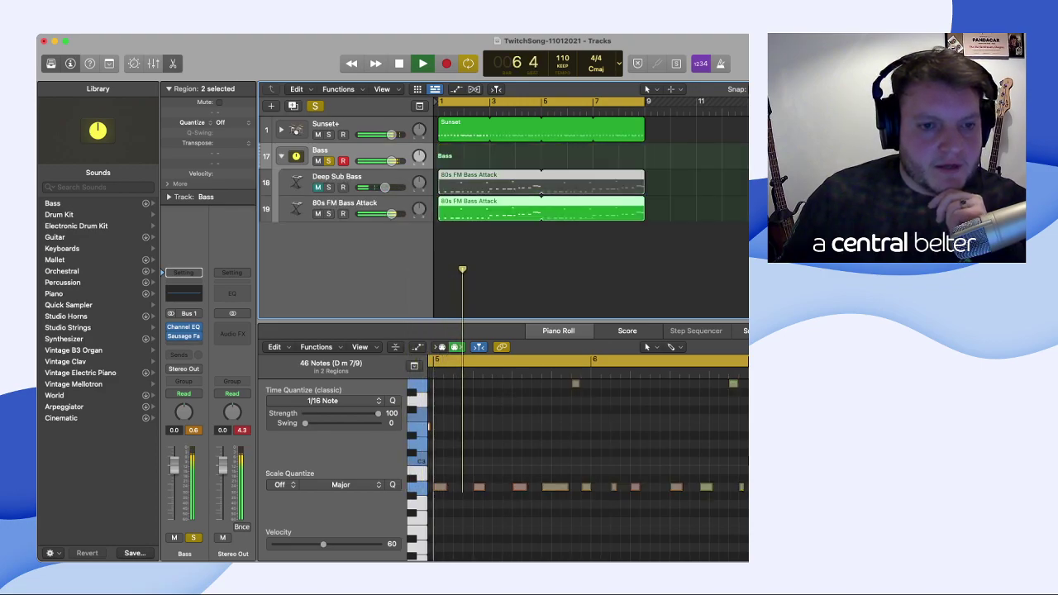
{"action": "left_click", "coordinate": [317, 187]}
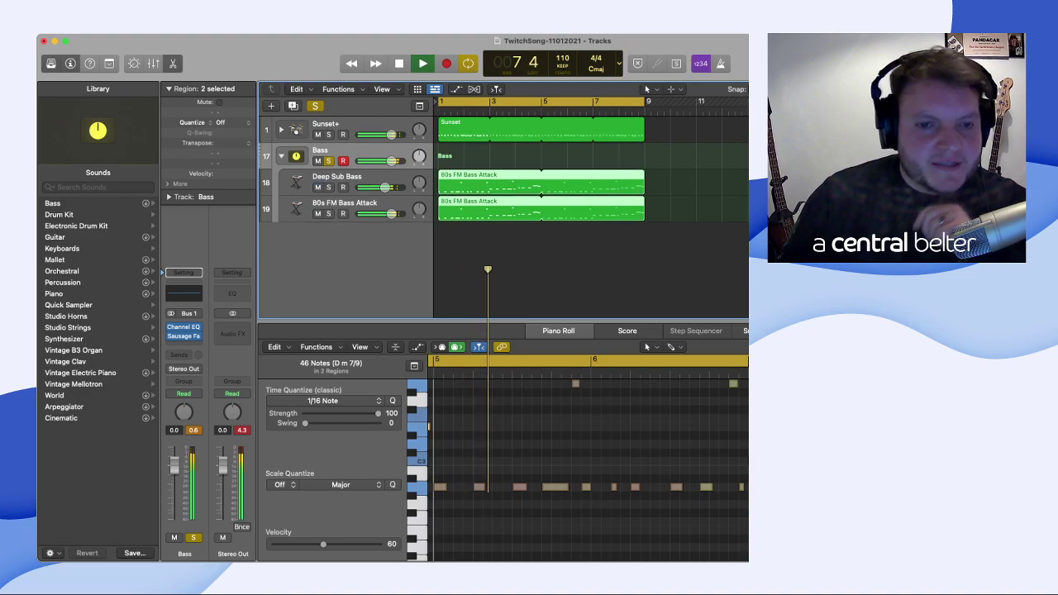
{"action": "left_click", "coordinate": [347, 177]}
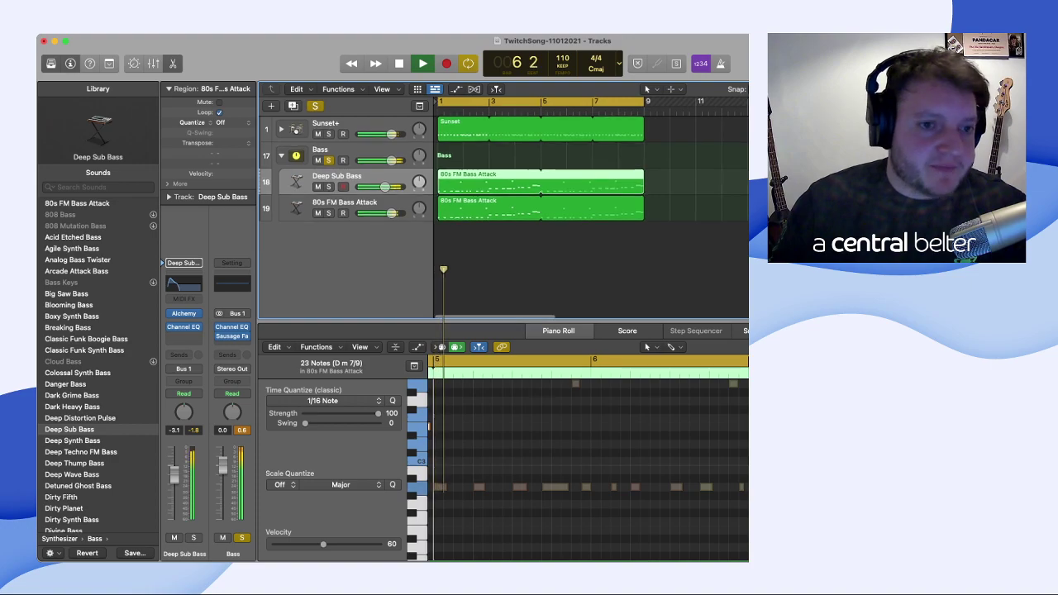
{"action": "left_click", "coordinate": [281, 157]}
- Replace the Sausage Fattener on the Bass stack with a Compressor using the Studio FET model
{"action": "left_click", "coordinate": [537, 155]}
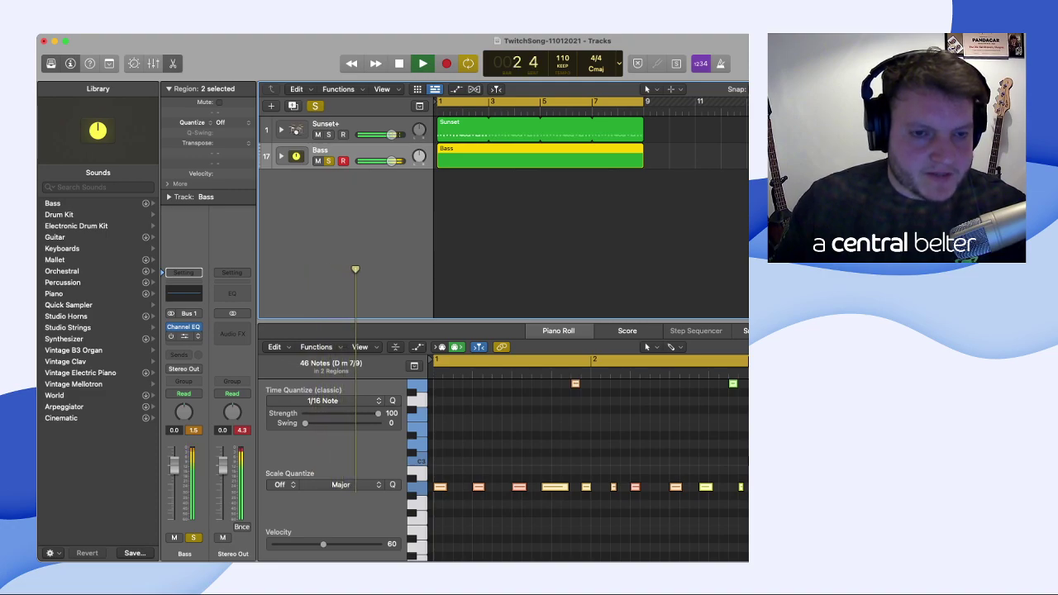
{"action": "left_click", "coordinate": [184, 336]}
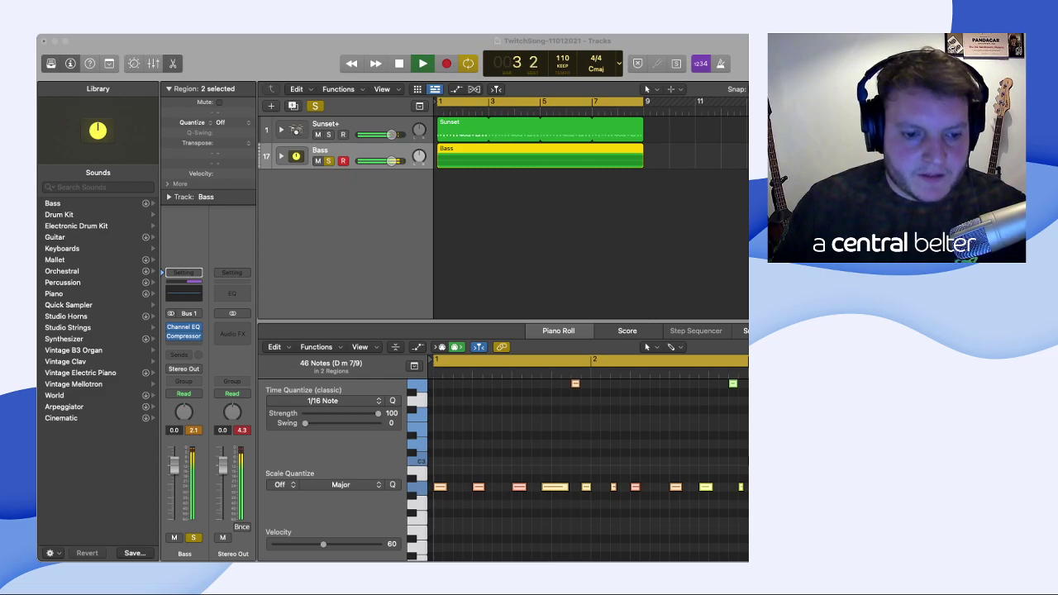
{"action": "left_click", "coordinate": [183, 336]}
{"action": "left_click_drag", "start_coordinate": [519, 262], "coordinate": [420, 148]}
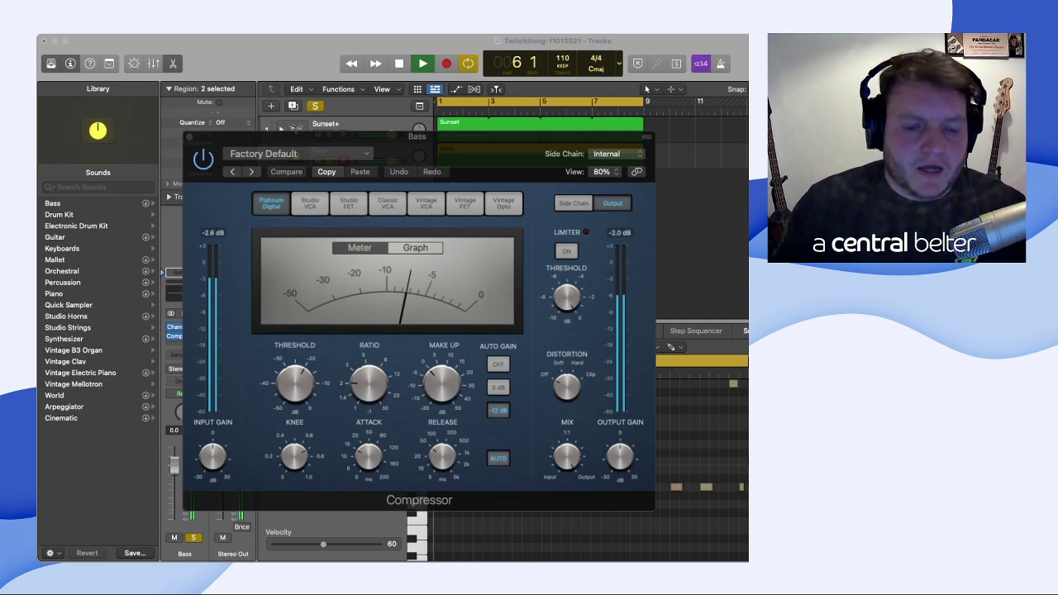
{"action": "left_click", "coordinate": [696, 231]}
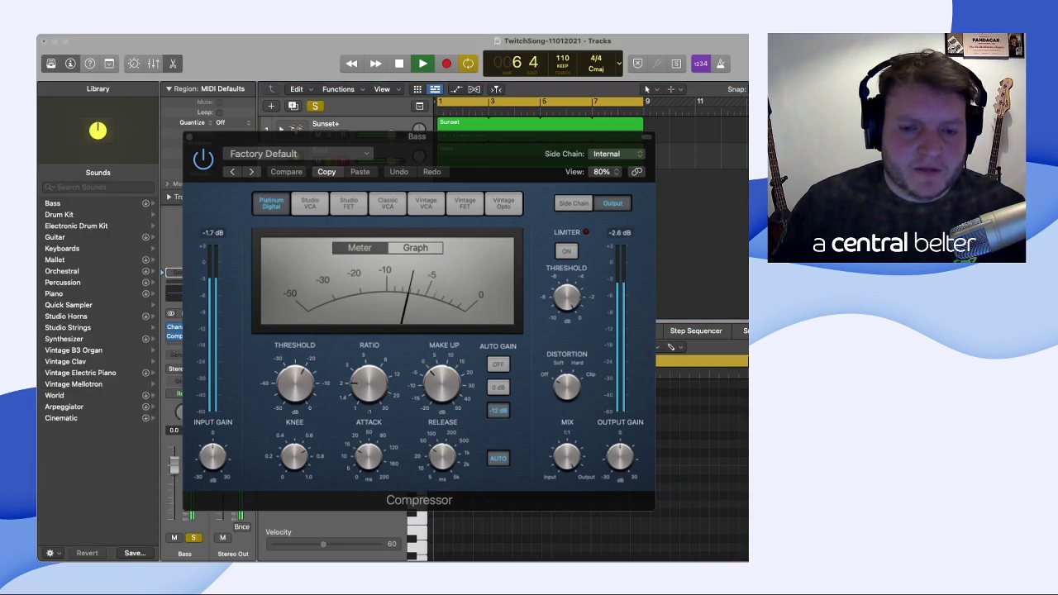
{"action": "left_click", "coordinate": [348, 203]}
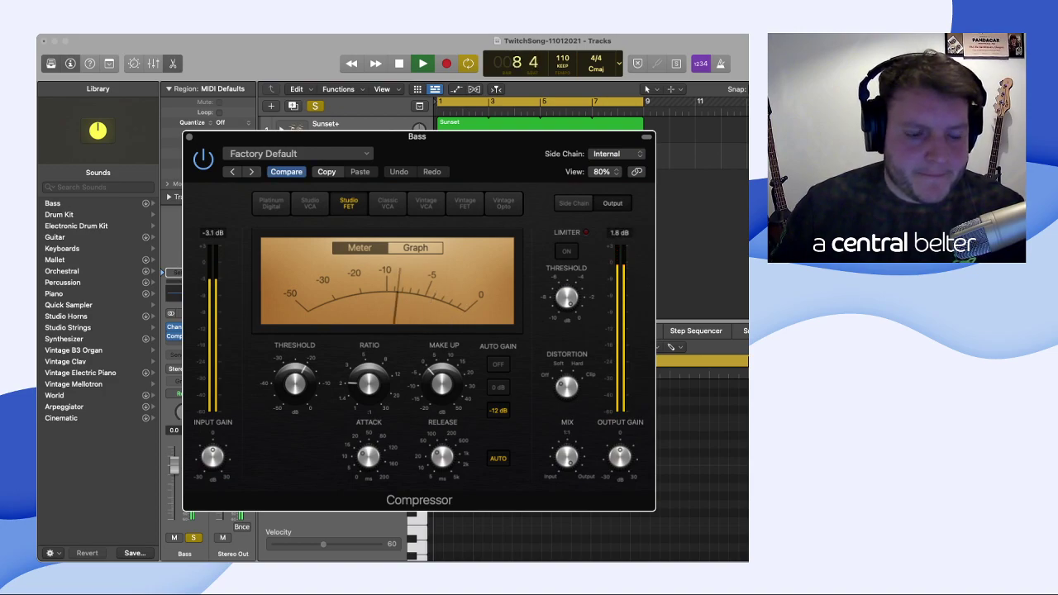
{"action": "key", "text": "super+w"}
- Turn on the Bass compressor's limiter, compare the sound with it off, and set the mix to 50.5%
{"action": "left_click_drag", "start_coordinate": [443, 383], "coordinate": [442, 376]}
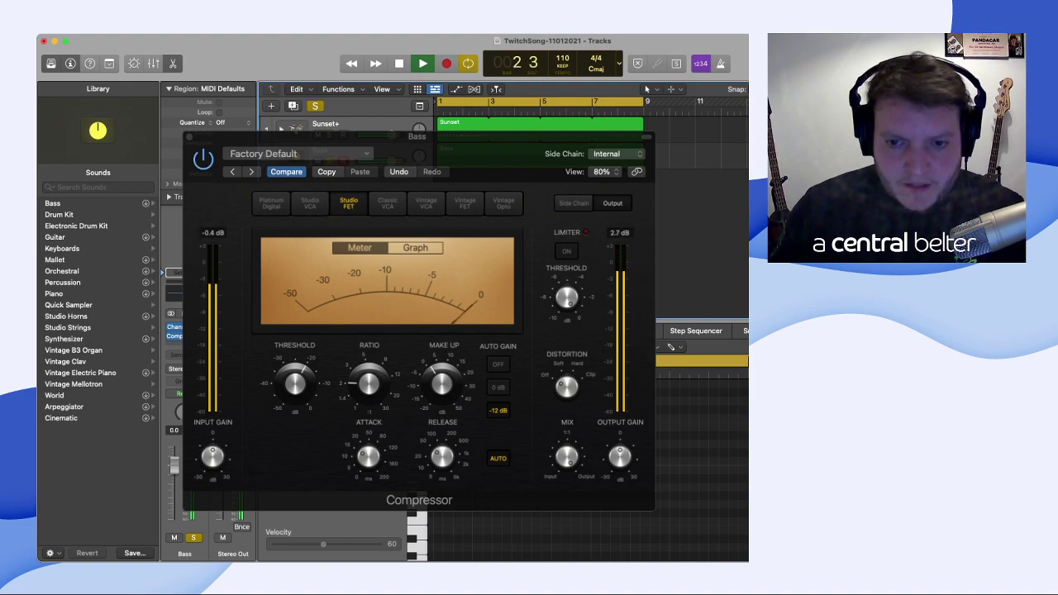
{"action": "left_click", "coordinate": [566, 251]}
{"action": "mouse_move", "coordinate": [566, 298]}
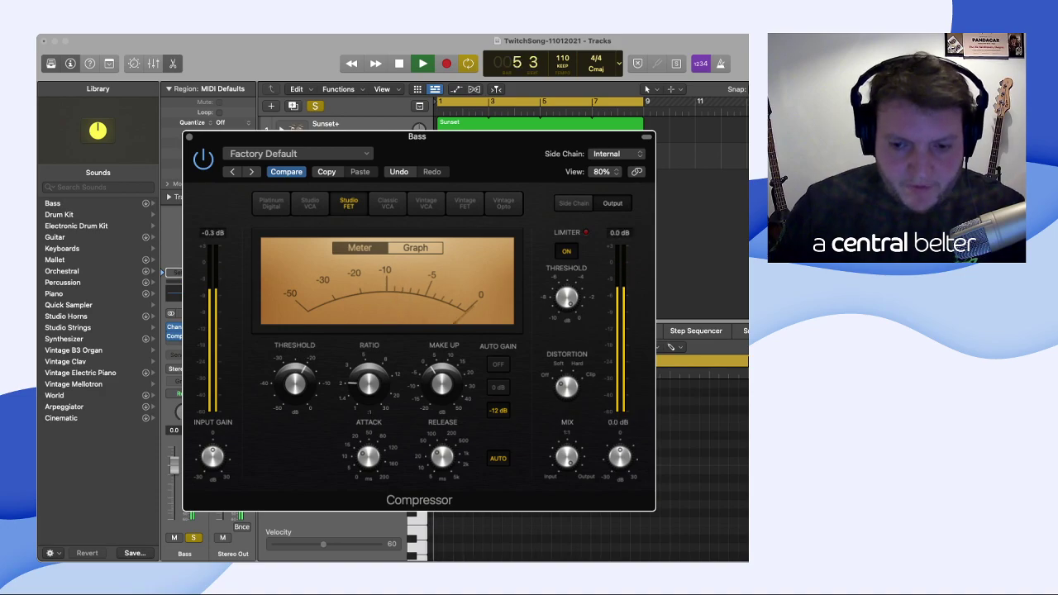
{"action": "mouse_move", "coordinate": [567, 455]}
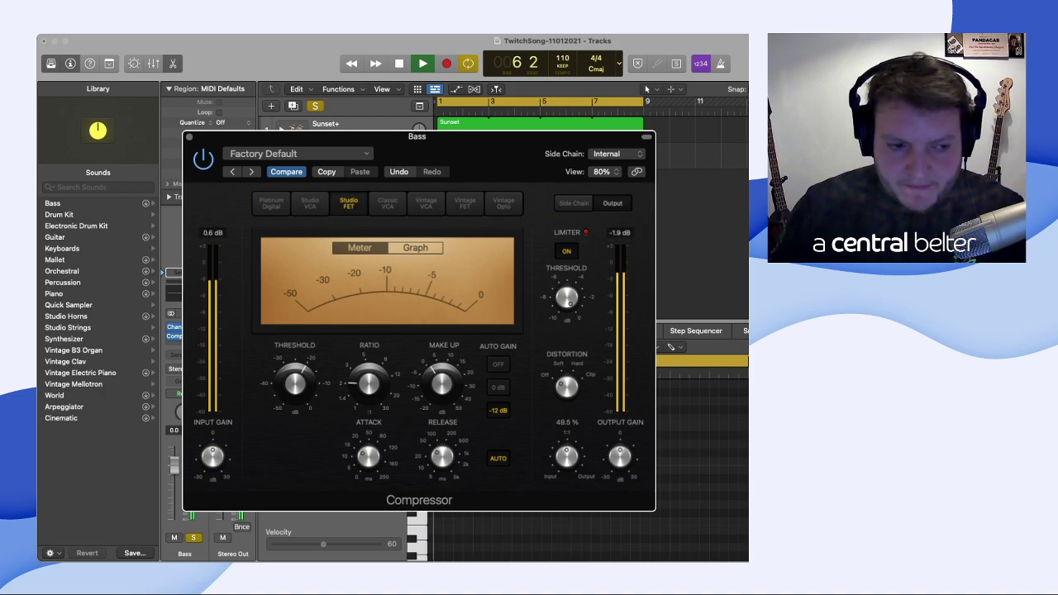
{"action": "left_click_drag", "start_coordinate": [568, 456], "coordinate": [567, 454]}
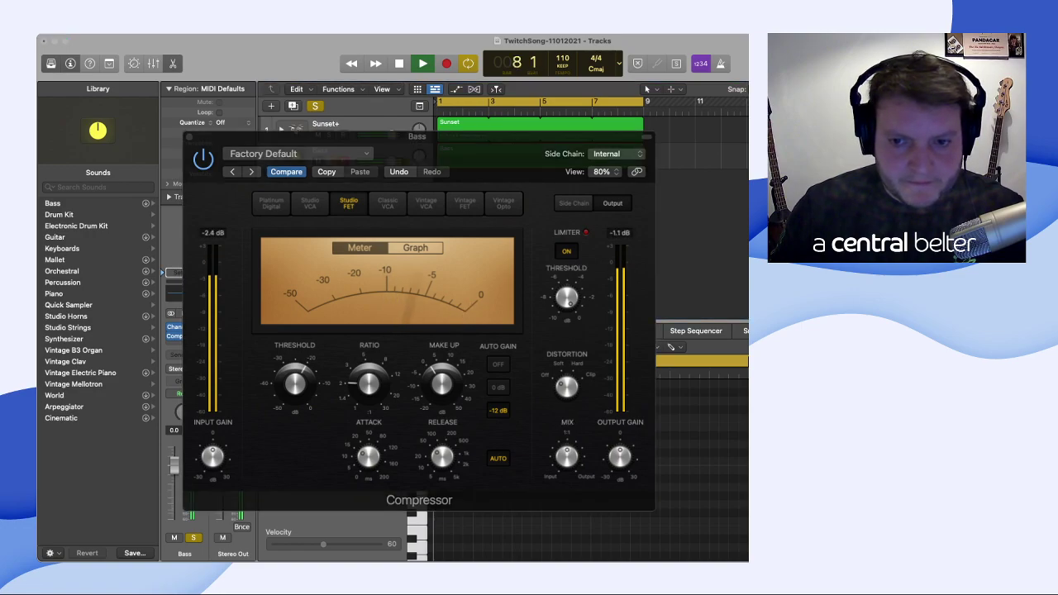
{"action": "left_click", "coordinate": [566, 252]}
{"action": "left_click", "coordinate": [566, 251]}
{"action": "mouse_move", "coordinate": [620, 456]}
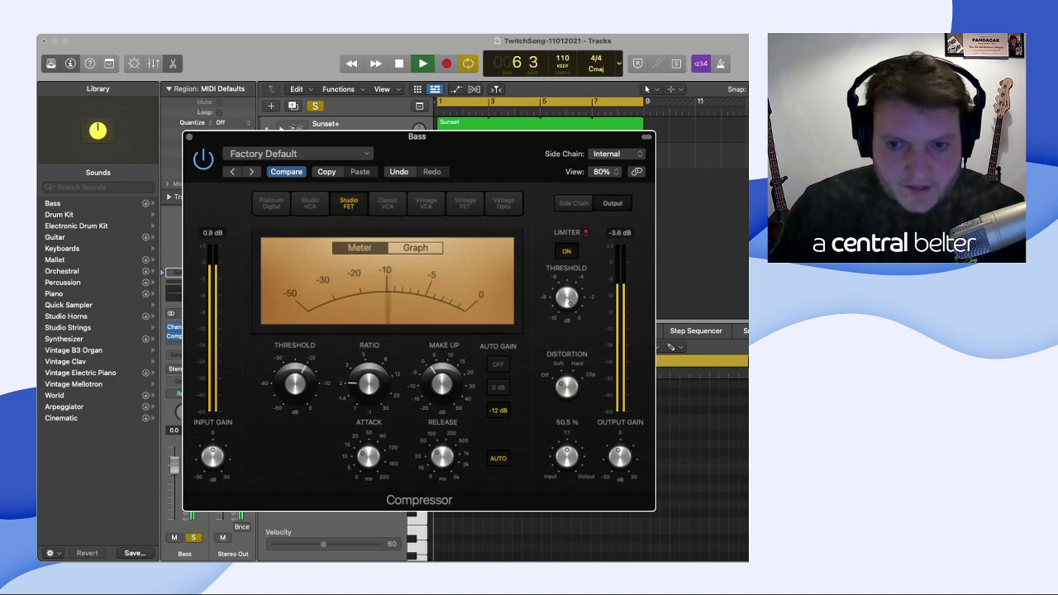
- Set the Bass compressor's side chain input to Bus 4, with its filter on and detection set to Sum
{"action": "left_click", "coordinate": [574, 202]}
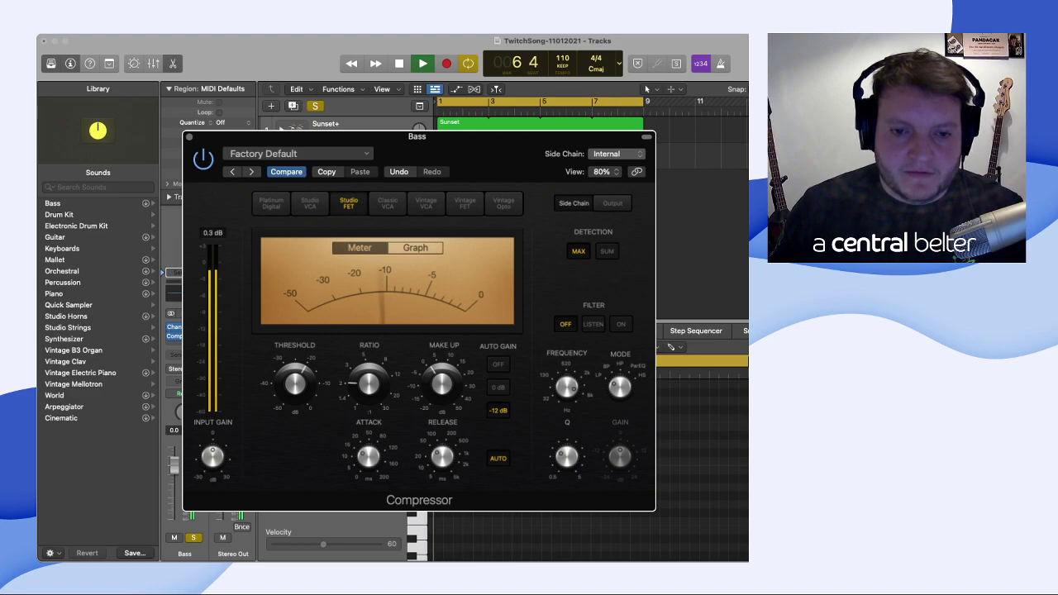
{"action": "left_click", "coordinate": [616, 154]}
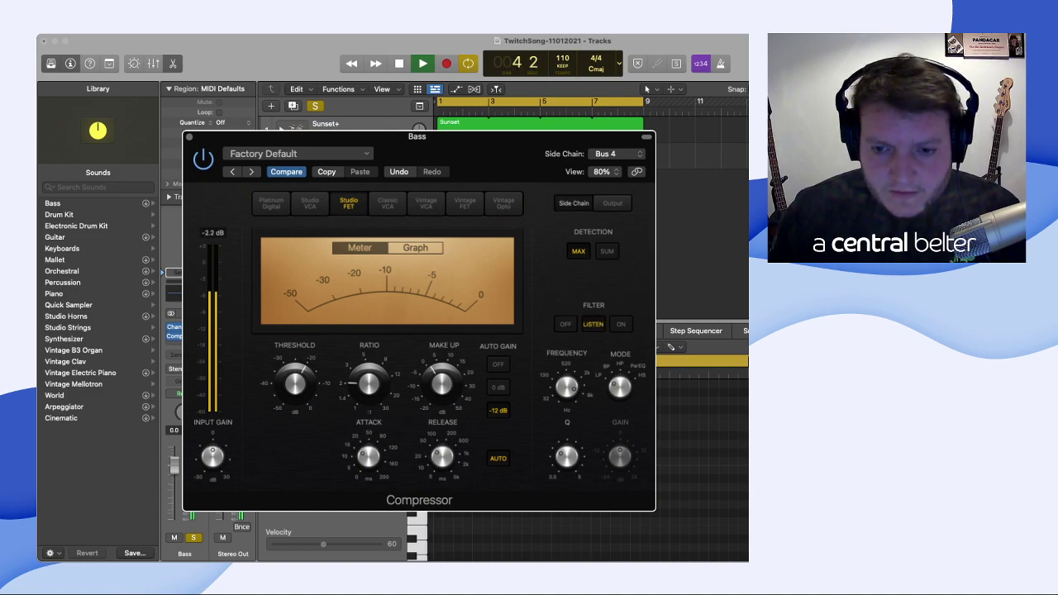
{"action": "left_click", "coordinate": [621, 325]}
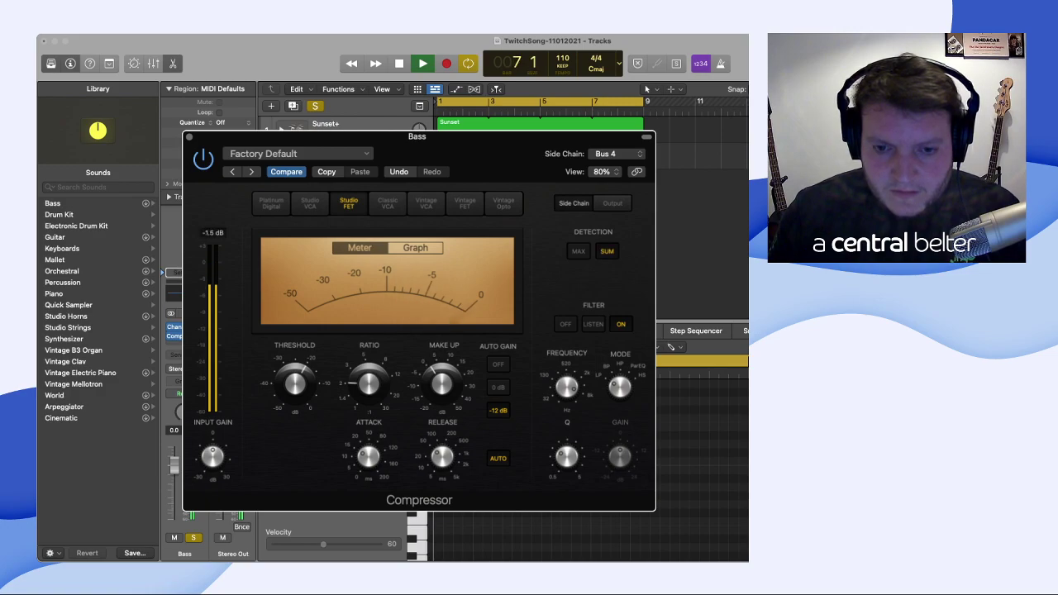
- Audition the Bass compressor's side chain with Max and Sum detection and different filter states, finishing on Sum with the filter on
{"action": "left_click", "coordinate": [577, 251]}
{"action": "left_click", "coordinate": [565, 324]}
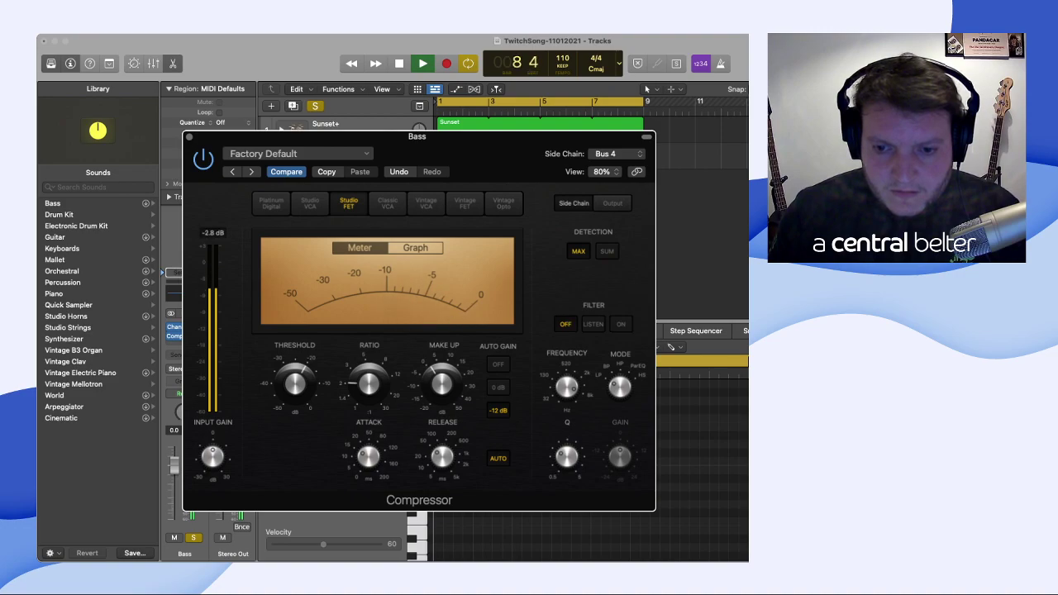
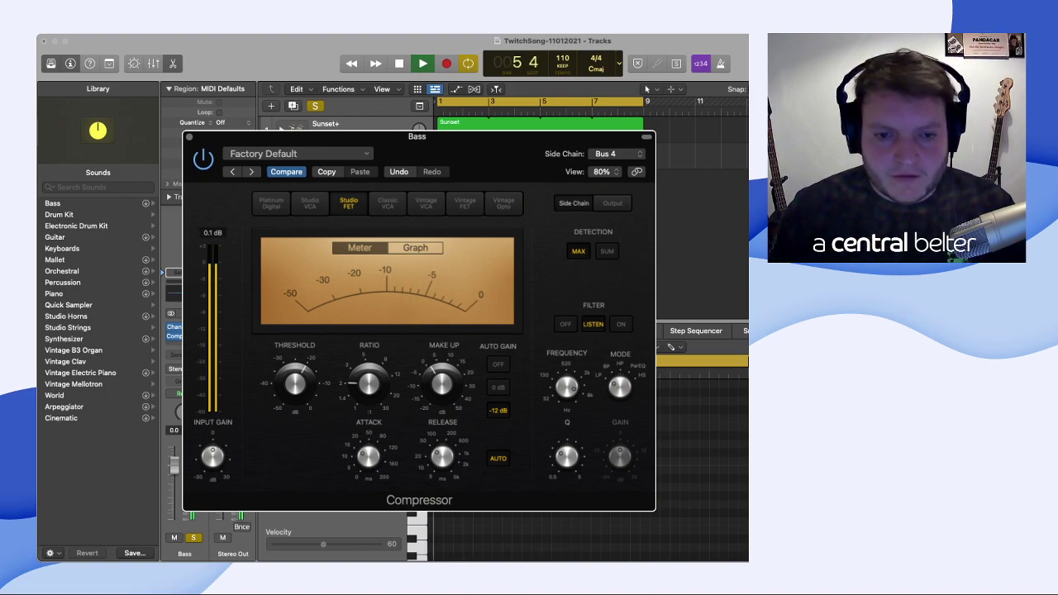
{"action": "left_click", "coordinate": [607, 251]}
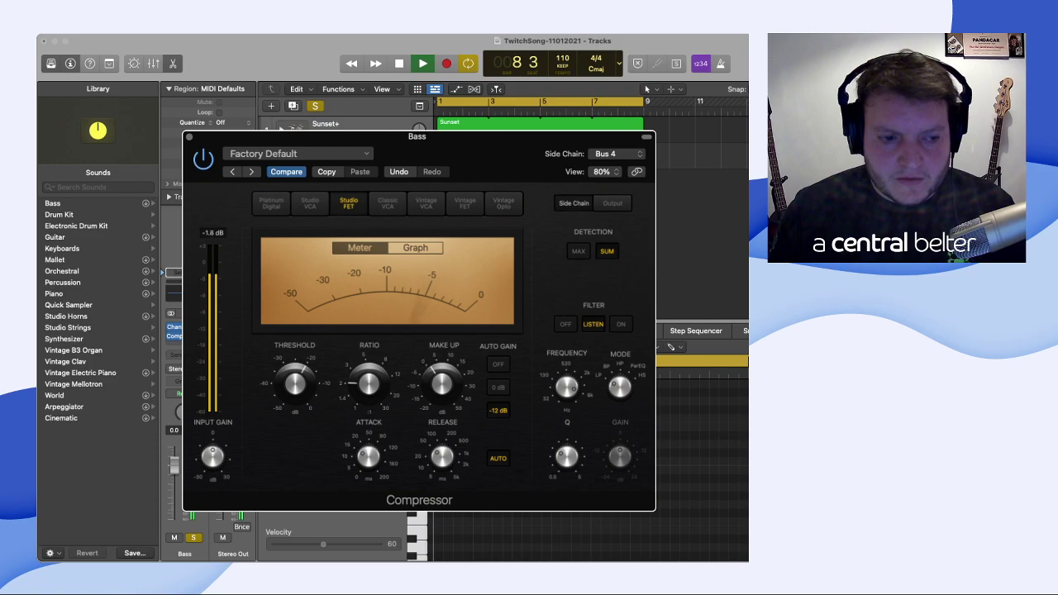
{"action": "left_click", "coordinate": [565, 324]}
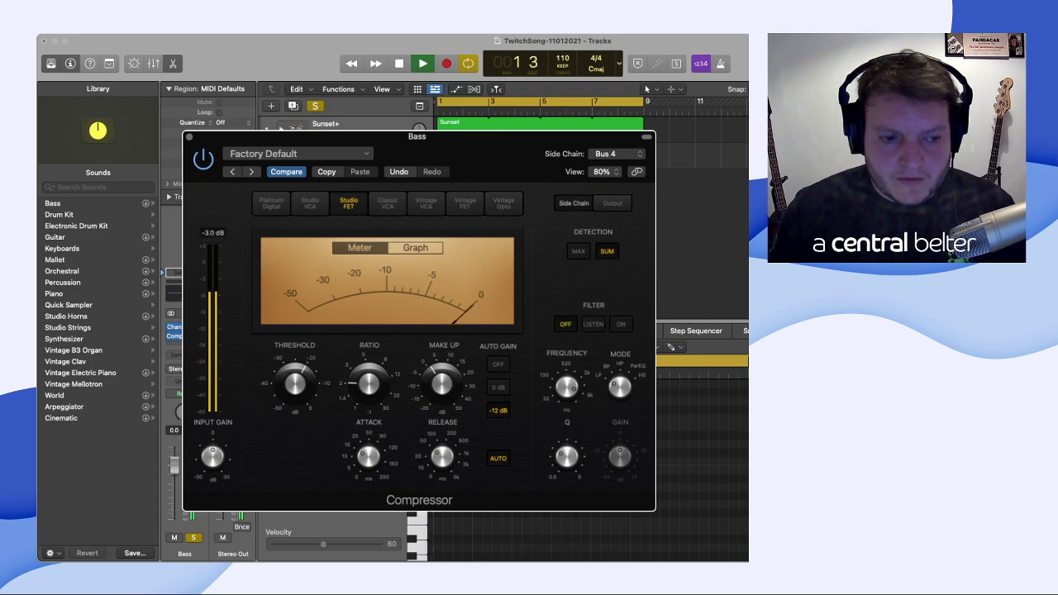
{"action": "left_click", "coordinate": [621, 324]}
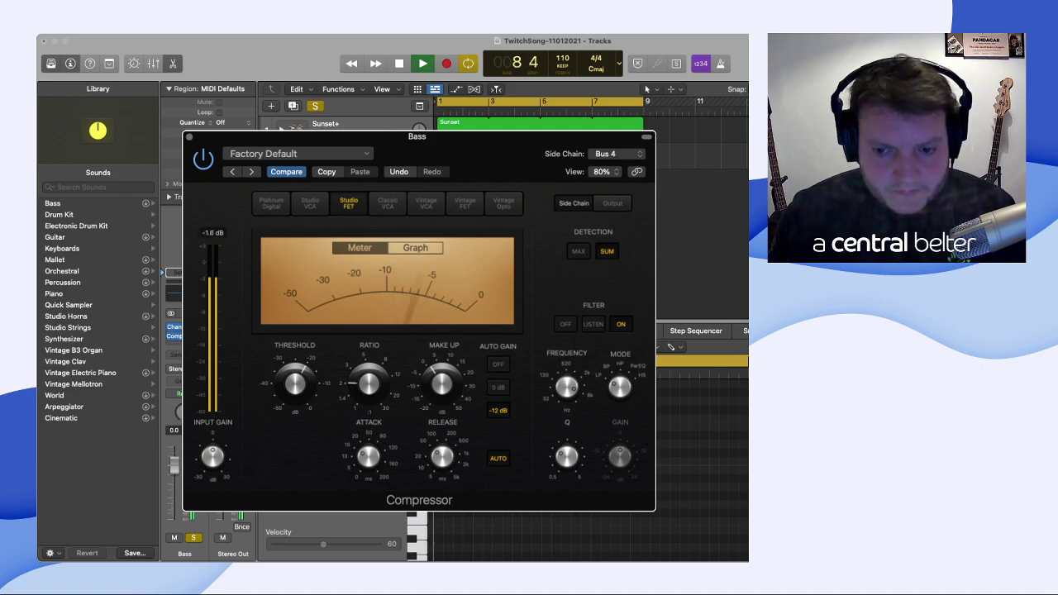
- View the Bass compressor's output settings and close its window
{"action": "left_click", "coordinate": [613, 202]}
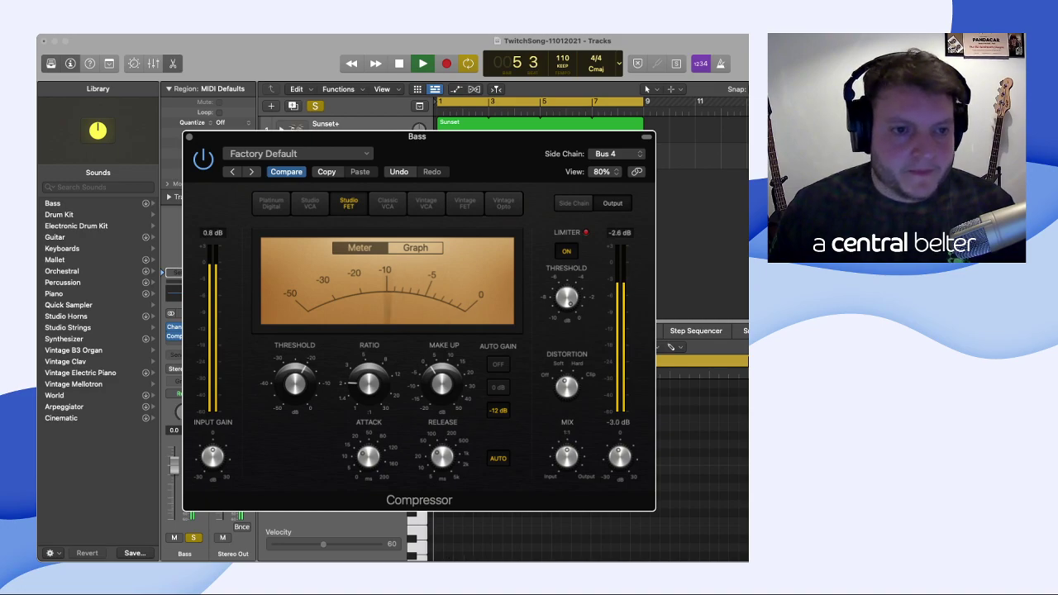
{"action": "left_click", "coordinate": [177, 336]}
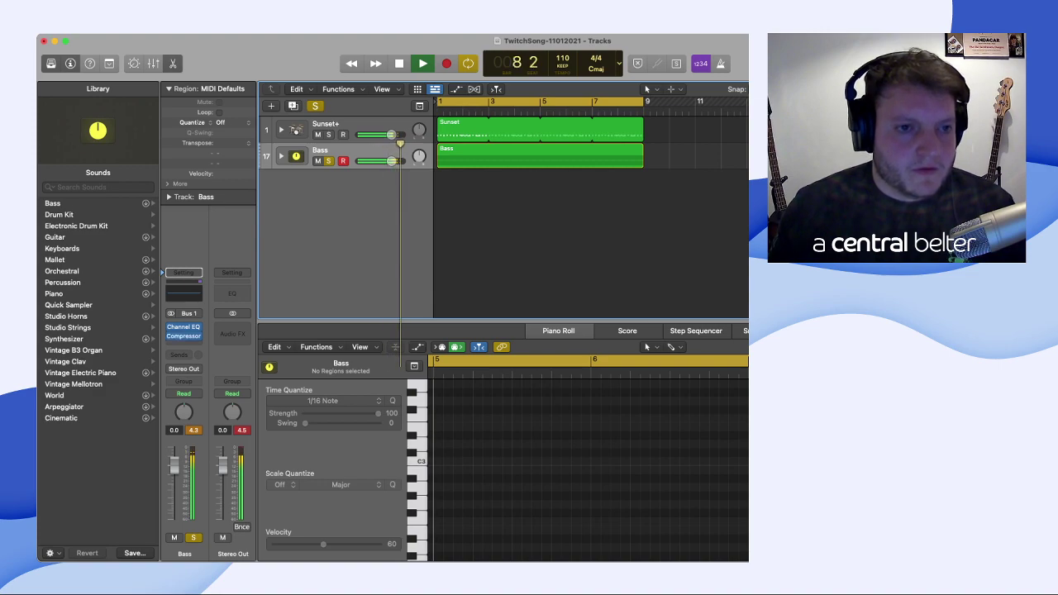
- Unsolo the Kick In, Kick Out and Bass tracks, collapse the Sunset+ drum stack and stop playback
{"action": "left_click", "coordinate": [281, 130]}
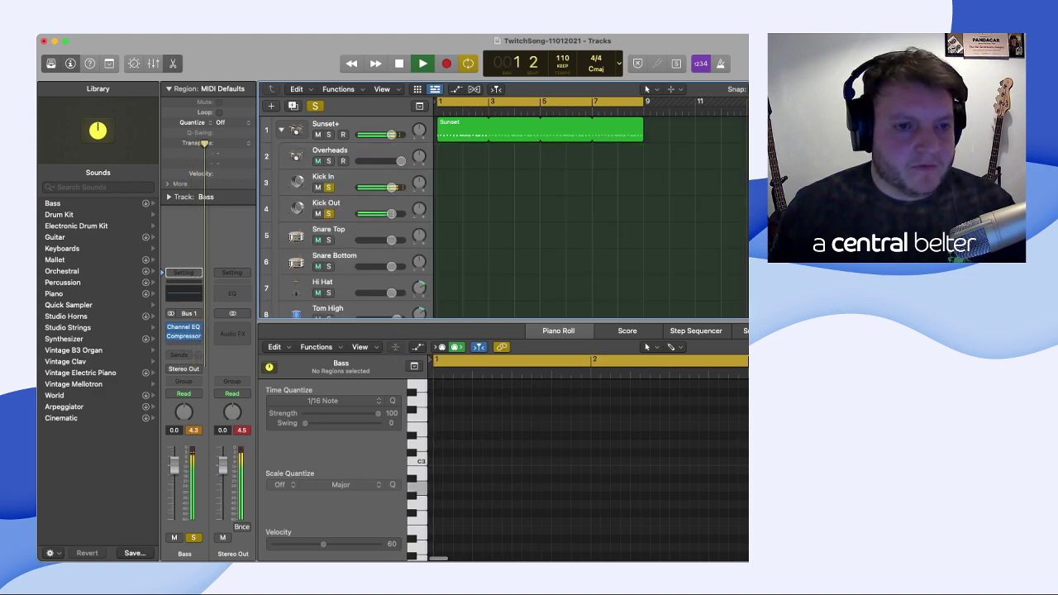
{"action": "key", "text": "s"}
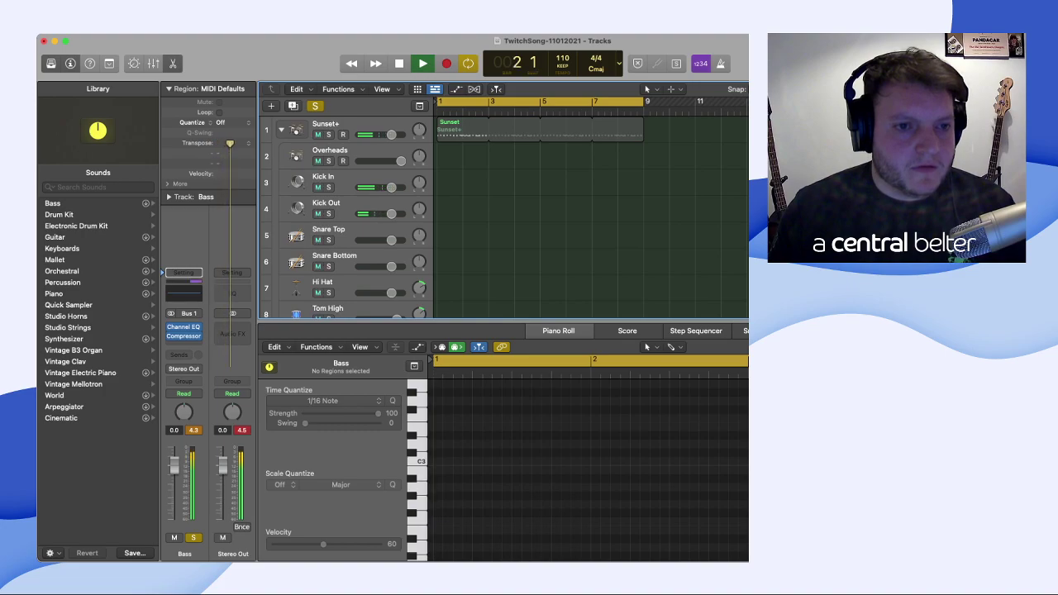
{"action": "key", "text": "s"}
{"action": "left_click", "coordinate": [315, 106]}
{"action": "left_click", "coordinate": [281, 130]}
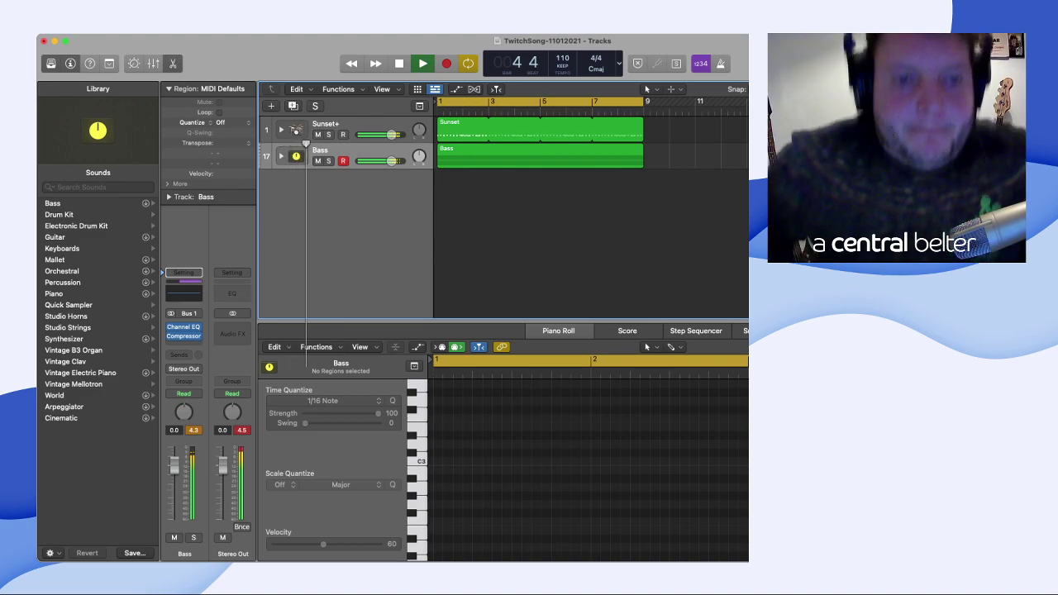
{"action": "key", "text": "space"}
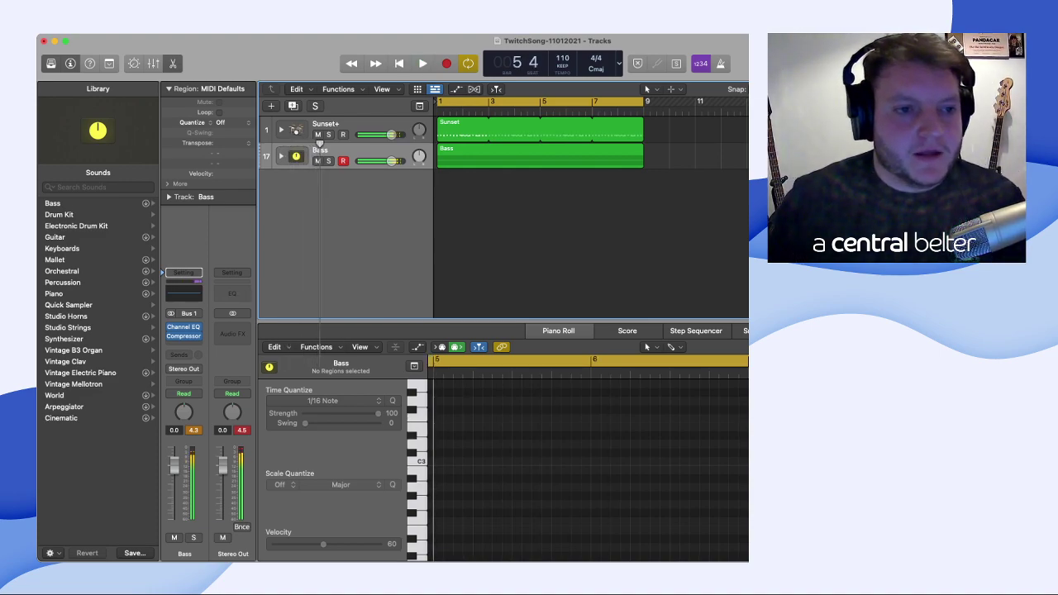
- Add a software instrument track below Bass and leave it selected for playing
{"action": "key", "text": "alt+super+s"}
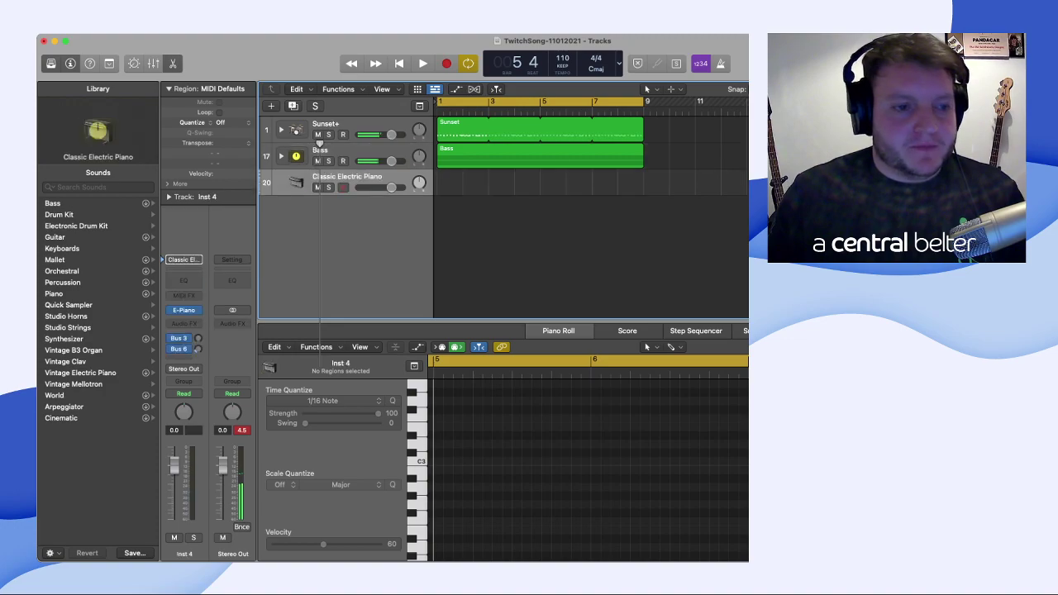
{"action": "left_click", "coordinate": [319, 140]}
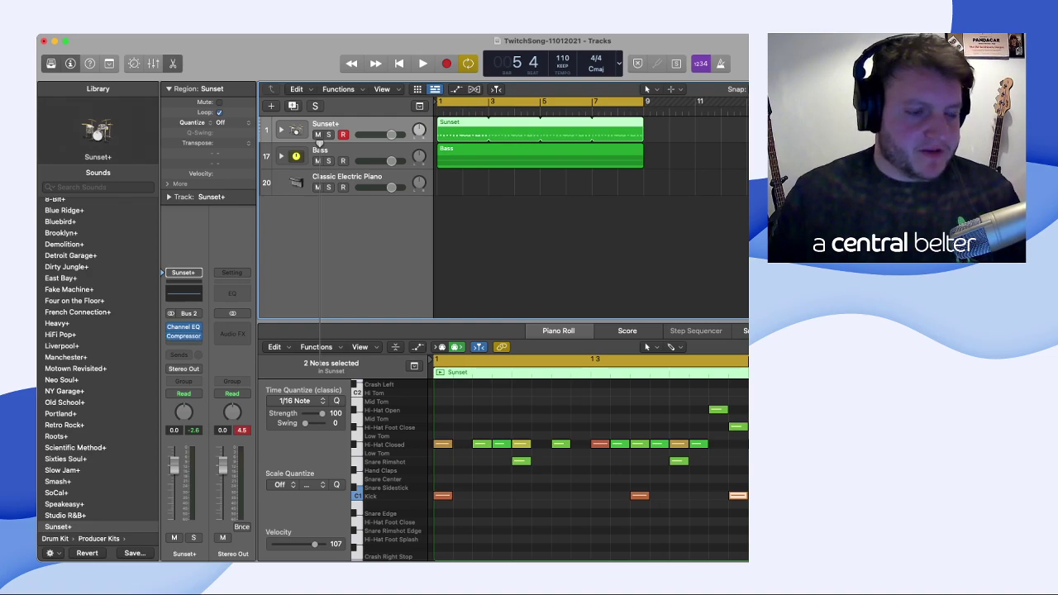
{"action": "key", "text": "Down"}
{"action": "key", "text": "Down"}
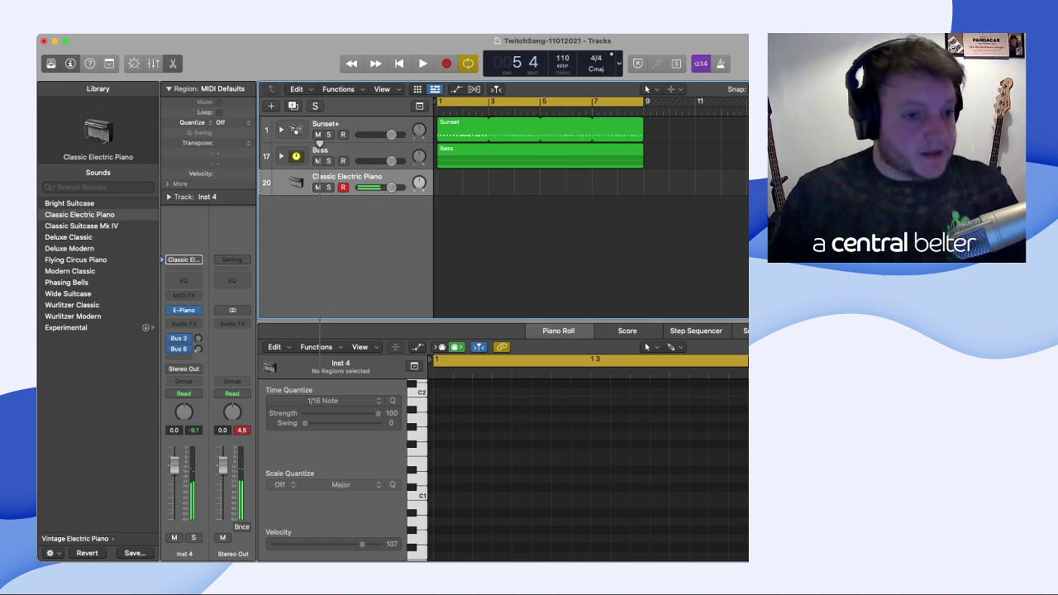
- Load the 80s Signature Keyboard patch from the Keyboards sounds and audition it against the drums and bass
{"action": "scroll", "coordinate": [97, 363], "scroll_direction": "left", "scroll_amount": 3}
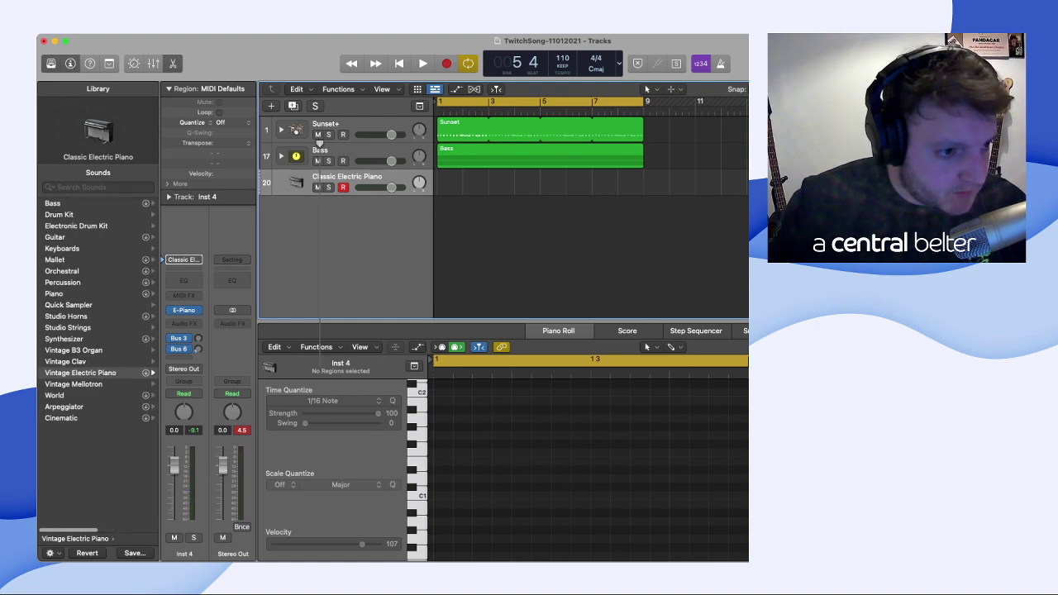
{"action": "left_click", "coordinate": [62, 248]}
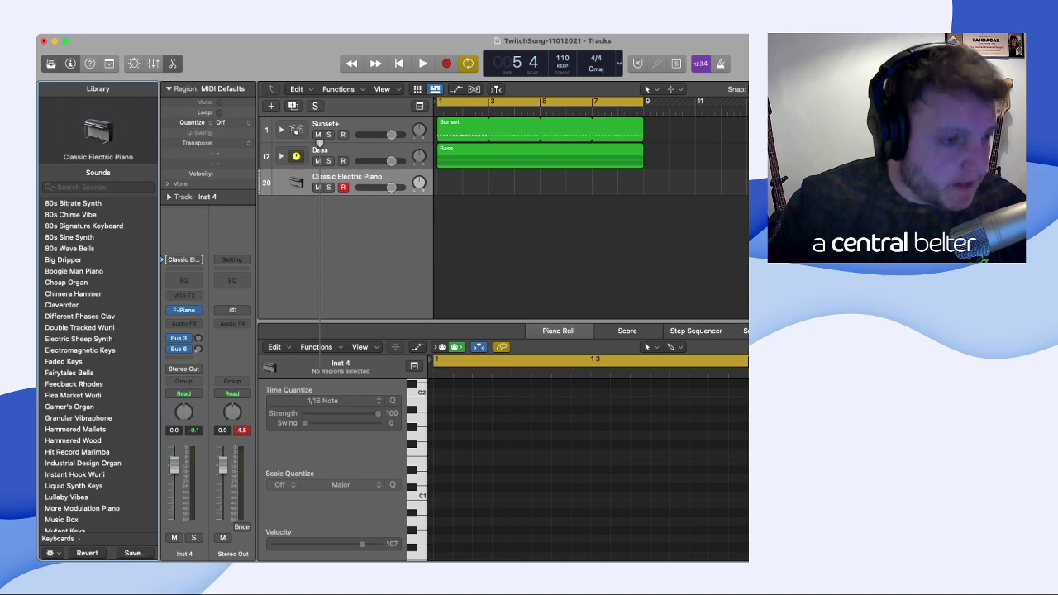
{"action": "left_click", "coordinate": [84, 225]}
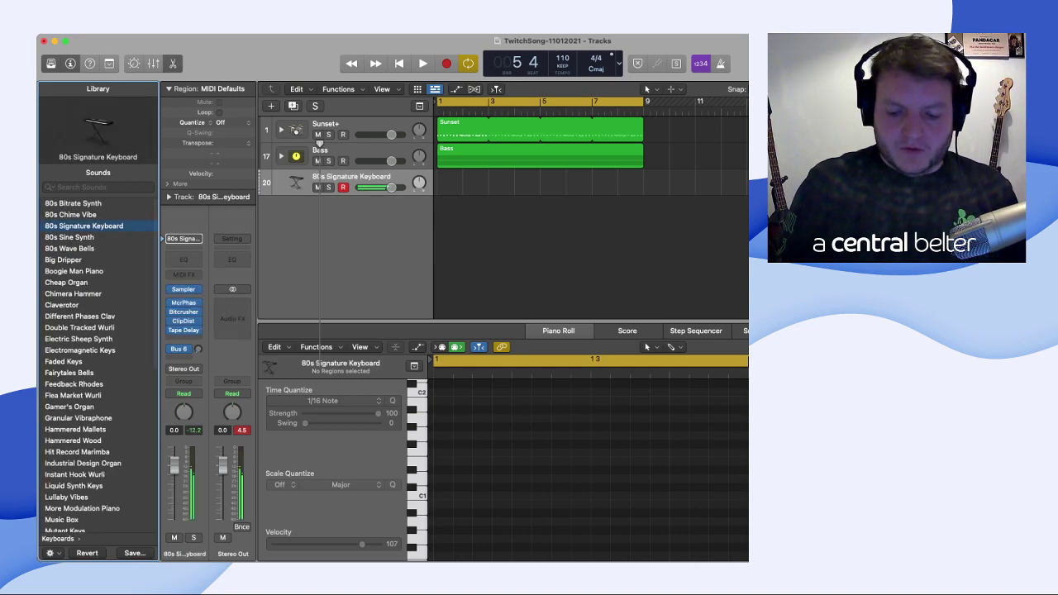
{"action": "key", "text": "space"}
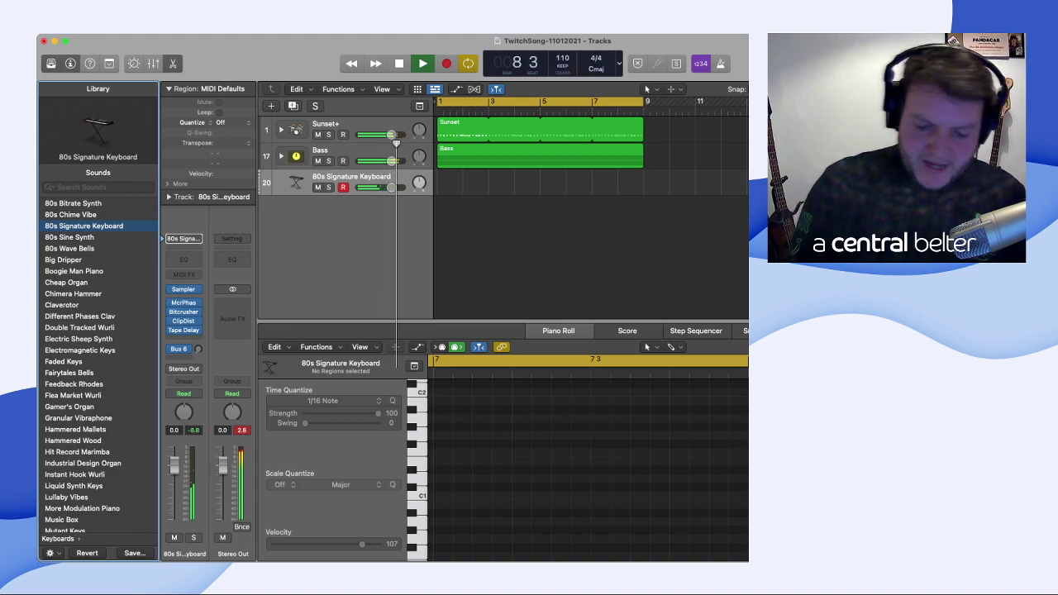
{"action": "key", "text": "space"}
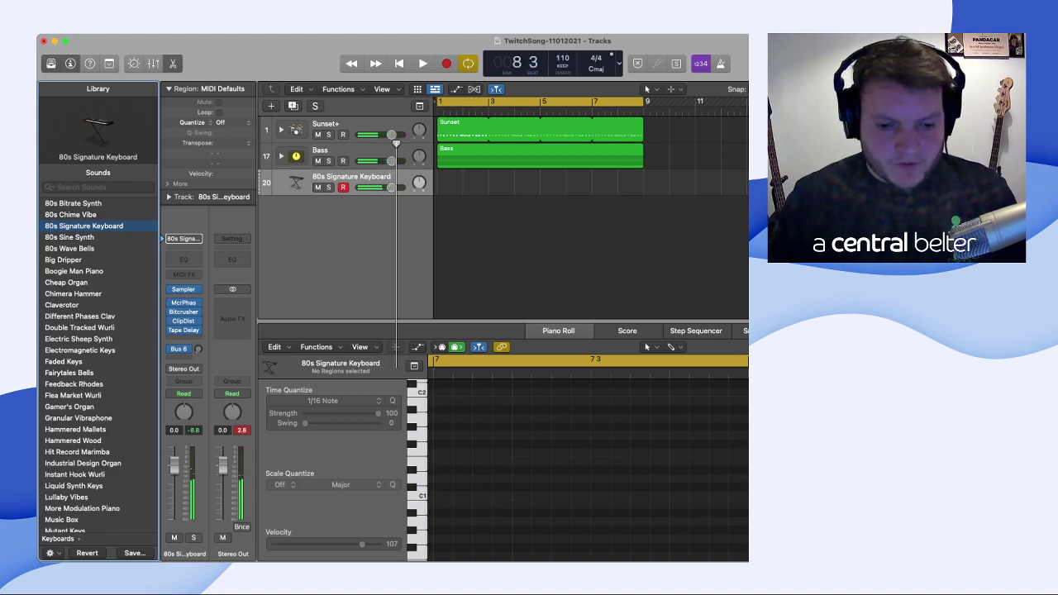
{"action": "key", "text": "super+Tab"}
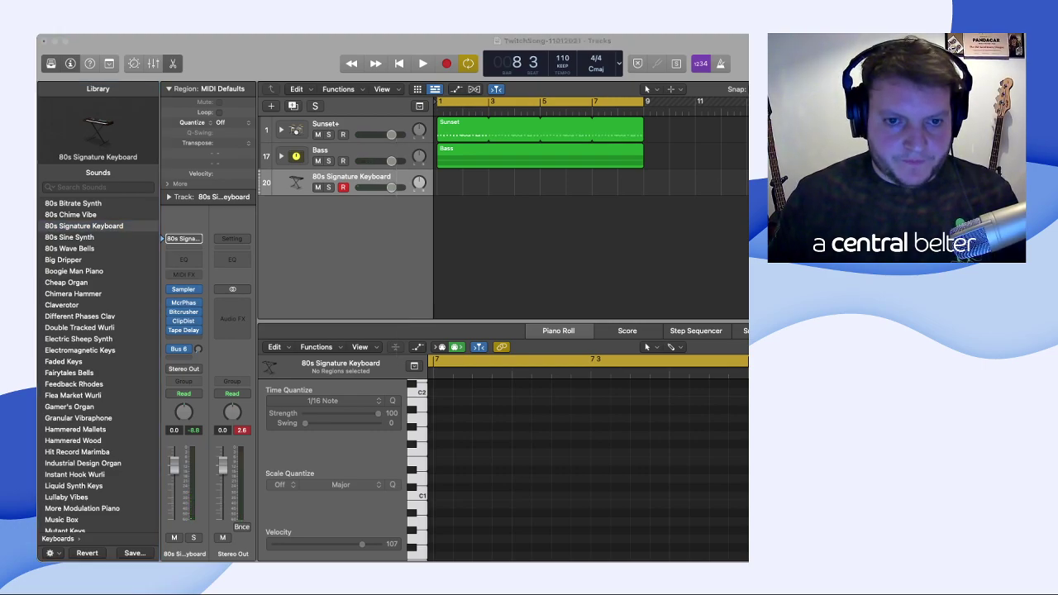
{"action": "key", "text": "super+Tab"}
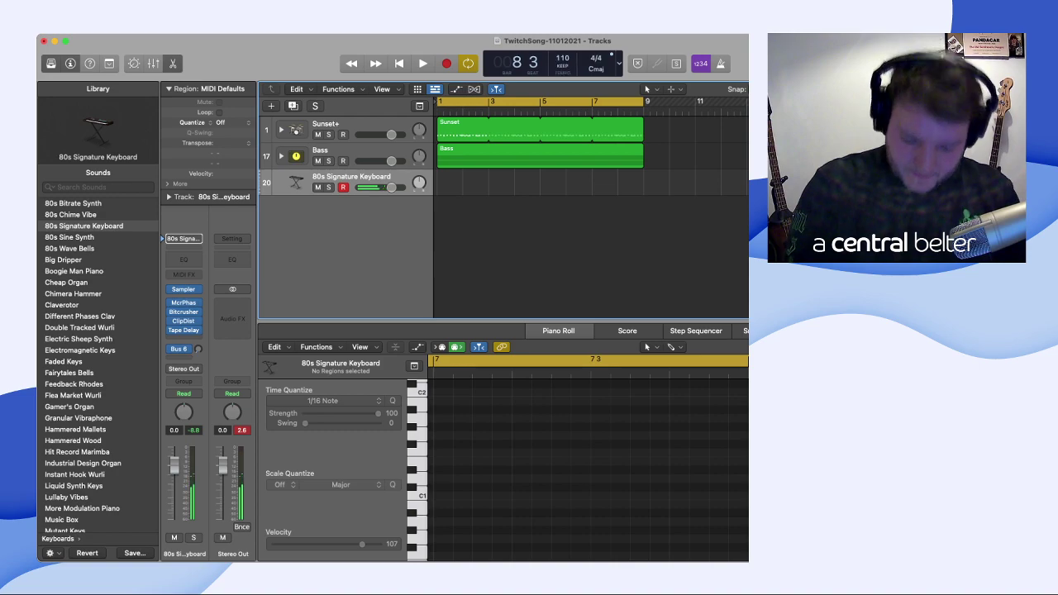
{"action": "scroll", "coordinate": [587, 206], "scroll_direction": "right", "scroll_amount": 1}
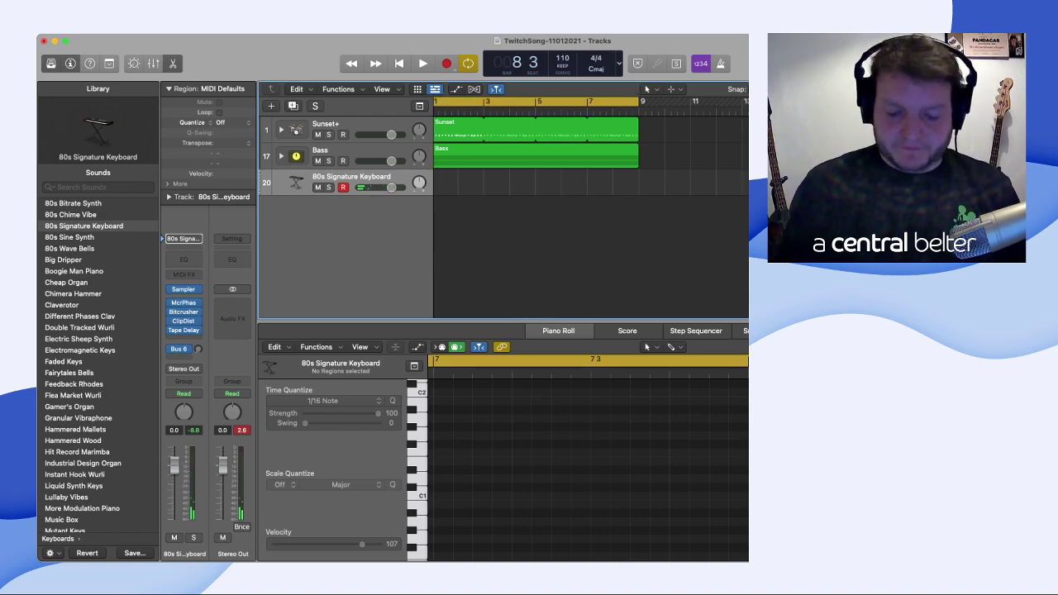
- Try recording a chord part from bar 1 on the 80s Signature Keyboard track and discard the takes
{"action": "key", "text": "space"}
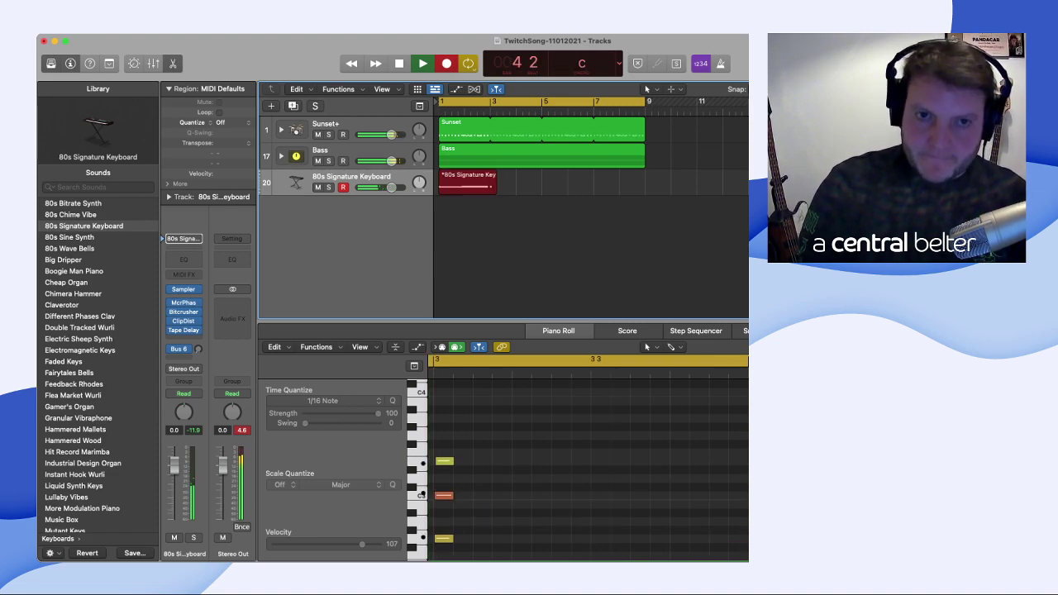
{"action": "key", "text": "space"}
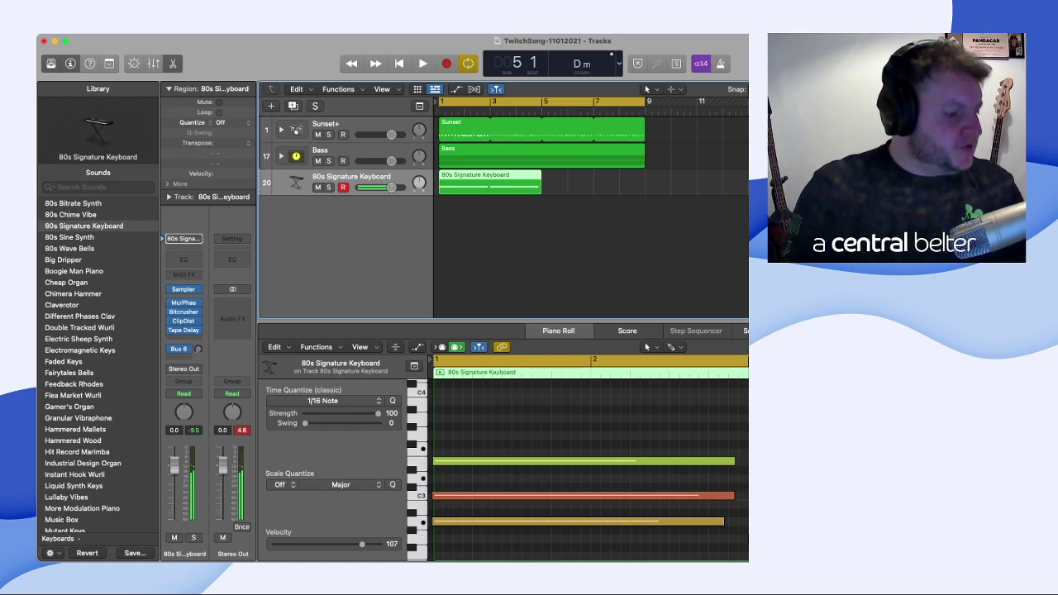
{"action": "key", "text": "space"}
{"action": "key", "text": "space"}
{"action": "key", "text": "BackSpace"}
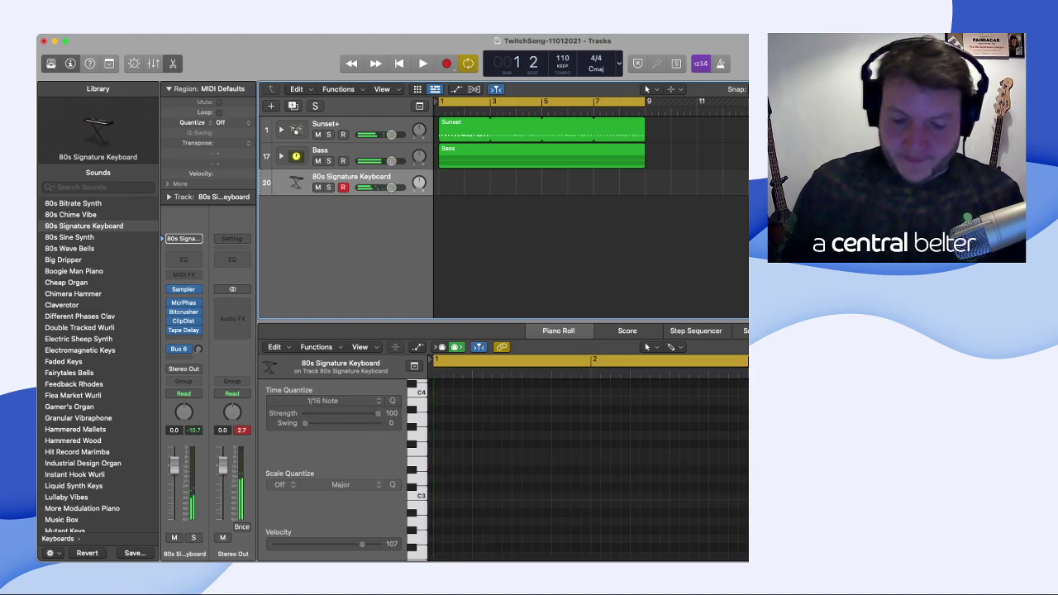
{"action": "key", "text": "space"}
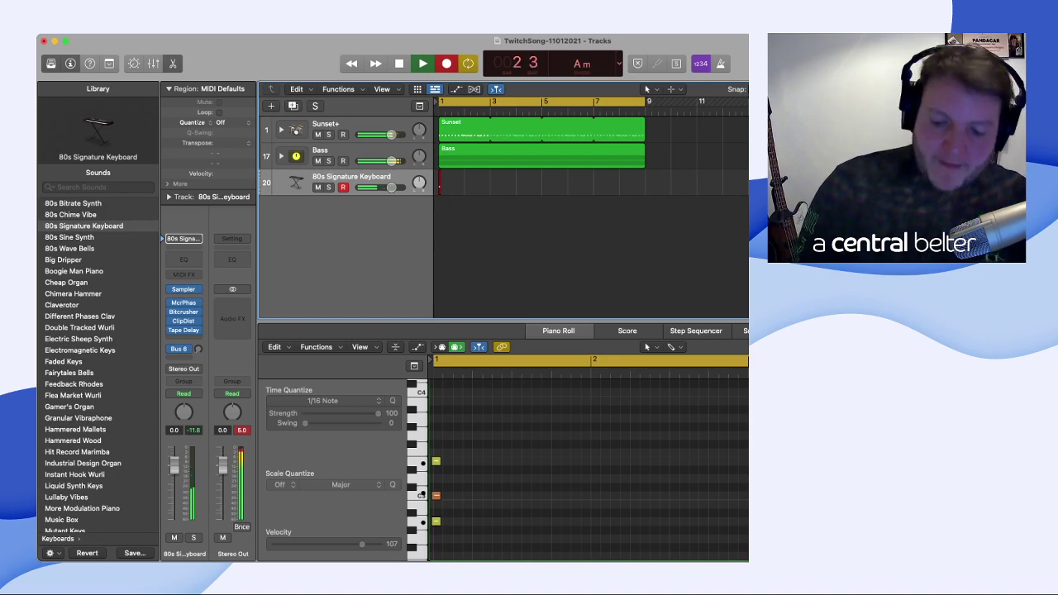
{"action": "key", "text": "space"}
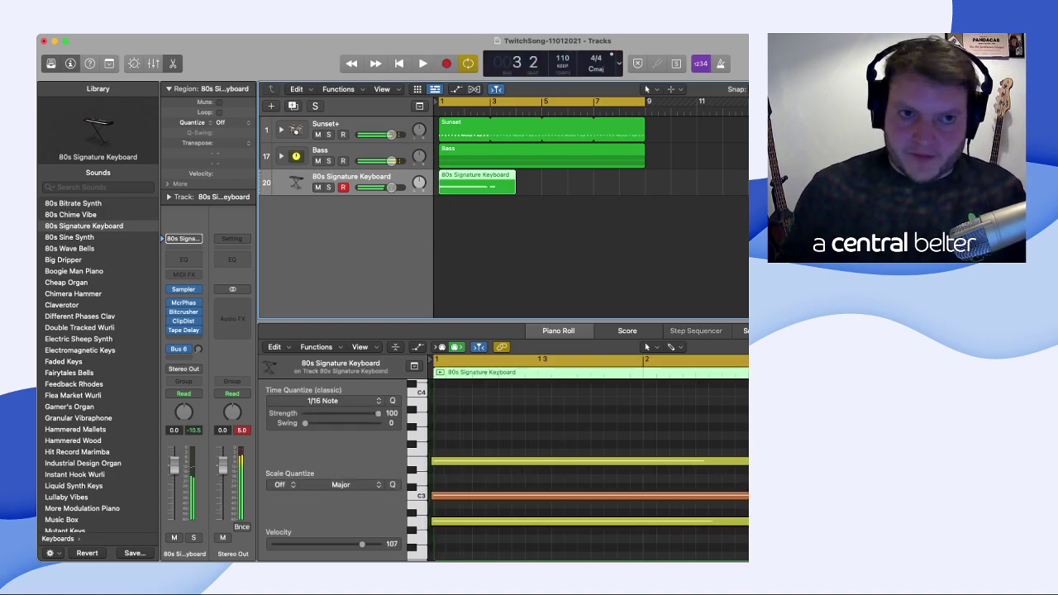
{"action": "key", "text": "super+z"}
- Record a chord part over bars 1 to 4 on the 80s Signature Keyboard track and quantize all its notes to 1/16
{"action": "key", "text": "r"}
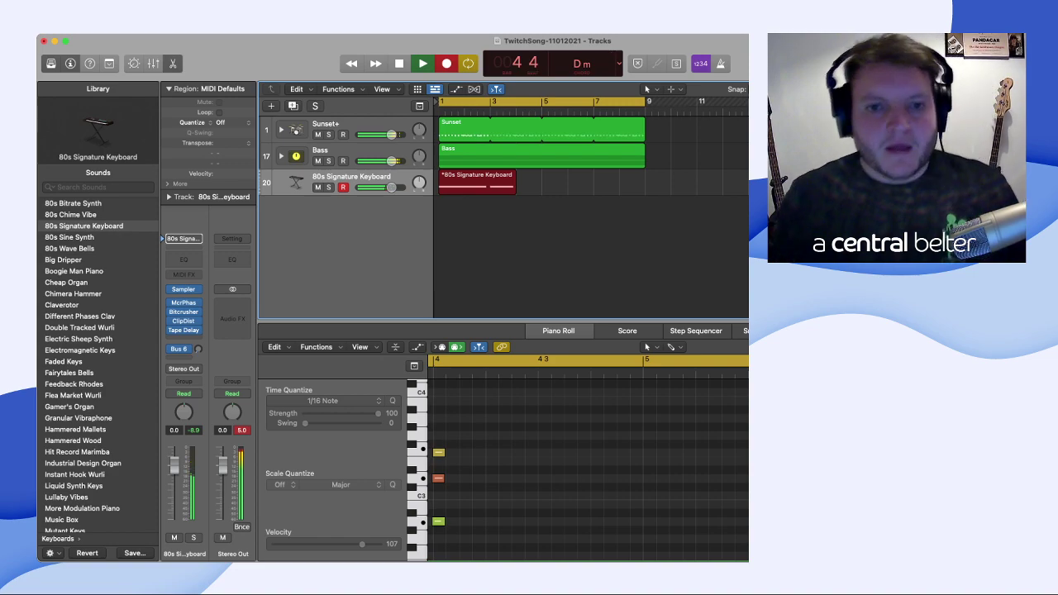
{"action": "key", "text": "space"}
{"action": "key", "text": "Tab"}
{"action": "key", "text": "super+a"}
{"action": "key", "text": "q"}
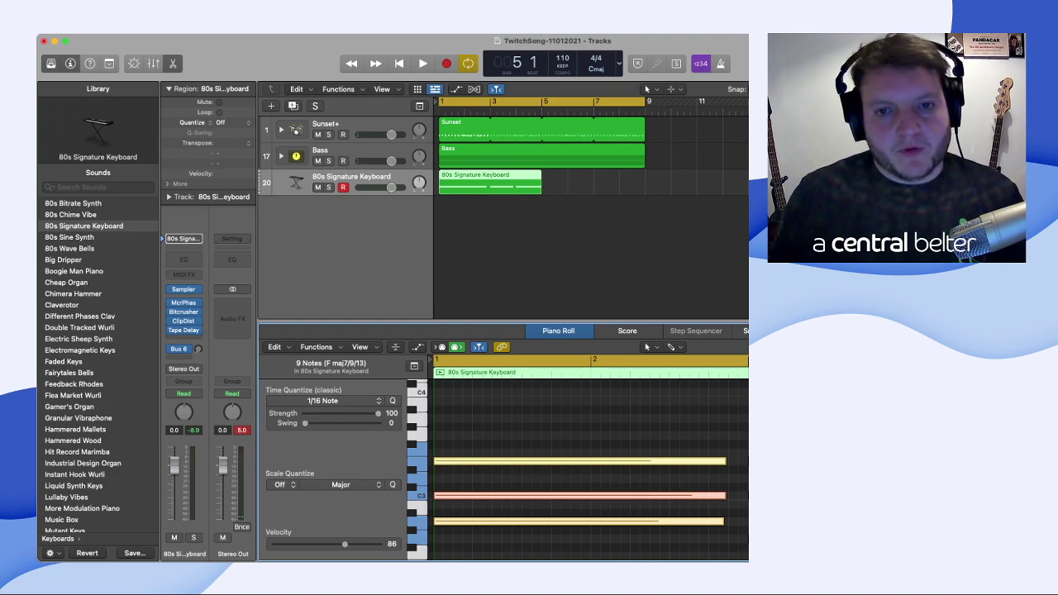
- Loop the keyboard chord region to the end of bar 8 and play it back with the drums and bass
{"action": "key", "text": "Tab"}
{"action": "key", "text": "l"}
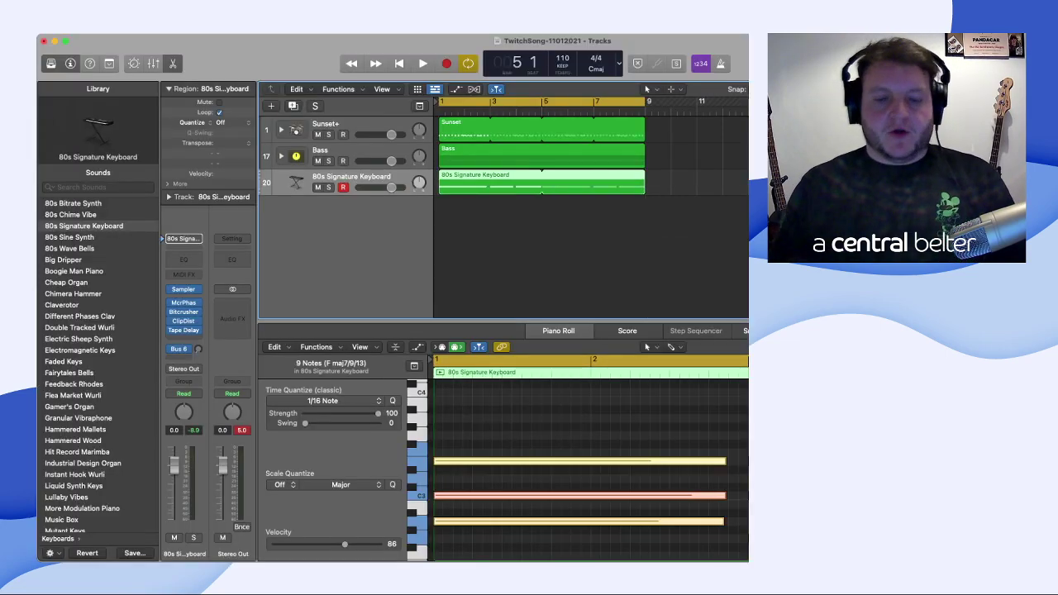
{"action": "key", "text": "space"}
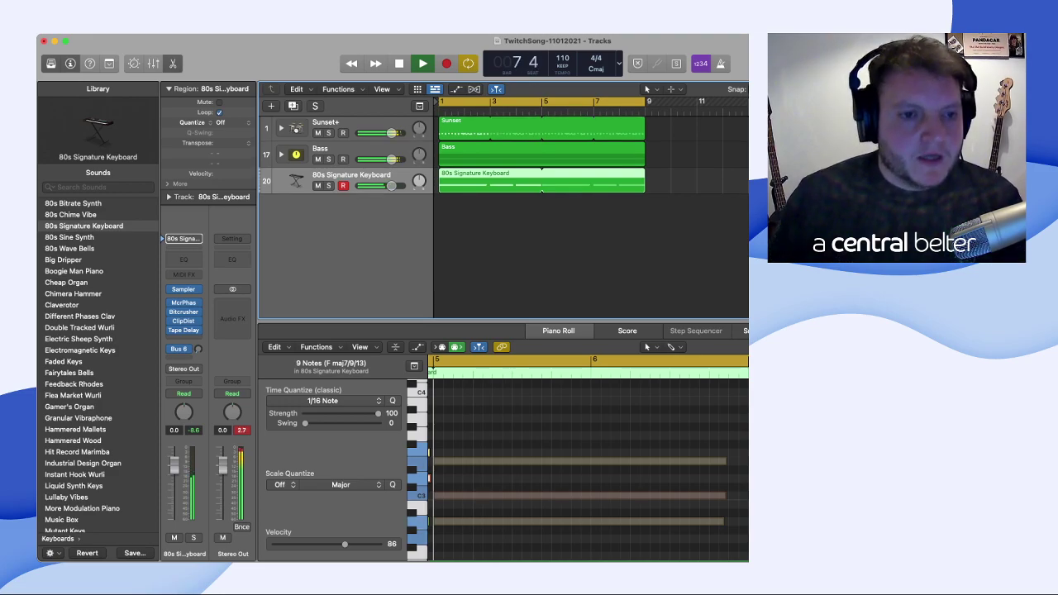
{"action": "key", "text": "space"}
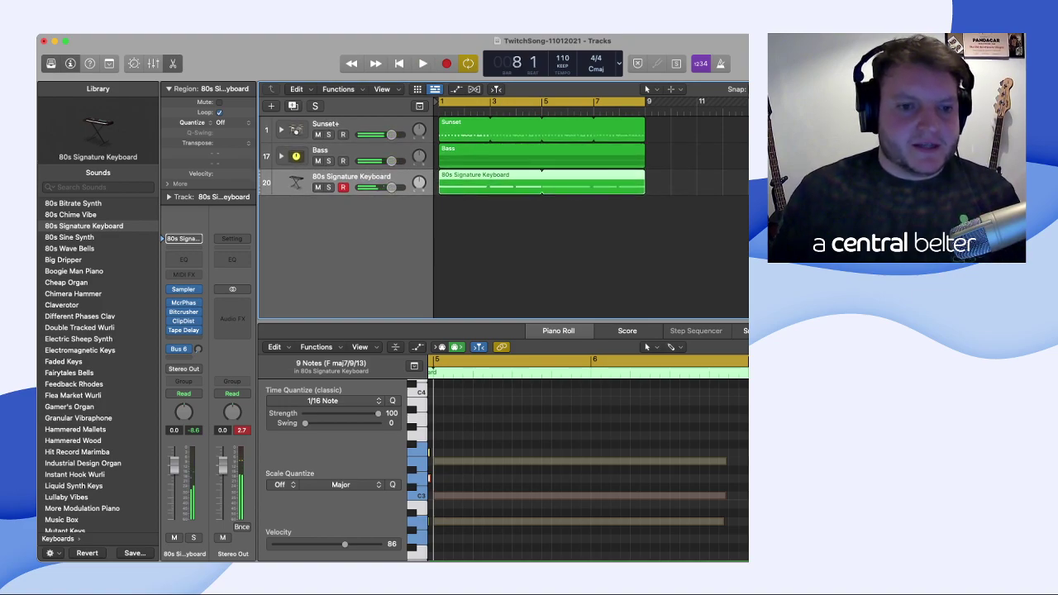
- Pan the 80s Signature Keyboard track to -40 and create a new track with duplicate settings
{"action": "left_click_drag", "start_coordinate": [419, 182], "coordinate": [419, 206]}
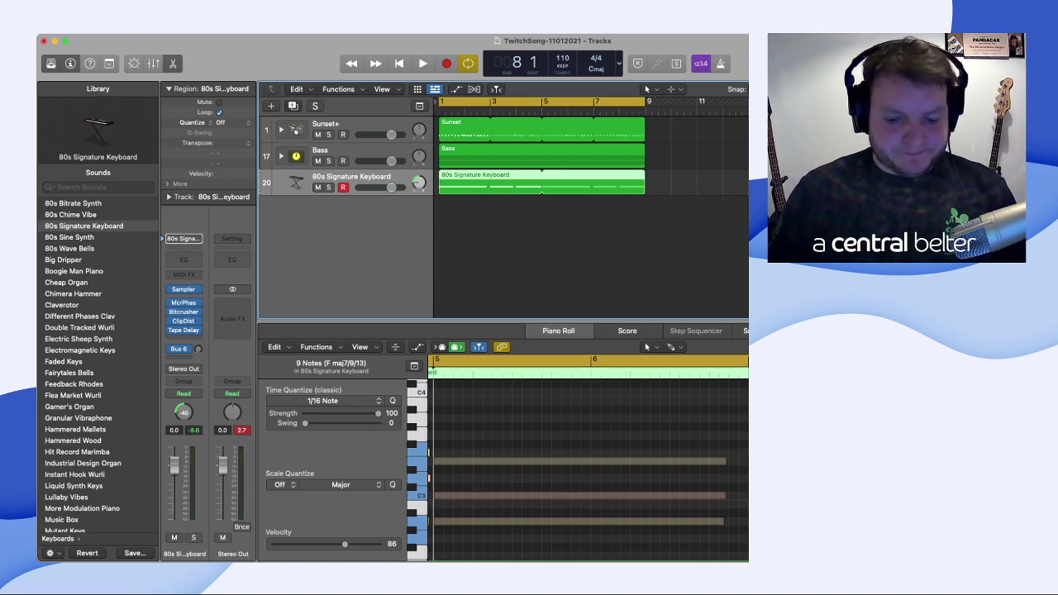
{"action": "key", "text": "super+d"}
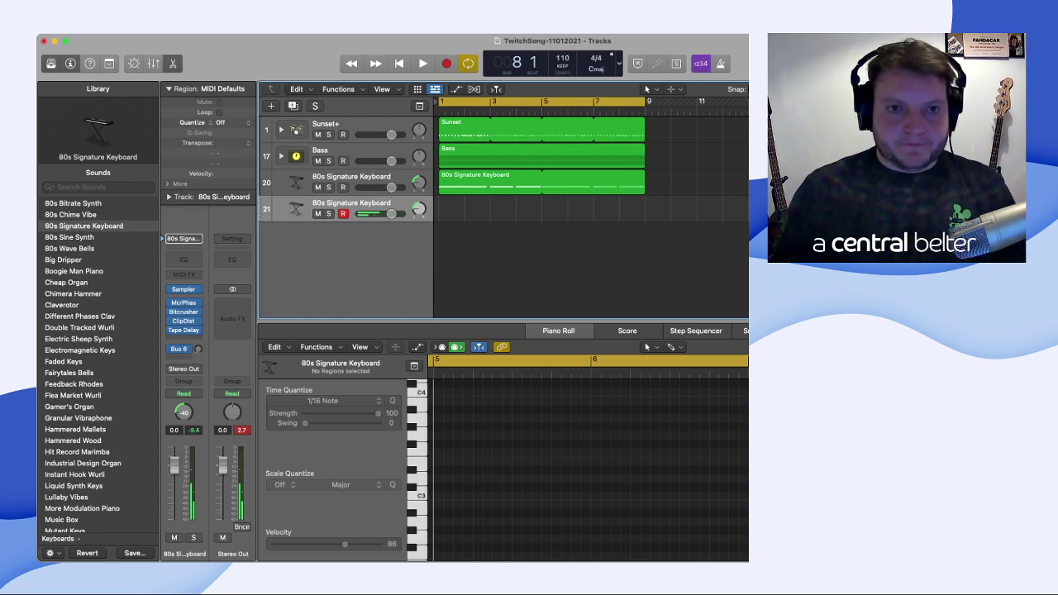
- Record a second chord part from bar 1 on the duplicate 80s Signature Keyboard track and loop its region to the end of bar 8
{"action": "key", "text": "space"}
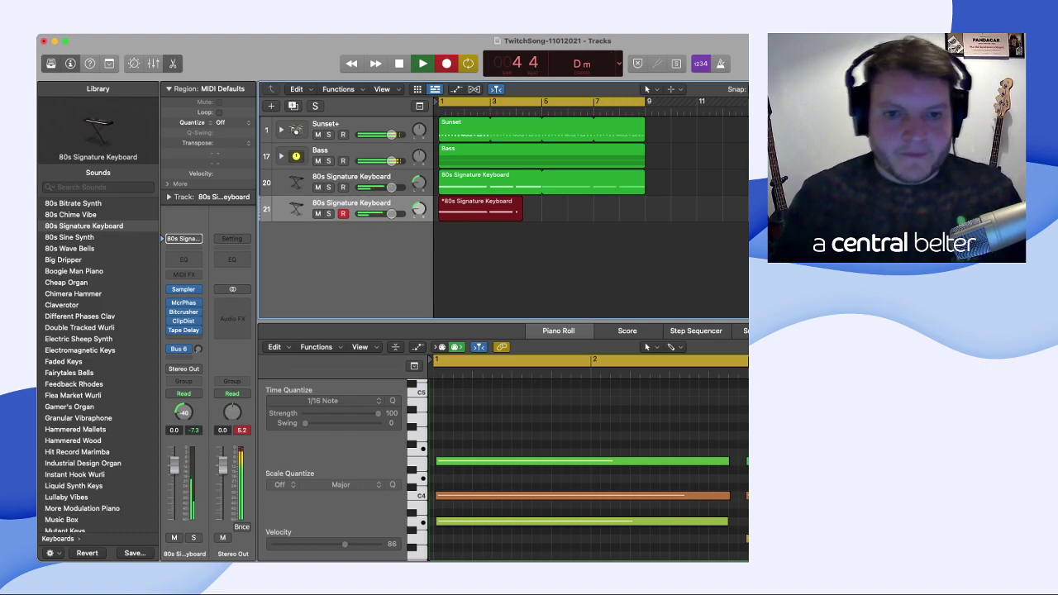
{"action": "key", "text": "space"}
{"action": "left_click_drag", "start_coordinate": [541, 201], "coordinate": [644, 202]}
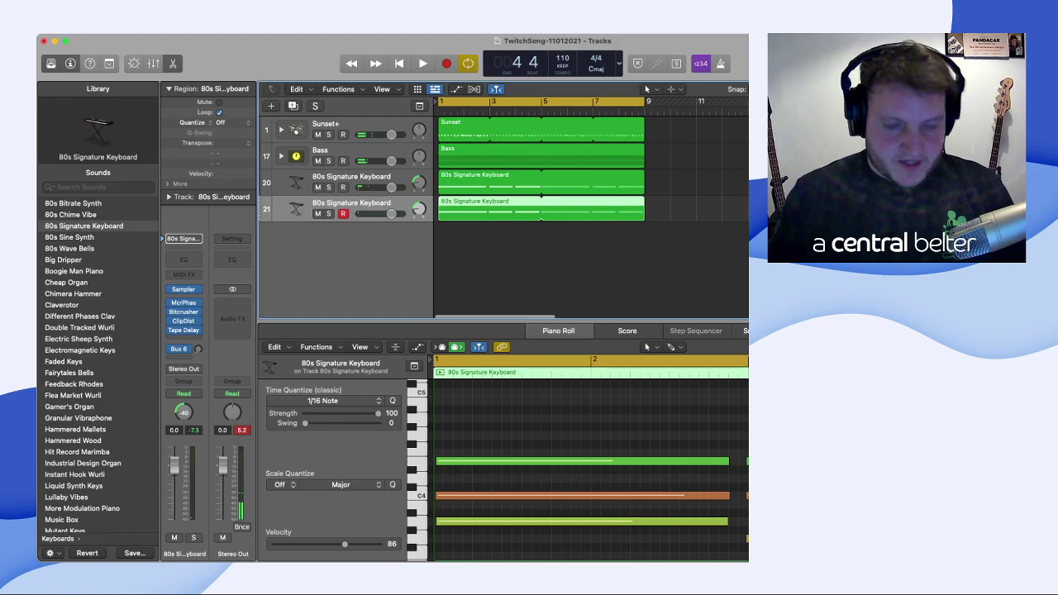
- Quantize all notes in the second 80s Signature Keyboard region to 1/16
{"action": "key", "text": "Tab"}
{"action": "key", "text": "super+a"}
{"action": "key", "text": "q"}
- Pan the second 80s Signature Keyboard track to +40 while playing the loop back
{"action": "key", "text": "space"}
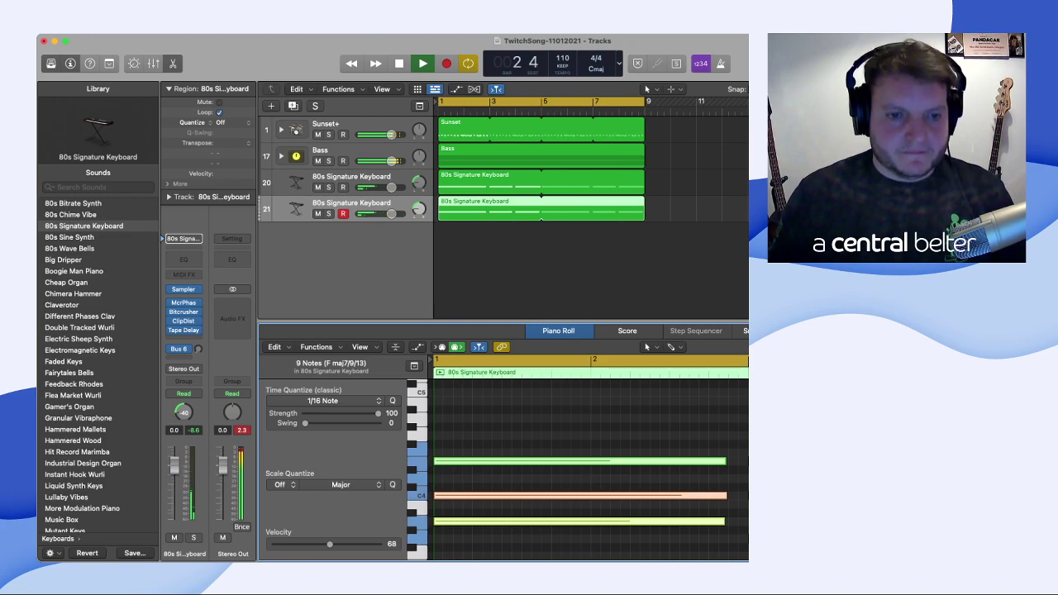
{"action": "left_click_drag", "start_coordinate": [419, 208], "coordinate": [419, 175]}
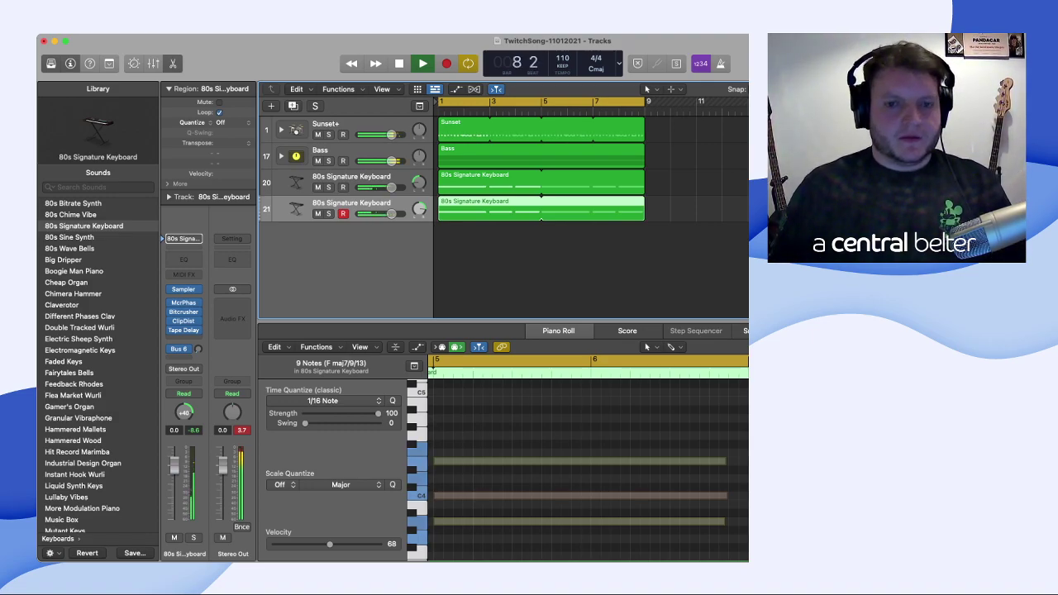
{"action": "key", "text": "space"}
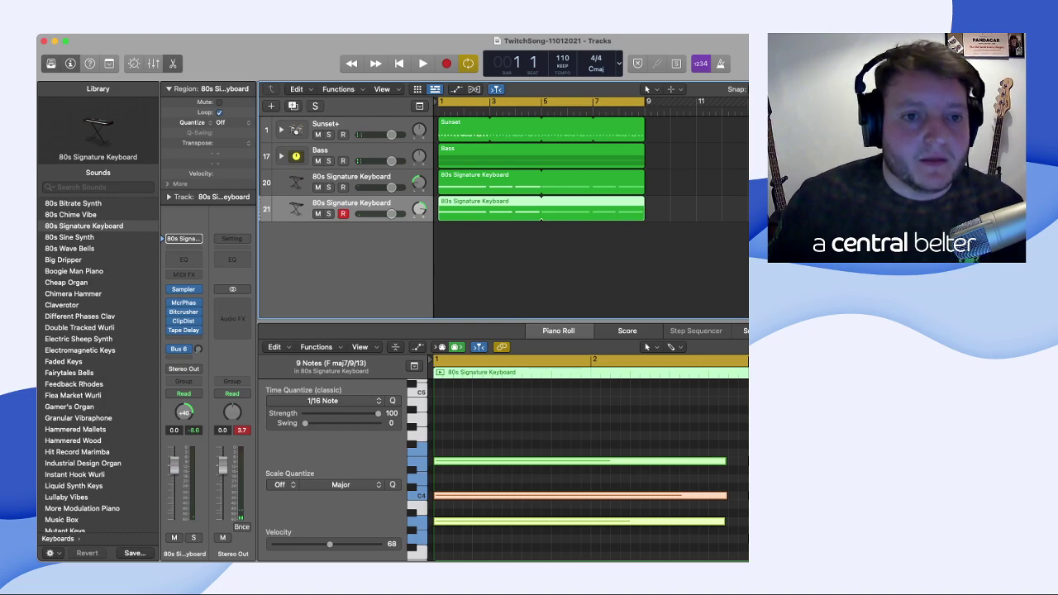
{"action": "key", "text": "space"}
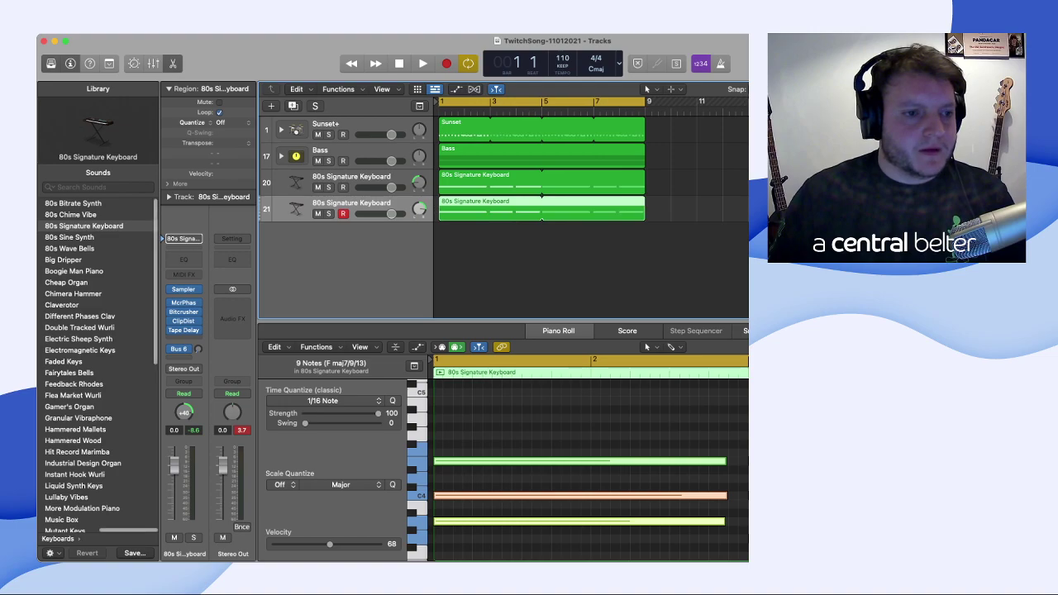
- Create a new software instrument track, audition 80s Wave Bells on it and load the Electric Sheep Synth sound
{"action": "key", "text": "alt+super+s"}
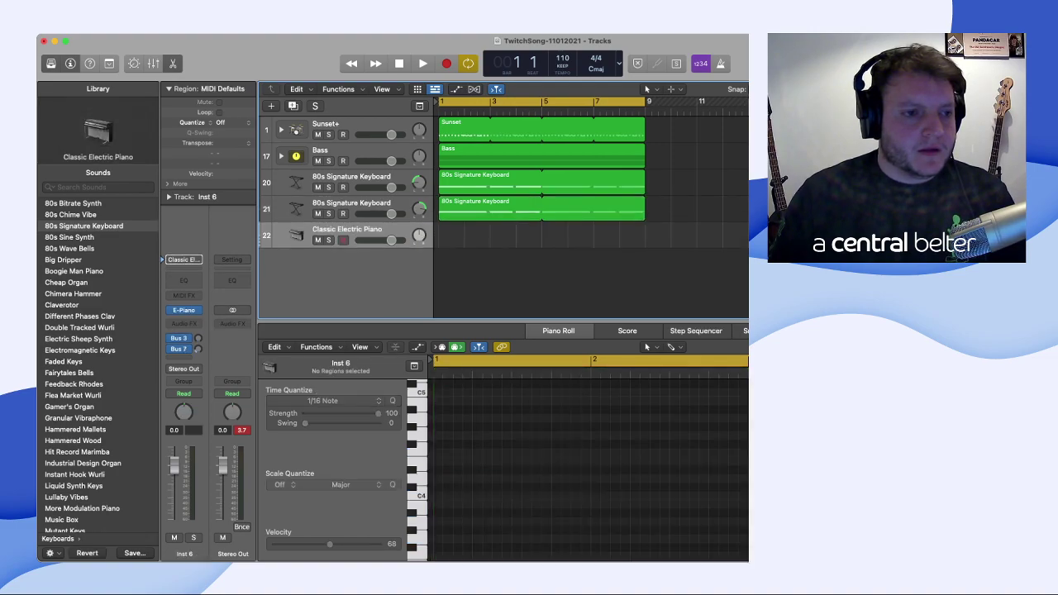
{"action": "left_click", "coordinate": [69, 238]}
{"action": "scroll", "coordinate": [98, 363], "scroll_direction": "left", "scroll_amount": 3}
{"action": "left_click", "coordinate": [64, 248]}
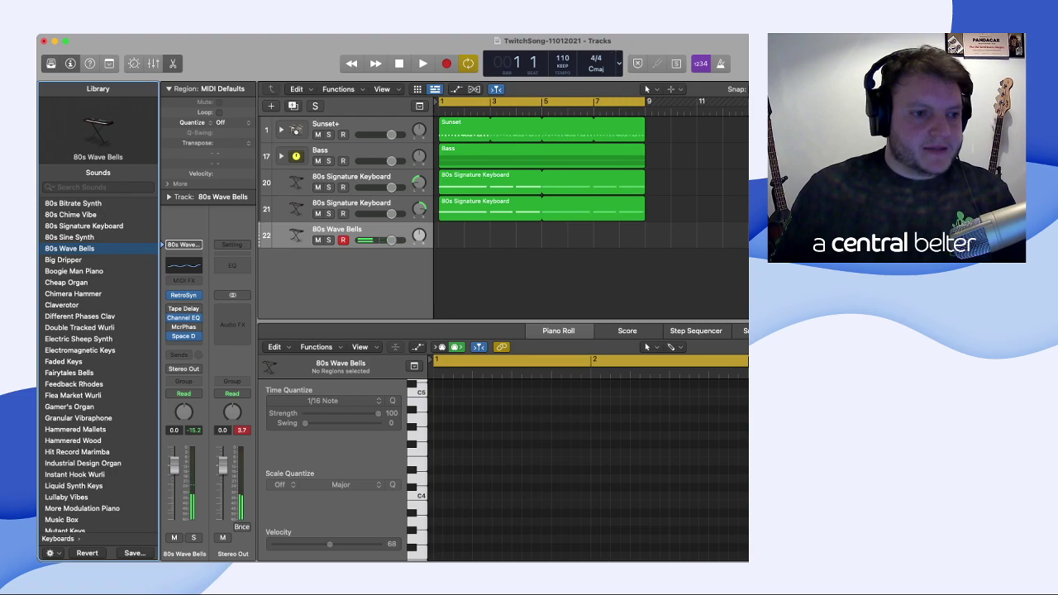
{"action": "scroll", "coordinate": [97, 364], "scroll_direction": "down", "scroll_amount": 1}
{"action": "scroll", "coordinate": [98, 364], "scroll_direction": "down", "scroll_amount": 5}
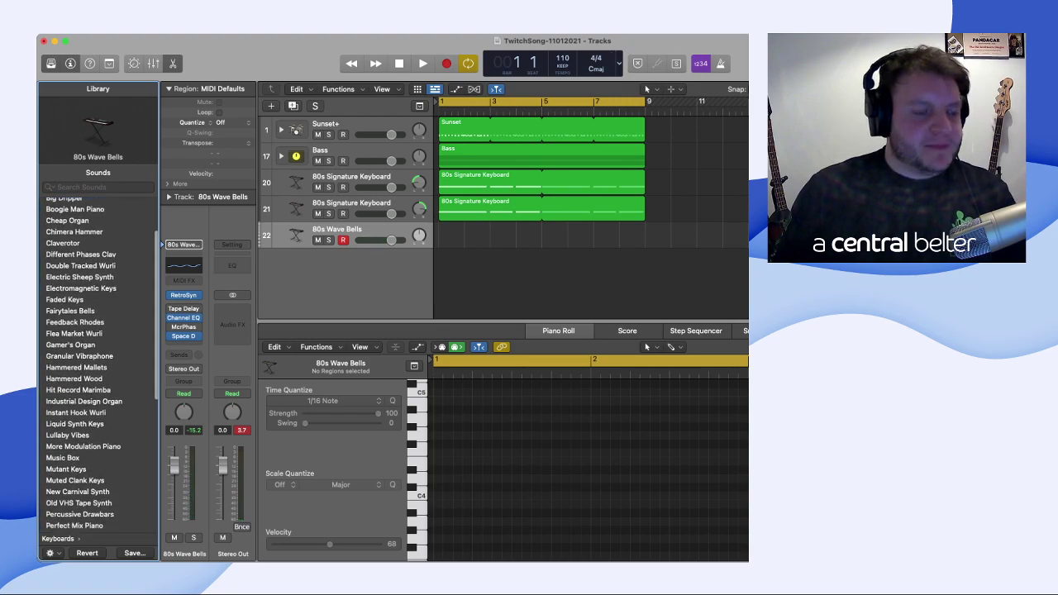
{"action": "left_click", "coordinate": [78, 277]}
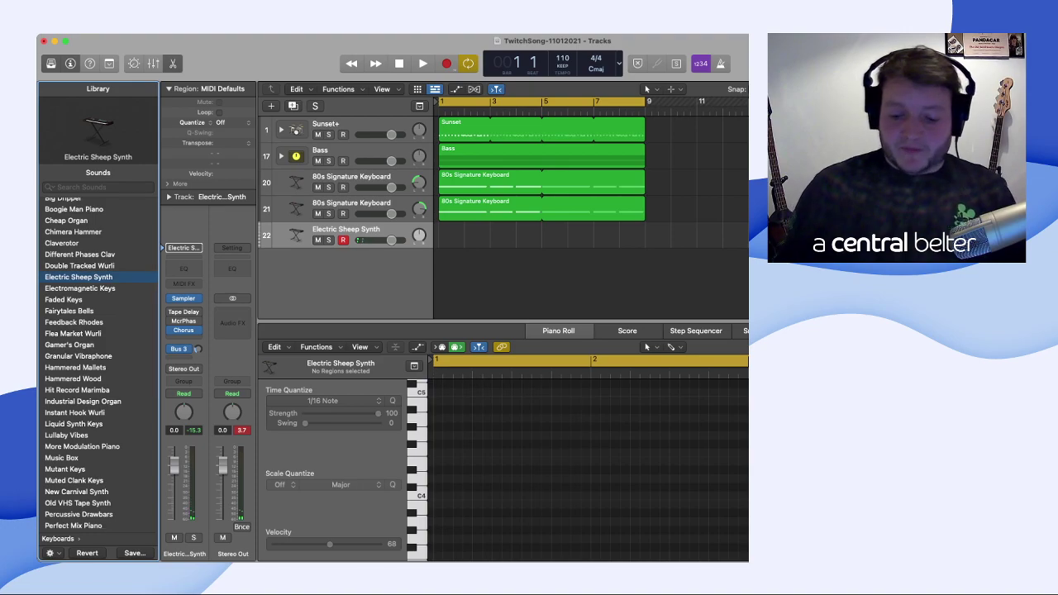
- Try recording a melody over bars 5 to 8 on the Electric Sheep Synth track, play it back and delete the take
{"action": "key", "text": "space"}
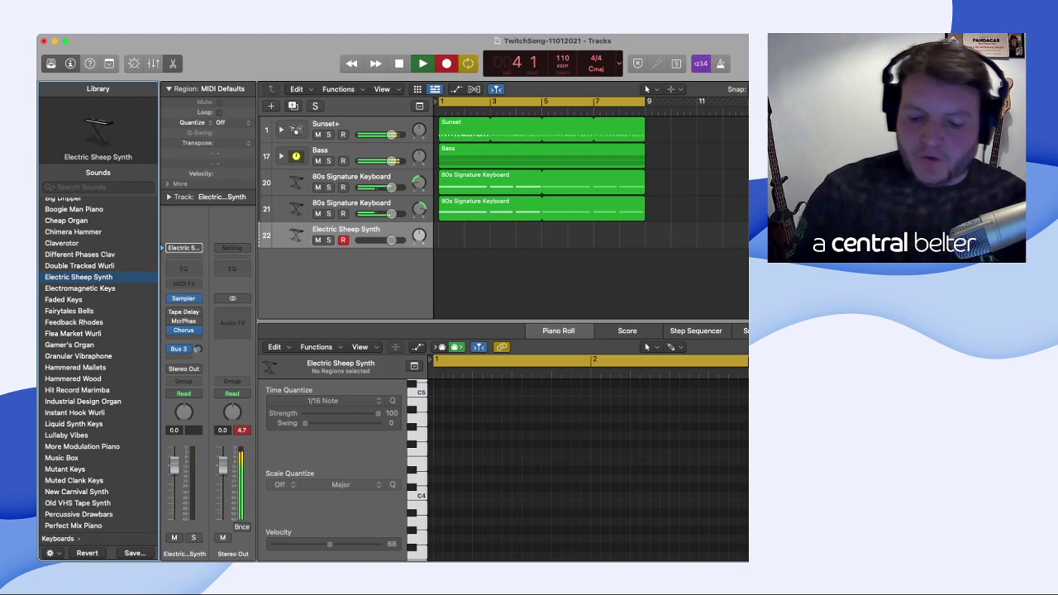
{"action": "key", "text": "r"}
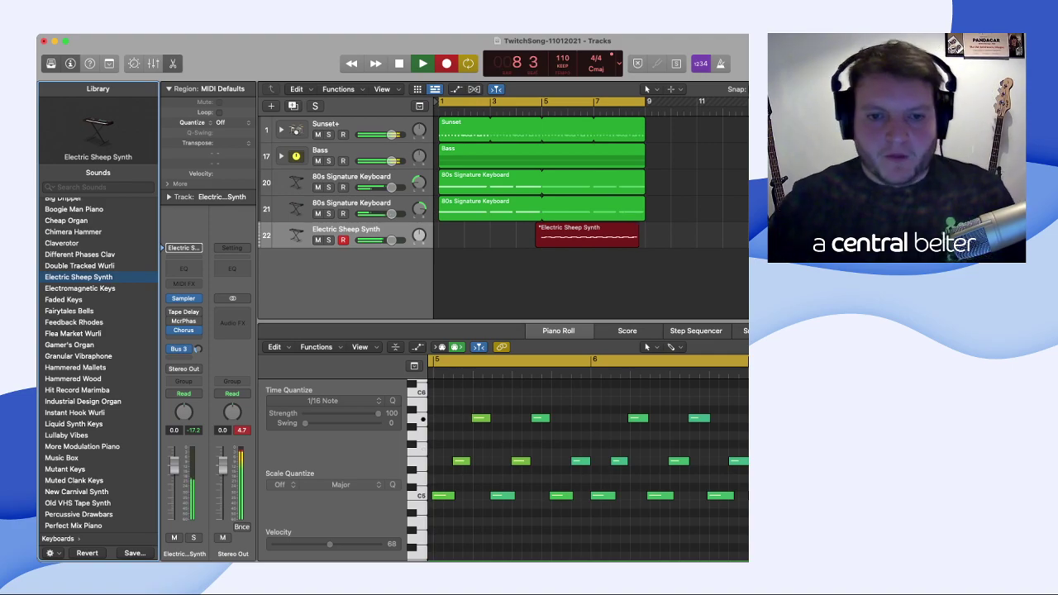
{"action": "key", "text": "space"}
{"action": "left_click", "coordinate": [593, 235]}
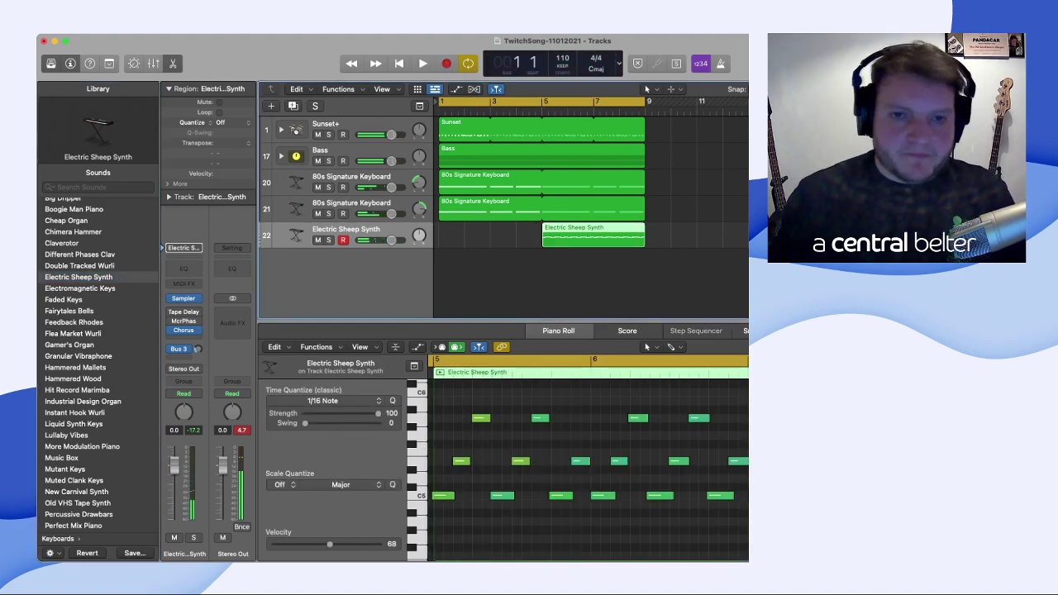
{"action": "key", "text": "space"}
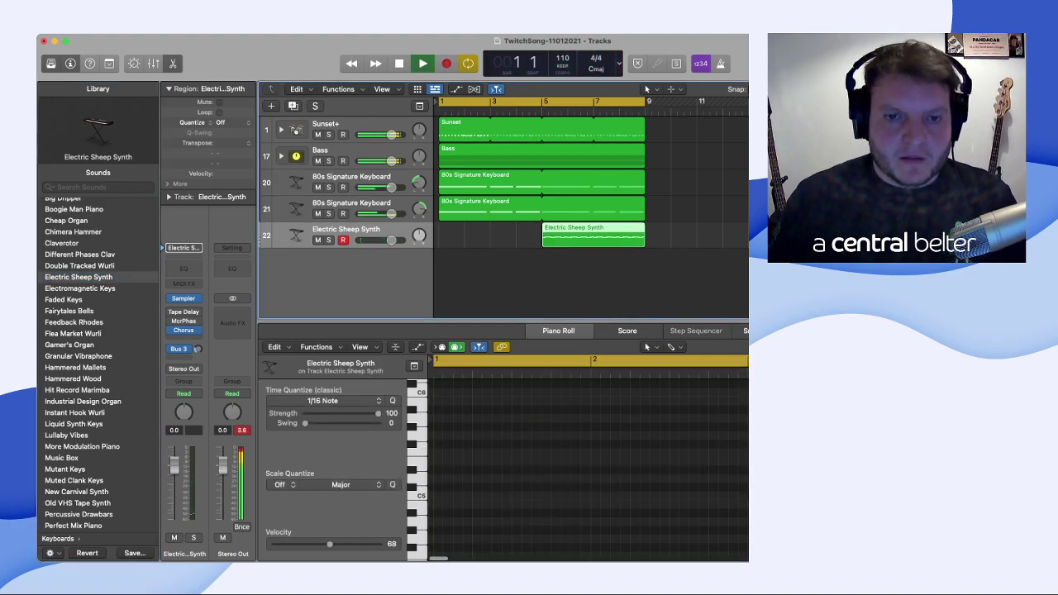
{"action": "key", "text": "space"}
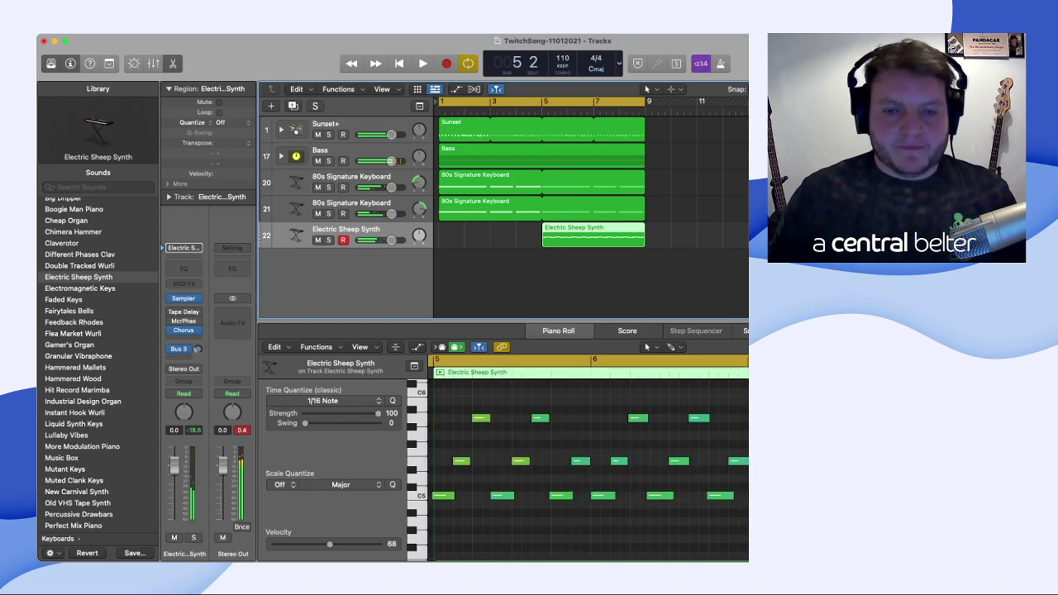
{"action": "key", "text": "Delete"}
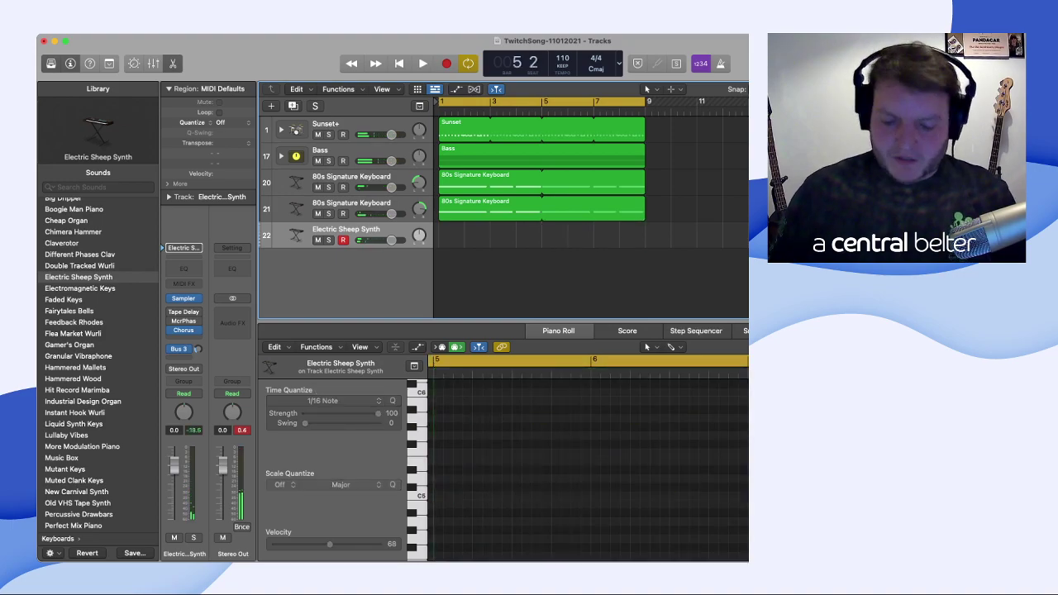
- Play the loop from bar 1 to try out the Electric Sheep Synth over the drums, bass and chords
{"action": "key", "text": "Return"}
{"action": "key", "text": "space"}
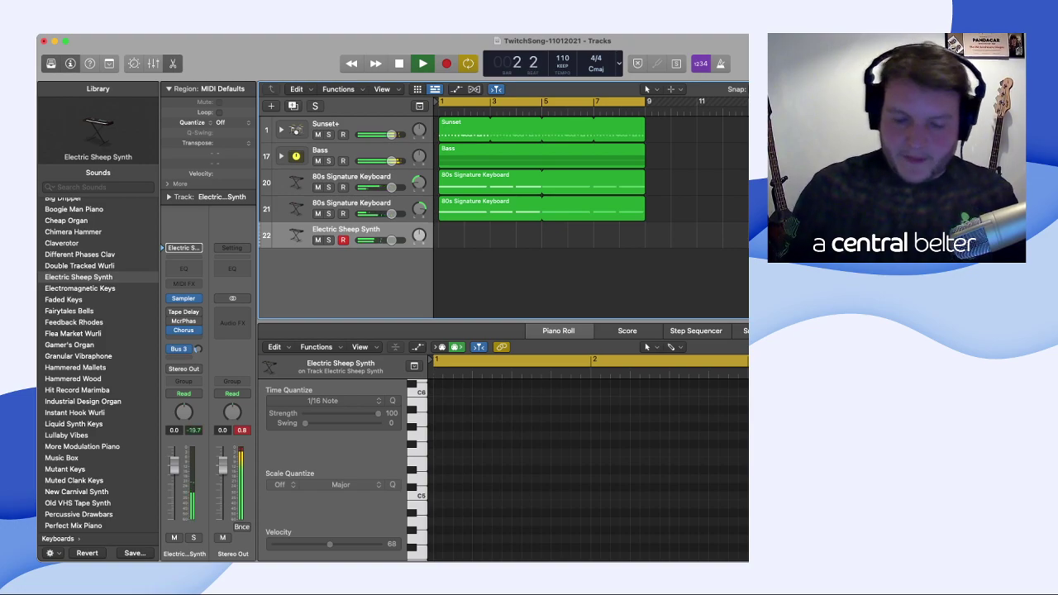
{"action": "key", "text": "space"}
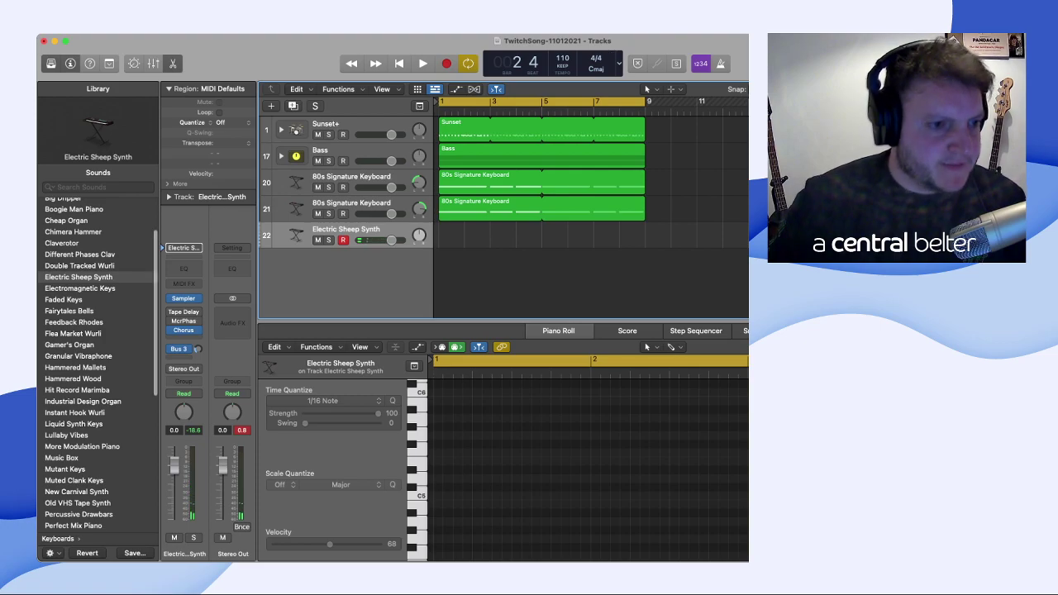
- Try the Electromagnetic Keys, Faded Keys and Gamer's Organ sounds on the new instrument track
{"action": "left_click", "coordinate": [80, 288]}
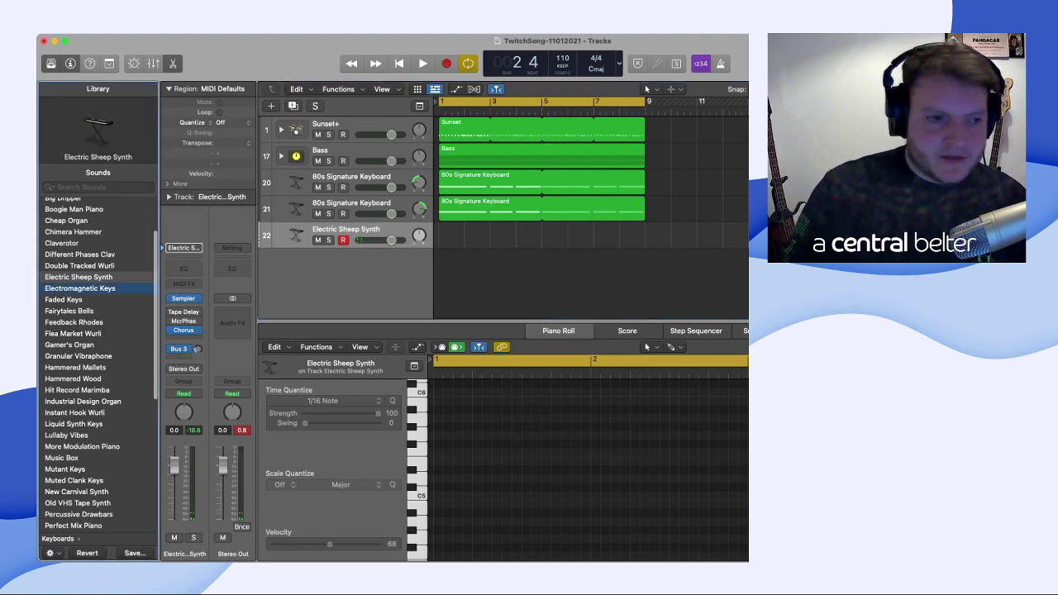
{"action": "left_click", "coordinate": [64, 299]}
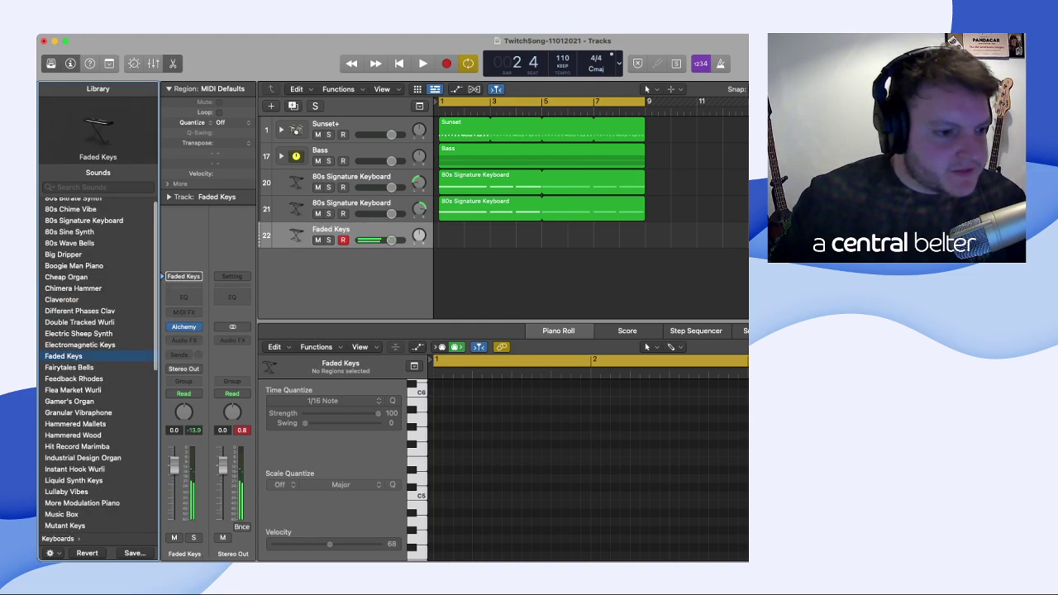
{"action": "left_click", "coordinate": [69, 365]}
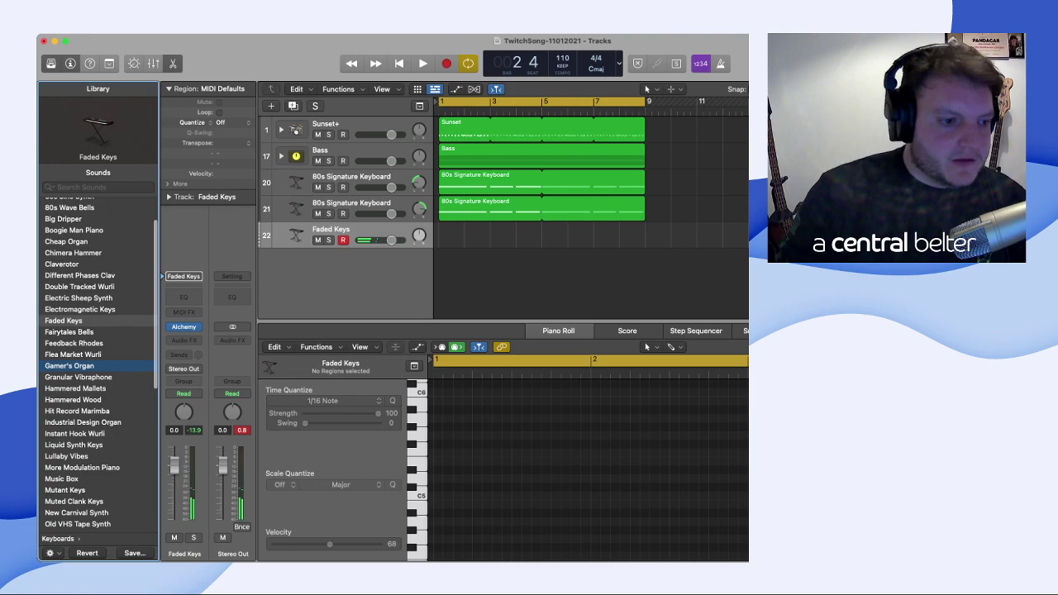
- Browse the remaining Keyboards sounds in the Library for a melody sound
{"action": "scroll", "coordinate": [82, 363], "scroll_direction": "down", "scroll_amount": 3}
{"action": "scroll", "coordinate": [99, 363], "scroll_direction": "down", "scroll_amount": 5}
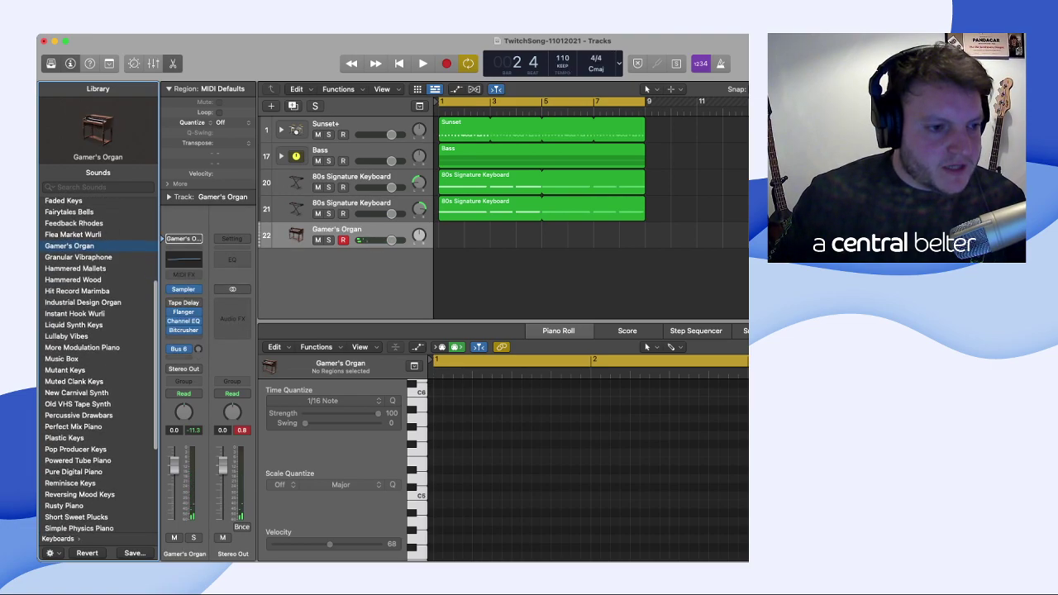
{"action": "scroll", "coordinate": [100, 364], "scroll_direction": "down", "scroll_amount": 2}
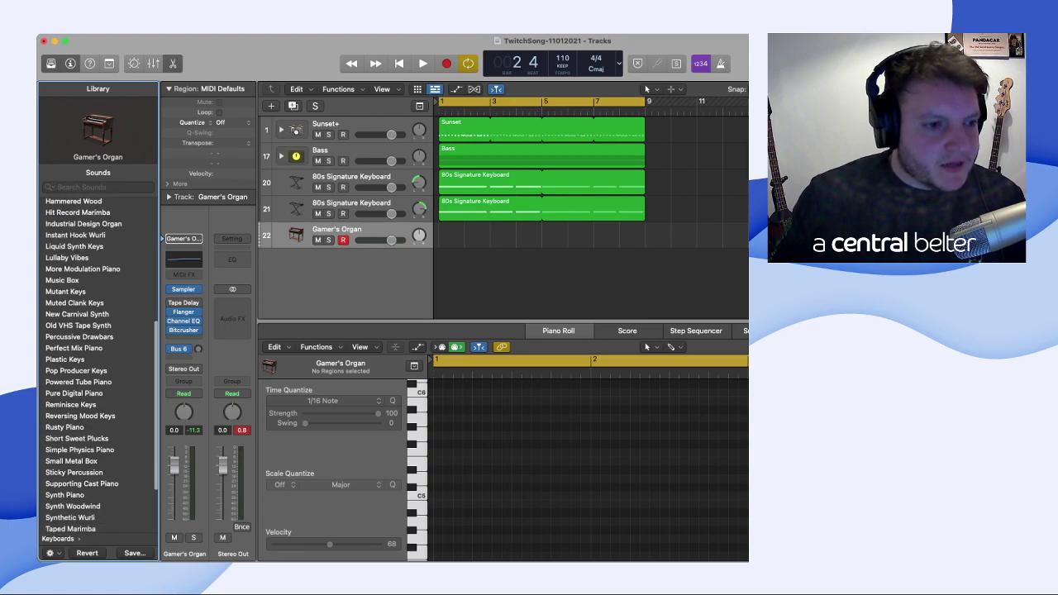
{"action": "scroll", "coordinate": [99, 363], "scroll_direction": "down", "scroll_amount": 1}
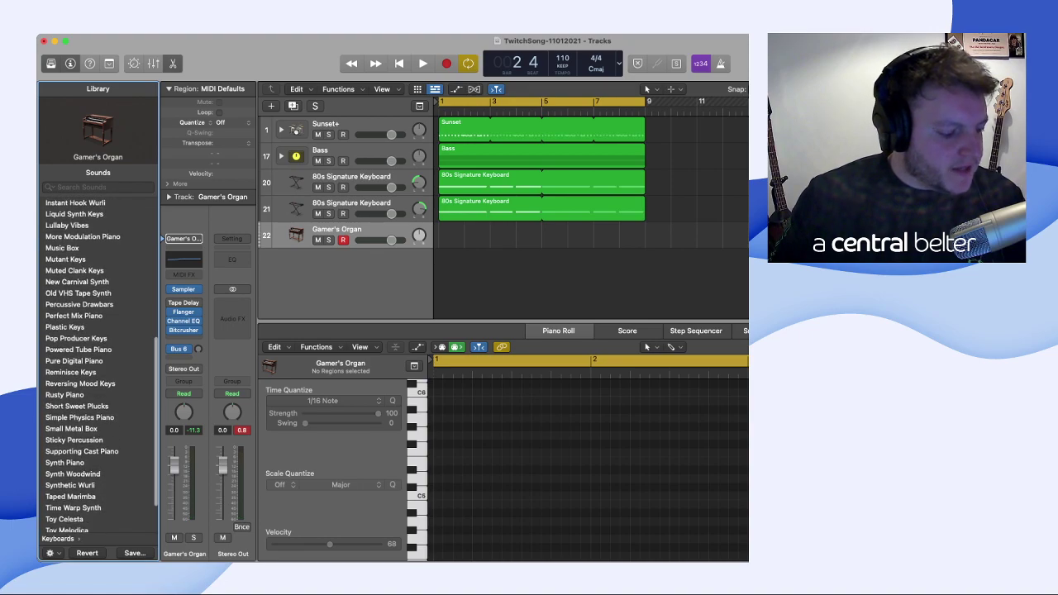
{"action": "scroll", "coordinate": [99, 364], "scroll_direction": "down", "scroll_amount": 1}
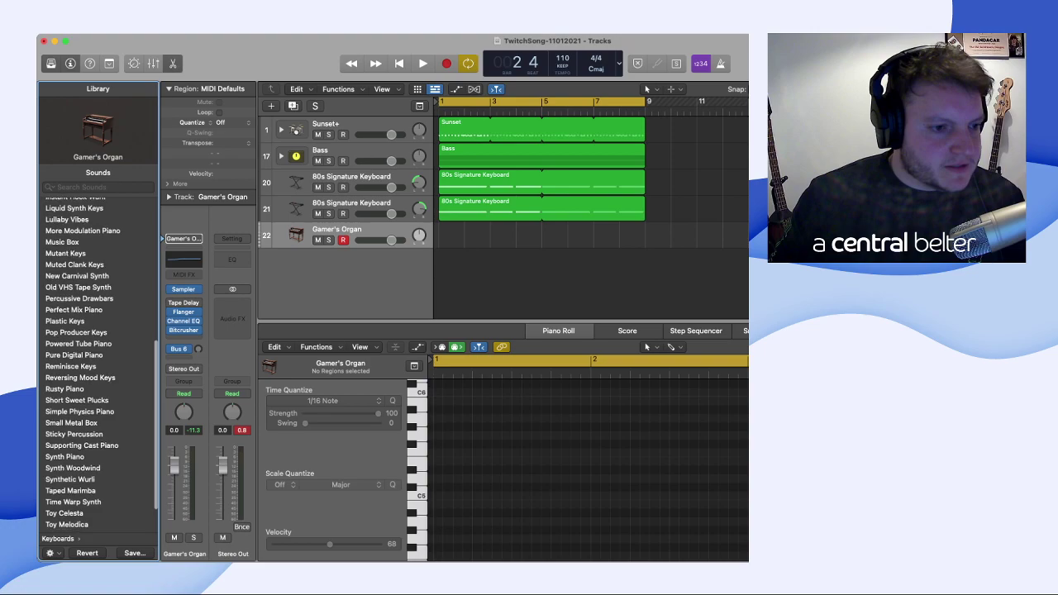
{"action": "scroll", "coordinate": [100, 364], "scroll_direction": "down", "scroll_amount": 1}
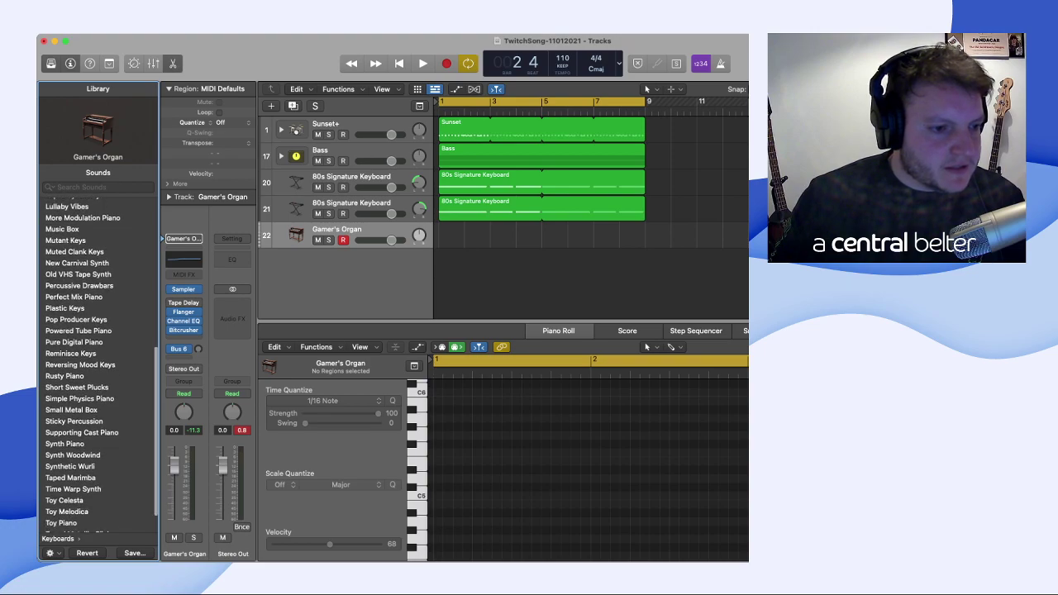
{"action": "scroll", "coordinate": [99, 364], "scroll_direction": "down", "scroll_amount": 3}
{"action": "scroll", "coordinate": [99, 364], "scroll_direction": "down", "scroll_amount": 1}
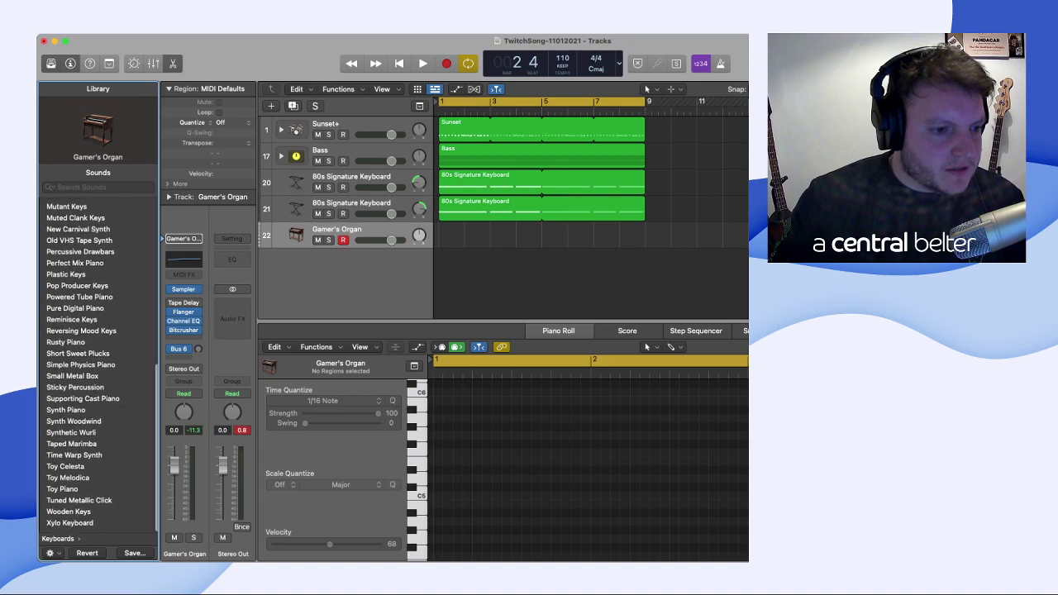
{"action": "scroll", "coordinate": [100, 364], "scroll_direction": "down", "scroll_amount": 1}
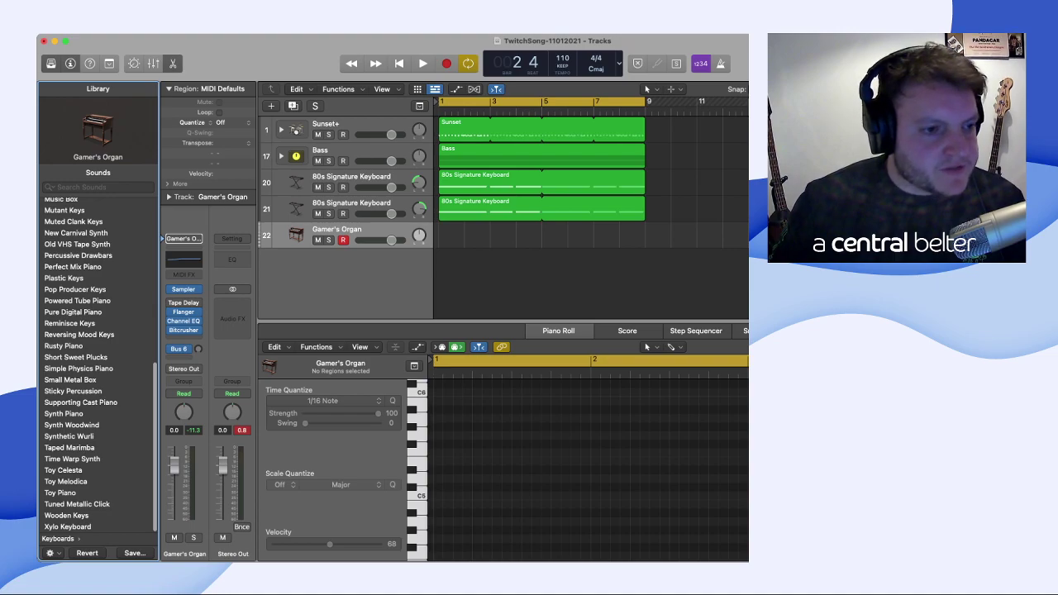
- Load 80s Wave Synth from the Synthesizer Classics sounds on the new track and try it over the playing loop
{"action": "scroll", "coordinate": [100, 363], "scroll_direction": "left", "scroll_amount": 3}
{"action": "left_click", "coordinate": [91, 339]}
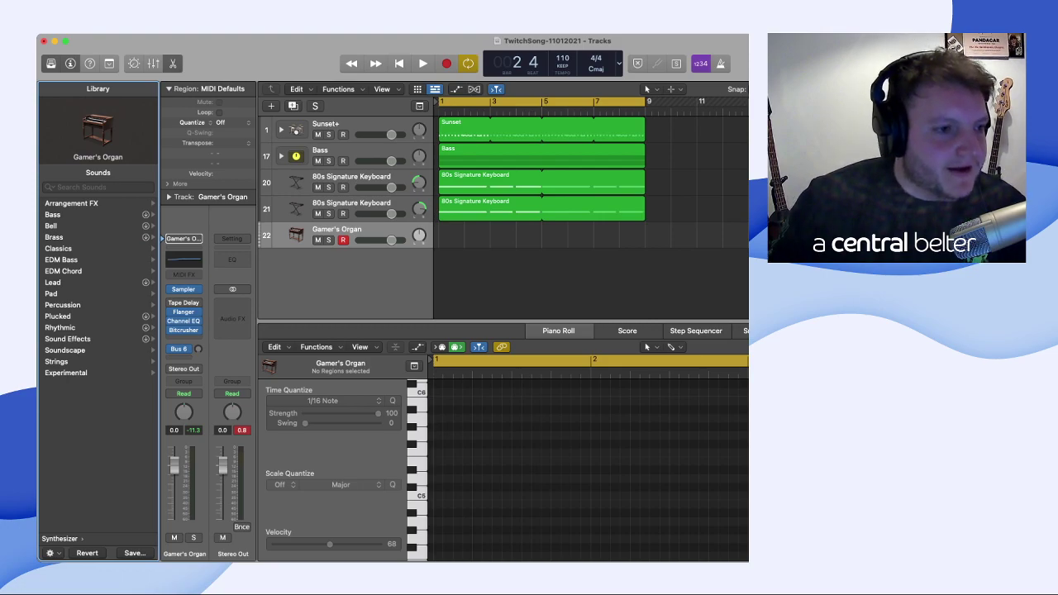
{"action": "left_click", "coordinate": [91, 248]}
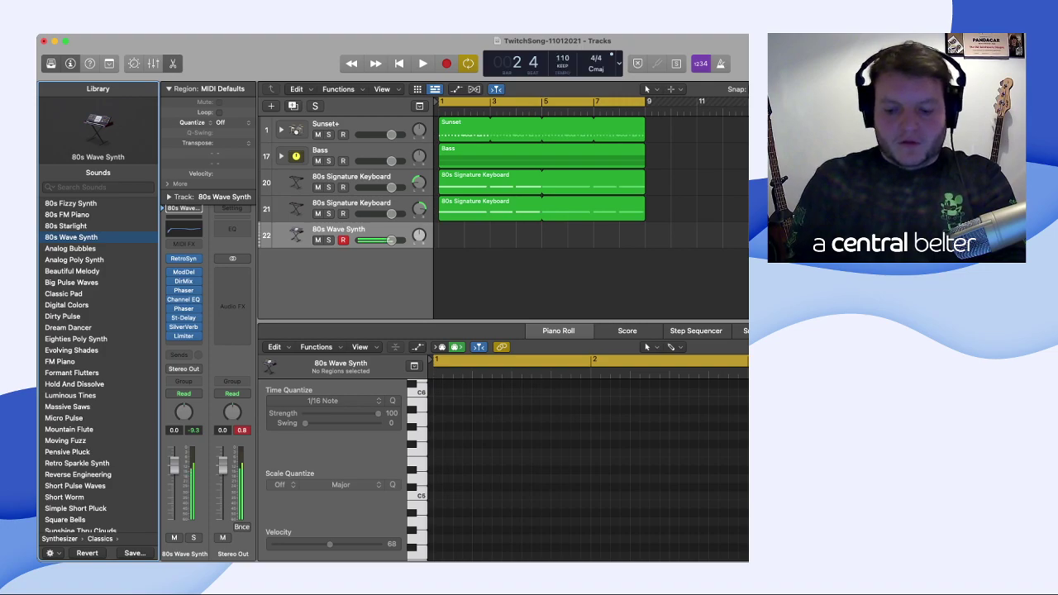
{"action": "key", "text": "space"}
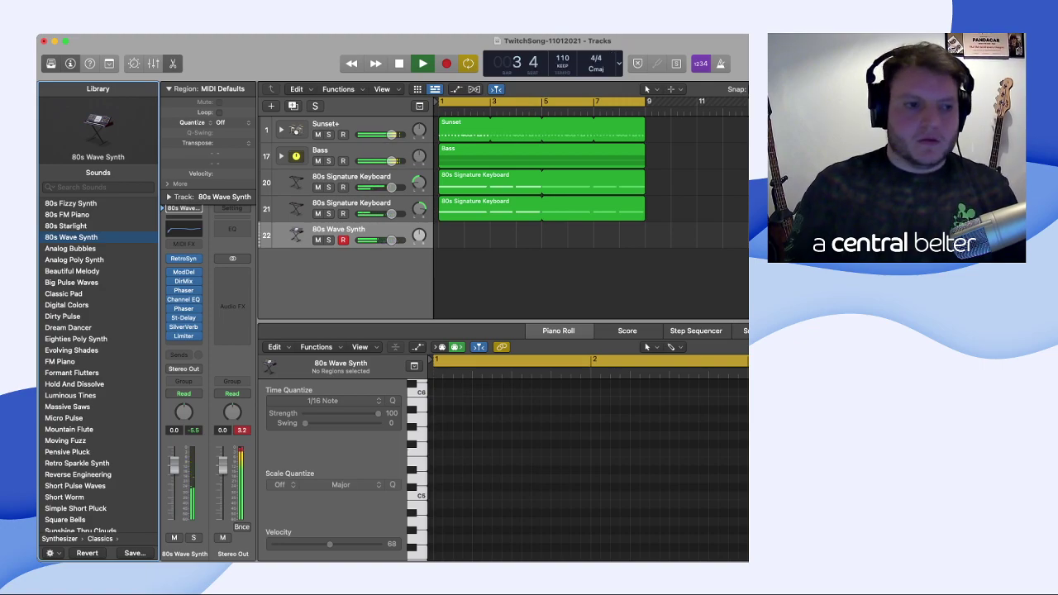
{"action": "key", "text": "space"}
- Try Analog Bubbles on the new track, load Beautiful Melody instead and audition it over the loop
{"action": "key", "text": "Down"}
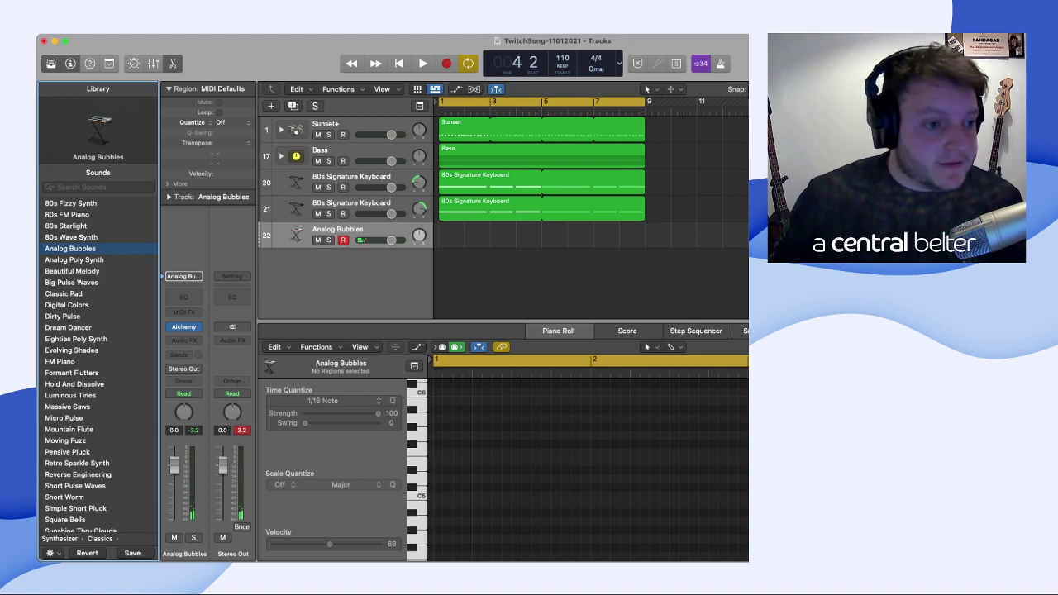
{"action": "left_click", "coordinate": [73, 271]}
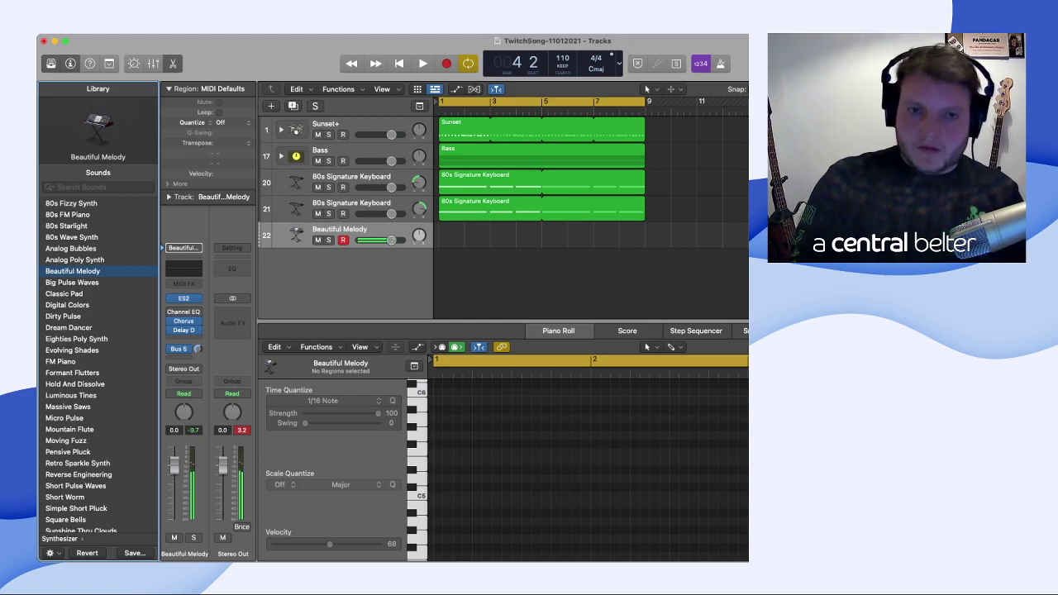
{"action": "key", "text": "space"}
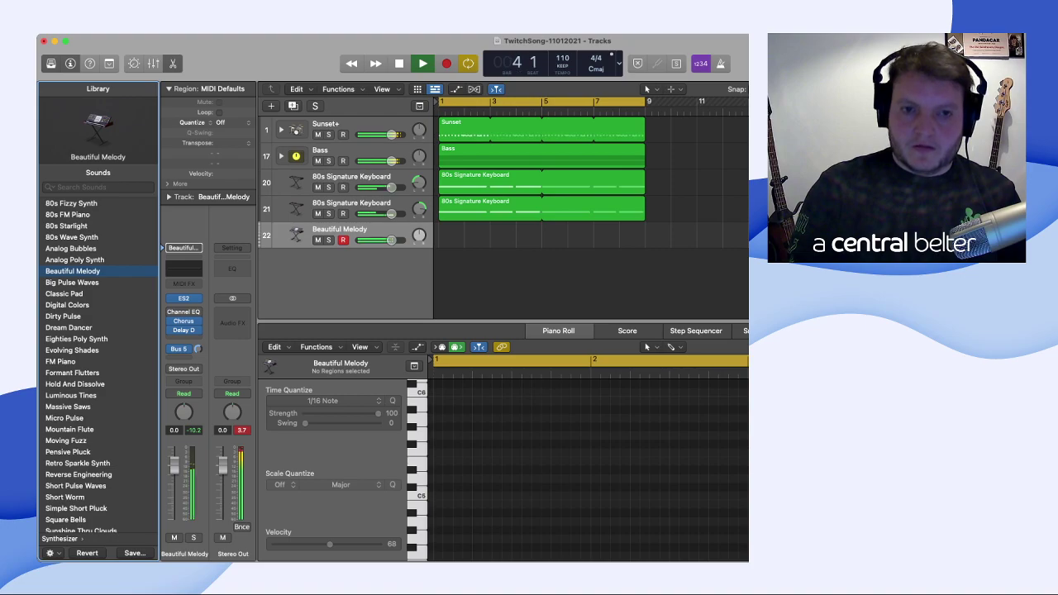
{"action": "key", "text": "space"}
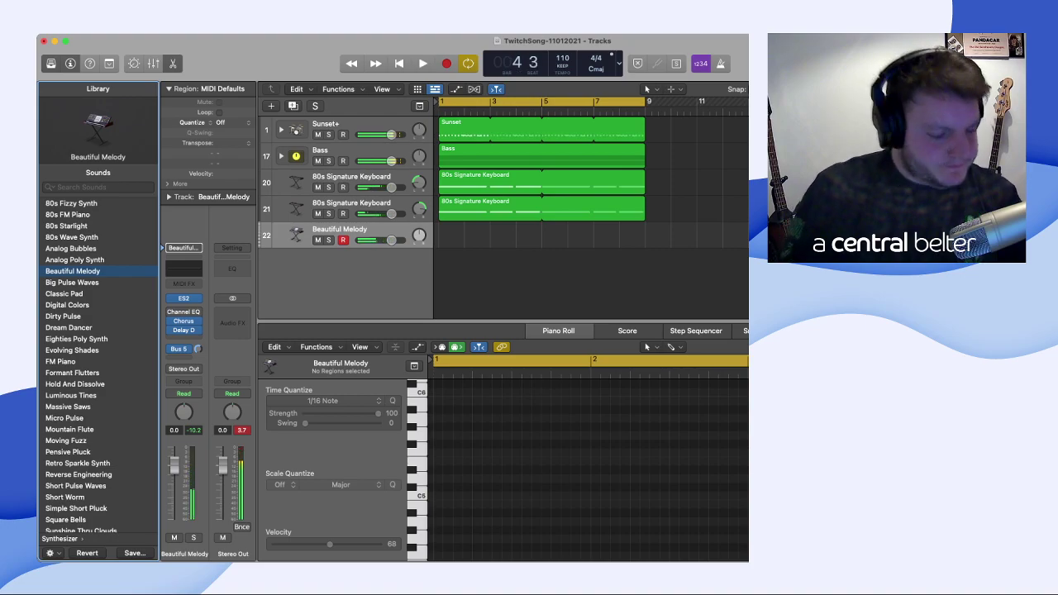
- Try Classic Pad on the new instrument track, load Dream Dancer instead and audition it over the playing loop
{"action": "left_click", "coordinate": [64, 294]}
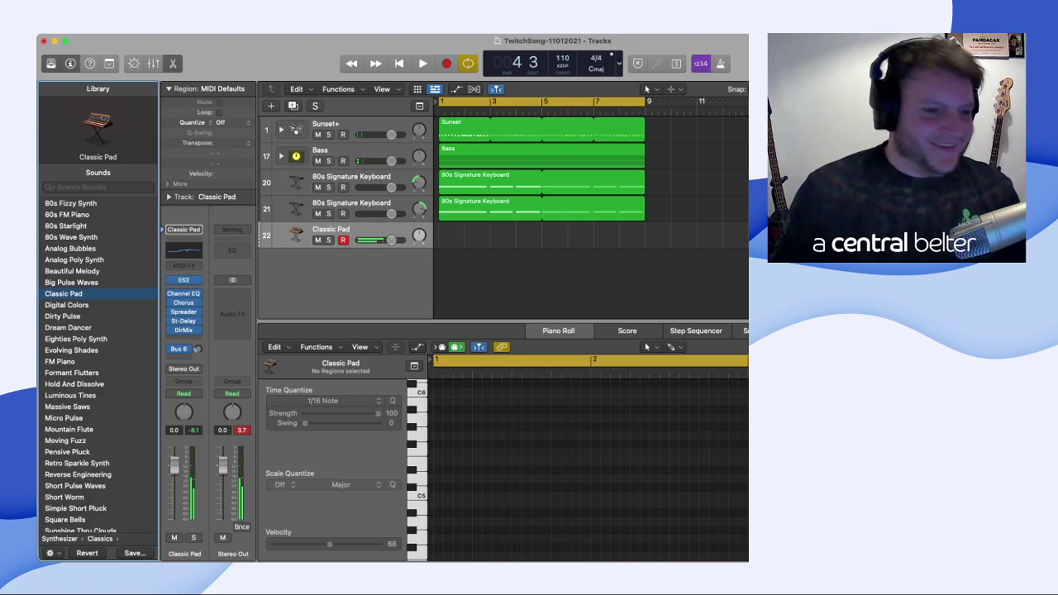
{"action": "left_click", "coordinate": [68, 328]}
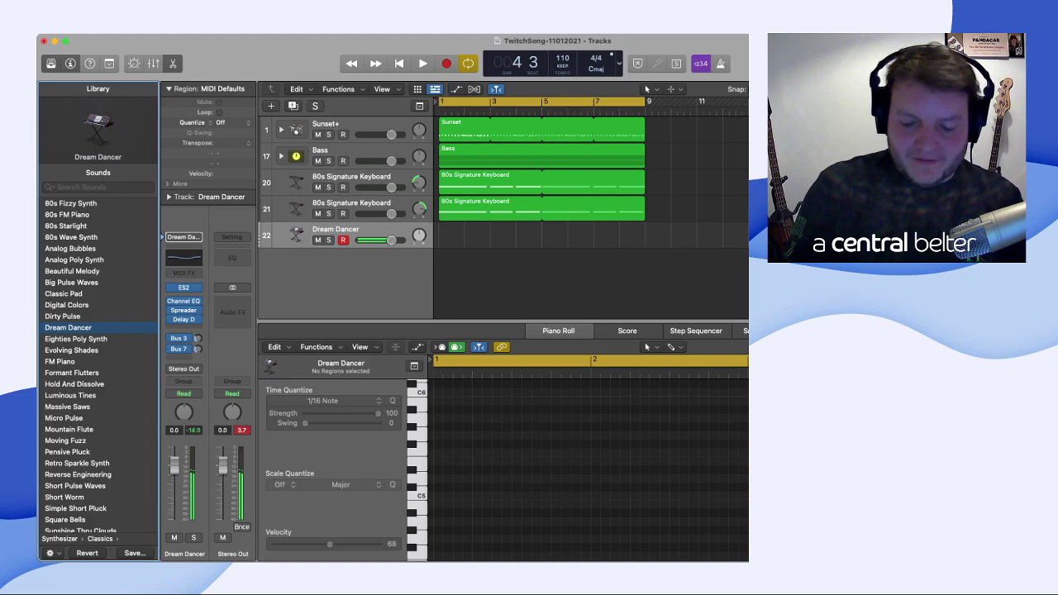
{"action": "key", "text": "space"}
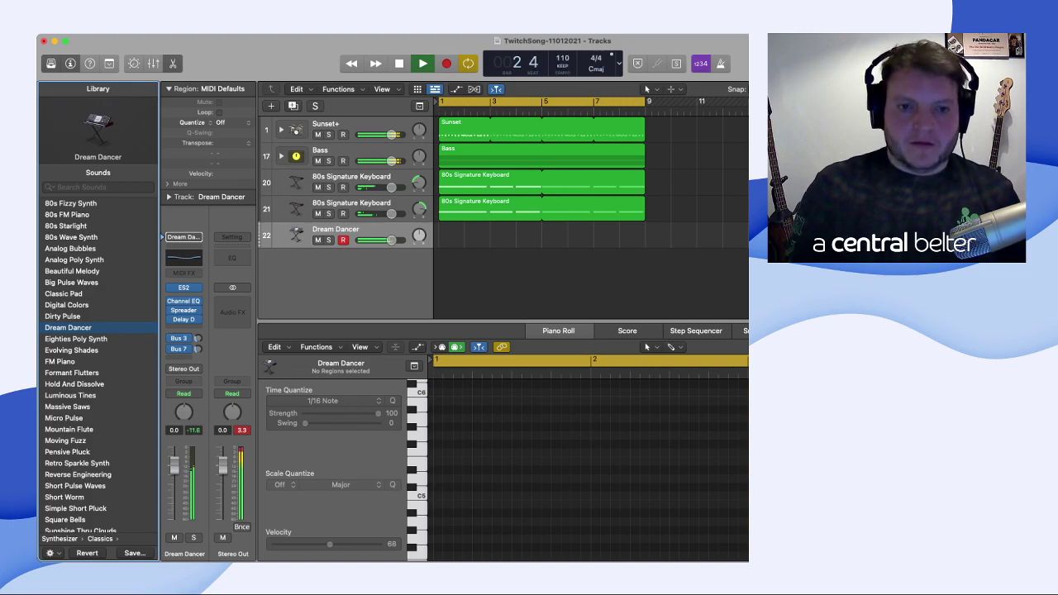
{"action": "key", "text": "space"}
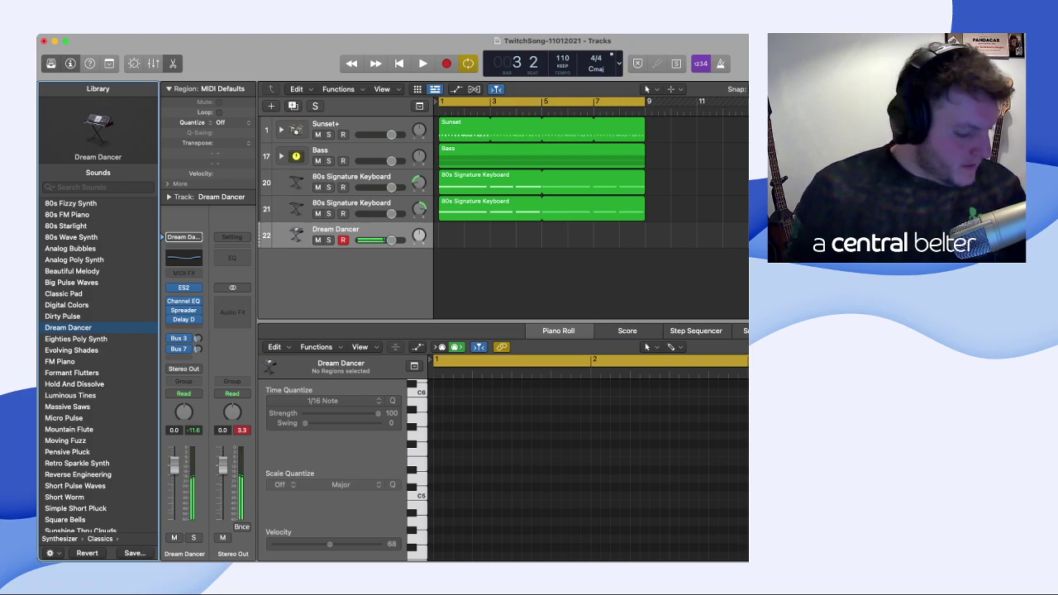
{"action": "key", "text": "space"}
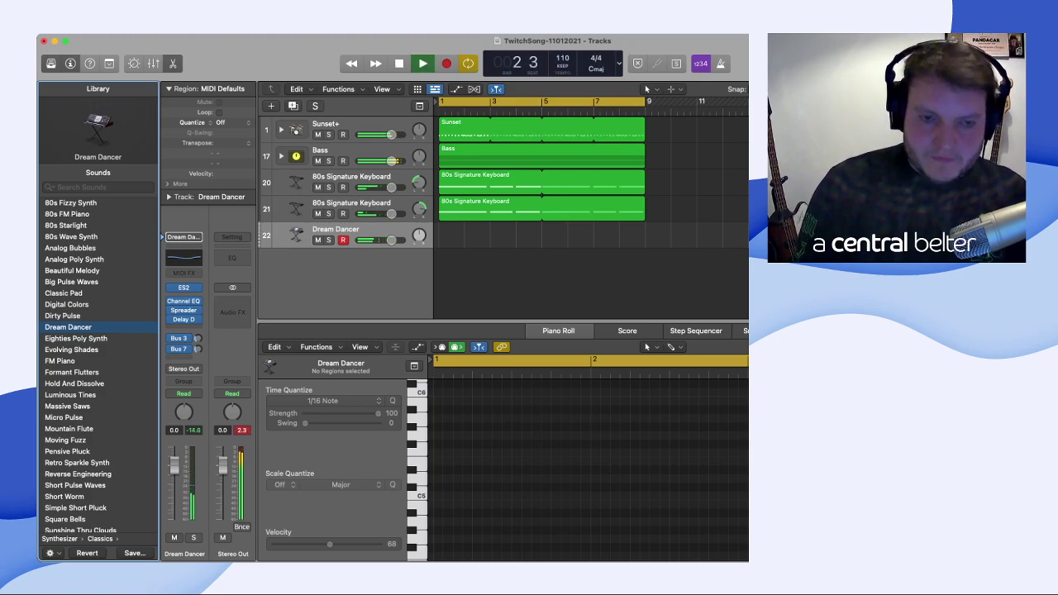
{"action": "key", "text": "space"}
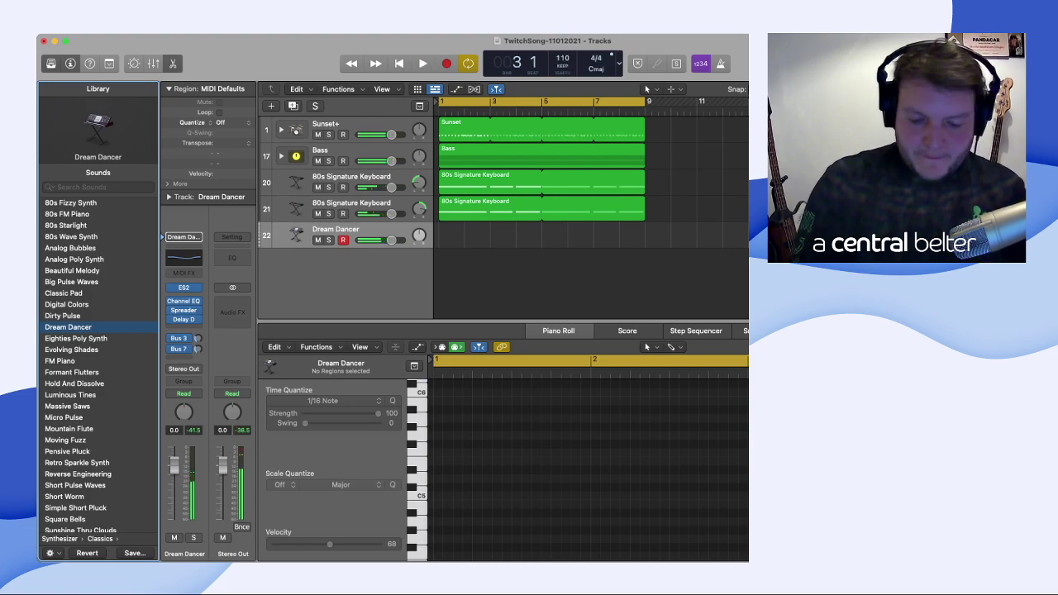
{"action": "key", "text": "space"}
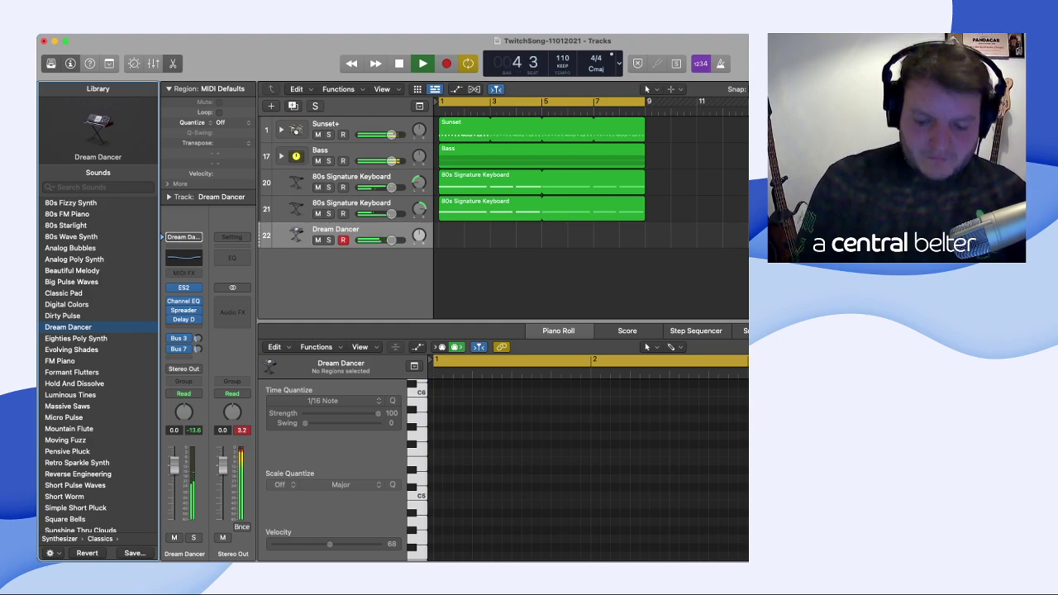
{"action": "key", "text": "space"}
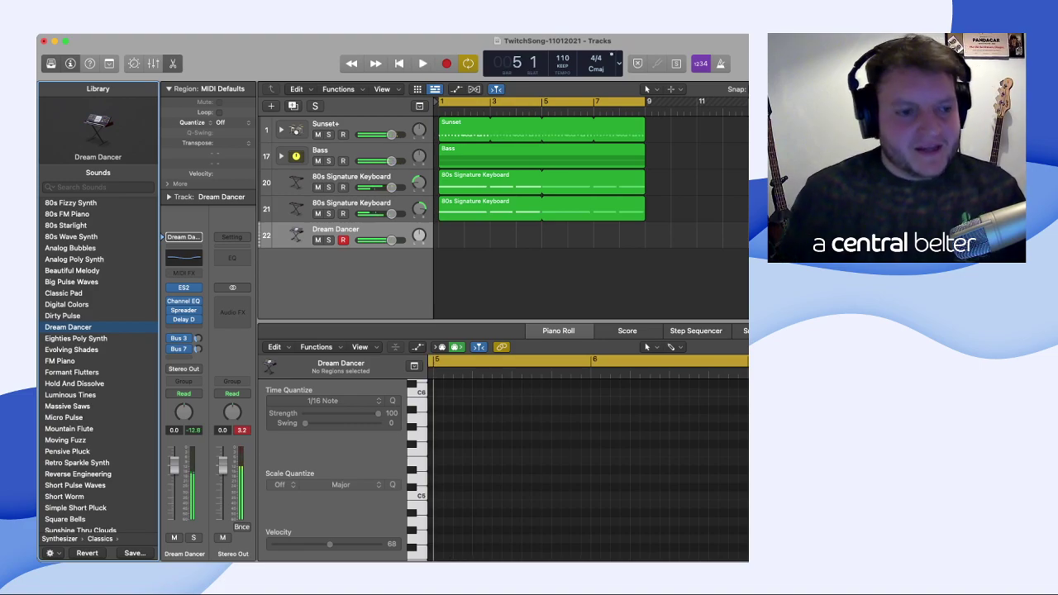
- Try Eighties Poly Synth and Evolving Shades on the new track, load FM Piano instead and audition it over the loop from the start
{"action": "left_click", "coordinate": [76, 338]}
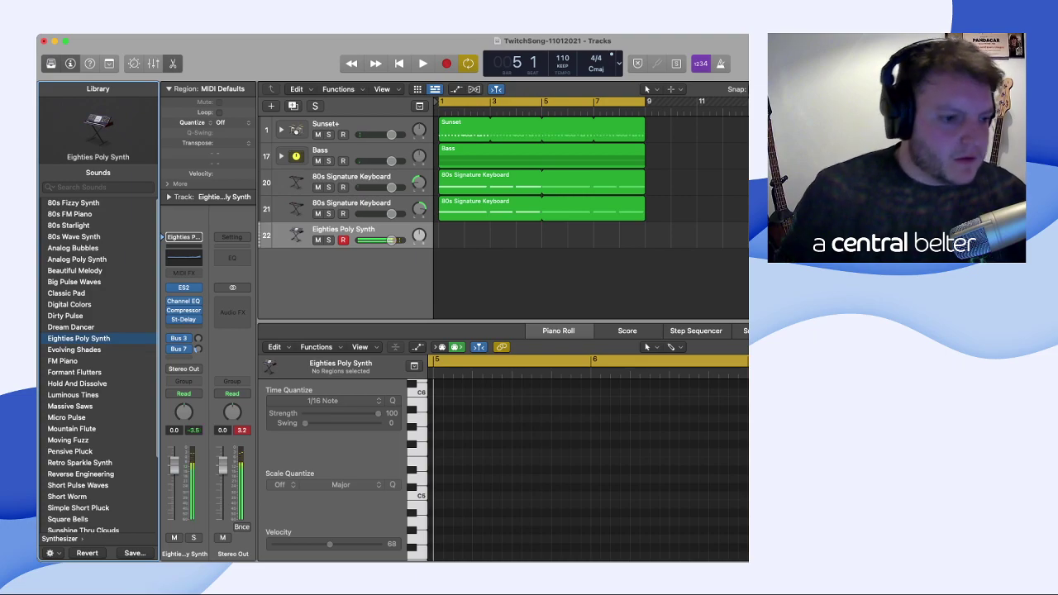
{"action": "left_click", "coordinate": [74, 350]}
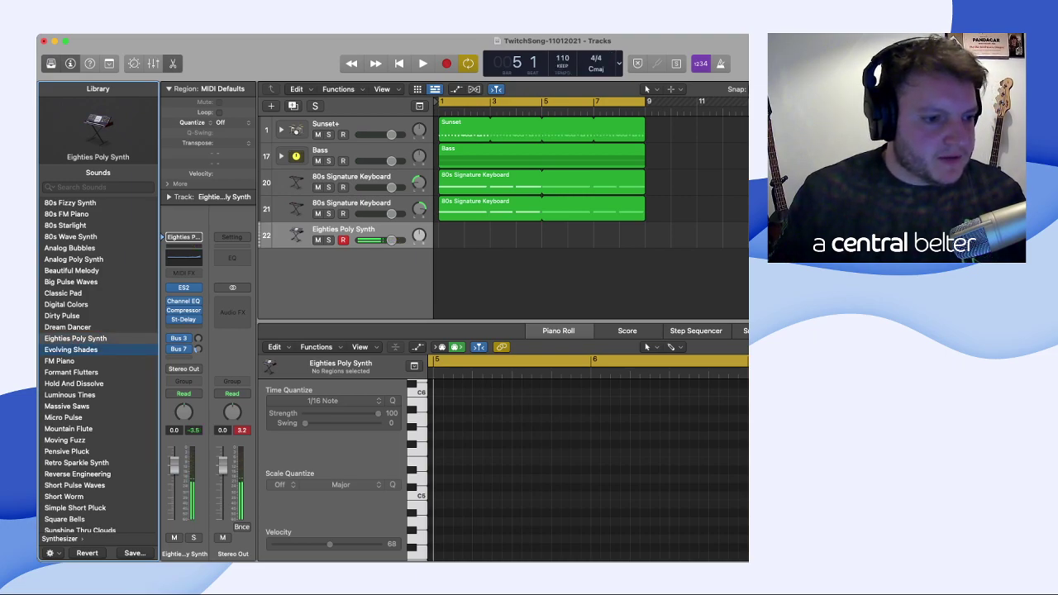
{"action": "left_click", "coordinate": [60, 360]}
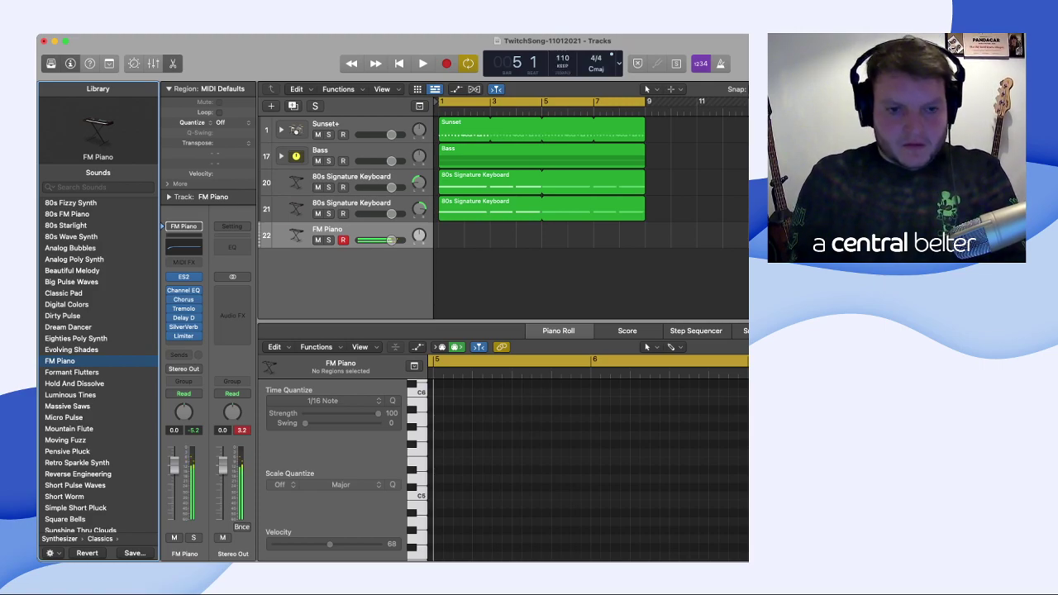
{"action": "key", "text": "Return"}
{"action": "key", "text": "space"}
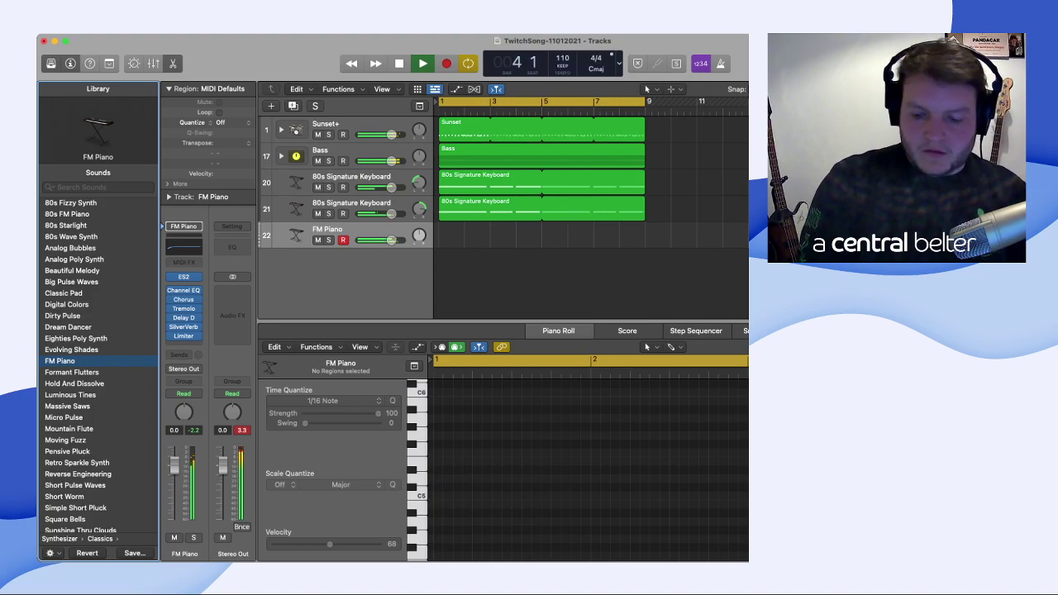
{"action": "key", "text": "space"}
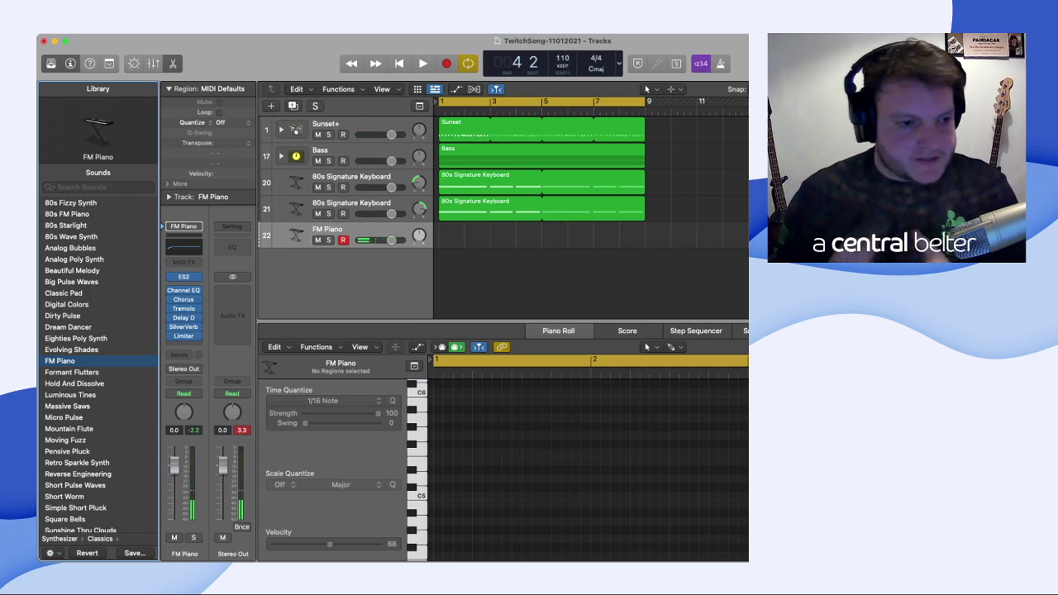
- Load the Retro Sparkle Synth sound on the new track and audition it over the playing loop
{"action": "scroll", "coordinate": [101, 365], "scroll_direction": "down", "scroll_amount": 3}
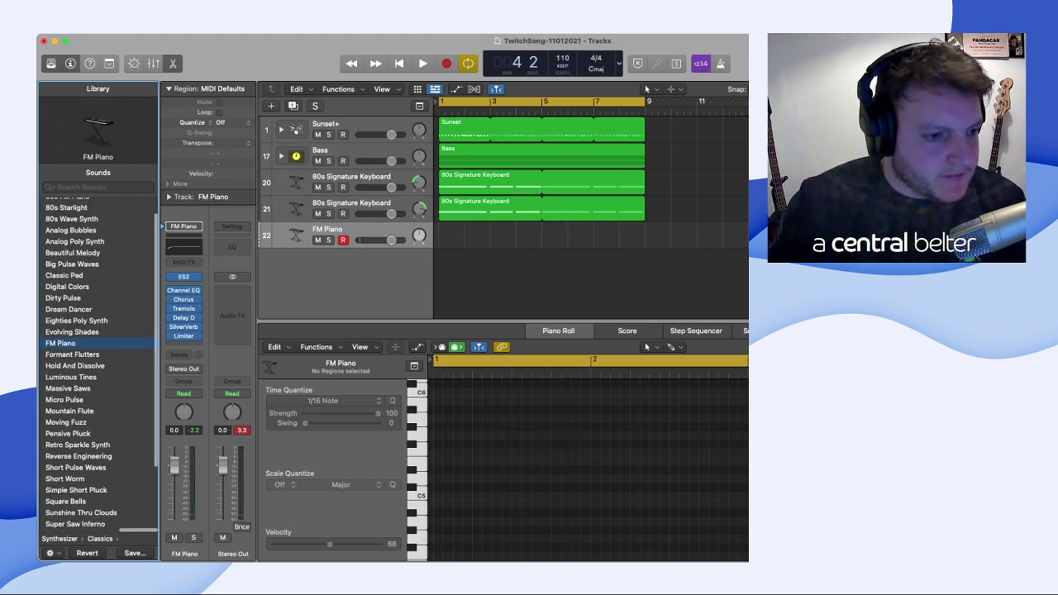
{"action": "scroll", "coordinate": [99, 366], "scroll_direction": "down", "scroll_amount": 3}
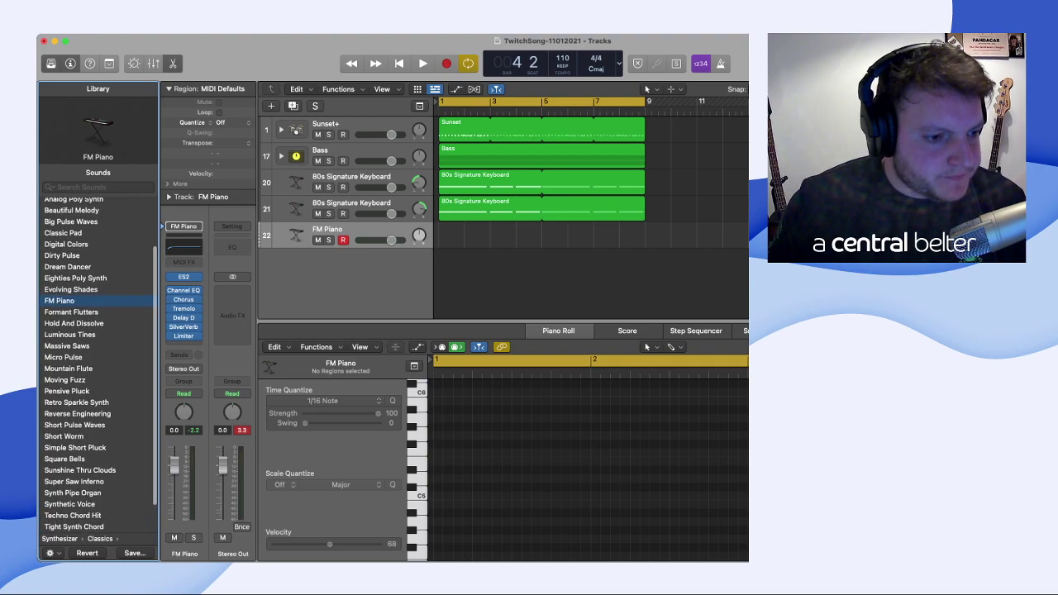
{"action": "left_click", "coordinate": [76, 369]}
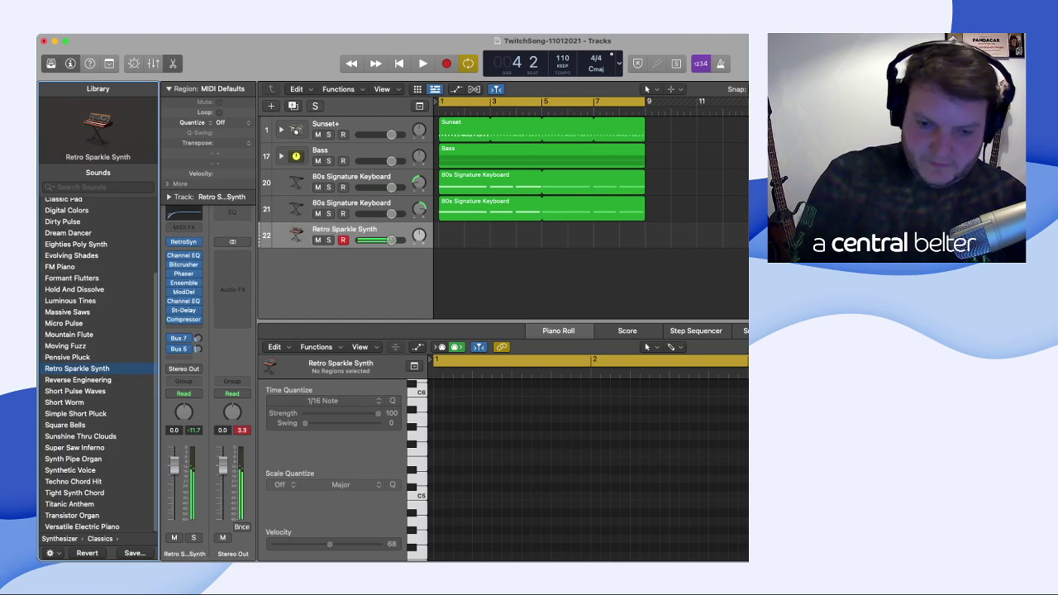
{"action": "key", "text": "space"}
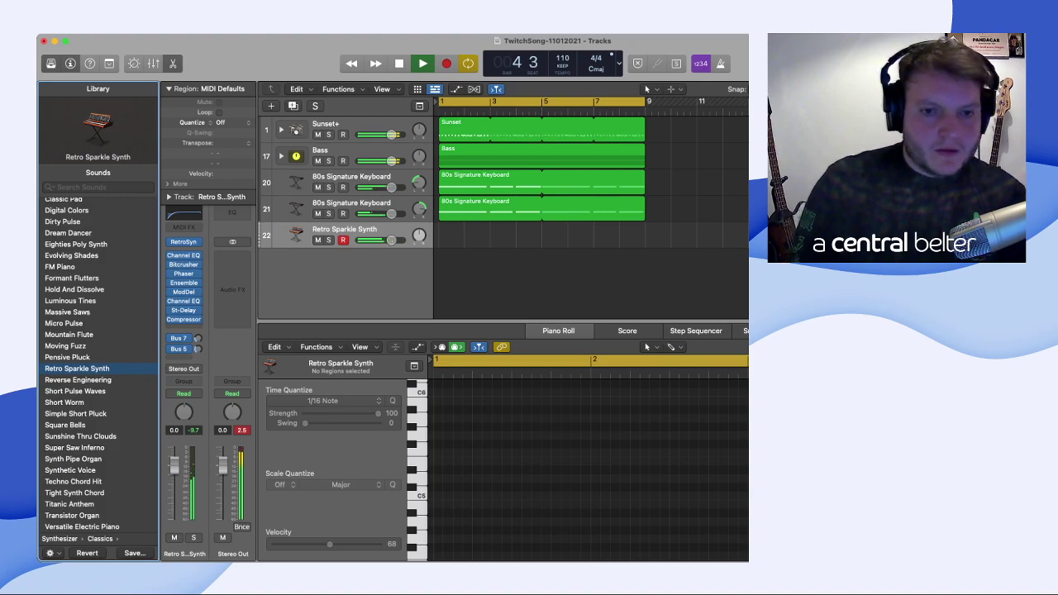
{"action": "key", "text": "space"}
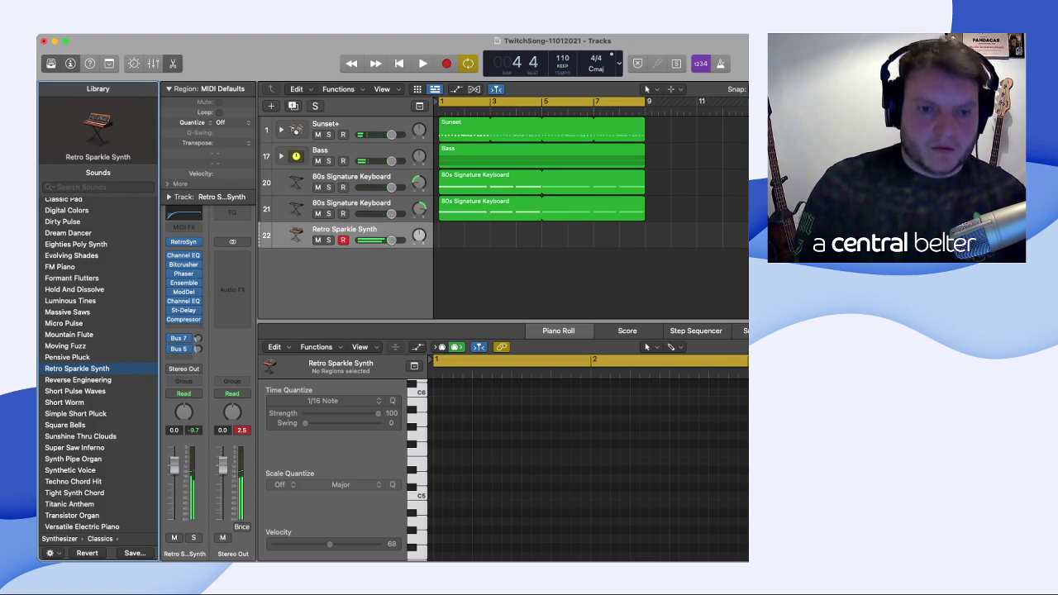
{"action": "key", "text": "space"}
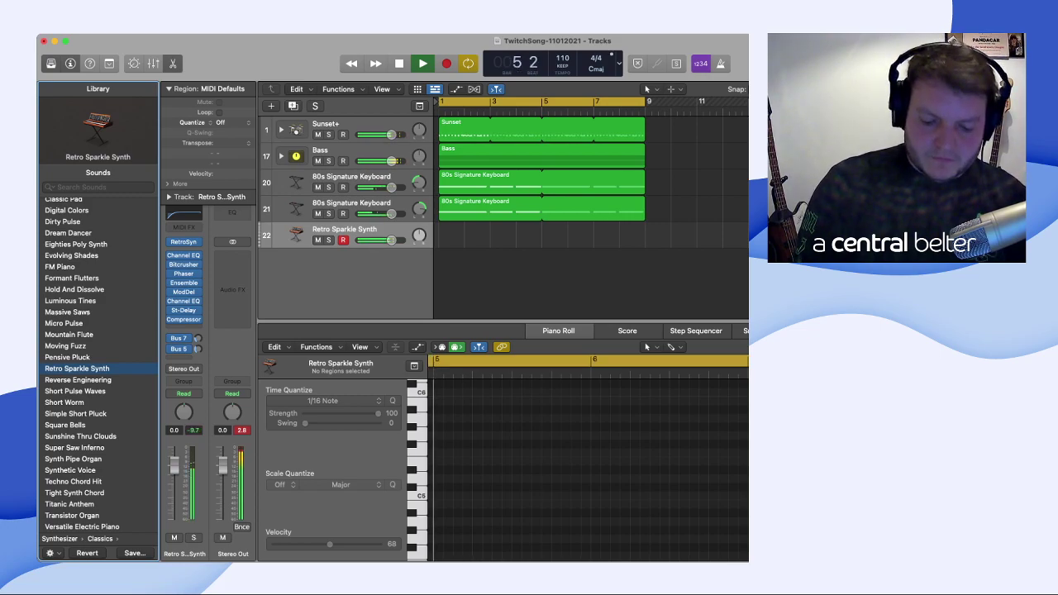
{"action": "key", "text": "space"}
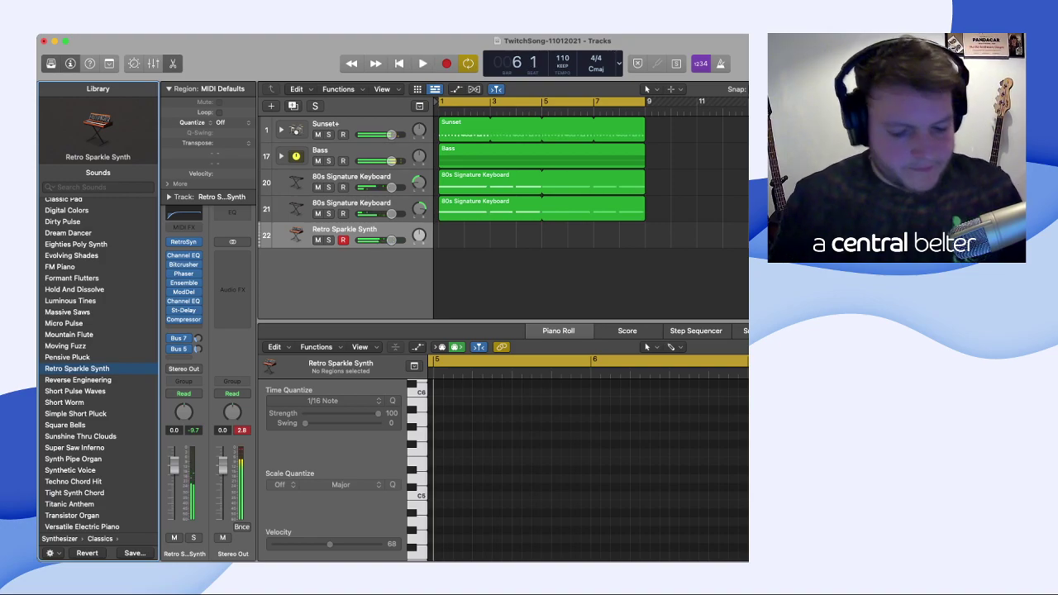
- Try the Reverse Engineering, Synth Pipe Organ and Synthetic Voice sounds on the new track
{"action": "key", "text": "Down"}
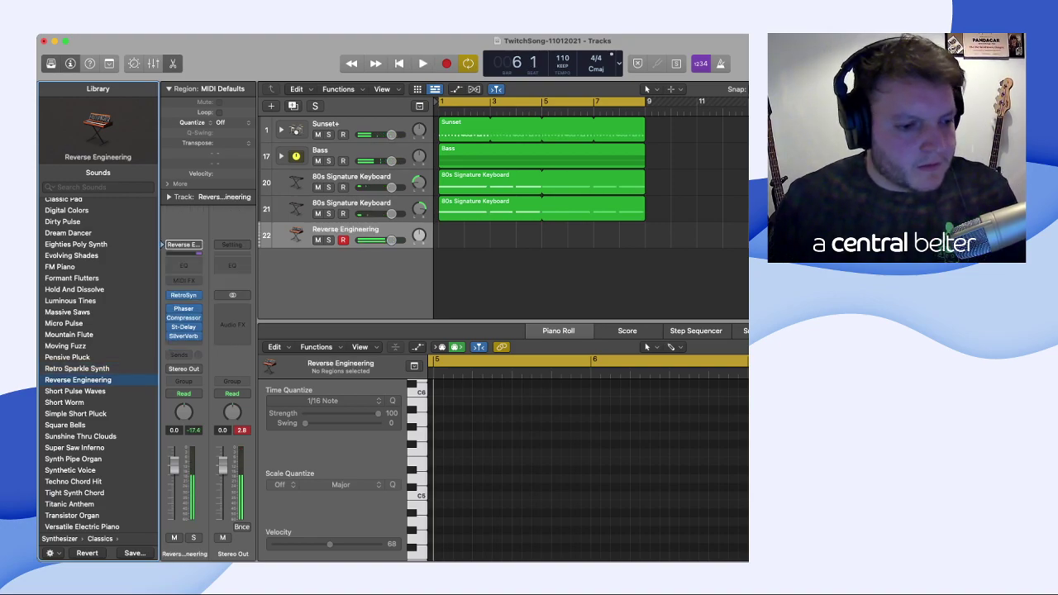
{"action": "left_click", "coordinate": [73, 459]}
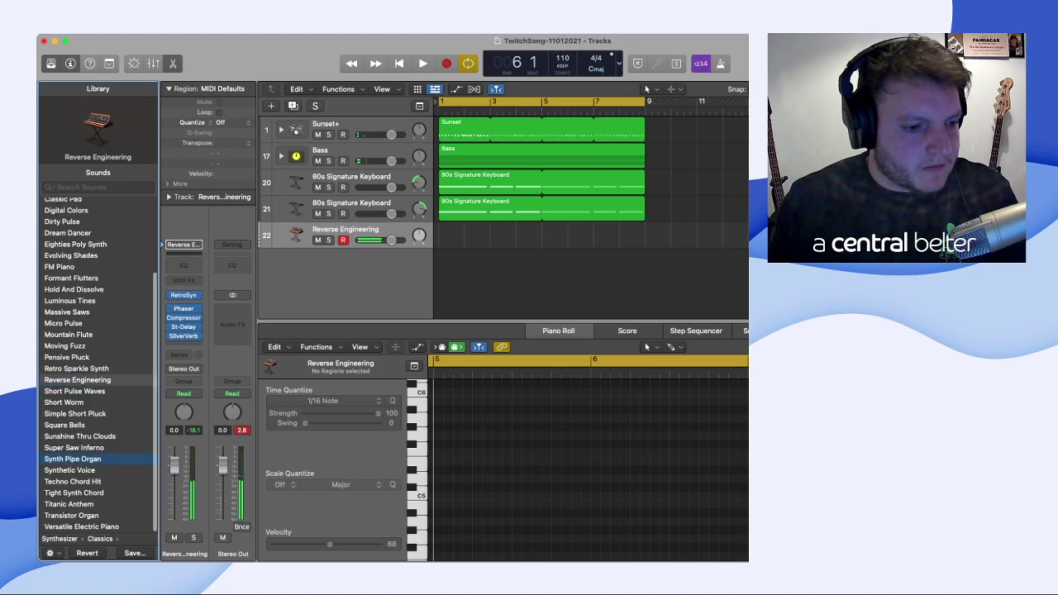
{"action": "key", "text": "Down"}
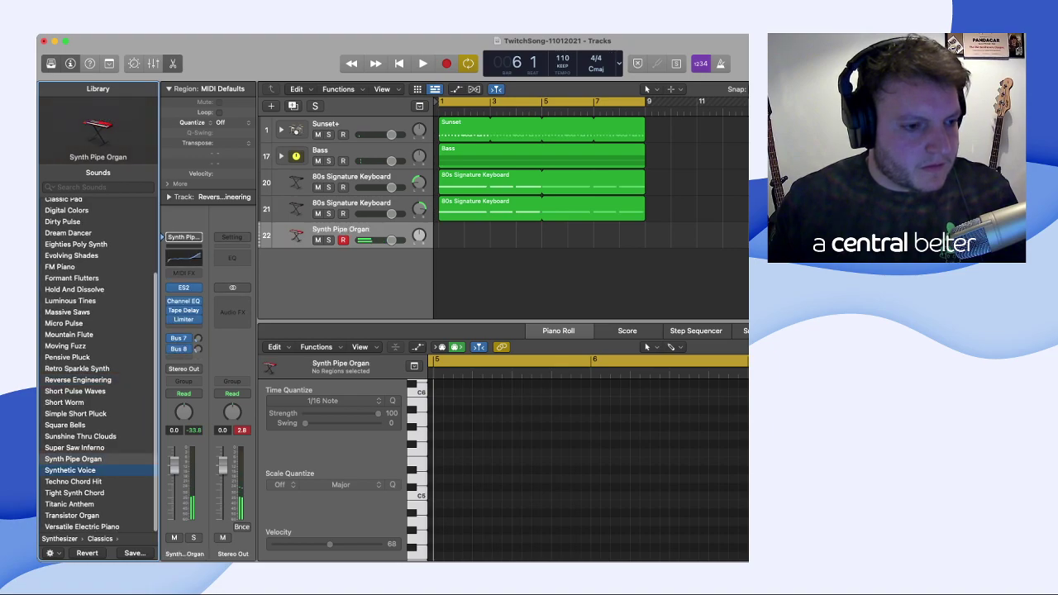
- Load Moving Fuzz on the new track, try recording a chord take from bar 1 and delete the take
{"action": "left_click", "coordinate": [65, 345]}
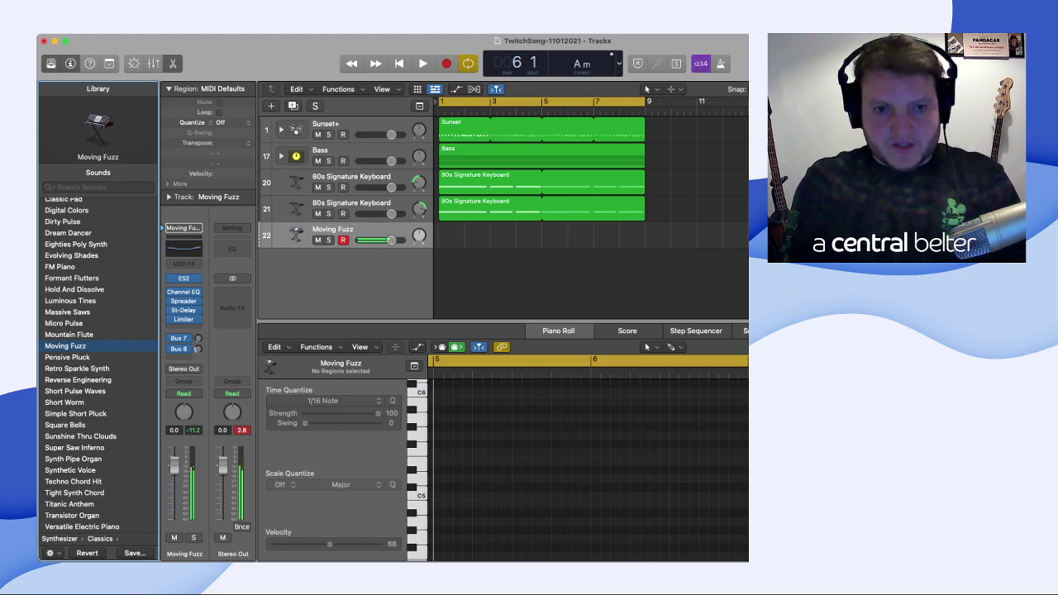
{"action": "key", "text": "space"}
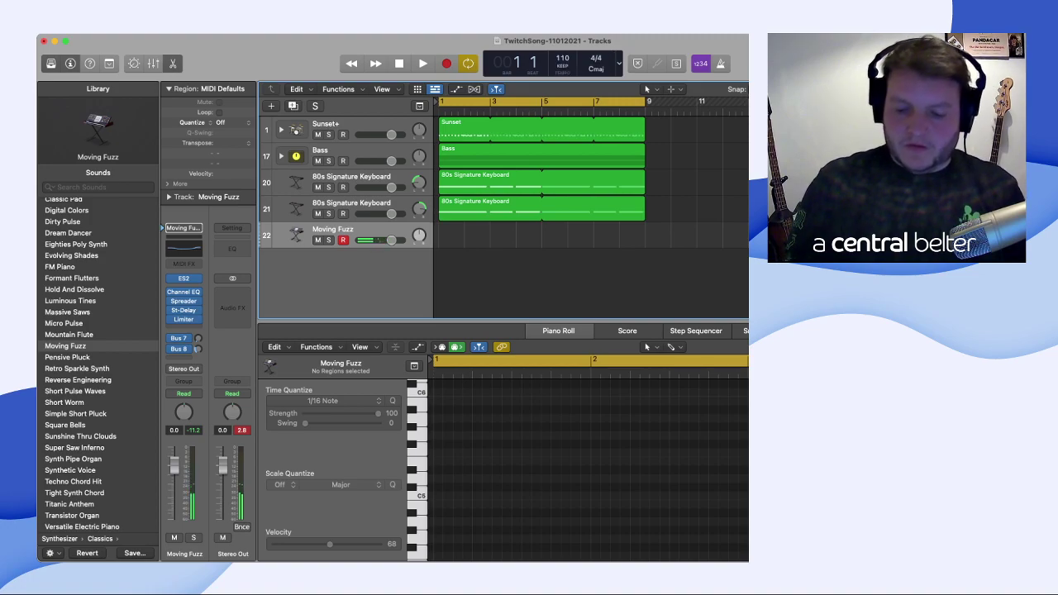
{"action": "key", "text": "r"}
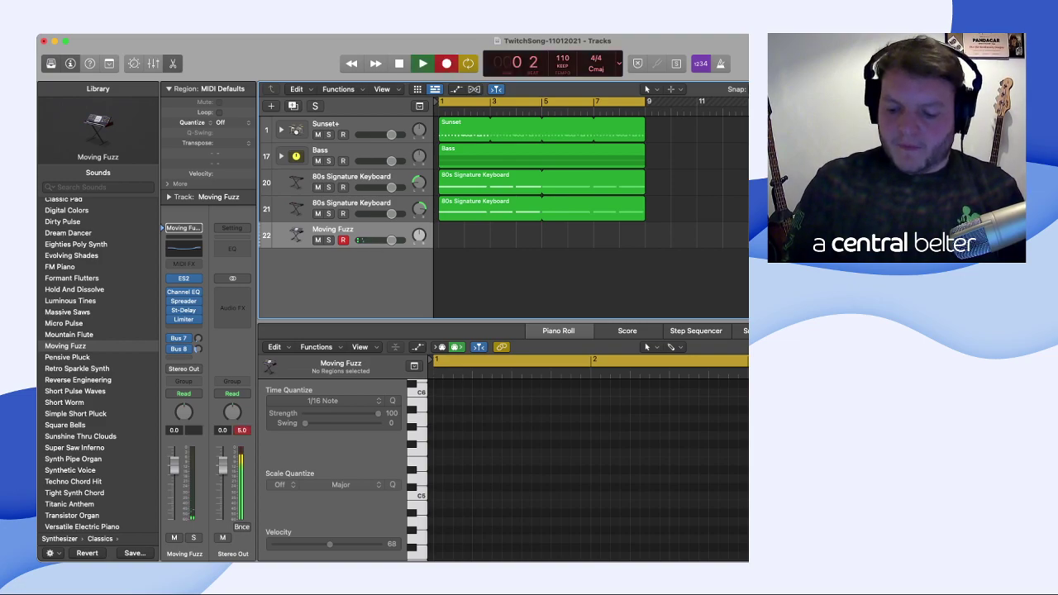
{"action": "key", "text": "space"}
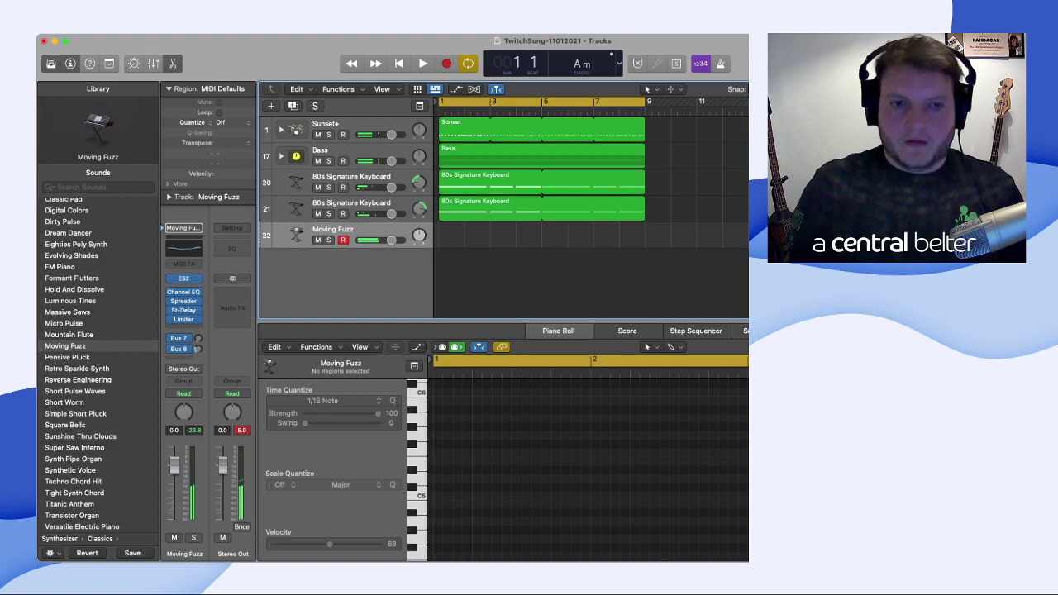
{"action": "key", "text": "r"}
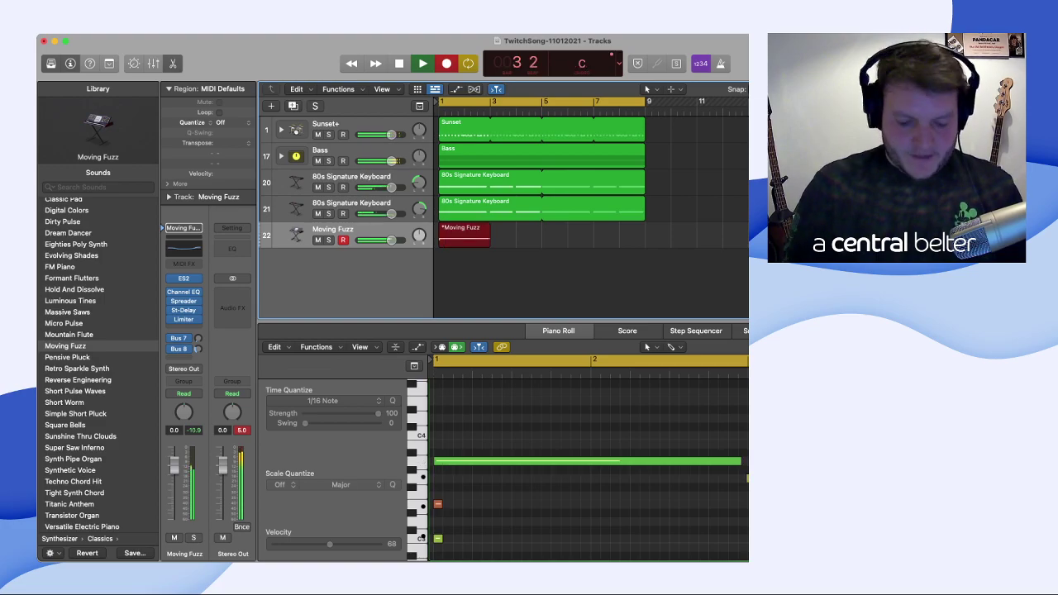
{"action": "key", "text": "space"}
{"action": "key", "text": "BackSpace"}
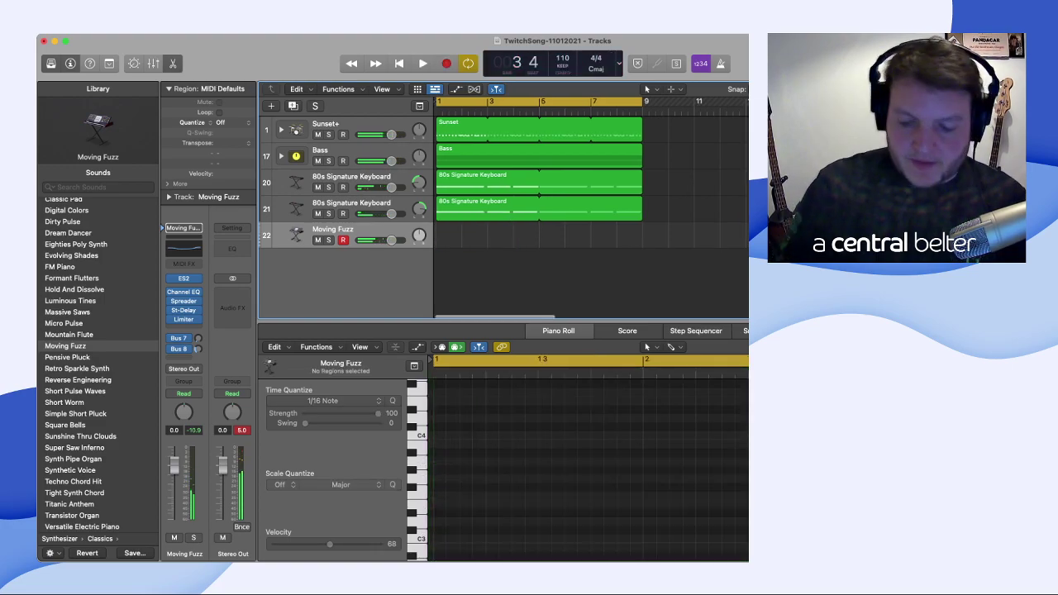
- Try Mountain Flute on the new track, load Evolving Shades instead and record a chord take over bars 1 to 4
{"action": "left_click", "coordinate": [68, 335]}
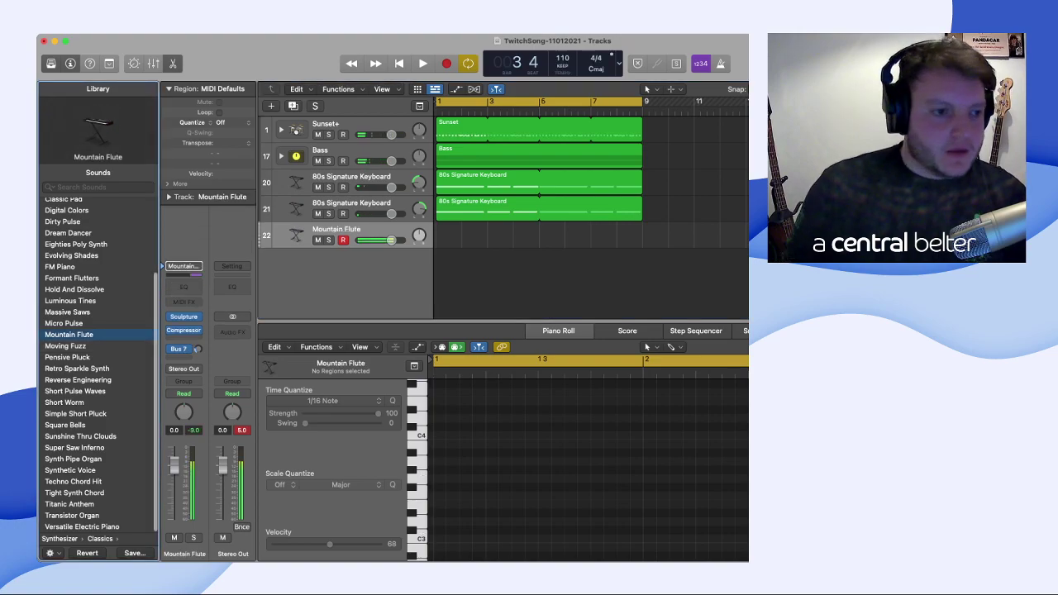
{"action": "left_click", "coordinate": [71, 255]}
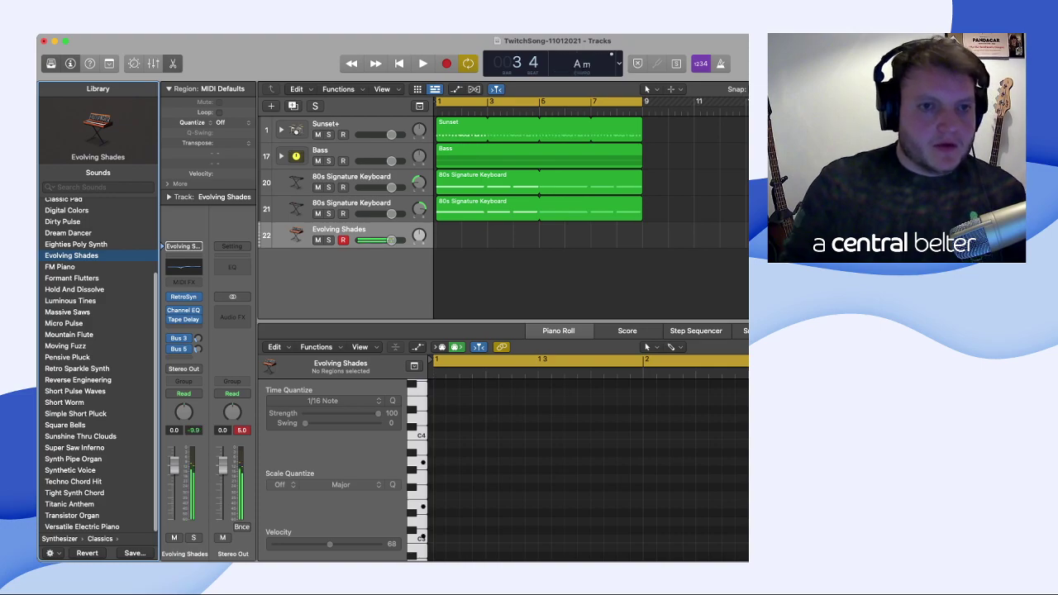
{"action": "key", "text": "r"}
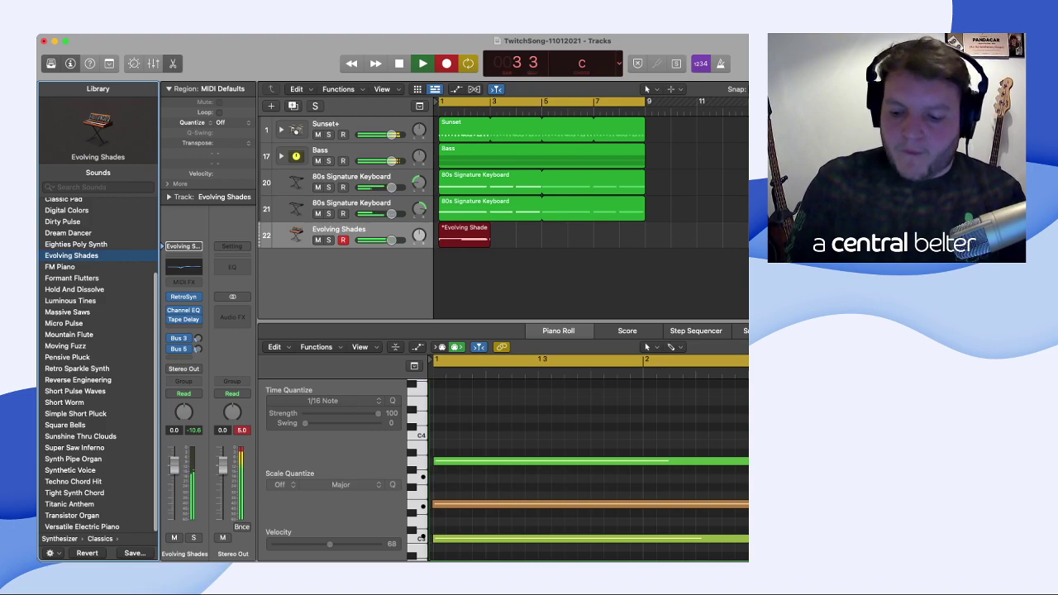
{"action": "key", "text": "space"}
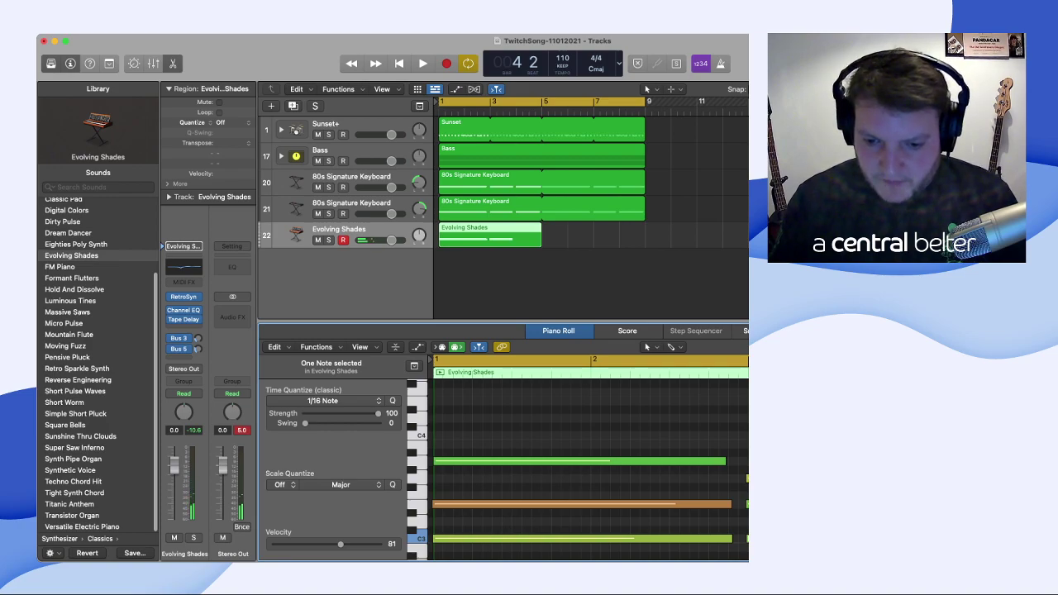
- Select all notes of the Evolving Shades take, complete it with a third chord in bar 4 and play the loop from bar 1
{"action": "key", "text": "super+a"}
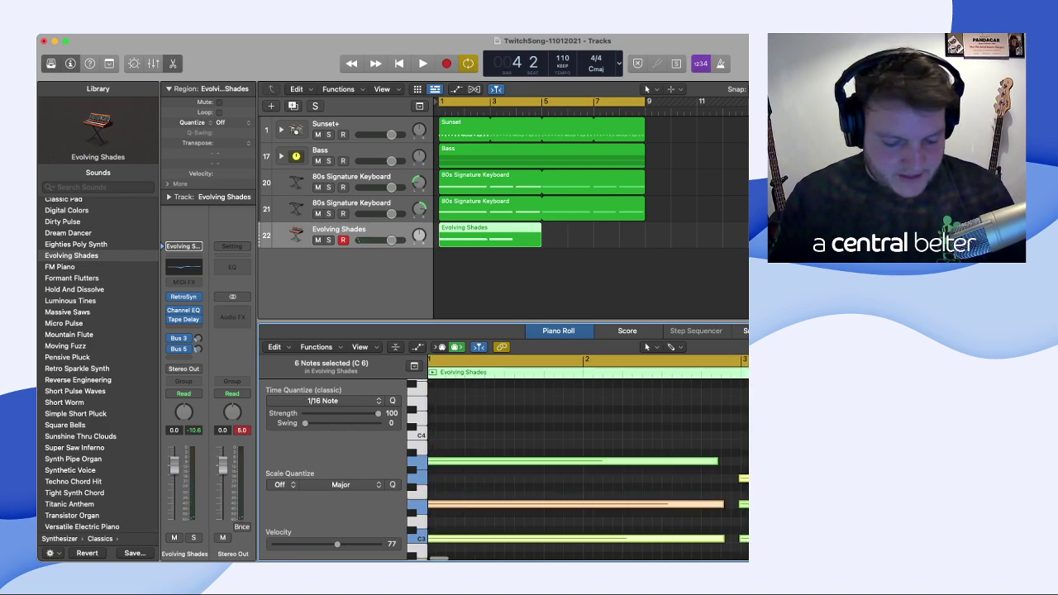
{"action": "scroll", "coordinate": [588, 463], "scroll_direction": "left", "scroll_amount": 1}
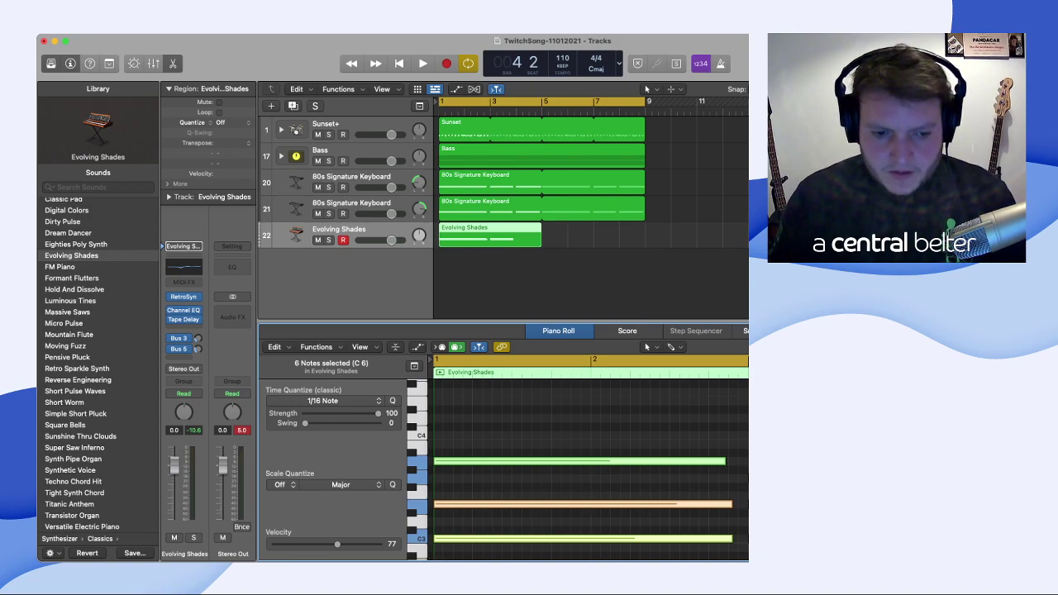
{"action": "key", "text": "shift+super+a"}
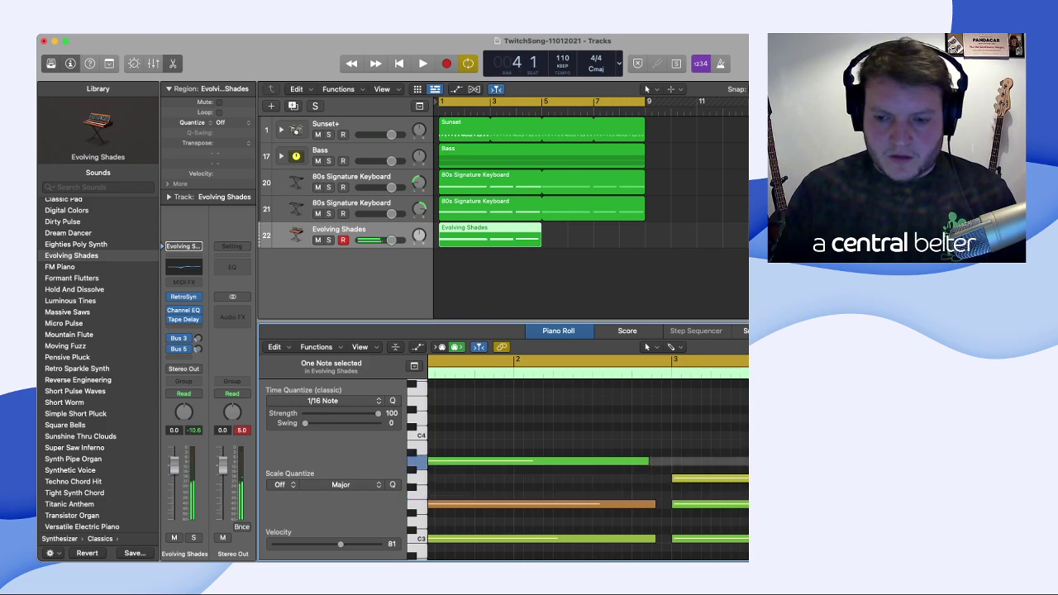
{"action": "key", "text": "Return"}
{"action": "key", "text": "space"}
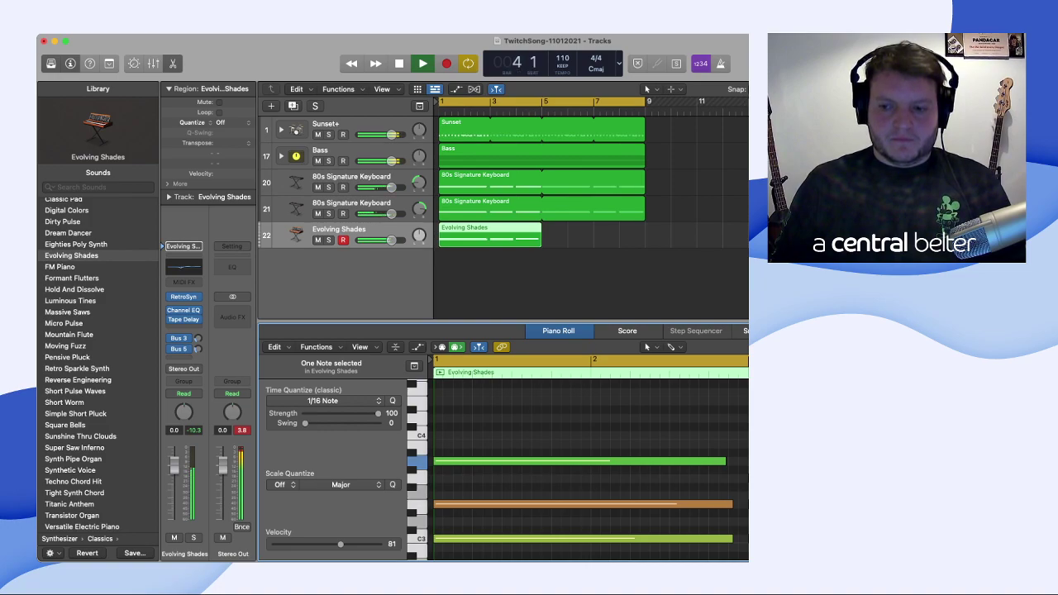
{"action": "key", "text": "space"}
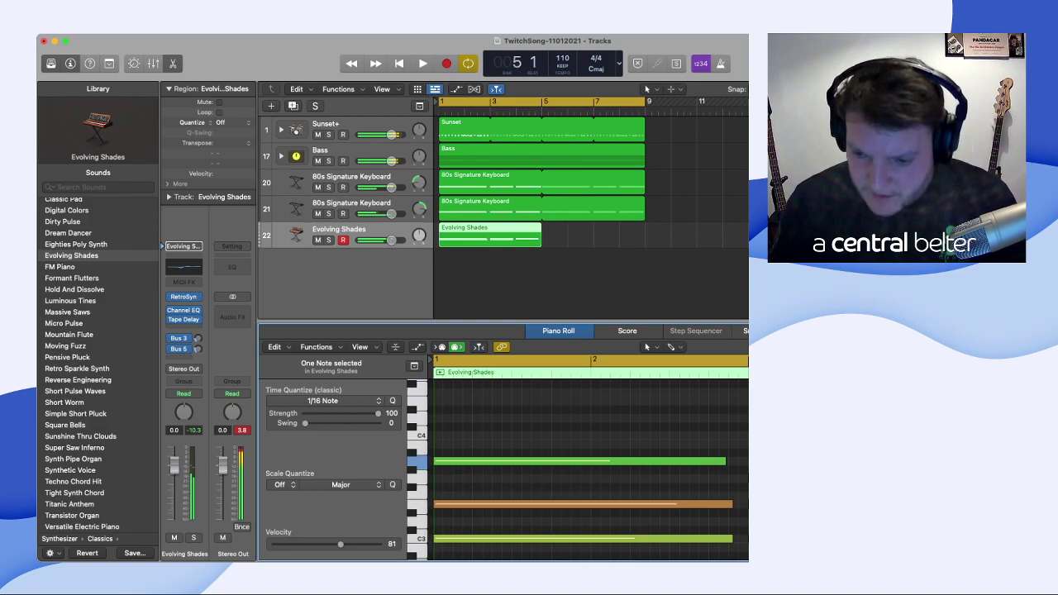
- Step back through the Evolving Shades notes in the Piano Roll to check the chords and play the loop again
{"action": "key", "text": "Left"}
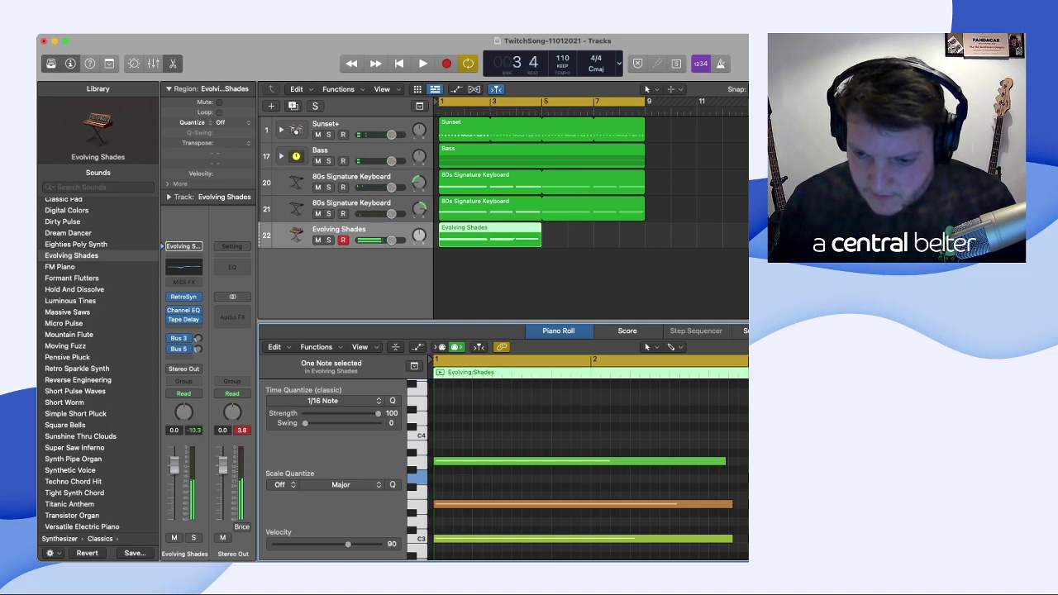
{"action": "key", "text": "Left"}
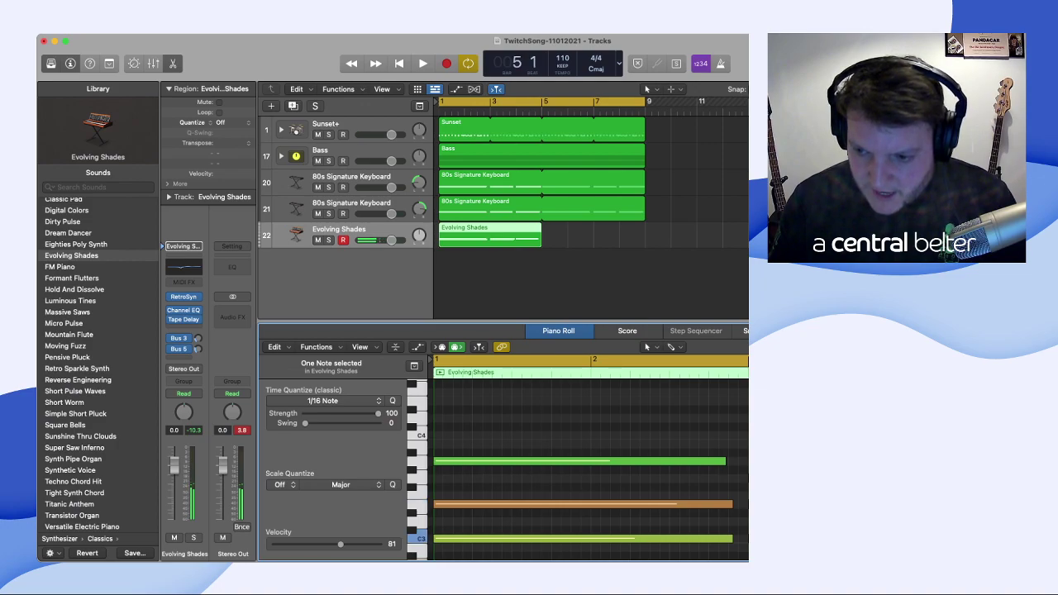
{"action": "scroll", "coordinate": [588, 461], "scroll_direction": "right", "scroll_amount": 1}
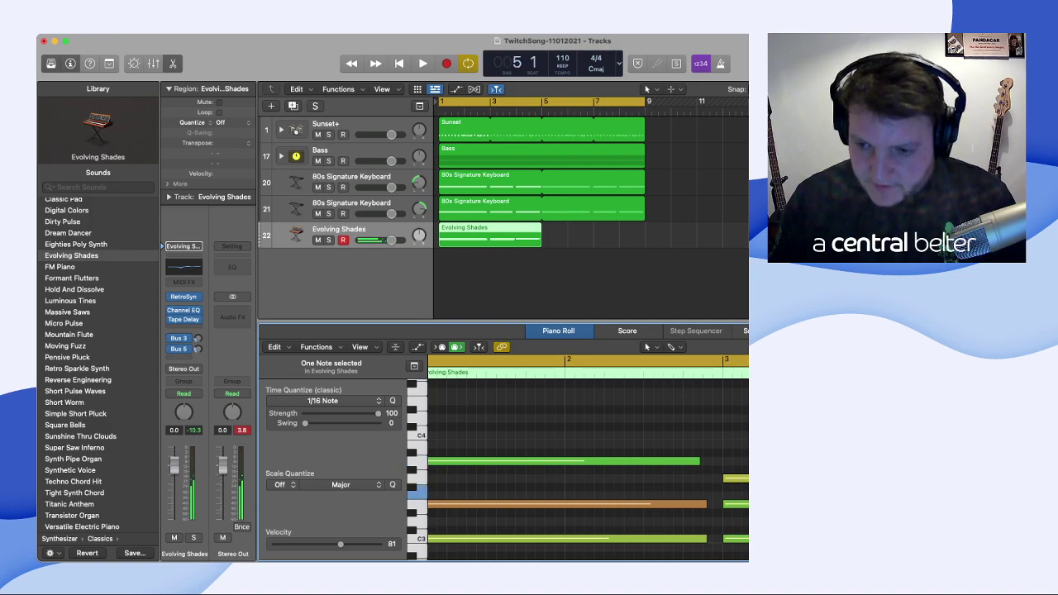
{"action": "key", "text": "space"}
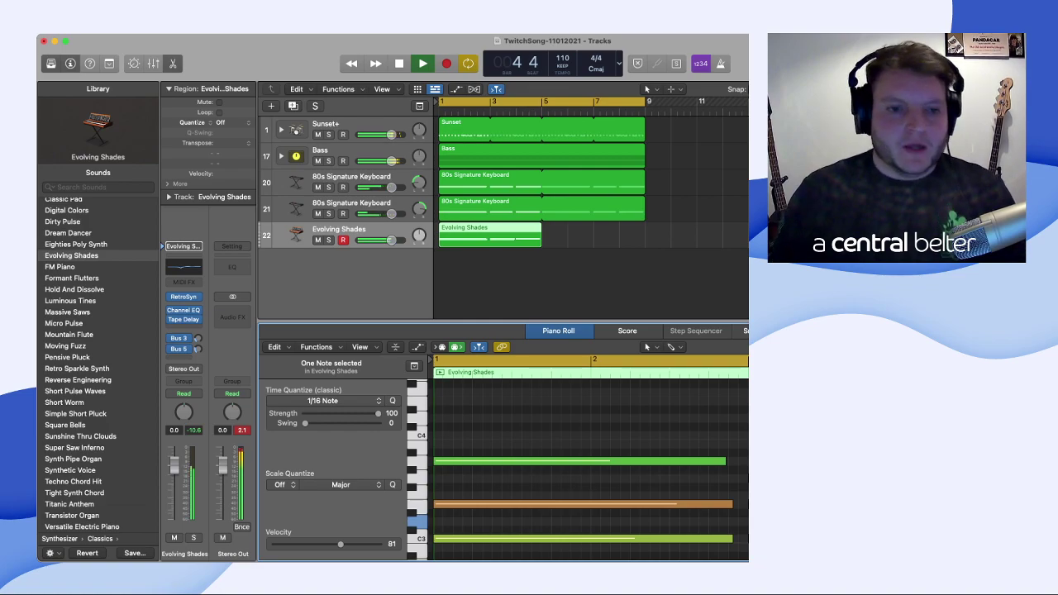
{"action": "key", "text": "space"}
- Show automation and draw a Pan ramp on the Evolving Shades track from +63 at bar 1 to -64 at bar 5
{"action": "key", "text": "Tab"}
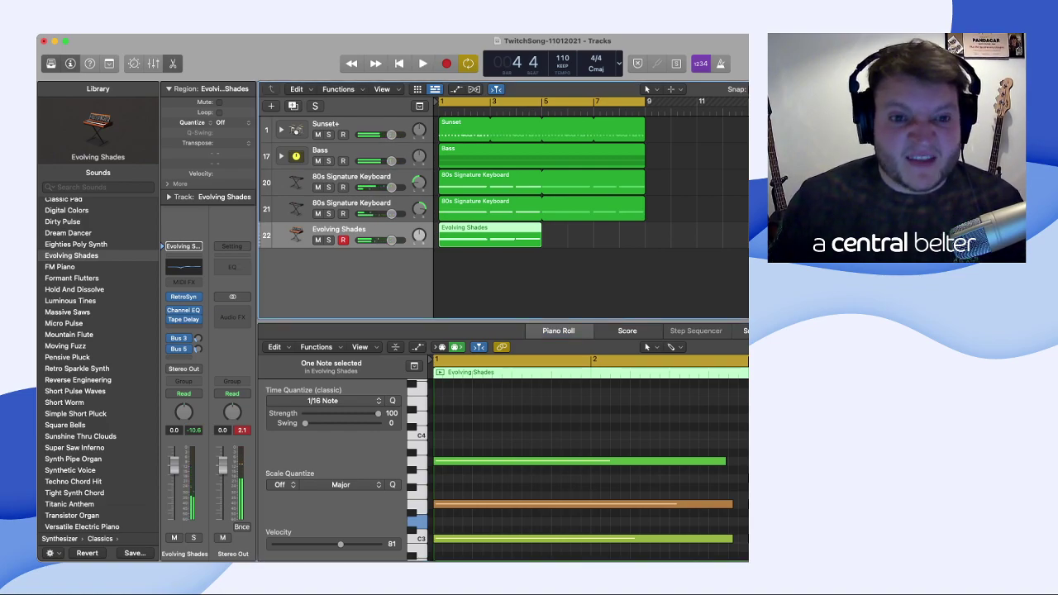
{"action": "key", "text": "a"}
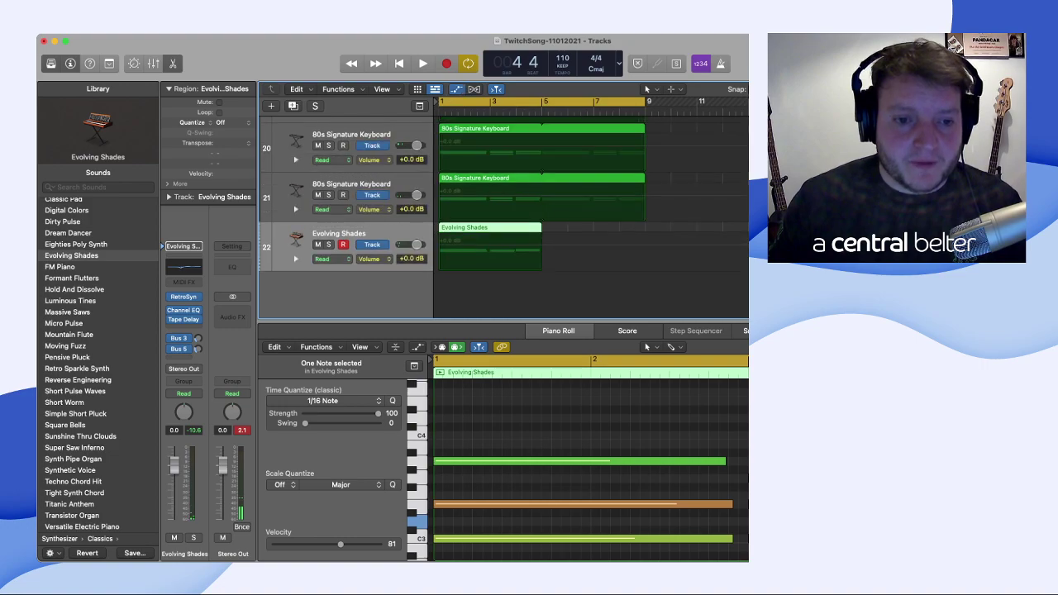
{"action": "left_click", "coordinate": [439, 246]}
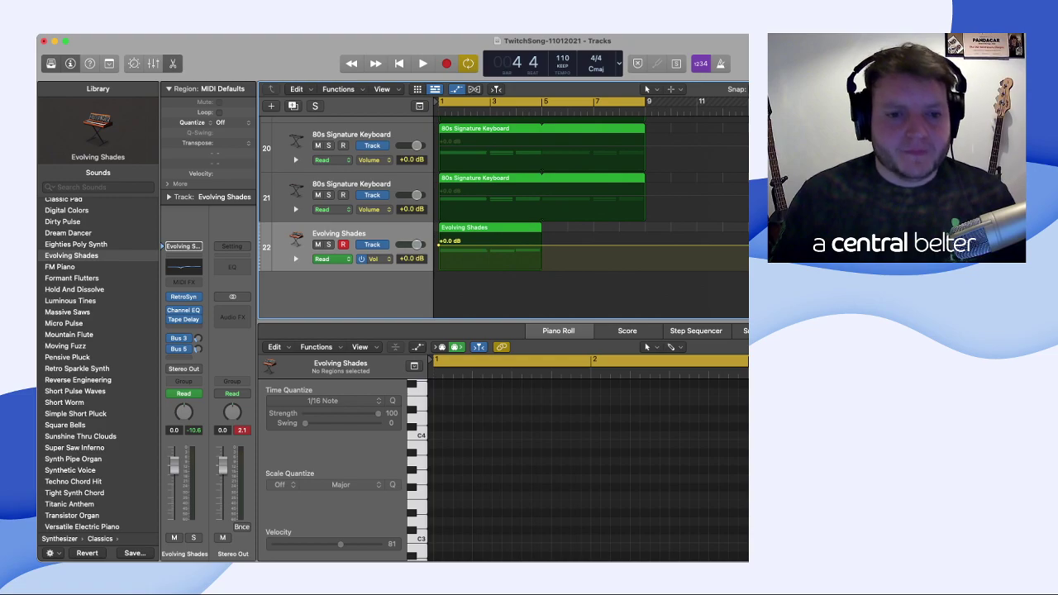
{"action": "left_click", "coordinate": [373, 259]}
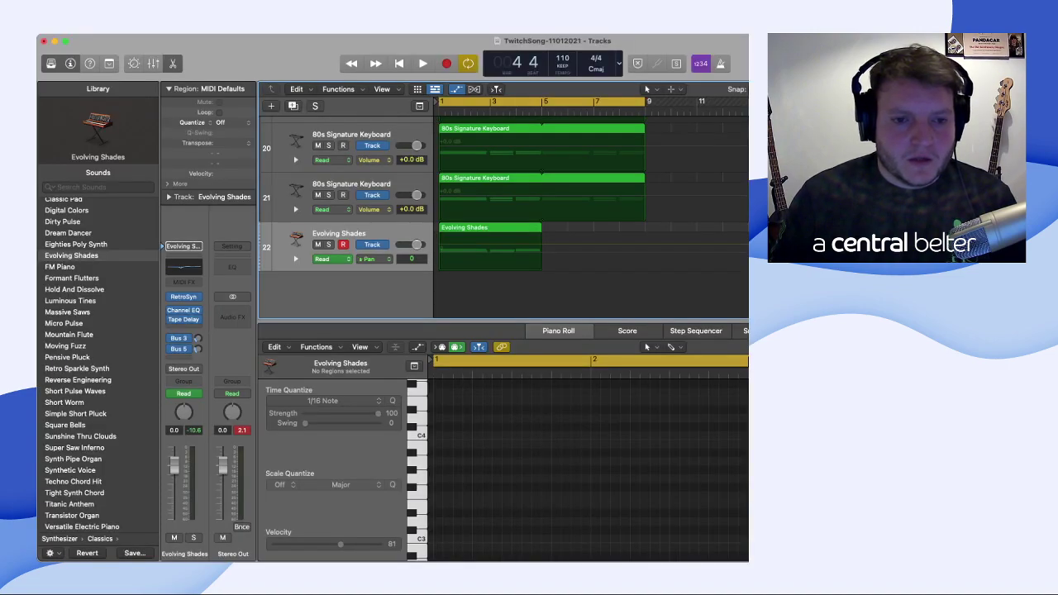
{"action": "left_click_drag", "start_coordinate": [440, 249], "coordinate": [439, 269]}
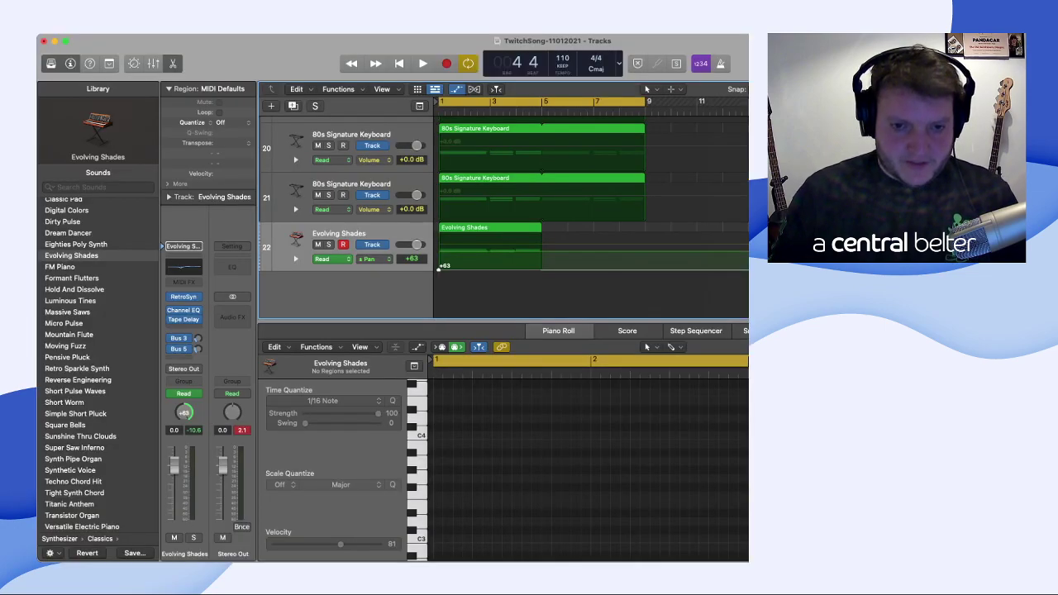
{"action": "left_click_drag", "start_coordinate": [541, 270], "coordinate": [542, 237]}
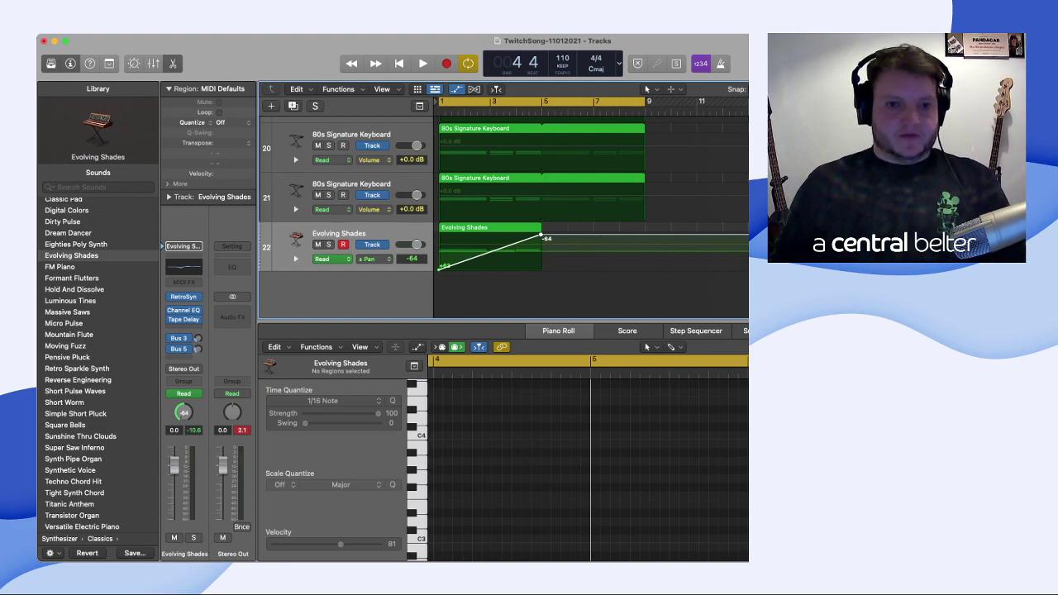
- Solo the Evolving Shades track and play its pan sweep from bar 1
{"action": "key", "text": "s"}
{"action": "key", "text": "Return"}
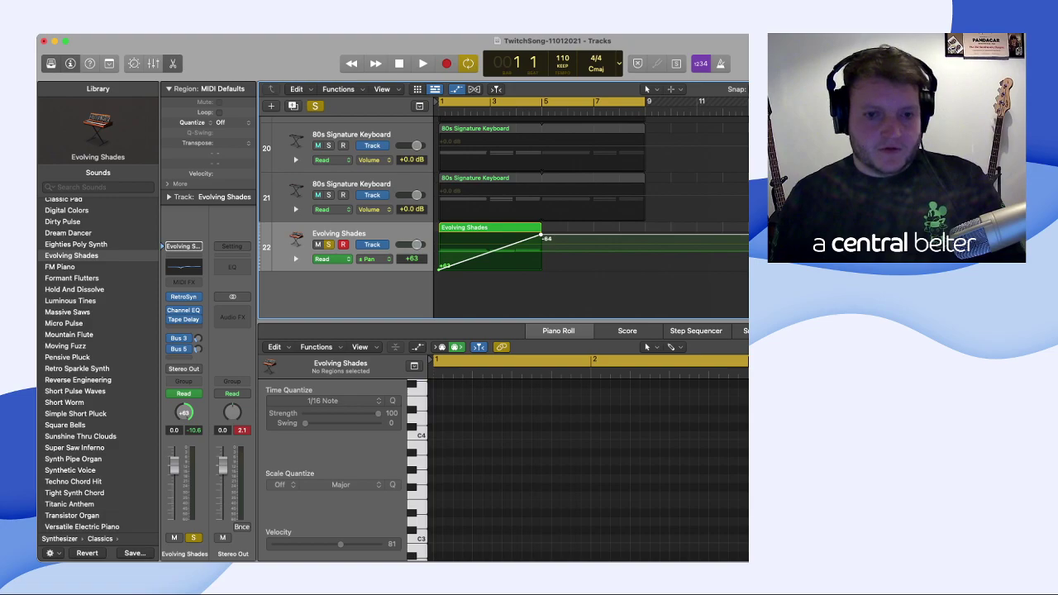
{"action": "key", "text": "space"}
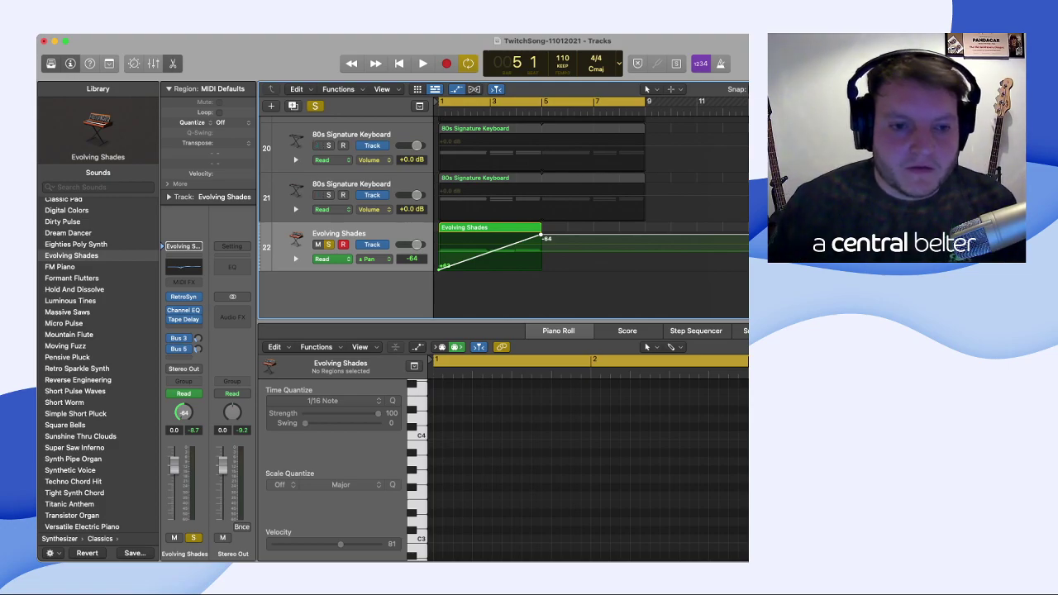
- Reverse the Evolving Shades pan ramp so it runs from -64 at bar 1 to +63 at bar 5, and audition it
{"action": "left_click_drag", "start_coordinate": [439, 270], "coordinate": [439, 235]}
{"action": "left_click", "coordinate": [541, 235]}
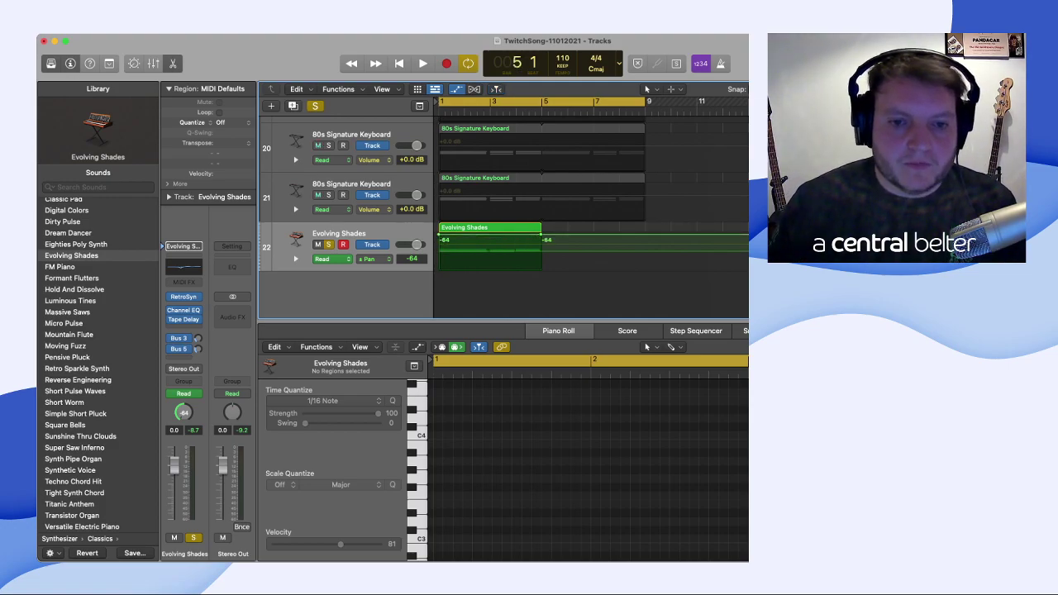
{"action": "left_click_drag", "start_coordinate": [541, 234], "coordinate": [541, 269]}
{"action": "key", "text": "space"}
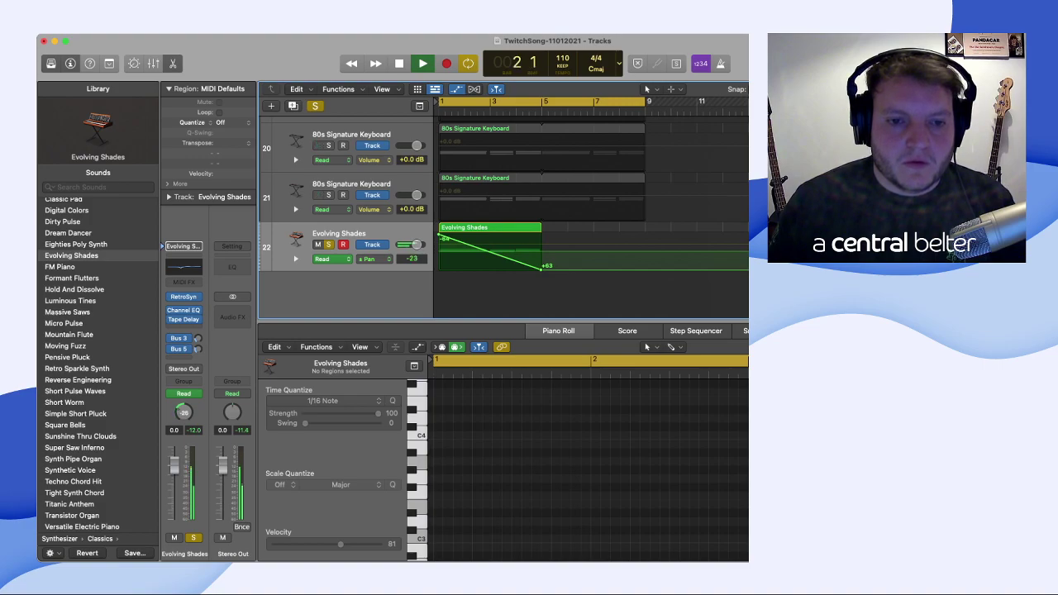
{"action": "key", "text": "space"}
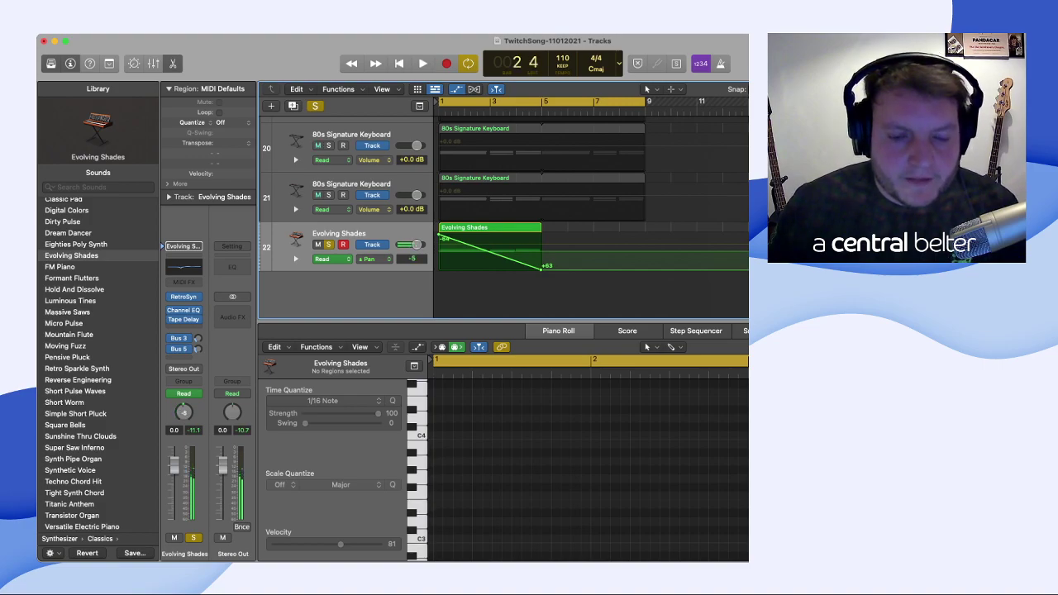
- Add pan points near bar 3 that end the first sweep at +63 and restart the next at -64, auditioning the change
{"action": "left_click", "coordinate": [491, 249]}
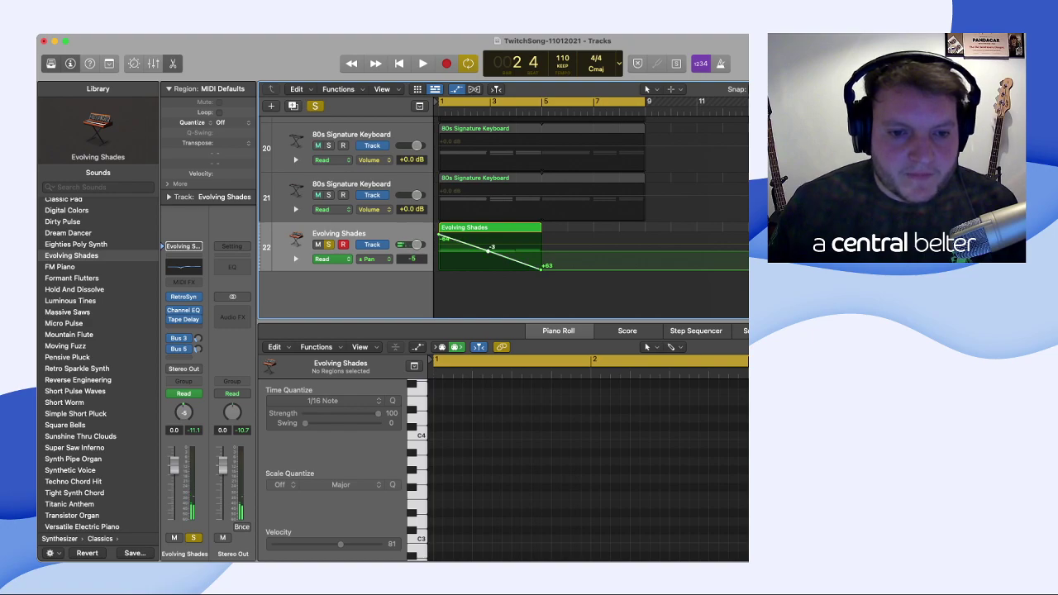
{"action": "left_click_drag", "start_coordinate": [491, 249], "coordinate": [488, 268]}
{"action": "key", "text": "space"}
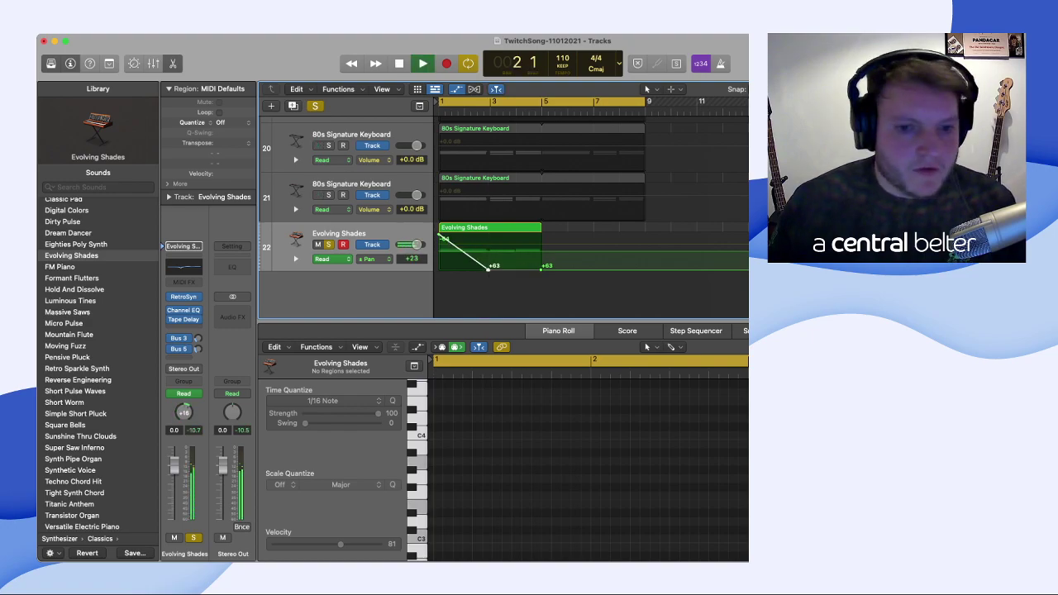
{"action": "key", "text": "space"}
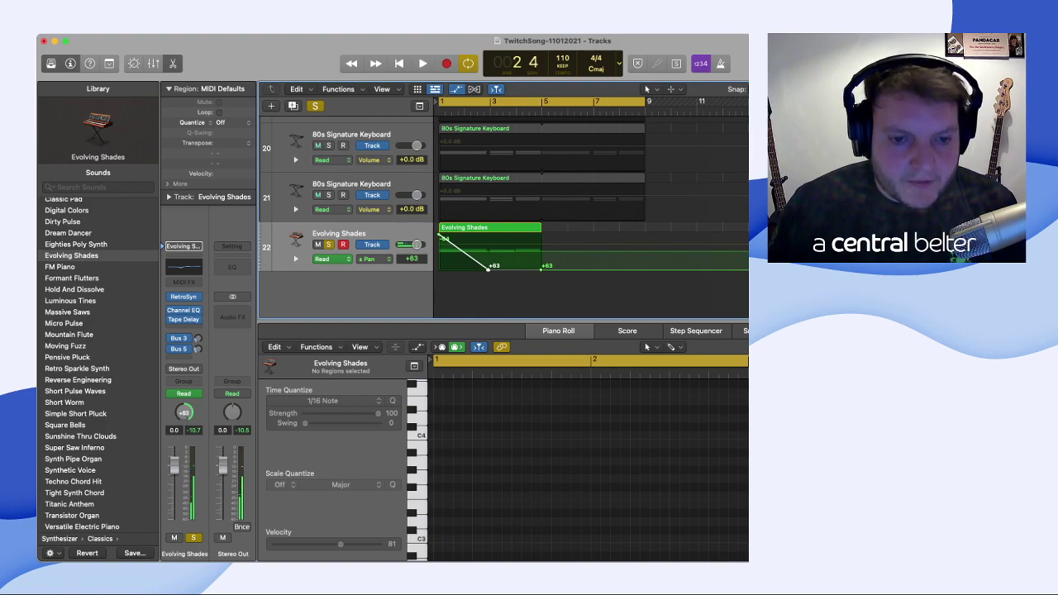
{"action": "left_click_drag", "start_coordinate": [487, 267], "coordinate": [489, 238]}
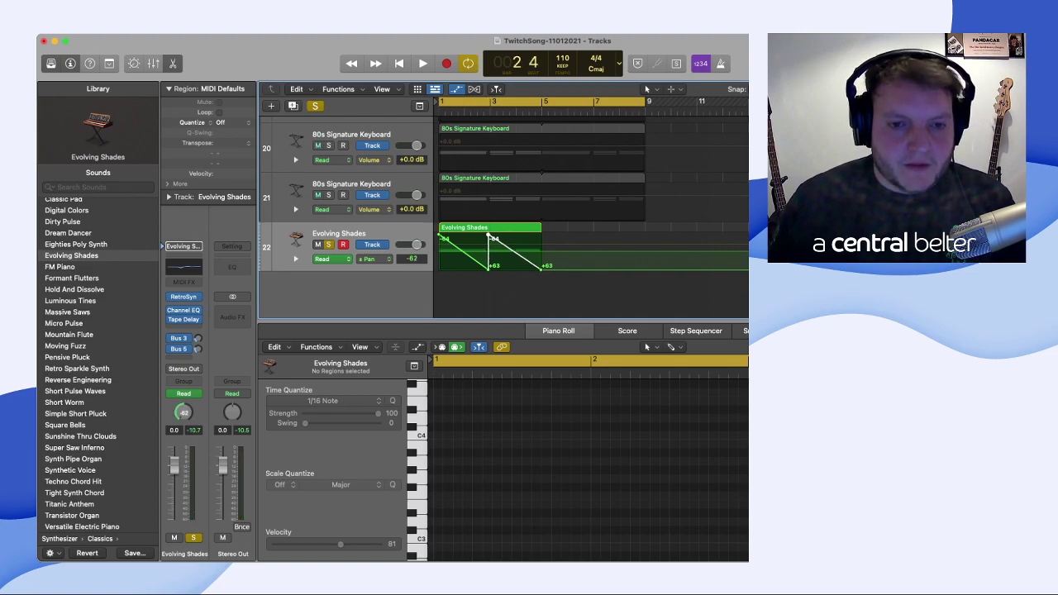
{"action": "key", "text": "space"}
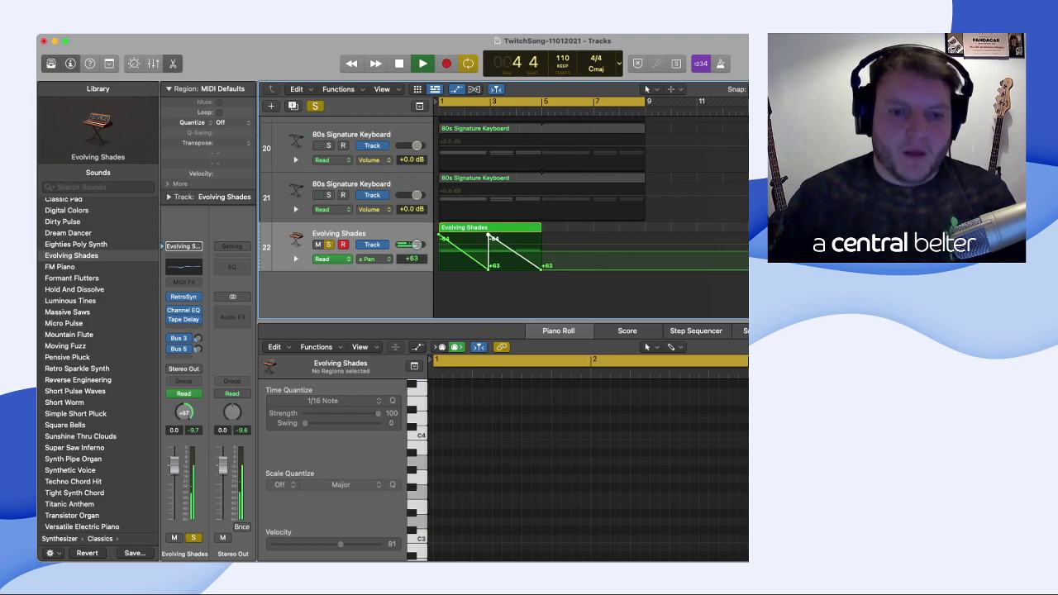
- Split the second pan sweep near bar 4 with points at +63 and -64, and play the soloed part
{"action": "scroll", "coordinate": [590, 197], "scroll_direction": "left", "scroll_amount": 1}
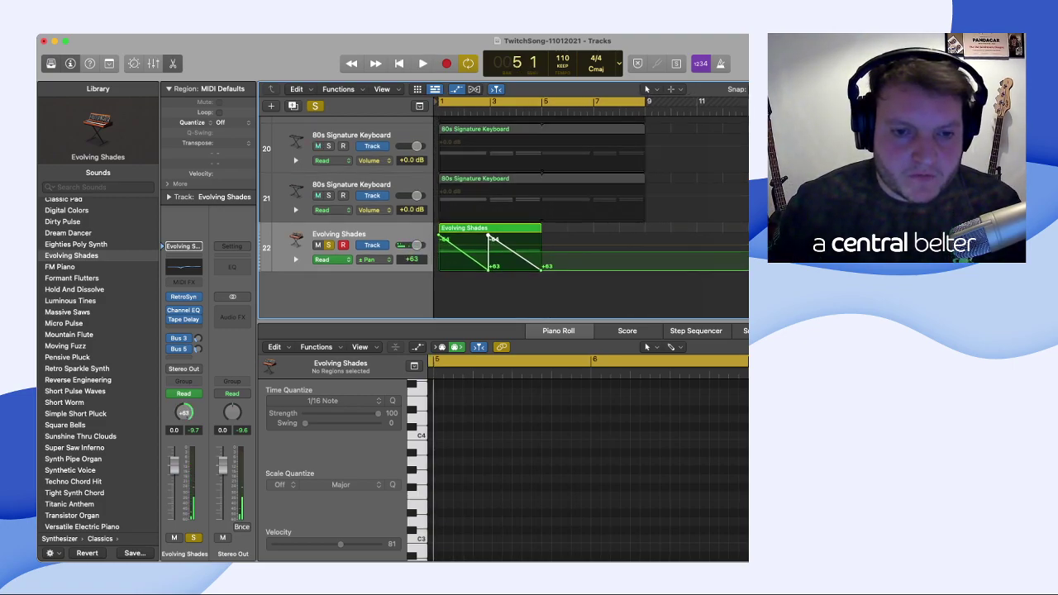
{"action": "left_click", "coordinate": [514, 252]}
{"action": "left_click_drag", "start_coordinate": [518, 247], "coordinate": [515, 270]}
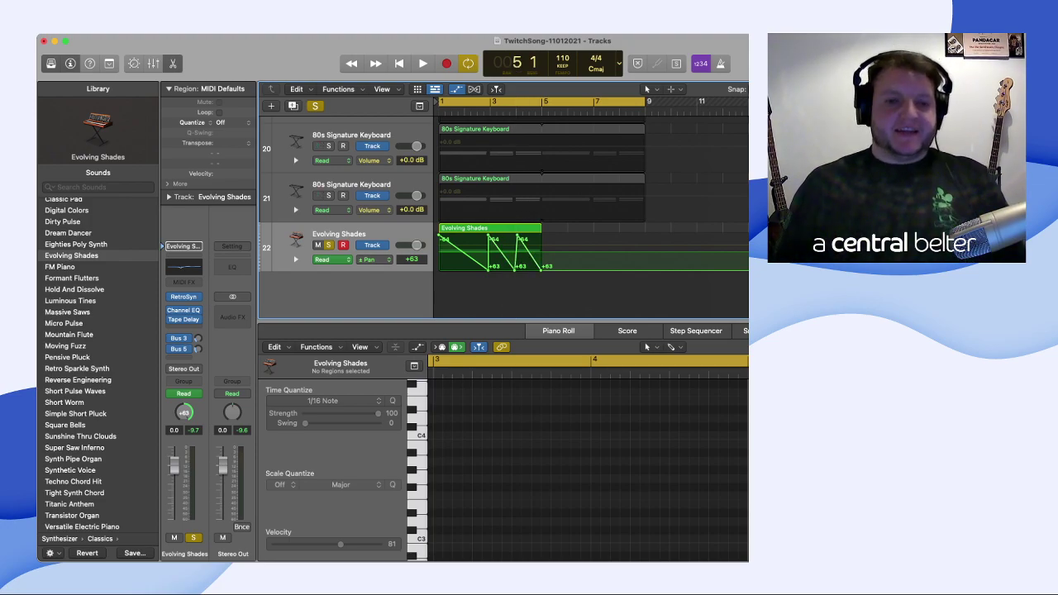
{"action": "key", "text": "space"}
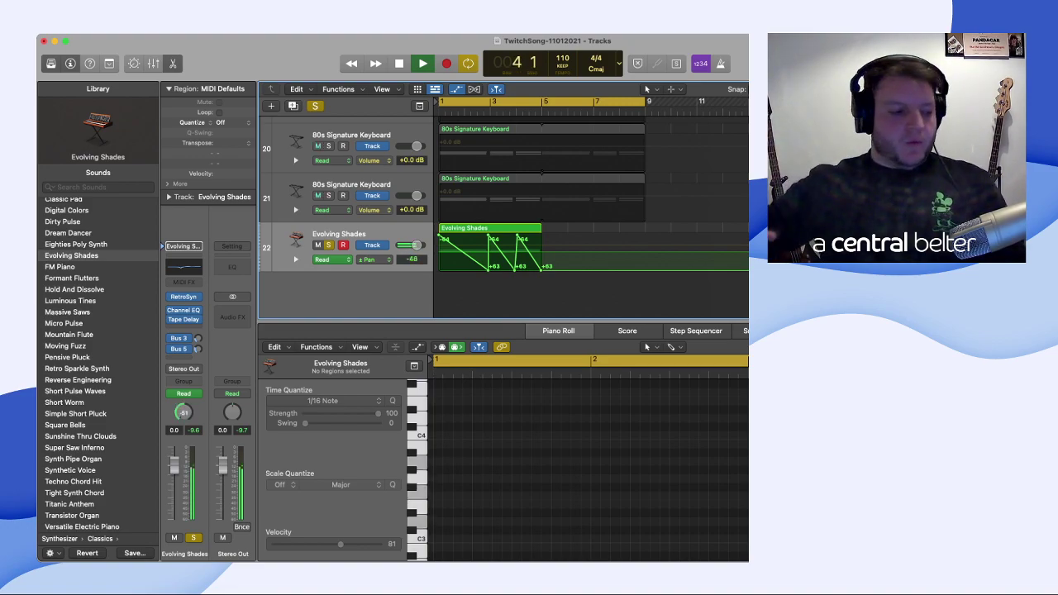
{"action": "key", "text": "space"}
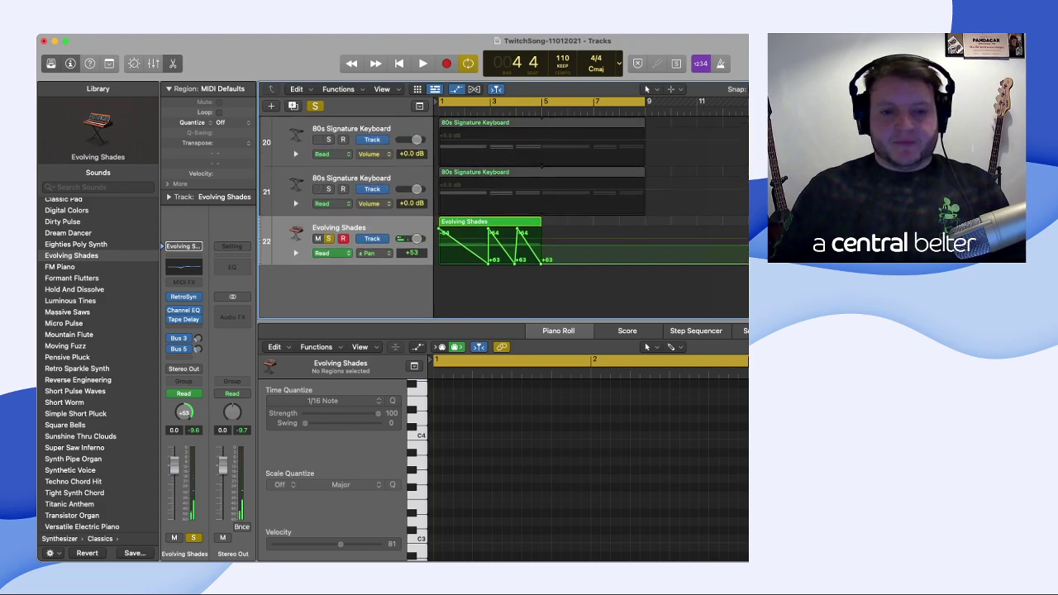
- Hide the track automation and briefly play the soloed Evolving Shades part from bar 1
{"action": "key", "text": "a"}
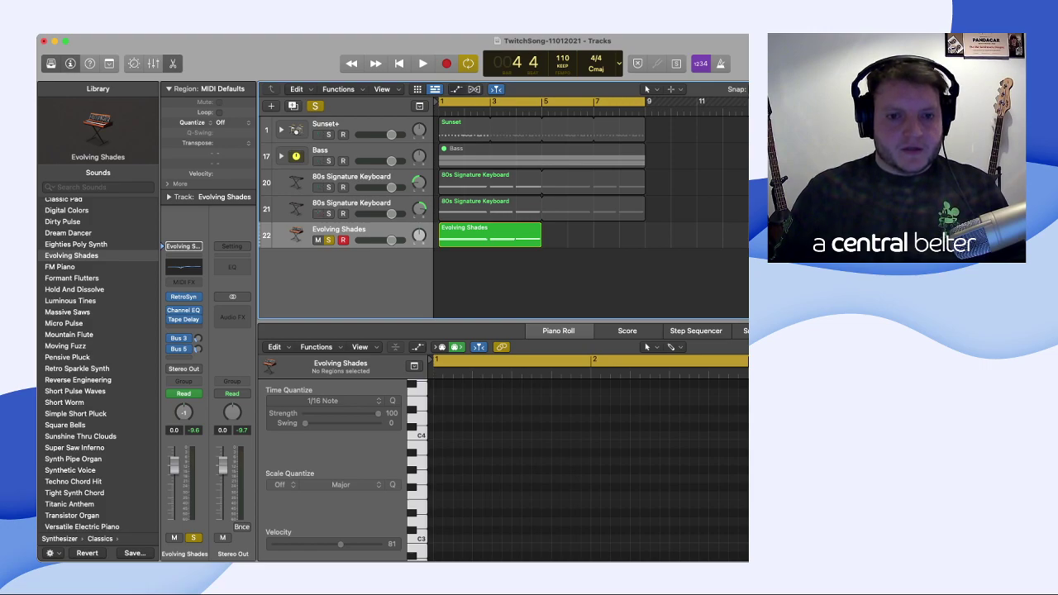
{"action": "key", "text": "a"}
{"action": "key", "text": "a"}
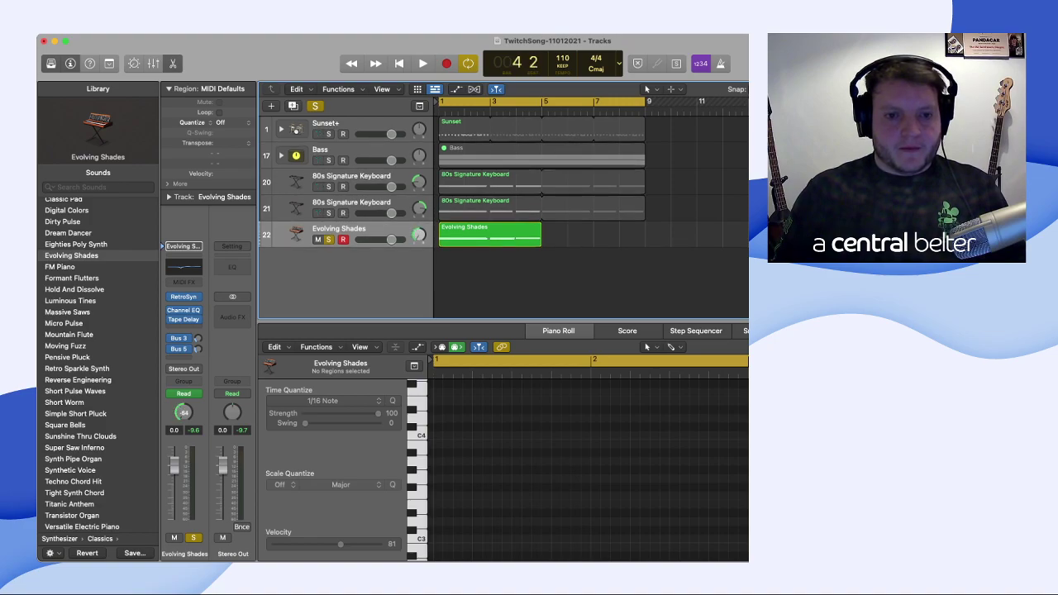
{"action": "key", "text": "Return"}
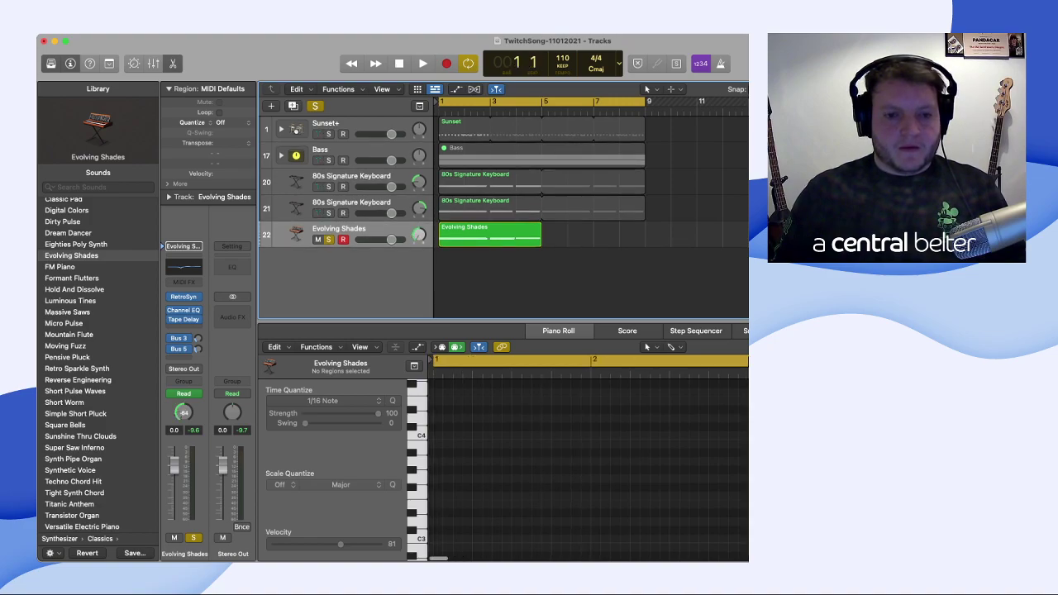
{"action": "key", "text": "space"}
{"action": "key", "text": "space"}
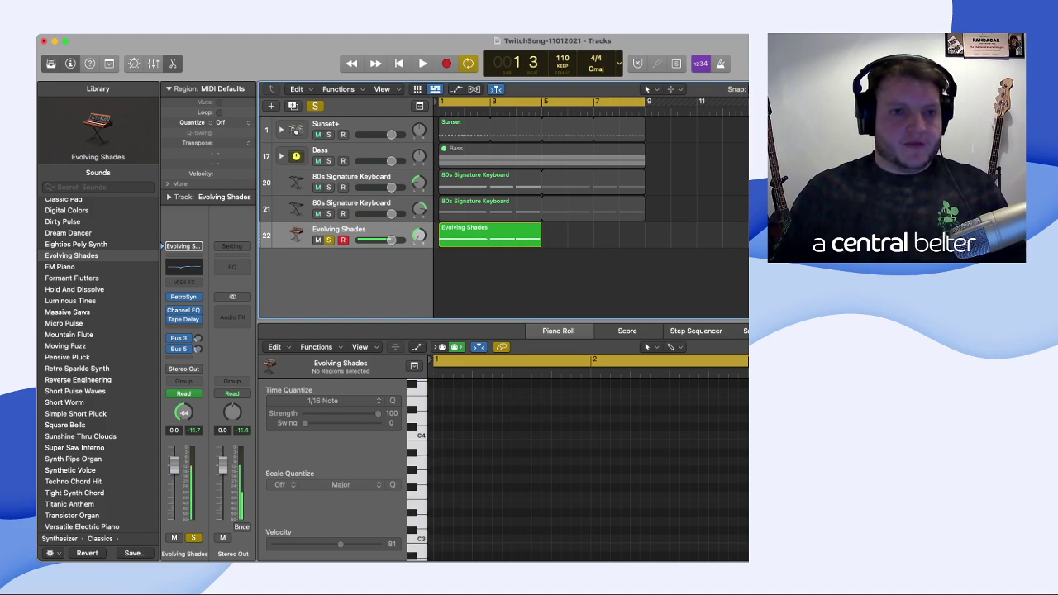
- Unsolo the Evolving Shades track and play the full arrangement from bar 1 through bar 4
{"action": "key", "text": "s"}
{"action": "key", "text": "Return"}
{"action": "key", "text": "space"}
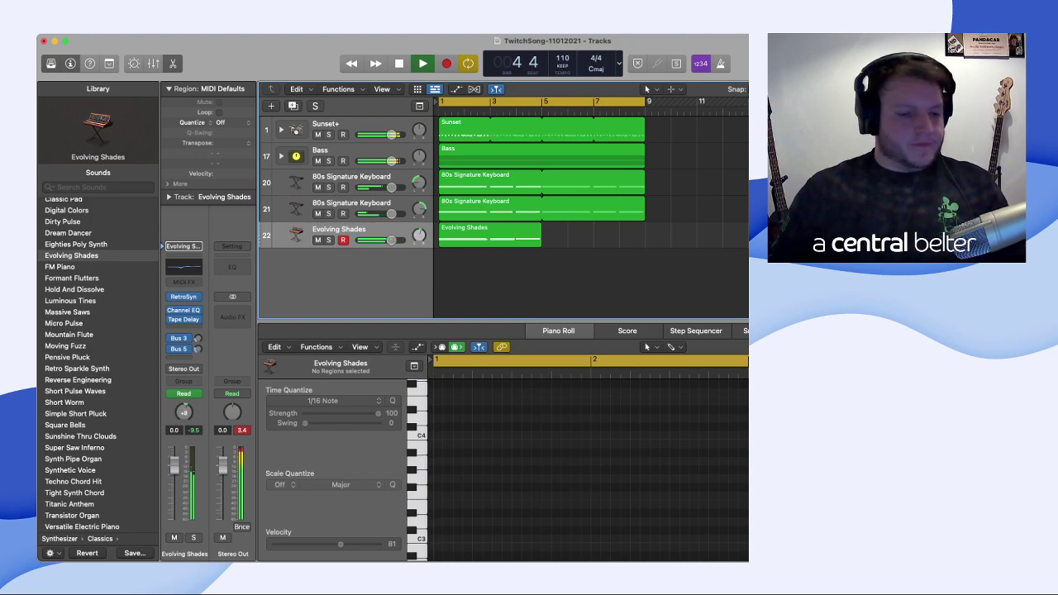
{"action": "key", "text": "space"}
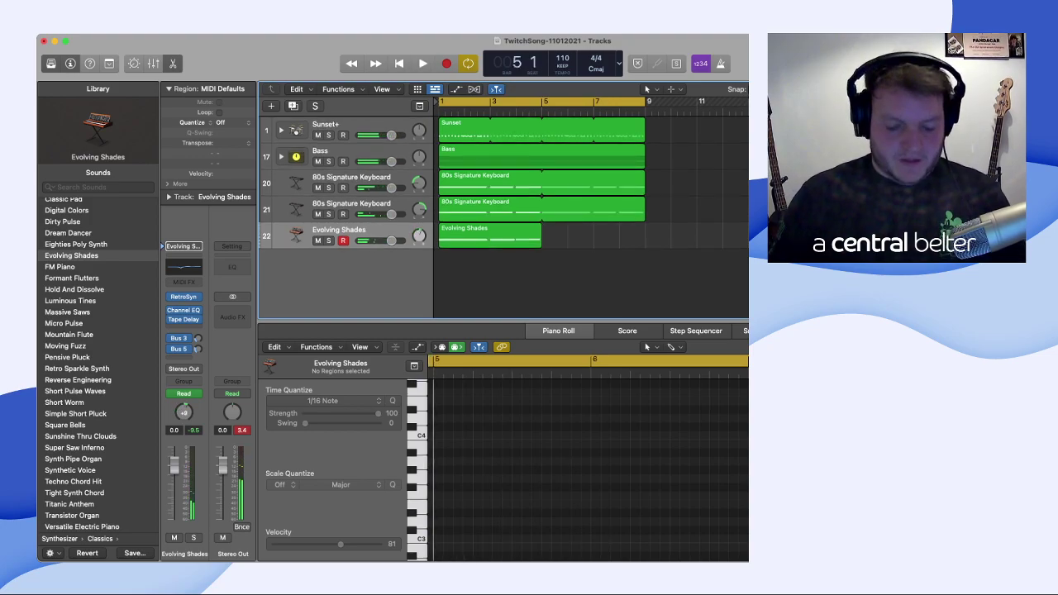
- Repeat the Evolving Shades region across bars 5 to 8, play from bar 1, and select both regions
{"action": "left_click", "coordinate": [489, 235]}
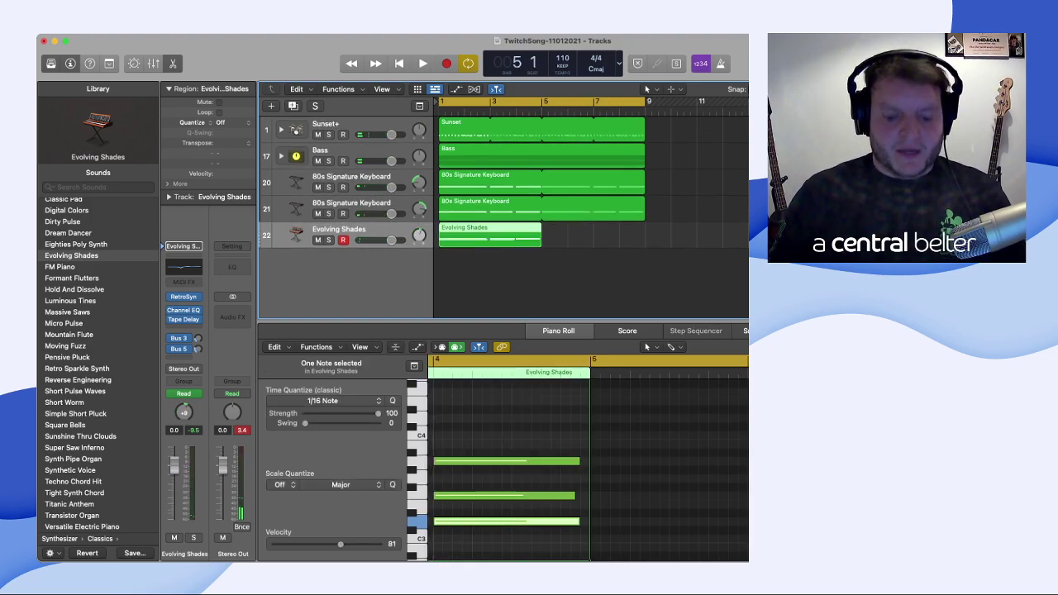
{"action": "key", "text": "super+r"}
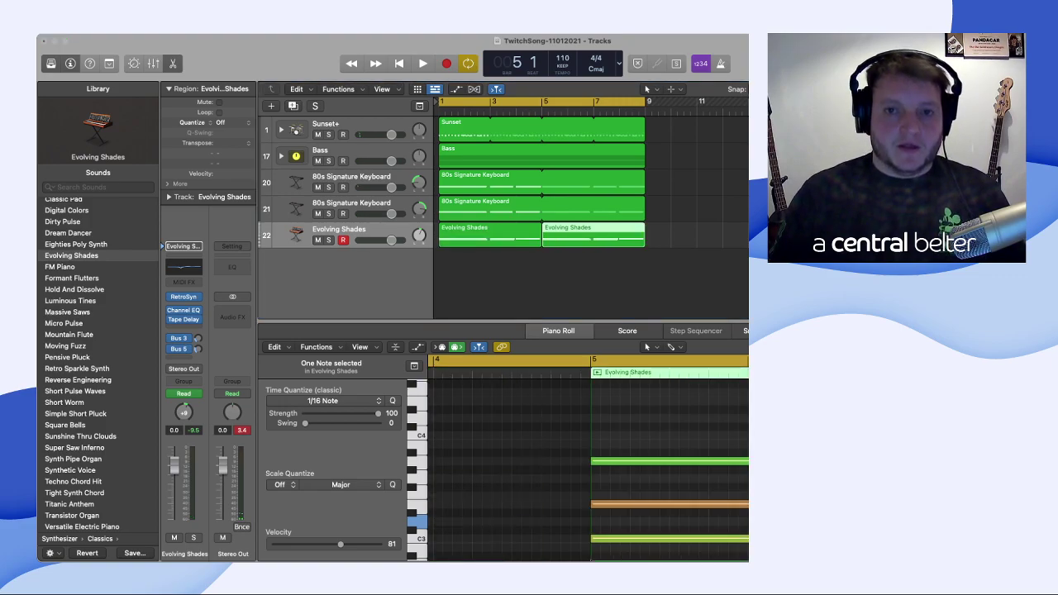
{"action": "key", "text": "Return"}
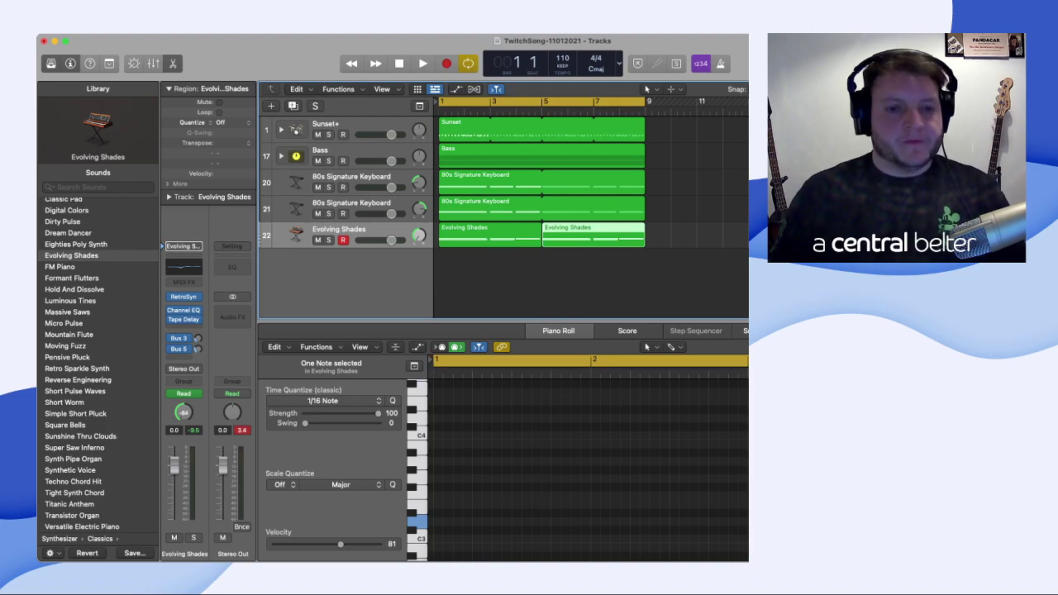
{"action": "key", "text": "space"}
{"action": "left_click", "coordinate": [489, 235], "text": "shift"}
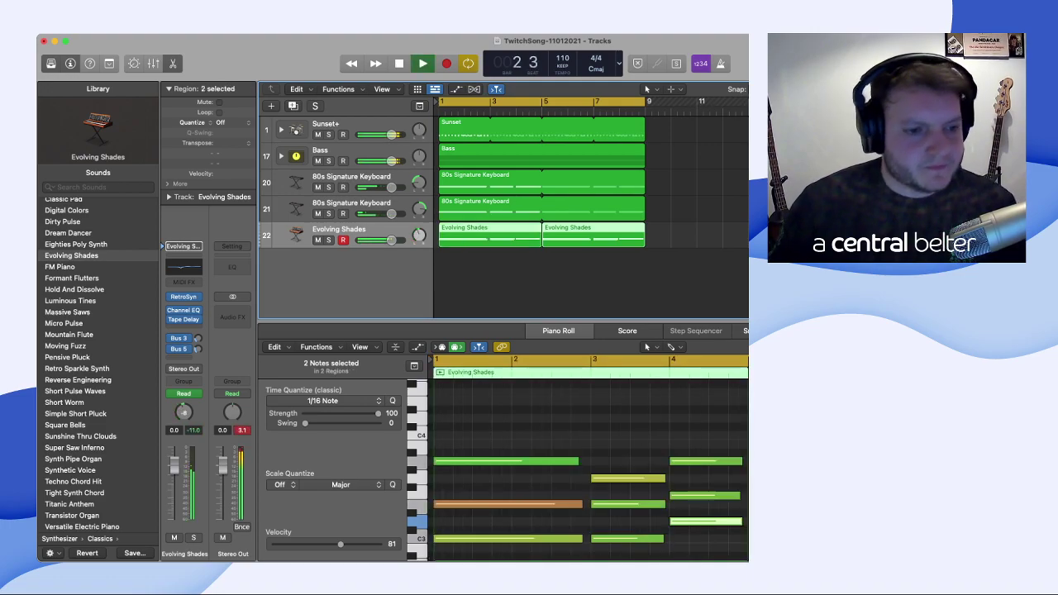
- Add the Endless Sm and Compressor effects to the Evolving Shades channel, auditioning the part soloed from bar 1
{"action": "left_click_drag", "start_coordinate": [184, 412], "coordinate": [183, 415]}
{"action": "left_click", "coordinate": [179, 338]}
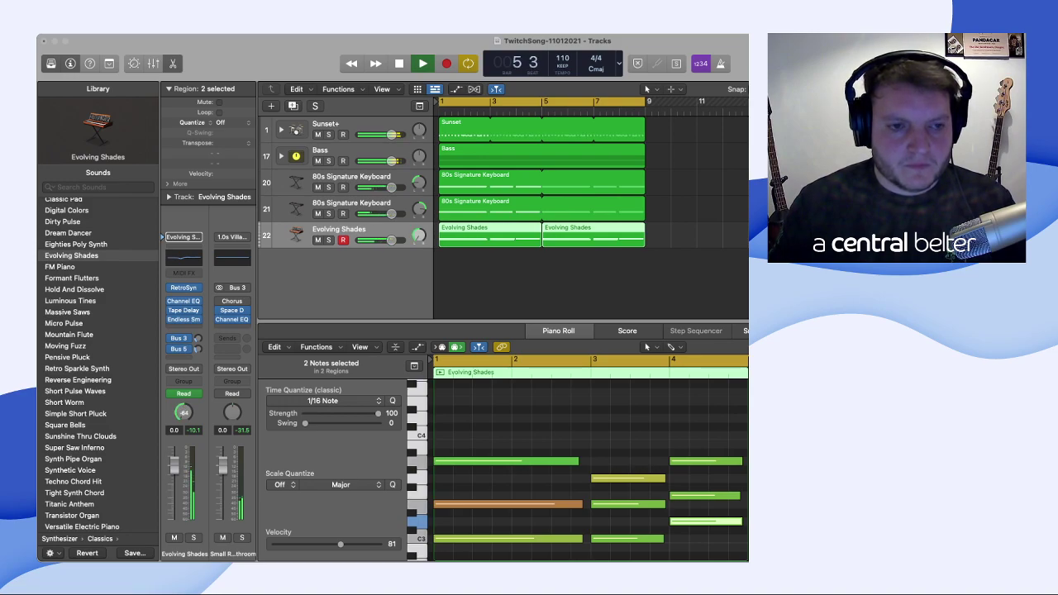
{"action": "key", "text": "s"}
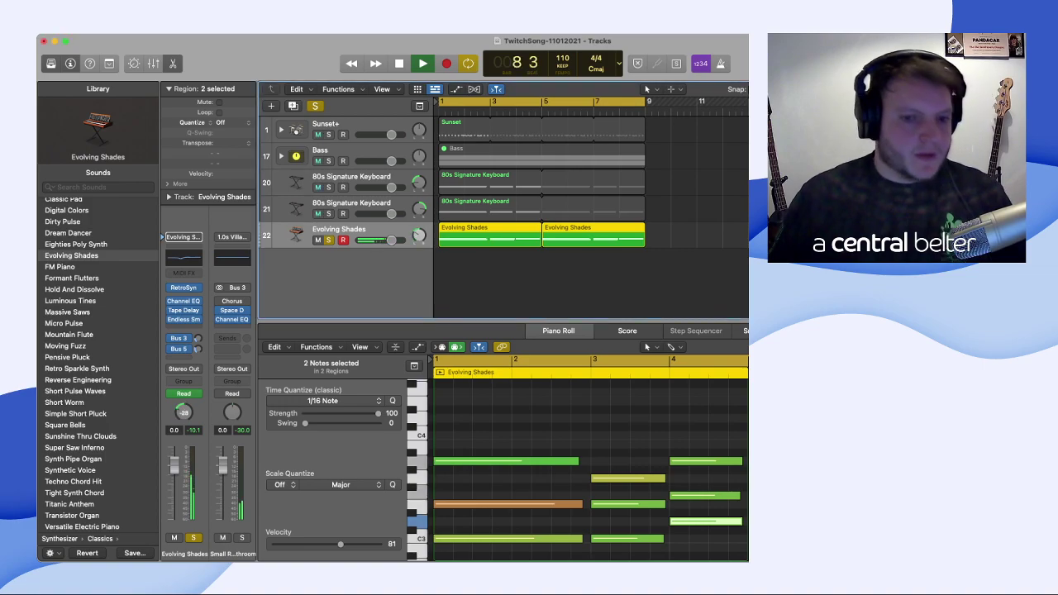
{"action": "key", "text": "space"}
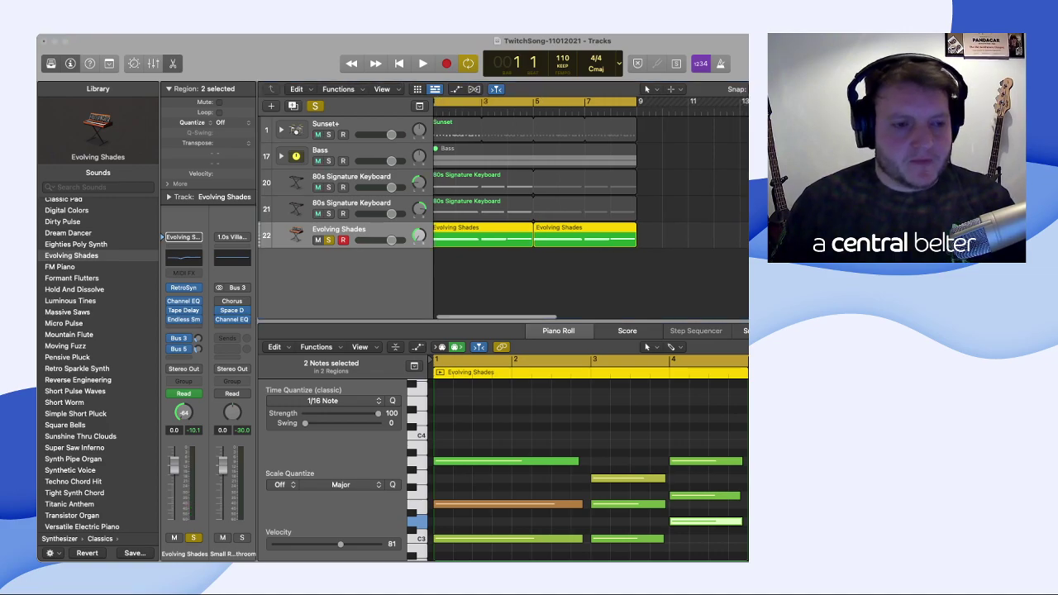
{"action": "key", "text": "space"}
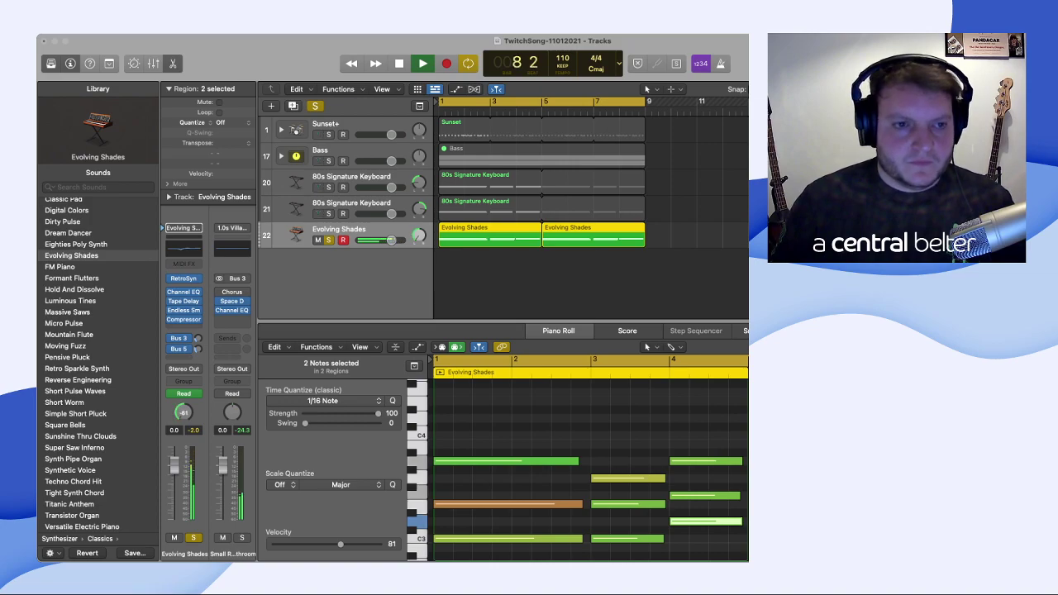
- Unsolo Evolving Shades and play the processed part with the full arrangement
{"action": "key", "text": "super+Tab"}
{"action": "key", "text": "s"}
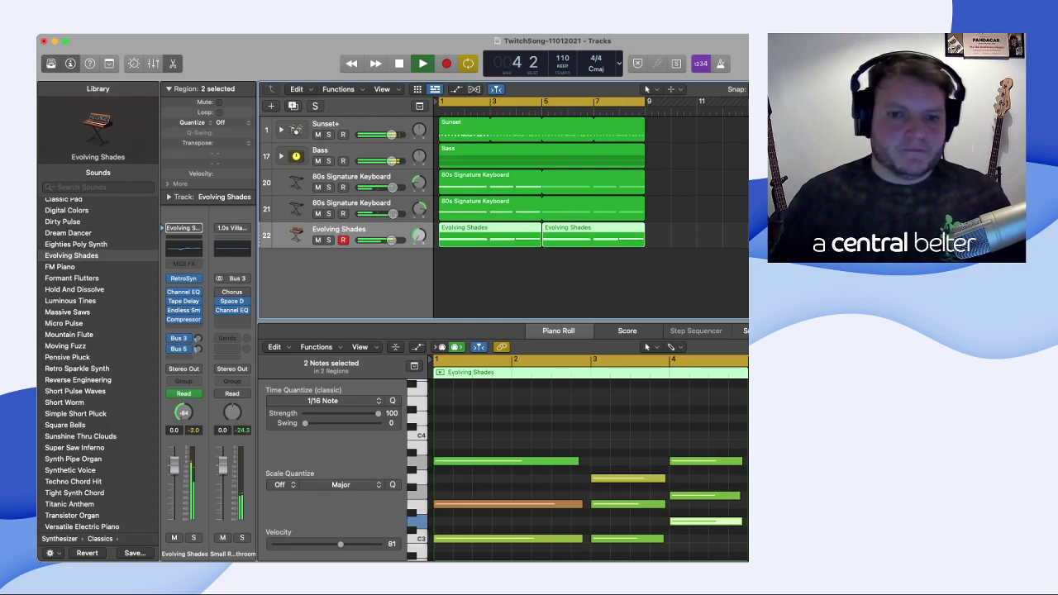
{"action": "key", "text": "space"}
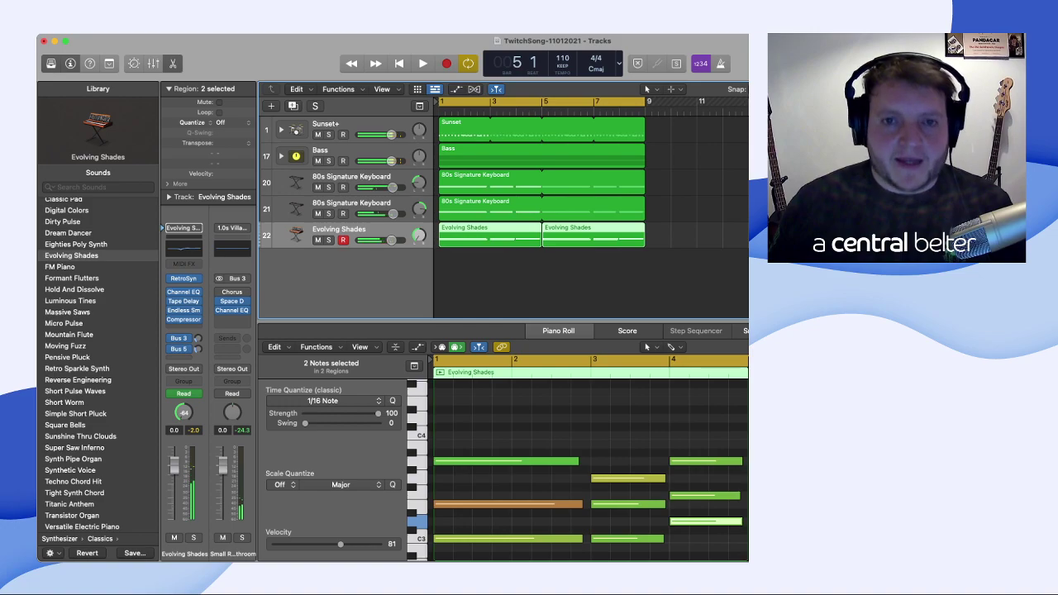
- Turn off cycle mode and move the Sunset, Bass and both 80s Signature Keyboard regions to start at bar 9
{"action": "key", "text": "c"}
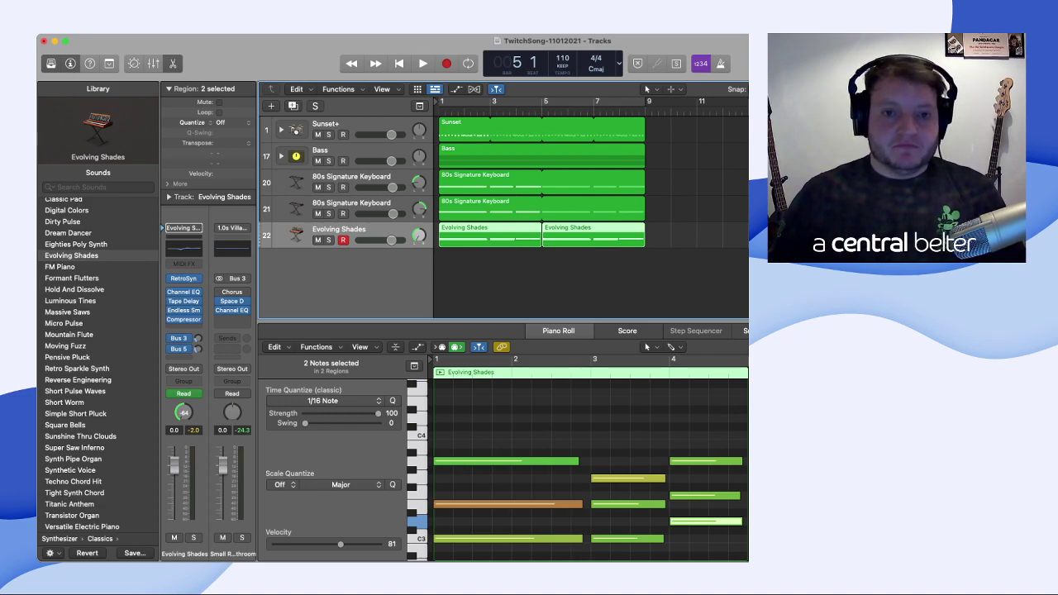
{"action": "left_click", "coordinate": [351, 124]}
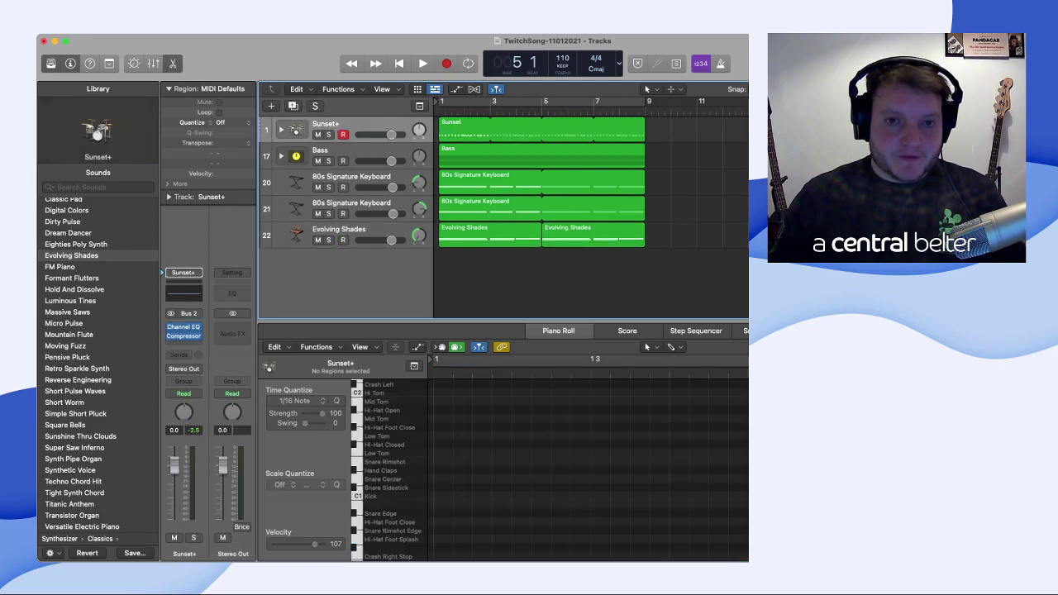
{"action": "left_click", "coordinate": [351, 150]}
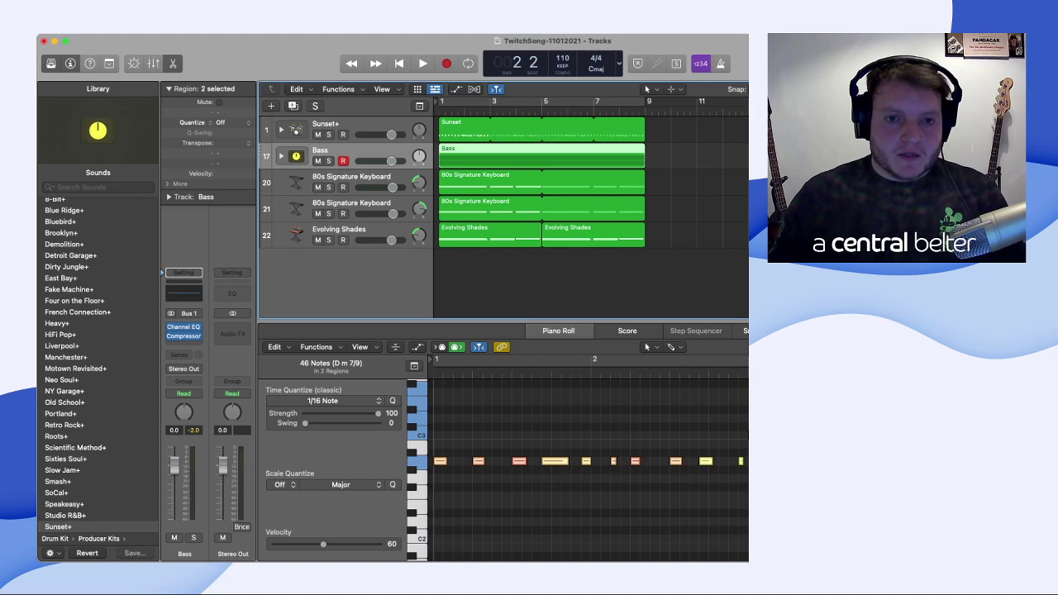
{"action": "left_click", "coordinate": [351, 124]}
{"action": "key", "text": "Down"}
{"action": "key", "text": "Down"}
{"action": "key", "text": "shift+Down"}
{"action": "left_click_drag", "start_coordinate": [490, 209], "coordinate": [697, 210]}
{"action": "left_click_drag", "start_coordinate": [537, 155], "coordinate": [741, 155]}
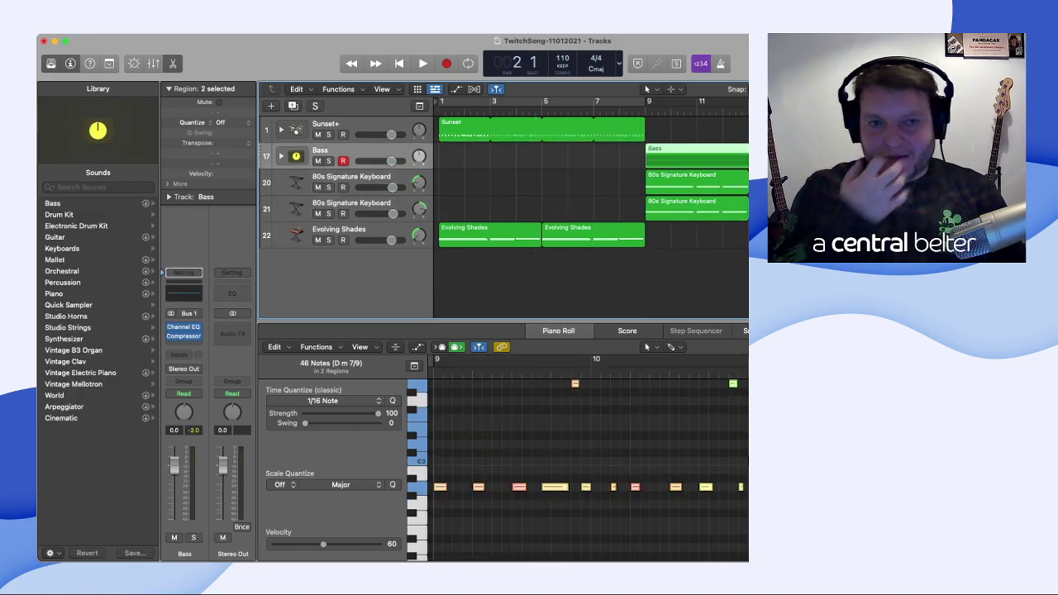
{"action": "left_click_drag", "start_coordinate": [464, 129], "coordinate": [664, 129]}
- Paste a copy of the looped Sunset drum region at bar 1 and shorten its loops to end at bar 5
{"action": "key", "text": "super+Right"}
{"action": "key", "text": "super+Right"}
{"action": "key", "text": "super+Right"}
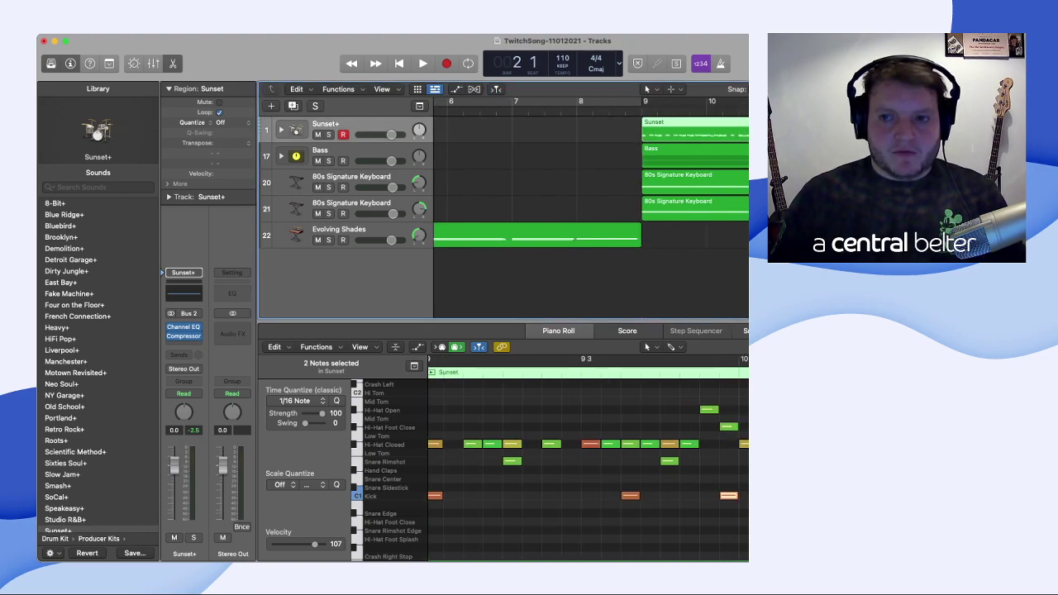
{"action": "key", "text": "super+Left"}
{"action": "key", "text": "super+Left"}
{"action": "key", "text": "super+Left"}
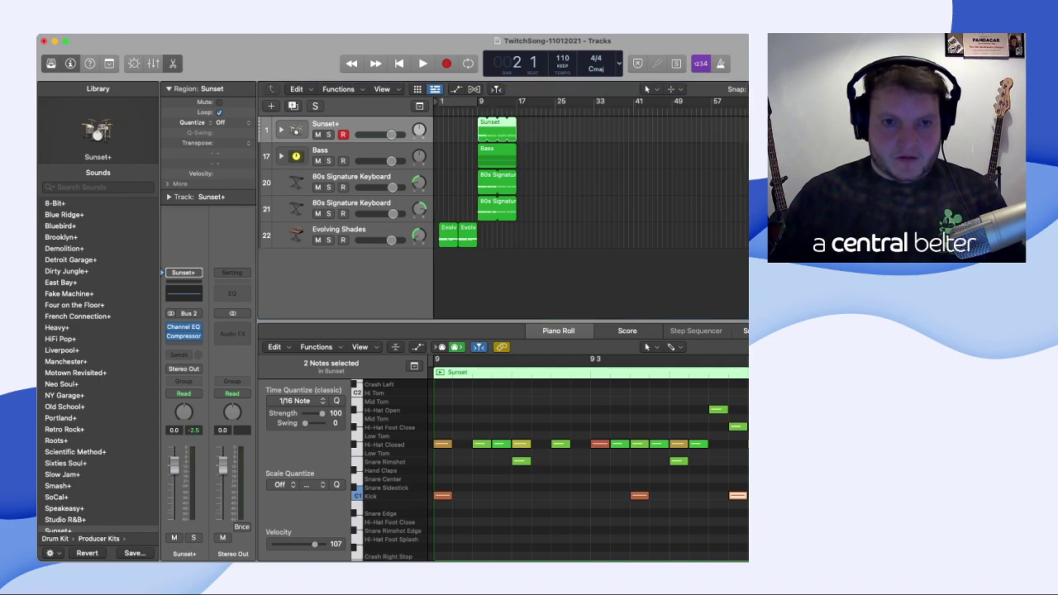
{"action": "key", "text": "Tab"}
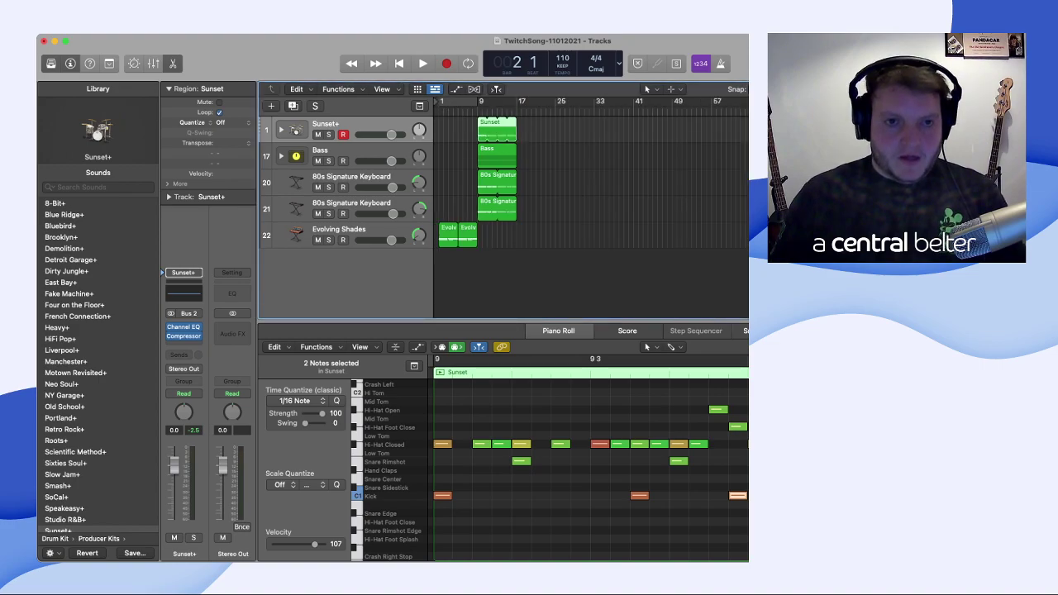
{"action": "key", "text": "Return"}
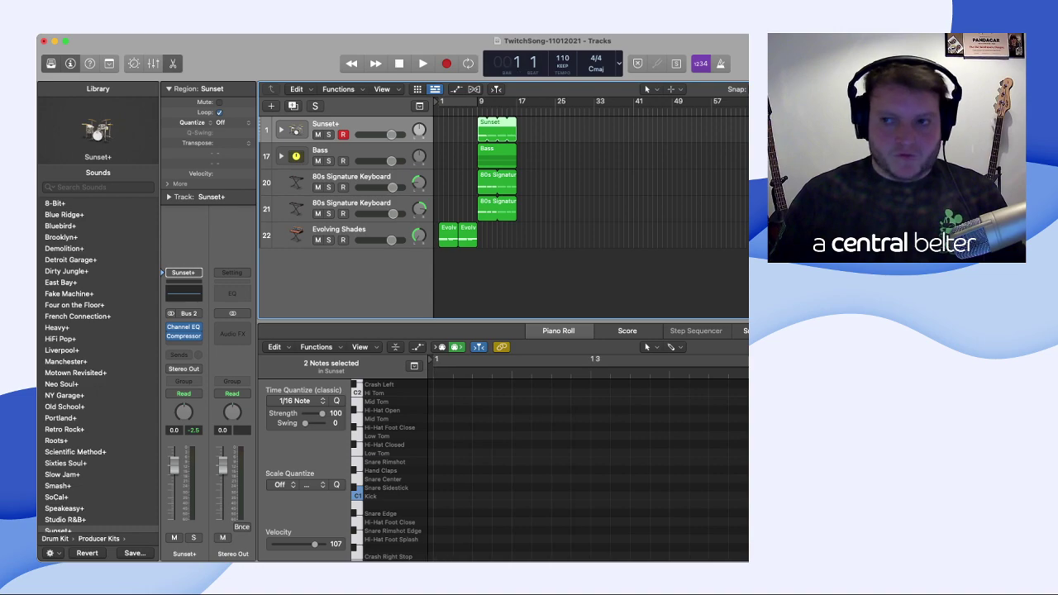
{"action": "key", "text": "super+v"}
{"action": "key", "text": "super+Right"}
{"action": "key", "text": "super+Right"}
{"action": "key", "text": "super+Right"}
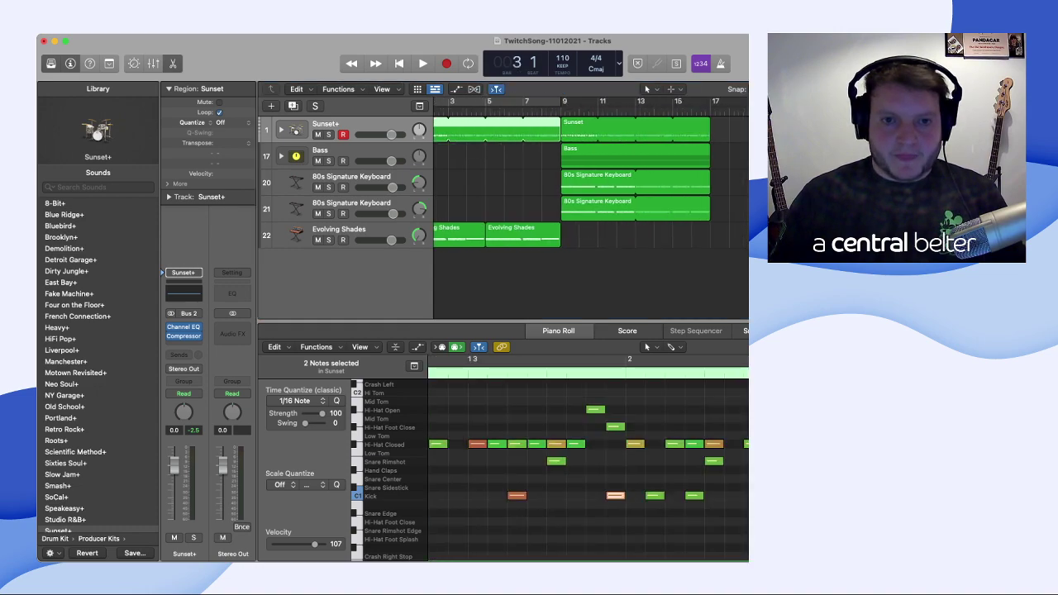
{"action": "left_click_drag", "start_coordinate": [587, 124], "coordinate": [513, 124]}
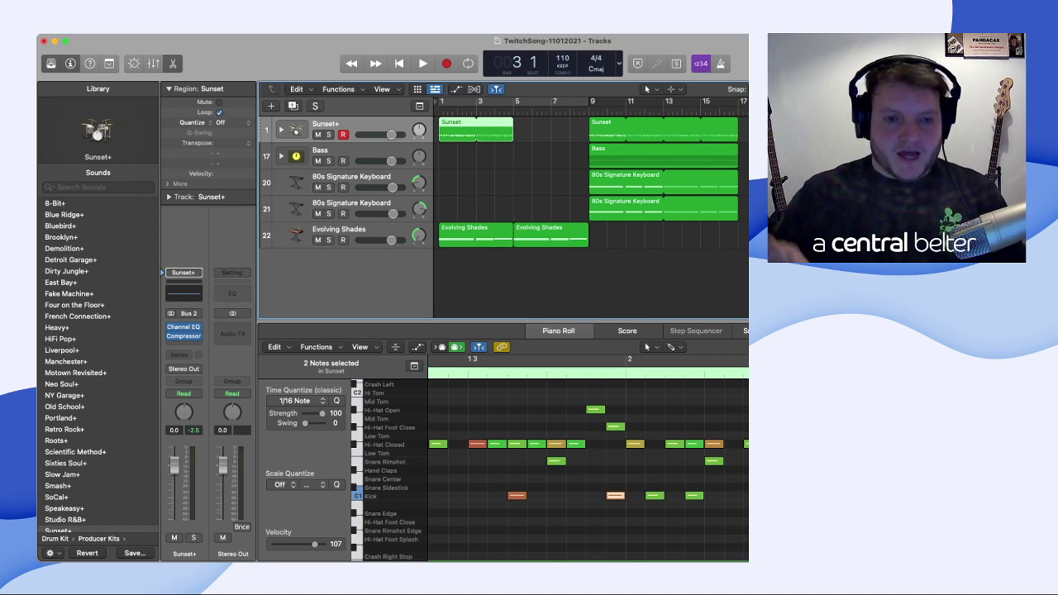
- Play the drums and Evolving Shades intro from bar 1 through bar 4
{"action": "key", "text": "Return"}
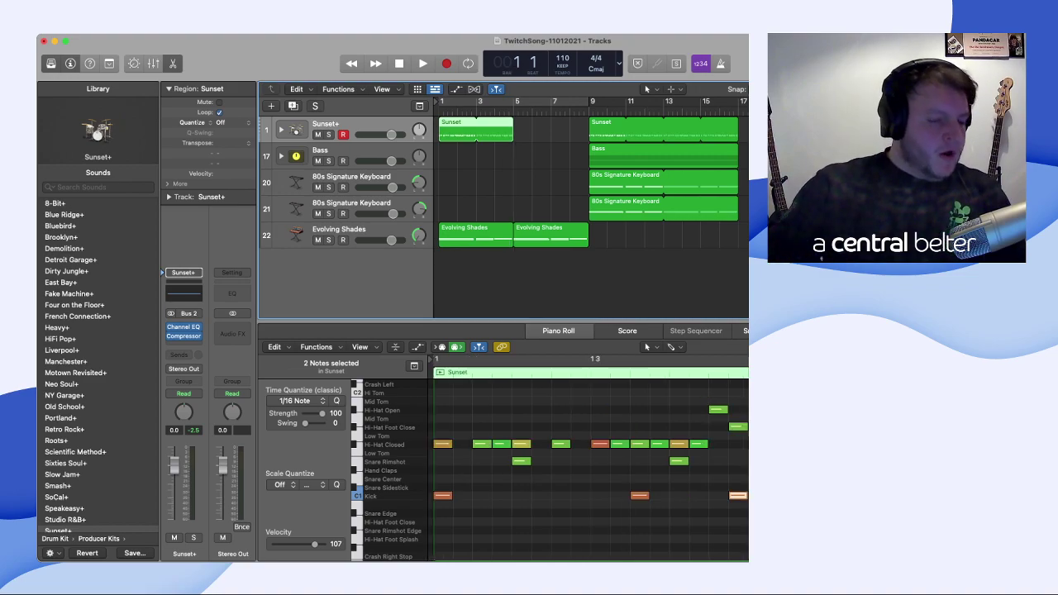
{"action": "key", "text": "space"}
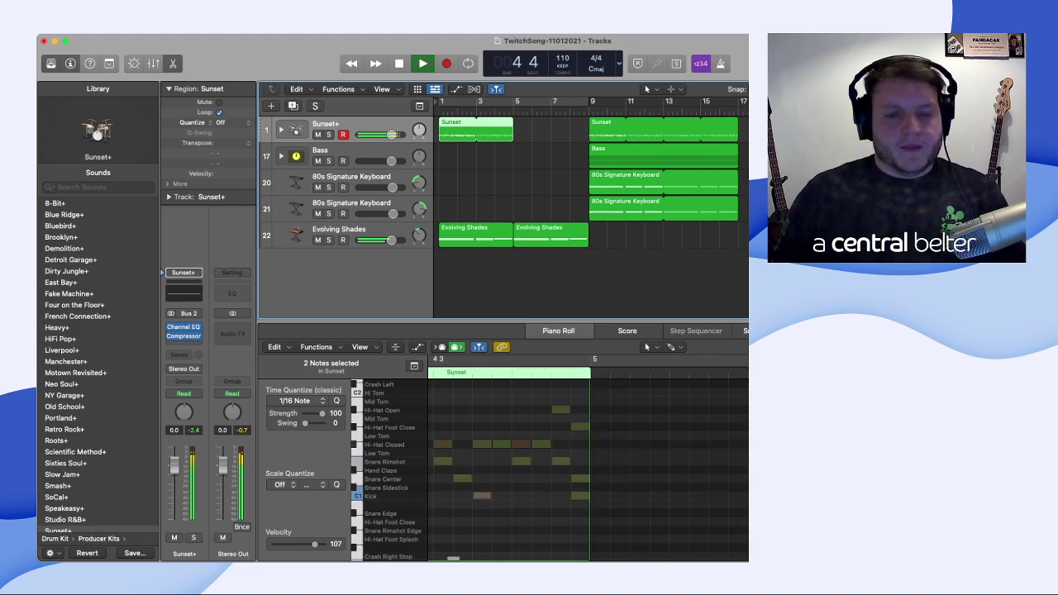
{"action": "key", "text": "space"}
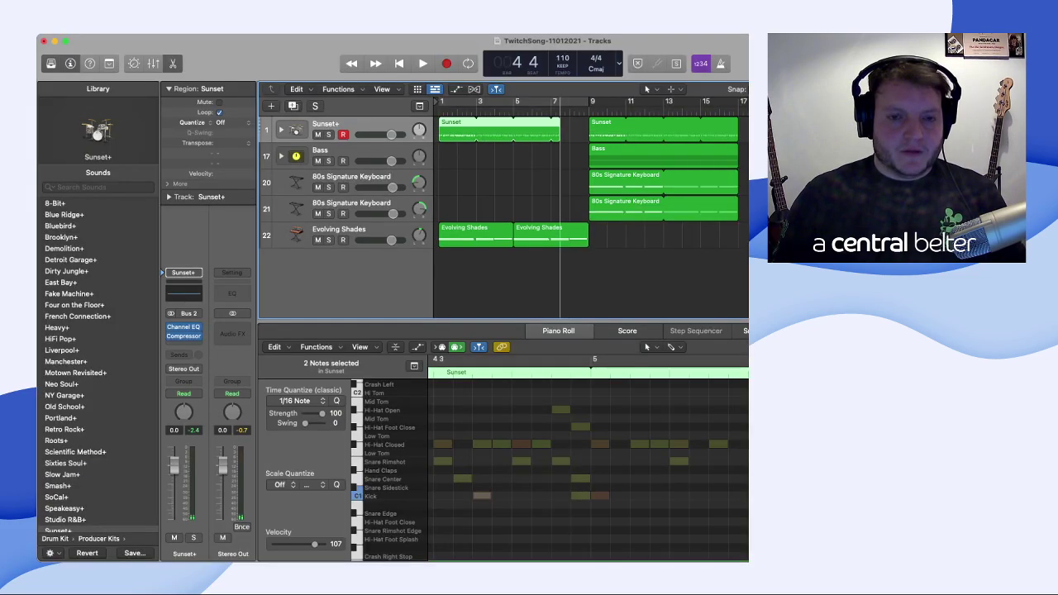
- Move the opening Sunset and Evolving Shades regions beyond bar 17, and shift the bar 9 Sunset and Bass regions to bar 1
{"action": "left_click", "coordinate": [476, 234], "text": "shift"}
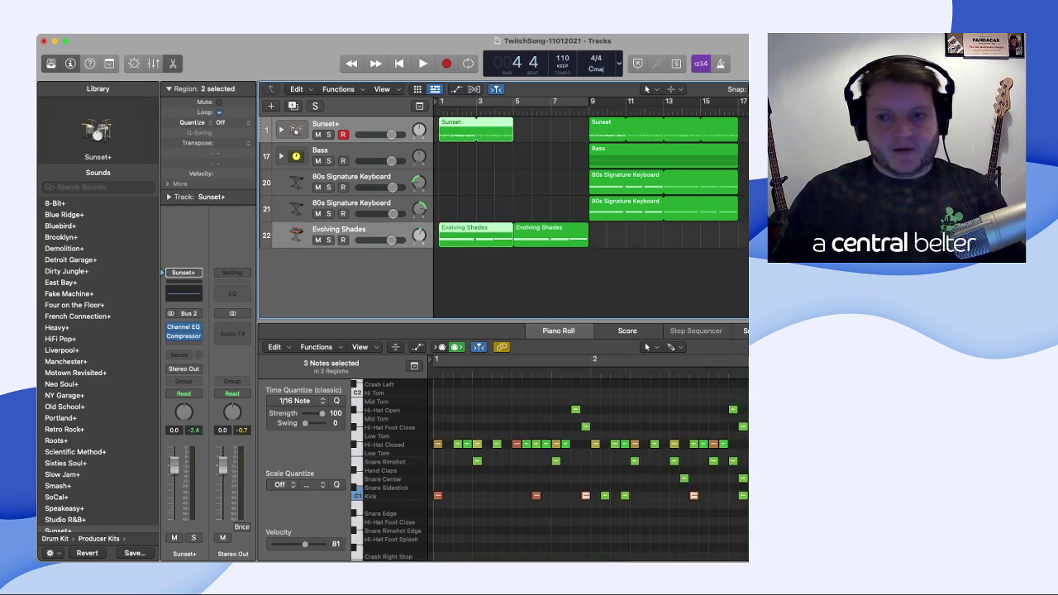
{"action": "left_click_drag", "start_coordinate": [463, 233], "coordinate": [857, 233]}
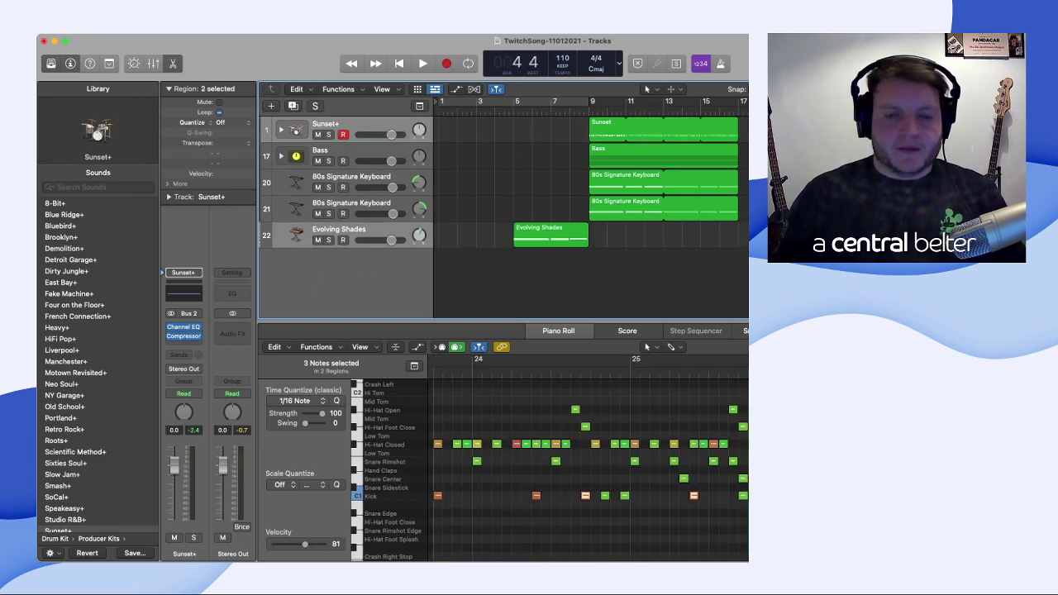
{"action": "left_click", "coordinate": [628, 129]}
{"action": "left_click", "coordinate": [628, 155], "text": "shift"}
{"action": "left_click_drag", "start_coordinate": [628, 156], "coordinate": [511, 156]}
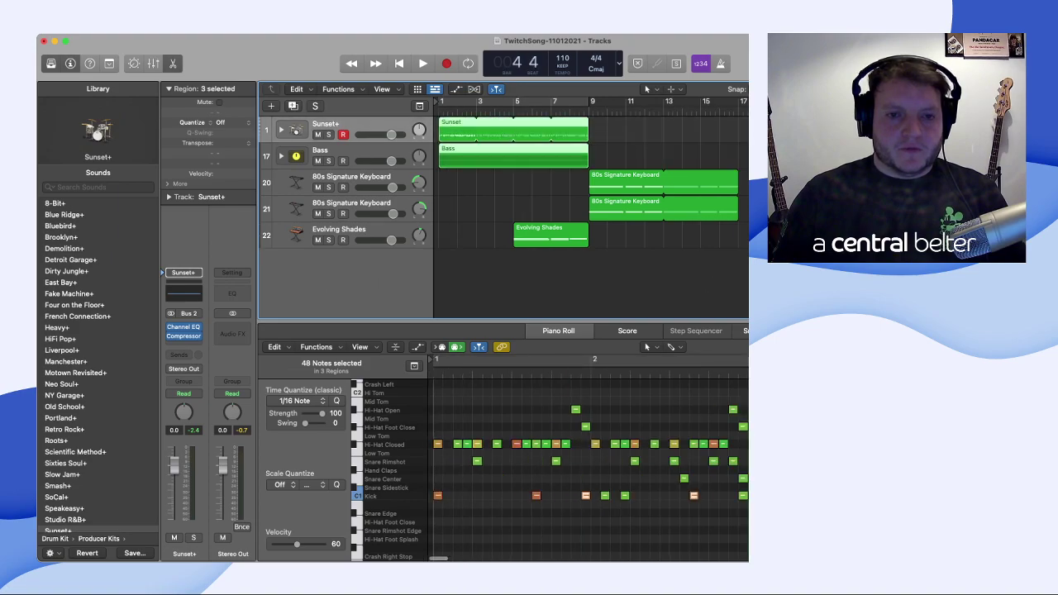
- Move the Sunset drum region to start at bar 5 and play the drum entry over the bass
{"action": "left_click", "coordinate": [511, 272]}
{"action": "left_click_drag", "start_coordinate": [459, 128], "coordinate": [588, 128]}
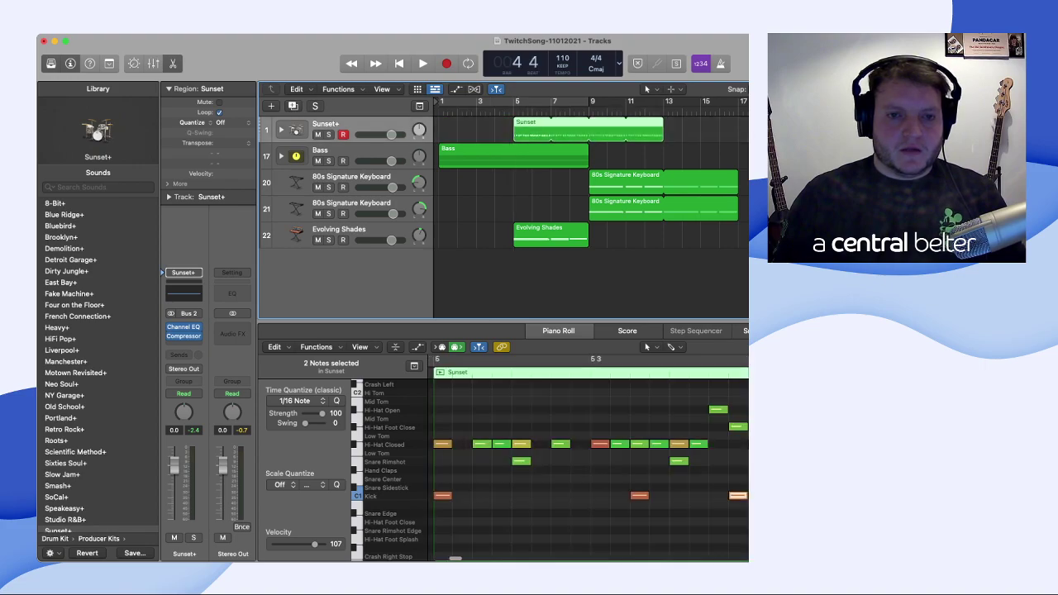
{"action": "key", "text": "space"}
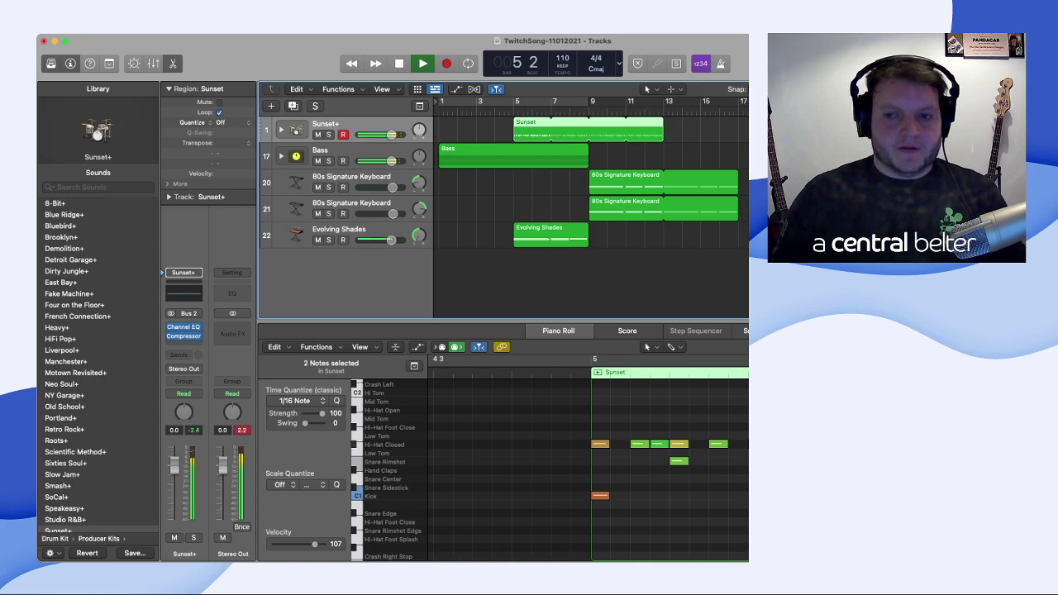
{"action": "key", "text": "space"}
- Move the remaining Evolving Shades region at bar 5 out beyond bar 17
{"action": "left_click_drag", "start_coordinate": [551, 234], "coordinate": [551, 129]}
{"action": "key", "text": "super+z"}
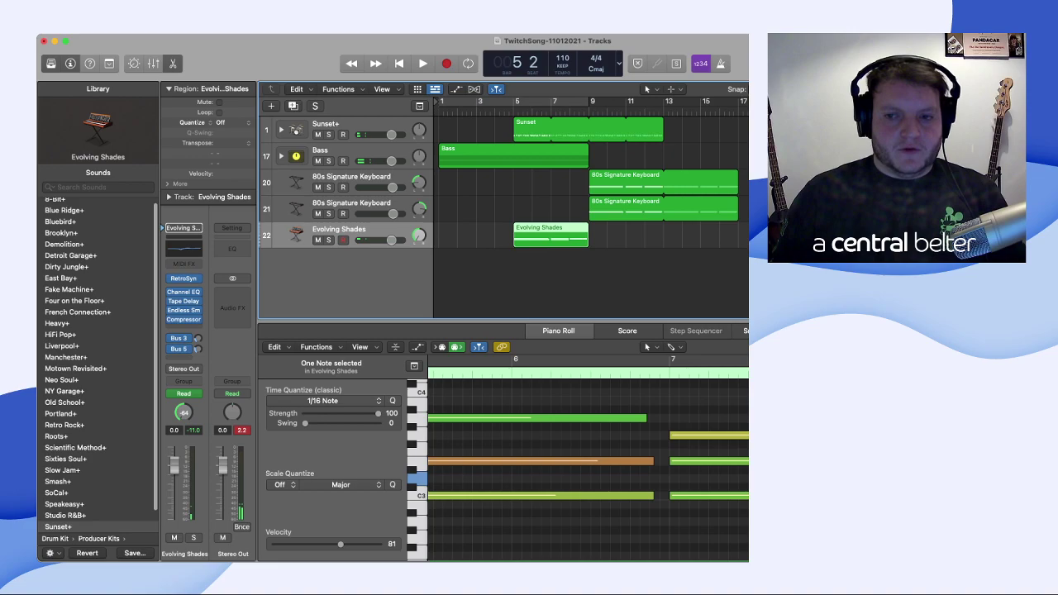
{"action": "left_click_drag", "start_coordinate": [551, 235], "coordinate": [748, 235]}
- Play the bass and drum intro from around bar 4 to just before the keyboards enter at bar 9
{"action": "left_click", "coordinate": [626, 182]}
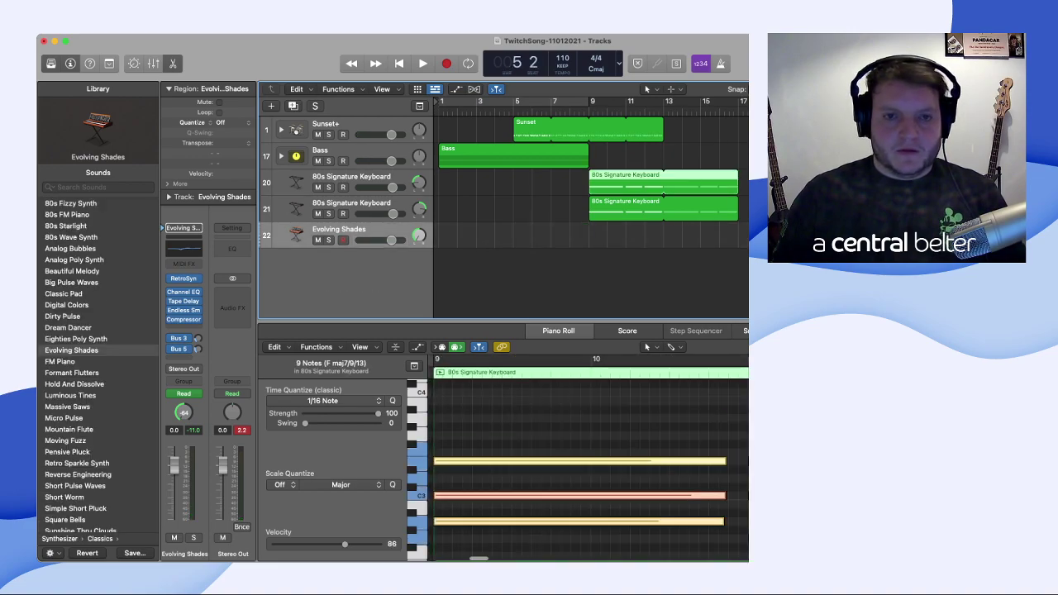
{"action": "key", "text": "comma"}
{"action": "key", "text": "space"}
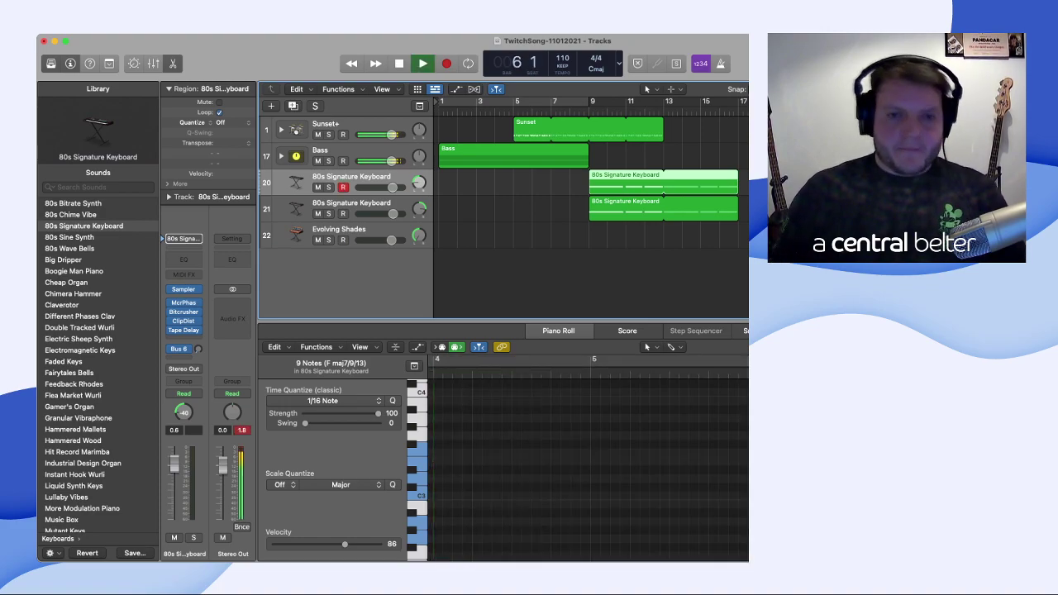
{"action": "scroll", "coordinate": [590, 207], "scroll_direction": "right", "scroll_amount": 2}
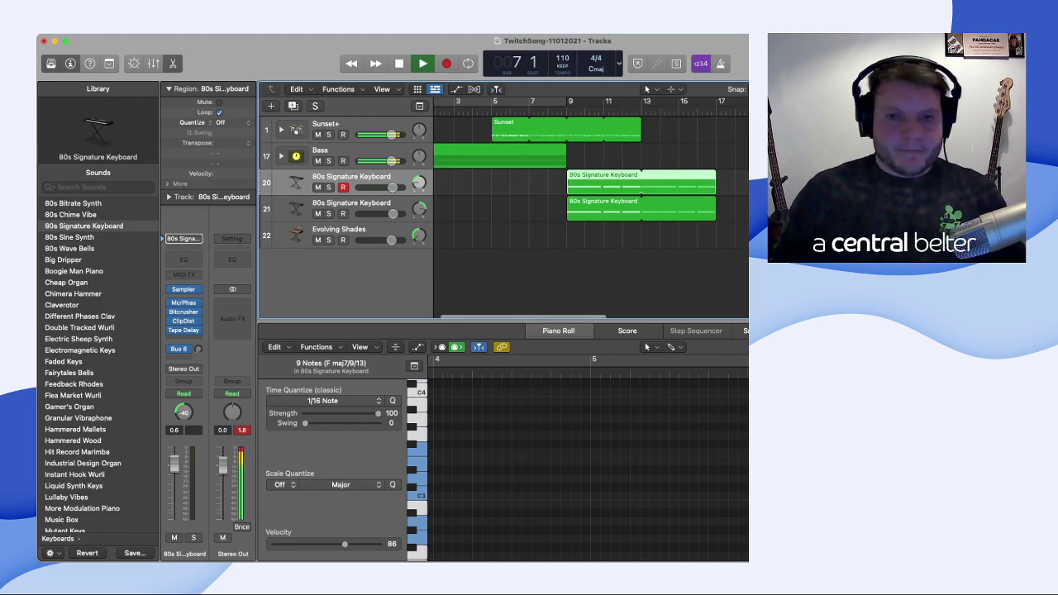
{"action": "scroll", "coordinate": [590, 207], "scroll_direction": "left", "scroll_amount": 1}
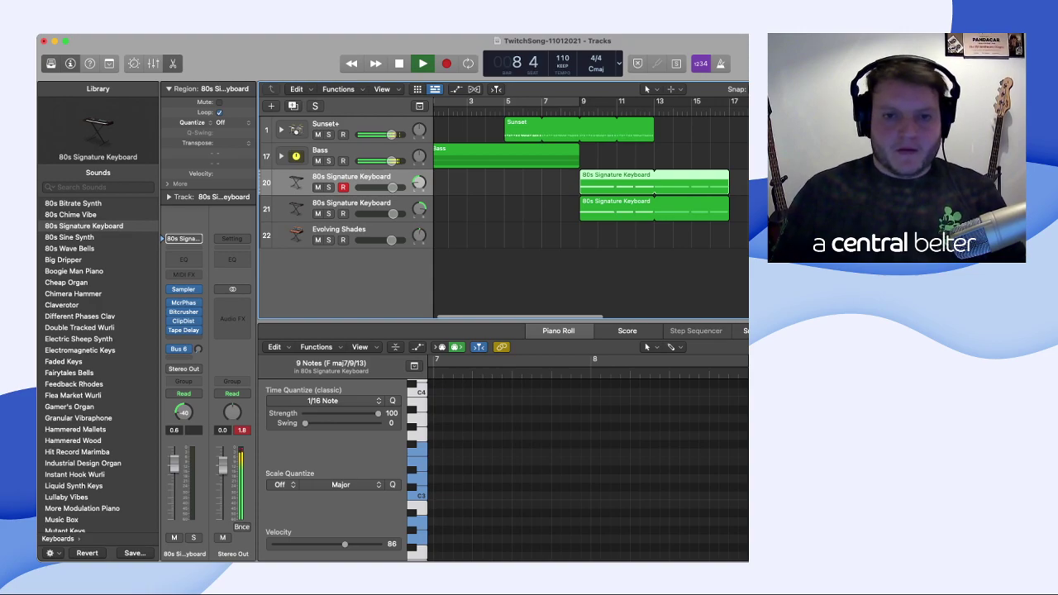
{"action": "key", "text": "space"}
- Expand the Bass track stack, loop the Deep Sub Bass and 80s FM Bass Attack regions out to bar 25, and briefly play around bar 9
{"action": "left_click", "coordinate": [352, 156]}
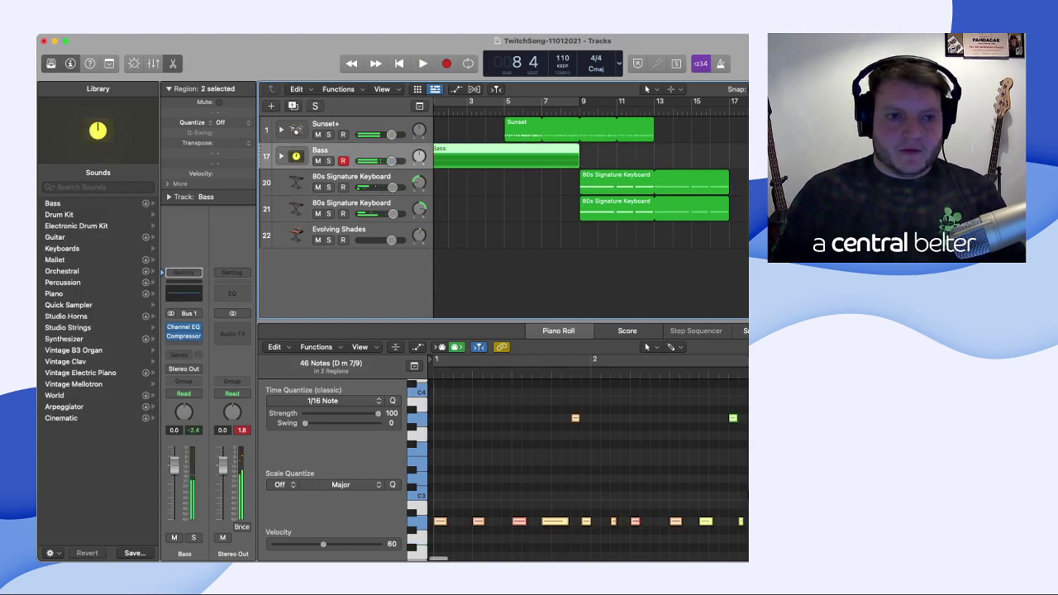
{"action": "left_click", "coordinate": [281, 156]}
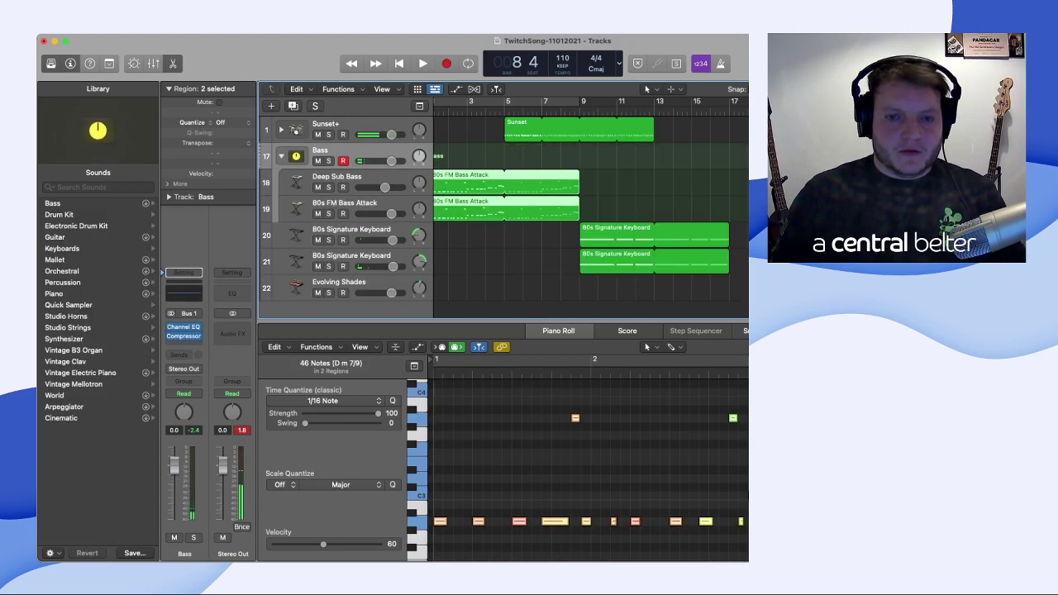
{"action": "left_click", "coordinate": [339, 176]}
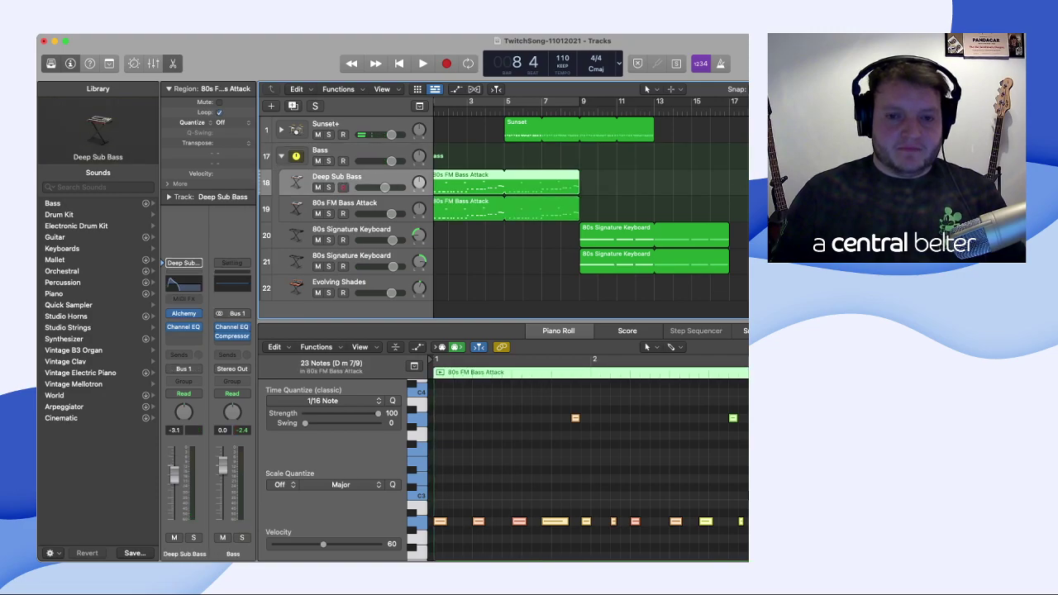
{"action": "left_click", "coordinate": [346, 203], "text": "shift"}
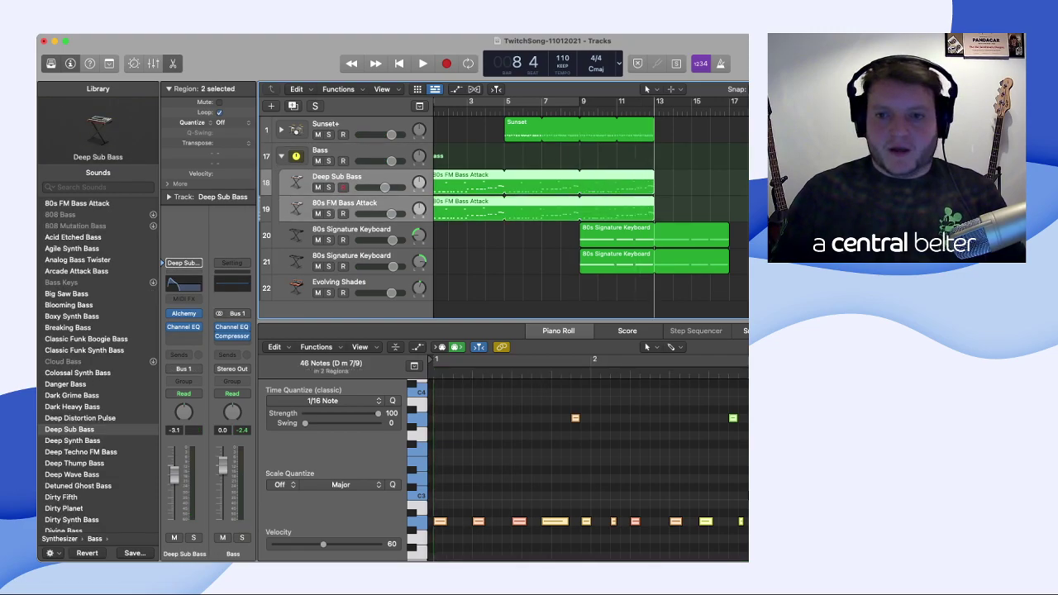
{"action": "left_click_drag", "start_coordinate": [748, 203], "coordinate": [729, 177]}
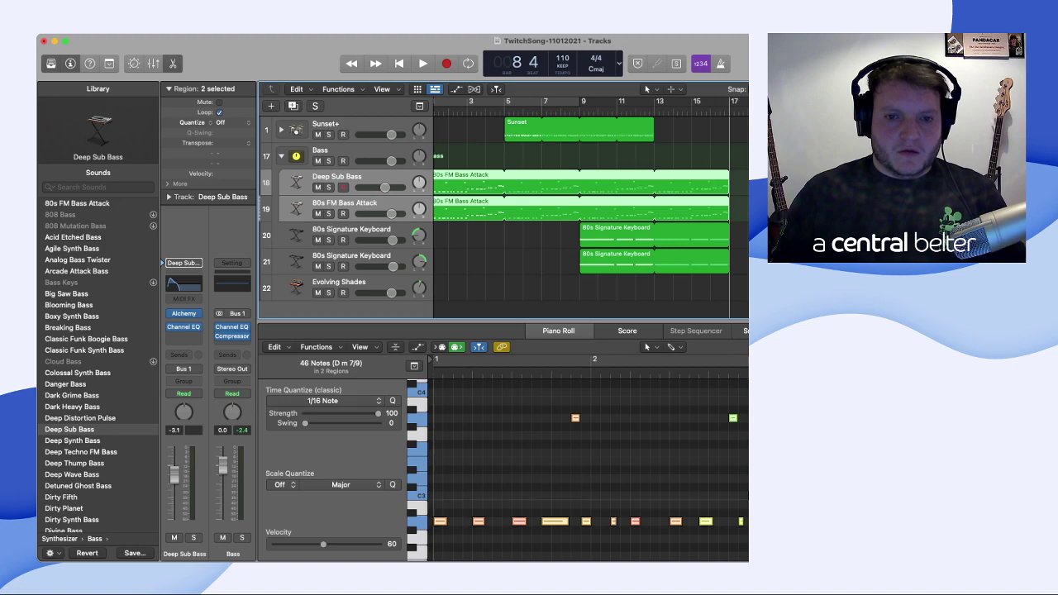
{"action": "left_click_drag", "start_coordinate": [729, 177], "coordinate": [748, 177]}
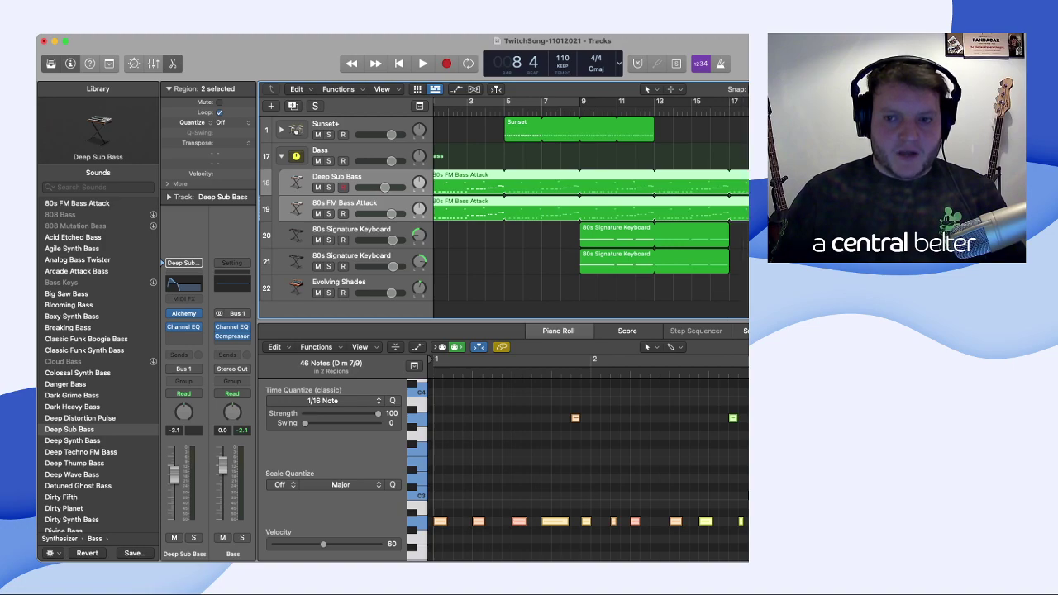
{"action": "key", "text": "space"}
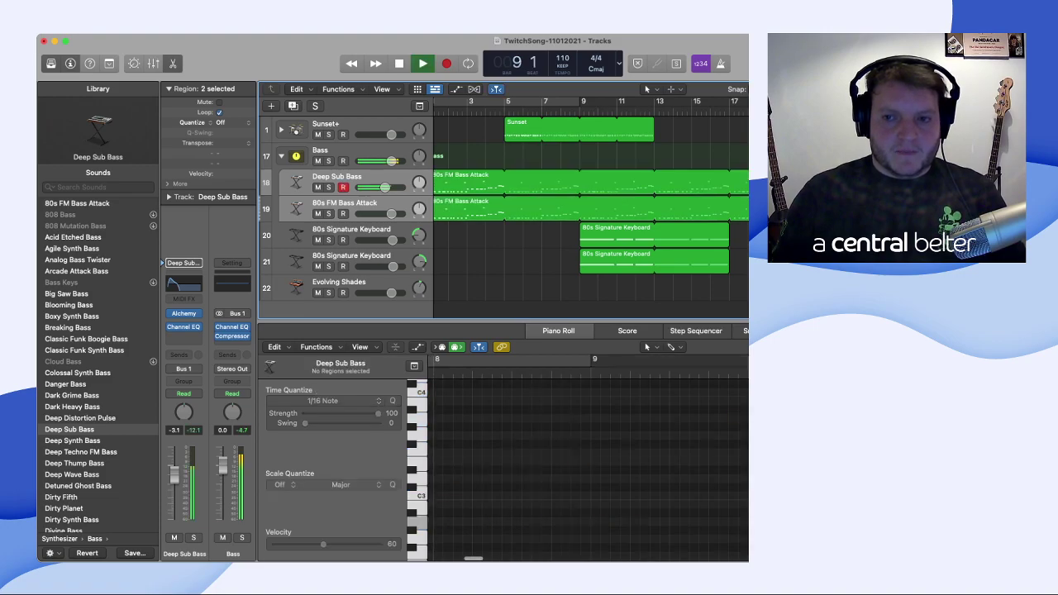
{"action": "scroll", "coordinate": [590, 207], "scroll_direction": "right", "scroll_amount": 3}
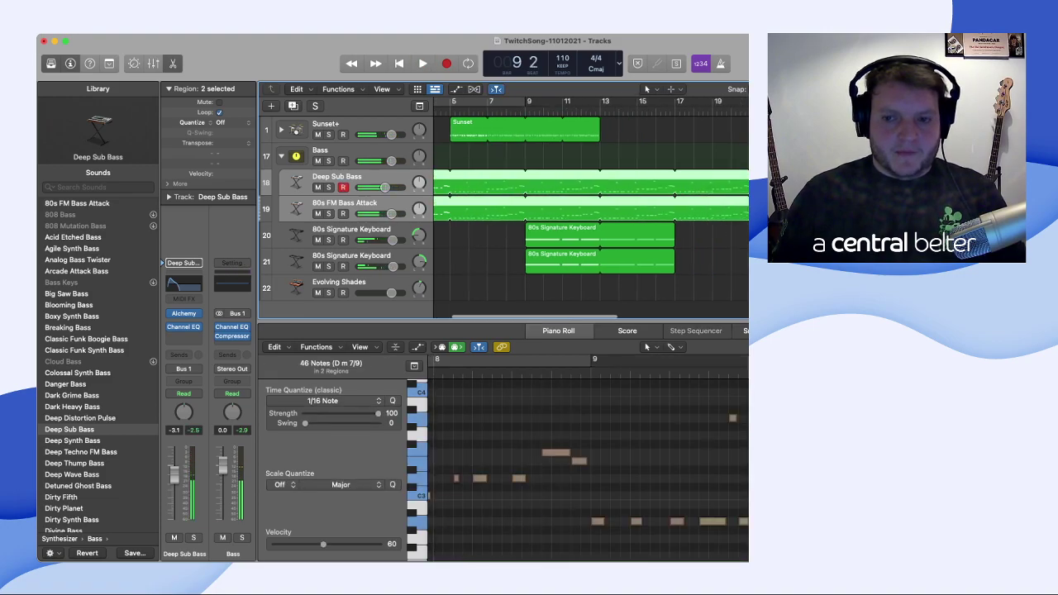
- Move the parked four-bar Sunset region and its matching Evolving Shades region to start at bar 25
{"action": "left_click", "coordinate": [748, 129]}
{"action": "left_click", "coordinate": [748, 287], "text": "shift"}
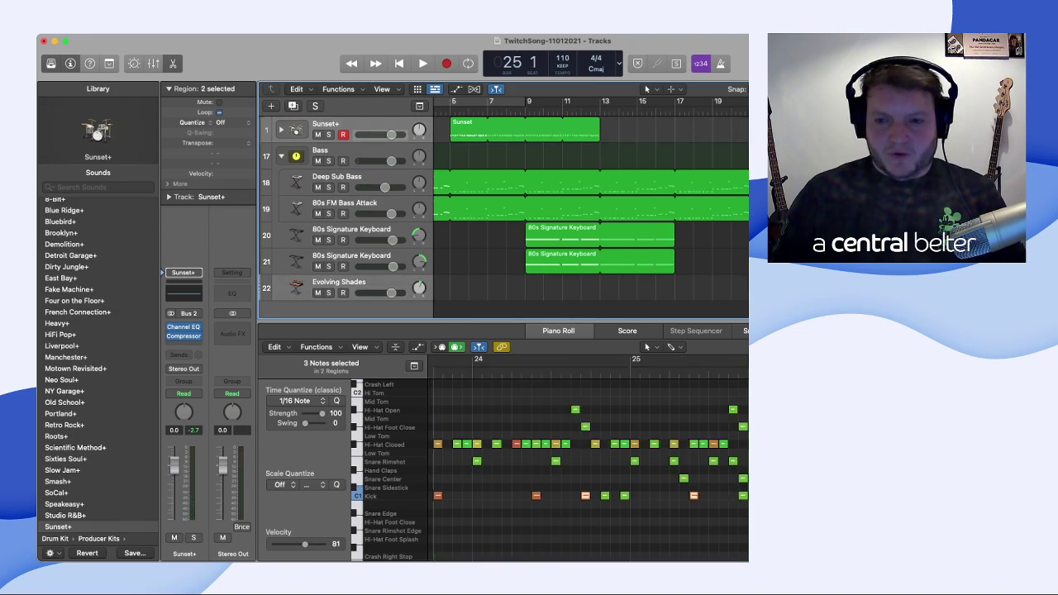
{"action": "scroll", "coordinate": [590, 207], "scroll_direction": "right", "scroll_amount": 2}
{"action": "left_click", "coordinate": [748, 288]}
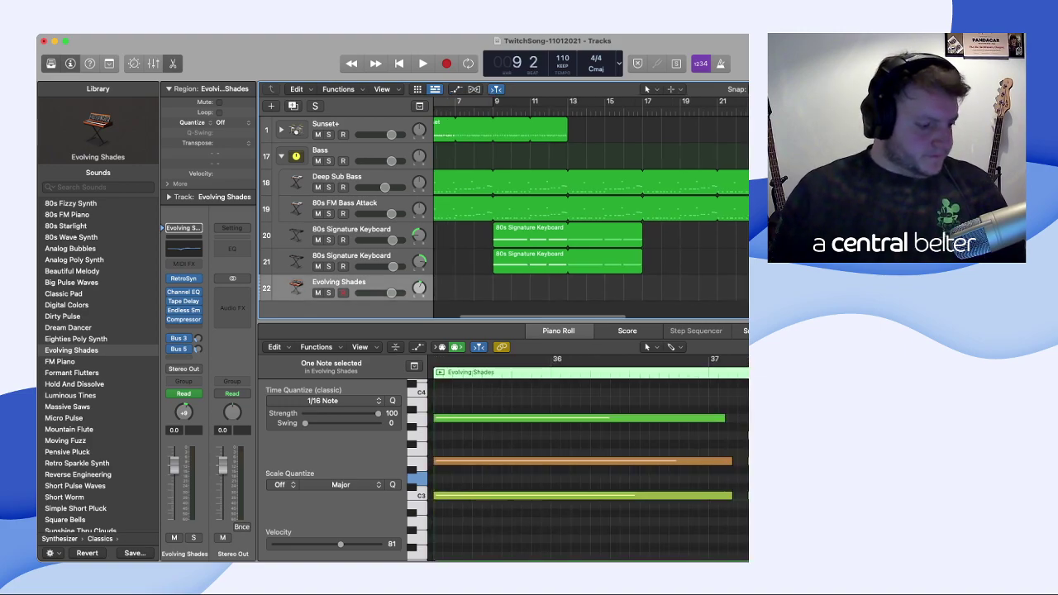
- Copy the looped regions on both bass tracks to start again at bar 29
{"action": "left_click", "coordinate": [344, 203]}
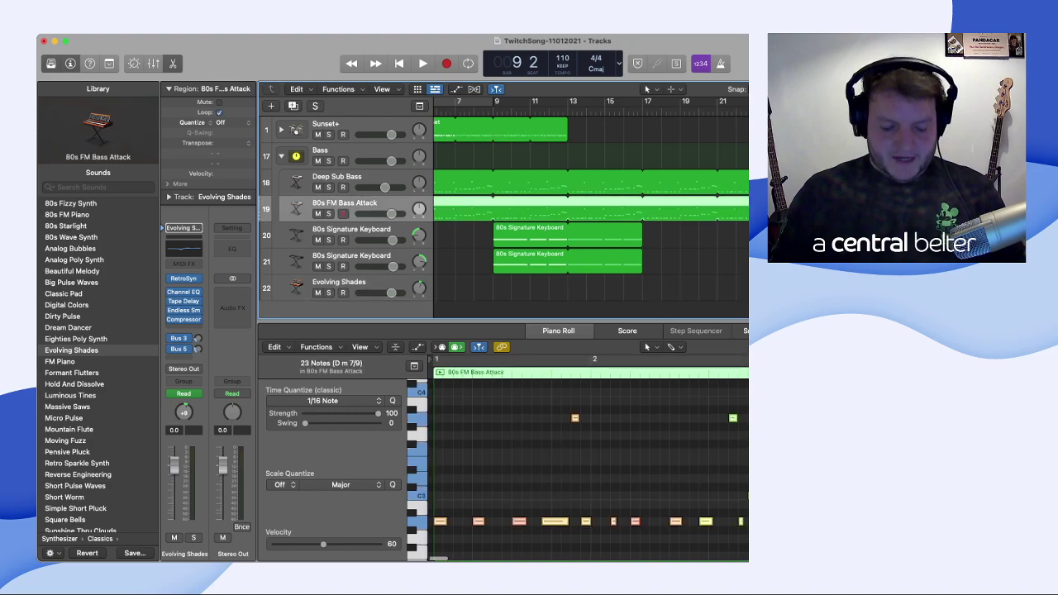
{"action": "left_click", "coordinate": [338, 176], "text": "shift"}
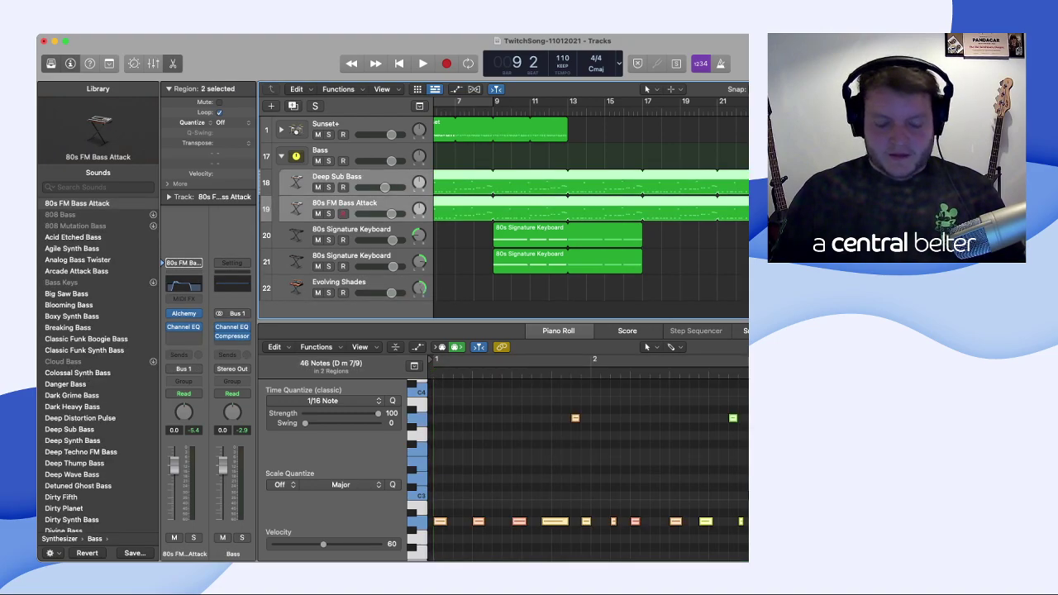
{"action": "key", "text": "."}
{"action": "scroll", "coordinate": [591, 455], "scroll_direction": "right", "scroll_amount": 3}
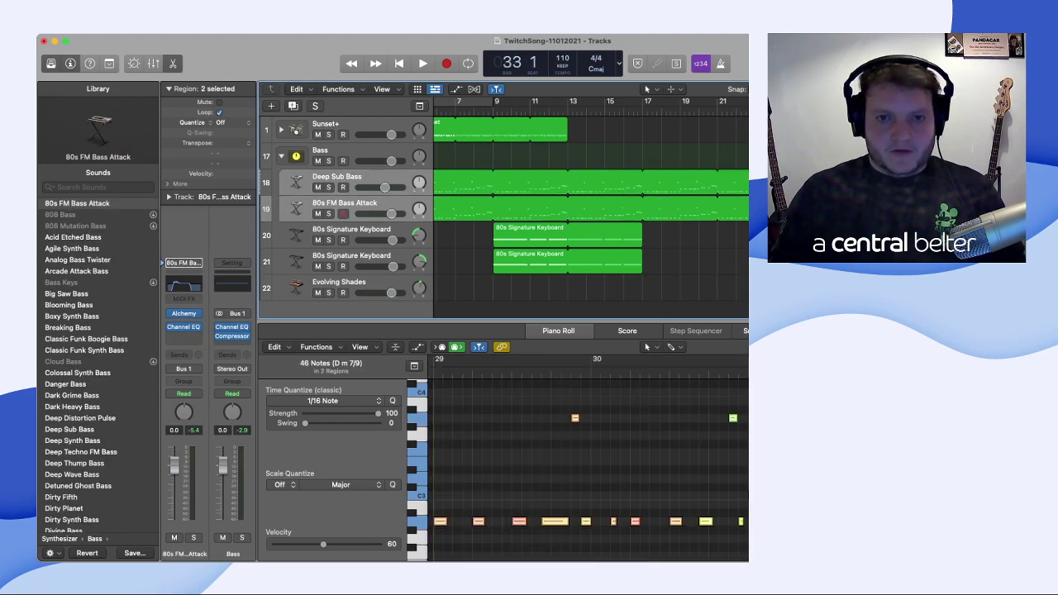
- Loop the bar 5 Sunset drum region out to bar 25 and copy it to bar 29
{"action": "left_click_drag", "start_coordinate": [564, 123], "coordinate": [747, 123]}
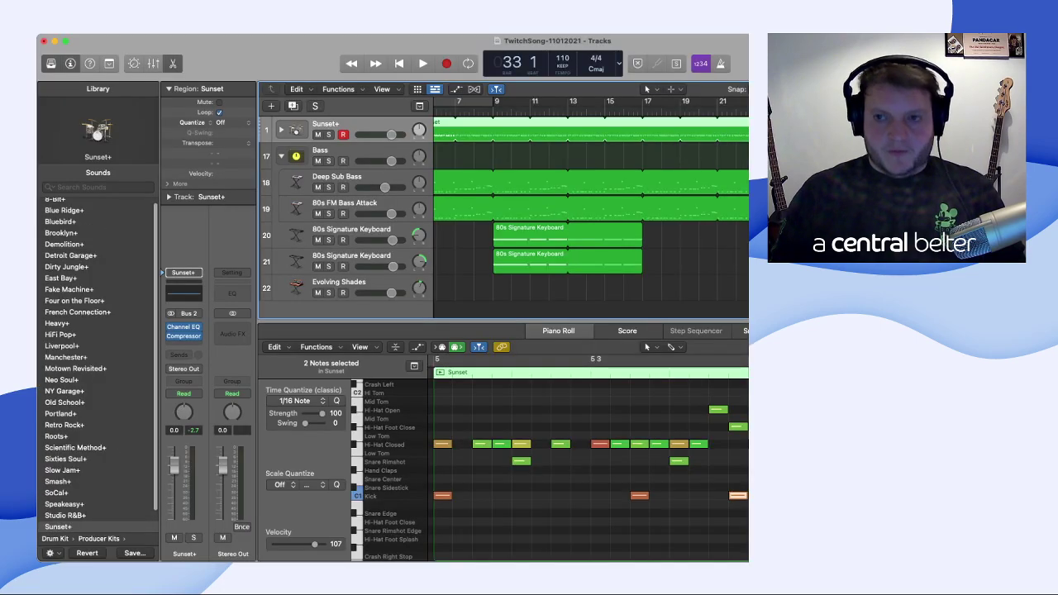
{"action": "scroll", "coordinate": [591, 463], "scroll_direction": "right", "scroll_amount": 5}
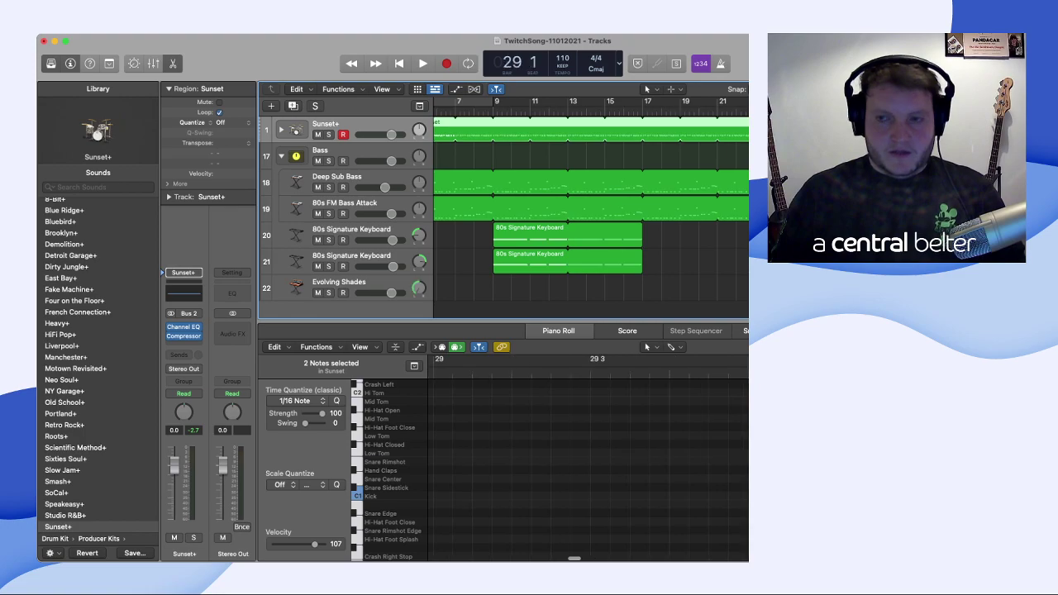
{"action": "key", "text": "super+v"}
{"action": "scroll", "coordinate": [590, 207], "scroll_direction": "right", "scroll_amount": 6}
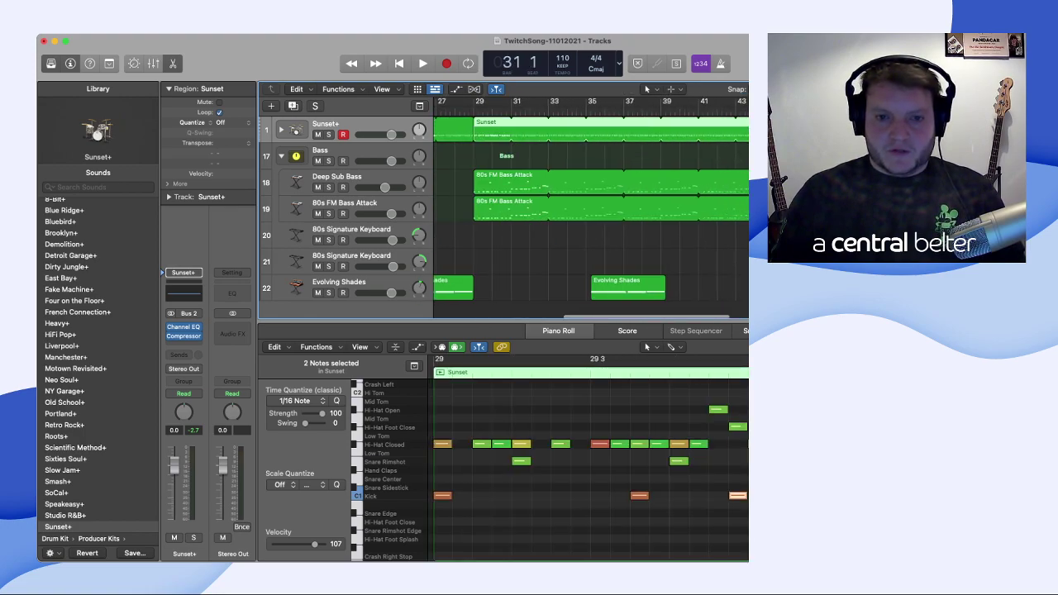
- Select the copied bass and drum regions at bar 29, and move the bar 35 Evolving Shades region to bar 45
{"action": "left_click", "coordinate": [699, 189]}
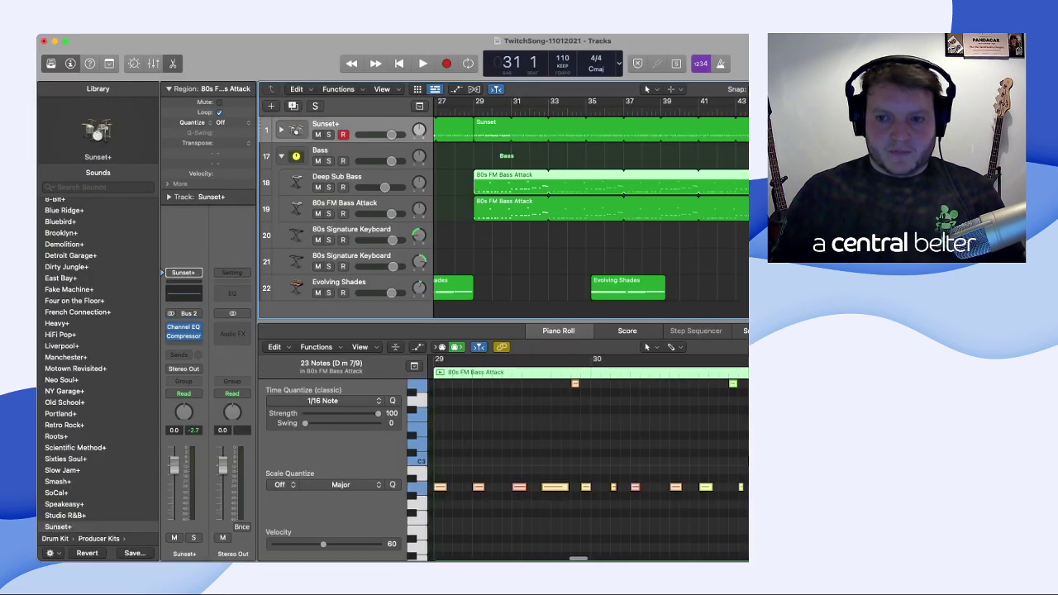
{"action": "left_click", "coordinate": [612, 208], "text": "shift"}
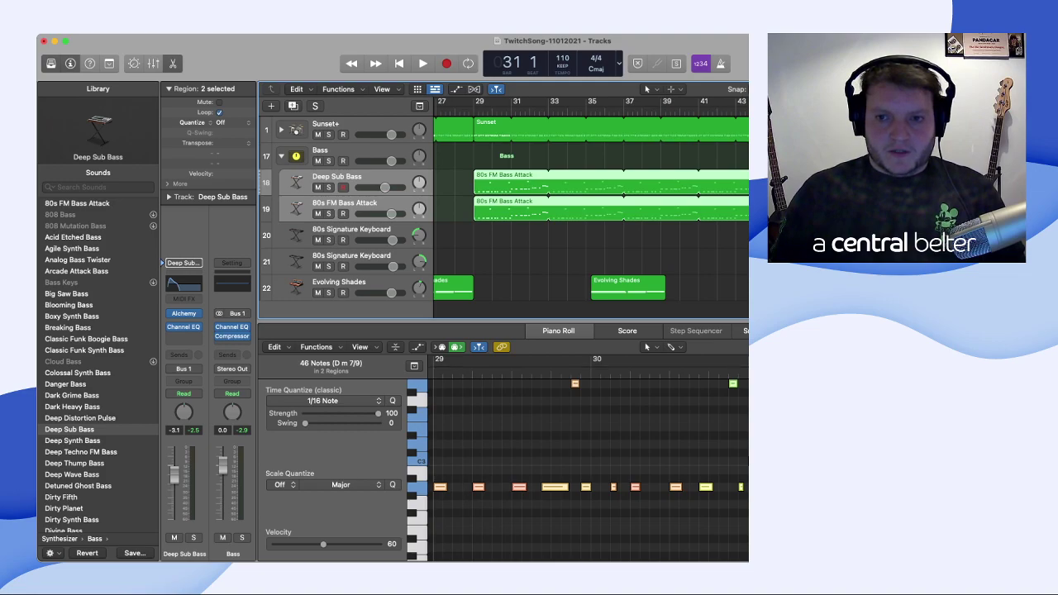
{"action": "left_click", "coordinate": [510, 129]}
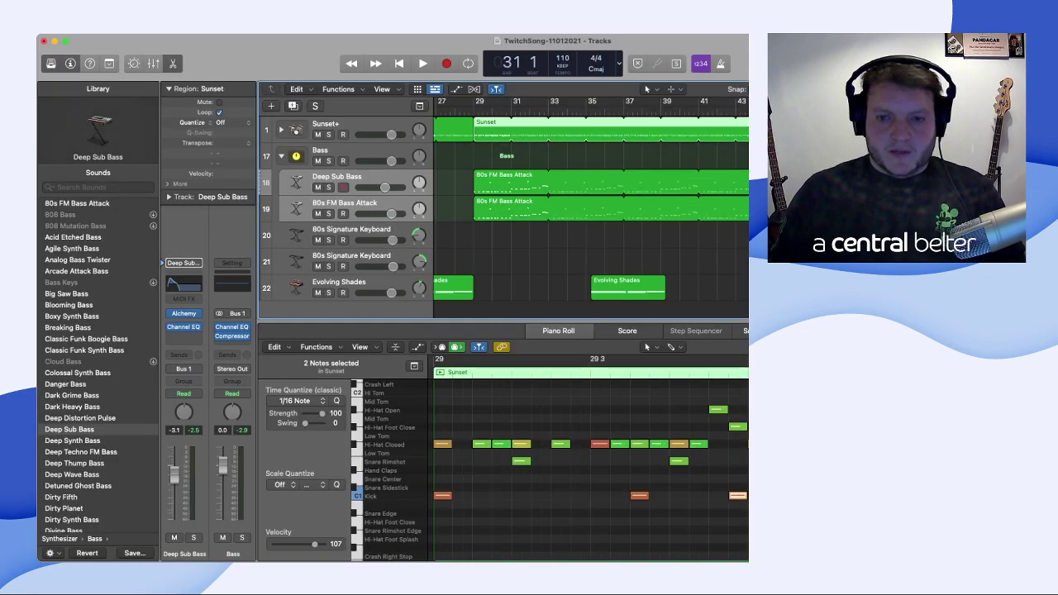
{"action": "left_click", "coordinate": [628, 287]}
{"action": "left_click_drag", "start_coordinate": [820, 287], "coordinate": [815, 286]}
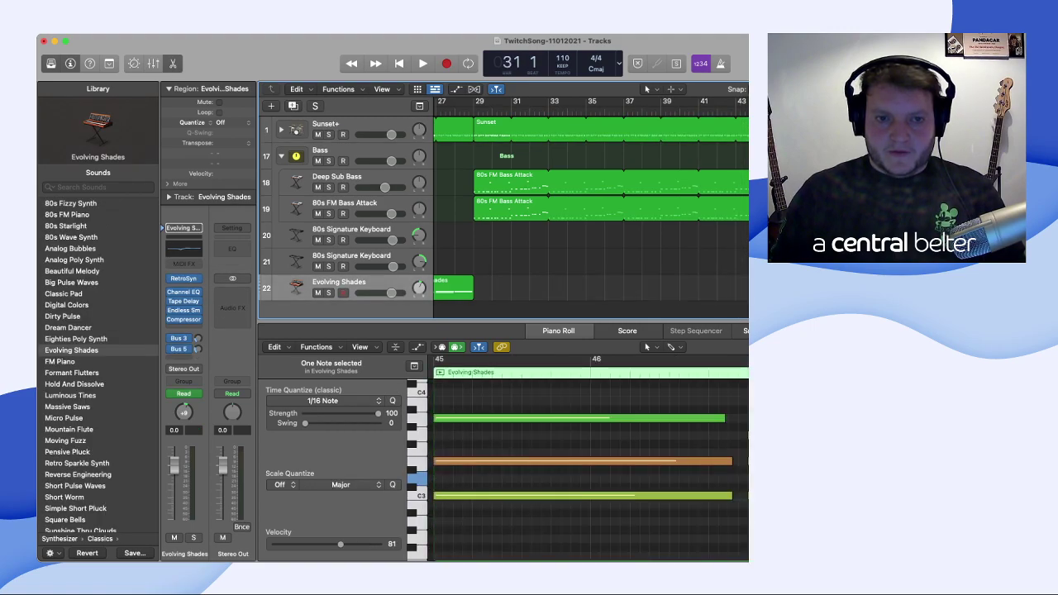
- Copy the four-bar Sunset region at bar 25 to bar 45 and return the playhead to bar 1
{"action": "left_click", "coordinate": [453, 129]}
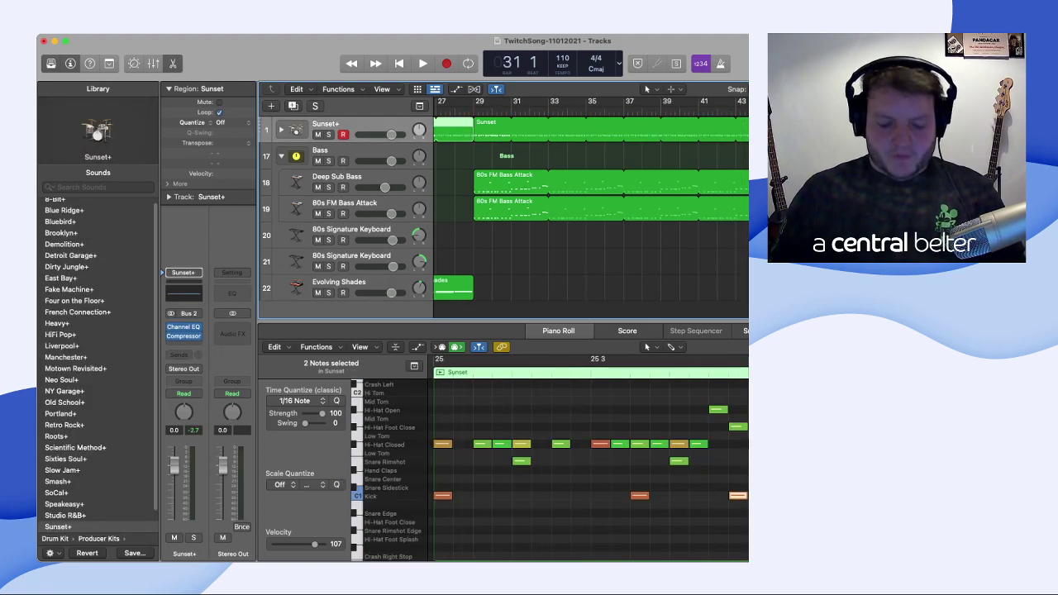
{"action": "key", "text": "super+v"}
{"action": "scroll", "coordinate": [591, 206], "scroll_direction": "left", "scroll_amount": 6}
{"action": "scroll", "coordinate": [591, 207], "scroll_direction": "left", "scroll_amount": 5}
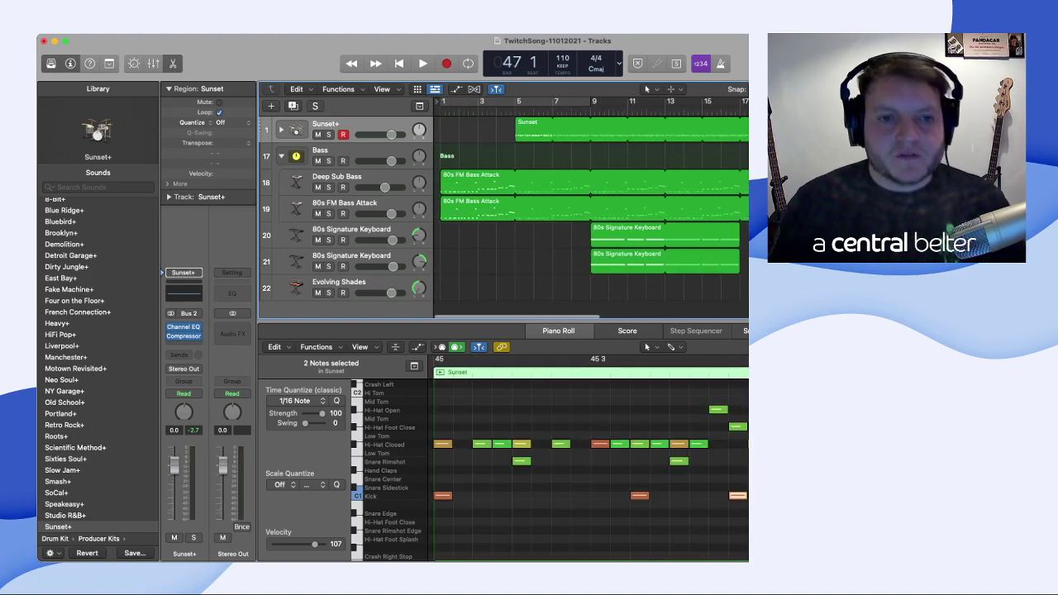
{"action": "key", "text": "Return"}
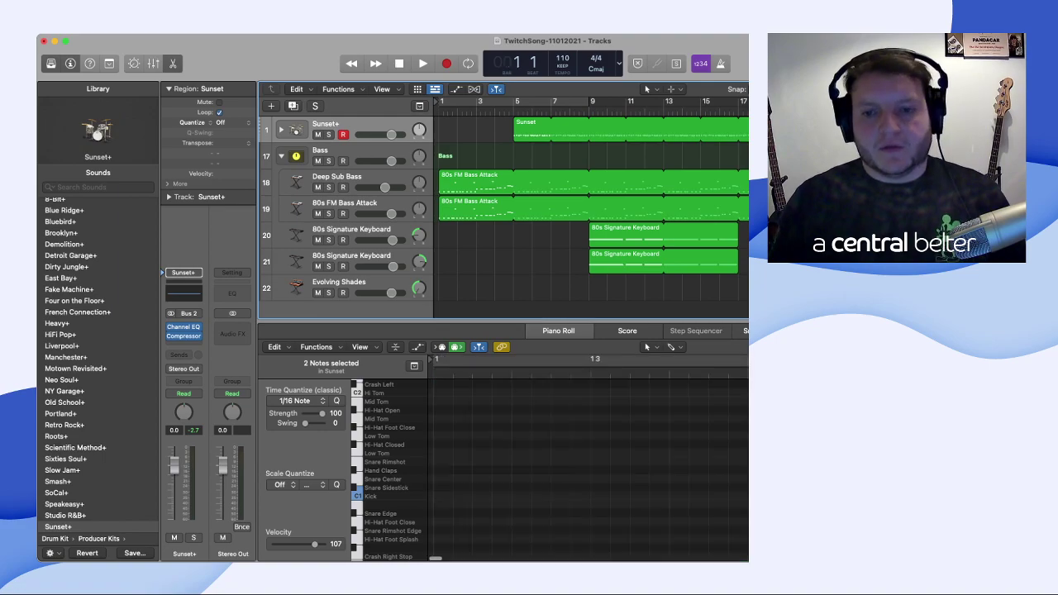
- Loop both 80s Signature Keyboard regions from bar 9 out to bar 25 and copy them to bar 29
{"action": "mouse_move", "coordinate": [736, 228]}
{"action": "left_mouse_down"}
{"action": "mouse_move", "coordinate": [748, 228]}
{"action": "mouse_move", "coordinate": [748, 254]}
{"action": "left_mouse_up"}
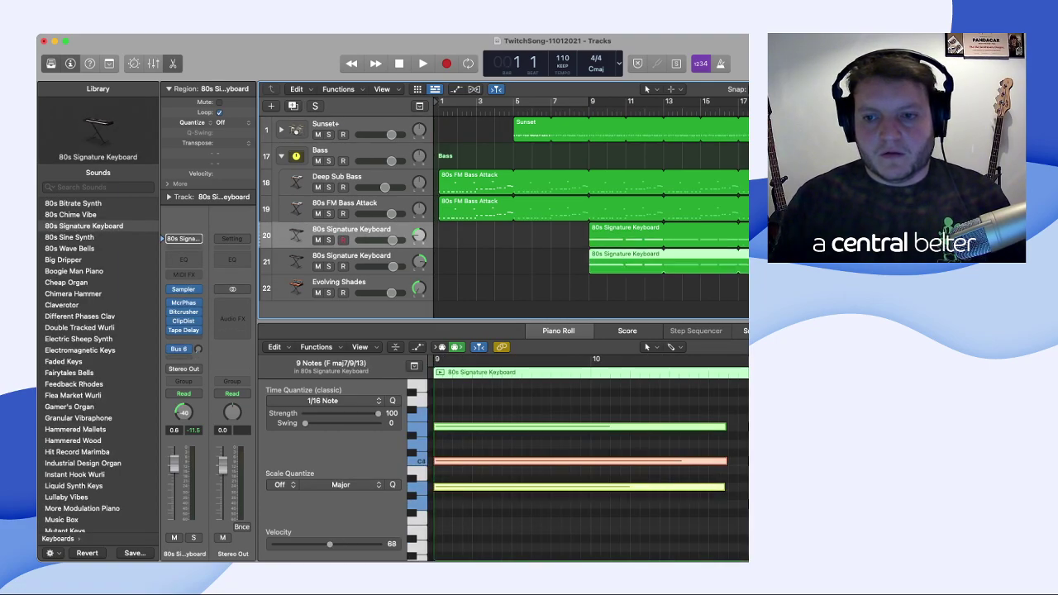
{"action": "left_click", "coordinate": [736, 235], "text": "shift"}
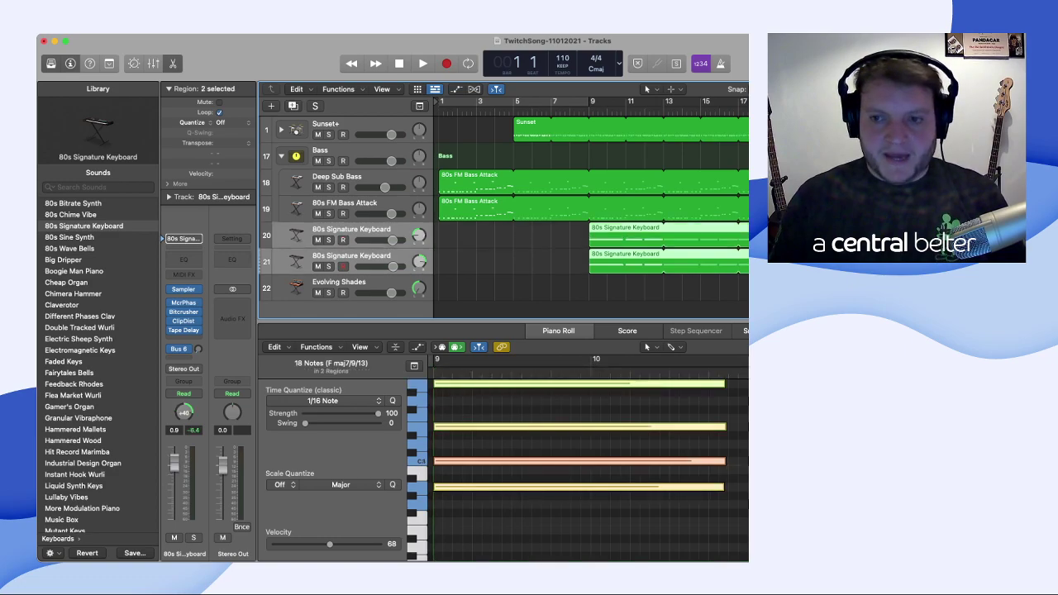
{"action": "scroll", "coordinate": [590, 206], "scroll_direction": "right", "scroll_amount": 4}
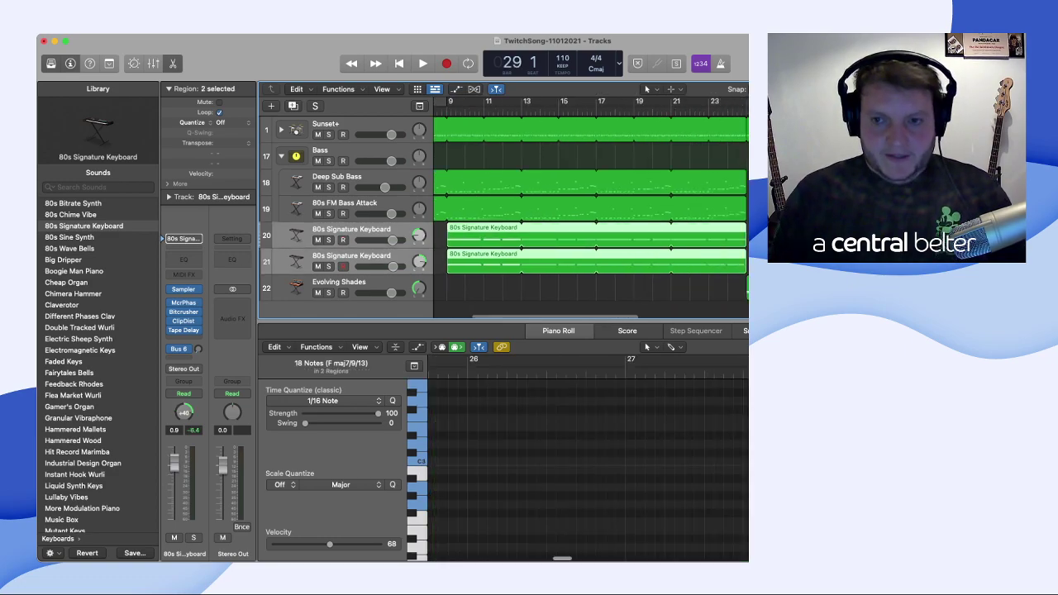
{"action": "key", "text": "super+v"}
- Play the arrangement from bar 1 through the Evolving Shades break to about bar 31, with the Sunset+ track selected
{"action": "key", "text": "Return"}
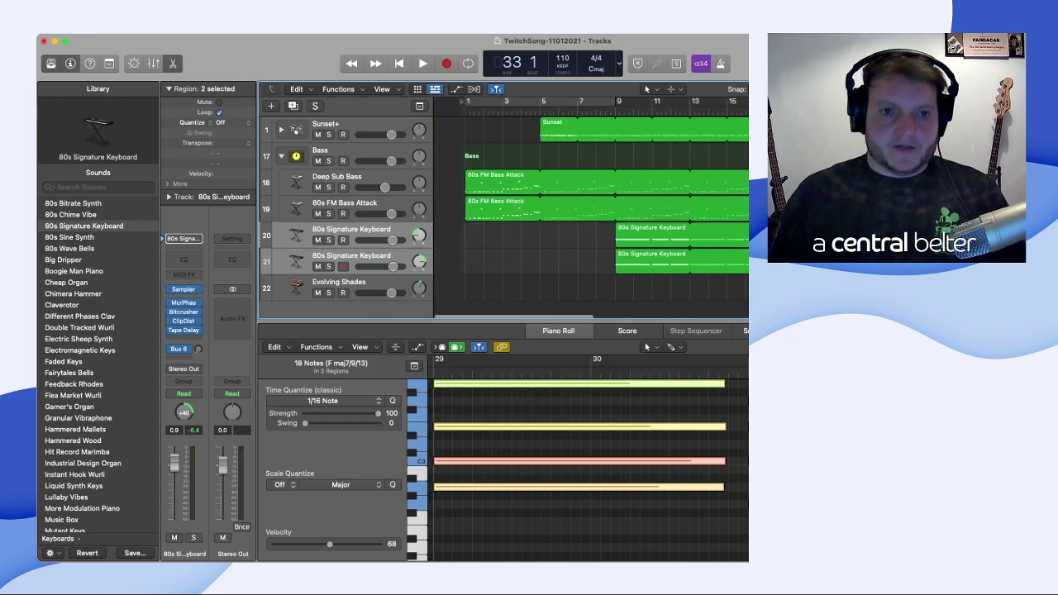
{"action": "key", "text": "space"}
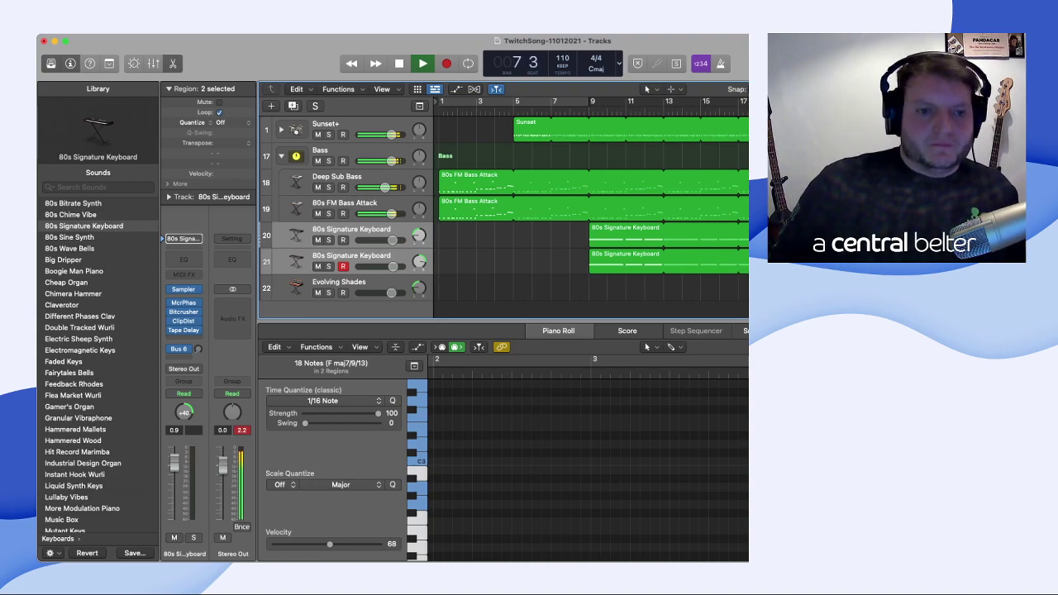
{"action": "left_click", "coordinate": [327, 124]}
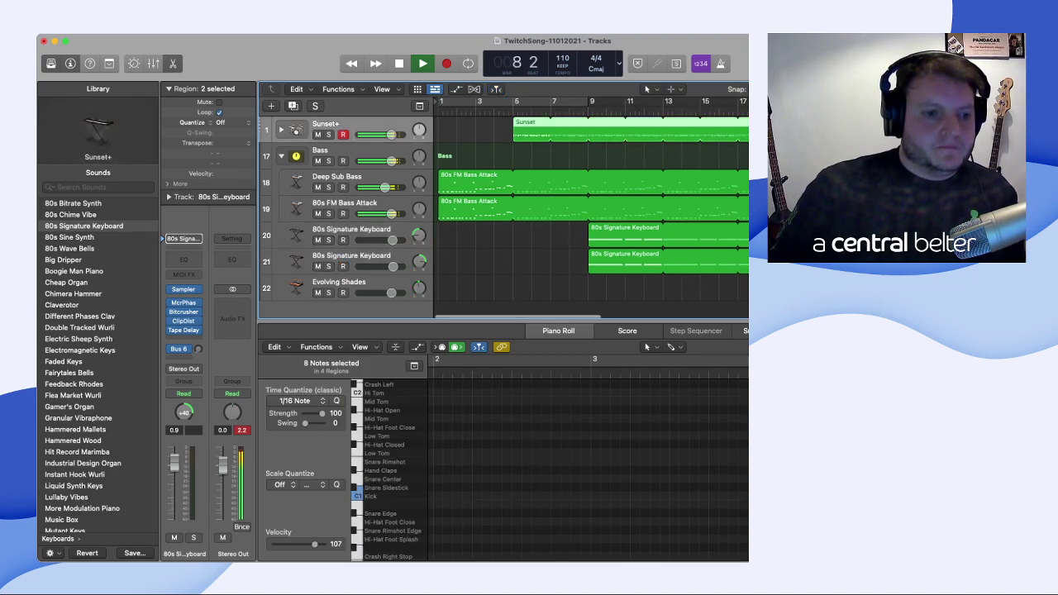
{"action": "left_click", "coordinate": [184, 335]}
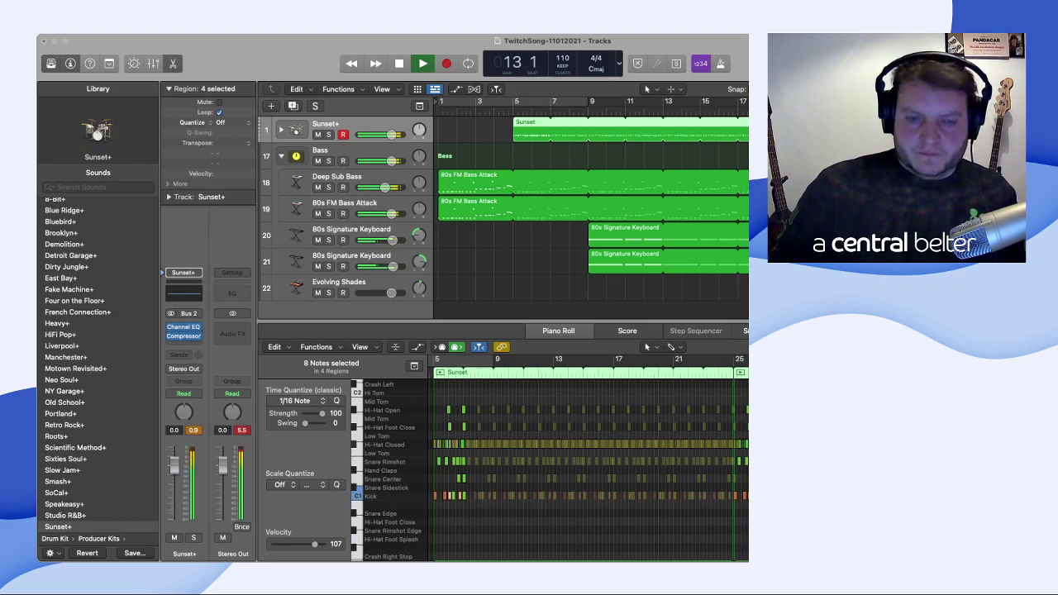
{"action": "key", "text": "super+Tab"}
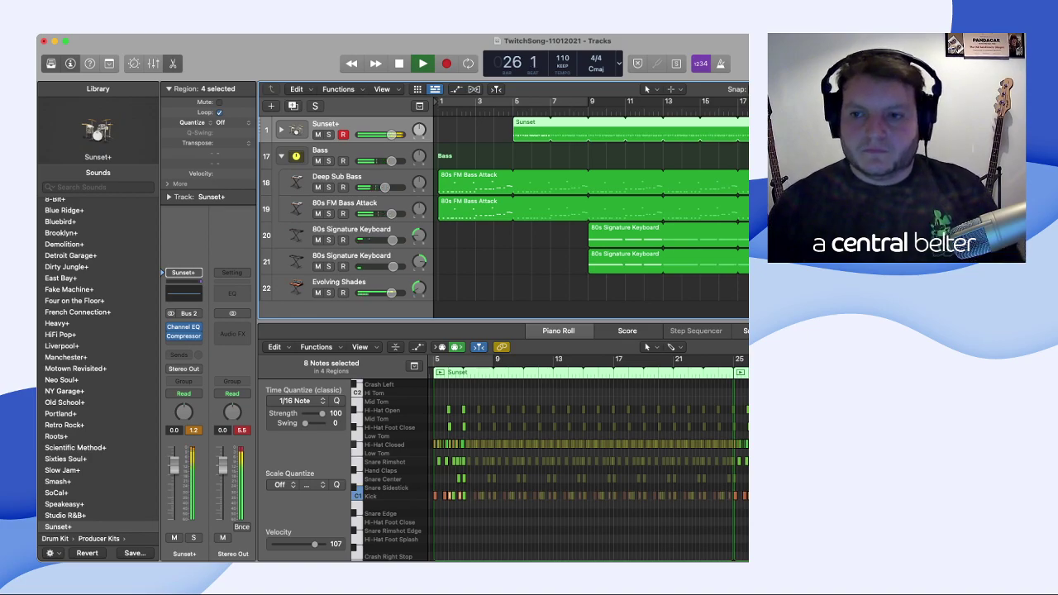
{"action": "scroll", "coordinate": [591, 207], "scroll_direction": "right", "scroll_amount": 5}
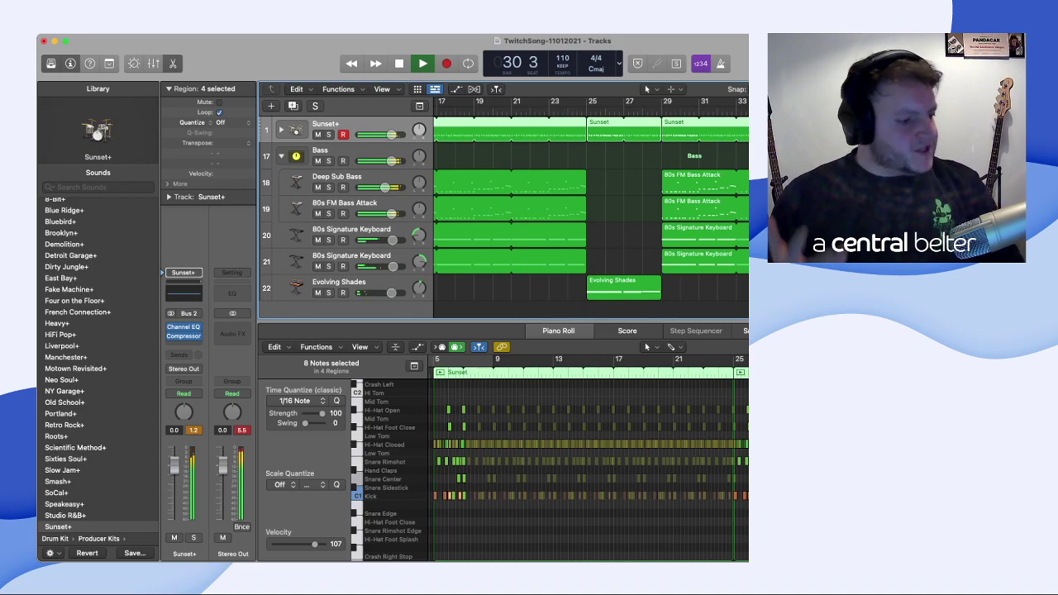
{"action": "key", "text": "space"}
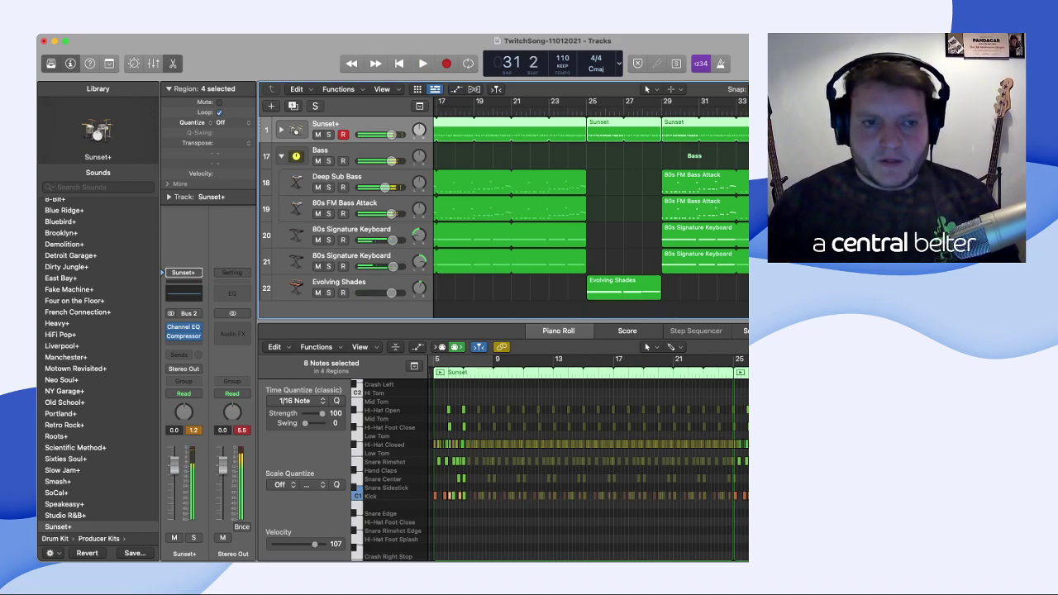
- Select the Sunset region at bar 25 and deselect its notes in the Piano Roll
{"action": "scroll", "coordinate": [591, 207], "scroll_direction": "left", "scroll_amount": 1}
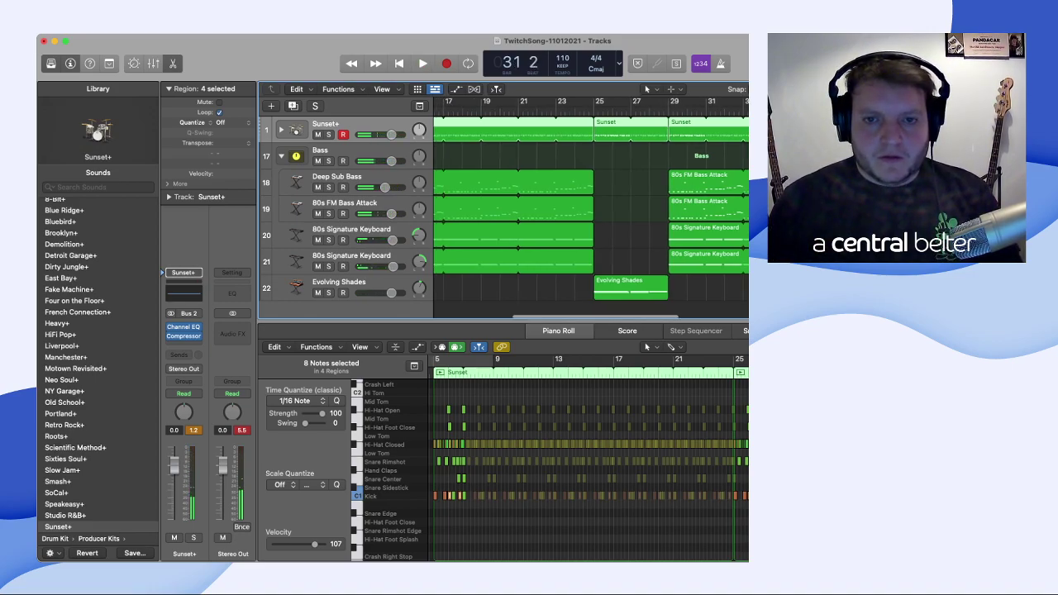
{"action": "left_click", "coordinate": [630, 235]}
{"action": "left_click", "coordinate": [630, 129]}
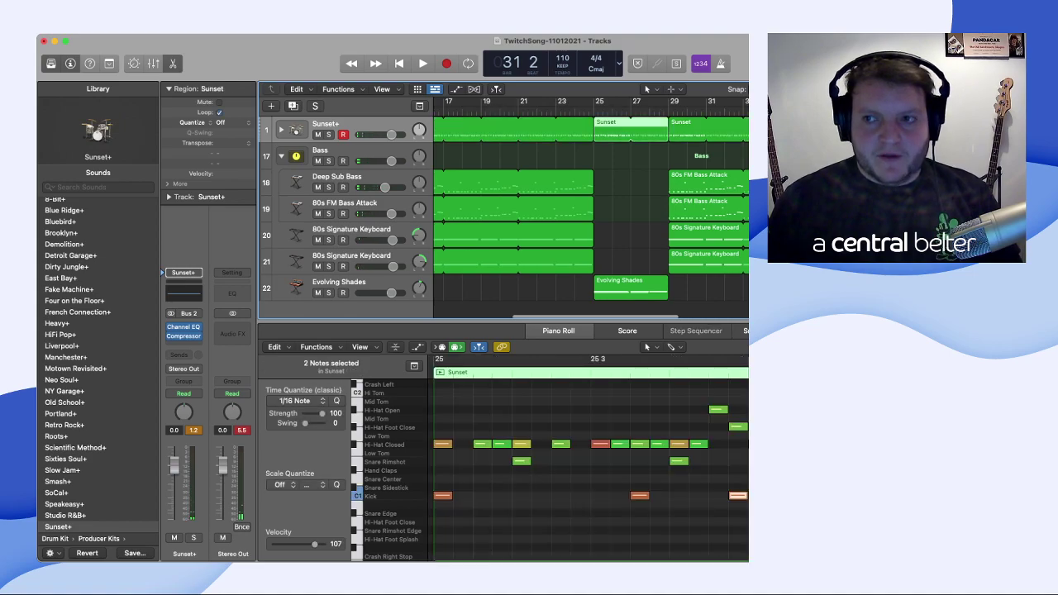
{"action": "key", "text": "super+Right"}
{"action": "key", "text": "super+Right"}
{"action": "key", "text": "super+Right"}
{"action": "key", "text": "super+Right"}
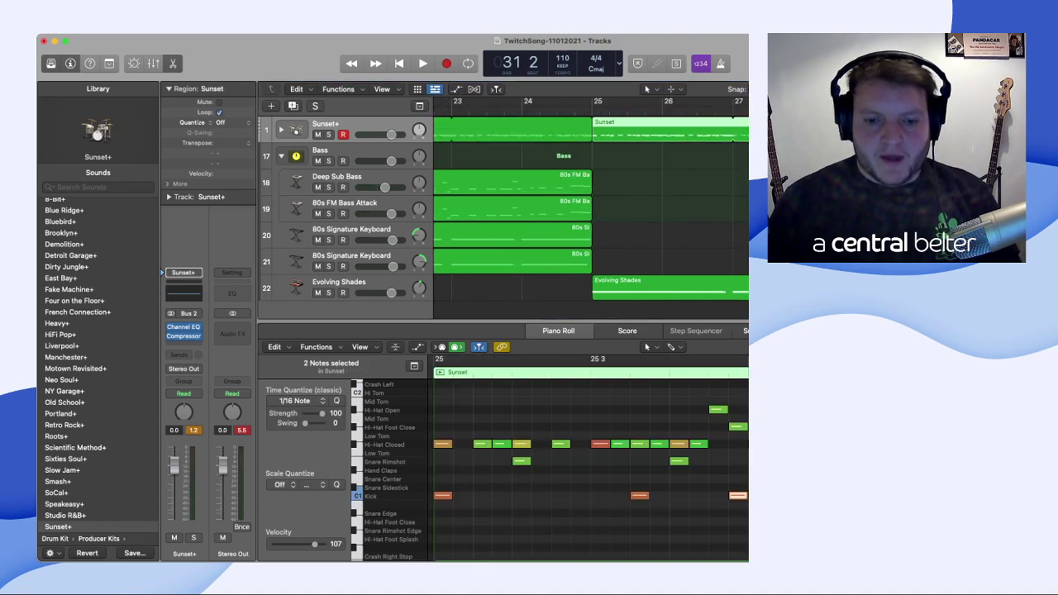
{"action": "left_click", "coordinate": [588, 479]}
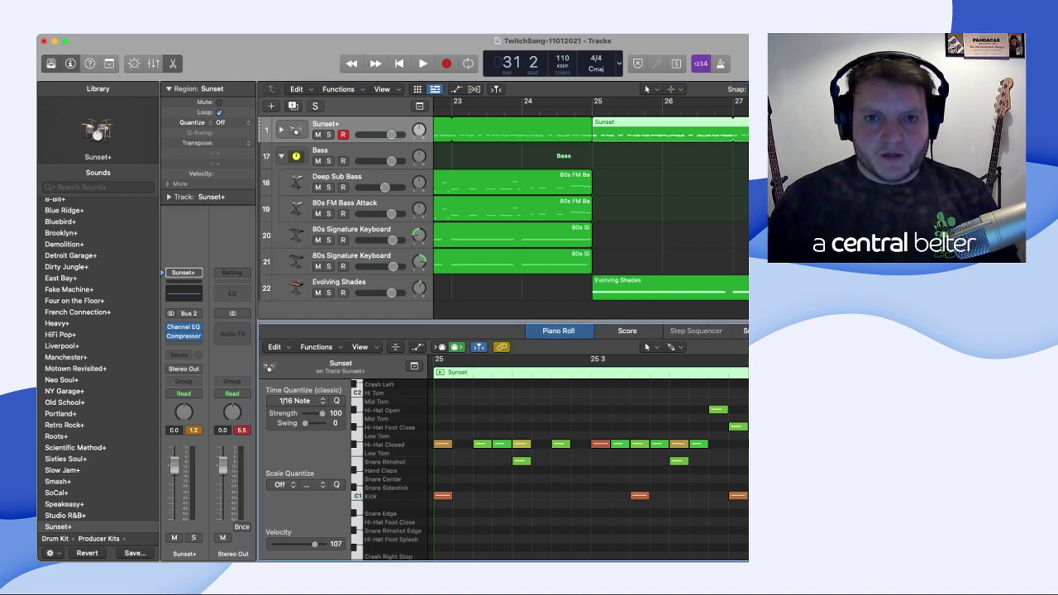
- Set a cycle range starting at bar 25 over the Sunset and Evolving Shades break and play it briefly
{"action": "scroll", "coordinate": [588, 462], "scroll_direction": "down", "scroll_amount": 1}
{"action": "left_click_drag", "start_coordinate": [592, 101], "coordinate": [748, 101]}
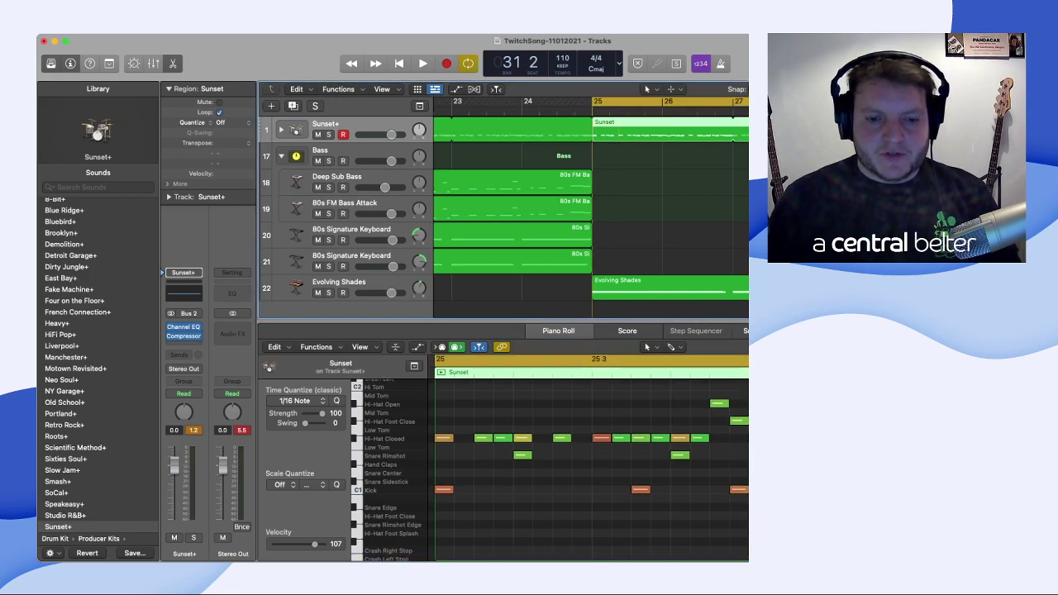
{"action": "key", "text": "space"}
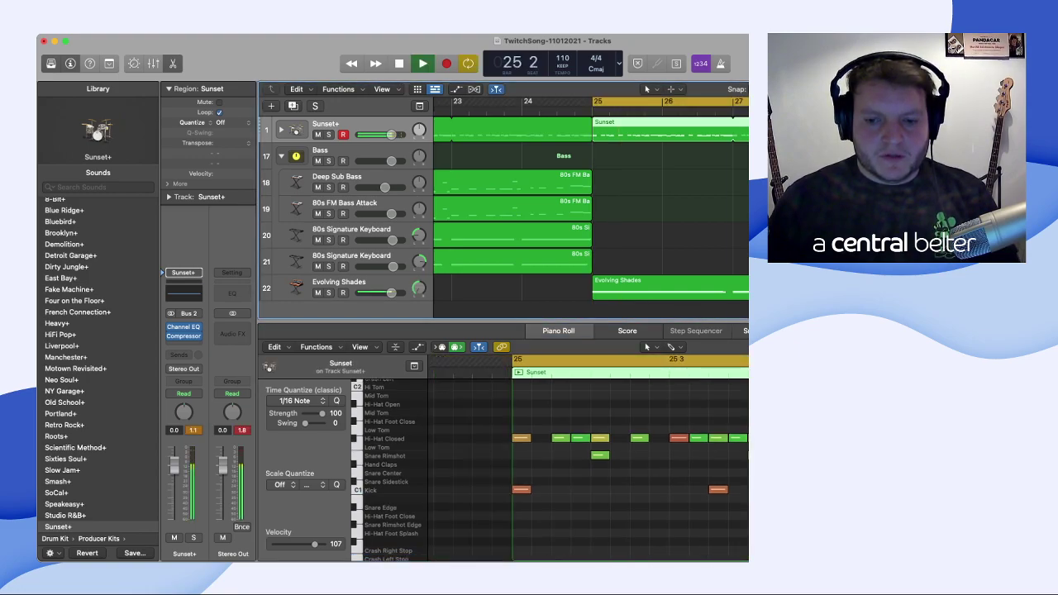
{"action": "key", "text": "space"}
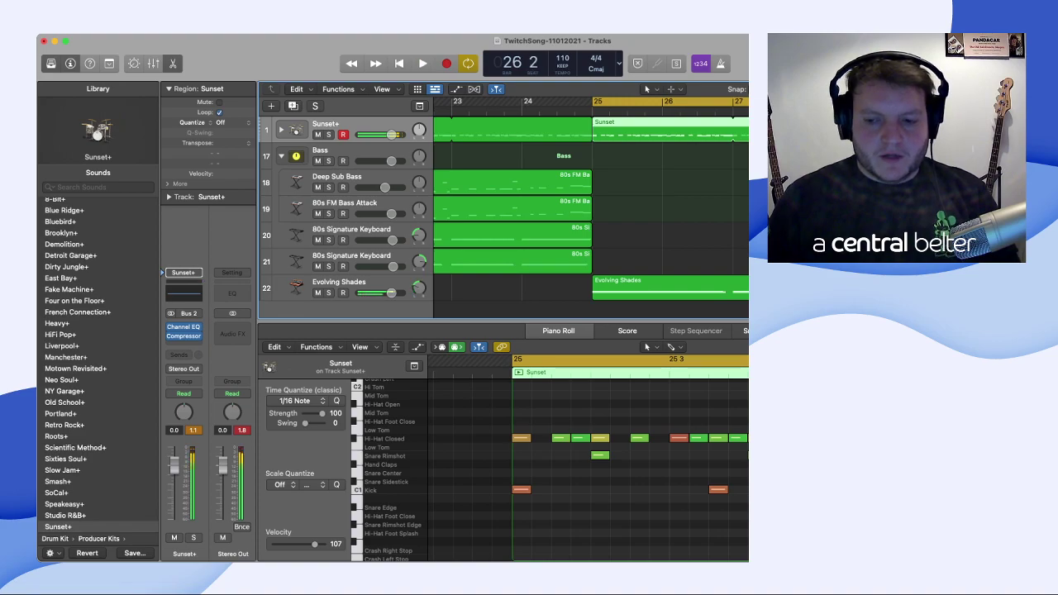
- Move the kick at the end of bar 25 onto the bar 26 downbeat, remove the kick just after it, and play the cycle
{"action": "scroll", "coordinate": [589, 463], "scroll_direction": "right", "scroll_amount": 3}
{"action": "left_click", "coordinate": [746, 489]}
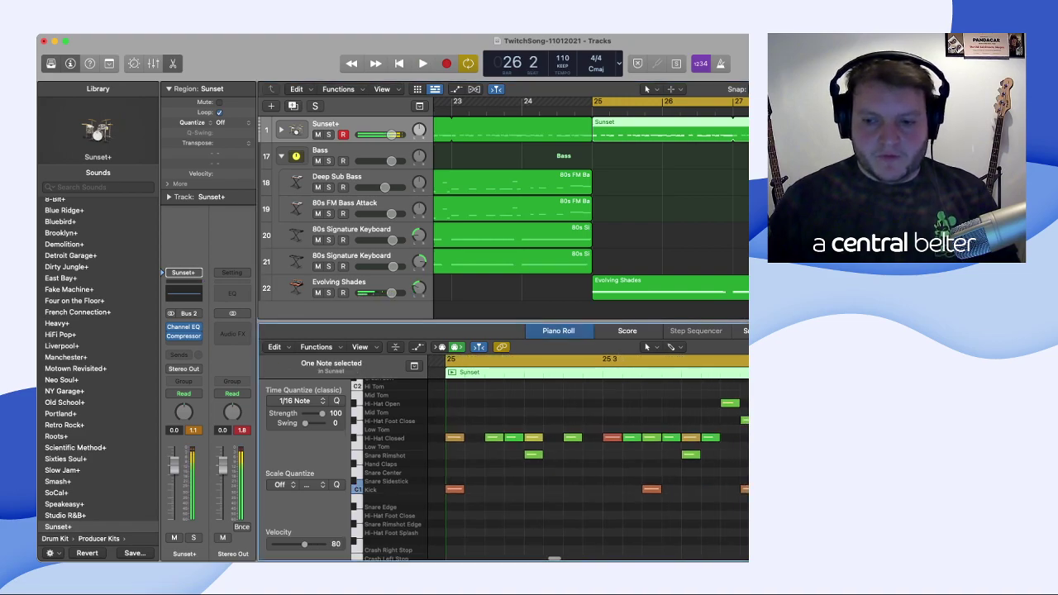
{"action": "key", "text": "space"}
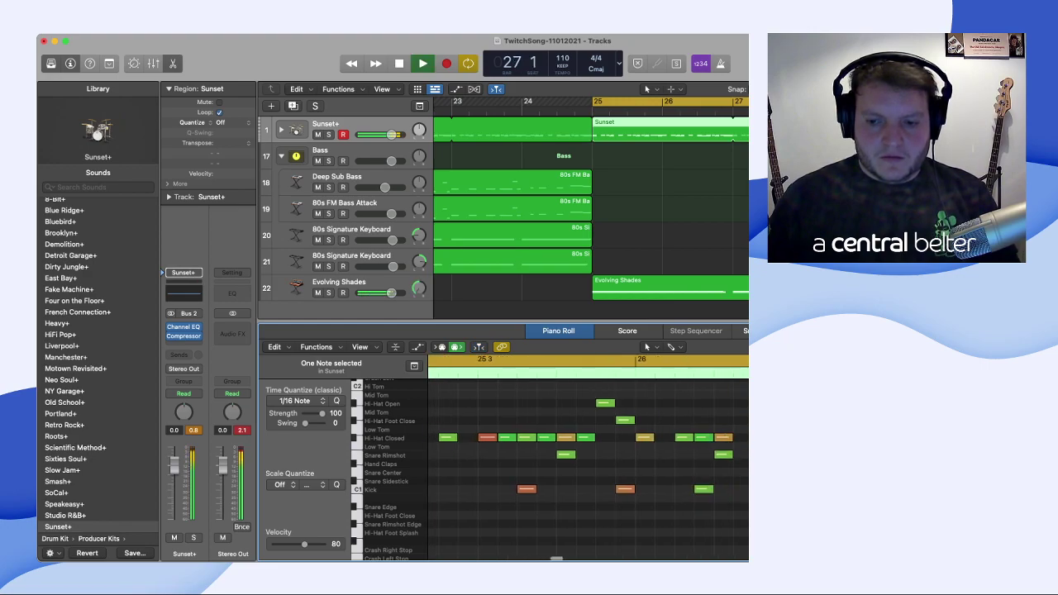
{"action": "key", "text": "space"}
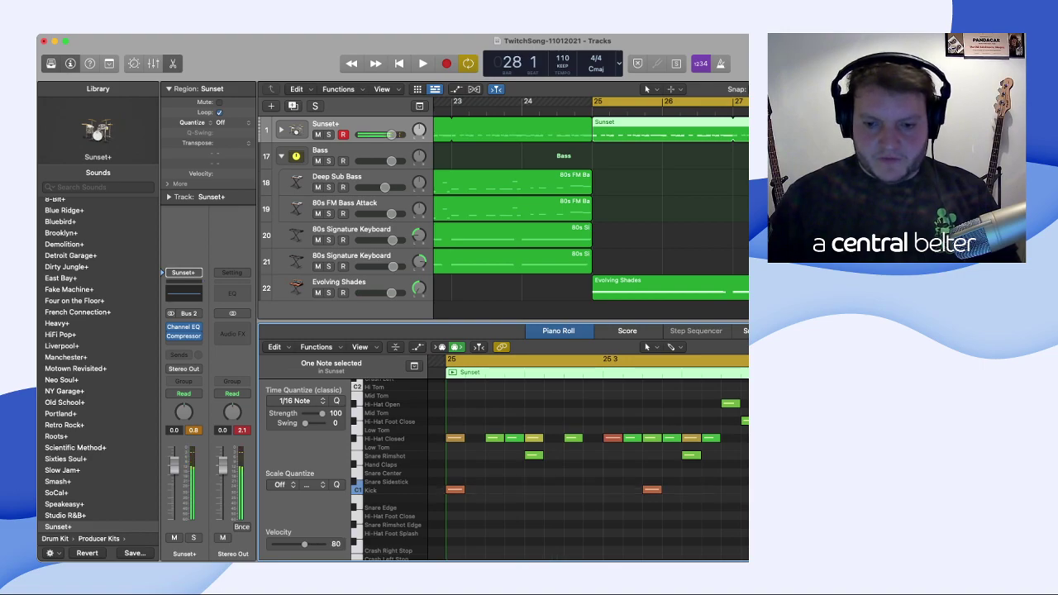
{"action": "scroll", "coordinate": [589, 457], "scroll_direction": "right", "scroll_amount": 3}
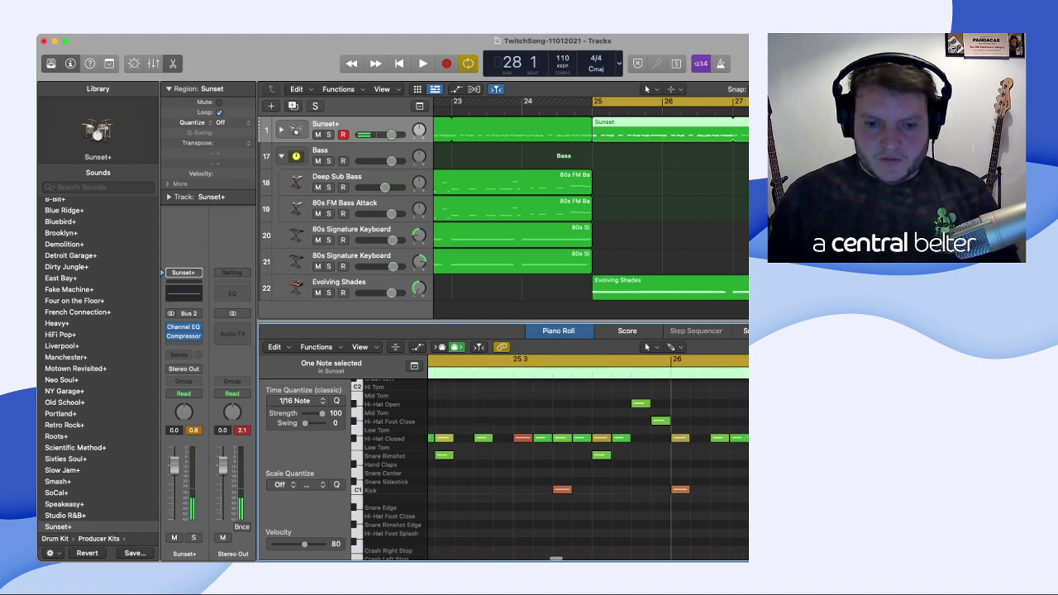
{"action": "scroll", "coordinate": [588, 457], "scroll_direction": "right", "scroll_amount": 1}
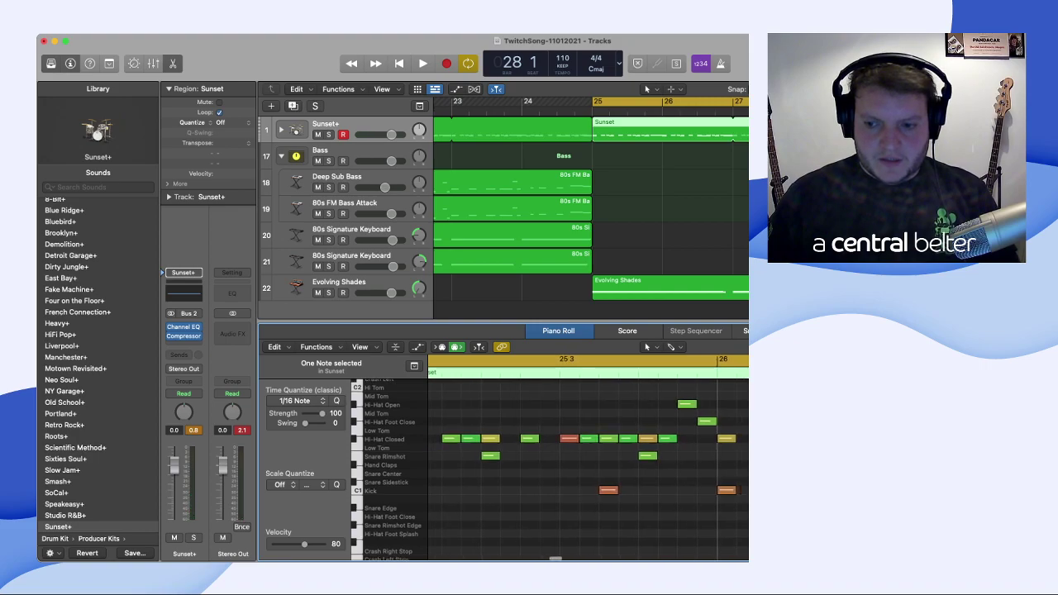
- Play the cycle and delete the Snare Rimshot and Snare Center notes around beat 3 of bar 26
{"action": "scroll", "coordinate": [589, 457], "scroll_direction": "right", "scroll_amount": 5}
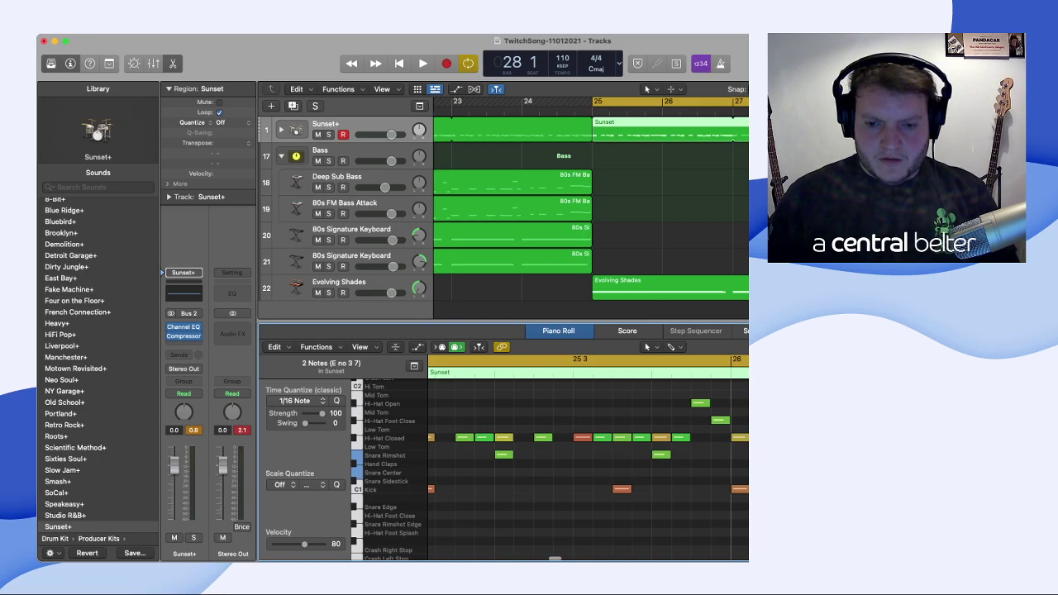
{"action": "key", "text": "space"}
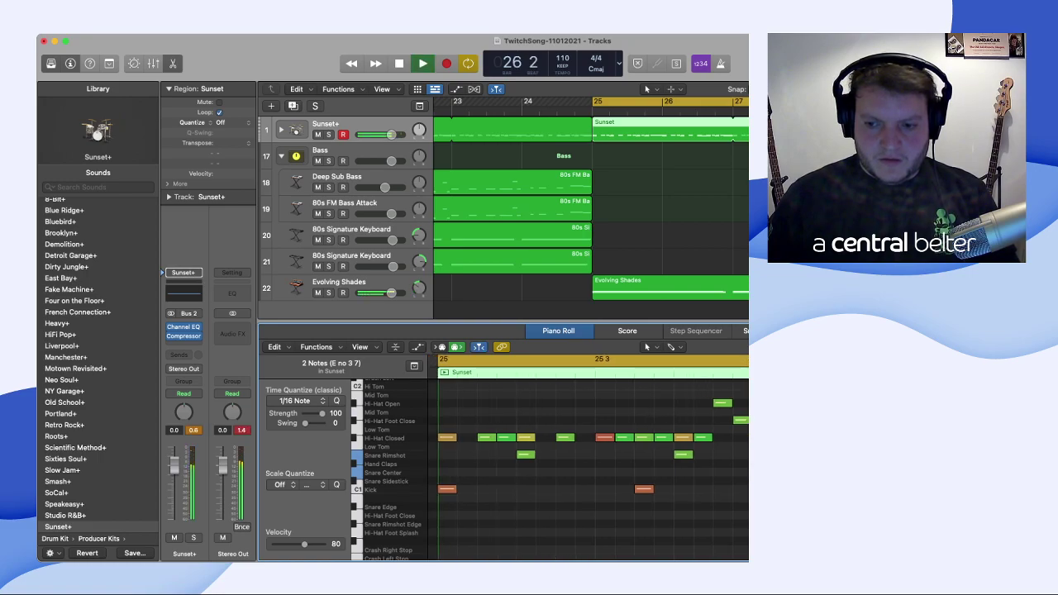
{"action": "key", "text": "space"}
{"action": "scroll", "coordinate": [588, 460], "scroll_direction": "left", "scroll_amount": 3}
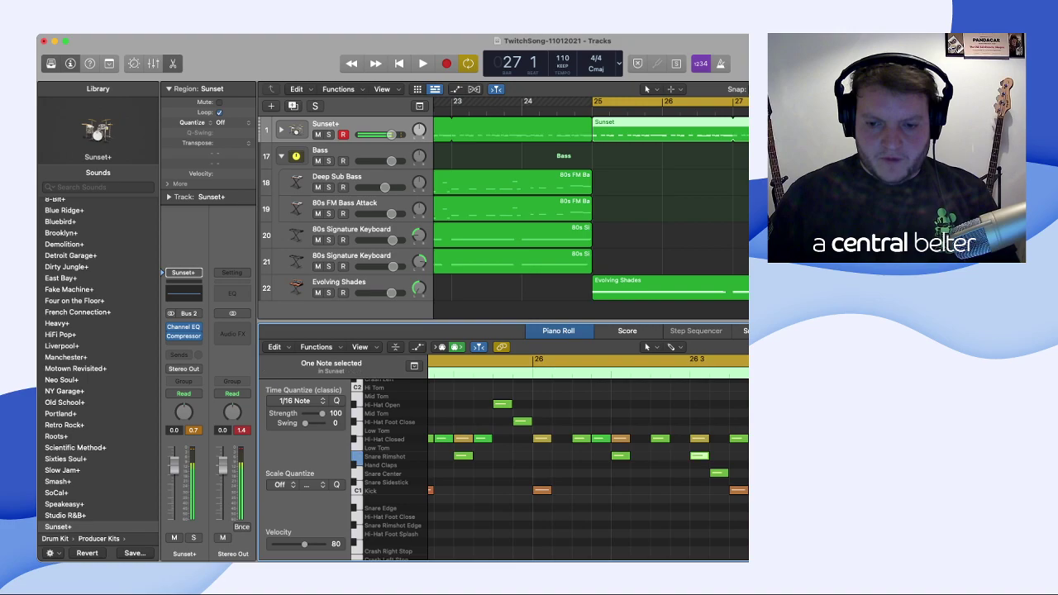
{"action": "key", "text": "Delete"}
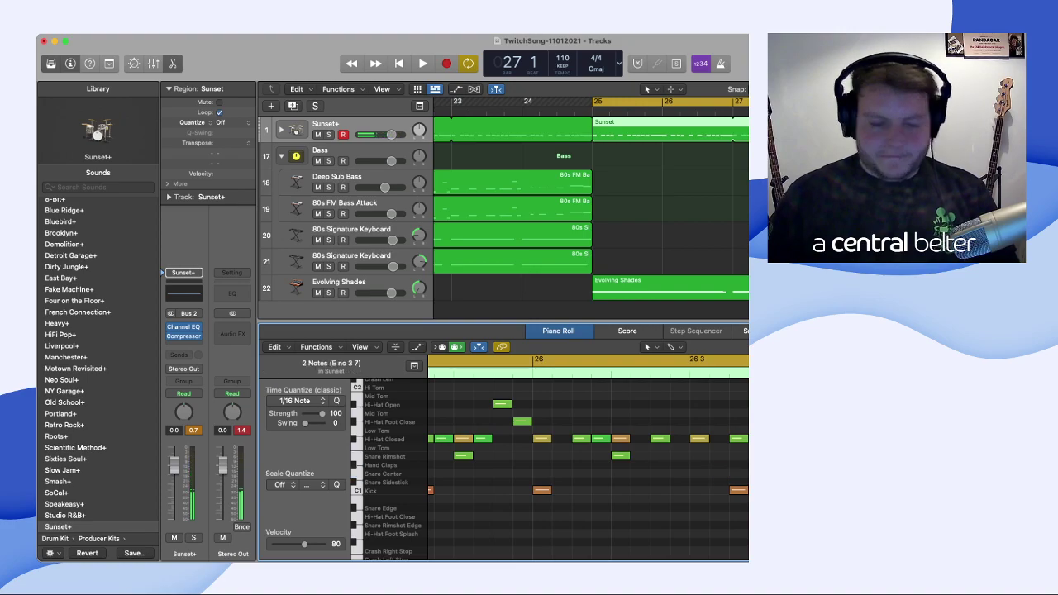
- Remove the Hi-Hat Closed note on the last sixteenth of bar 25's first beat, playing the cycle before and after
{"action": "key", "text": "space"}
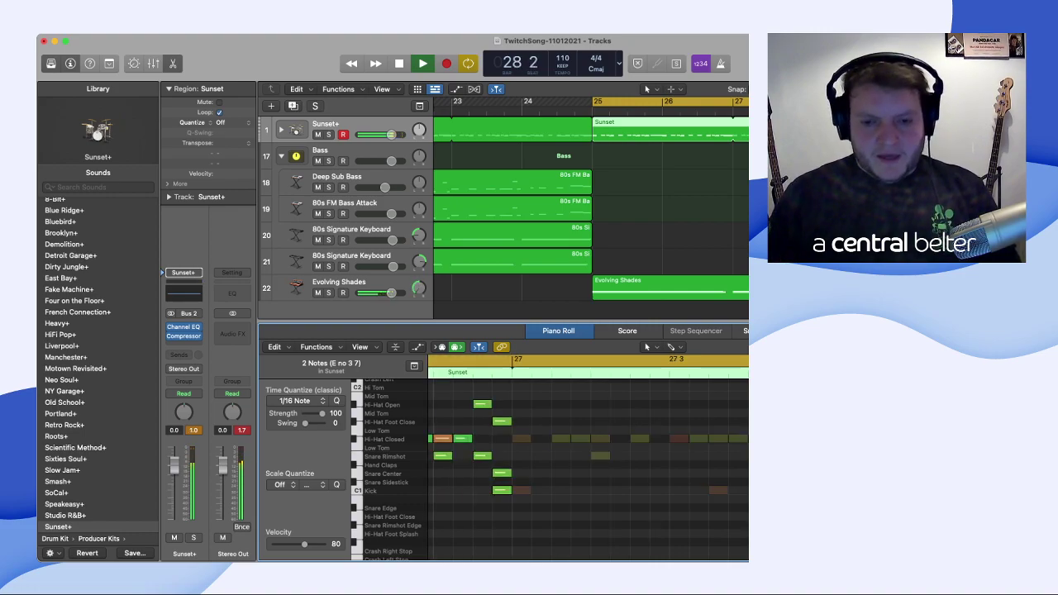
{"action": "key", "text": "space"}
{"action": "left_click", "coordinate": [502, 438]}
{"action": "key", "text": "space"}
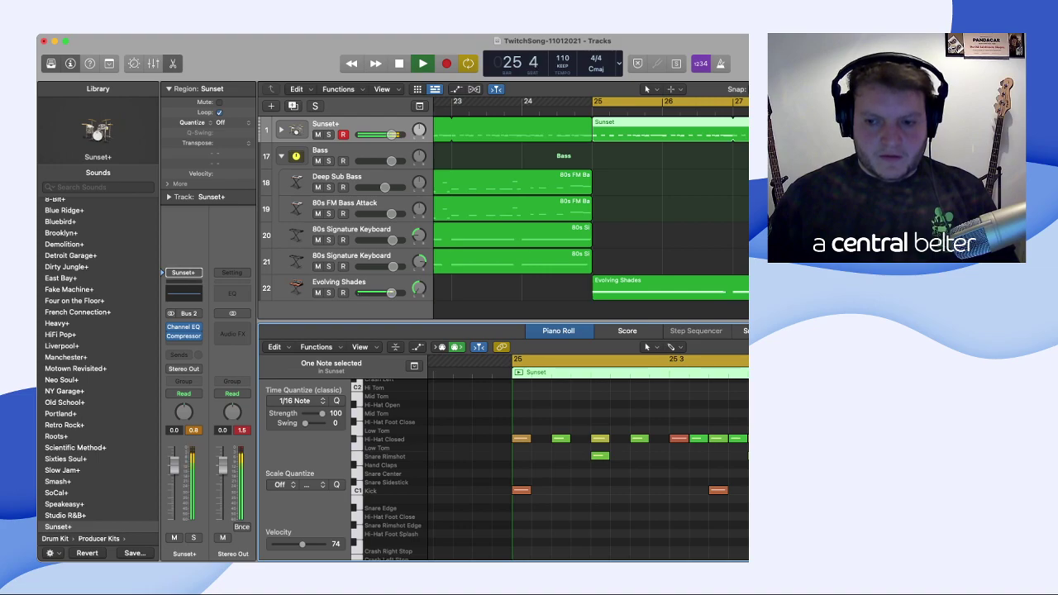
{"action": "key", "text": "space"}
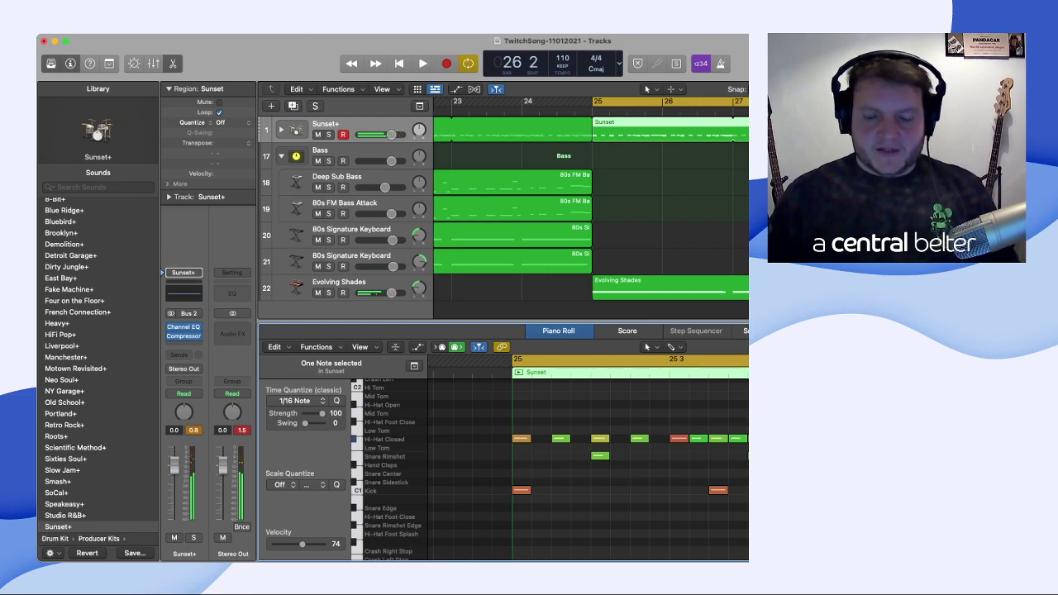
- Play the cycled break from bar 25 repeatedly to check the edited Sunset drum pattern
{"action": "key", "text": "space"}
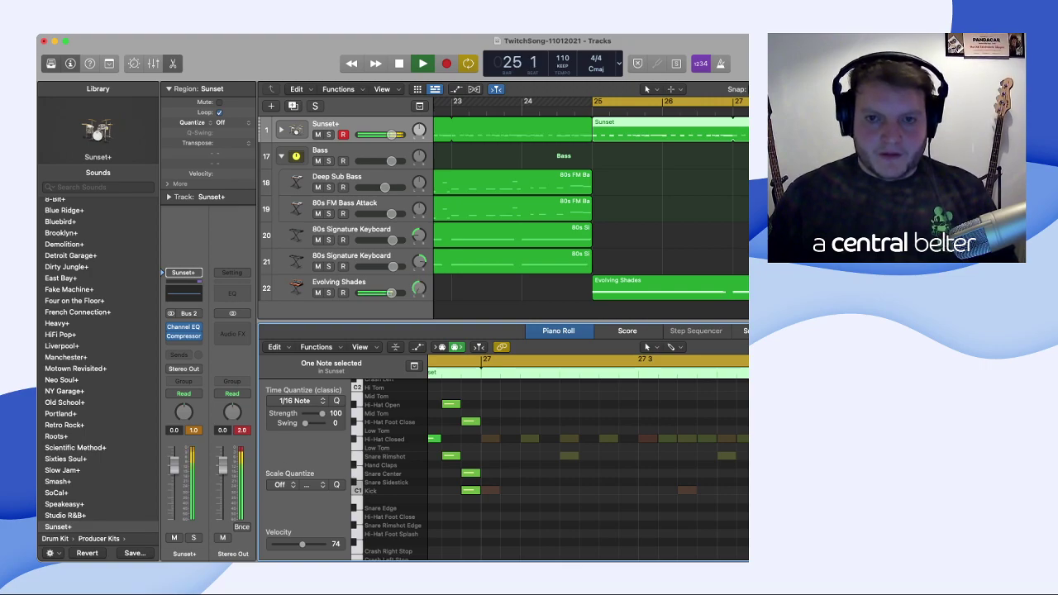
{"action": "key", "text": "space"}
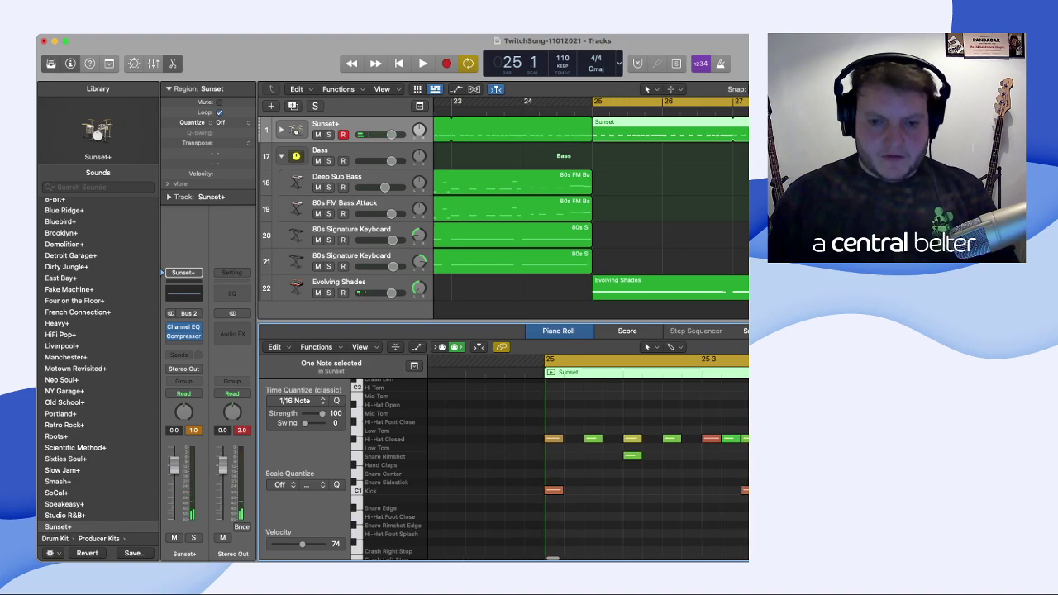
{"action": "key", "text": "space"}
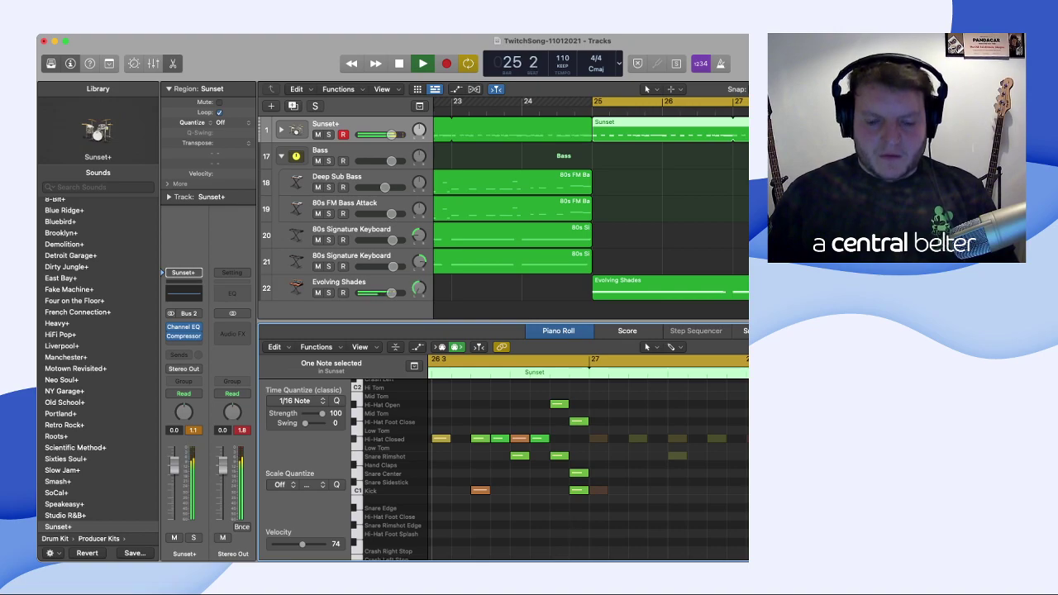
{"action": "key", "text": "space"}
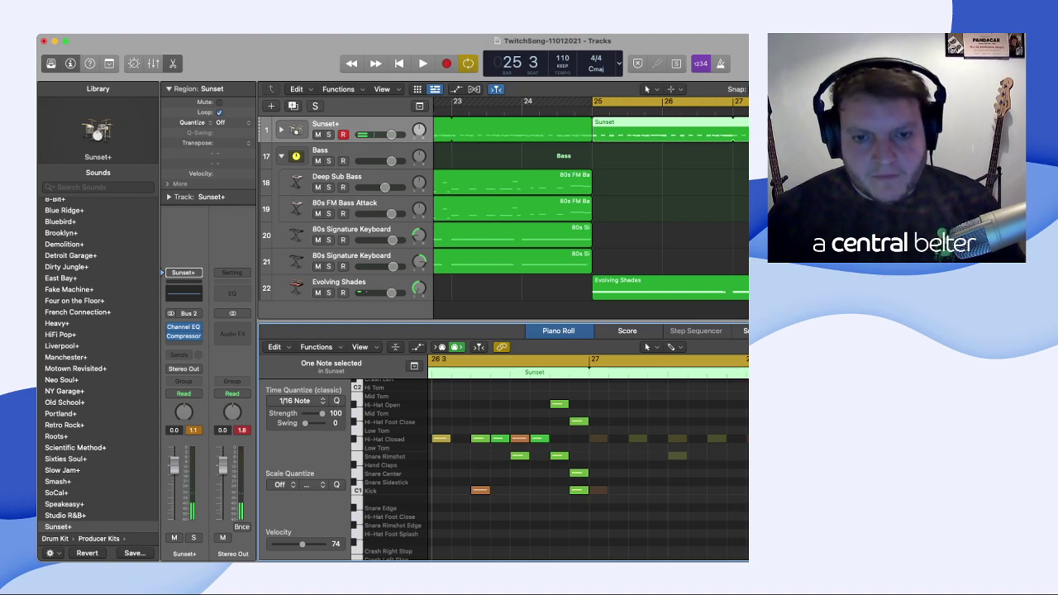
{"action": "key", "text": "space"}
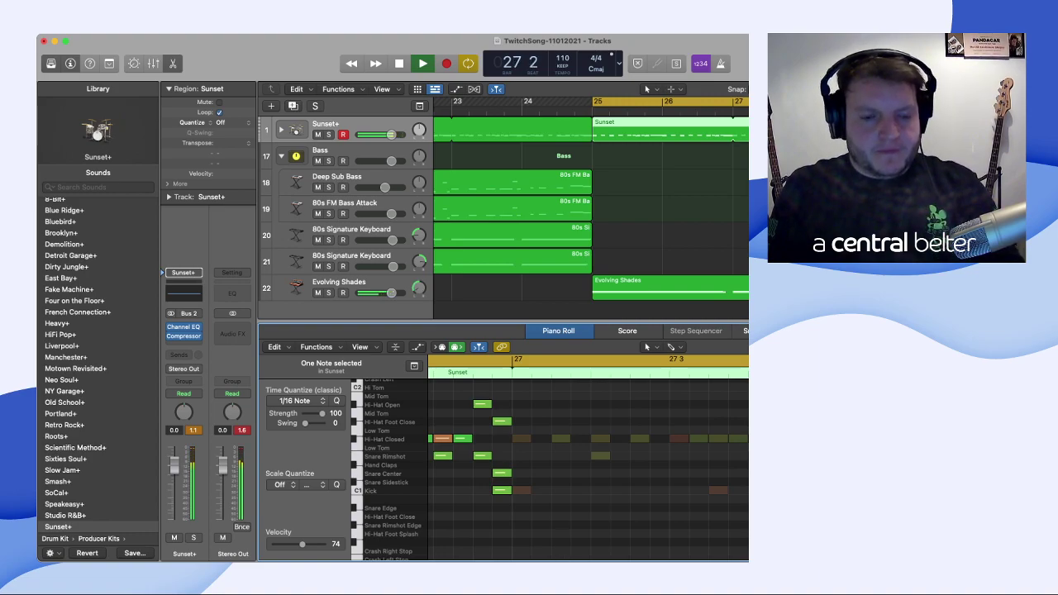
{"action": "key", "text": "space"}
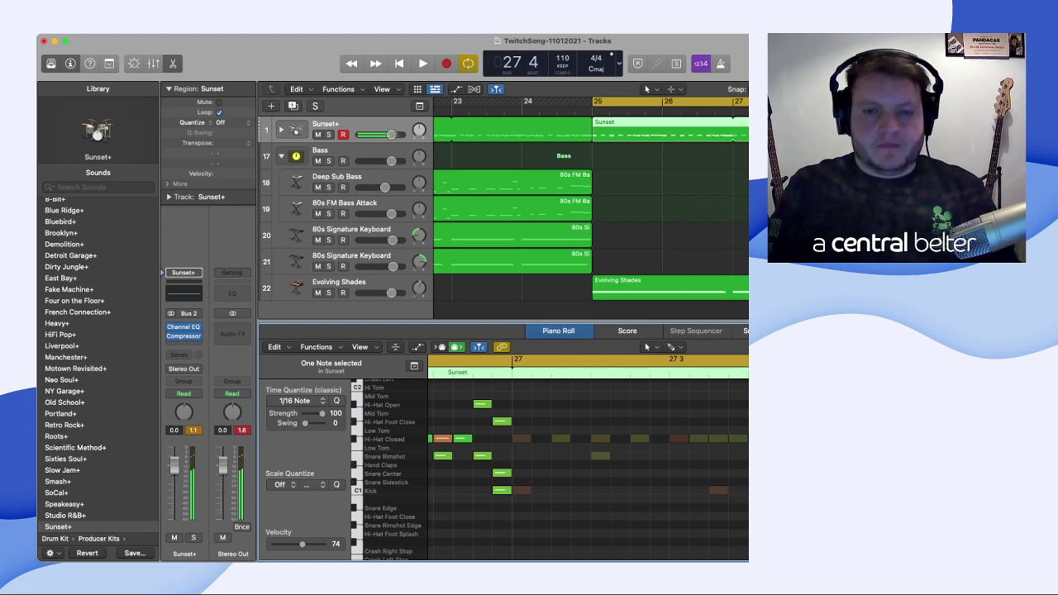
{"action": "key", "text": "space"}
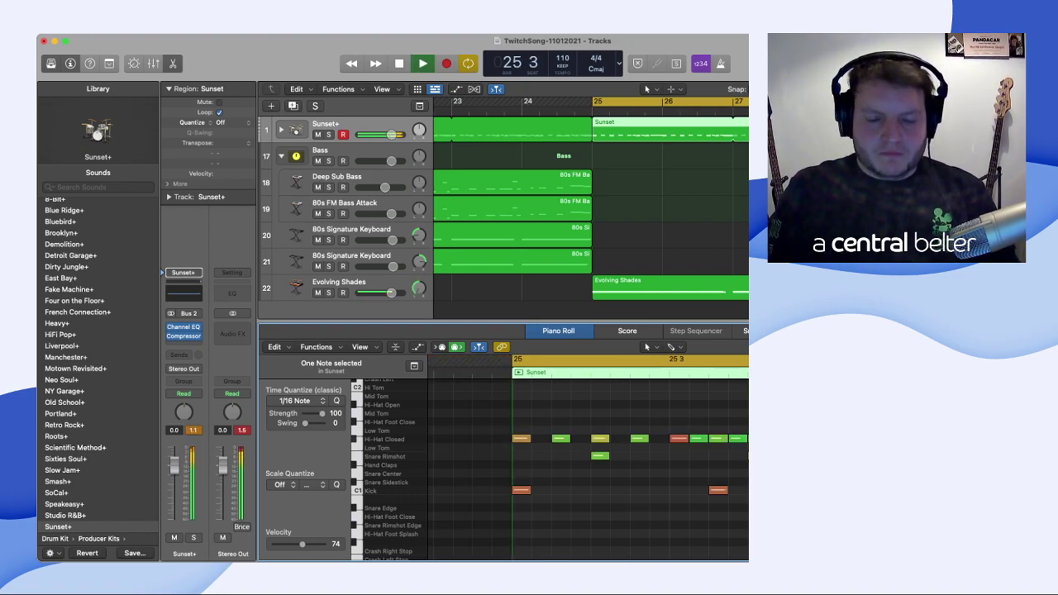
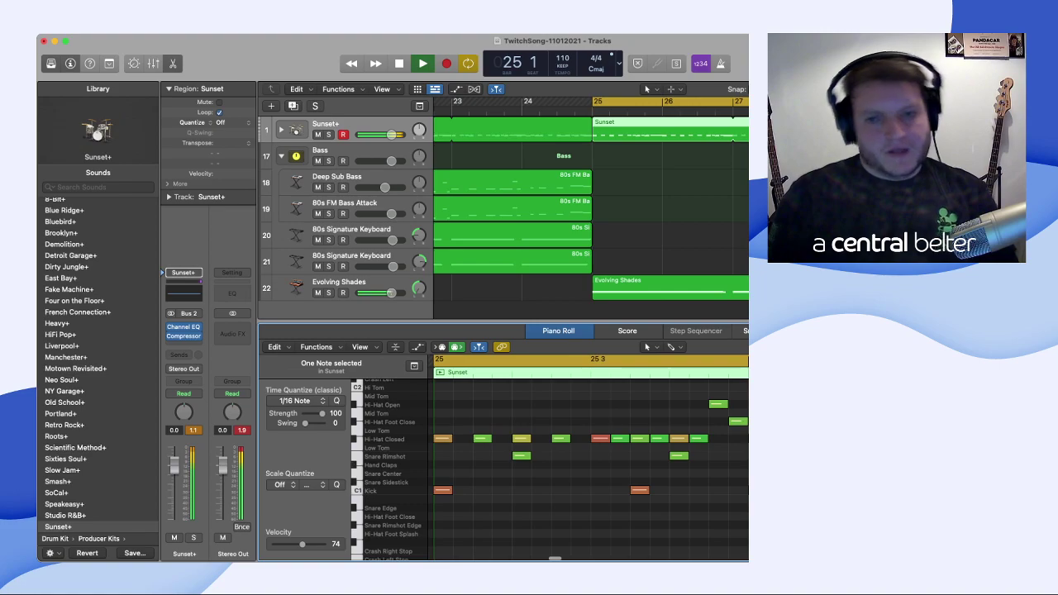
{"action": "key", "text": "space"}
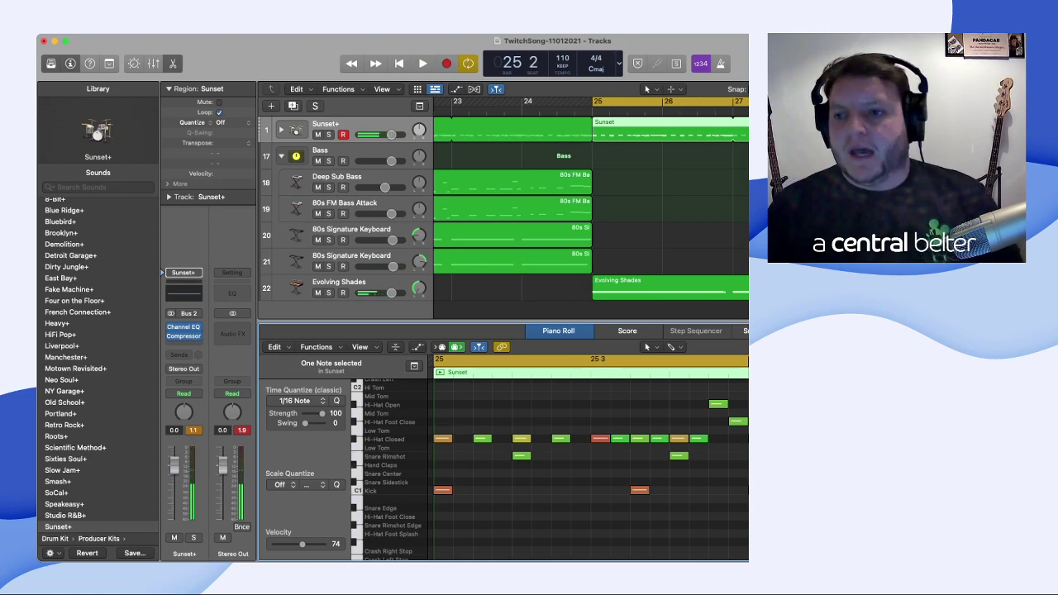
- Show more of the arrangement before the bar 25 break and play the start of the cycle
{"action": "key", "text": "Tab"}
{"action": "key", "text": "super+Left"}
{"action": "key", "text": "super+Left"}
{"action": "key", "text": "super+Left"}
{"action": "key", "text": "super+Left"}
{"action": "key", "text": "super+Left"}
{"action": "key", "text": "super+Left"}
{"action": "key", "text": "super+Left"}
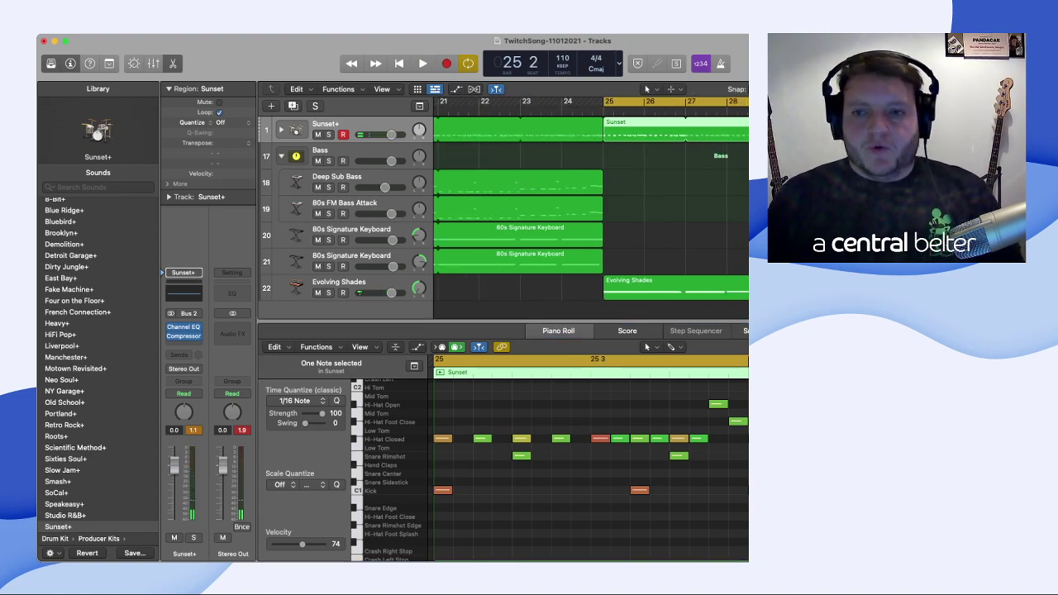
{"action": "scroll", "coordinate": [592, 207], "scroll_direction": "left", "scroll_amount": 2}
{"action": "key", "text": "space"}
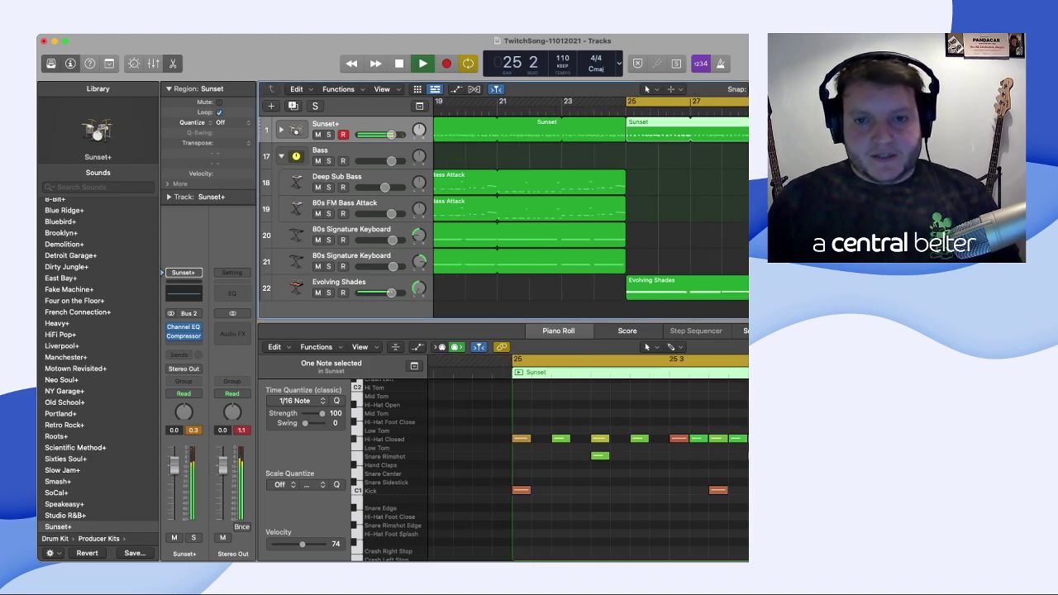
{"action": "key", "text": "space"}
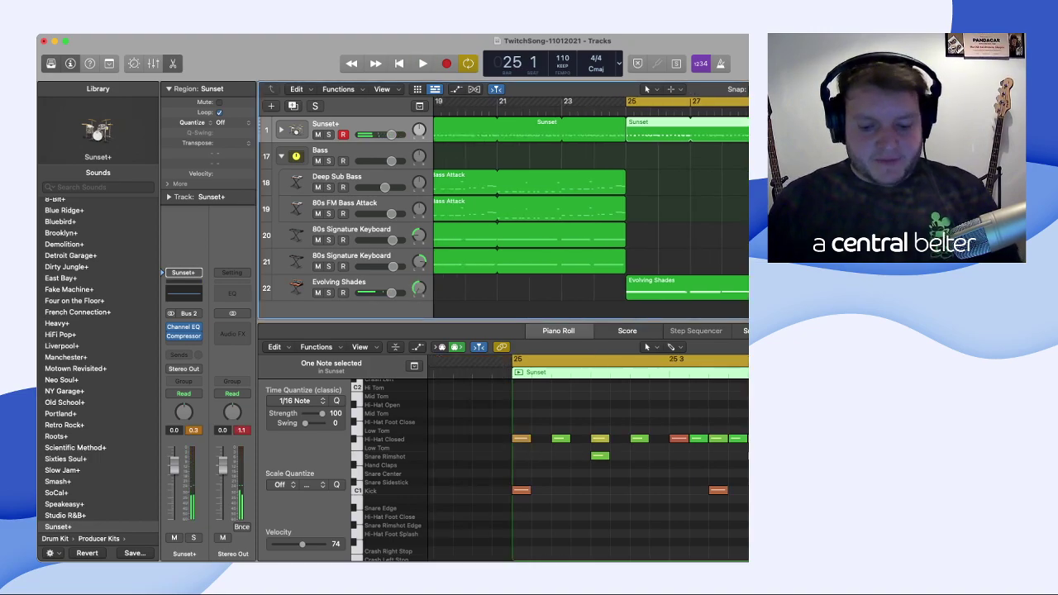
- Select the Deep Sub Bass track and play the cycled break from bar 25 with it record-enabled
{"action": "key", "text": "Down"}
{"action": "key", "text": "Down"}
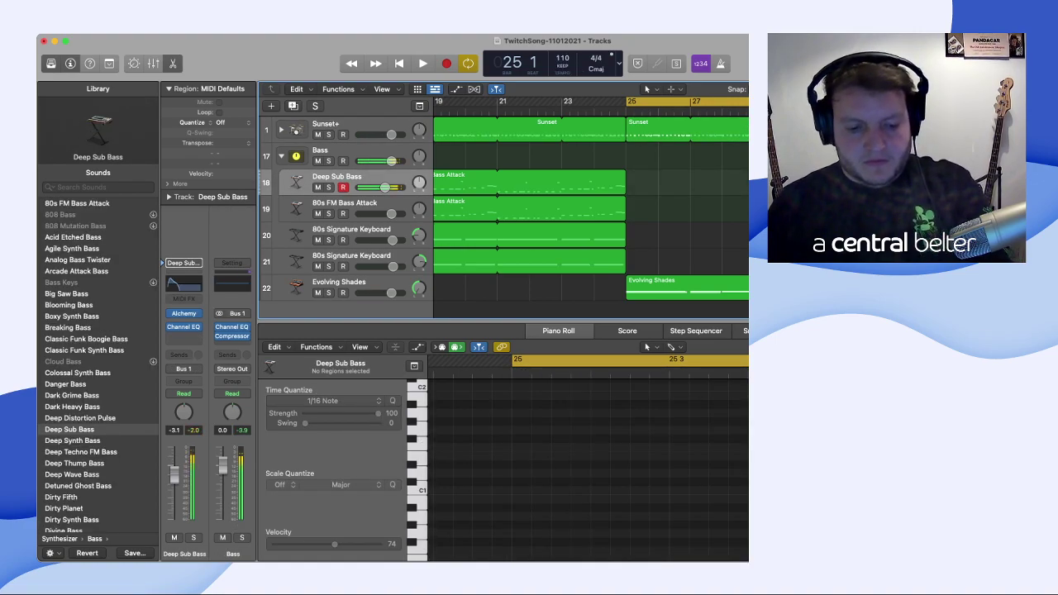
{"action": "scroll", "coordinate": [508, 207], "scroll_direction": "down", "scroll_amount": 1}
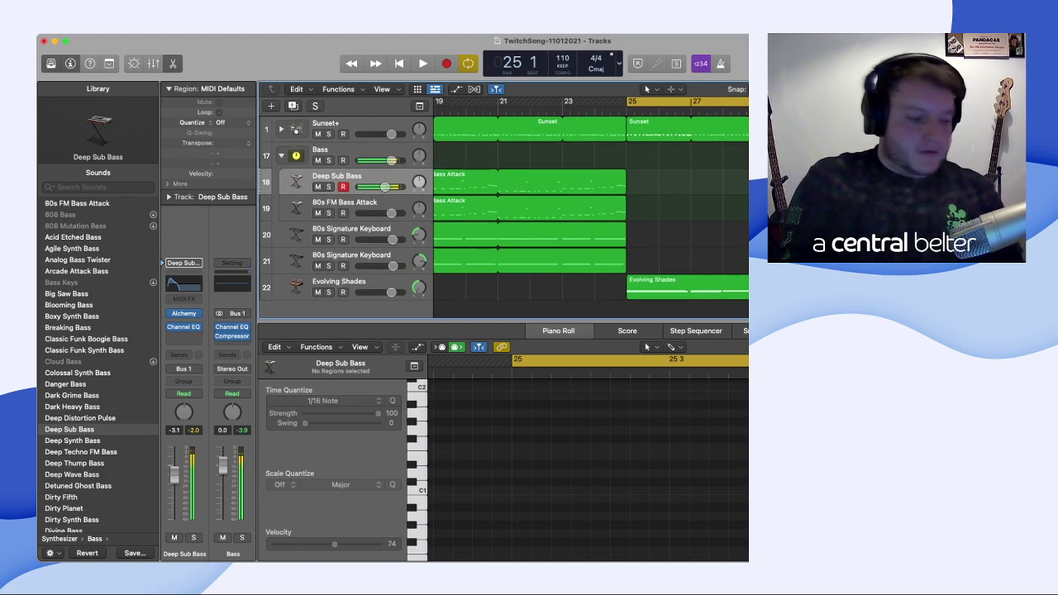
{"action": "key", "text": "space"}
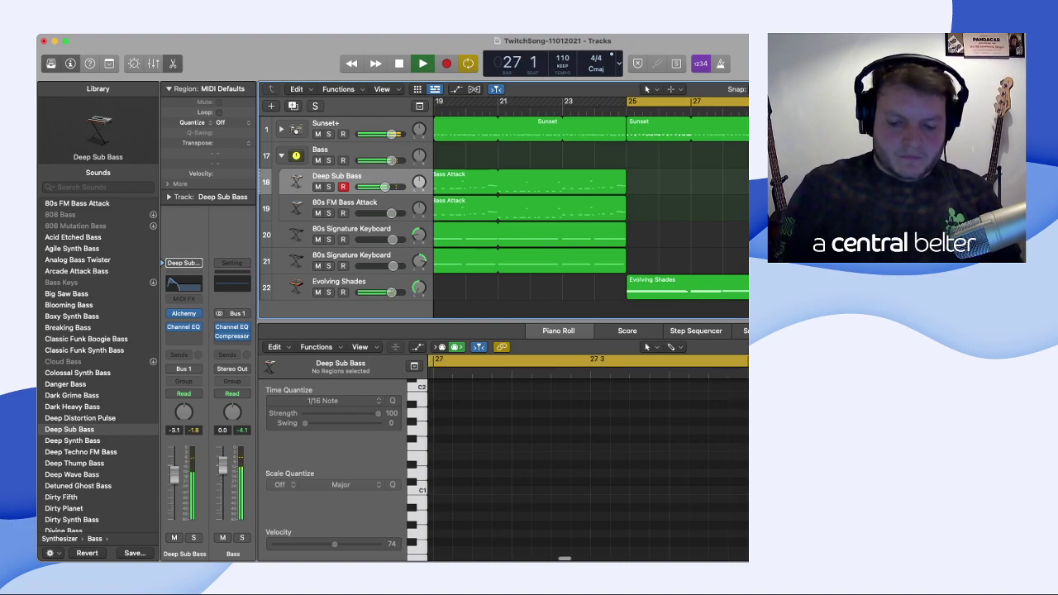
{"action": "key", "text": "space"}
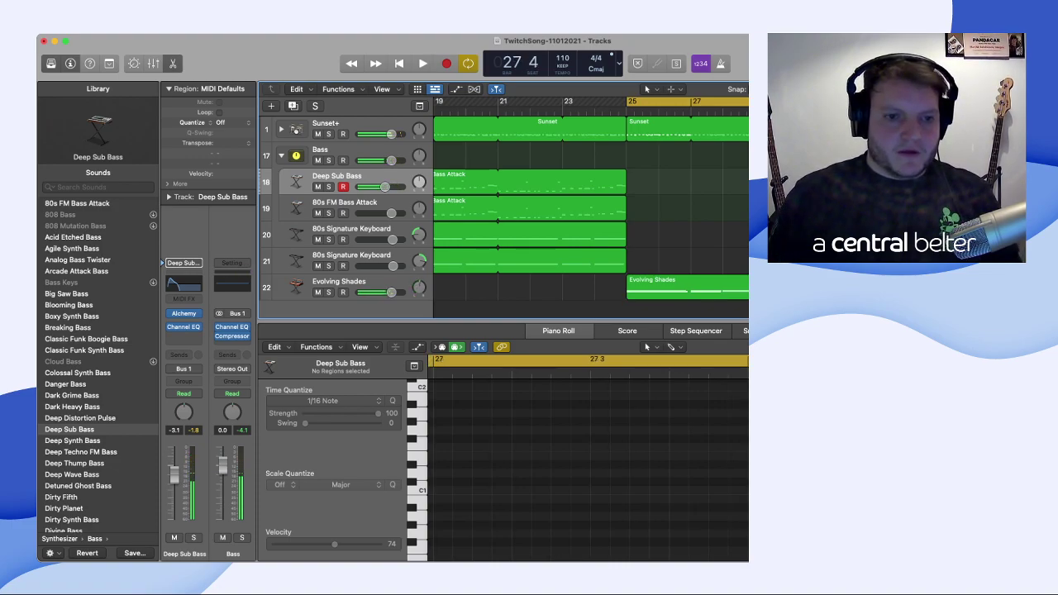
- Select the 80s FM Bass Attack track and try its sound over repeated playback of the cycled break from bar 25
{"action": "left_click", "coordinate": [355, 235]}
{"action": "left_click", "coordinate": [356, 208]}
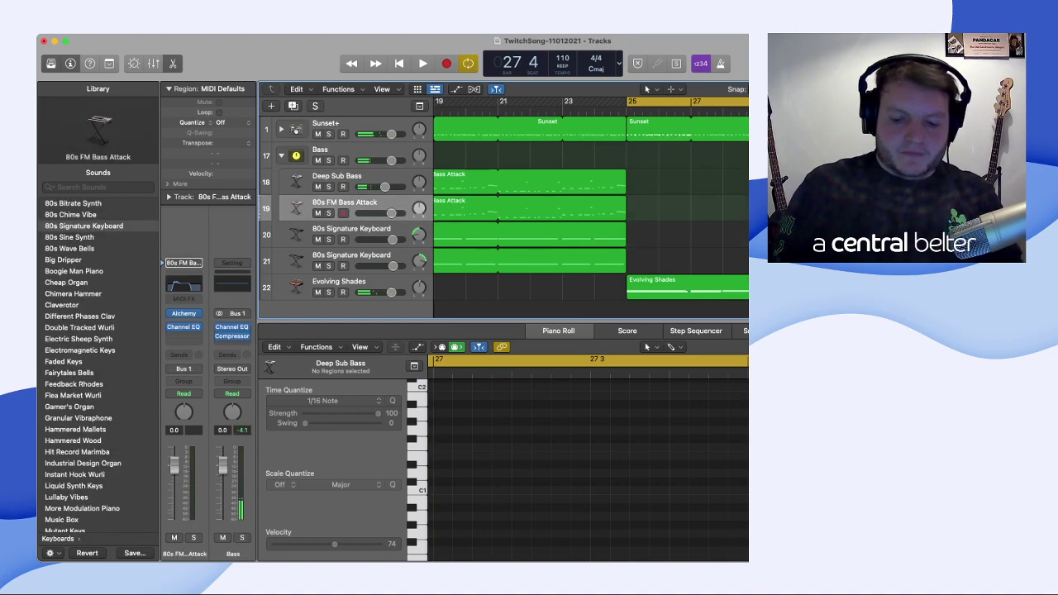
{"action": "key", "text": "space"}
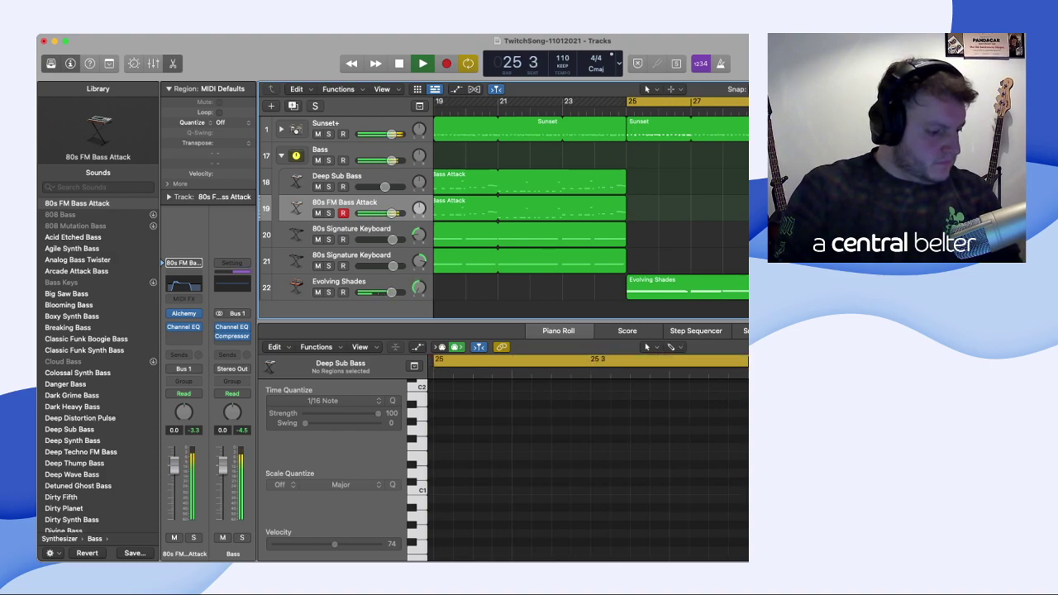
{"action": "key", "text": "space"}
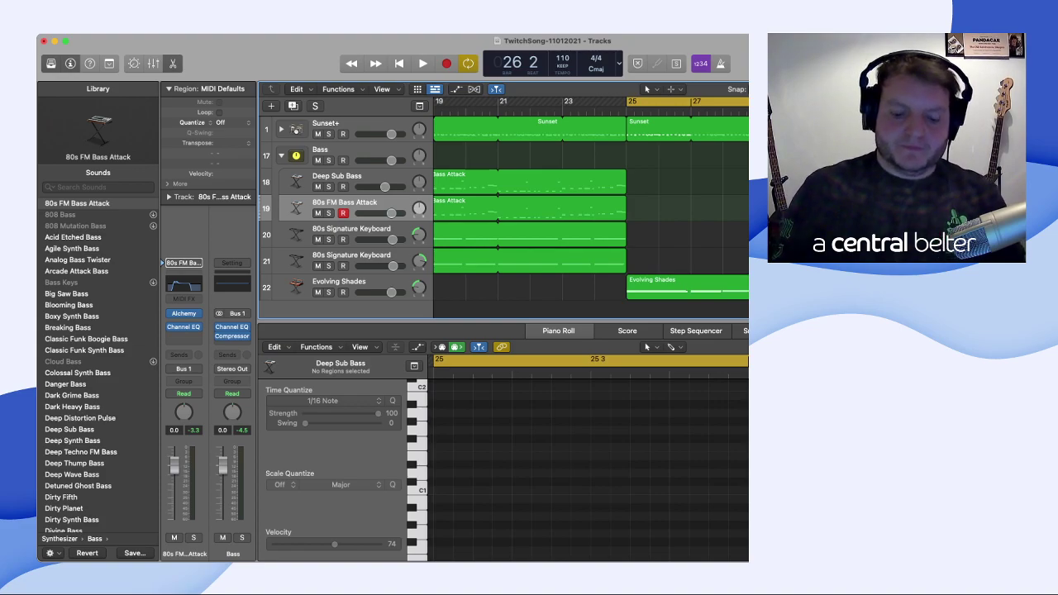
{"action": "key", "text": "space"}
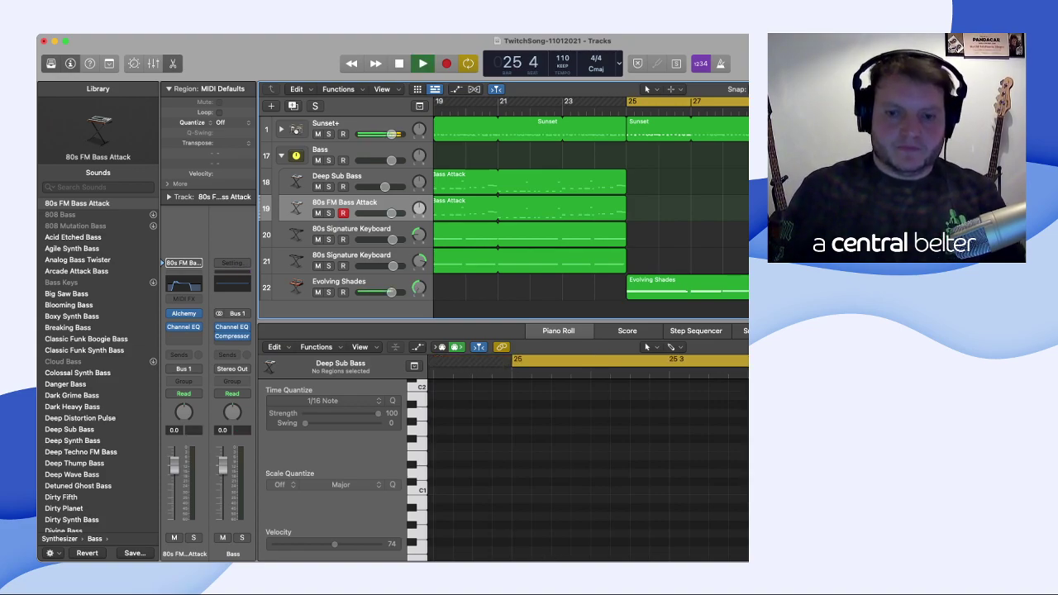
{"action": "key", "text": "space"}
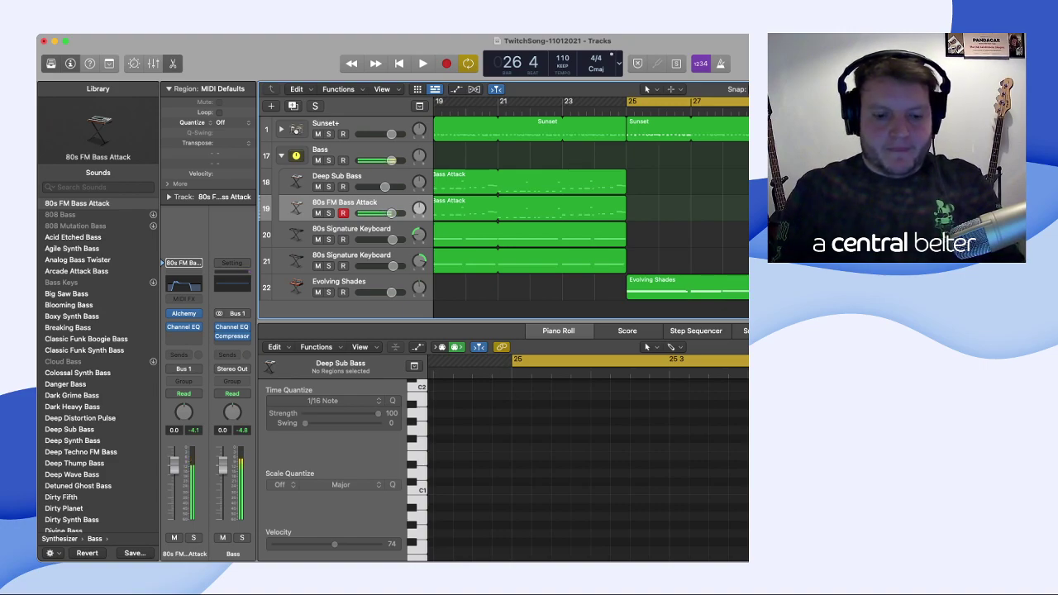
{"action": "key", "text": "space"}
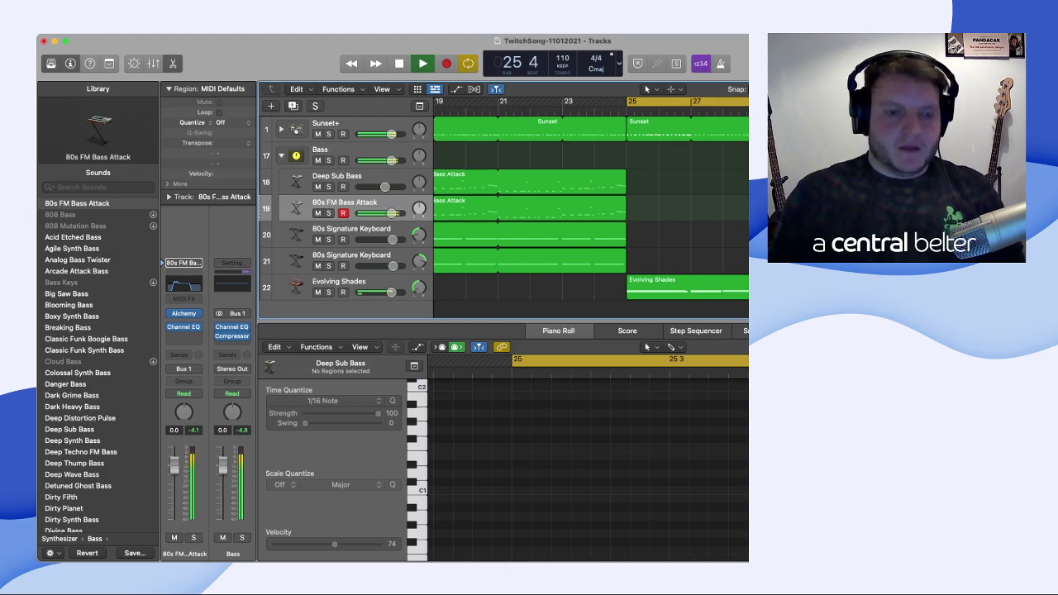
{"action": "key", "text": "space"}
- Switch back to the Deep Sub Bass track and try its sound over the cycled break from bar 25
{"action": "key", "text": "Up"}
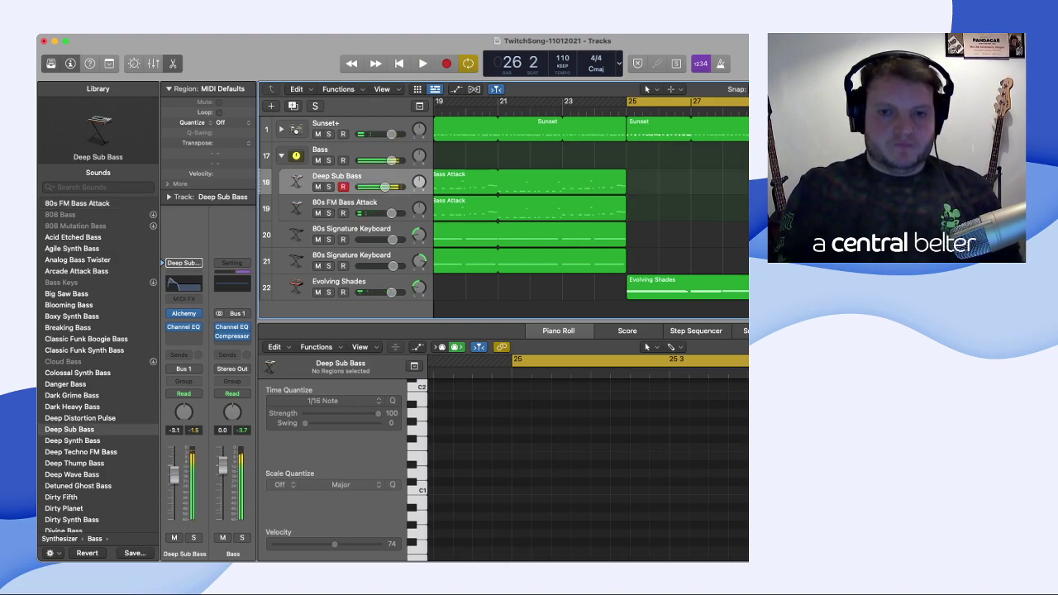
{"action": "key", "text": "space"}
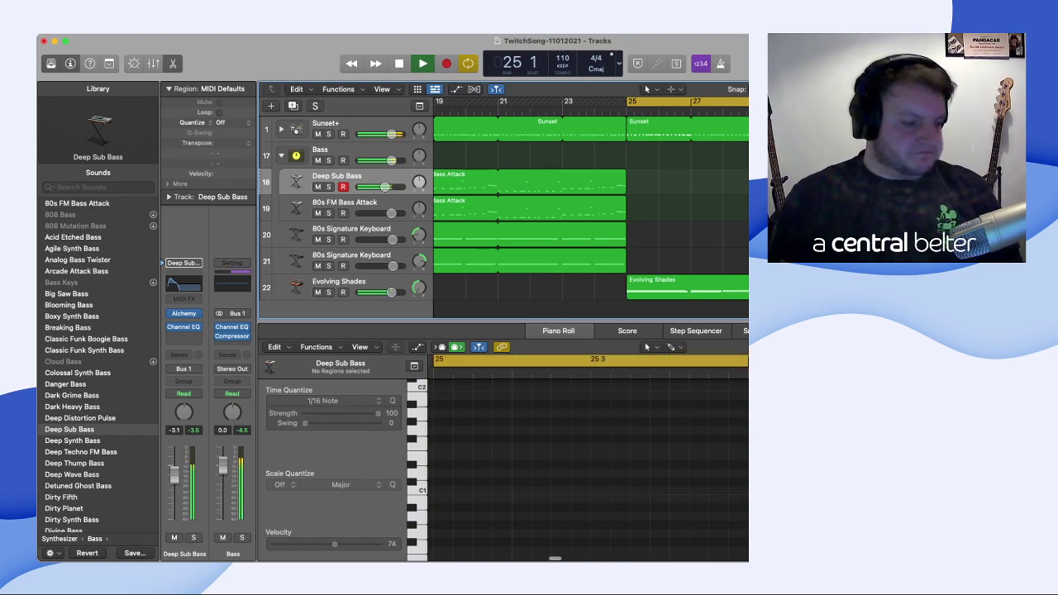
{"action": "key", "text": "space"}
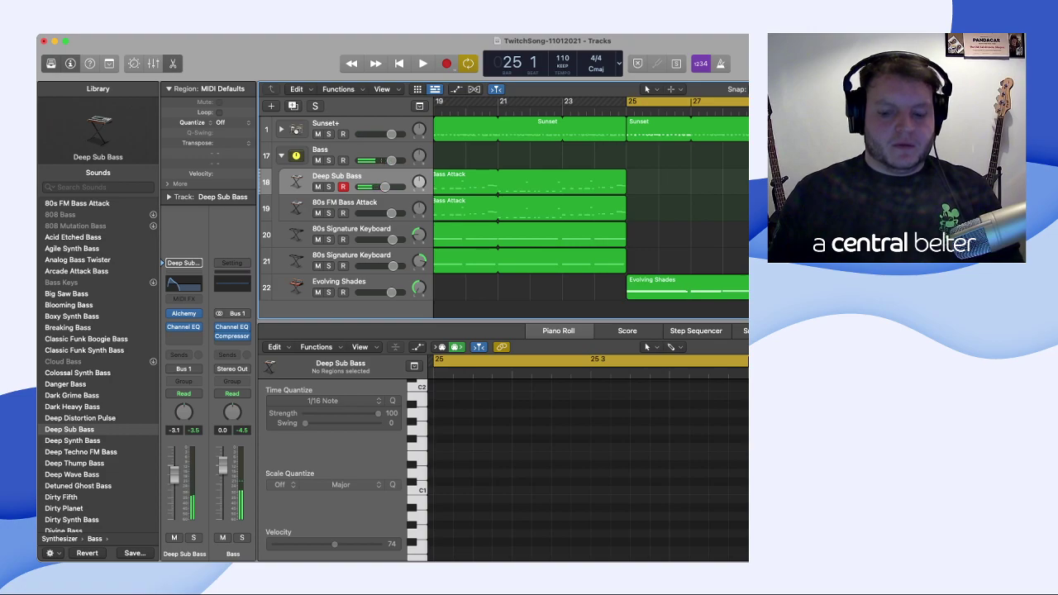
- Try recording a Deep Sub Bass line over the break from bar 25, undoing each of two takes
{"action": "key", "text": "space"}
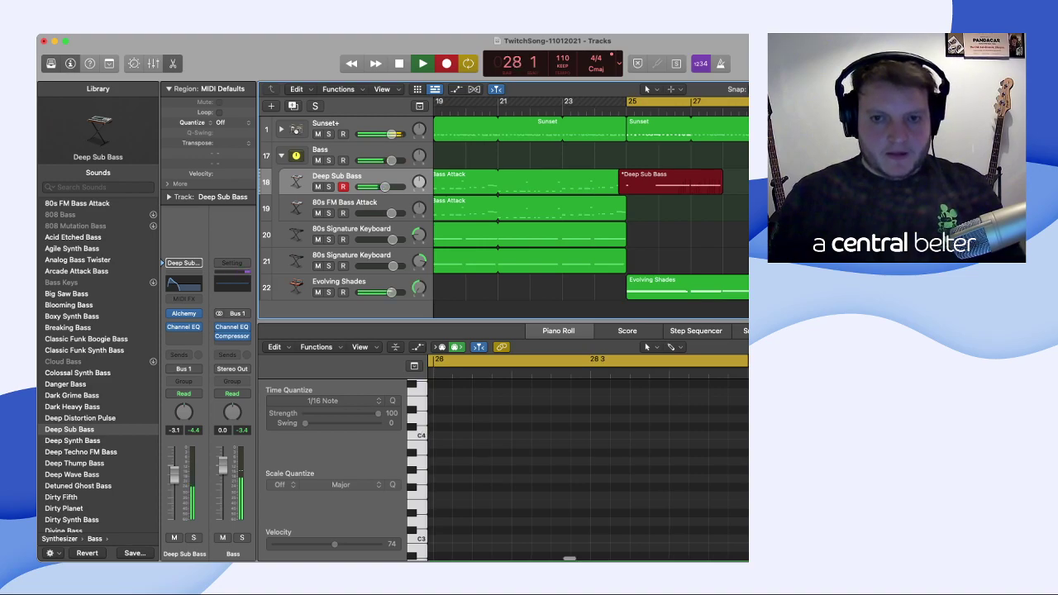
{"action": "key", "text": "space"}
{"action": "key", "text": "super+z"}
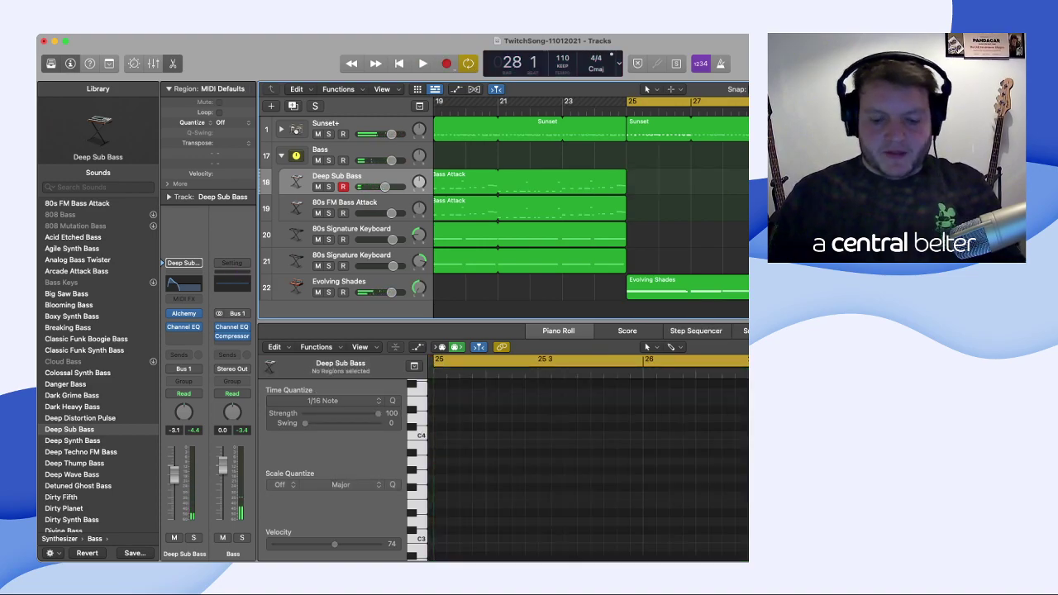
{"action": "key", "text": "space"}
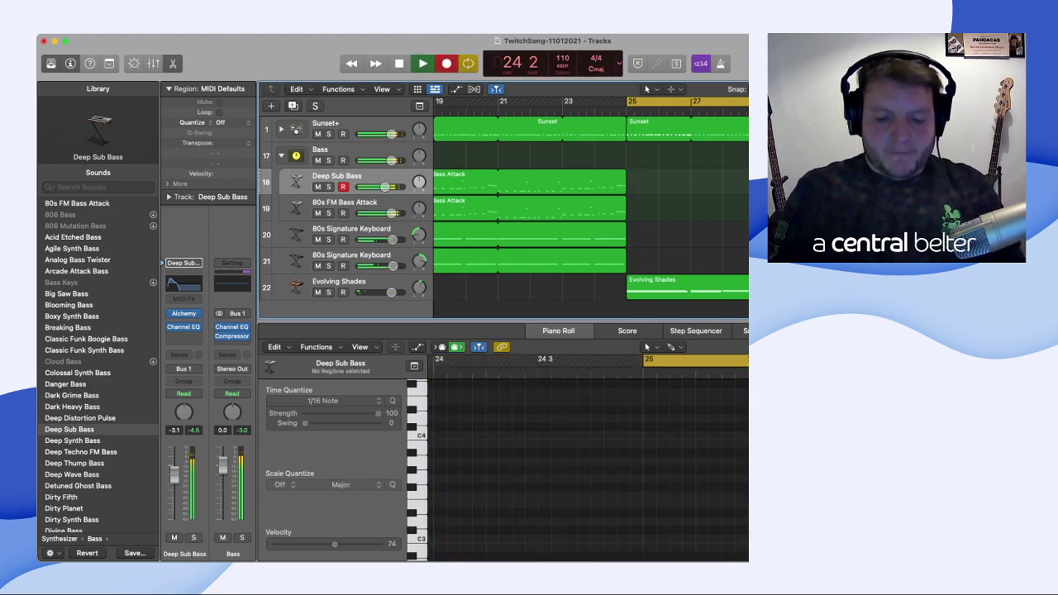
{"action": "key", "text": "r"}
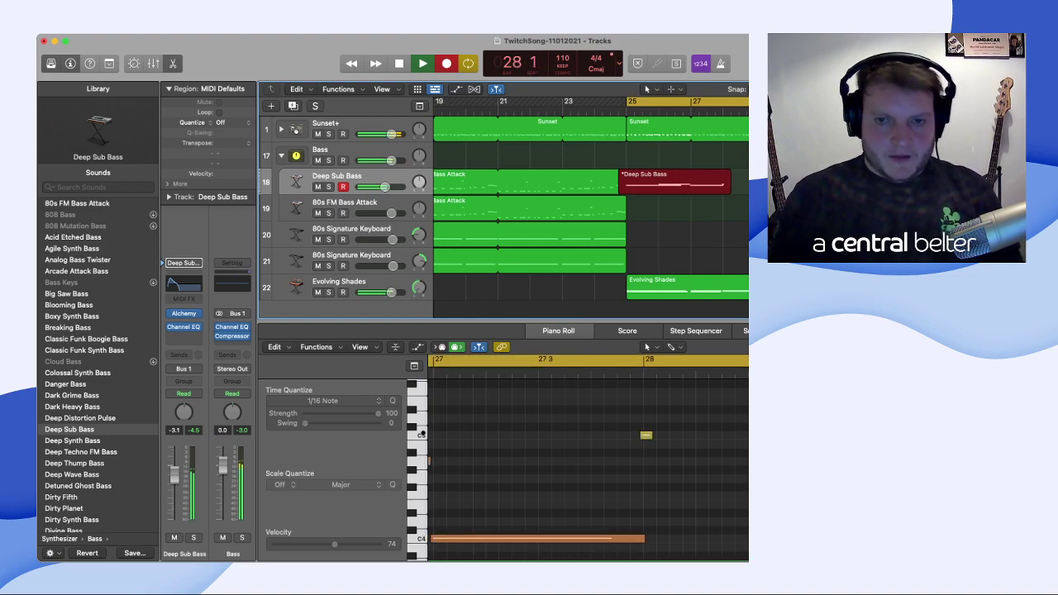
{"action": "key", "text": "space"}
{"action": "key", "text": "super+z"}
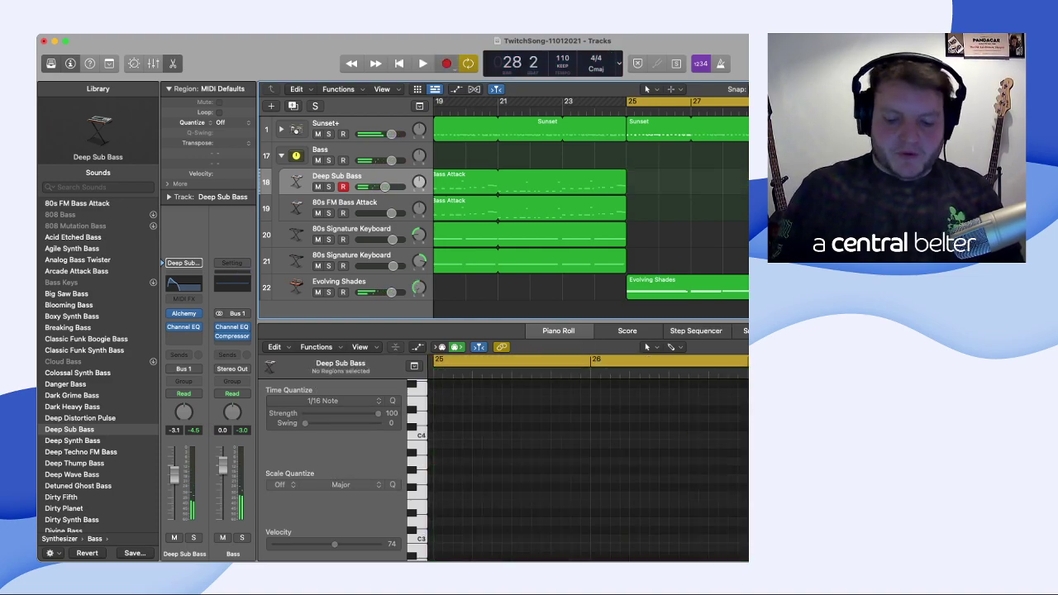
- Try recording held Deep Sub Bass notes at bar 25 in two more takes, play back the last one, and delete its note
{"action": "key", "text": "space"}
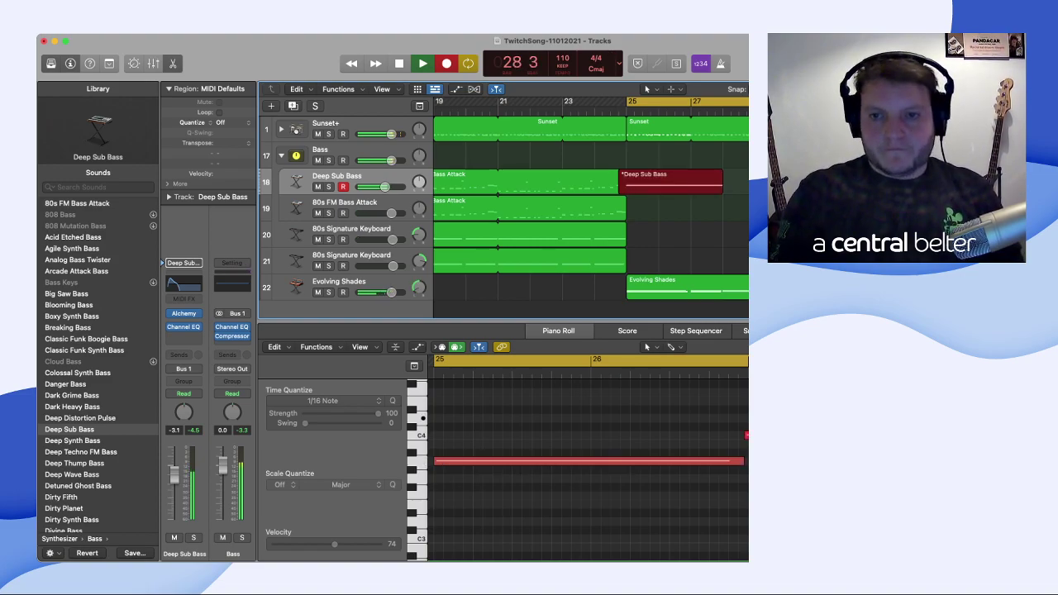
{"action": "key", "text": "space"}
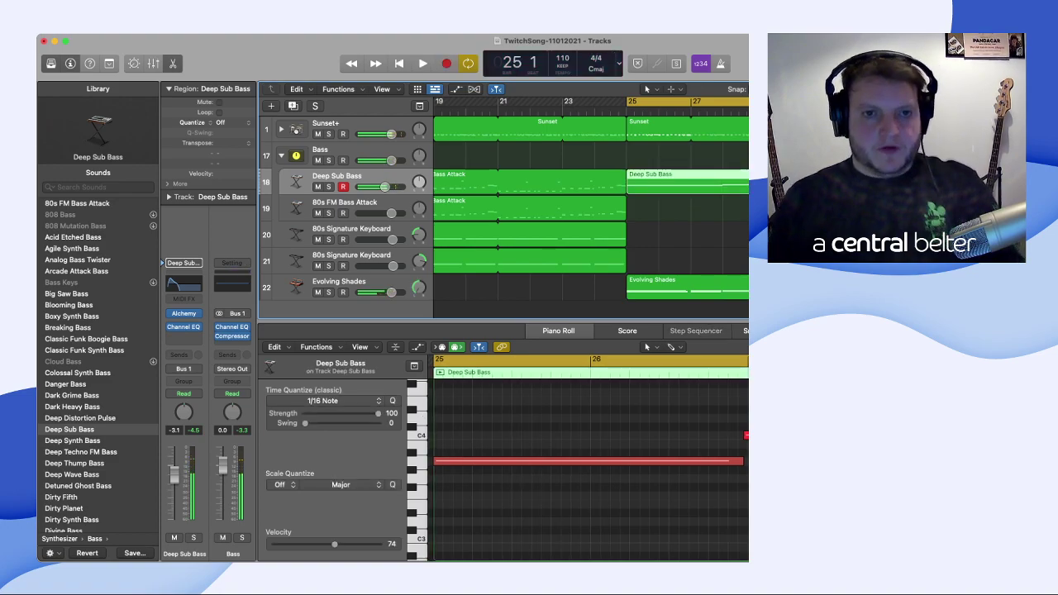
{"action": "key", "text": "r"}
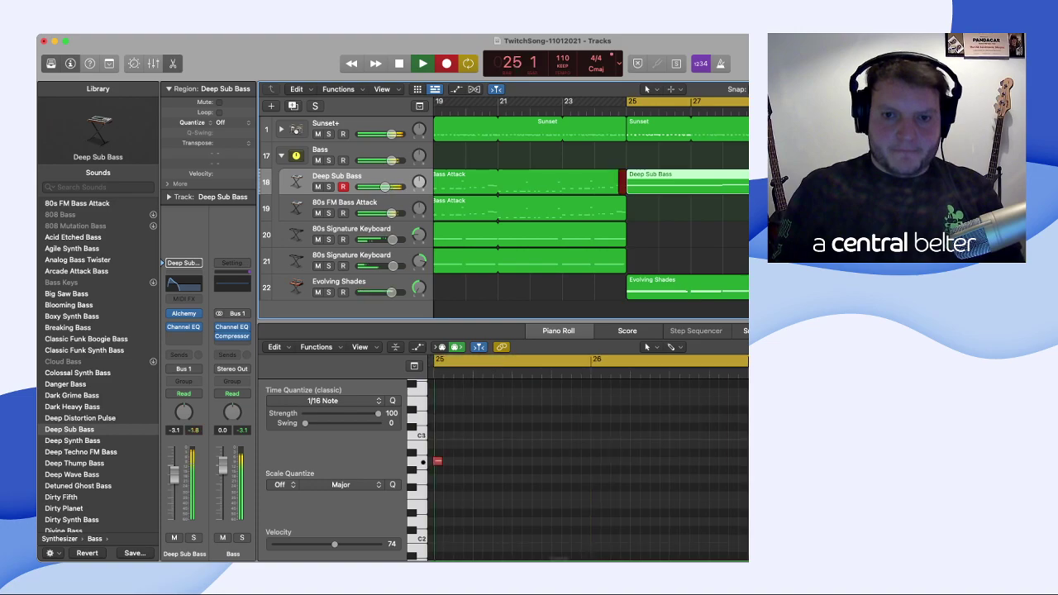
{"action": "key", "text": "space"}
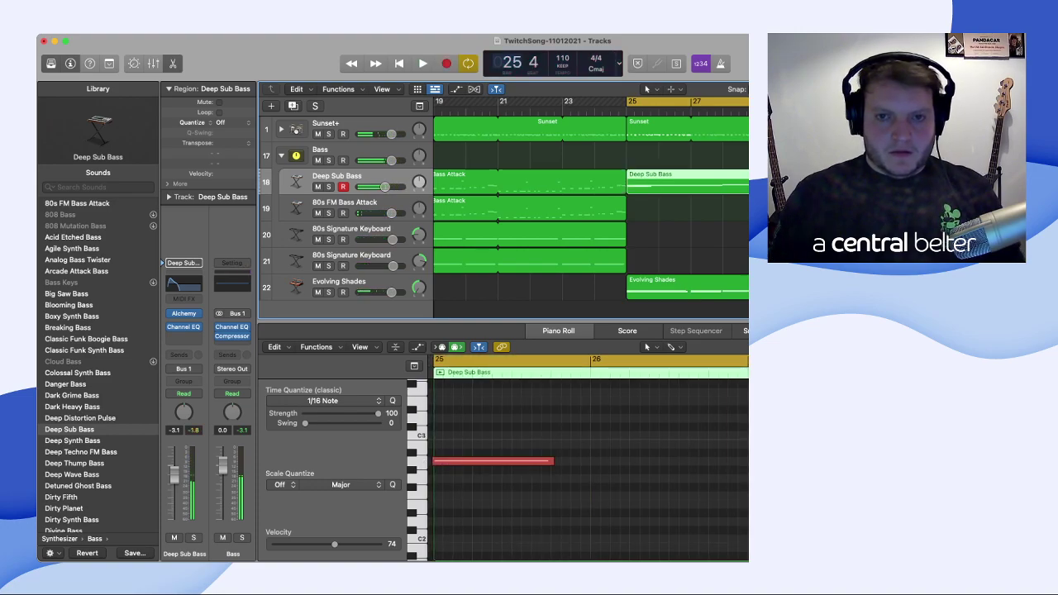
{"action": "key", "text": "period"}
{"action": "key", "text": "space"}
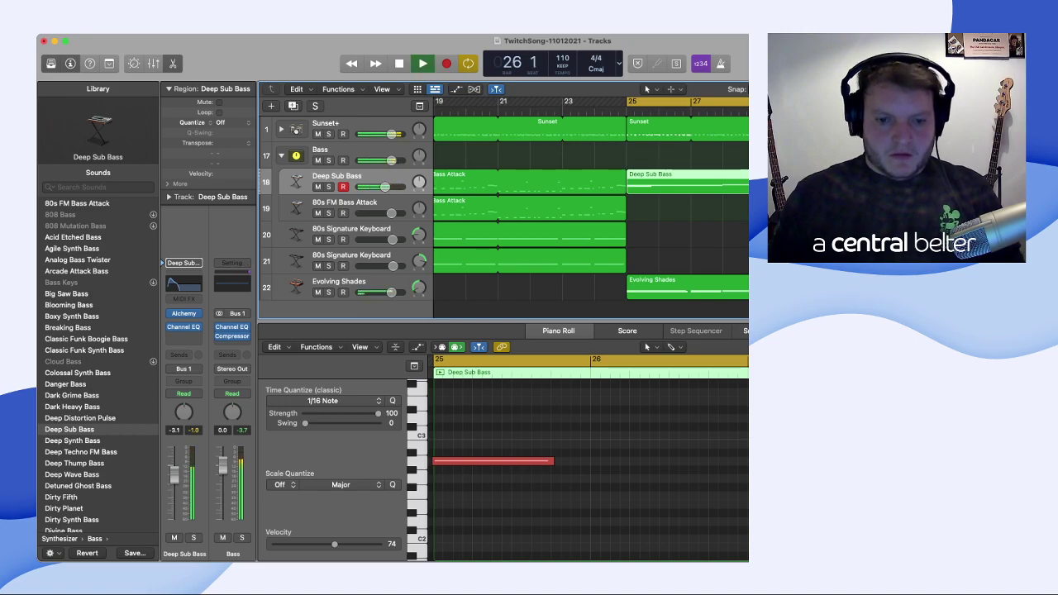
{"action": "key", "text": "space"}
{"action": "left_click", "coordinate": [493, 461]}
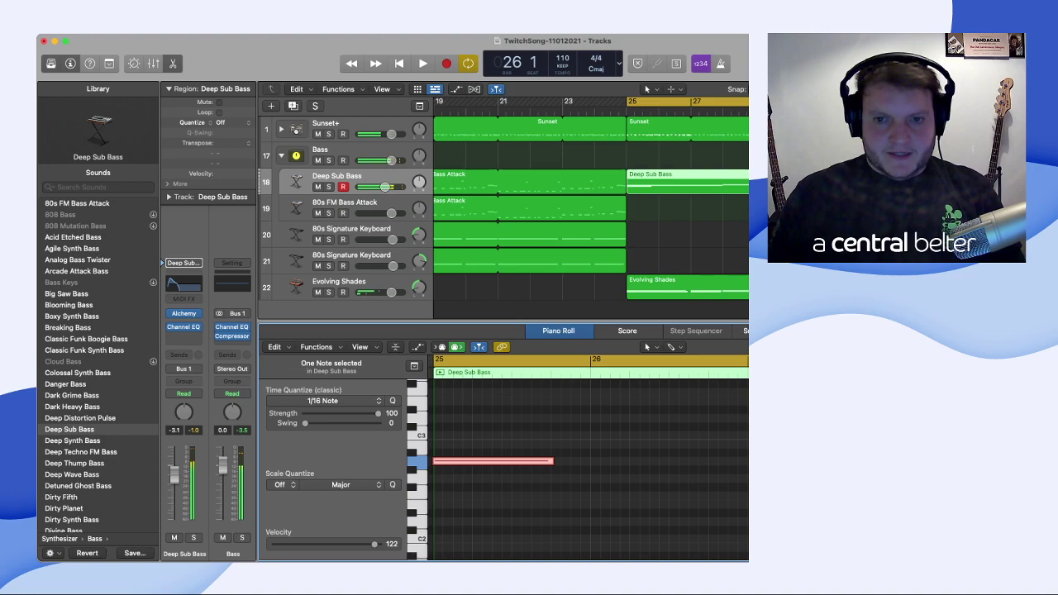
{"action": "key", "text": "BackSpace"}
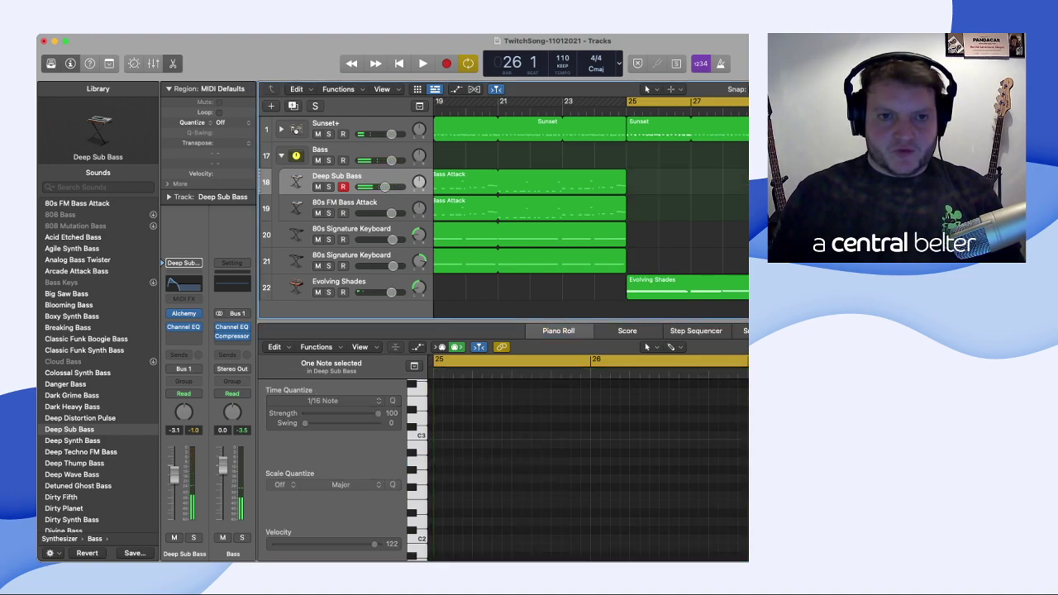
- Record another Deep Sub Bass take across the cycled break, play it back from bar 25, and undo the recording
{"action": "key", "text": "space"}
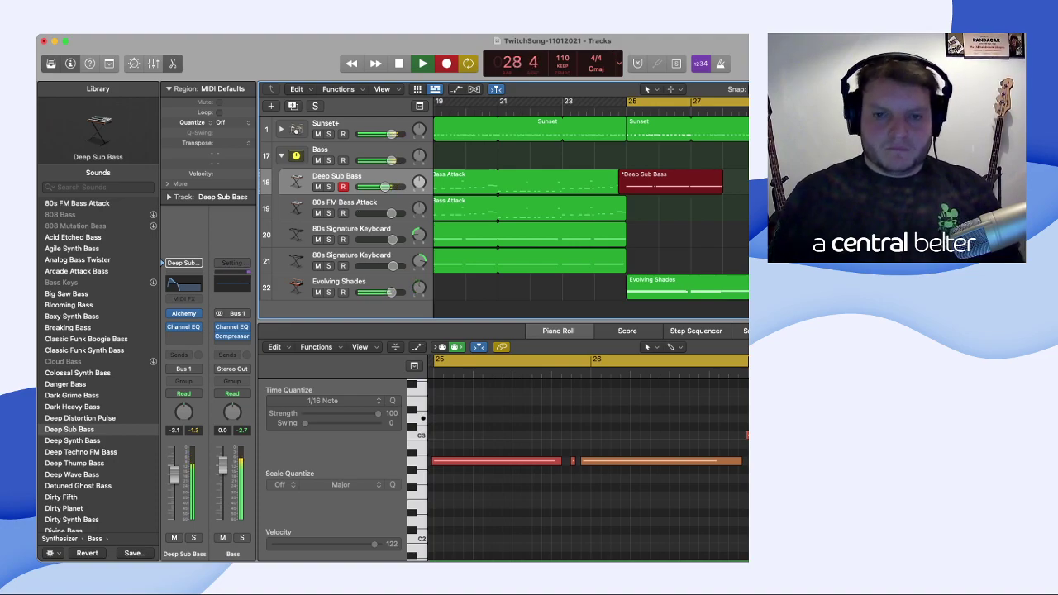
{"action": "key", "text": "space"}
{"action": "key", "text": "space"}
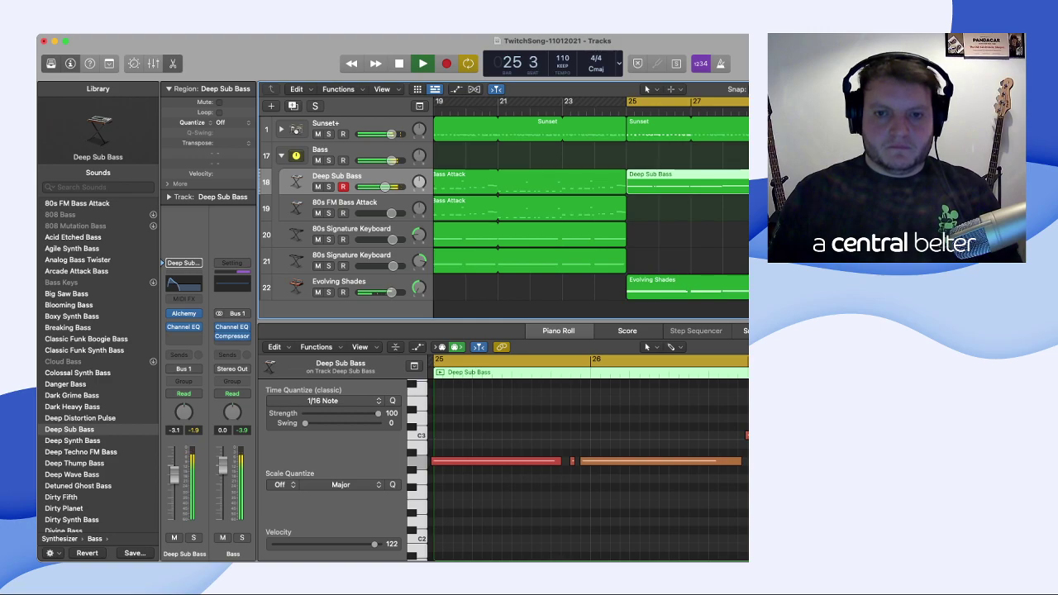
{"action": "key", "text": "space"}
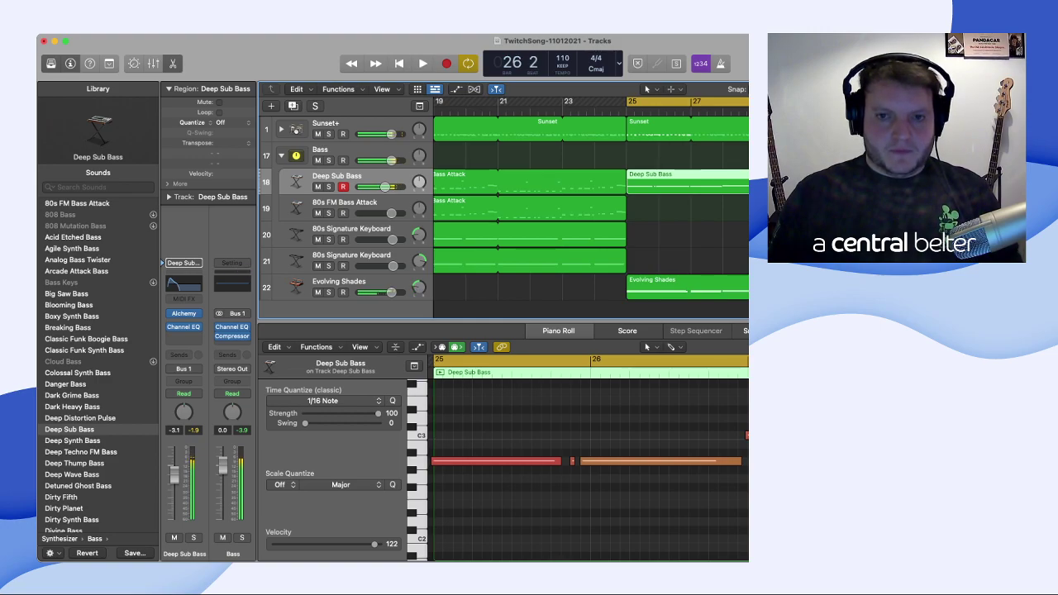
{"action": "key", "text": "super+z"}
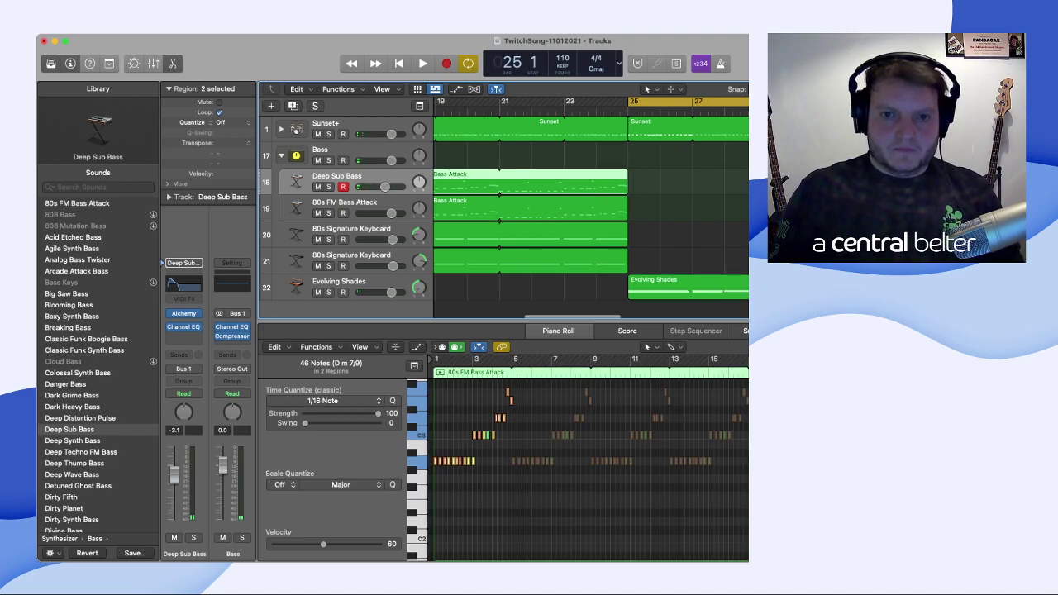
- Play the break without bass, record a short Deep Sub Bass take at bar 25, and delete the recorded region
{"action": "key", "text": "space"}
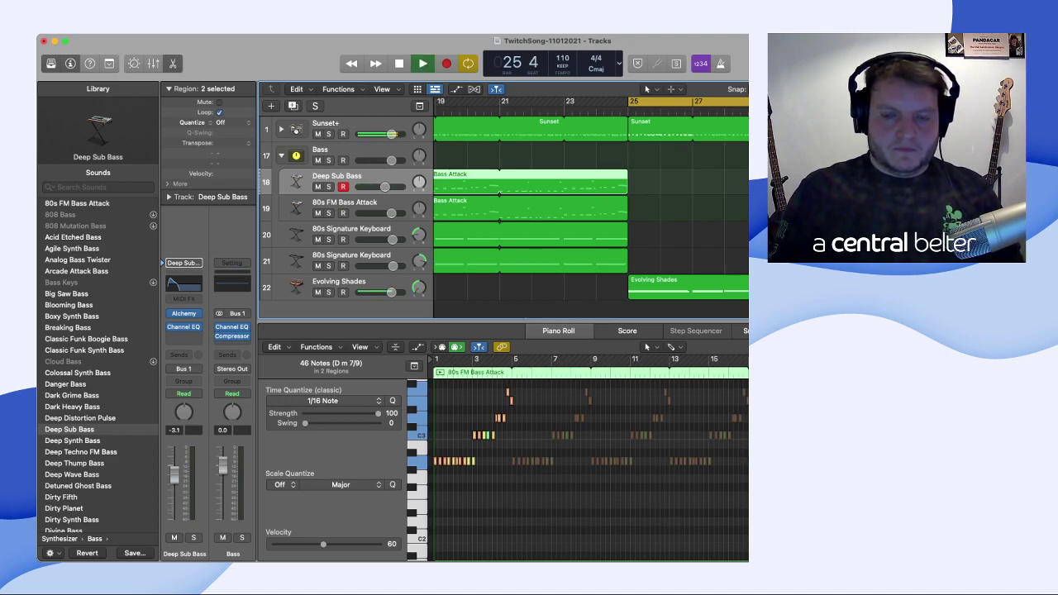
{"action": "key", "text": "space"}
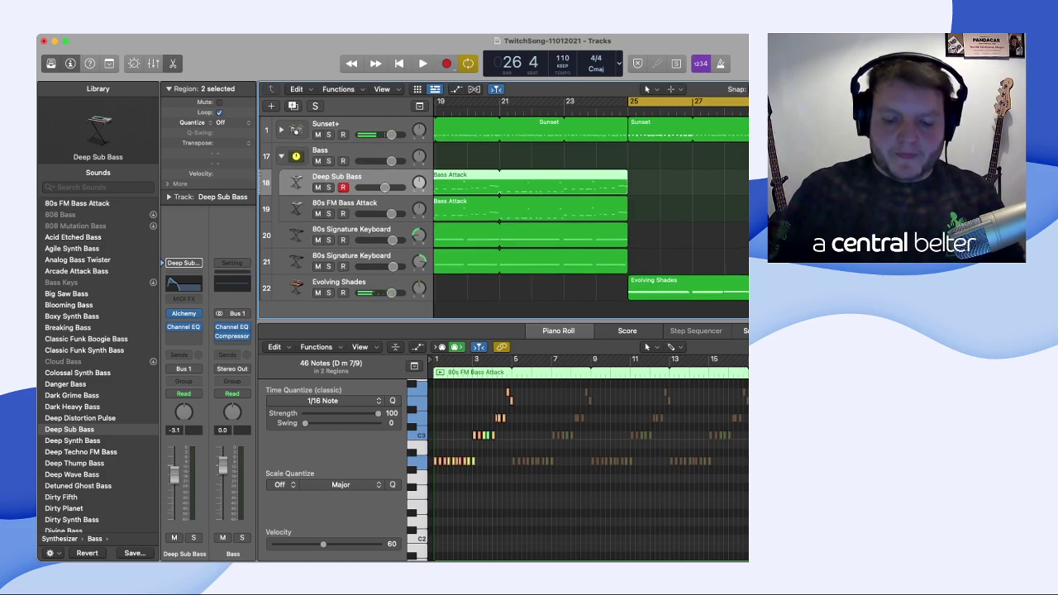
{"action": "key", "text": "space"}
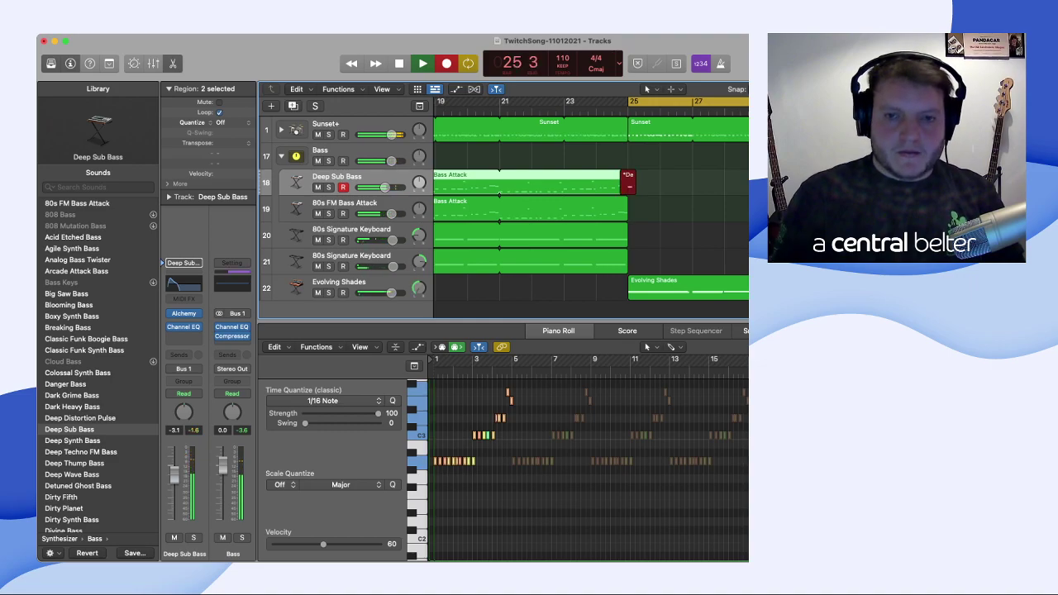
{"action": "key", "text": "space"}
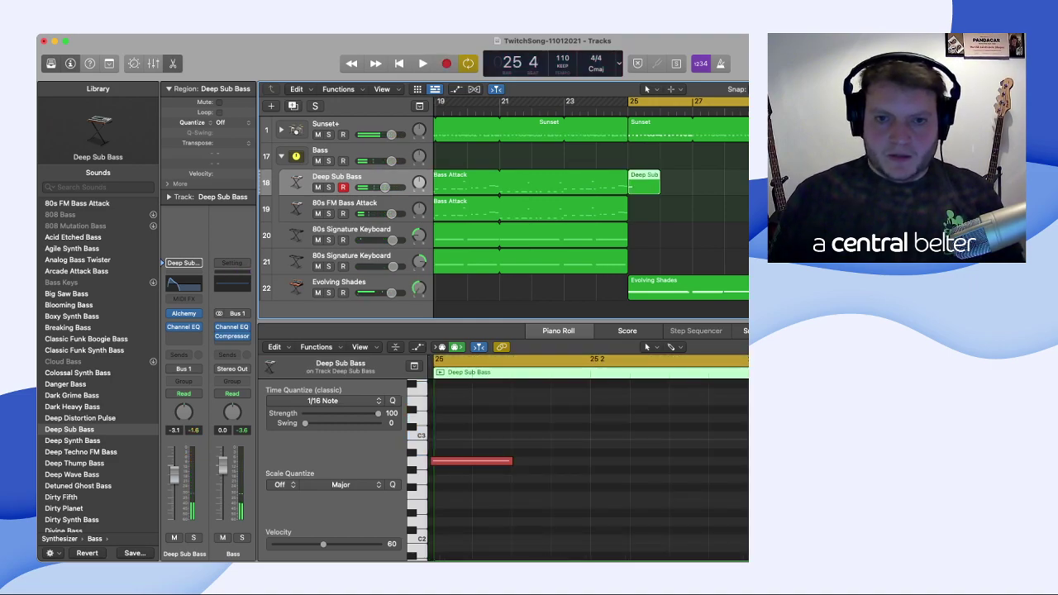
{"action": "key", "text": "Delete"}
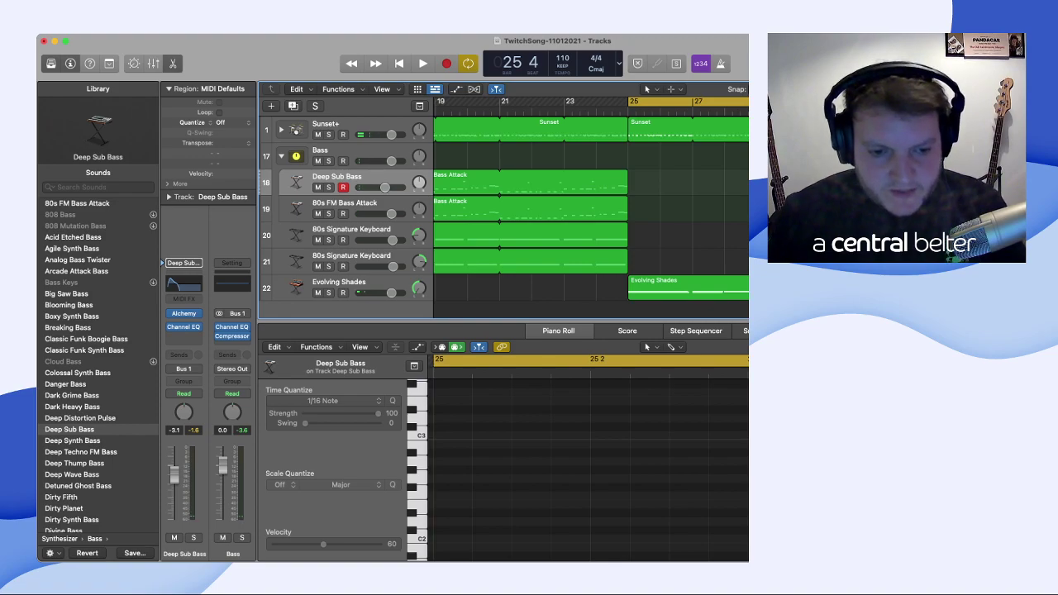
- Add a sixteenth-long A2 note at the start of bar 25 on the Deep Sub Bass track and play it briefly
{"action": "scroll", "coordinate": [588, 471], "scroll_direction": "up", "scroll_amount": 2}
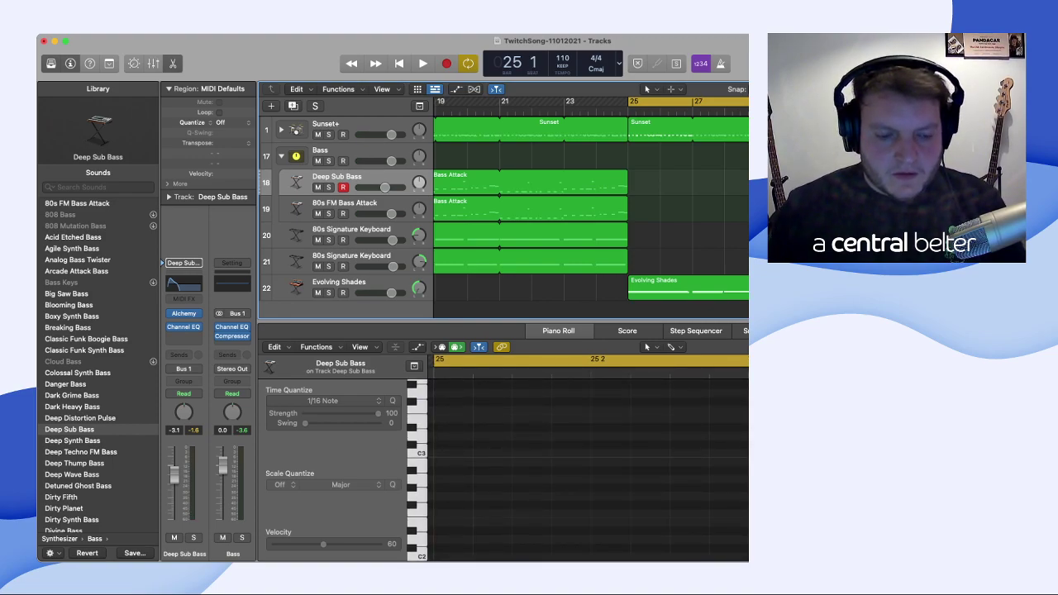
{"action": "left_click", "coordinate": [420, 495]}
{"action": "left_click", "coordinate": [420, 481]}
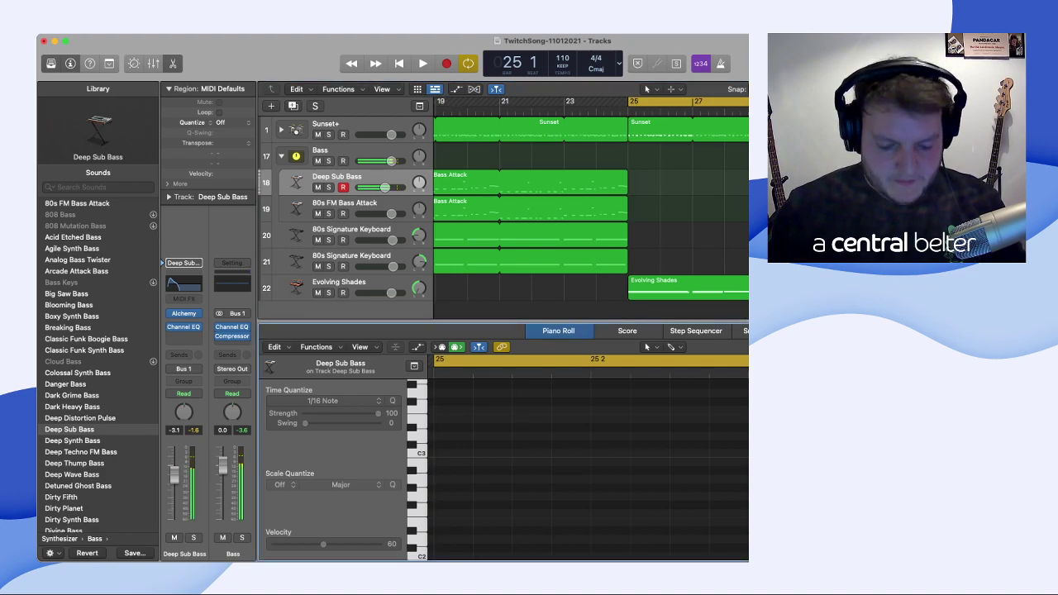
{"action": "key", "text": "super+v"}
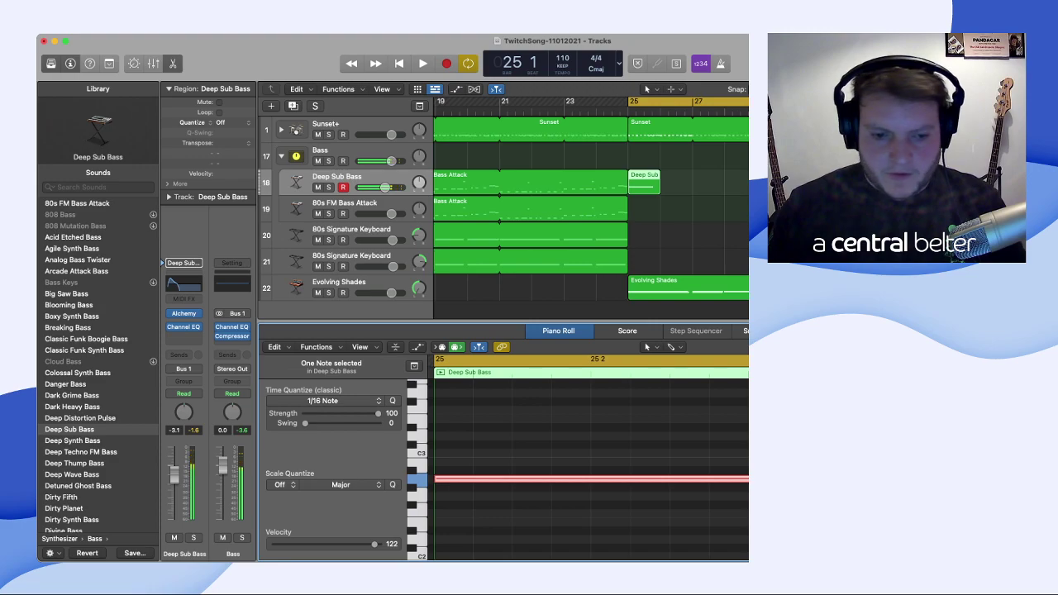
{"action": "left_click_drag", "start_coordinate": [748, 478], "coordinate": [472, 479]}
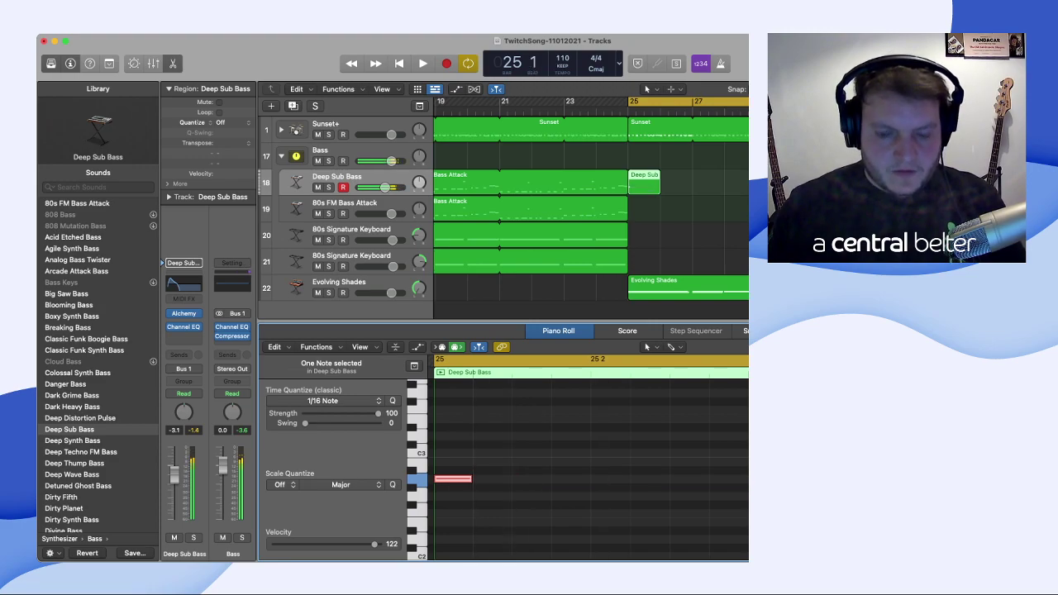
{"action": "key", "text": "space"}
{"action": "key", "text": "space"}
{"action": "scroll", "coordinate": [587, 463], "scroll_direction": "right", "scroll_amount": 1}
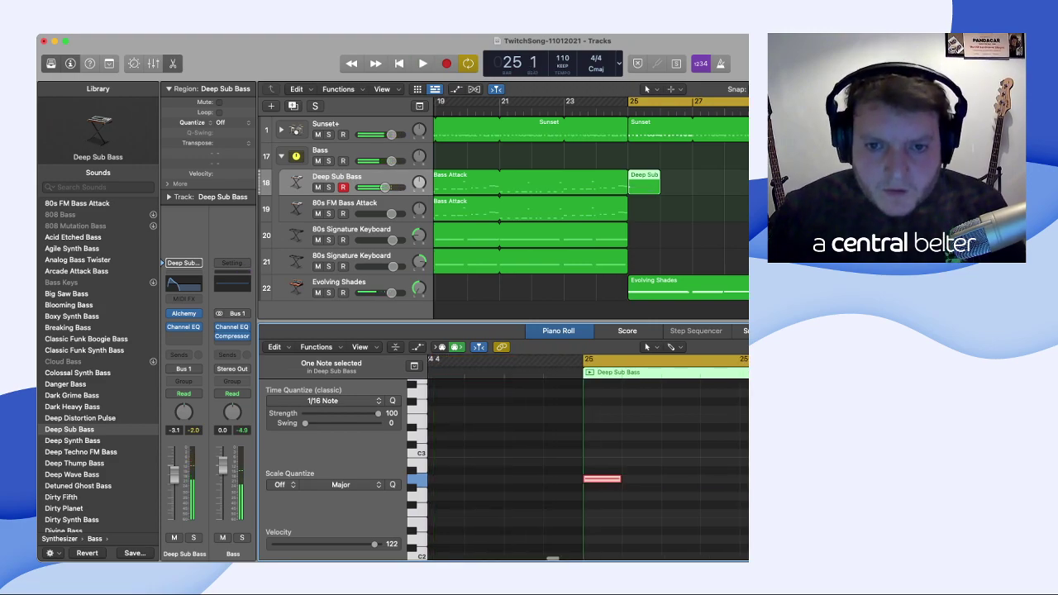
- Play the start of bar 25 and add a second sixteenth-long A2 bass note on the offbeat of beat 3
{"action": "key", "text": "space"}
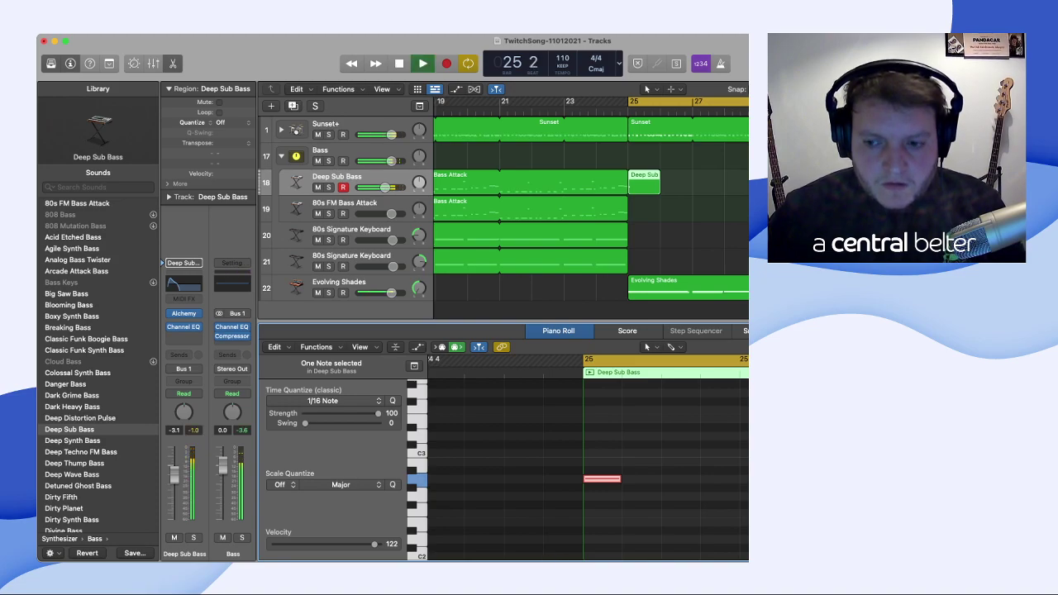
{"action": "key", "text": "space"}
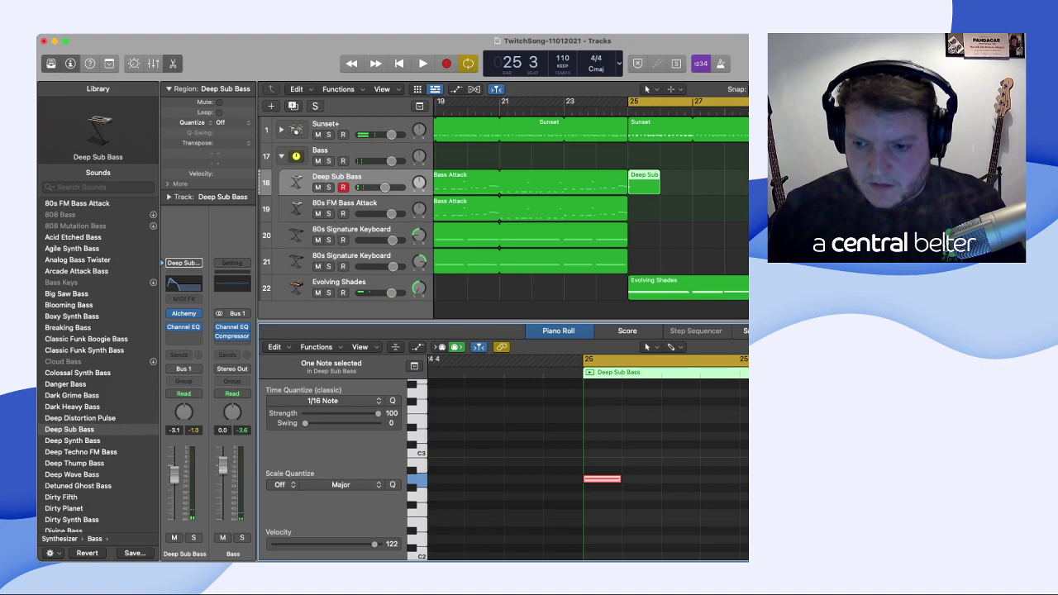
{"action": "key", "text": "shift+d"}
{"action": "key", "text": "super+a"}
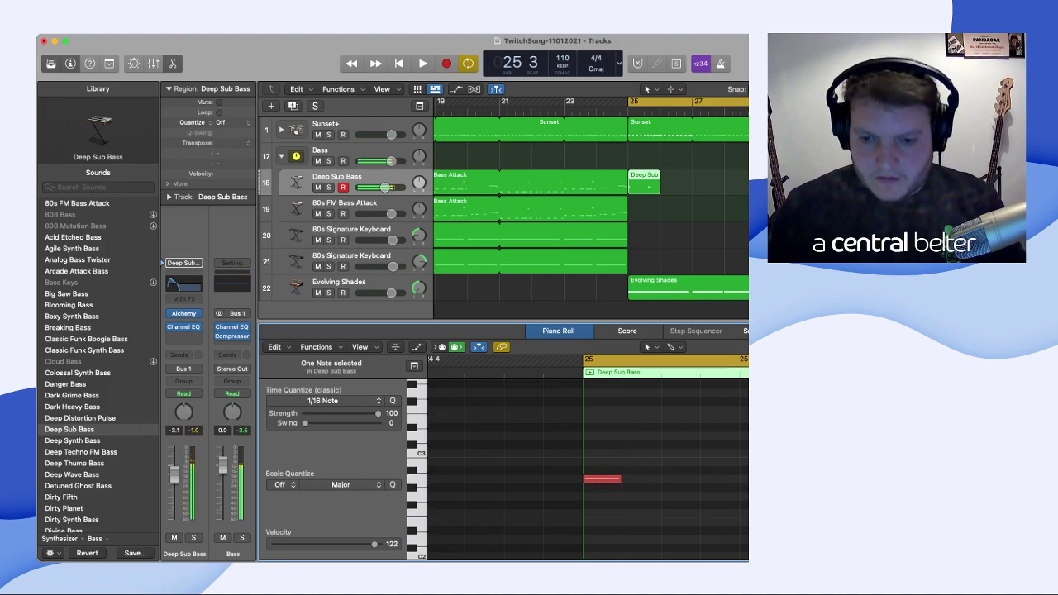
- Add a third A2 bass note on the last sixteenth of bar 25 and play the bar
{"action": "key", "text": "space"}
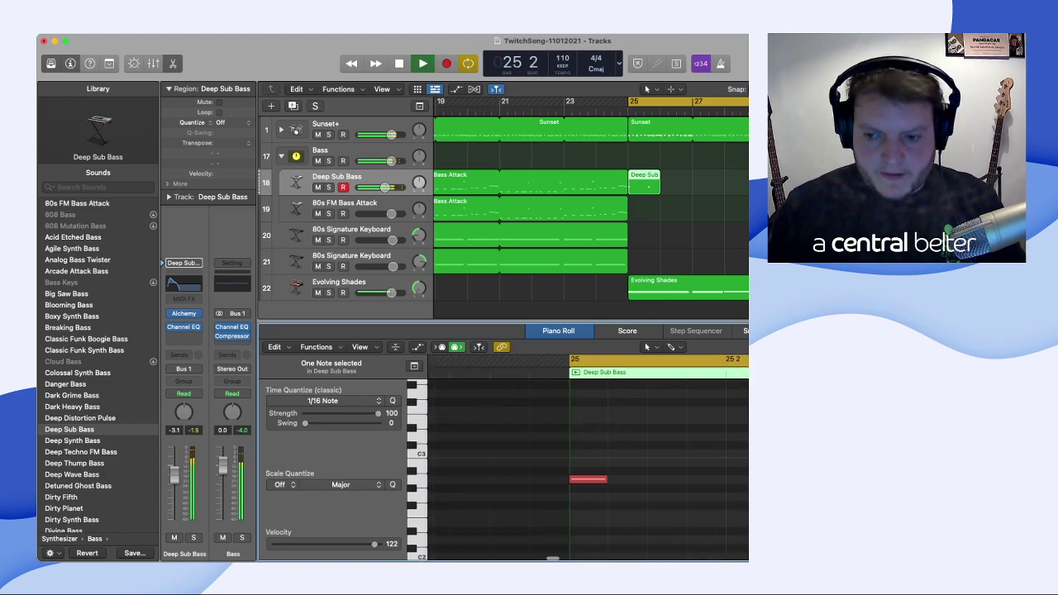
{"action": "key", "text": "space"}
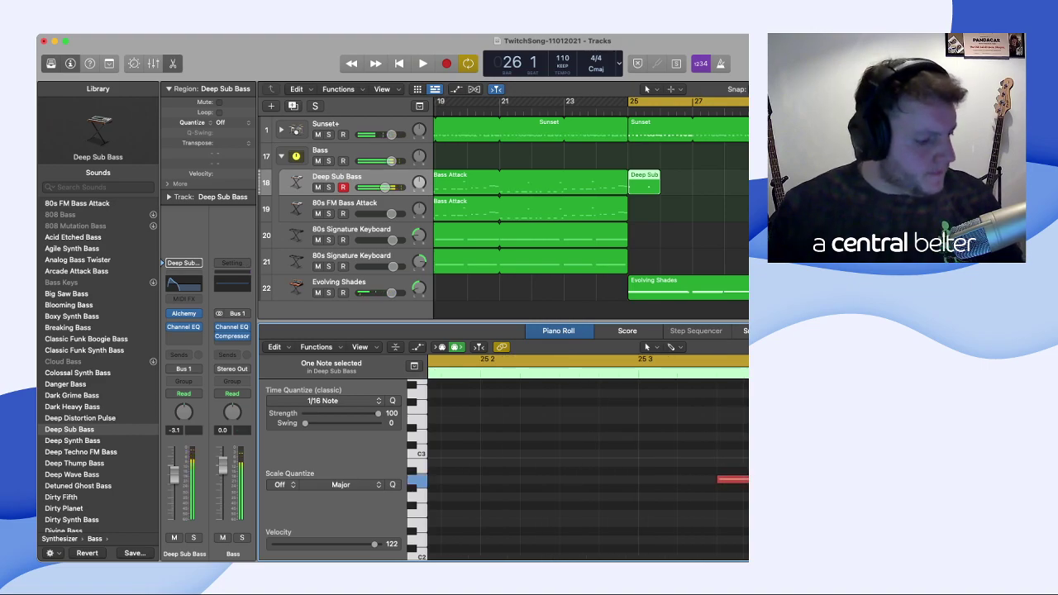
{"action": "key", "text": "space"}
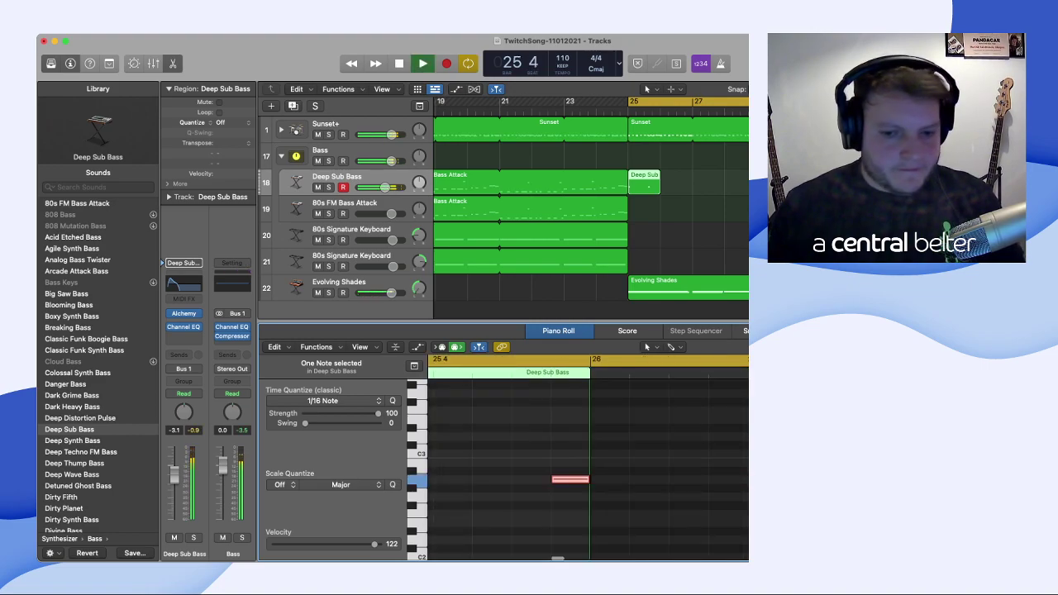
{"action": "key", "text": "space"}
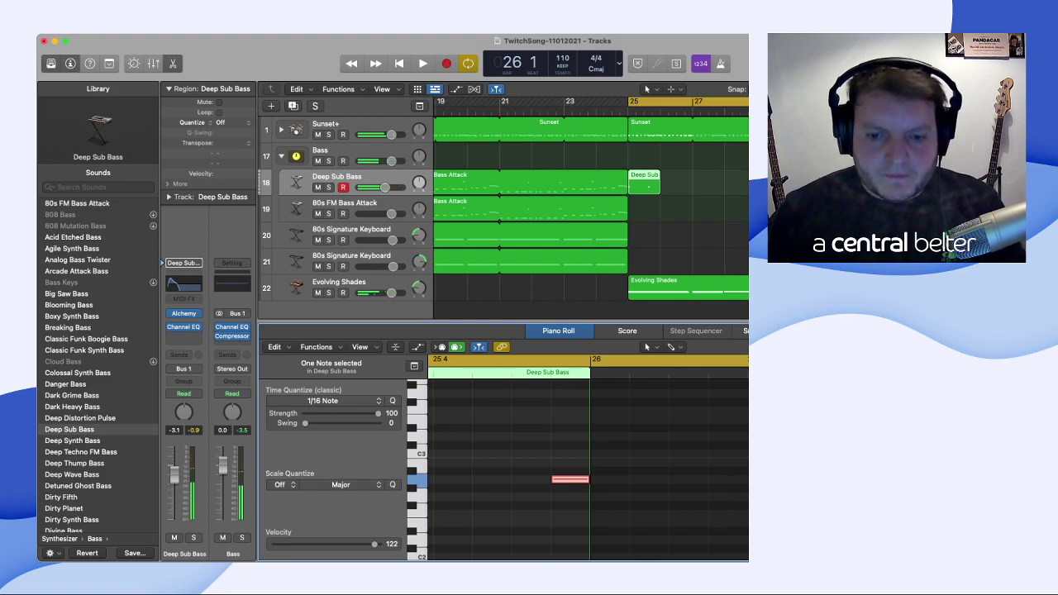
- Examine the drum notes of the Sunset region across bar 25 and into bar 26 for their kick and hi-hat positions
{"action": "left_click", "coordinate": [688, 129]}
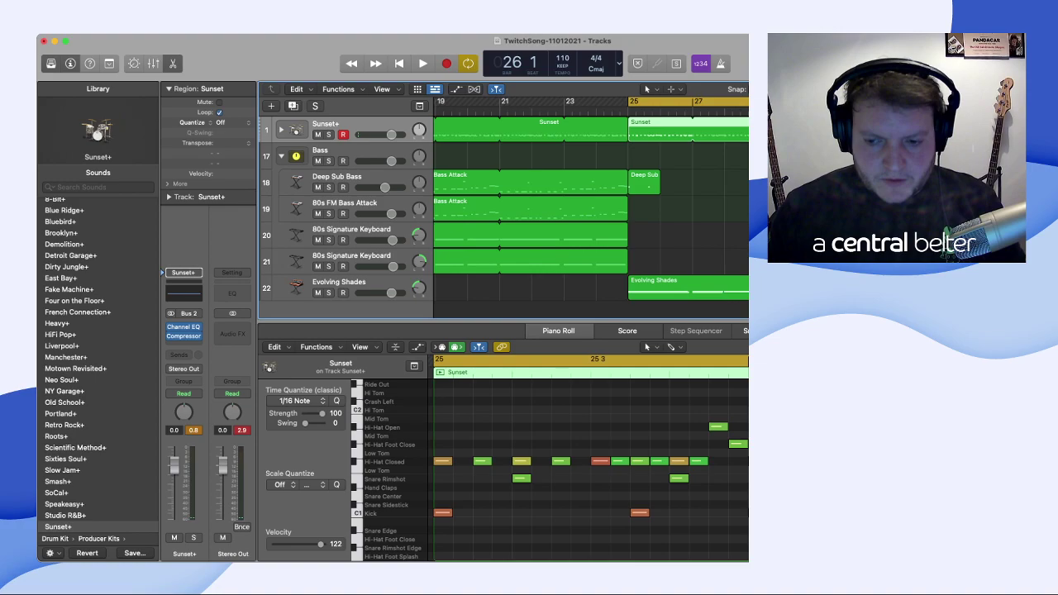
{"action": "scroll", "coordinate": [589, 458], "scroll_direction": "right", "scroll_amount": 3}
{"action": "scroll", "coordinate": [589, 458], "scroll_direction": "right", "scroll_amount": 3}
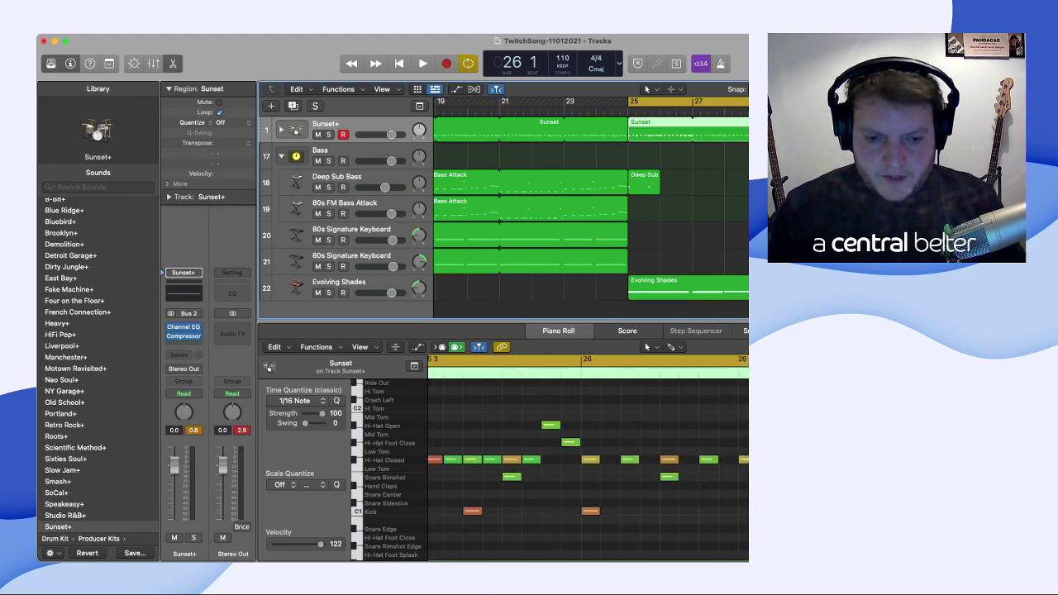
{"action": "scroll", "coordinate": [588, 458], "scroll_direction": "left", "scroll_amount": 12}
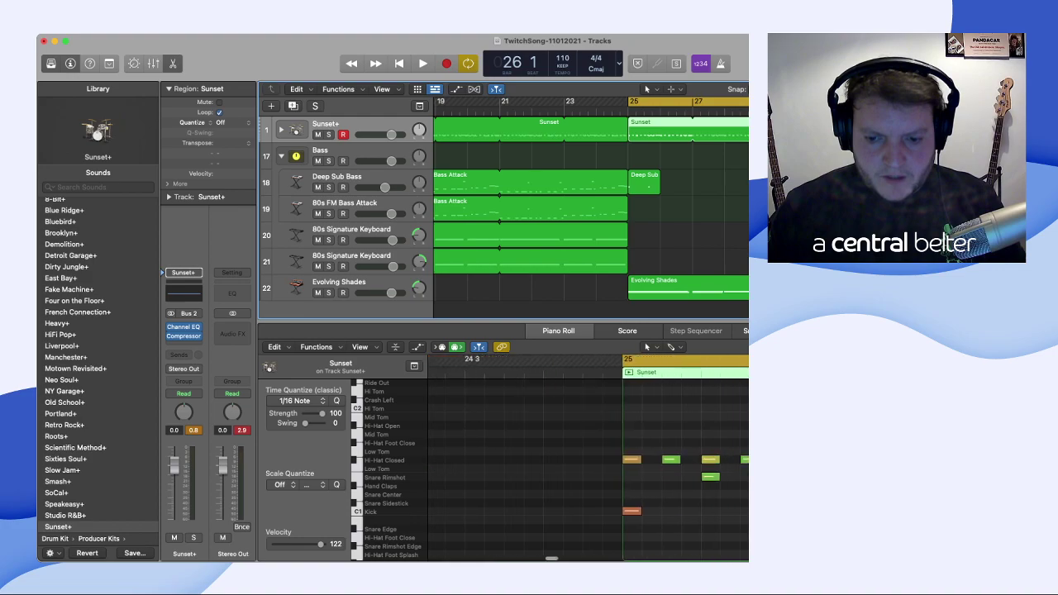
{"action": "scroll", "coordinate": [589, 458], "scroll_direction": "right", "scroll_amount": 3}
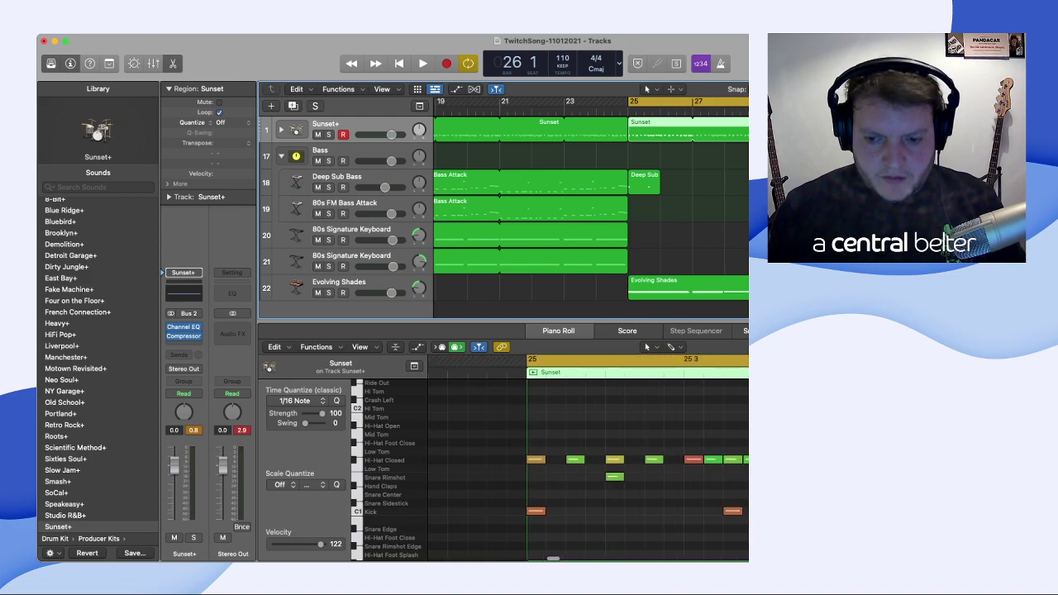
{"action": "scroll", "coordinate": [588, 458], "scroll_direction": "right", "scroll_amount": 2}
{"action": "scroll", "coordinate": [589, 458], "scroll_direction": "right", "scroll_amount": 2}
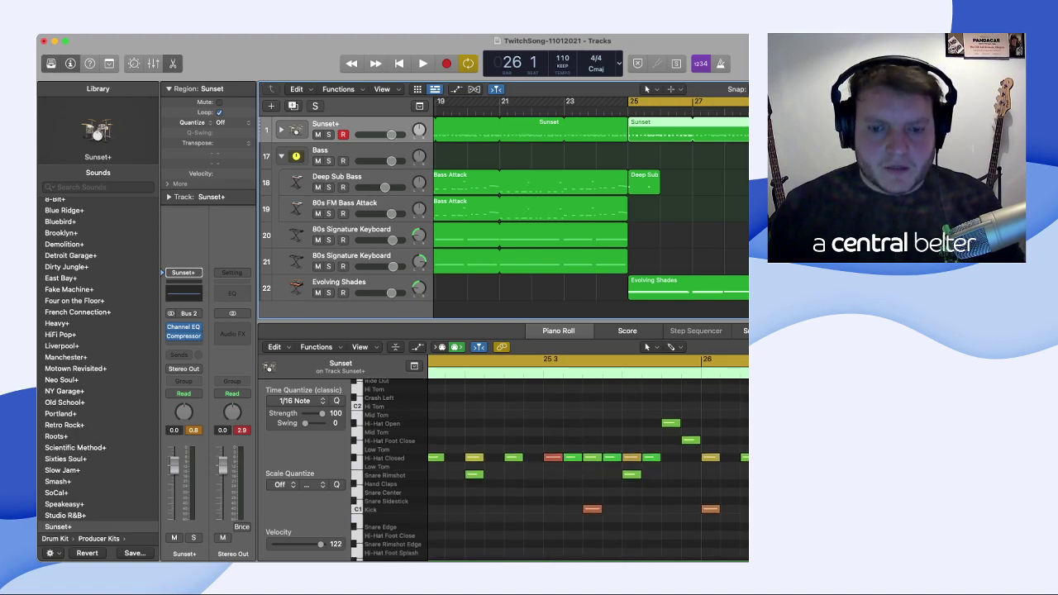
- Reopen the Deep Sub Bass region at bar 25, check its note positions, and play the bar
{"action": "left_click", "coordinate": [644, 182]}
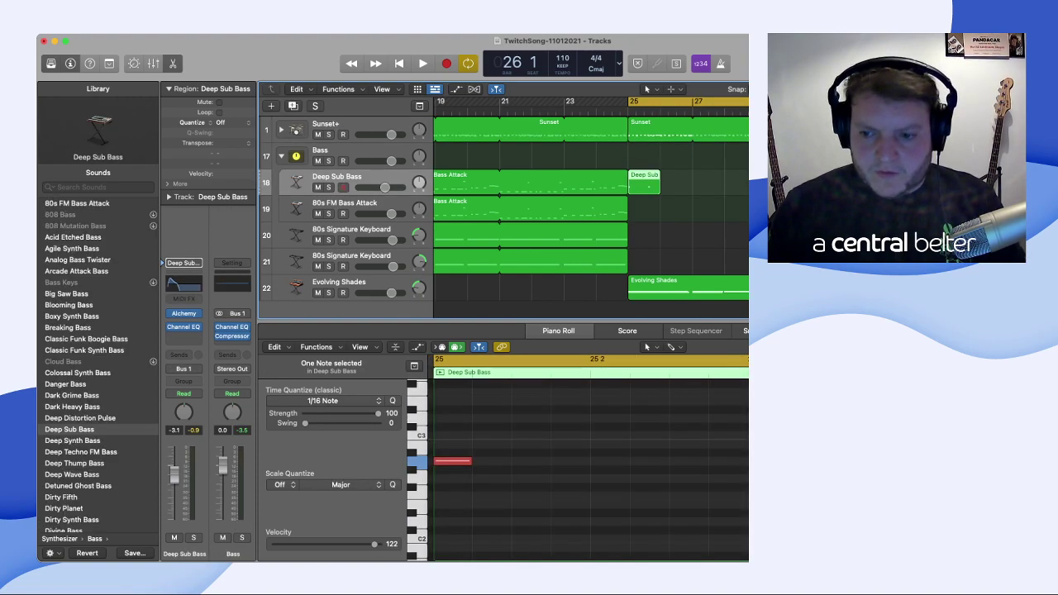
{"action": "scroll", "coordinate": [588, 458], "scroll_direction": "left", "scroll_amount": 4}
{"action": "scroll", "coordinate": [589, 458], "scroll_direction": "right", "scroll_amount": 2}
{"action": "scroll", "coordinate": [588, 458], "scroll_direction": "right", "scroll_amount": 2}
{"action": "scroll", "coordinate": [583, 458], "scroll_direction": "right", "scroll_amount": 1}
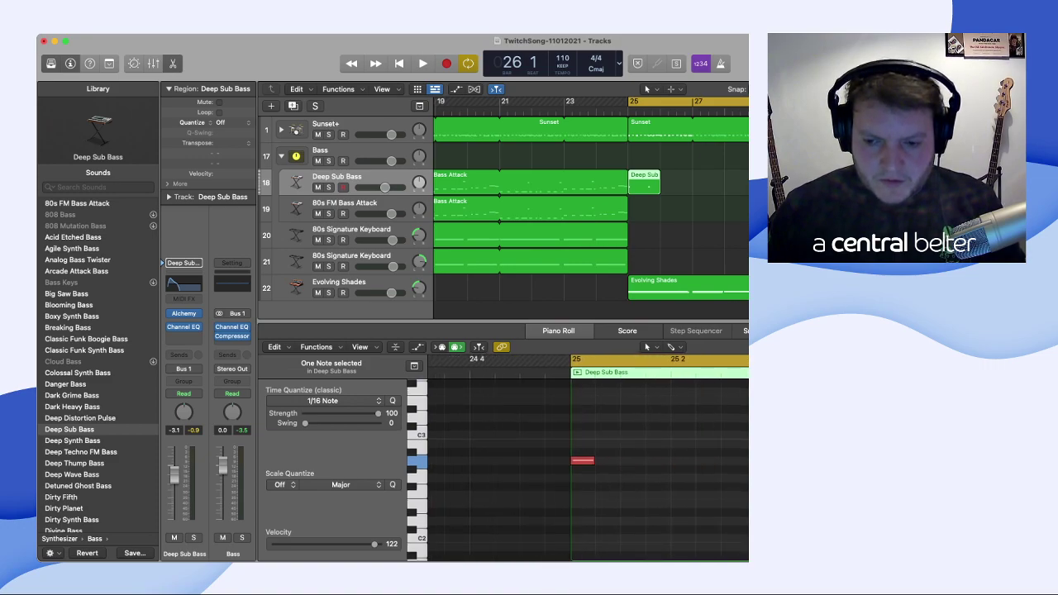
{"action": "scroll", "coordinate": [583, 457], "scroll_direction": "right", "scroll_amount": 1}
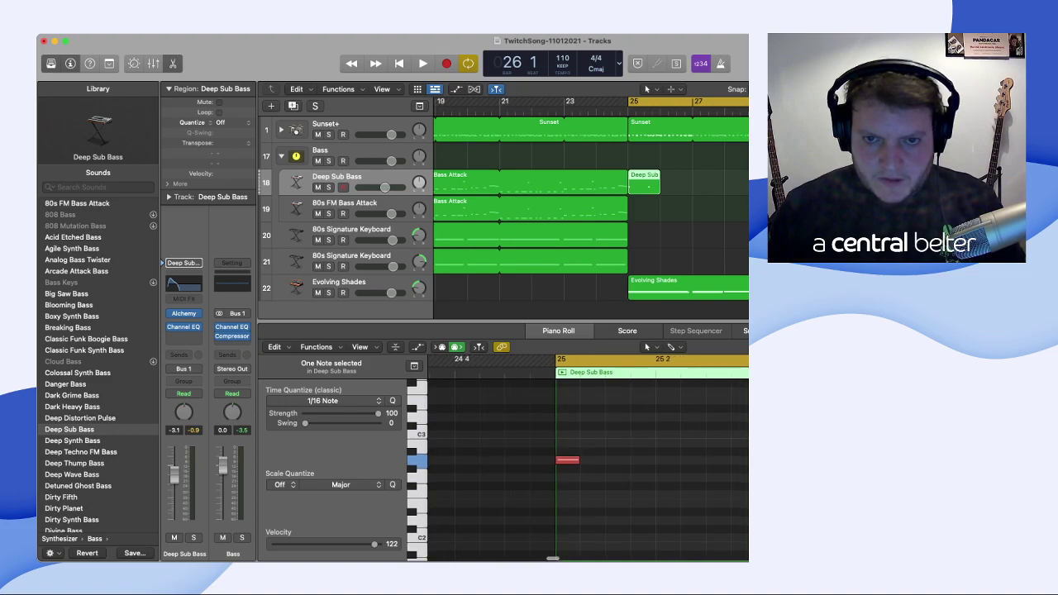
{"action": "scroll", "coordinate": [583, 458], "scroll_direction": "right", "scroll_amount": 8}
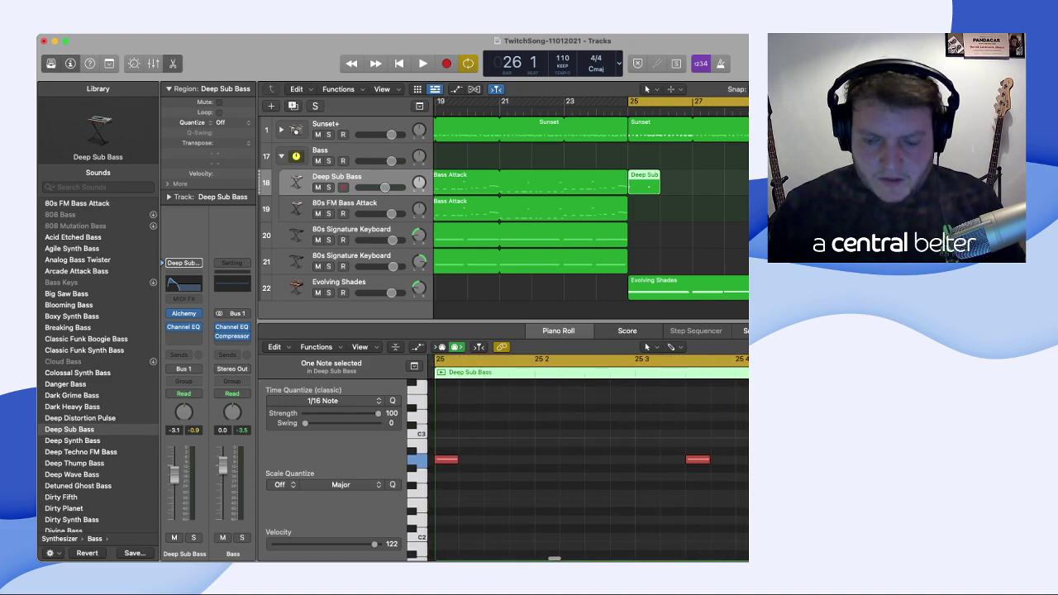
{"action": "scroll", "coordinate": [588, 458], "scroll_direction": "left", "scroll_amount": 1}
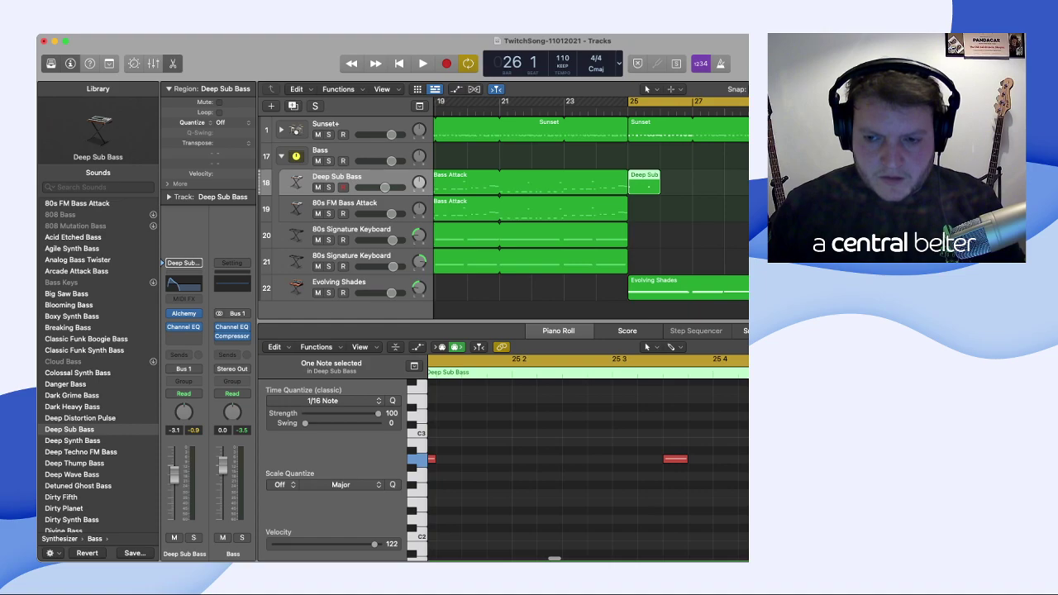
{"action": "key", "text": "space"}
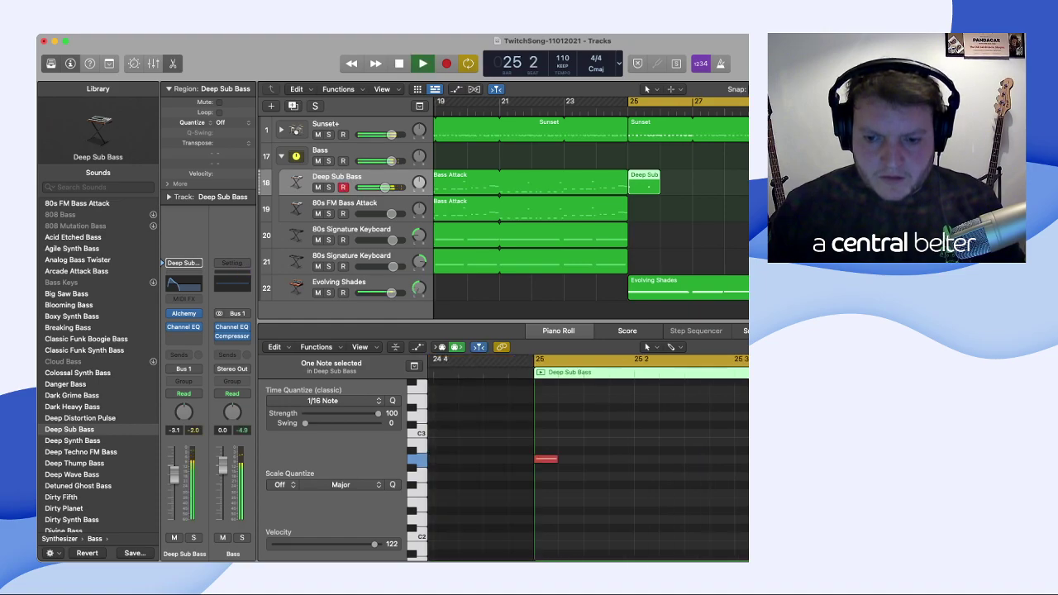
{"action": "key", "text": "space"}
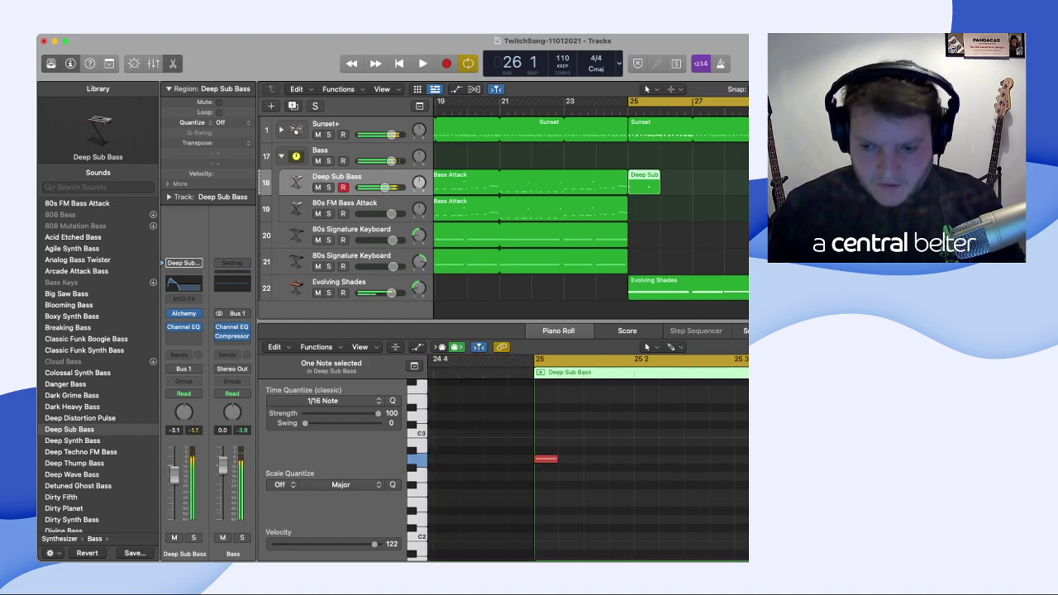
- Add a sixteenth-long A2 bass note at the start of bar 26 and play the break repeatedly
{"action": "key", "text": "space"}
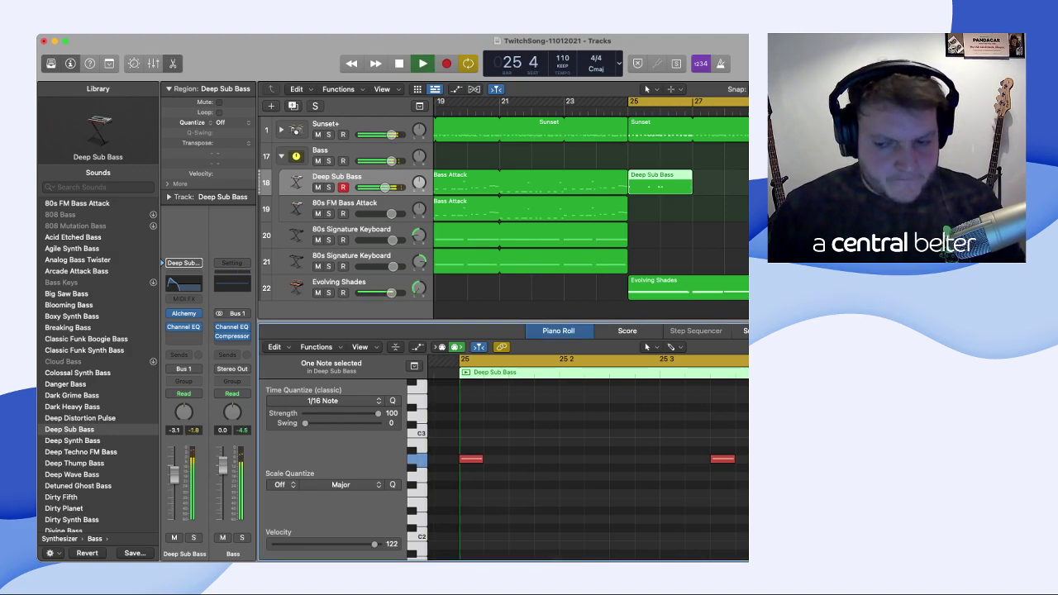
{"action": "key", "text": "space"}
{"action": "key", "text": "space"}
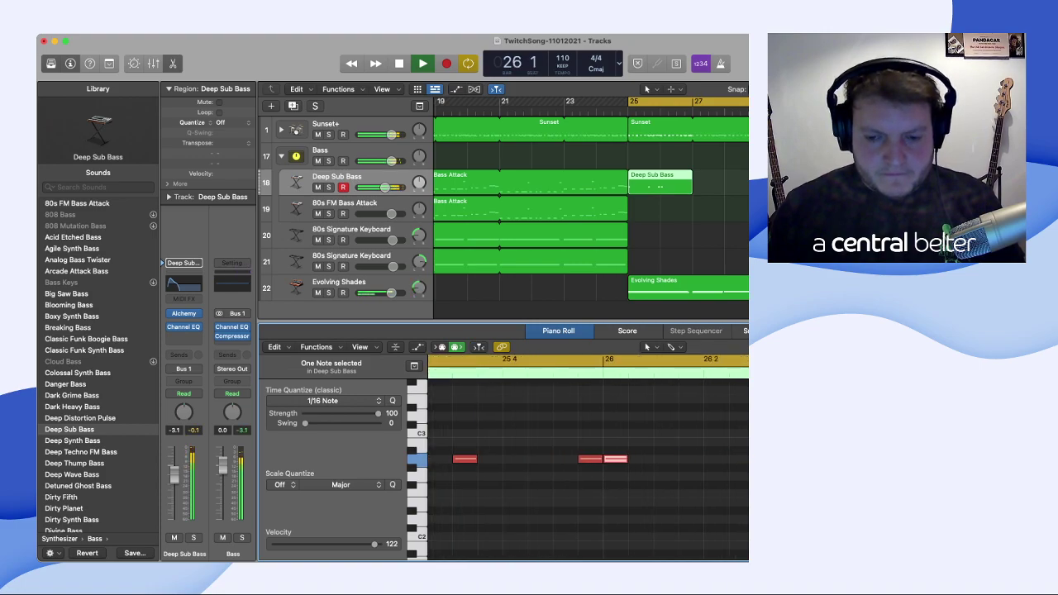
{"action": "key", "text": "space"}
{"action": "key", "text": "space"}
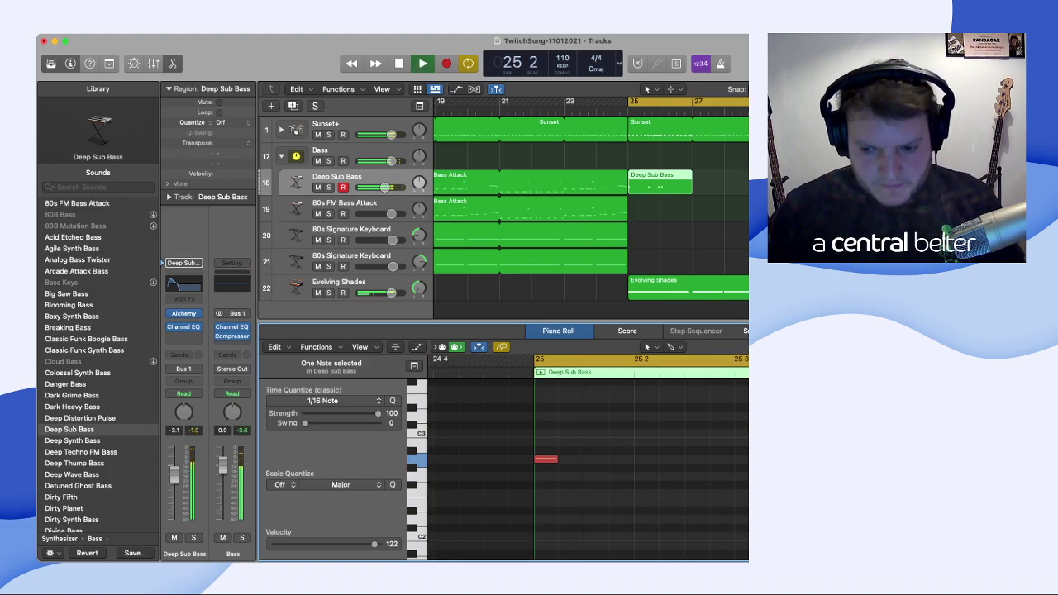
{"action": "key", "text": "space"}
{"action": "key", "text": "space"}
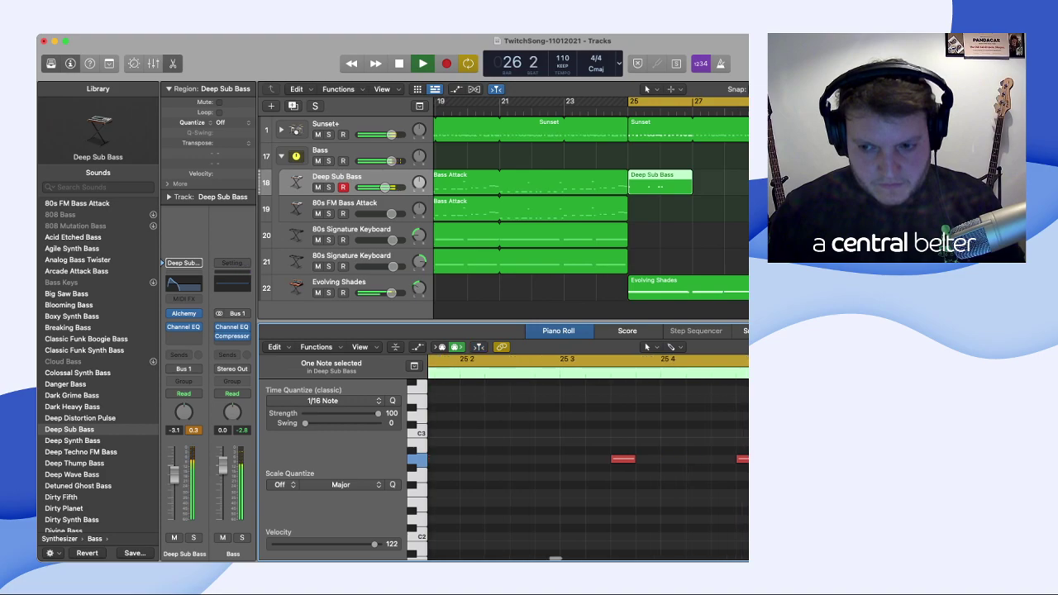
- Add another sixteenth-long A2 bass note on the offbeat of beat 3 in bar 26
{"action": "key", "text": "space"}
{"action": "key", "text": "shift+d"}
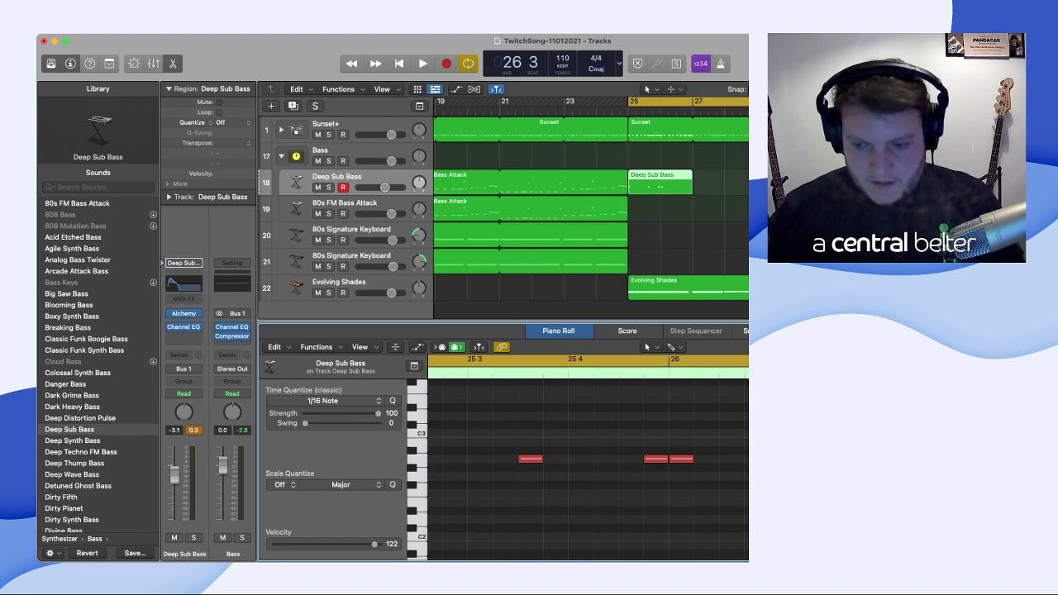
{"action": "key", "text": "space"}
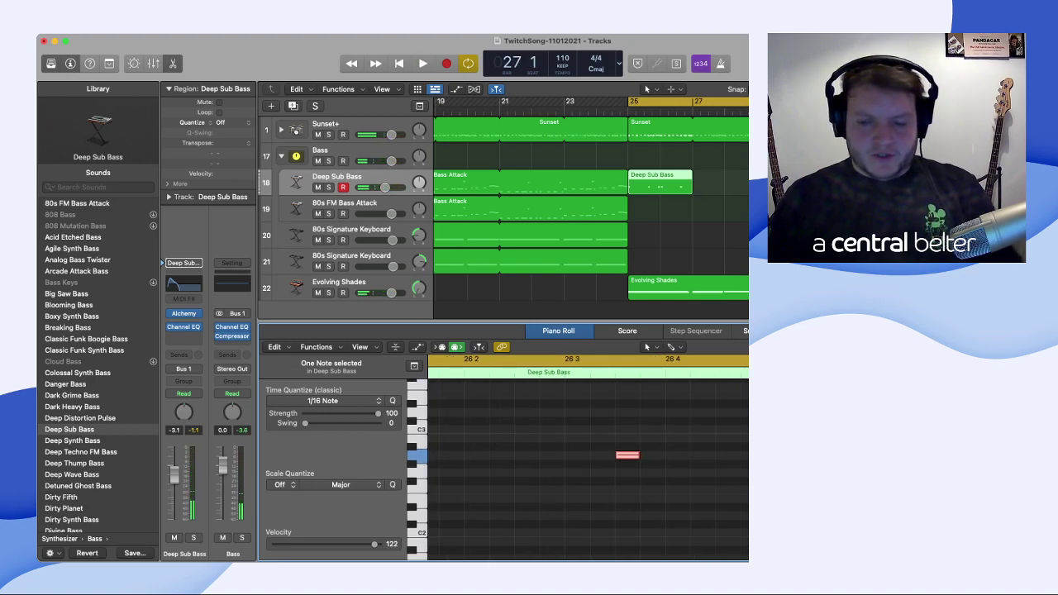
- Add a sixteenth-long C#3 bass note at the start of bar 27 and play it back
{"action": "scroll", "coordinate": [587, 469], "scroll_direction": "up", "scroll_amount": 2}
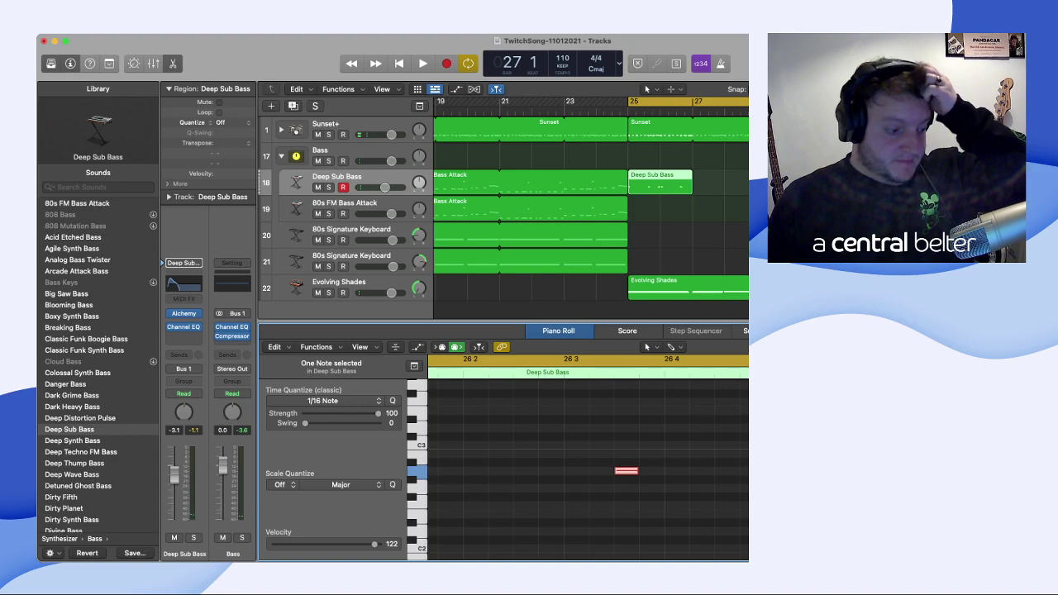
{"action": "scroll", "coordinate": [588, 469], "scroll_direction": "right", "scroll_amount": 1}
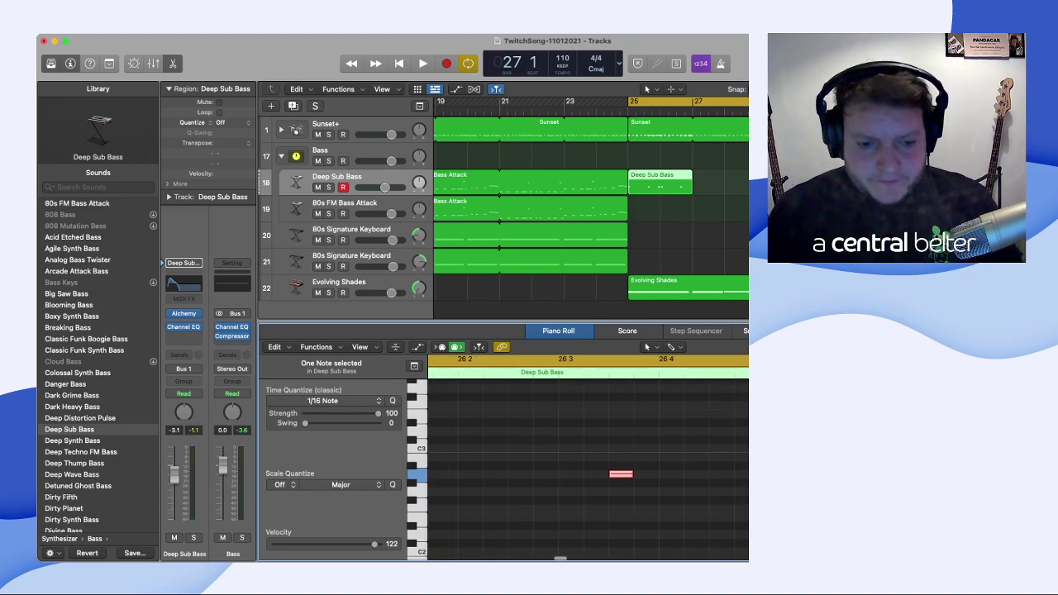
{"action": "scroll", "coordinate": [587, 472], "scroll_direction": "up", "scroll_amount": 1}
{"action": "scroll", "coordinate": [587, 471], "scroll_direction": "right", "scroll_amount": 1}
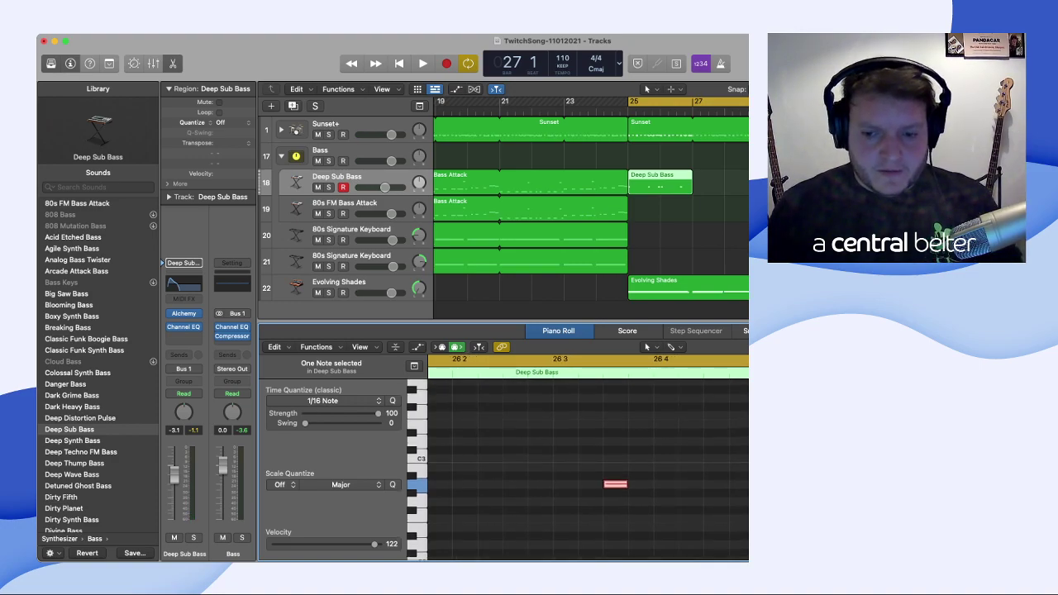
{"action": "left_click", "coordinate": [418, 455]}
{"action": "key", "text": "super+v"}
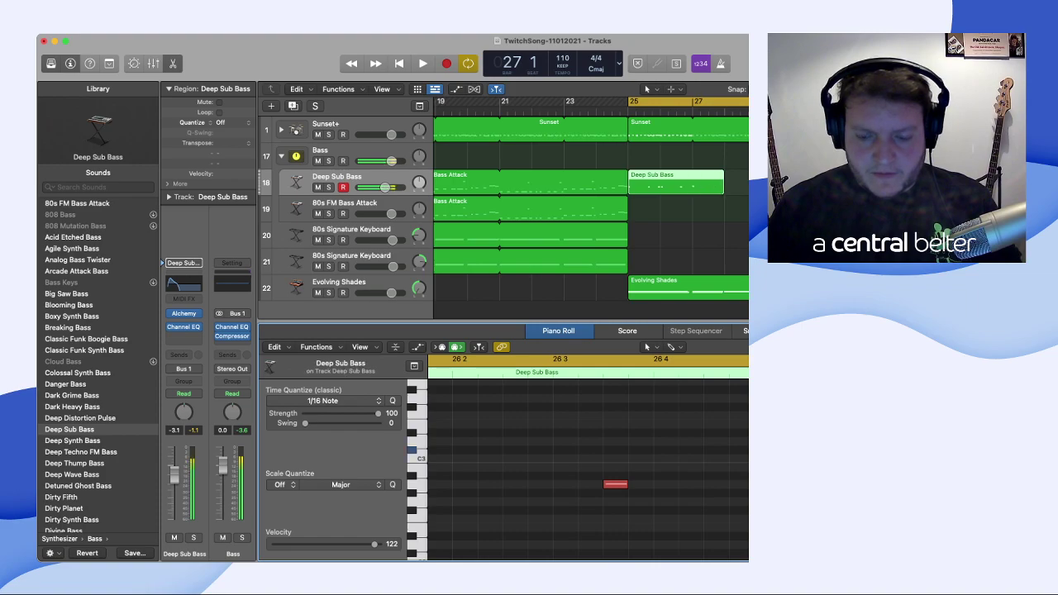
{"action": "key", "text": "space"}
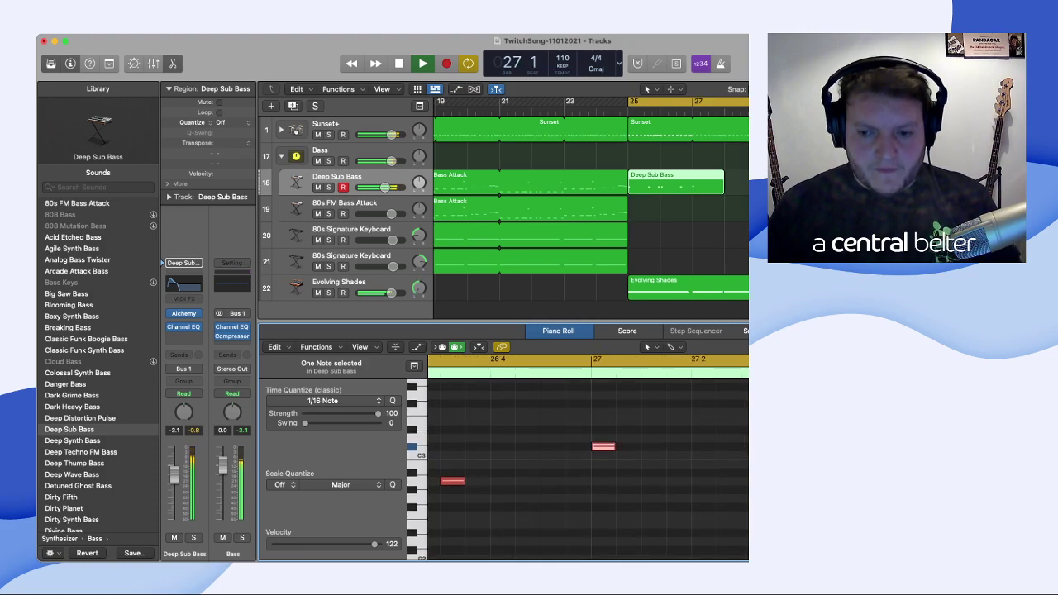
{"action": "key", "text": "space"}
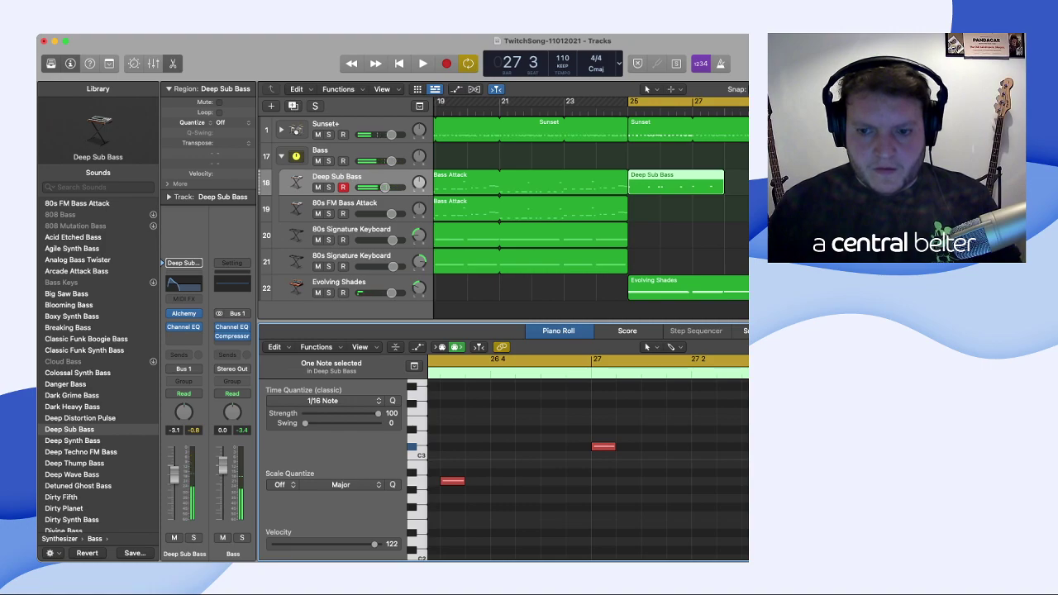
- Turn off cycle playback and play the Deep Sub Bass part from bar 27
{"action": "scroll", "coordinate": [588, 469], "scroll_direction": "right", "scroll_amount": 1}
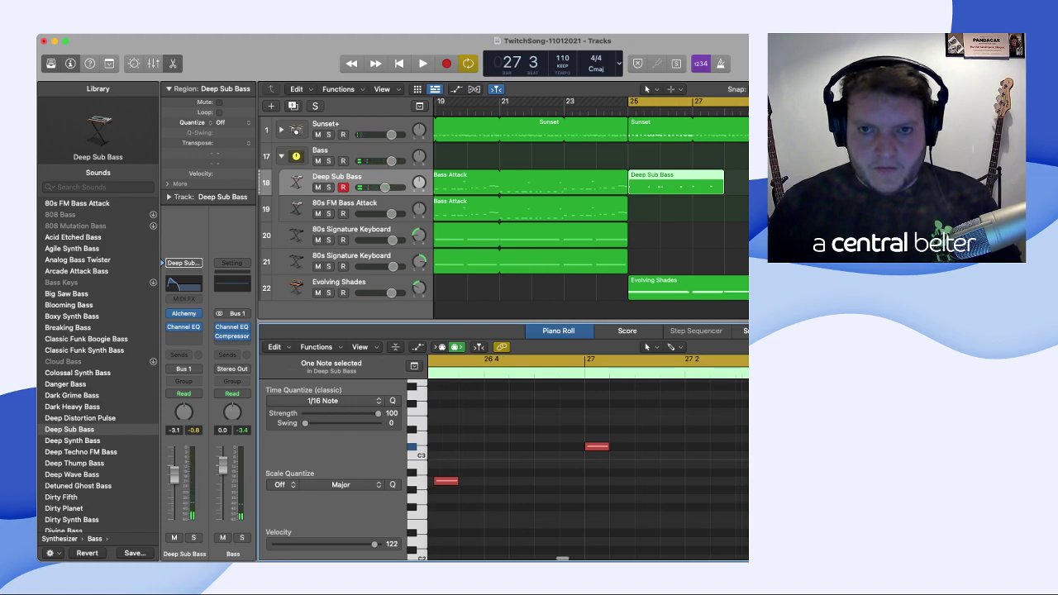
{"action": "key", "text": "c"}
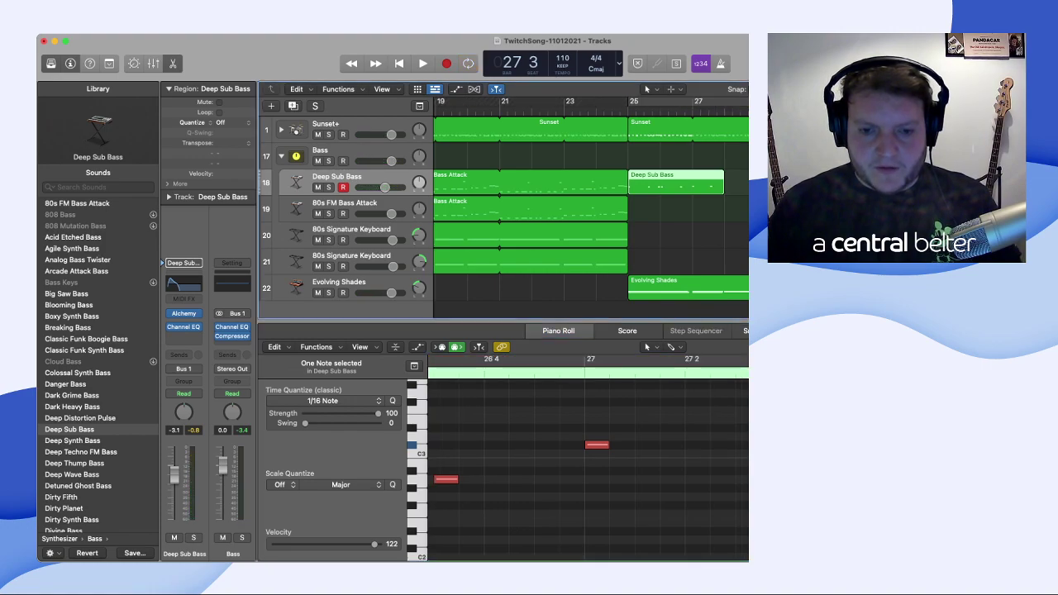
{"action": "key", "text": "Tab"}
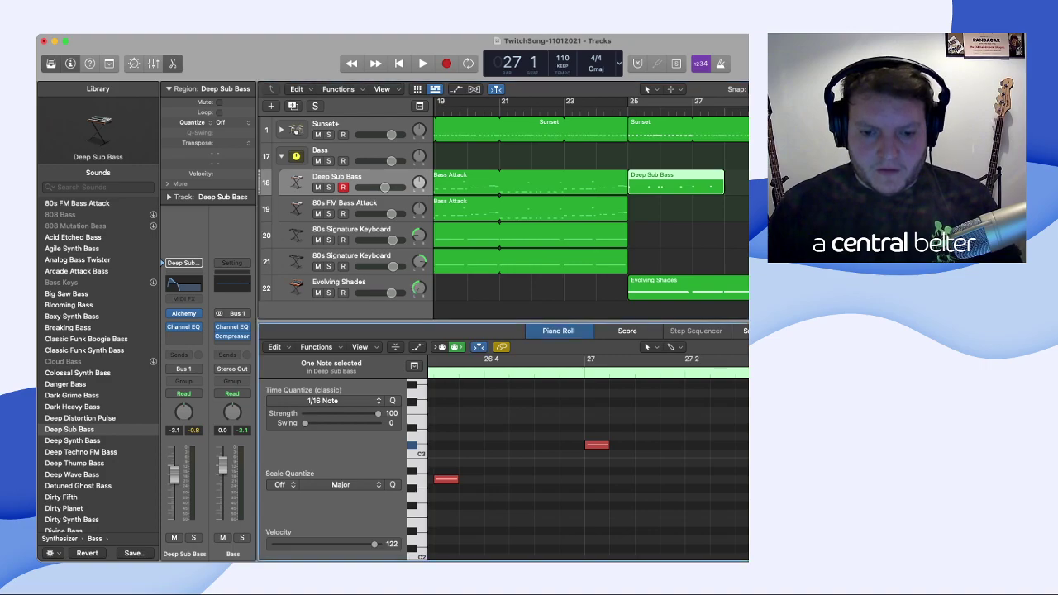
{"action": "key", "text": "space"}
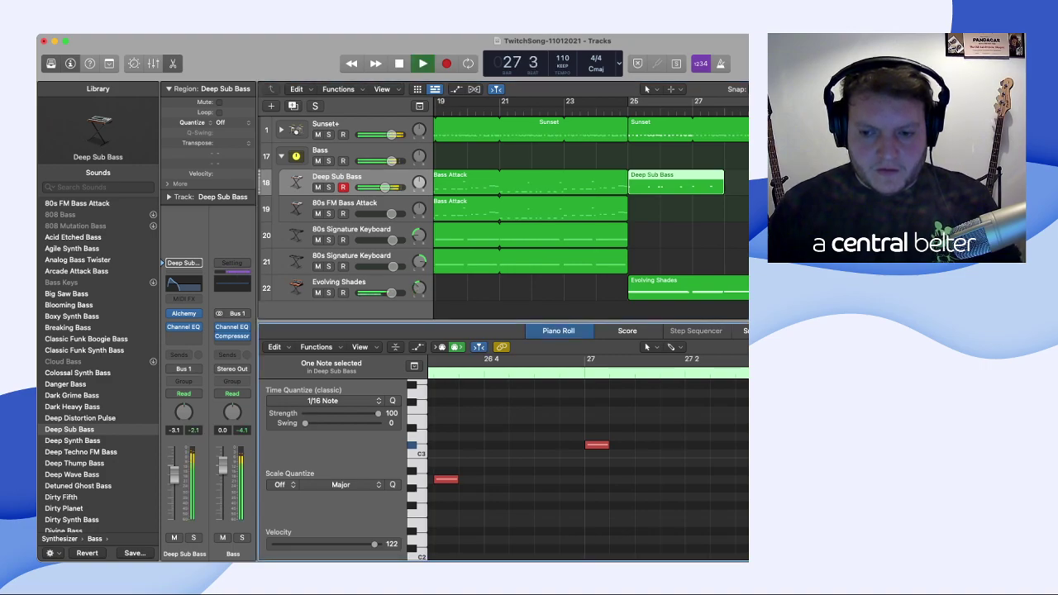
- Add a sixteenth-long C#3 bass note on the offbeat of beat 3 in bar 27 and play it back
{"action": "key", "text": "space"}
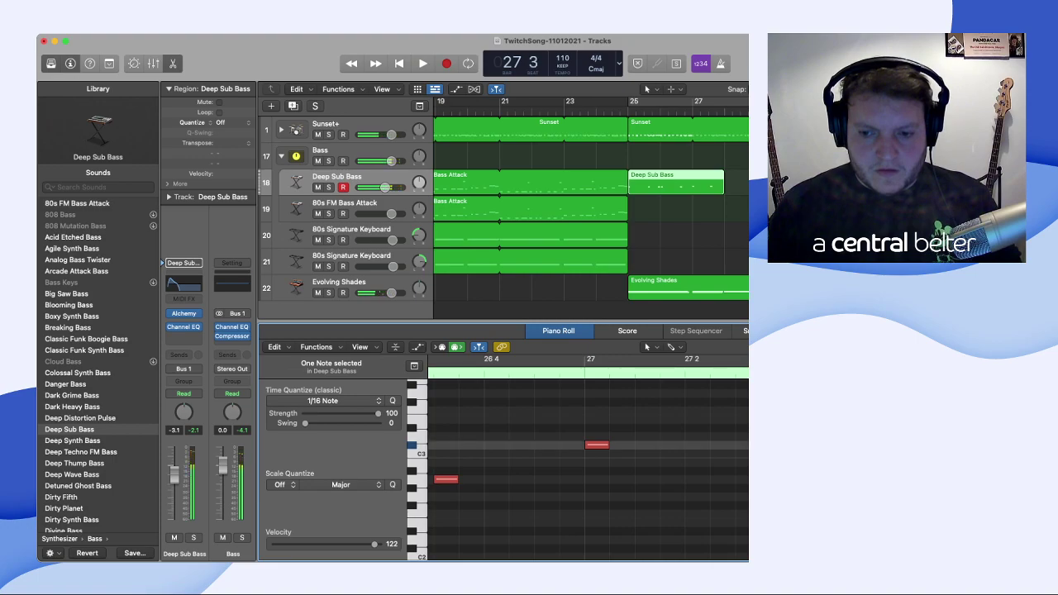
{"action": "key", "text": "space"}
{"action": "key", "text": "space"}
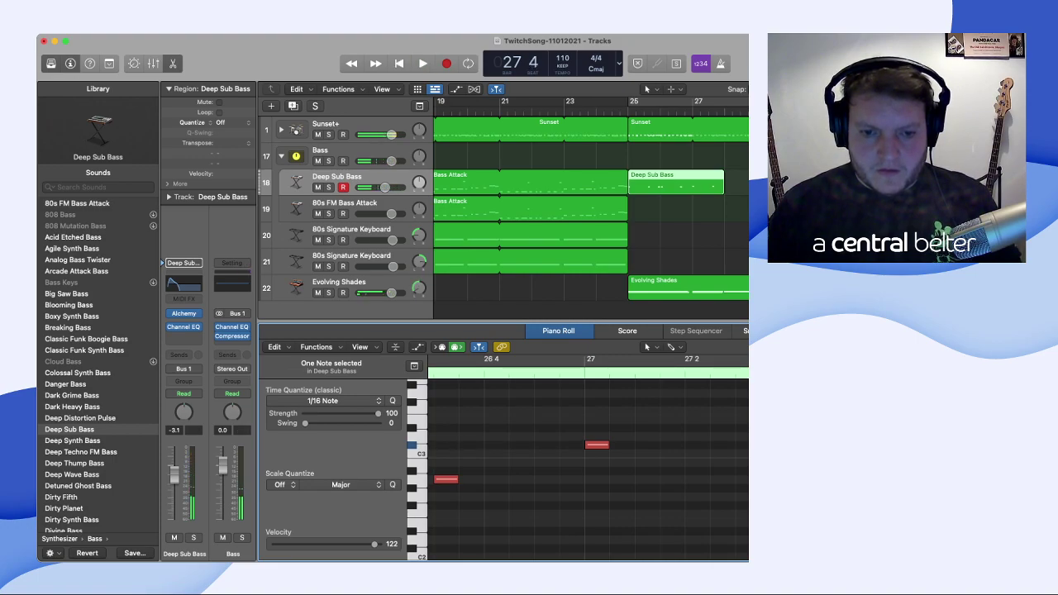
{"action": "key", "text": "comma"}
{"action": "key", "text": "comma"}
{"action": "key", "text": "space"}
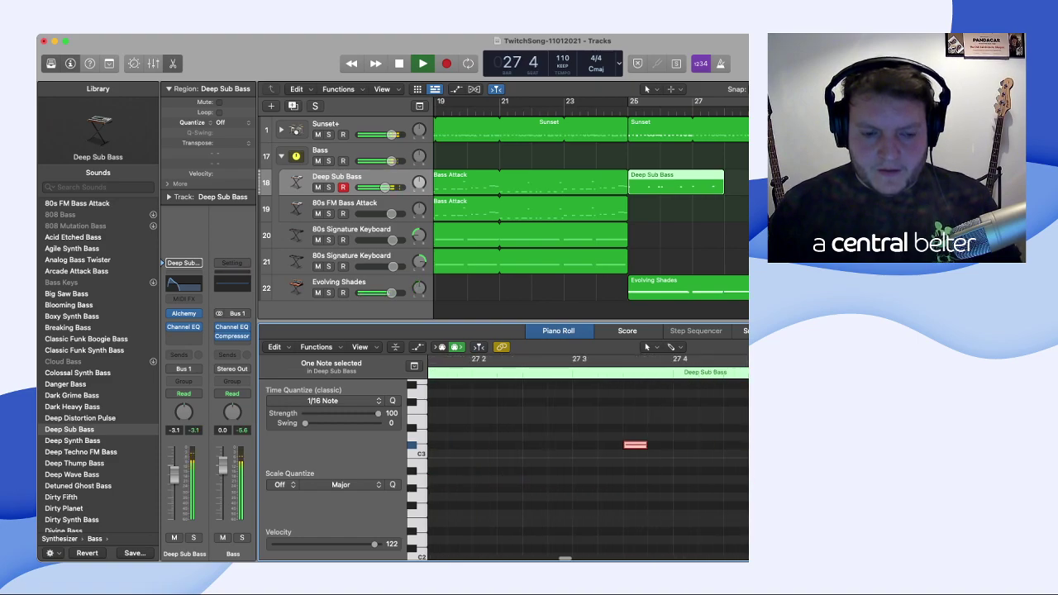
- Transpose both bass notes in bar 27 down a semitone to C3 and play them back
{"action": "key", "text": "space"}
{"action": "key", "text": "shift+Left"}
{"action": "key", "text": "alt+Down"}
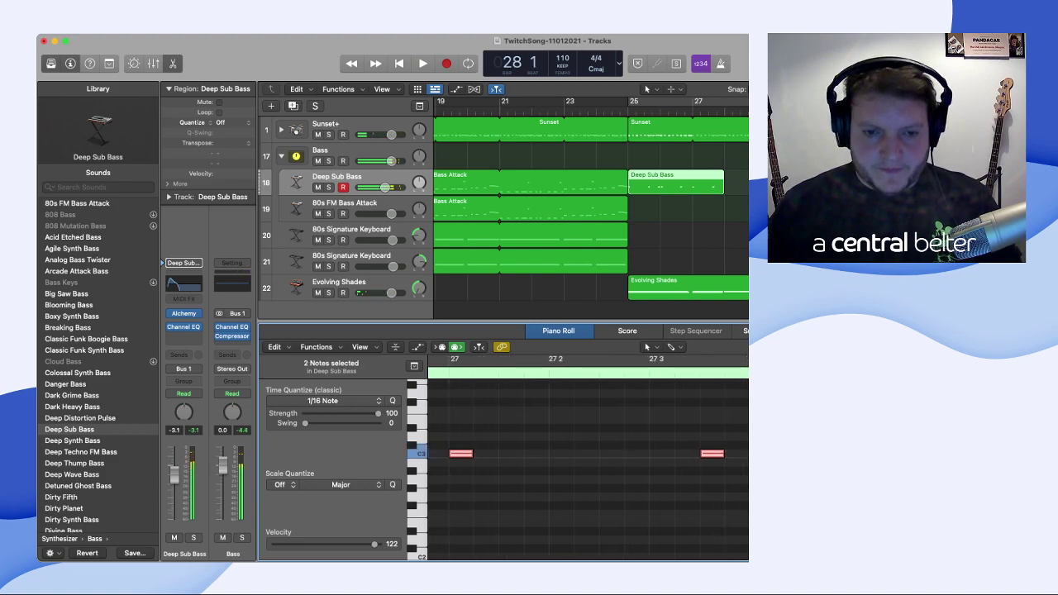
{"action": "scroll", "coordinate": [588, 463], "scroll_direction": "left", "scroll_amount": 2}
{"action": "key", "text": "space"}
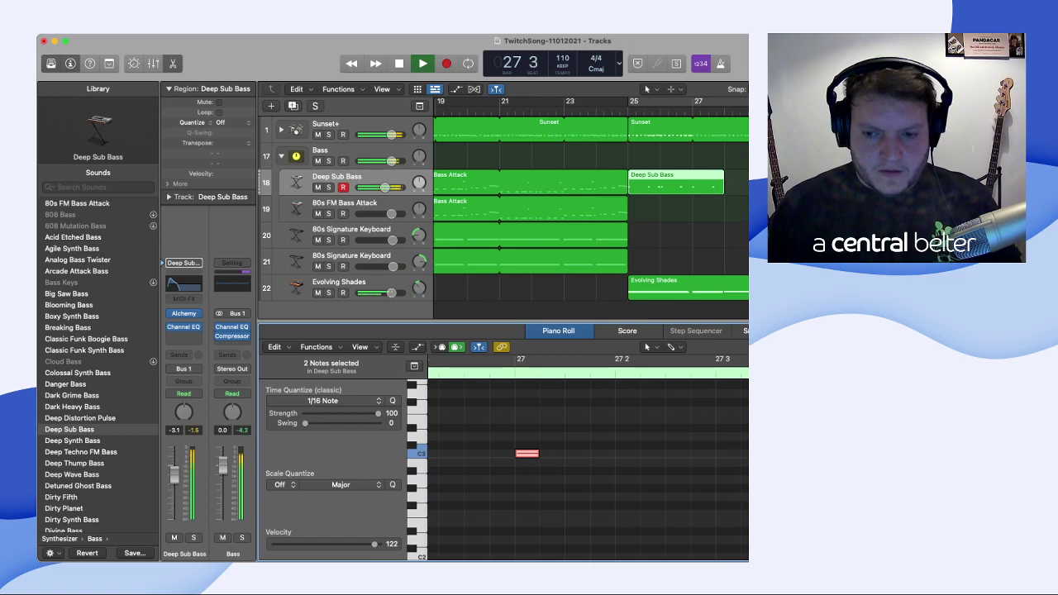
- Add a sixteenth-long D3 bass note at the start of bar 28 and play the part back
{"action": "key", "text": "space"}
{"action": "key", "text": "shift+d"}
{"action": "left_click", "coordinate": [746, 436], "text": "super"}
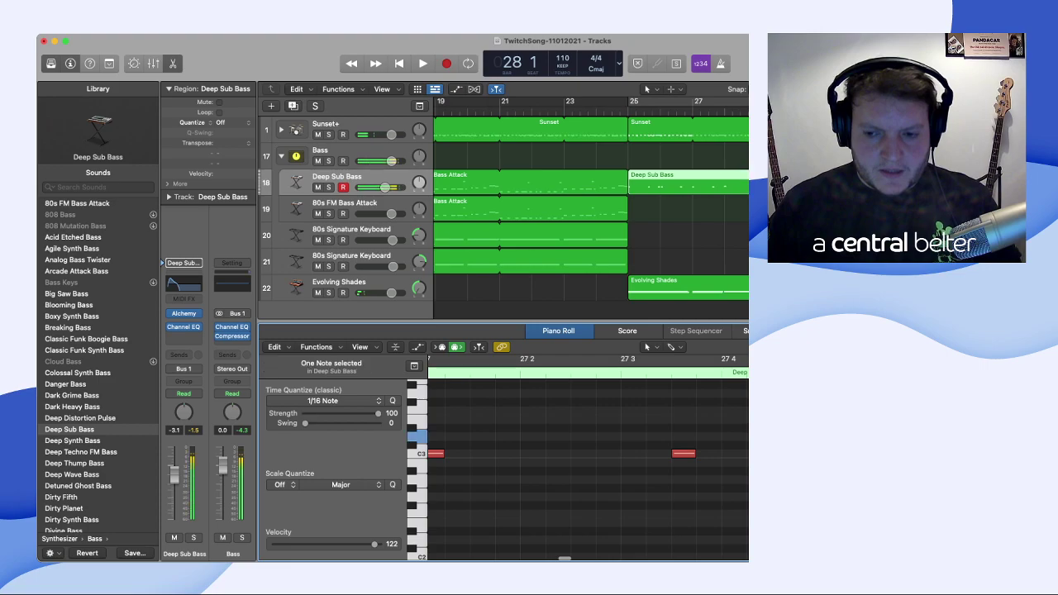
{"action": "scroll", "coordinate": [588, 463], "scroll_direction": "right", "scroll_amount": 4}
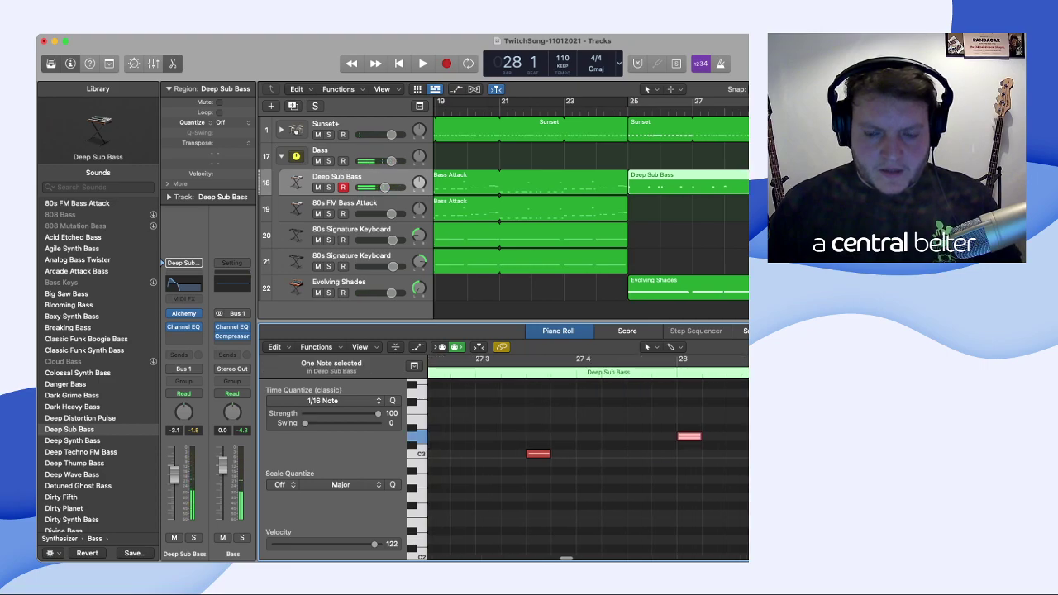
{"action": "scroll", "coordinate": [588, 455], "scroll_direction": "right", "scroll_amount": 2}
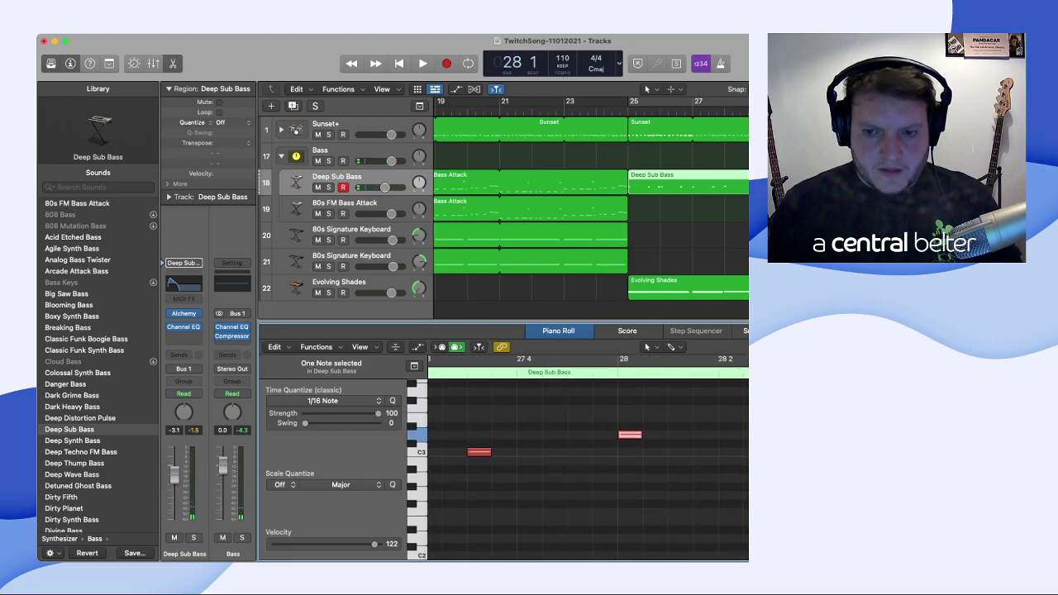
{"action": "scroll", "coordinate": [588, 454], "scroll_direction": "right", "scroll_amount": 1}
{"action": "key", "text": "space"}
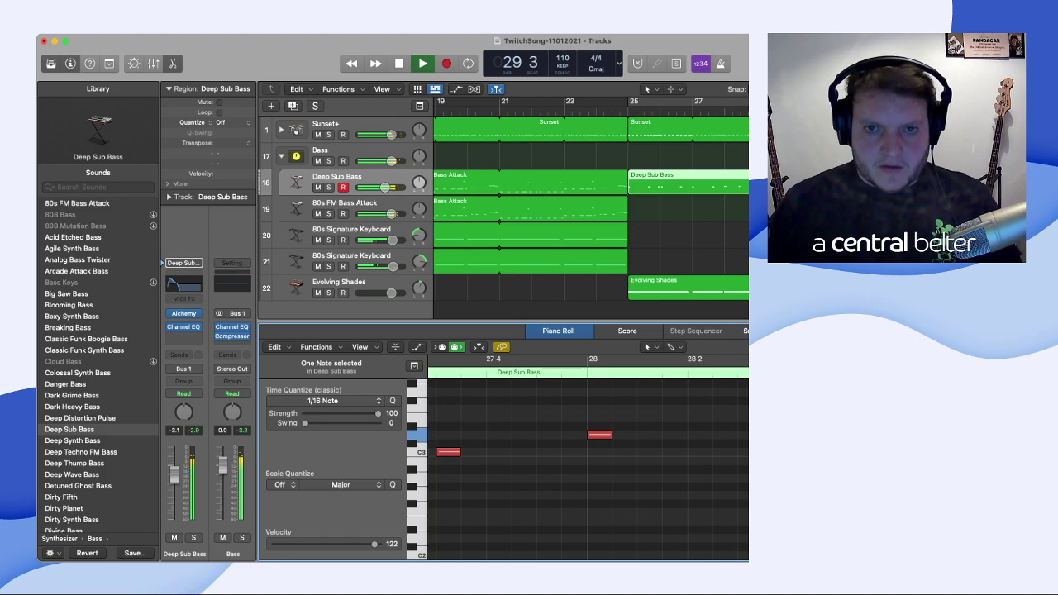
- Turn on cycle playback, place another sixteenth-long D3 bass note on the offbeat of beat 3 in bar 28, and play the break repeatedly
{"action": "key", "text": "c"}
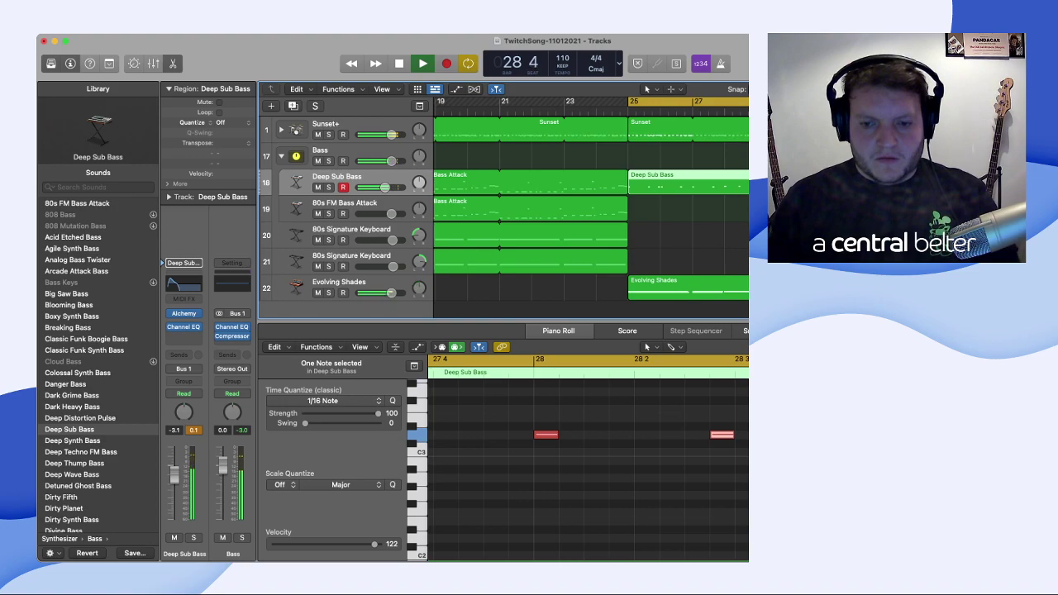
{"action": "key", "text": "space"}
{"action": "left_click_drag", "start_coordinate": [722, 434], "coordinate": [748, 434]}
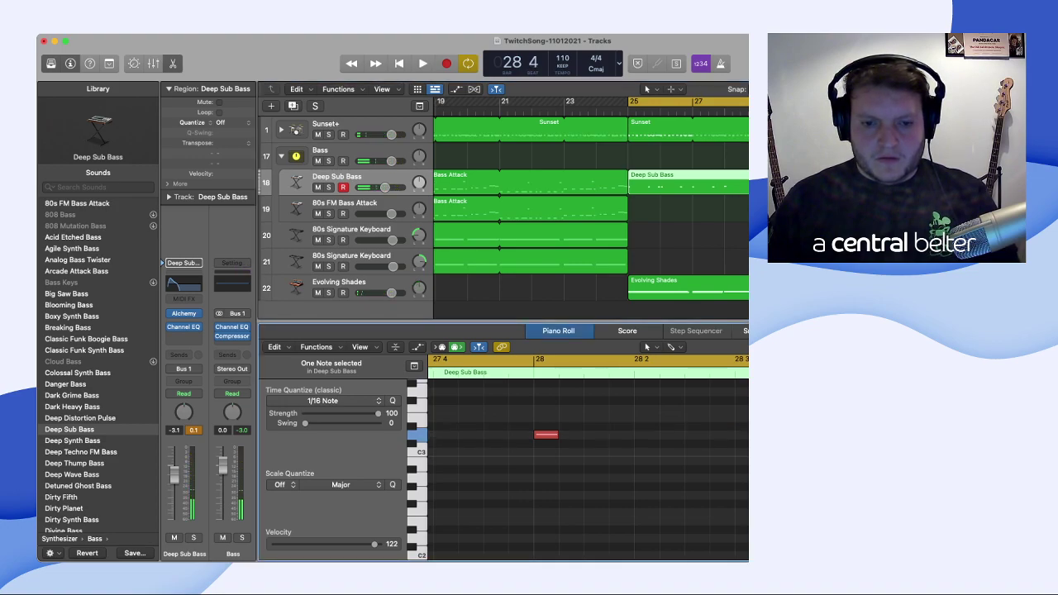
{"action": "key", "text": "space"}
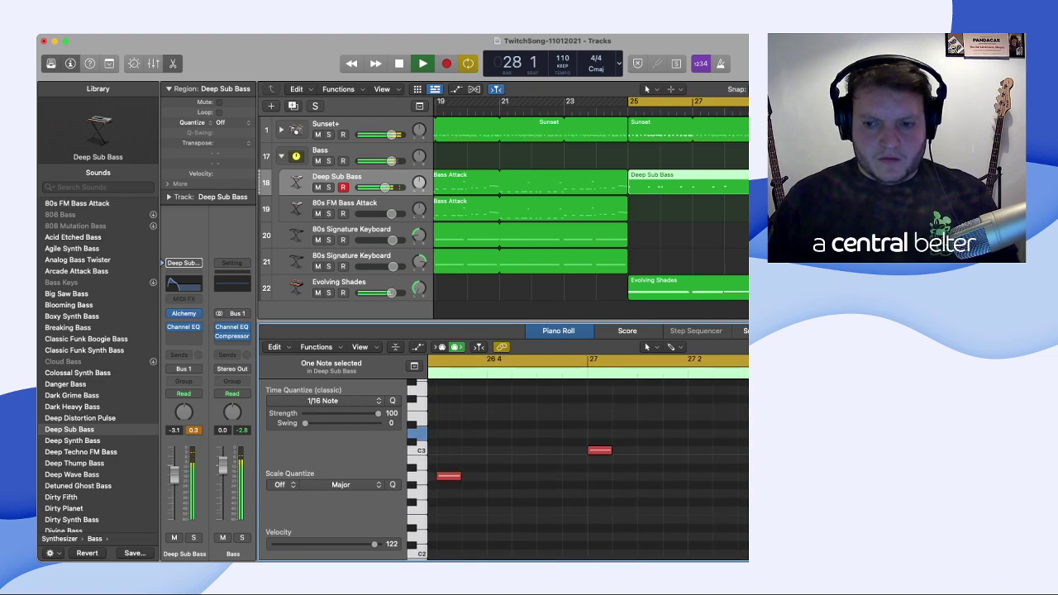
{"action": "key", "text": "space"}
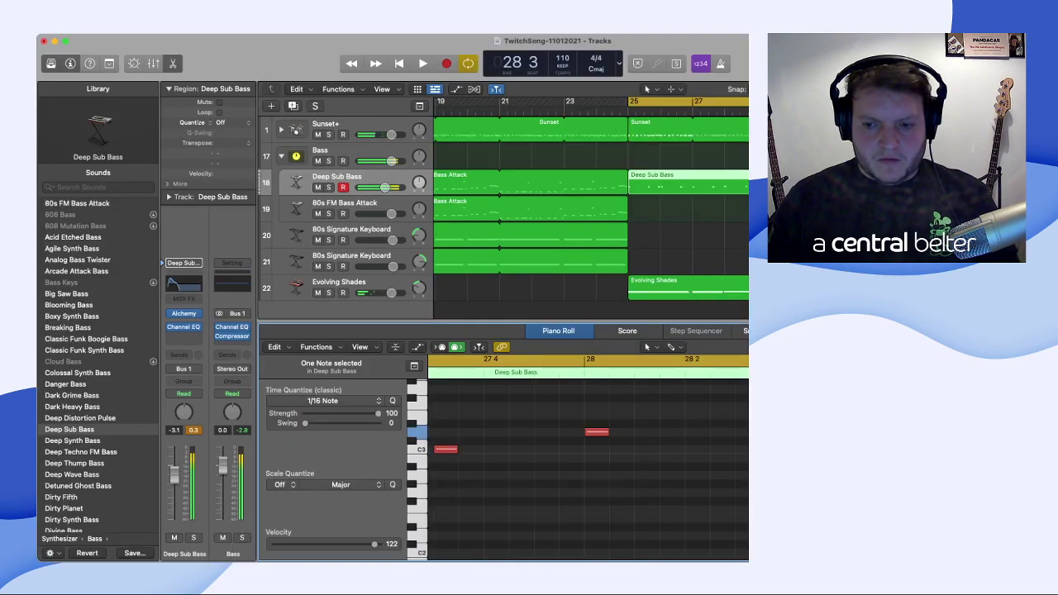
{"action": "key", "text": "space"}
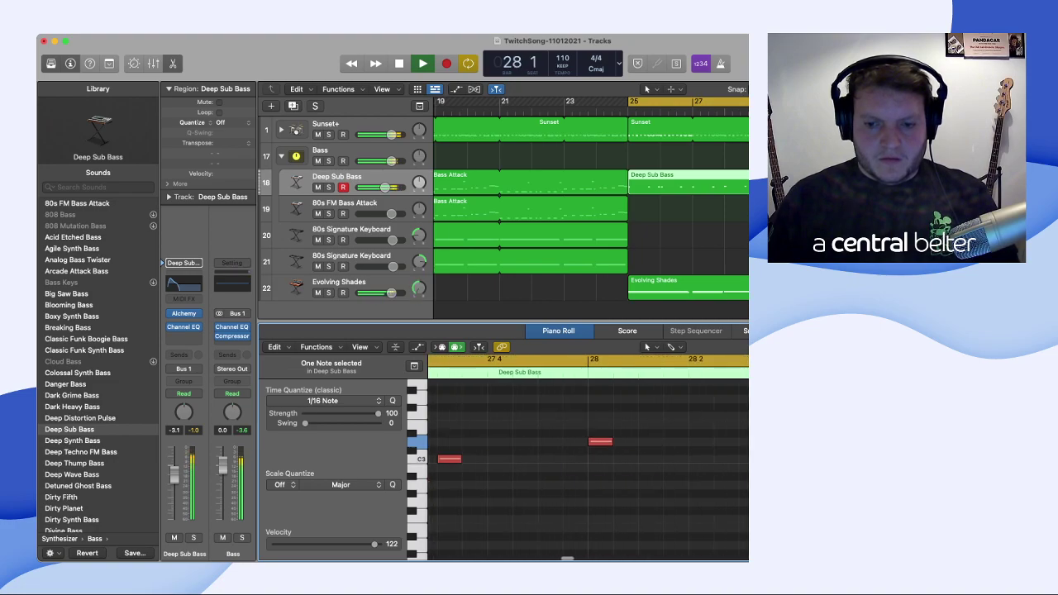
{"action": "key", "text": "space"}
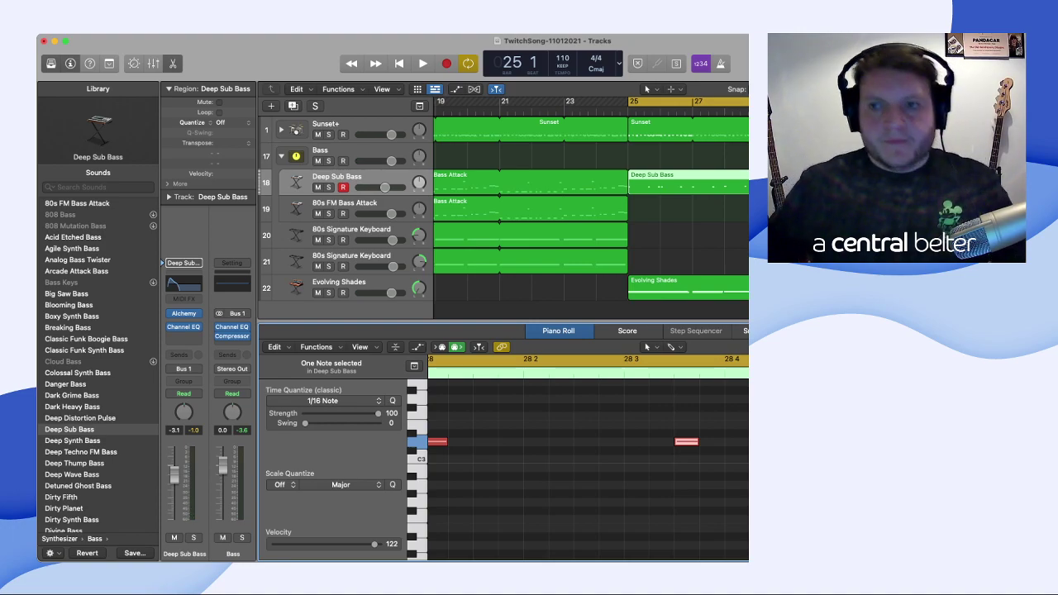
- Copy the Deep Sub Bass region from the bar 25 break to the second Evolving Shades break at bar 45
{"action": "scroll", "coordinate": [592, 215], "scroll_direction": "down", "scroll_amount": 1}
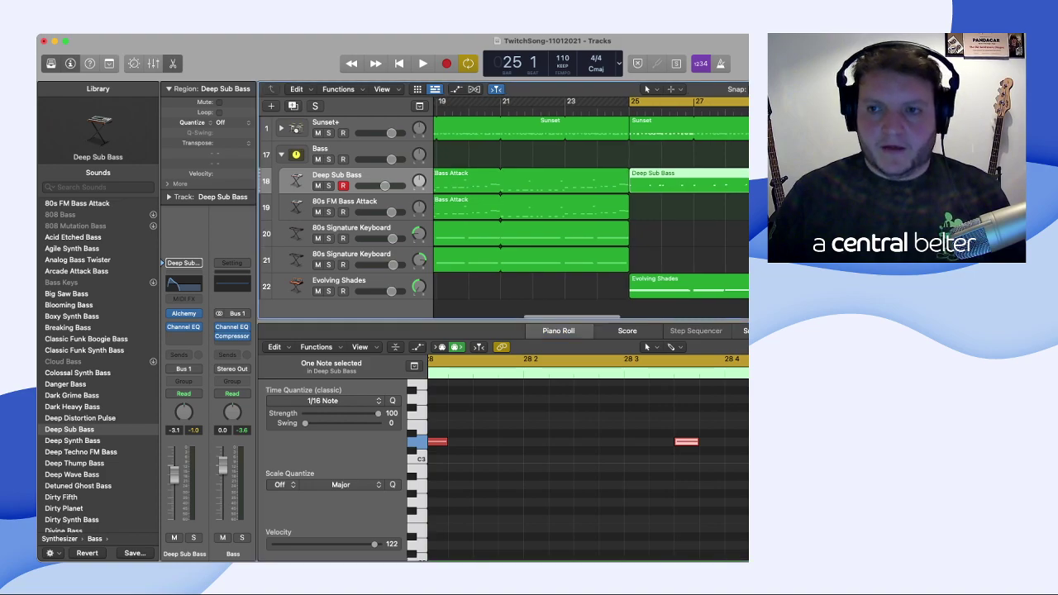
{"action": "scroll", "coordinate": [591, 207], "scroll_direction": "right", "scroll_amount": 10}
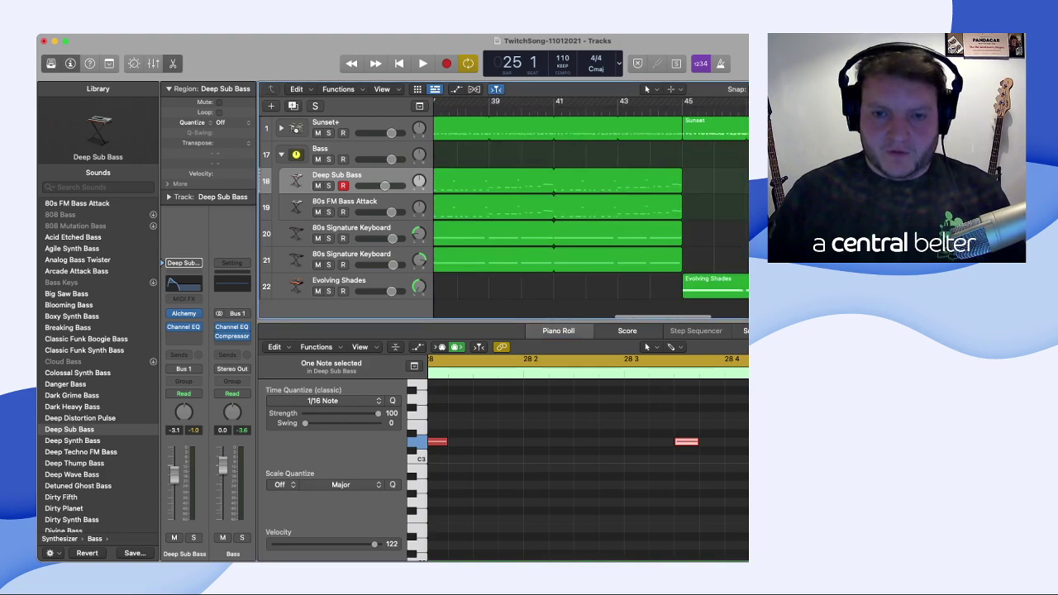
{"action": "left_click", "coordinate": [683, 109]}
{"action": "key", "text": "alt+shift+d"}
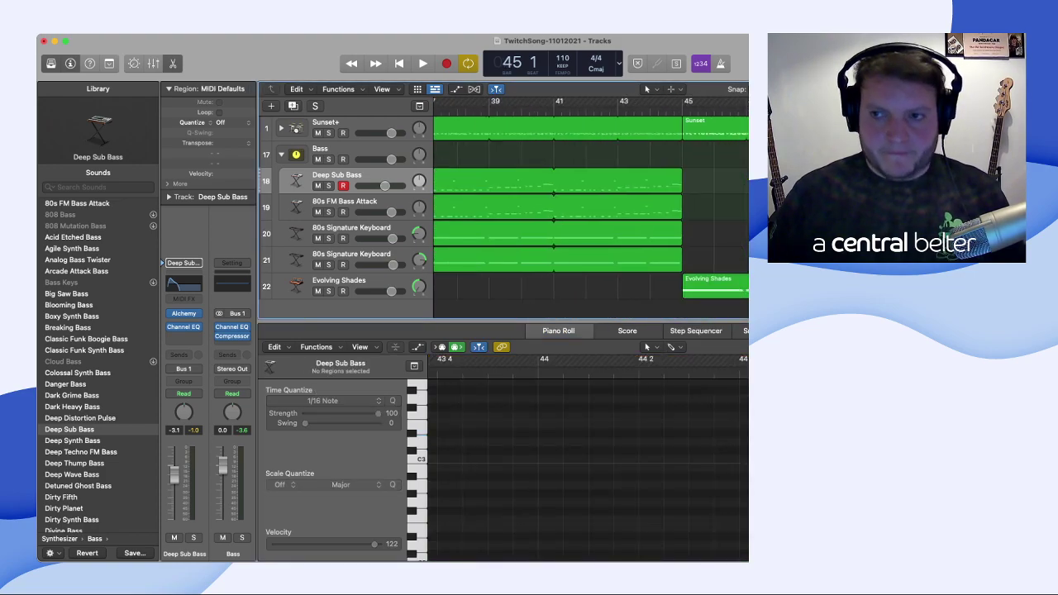
{"action": "key", "text": "super+v"}
{"action": "key", "text": "super+Left"}
{"action": "key", "text": "super+Left"}
{"action": "key", "text": "super+Left"}
{"action": "key", "text": "super+Left"}
{"action": "key", "text": "super+Left"}
{"action": "key", "text": "super+Left"}
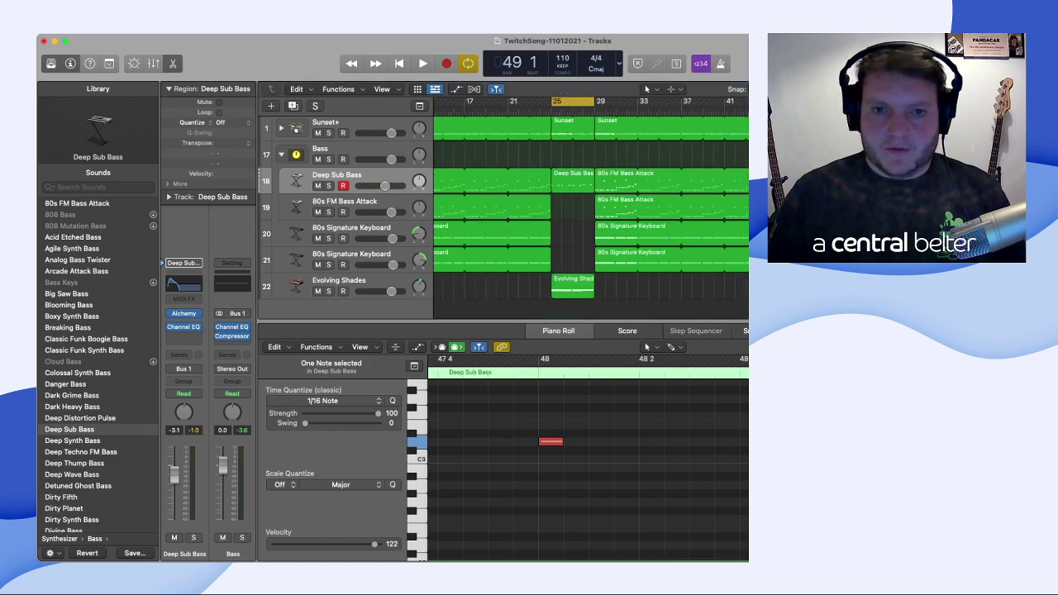
- Turn off cycle playback and listen through the section from bar 29 into the bar 45 break
{"action": "key", "text": "c"}
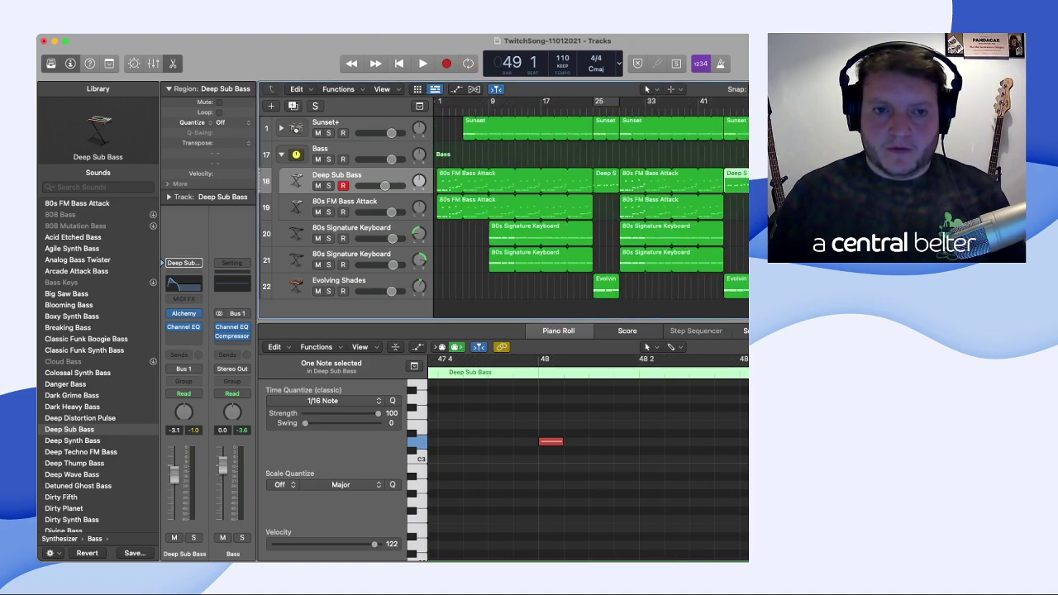
{"action": "key", "text": "space"}
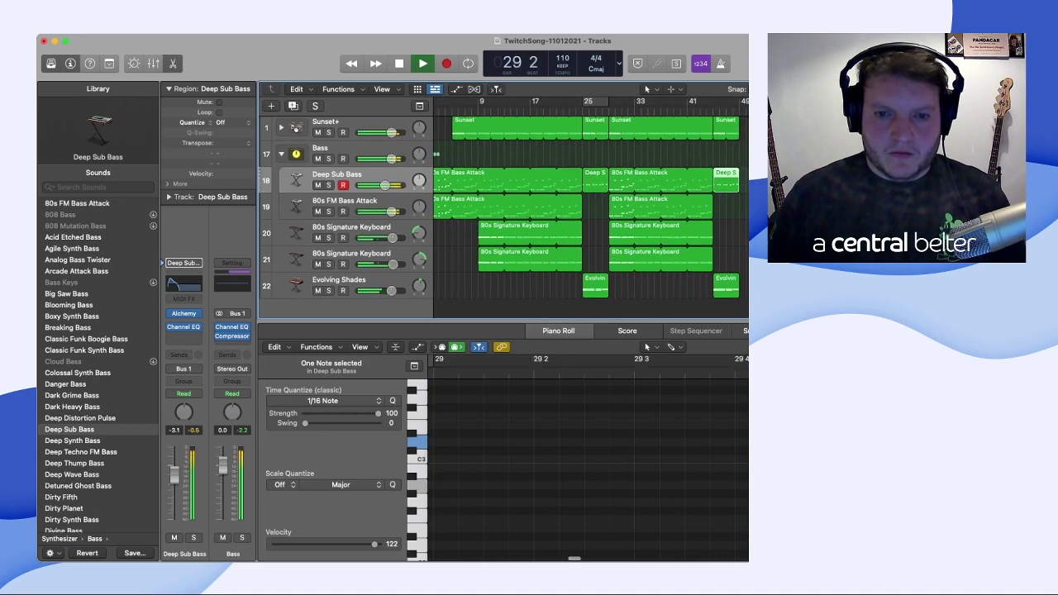
{"action": "scroll", "coordinate": [590, 206], "scroll_direction": "left", "scroll_amount": 1}
{"action": "scroll", "coordinate": [590, 207], "scroll_direction": "right", "scroll_amount": 1}
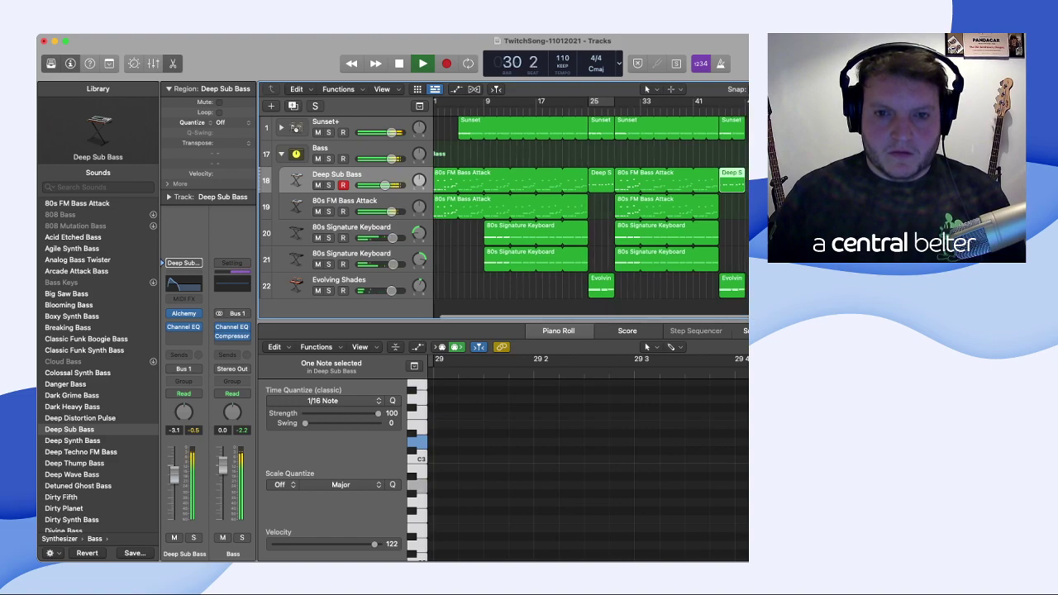
{"action": "left_click", "coordinate": [655, 128]}
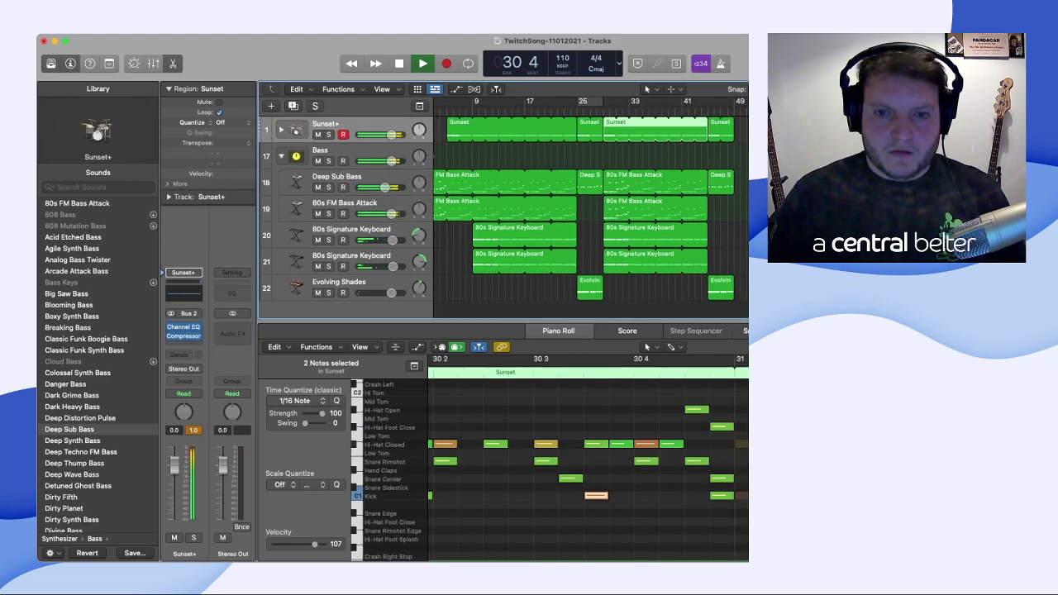
{"action": "scroll", "coordinate": [590, 207], "scroll_direction": "right", "scroll_amount": 1}
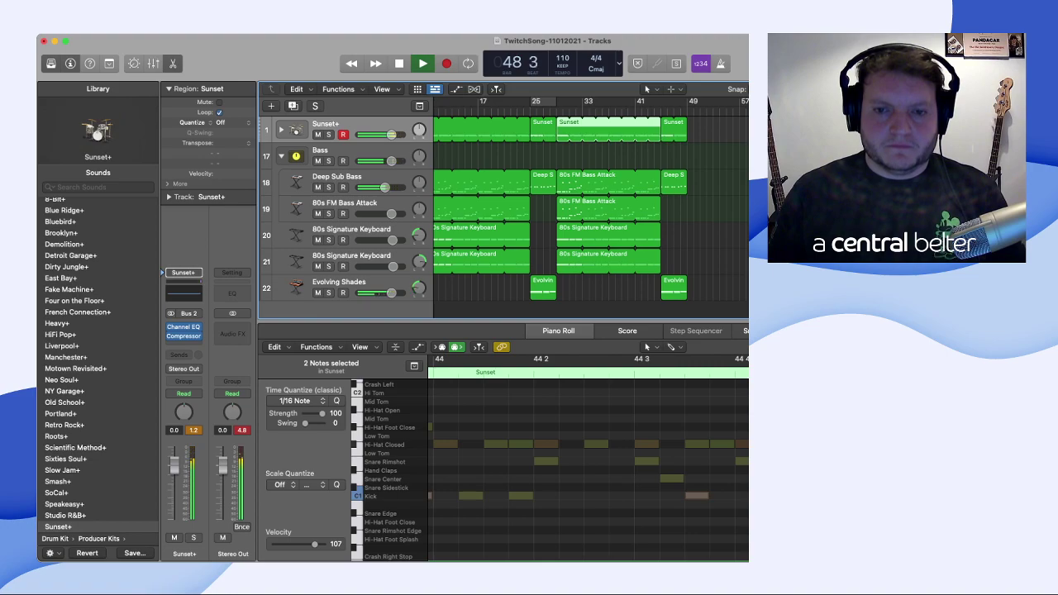
- Copy the Sunset, Deep Sub Bass and Evolving Shades regions of the bar 45 break to bar 49
{"action": "left_click", "coordinate": [674, 130]}
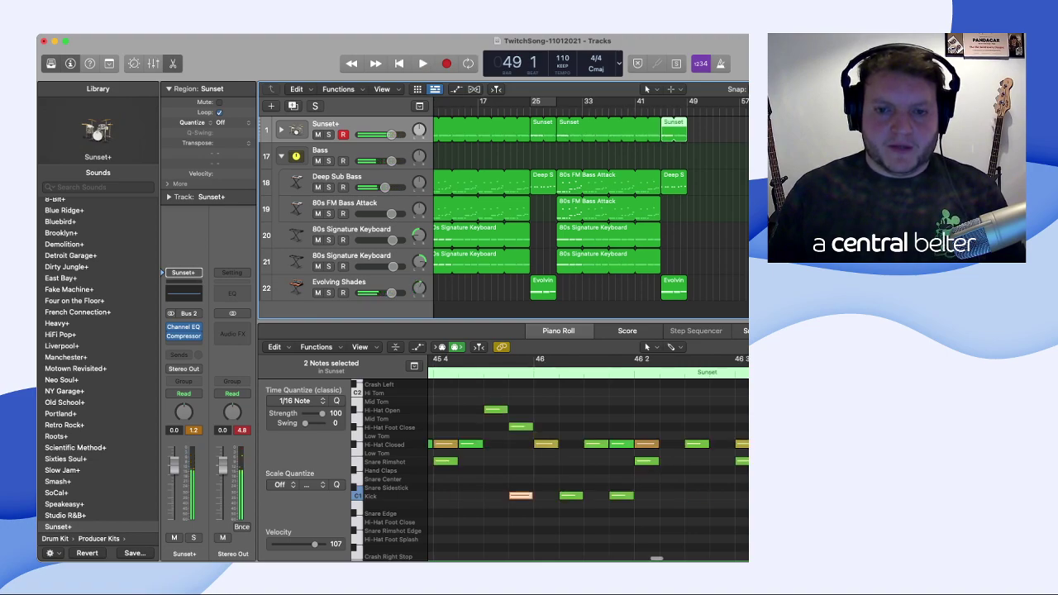
{"action": "left_click", "coordinate": [674, 182], "text": "shift"}
{"action": "left_click", "coordinate": [674, 287], "text": "shift"}
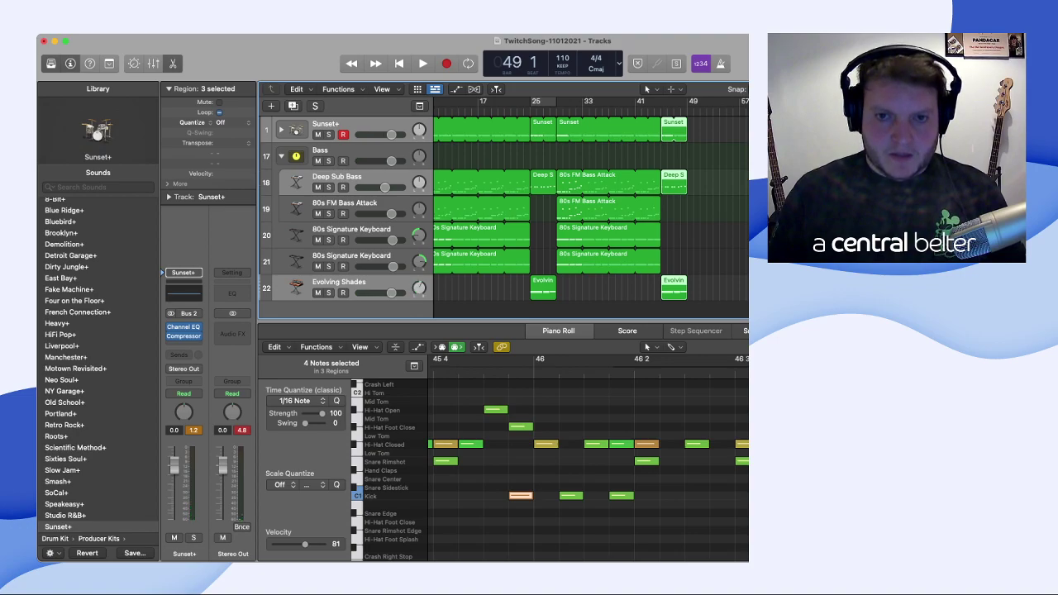
{"action": "key", "text": "super+v"}
- Copy the Sunset, both 80s FM Bass Attack and both 80s Signature Keyboard regions from bar 29 to bar 53
{"action": "left_click", "coordinate": [570, 131]}
{"action": "left_click", "coordinate": [571, 182], "text": "shift"}
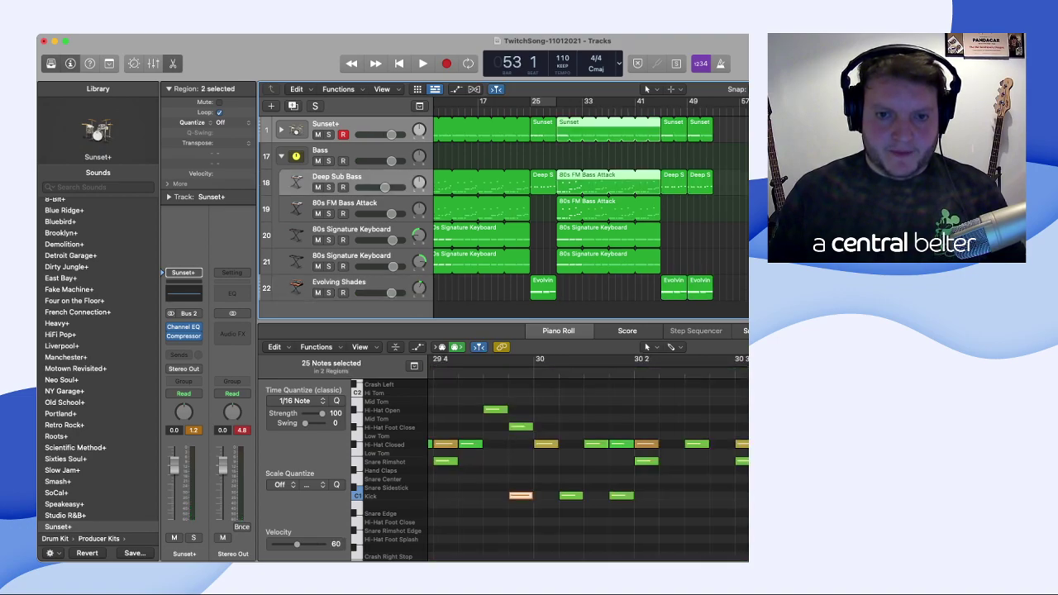
{"action": "left_click", "coordinate": [571, 208], "text": "shift"}
{"action": "left_click", "coordinate": [570, 235], "text": "shift"}
{"action": "left_click", "coordinate": [570, 262], "text": "shift"}
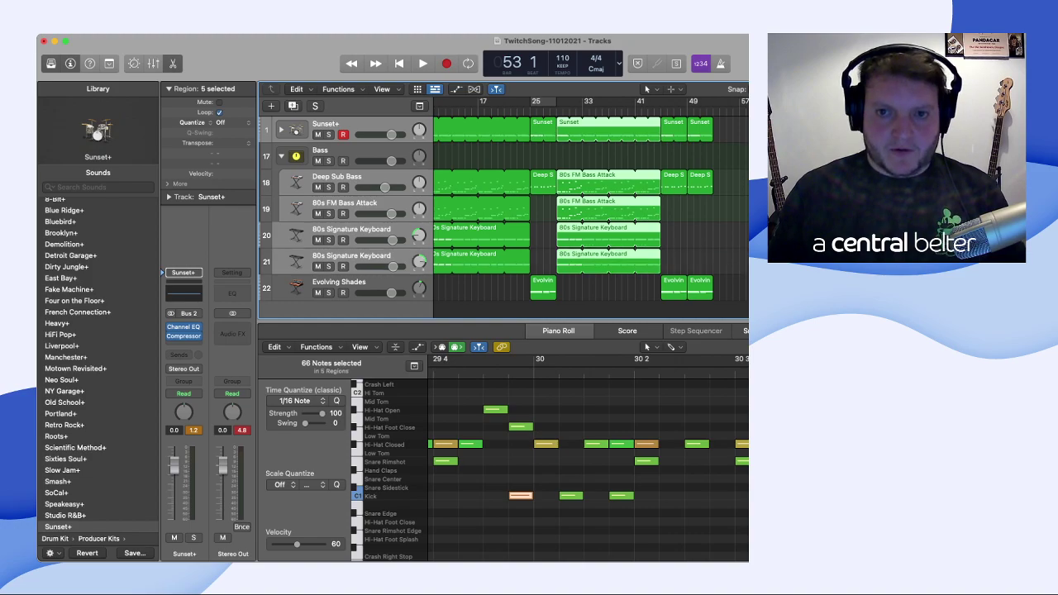
{"action": "key", "text": "super+v"}
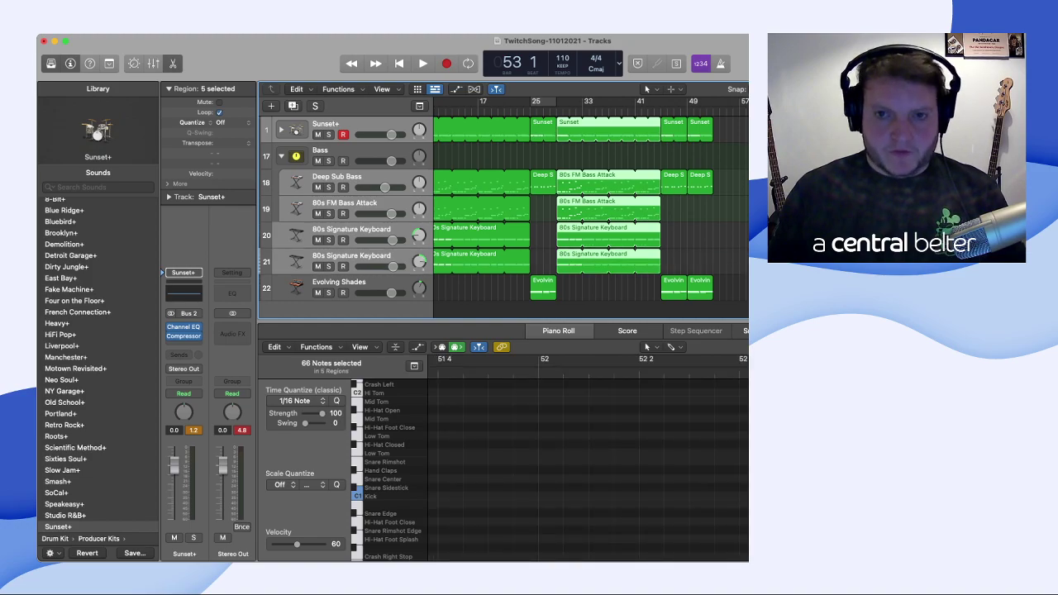
{"action": "key", "text": "super+v"}
{"action": "scroll", "coordinate": [591, 203], "scroll_direction": "left", "scroll_amount": 6}
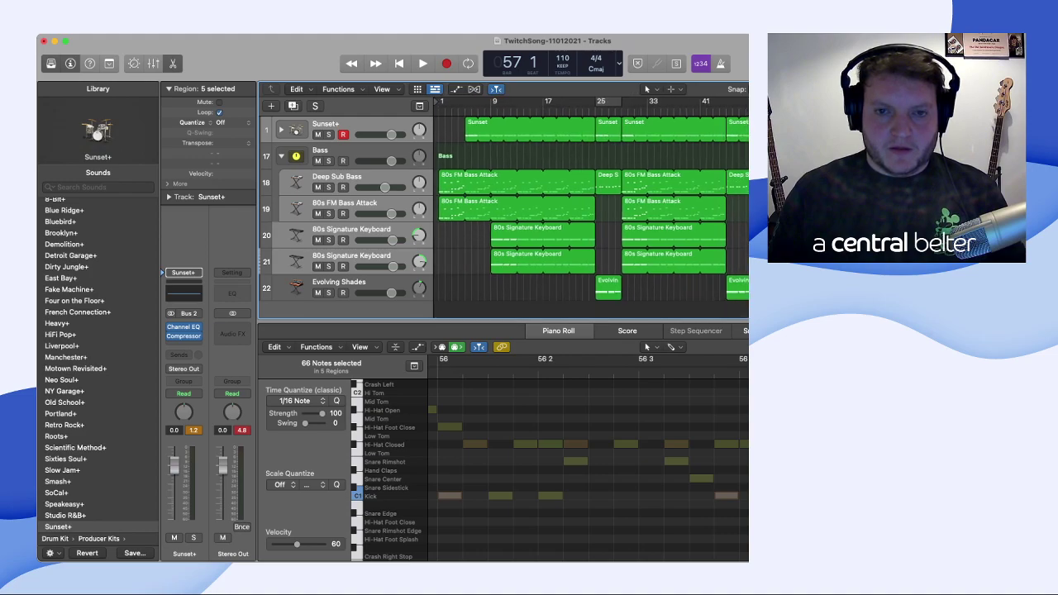
- Play the whole arrangement from the beginning through the extended break into the section at bar 53
{"action": "key", "text": "comma"}
{"action": "key", "text": "period"}
{"action": "key", "text": "comma"}
{"action": "key", "text": "space"}
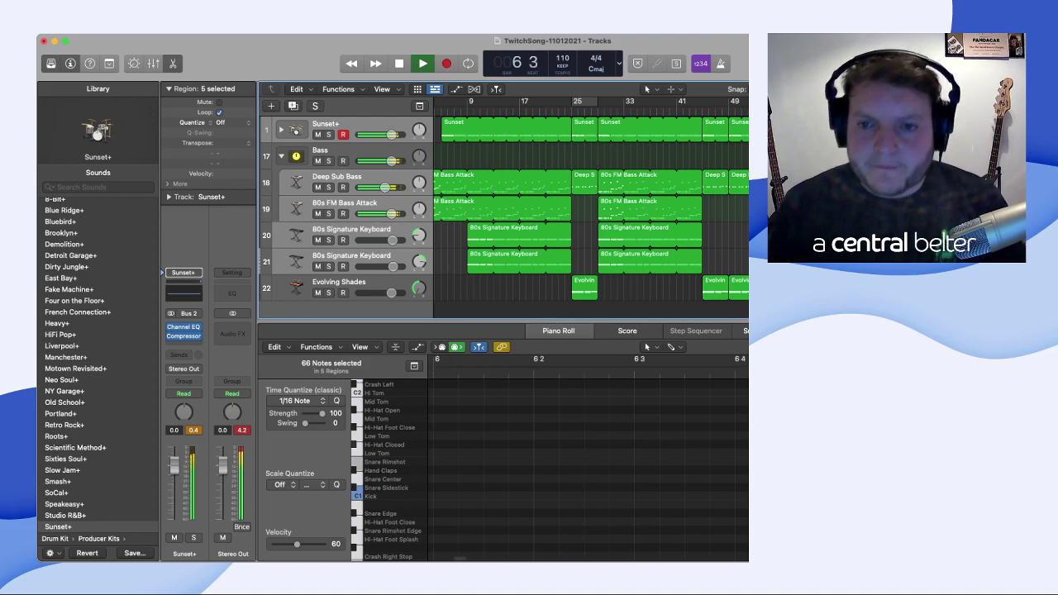
{"action": "key", "text": "shift+d"}
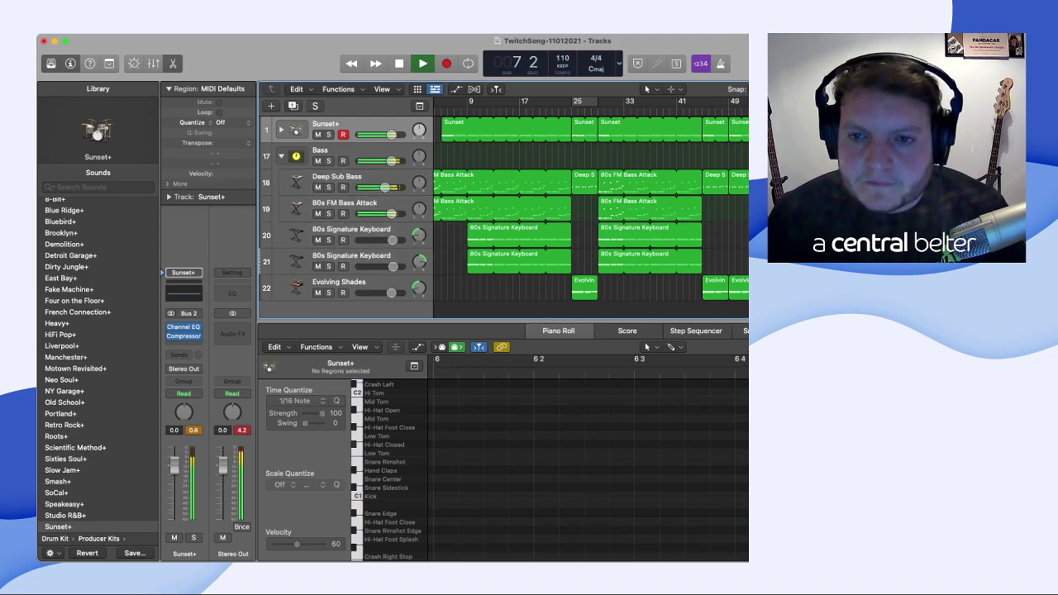
{"action": "left_click", "coordinate": [357, 496]}
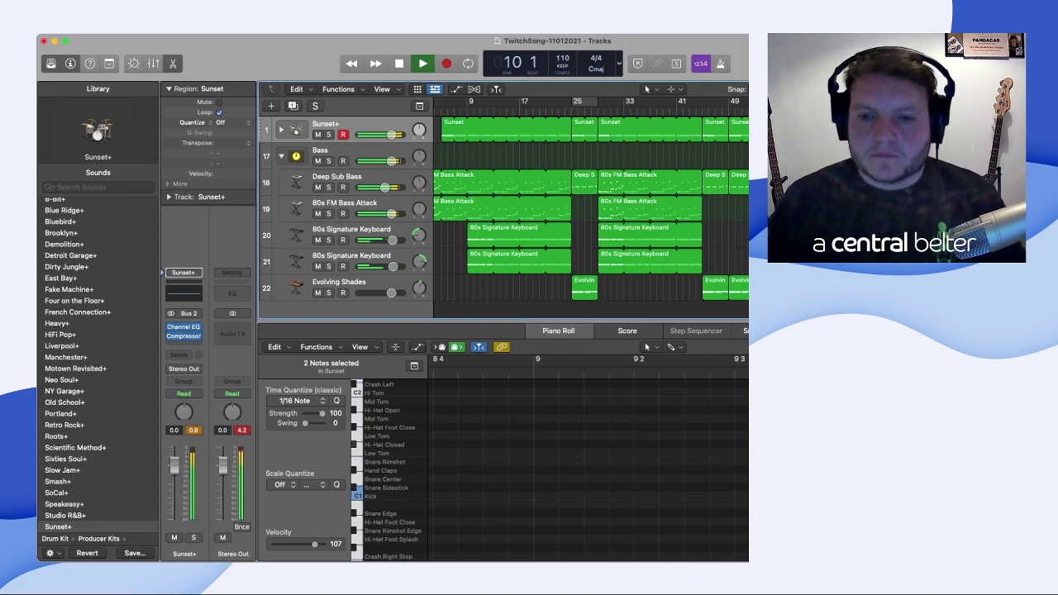
{"action": "left_click", "coordinate": [740, 288]}
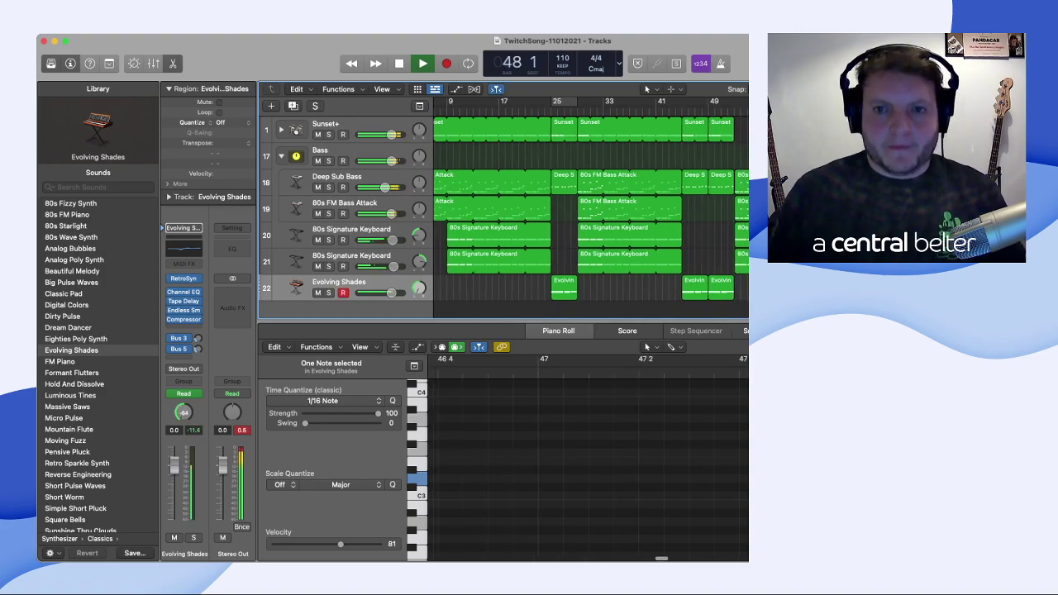
{"action": "key", "text": "period"}
{"action": "key", "text": "period"}
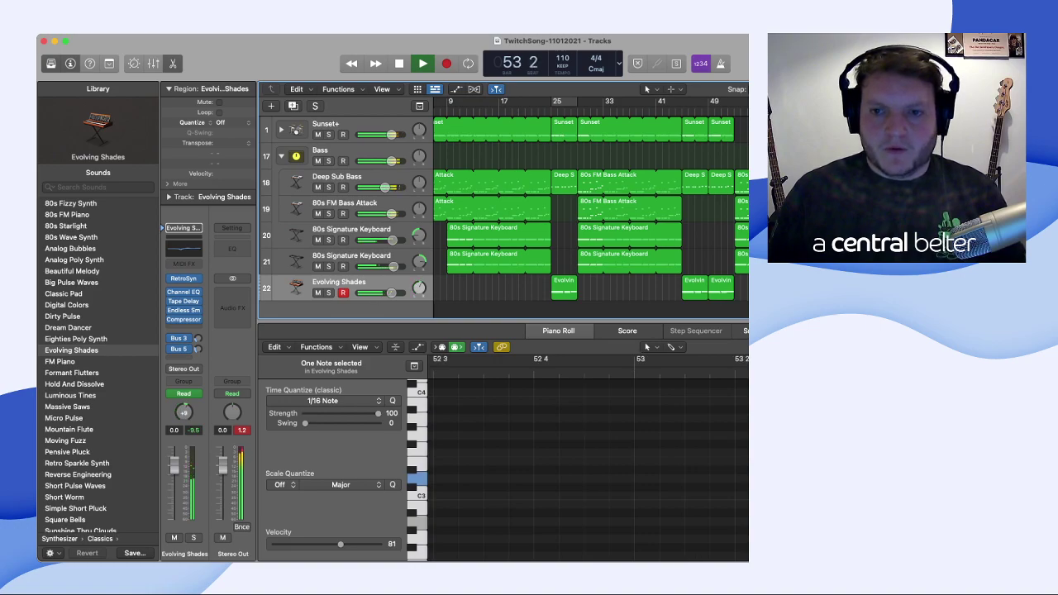
- Select all the copied regions from the section at bar 53 onward and align their start exactly with bar 53
{"action": "key", "text": "space"}
{"action": "scroll", "coordinate": [590, 206], "scroll_direction": "up", "scroll_amount": 5}
{"action": "scroll", "coordinate": [590, 206], "scroll_direction": "left", "scroll_amount": 3}
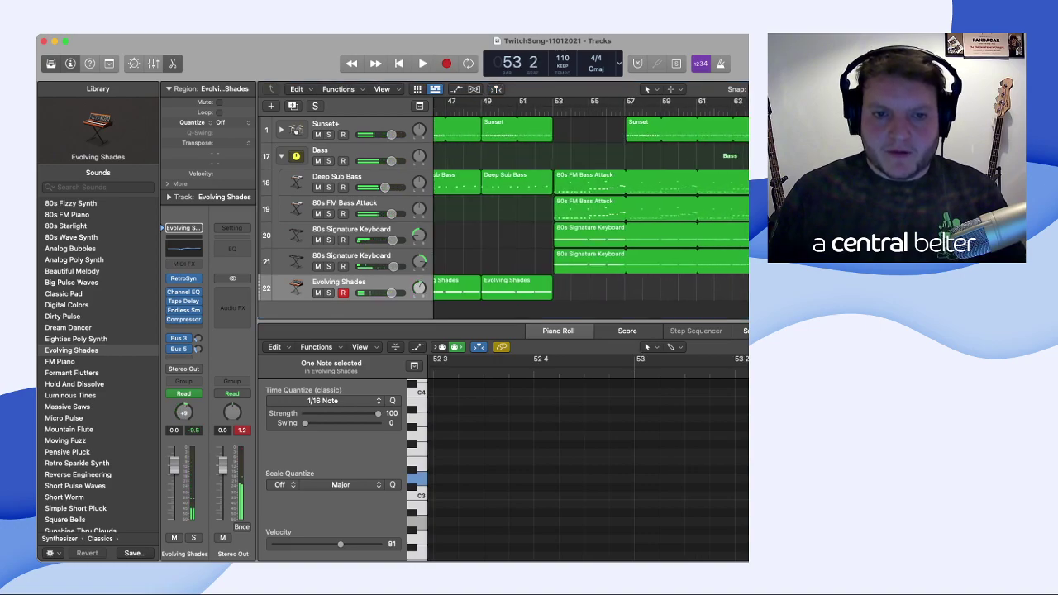
{"action": "scroll", "coordinate": [591, 207], "scroll_direction": "right", "scroll_amount": 1}
{"action": "scroll", "coordinate": [590, 206], "scroll_direction": "left", "scroll_amount": 2}
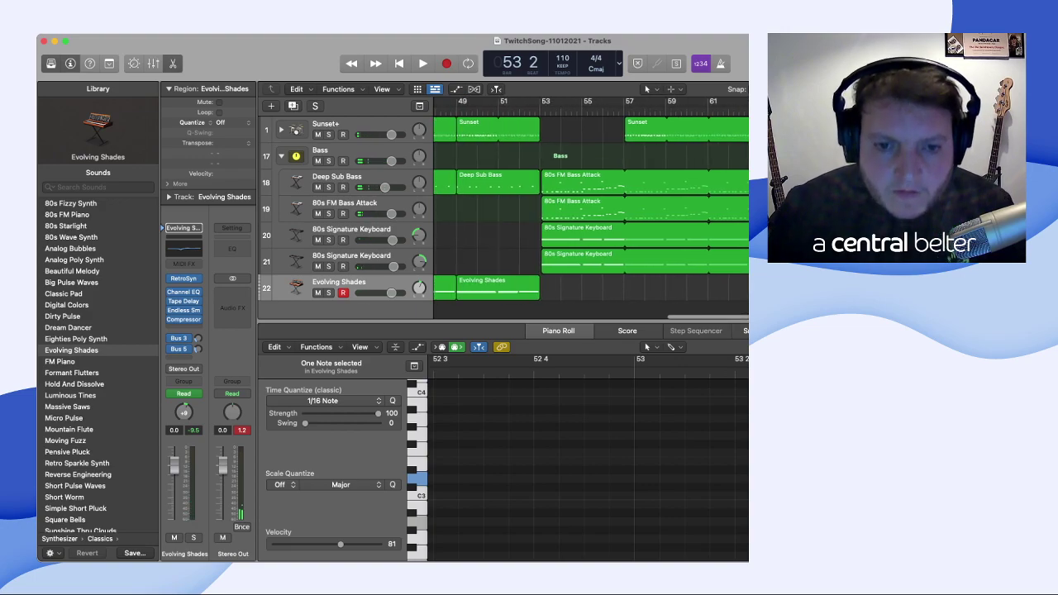
{"action": "left_click_drag", "start_coordinate": [556, 301], "coordinate": [749, 124]}
{"action": "mouse_move", "coordinate": [562, 181]}
{"action": "left_mouse_down"}
{"action": "mouse_move", "coordinate": [572, 182]}
{"action": "mouse_move", "coordinate": [562, 182]}
{"action": "left_mouse_up"}
{"action": "scroll", "coordinate": [590, 207], "scroll_direction": "up", "scroll_amount": 6}
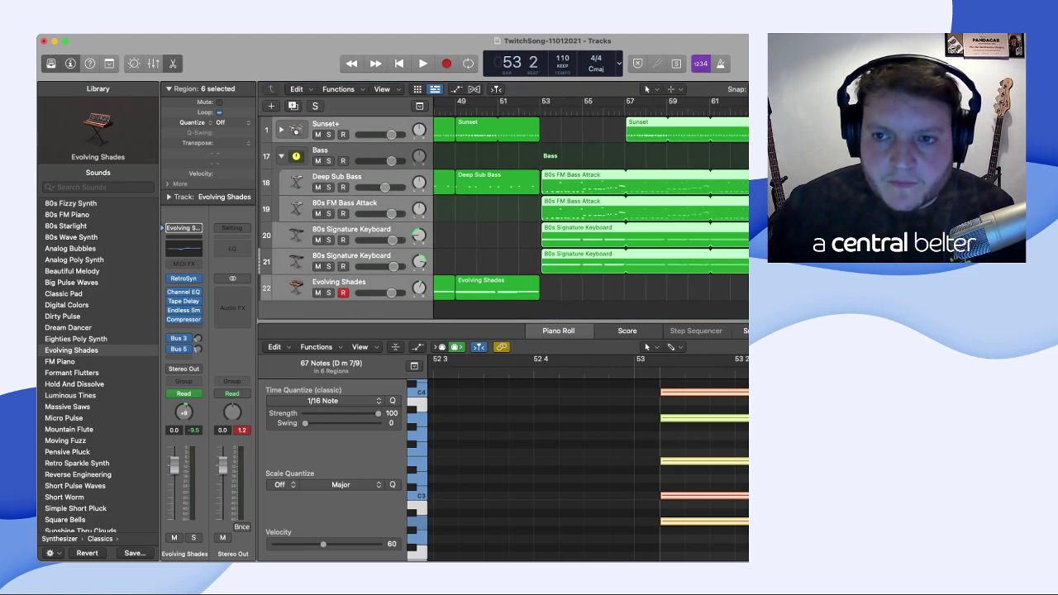
{"action": "left_click_drag", "start_coordinate": [563, 182], "coordinate": [555, 182]}
{"action": "scroll", "coordinate": [590, 206], "scroll_direction": "left", "scroll_amount": 5}
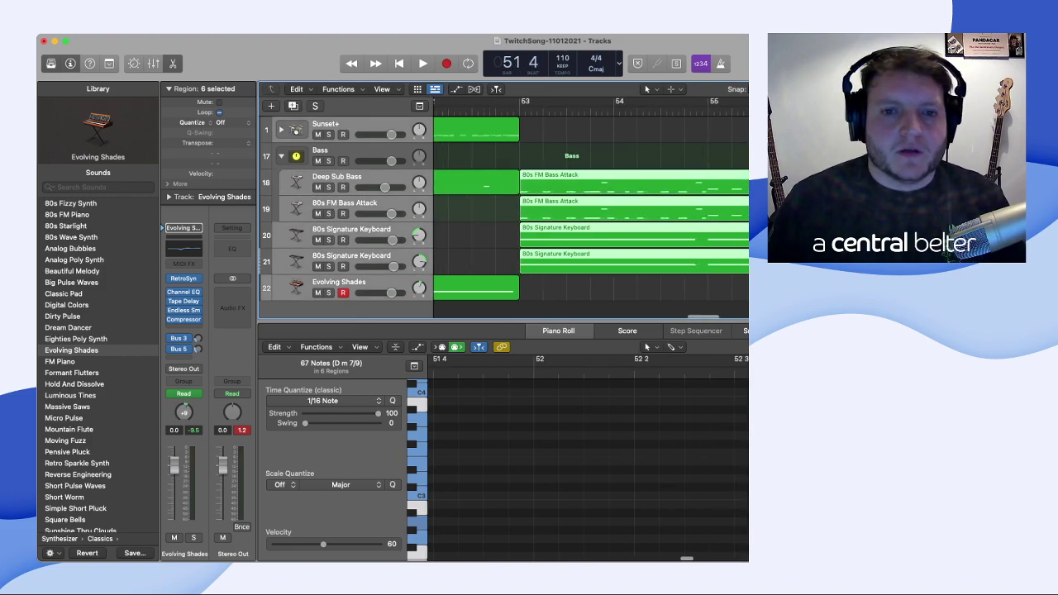
- Play the transition from bar 51 through the section at bar 53 up to bar 73
{"action": "key", "text": "space"}
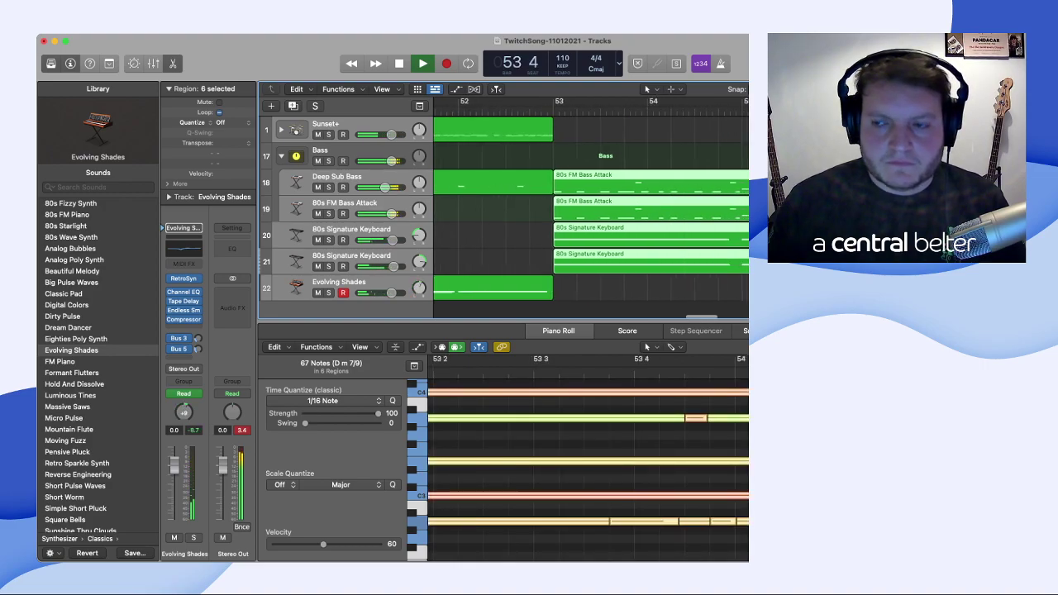
{"action": "key", "text": "super+Left"}
{"action": "key", "text": "super+Left"}
{"action": "key", "text": "super+Left"}
{"action": "key", "text": "super+Left"}
{"action": "key", "text": "super+Left"}
{"action": "key", "text": "super+Left"}
{"action": "key", "text": "super+Left"}
{"action": "key", "text": "super+Left"}
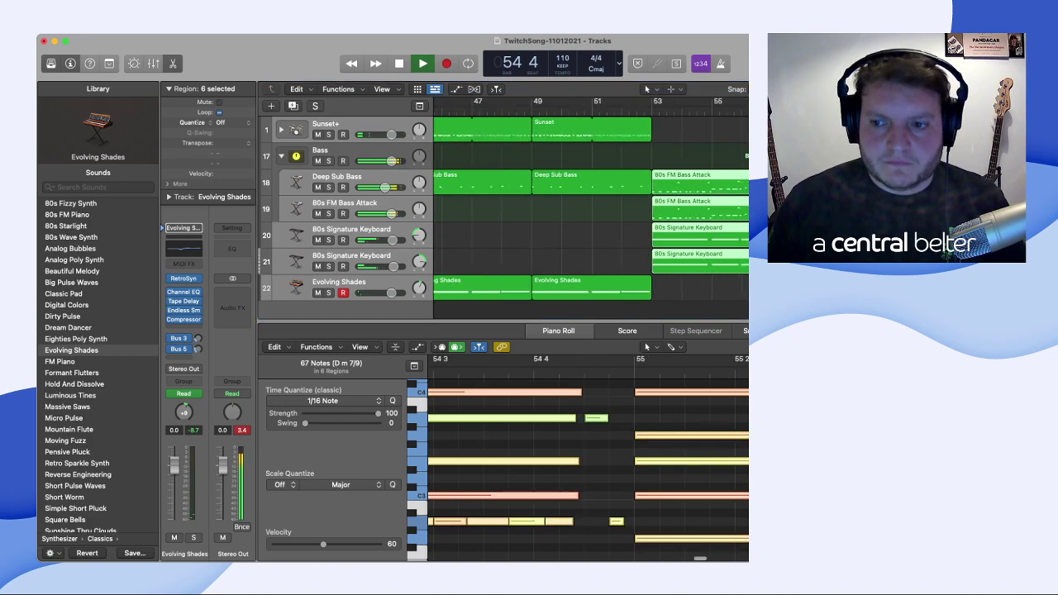
{"action": "key", "text": "super+Left"}
{"action": "key", "text": "super+Left"}
{"action": "key", "text": "super+Left"}
{"action": "key", "text": "super+Left"}
{"action": "key", "text": "super+Left"}
{"action": "key", "text": "super+Left"}
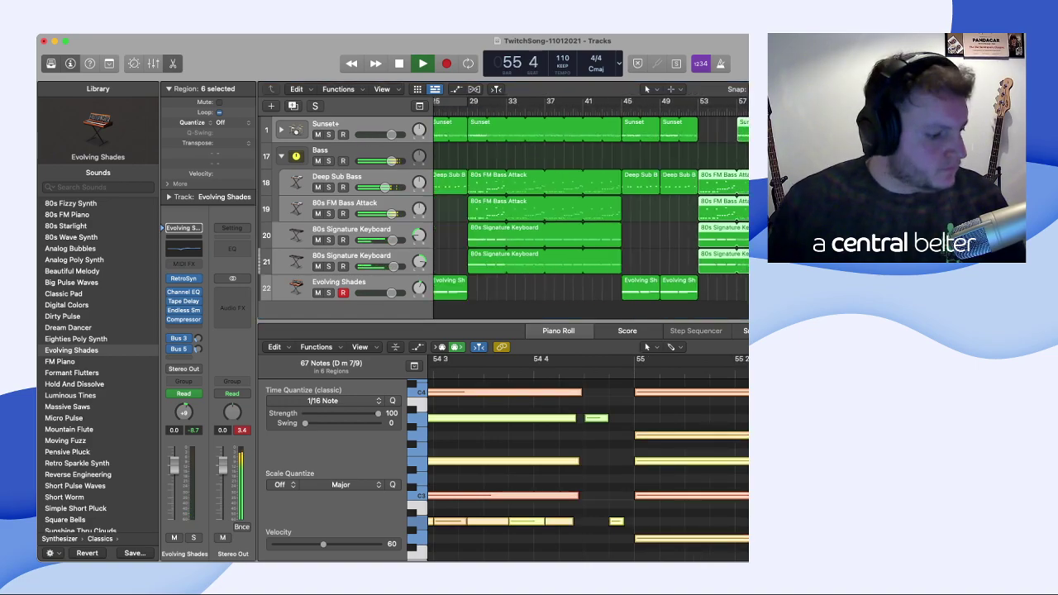
{"action": "key", "text": "super+Left"}
{"action": "key", "text": "super+Left"}
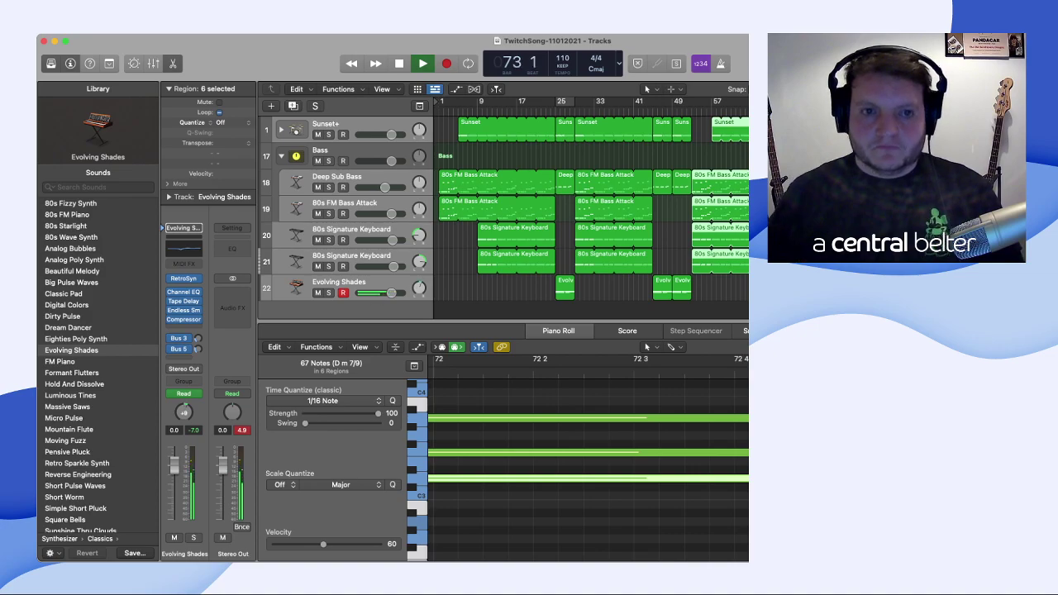
{"action": "key", "text": "space"}
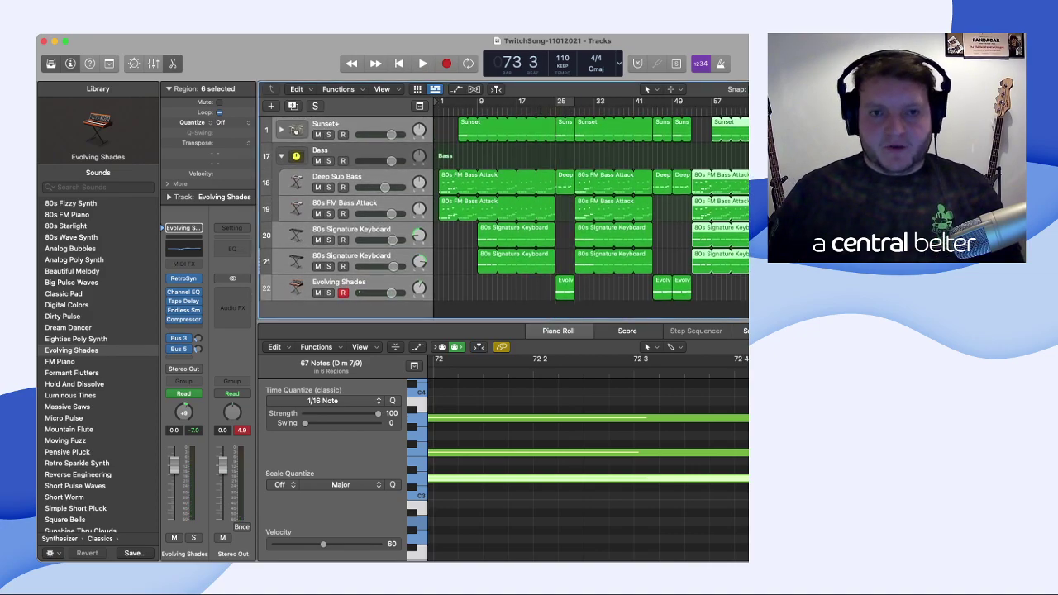
- Set the cycle range to span bars 1 to 73 and move the playhead back near the beginning
{"action": "left_click_drag", "start_coordinate": [556, 101], "coordinate": [438, 100]}
{"action": "left_click_drag", "start_coordinate": [555, 101], "coordinate": [790, 101]}
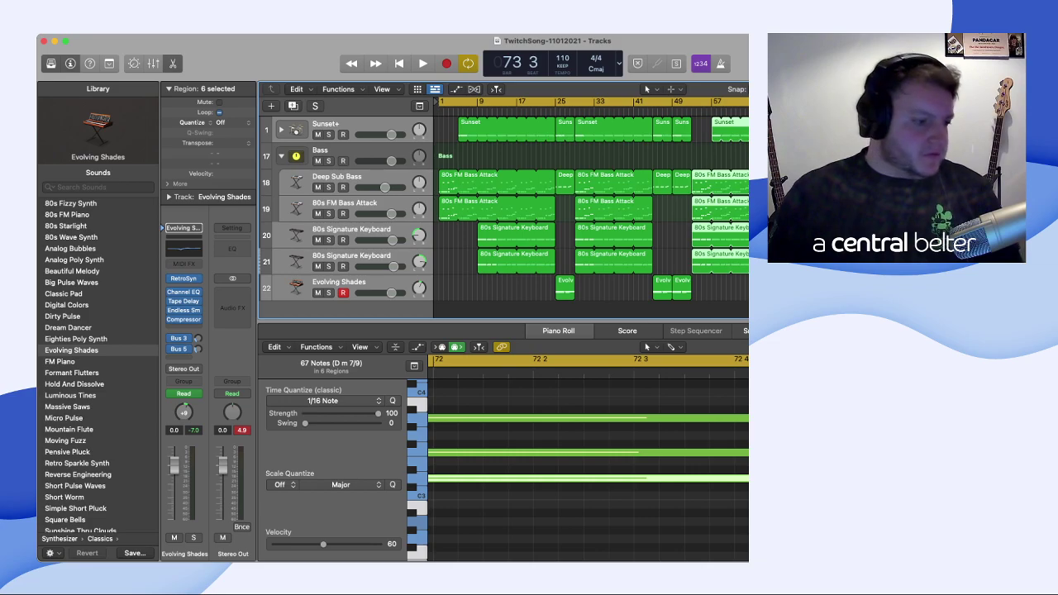
{"action": "key", "text": "comma"}
{"action": "key", "text": "comma"}
{"action": "key", "text": "comma"}
{"action": "key", "text": "comma"}
{"action": "key", "text": "comma"}
{"action": "key", "text": "comma"}
{"action": "key", "text": "comma"}
{"action": "key", "text": "comma"}
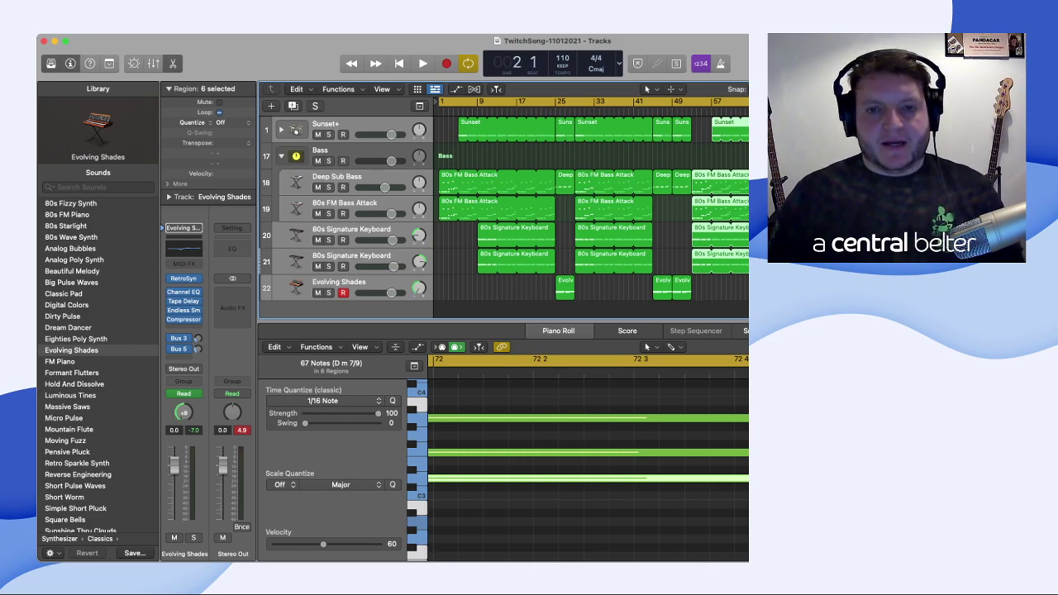
- Play the closing Evolving Shades bars from bar 69 through the cycle's jump back to bar 1
{"action": "key", "text": "End"}
{"action": "key", "text": "comma"}
{"action": "key", "text": "comma"}
{"action": "key", "text": "comma"}
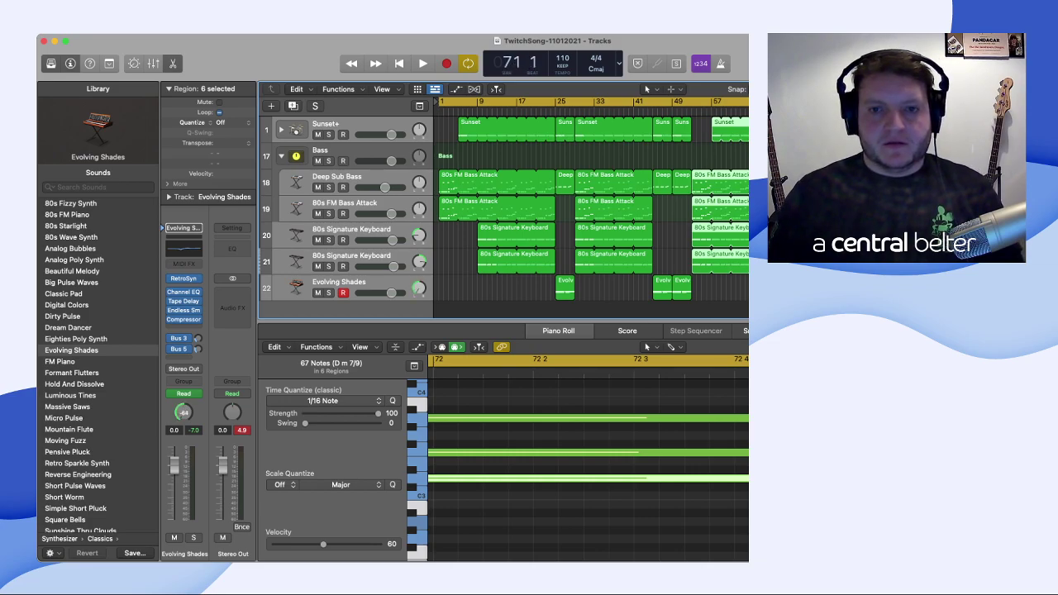
{"action": "key", "text": "space"}
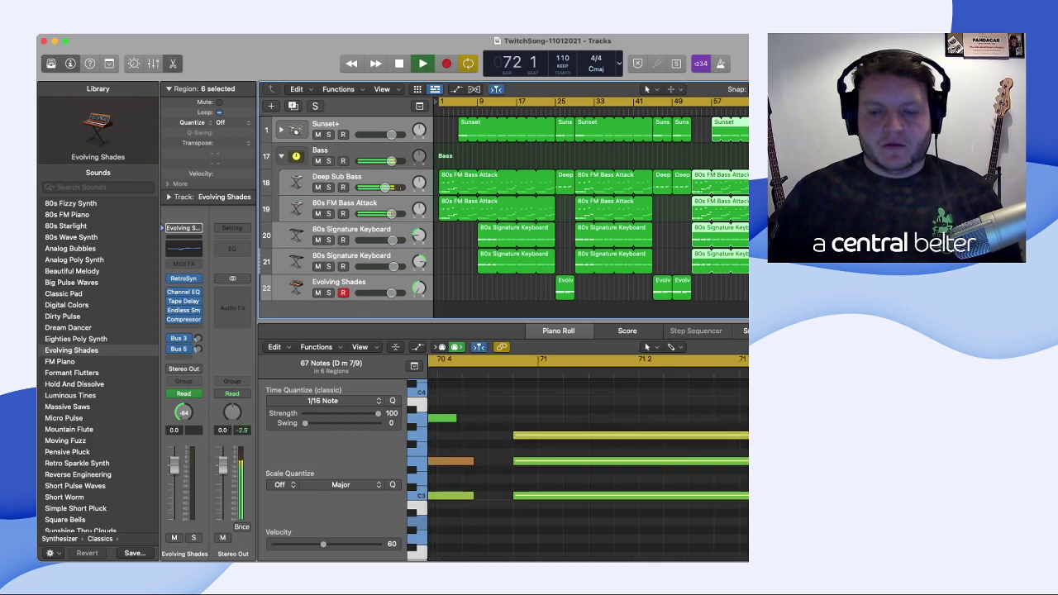
{"action": "key", "text": "comma"}
{"action": "key", "text": "comma"}
{"action": "key", "text": "comma"}
{"action": "key", "text": "comma"}
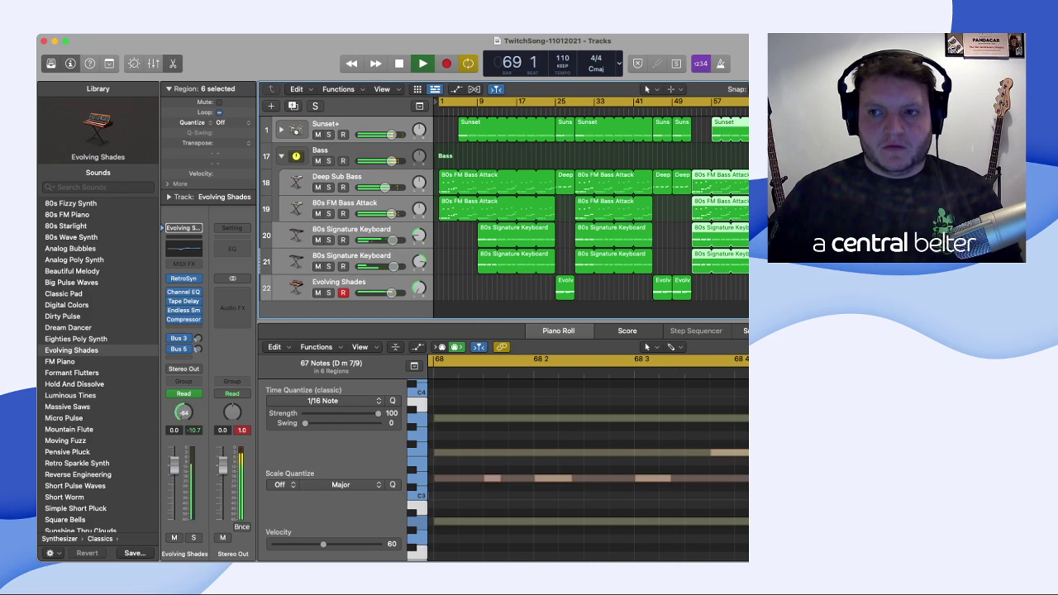
{"action": "scroll", "coordinate": [590, 199], "scroll_direction": "up", "scroll_amount": 5}
{"action": "scroll", "coordinate": [590, 199], "scroll_direction": "right", "scroll_amount": 8}
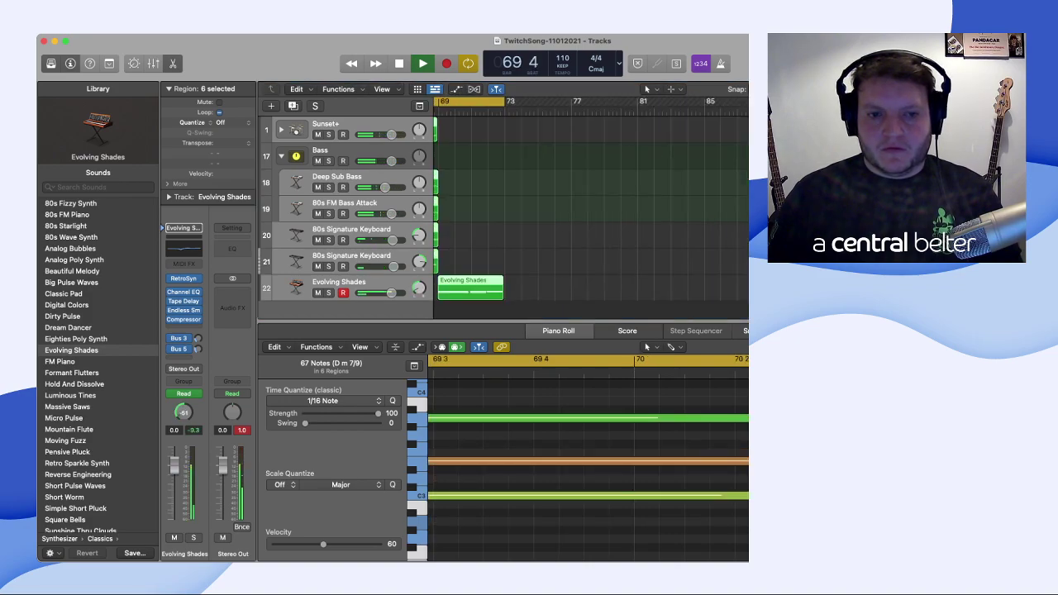
{"action": "scroll", "coordinate": [591, 198], "scroll_direction": "left", "scroll_amount": 1}
{"action": "scroll", "coordinate": [591, 207], "scroll_direction": "left", "scroll_amount": 6}
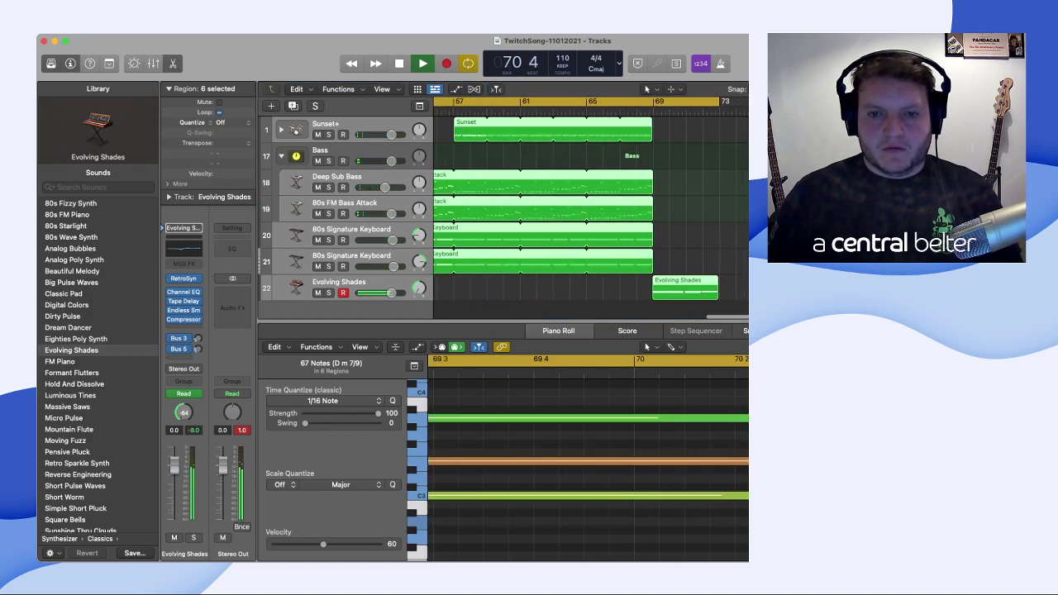
{"action": "scroll", "coordinate": [591, 207], "scroll_direction": "left", "scroll_amount": 1}
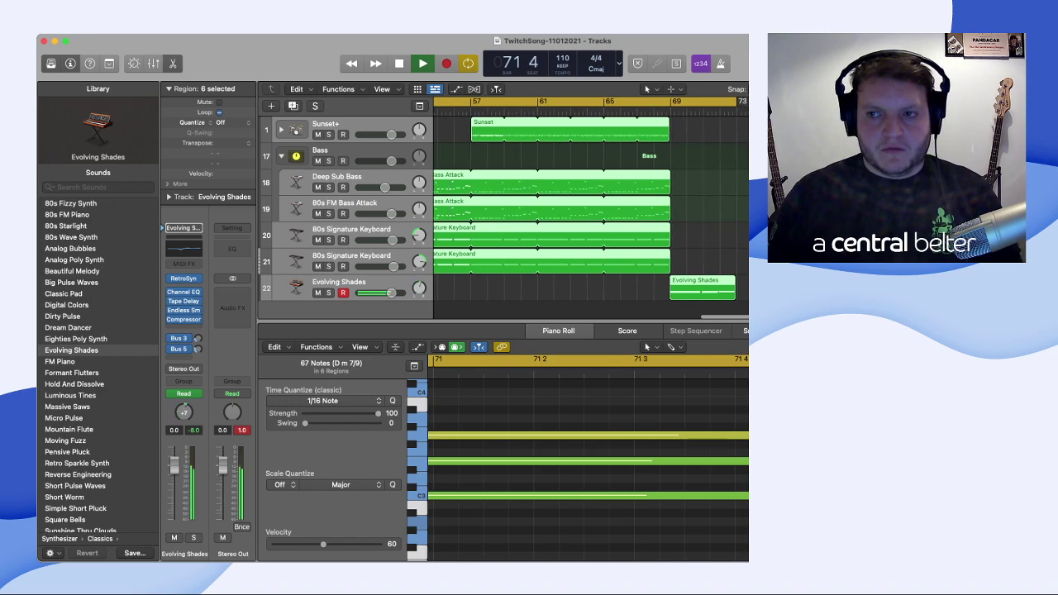
{"action": "scroll", "coordinate": [590, 199], "scroll_direction": "down", "scroll_amount": 5}
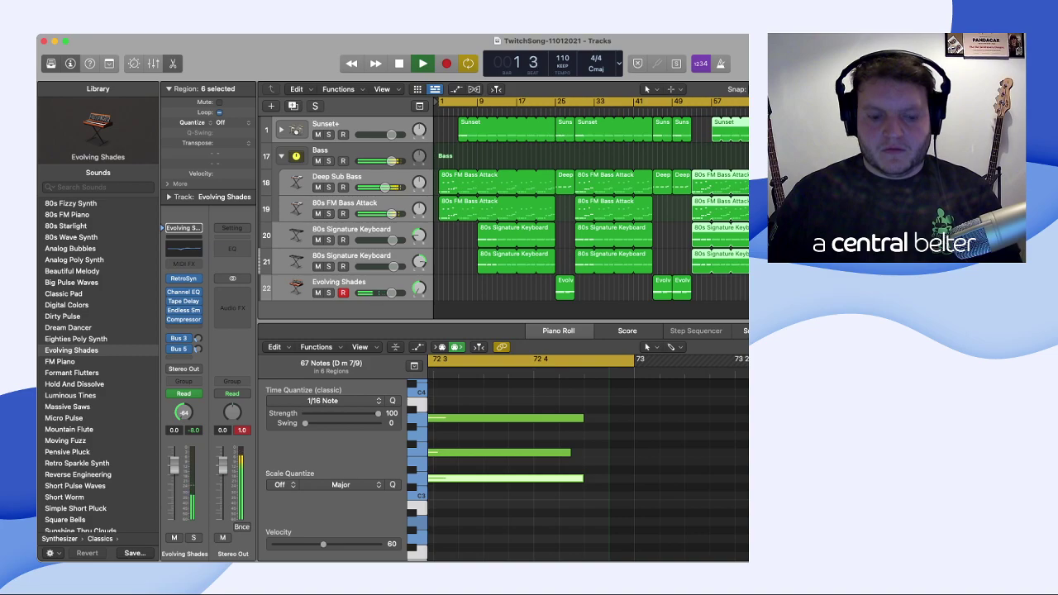
{"action": "key", "text": "space"}
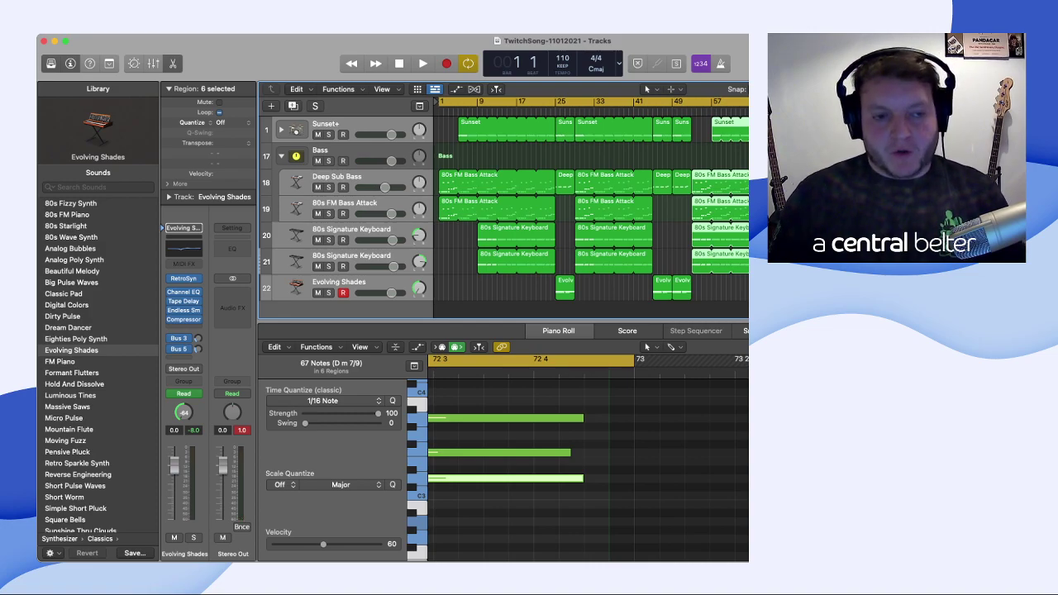
- Collapse the Bass track stack and add a new software instrument track with Analog Lab as its instrument
{"action": "left_click", "coordinate": [282, 155]}
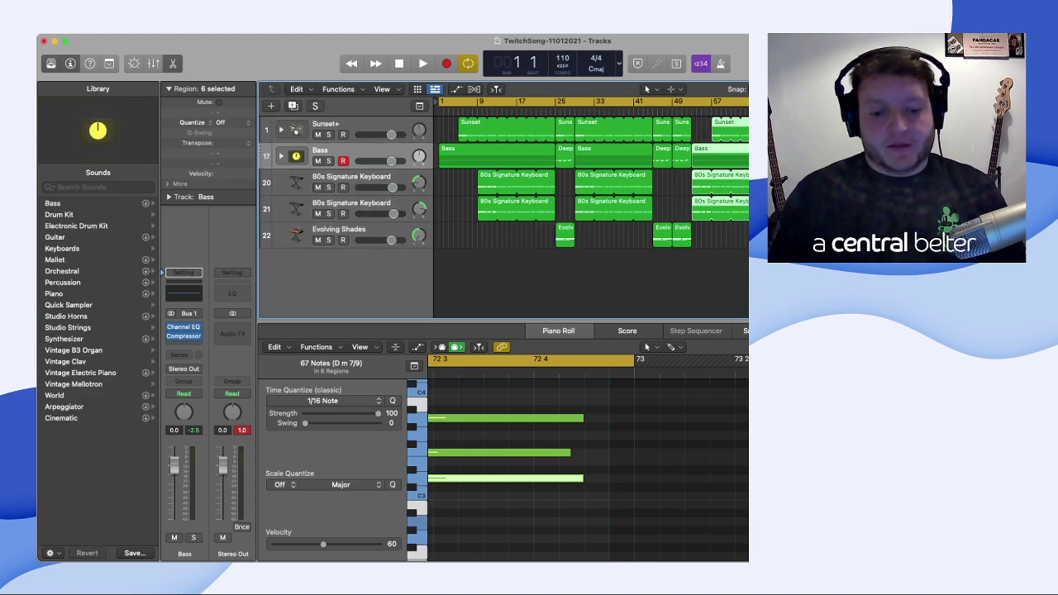
{"action": "key", "text": "alt+super+s"}
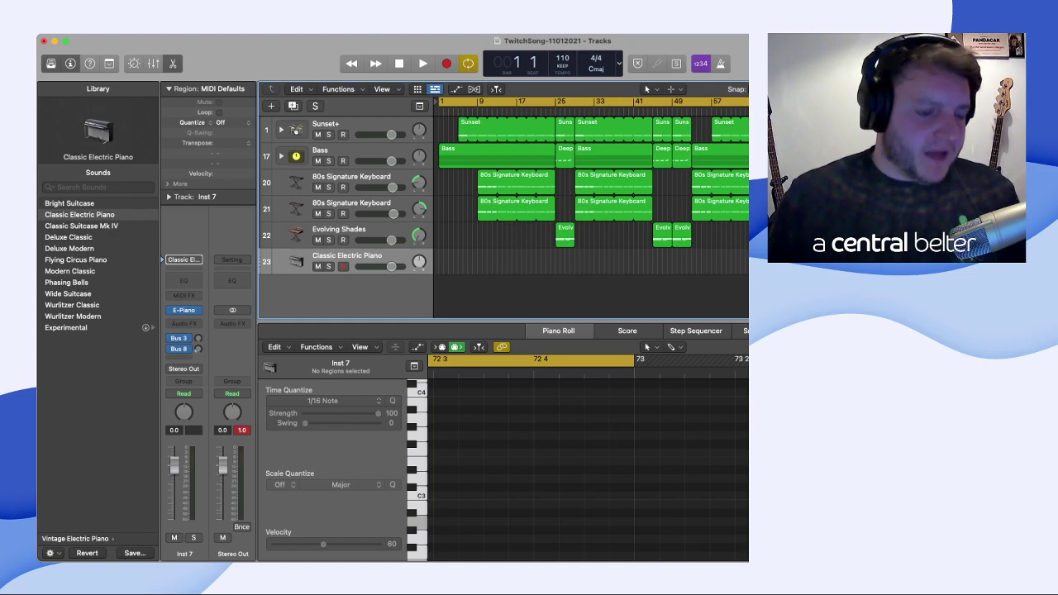
{"action": "mouse_move", "coordinate": [183, 310]}
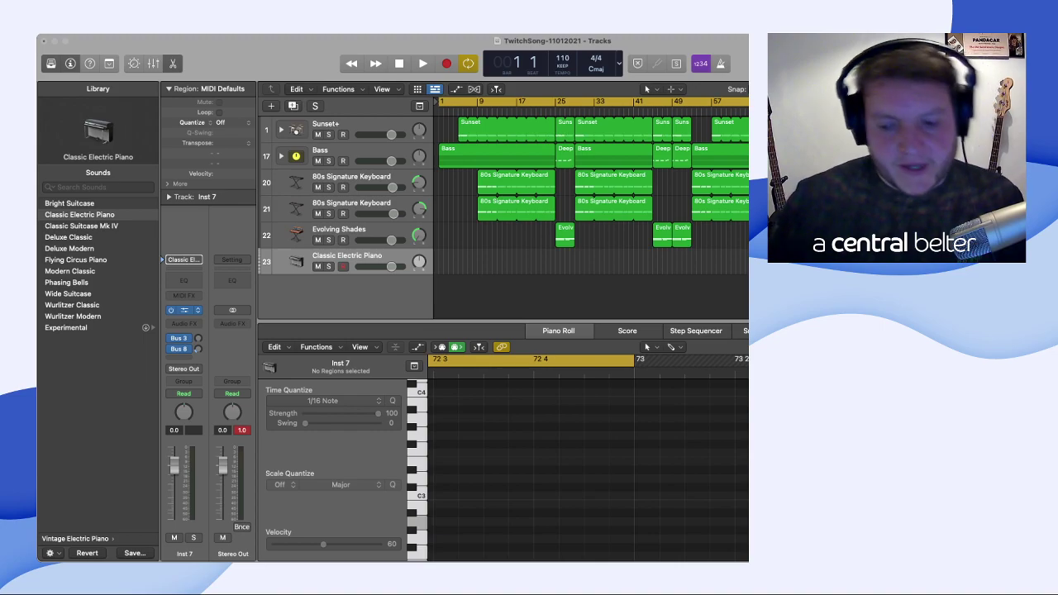
{"action": "left_click", "coordinate": [183, 310]}
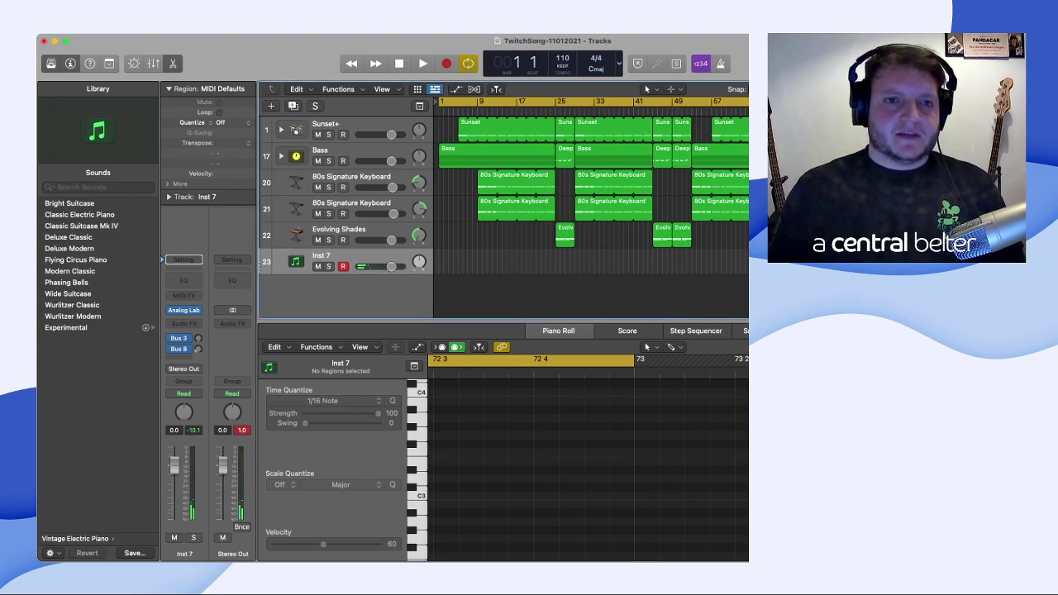
{"action": "key", "text": "super+Tab"}
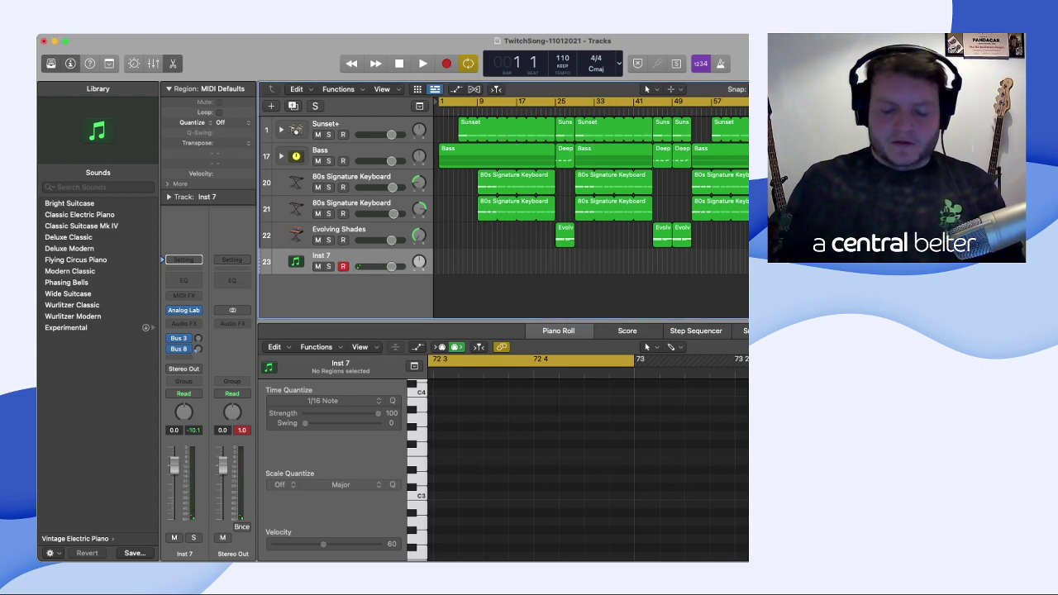
- Play the arrangement from the beginning while trying out the Analog Lab sound on the Inst 7 track
{"action": "key", "text": "Return"}
{"action": "key", "text": "space"}
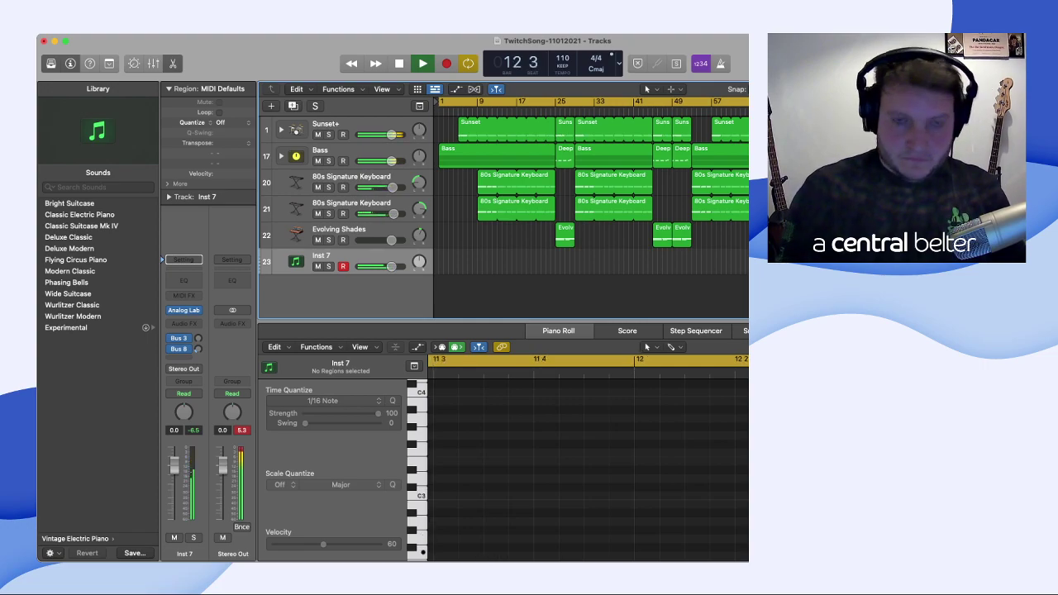
{"action": "key", "text": "space"}
- Record a four-bar chord part on the Inst 7 track from bar 1 to bar 5
{"action": "key", "text": "comma"}
{"action": "key", "text": "comma"}
{"action": "key", "text": "comma"}
{"action": "key", "text": "comma"}
{"action": "key", "text": "comma"}
{"action": "key", "text": "comma"}
{"action": "key", "text": "comma"}
{"action": "key", "text": "comma"}
{"action": "key", "text": "comma"}
{"action": "key", "text": "comma"}
{"action": "key", "text": "comma"}
{"action": "key", "text": "comma"}
{"action": "key", "text": "period"}
{"action": "key", "text": "period"}
{"action": "key", "text": "period"}
{"action": "key", "text": "comma"}
{"action": "key", "text": "comma"}
{"action": "key", "text": "comma"}
{"action": "key", "text": "period"}
{"action": "key", "text": "period"}
{"action": "key", "text": "period"}
{"action": "key", "text": "period"}
{"action": "key", "text": "period"}
{"action": "key", "text": "period"}
{"action": "key", "text": "comma"}
{"action": "key", "text": "comma"}
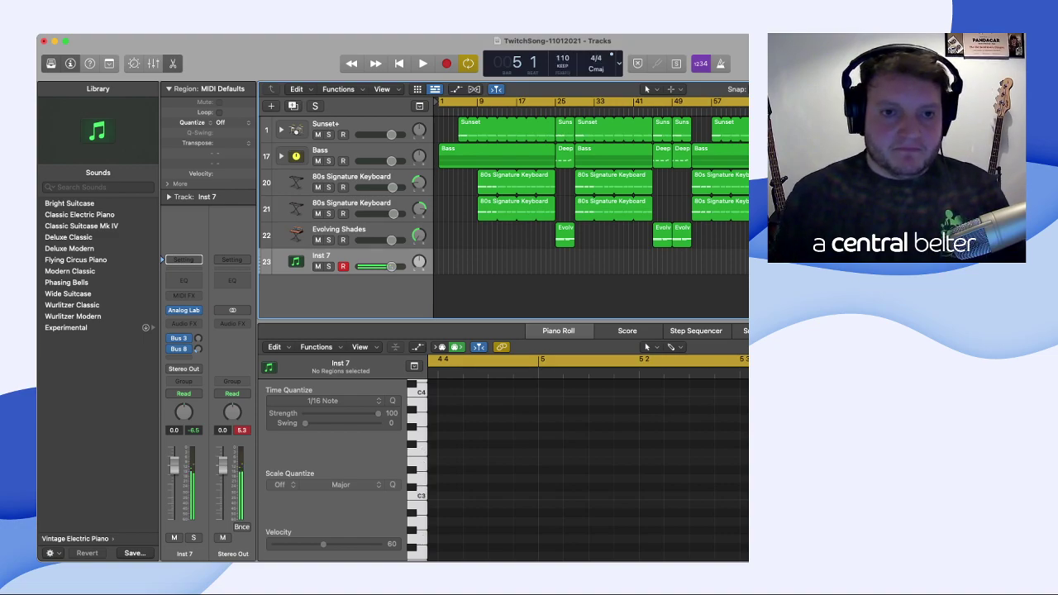
{"action": "key", "text": "comma"}
{"action": "key", "text": "comma"}
{"action": "key", "text": "period"}
{"action": "key", "text": "period"}
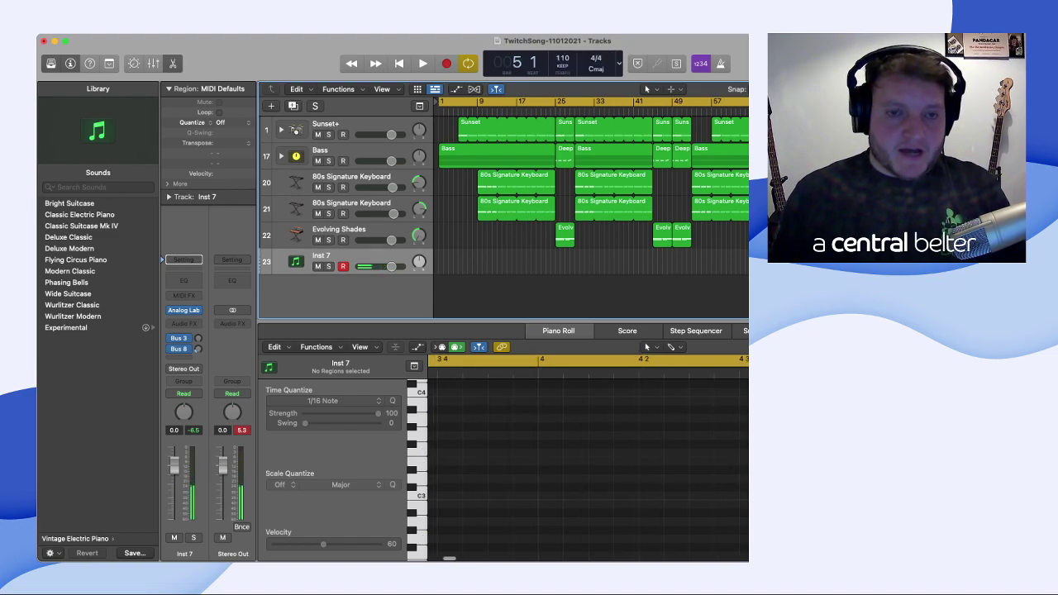
{"action": "key", "text": "r"}
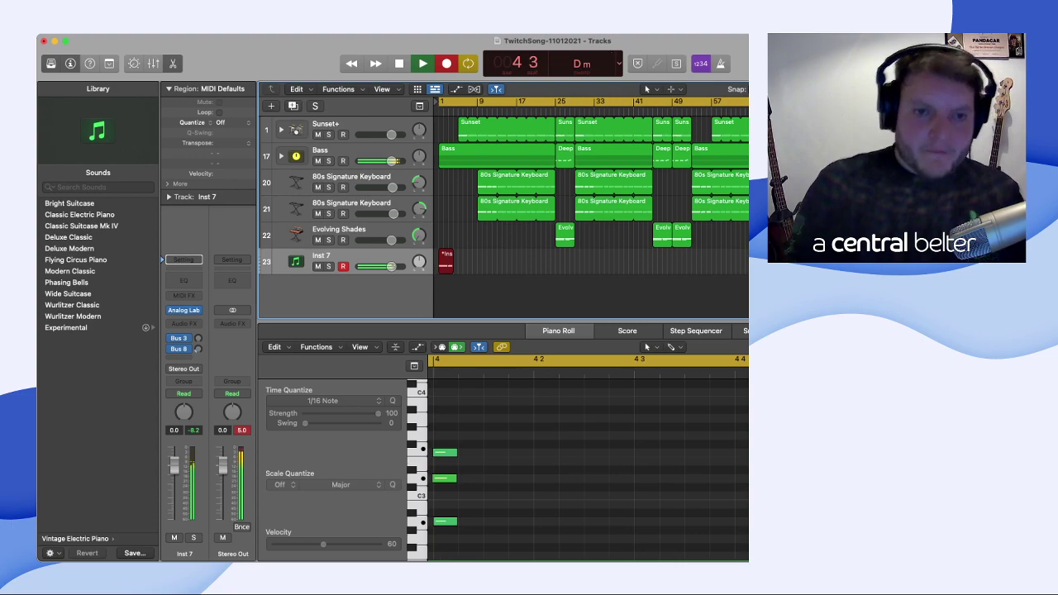
{"action": "key", "text": "space"}
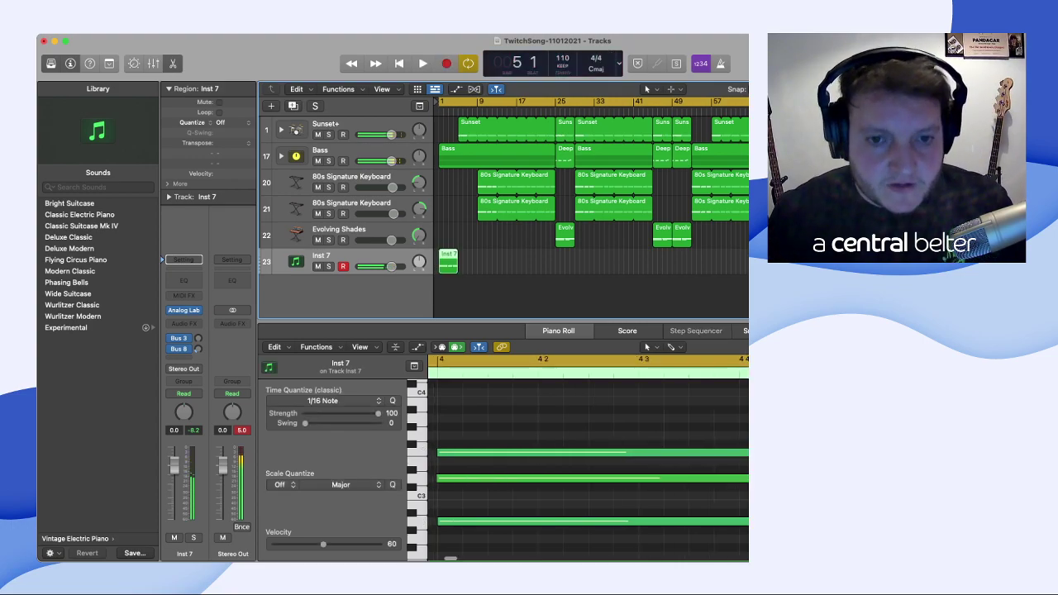
- Loop the recorded Inst 7 region through the song and play it back with the track volume at -2.4 dB
{"action": "key", "text": "l"}
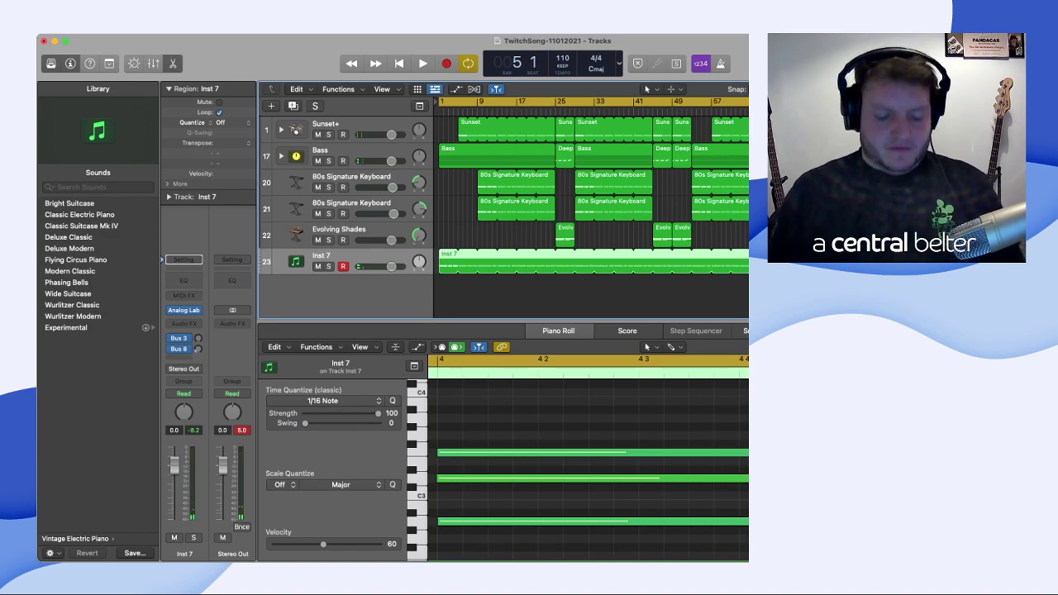
{"action": "key", "text": "space"}
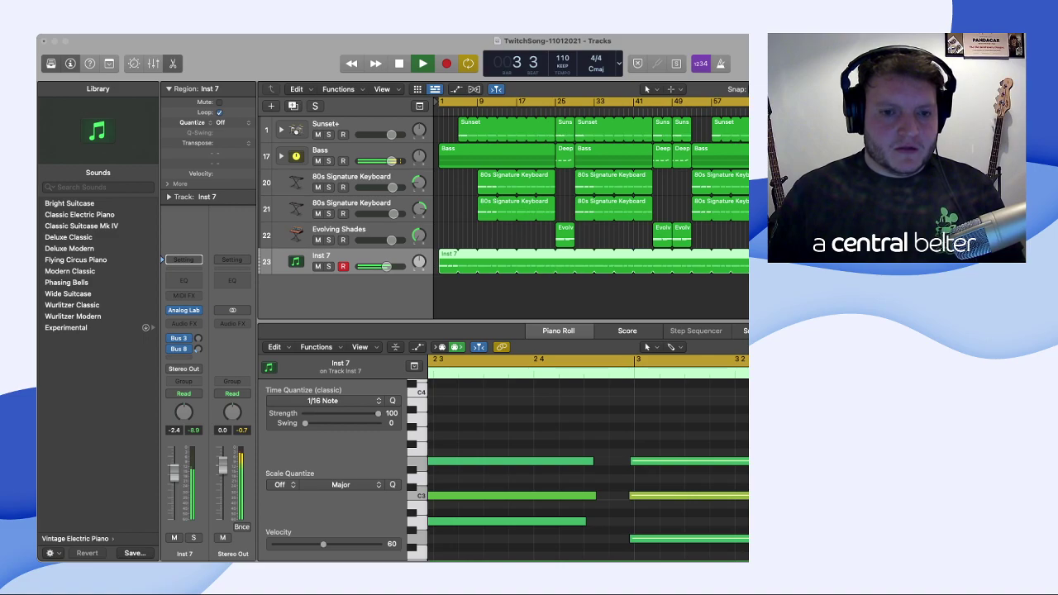
- Duplicate the Inst 7 track and its looped region as Inst 8, panning the original to -64 and the duplicate to +63
{"action": "key", "text": "super+d"}
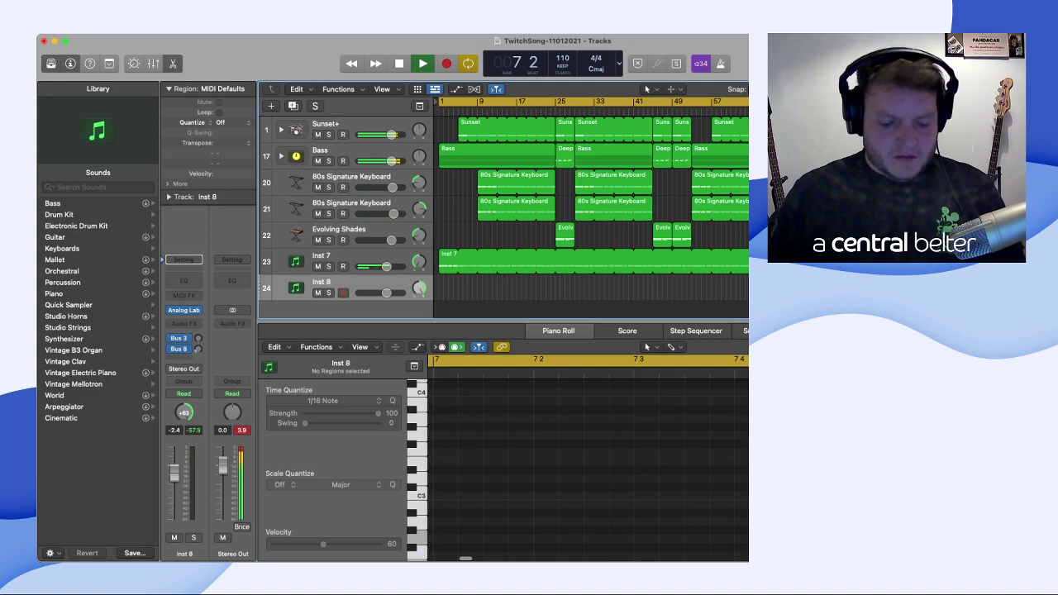
{"action": "left_click", "coordinate": [496, 261]}
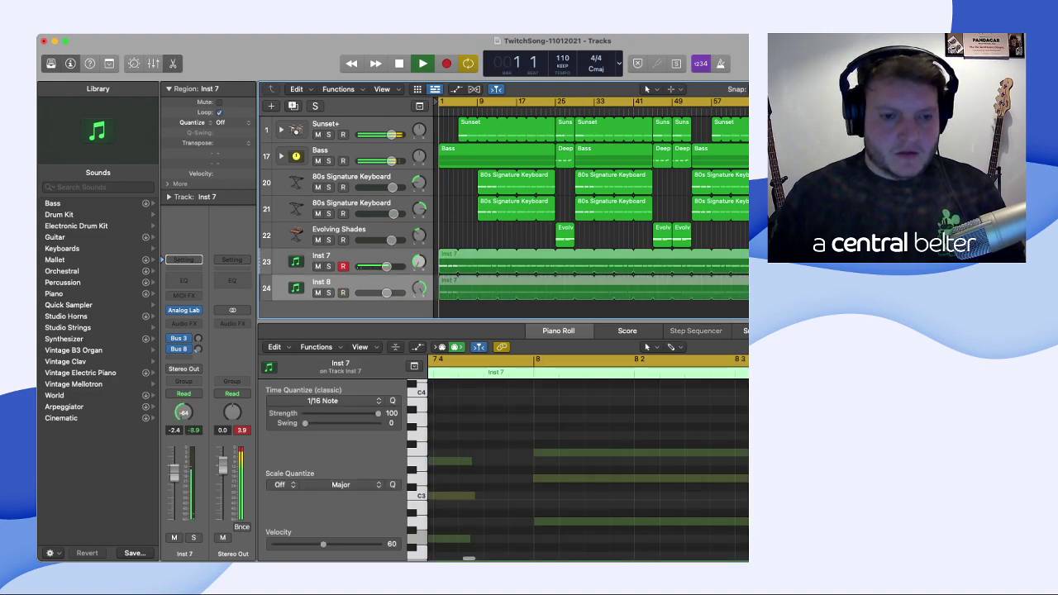
{"action": "left_click_drag", "start_coordinate": [496, 261], "coordinate": [496, 288]}
- Lower the Inst 8 track's volume to -6.2 dB and bring the Inst 7 fader down to match
{"action": "left_click", "coordinate": [364, 283]}
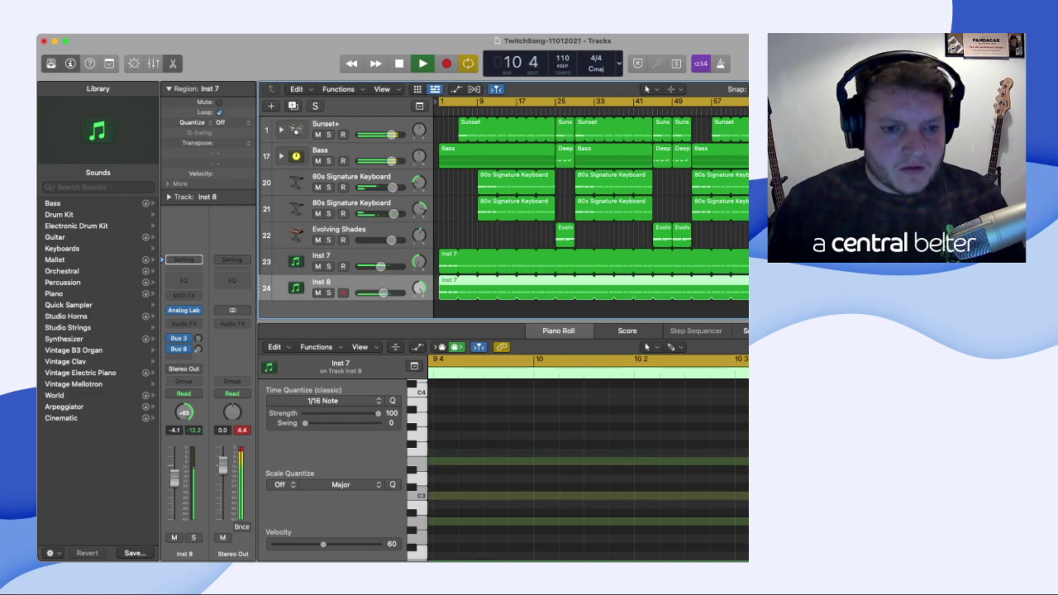
{"action": "left_click_drag", "start_coordinate": [381, 266], "coordinate": [379, 292]}
{"action": "mouse_move", "coordinate": [184, 310]}
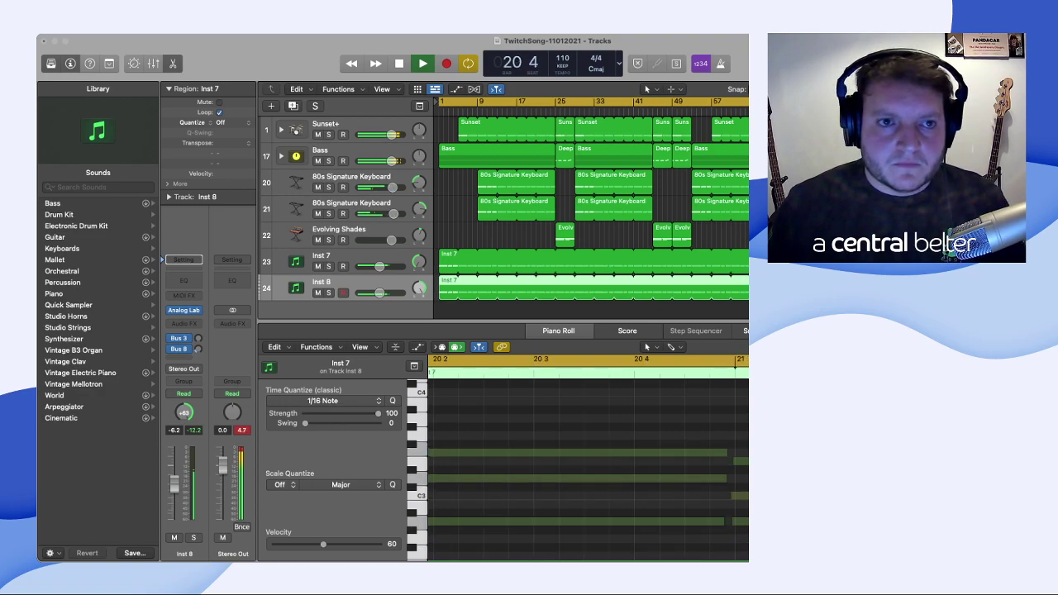
- Turn off cycle playback and play the Inst 7 and Inst 8 chord tracks soloed from bar 23
{"action": "key", "text": "super+Tab"}
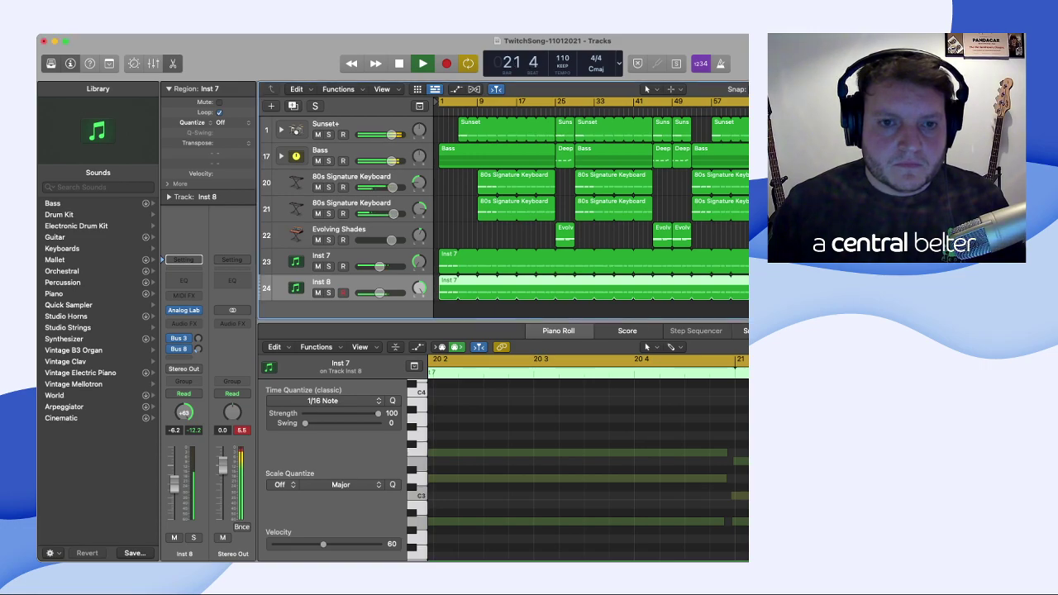
{"action": "key", "text": "c"}
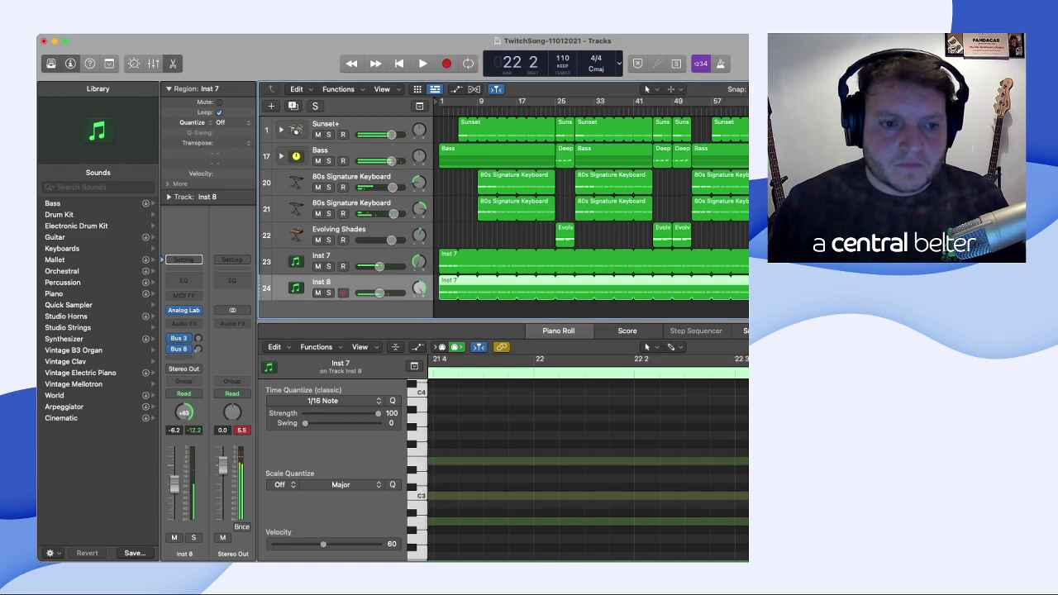
{"action": "key", "text": "ctrl+s"}
{"action": "key", "text": "space"}
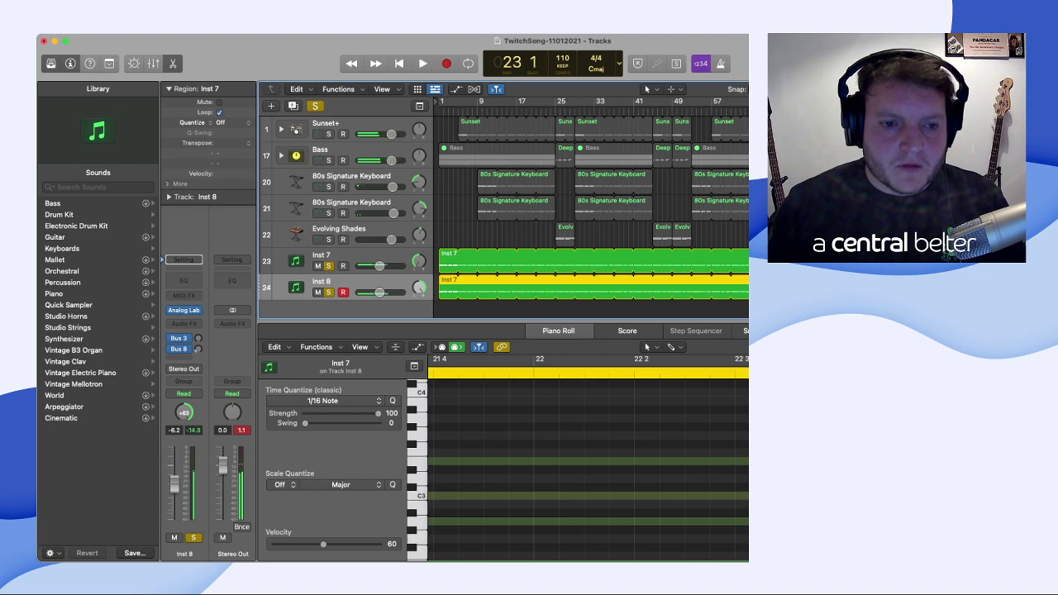
{"action": "key", "text": "space"}
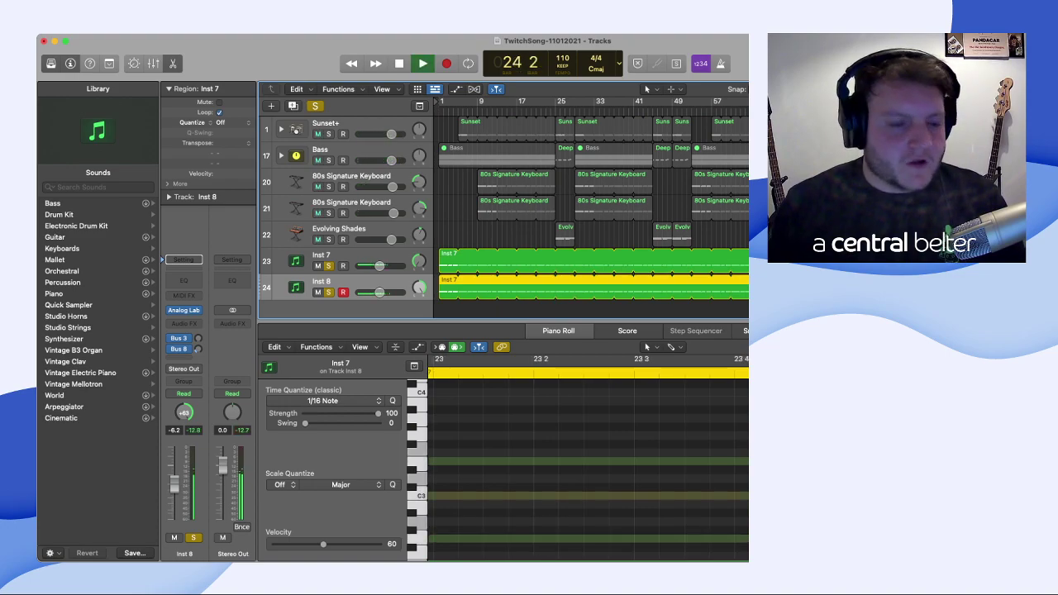
- Unsolo the two chord tracks and play the full mix up to bar 48, leaving no region selected
{"action": "key", "text": "s"}
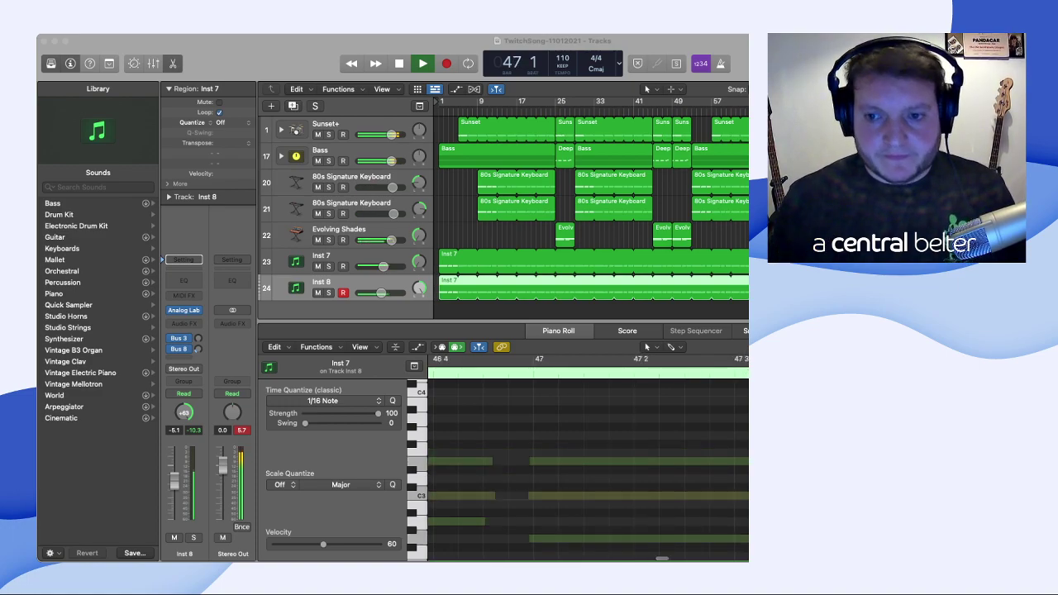
{"action": "left_click", "coordinate": [590, 310]}
{"action": "key", "text": "space"}
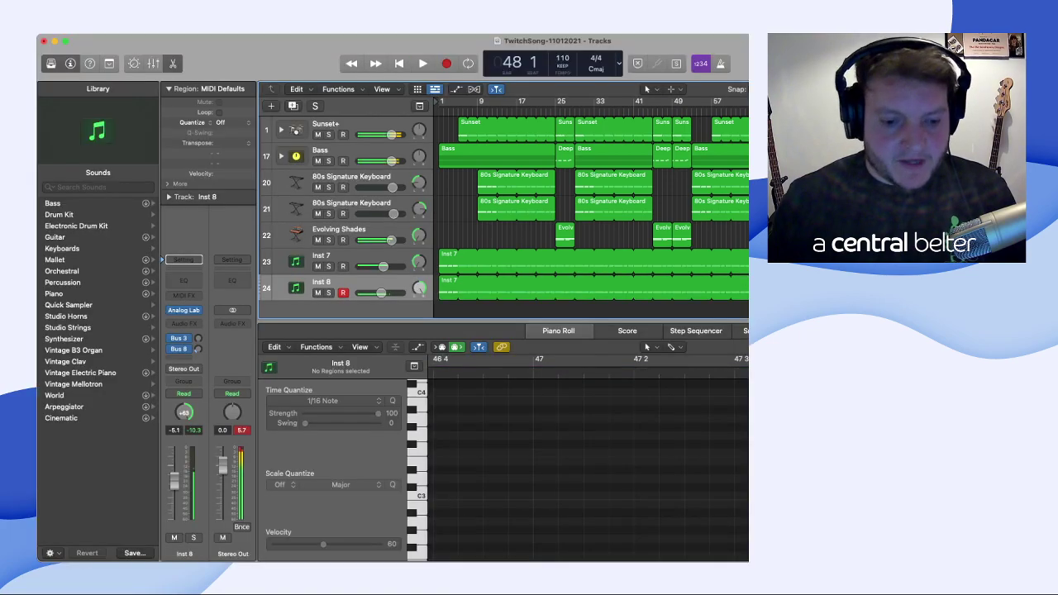
{"action": "key", "text": "super+Tab"}
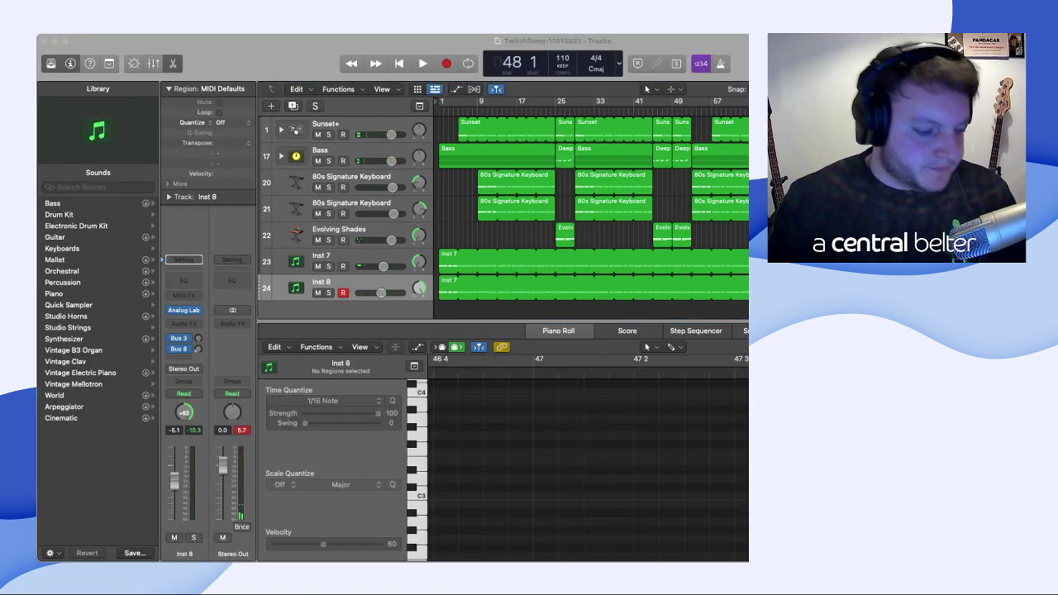